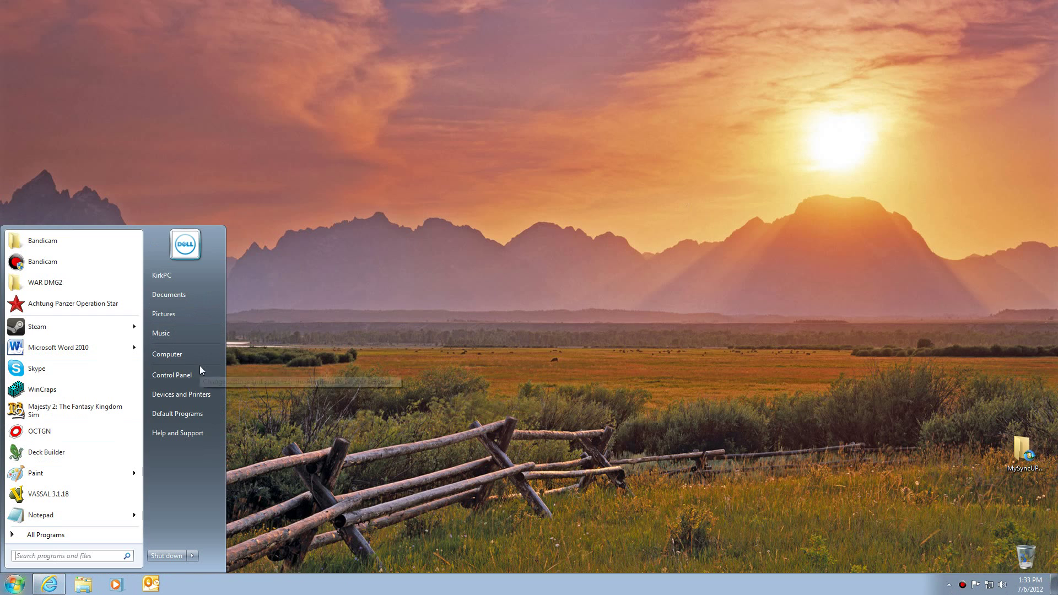
Step: Open the boards folder inside Vassal Mods\ASL on the C: drive
left_click(196, 355)
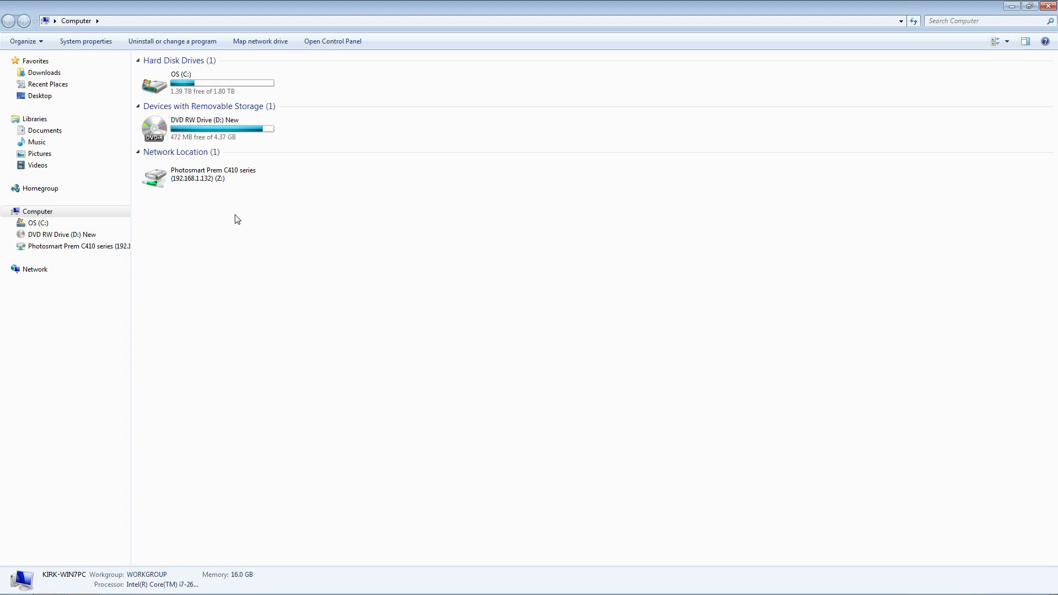
double_click(195, 82)
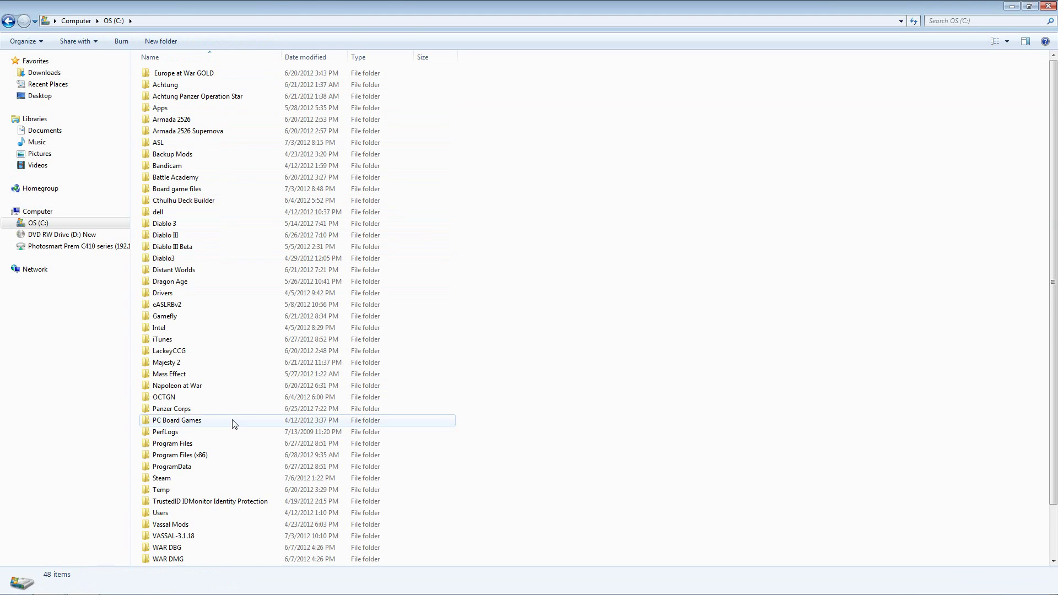
scroll(229, 425, "down", 2)
scroll(224, 490, "up", 1)
double_click(221, 488)
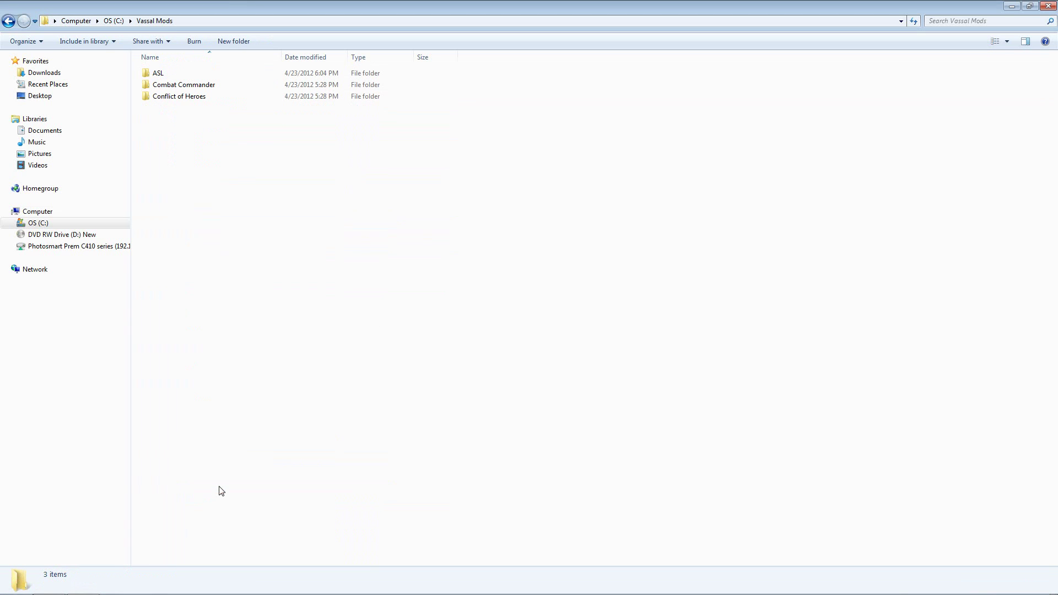
double_click(172, 71)
double_click(168, 80)
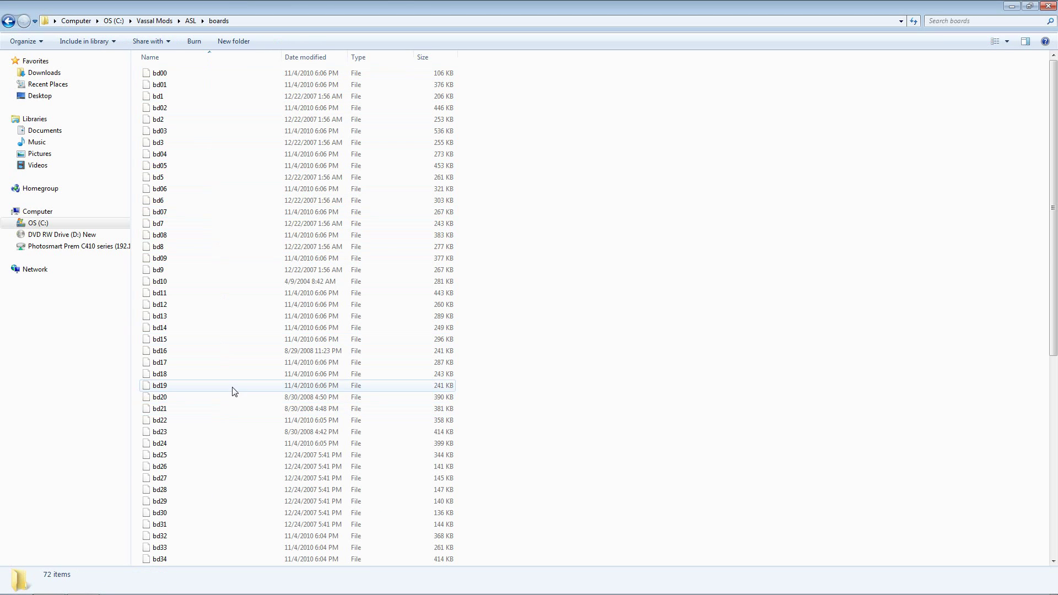
Step: Look through the ASL board files, comparing similarly numbered boards such as bd03 and bd3, and close the folder window
scroll(199, 307, "down", 5)
scroll(200, 312, "down", 4)
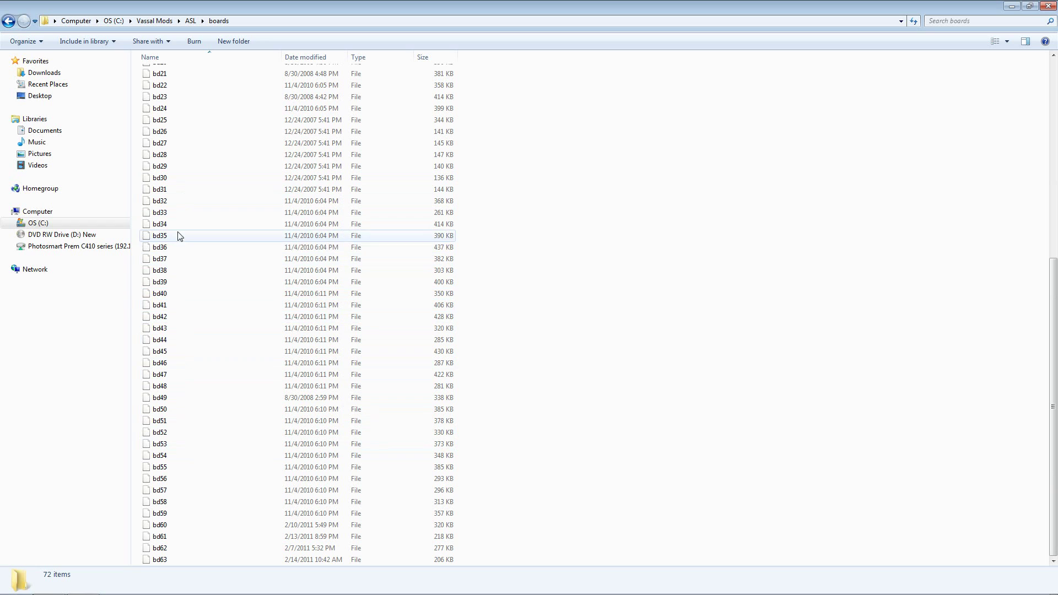
scroll(179, 203, "up", 7)
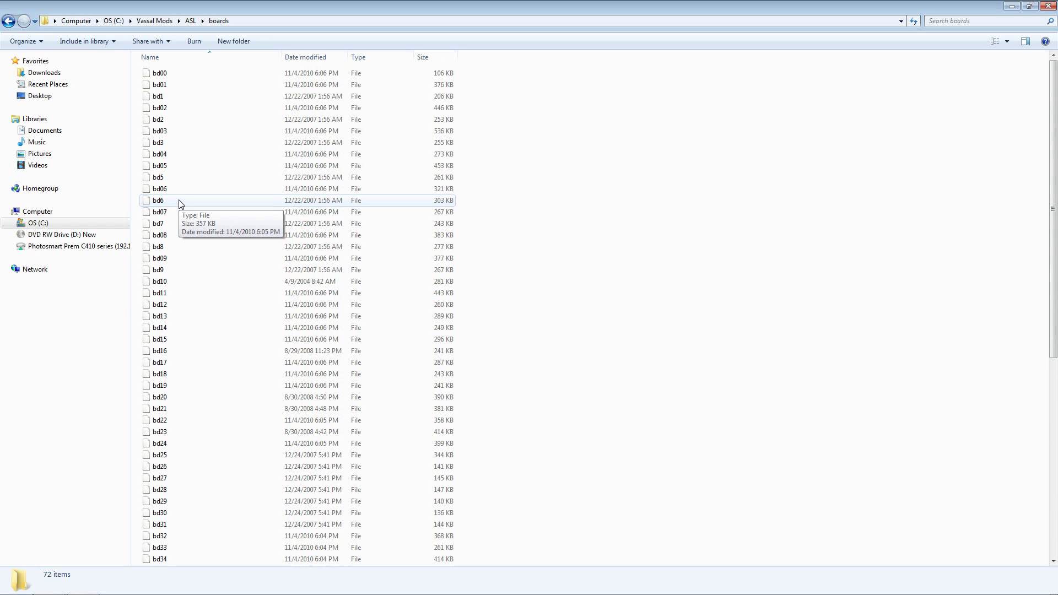
scroll(171, 309, "up", 3)
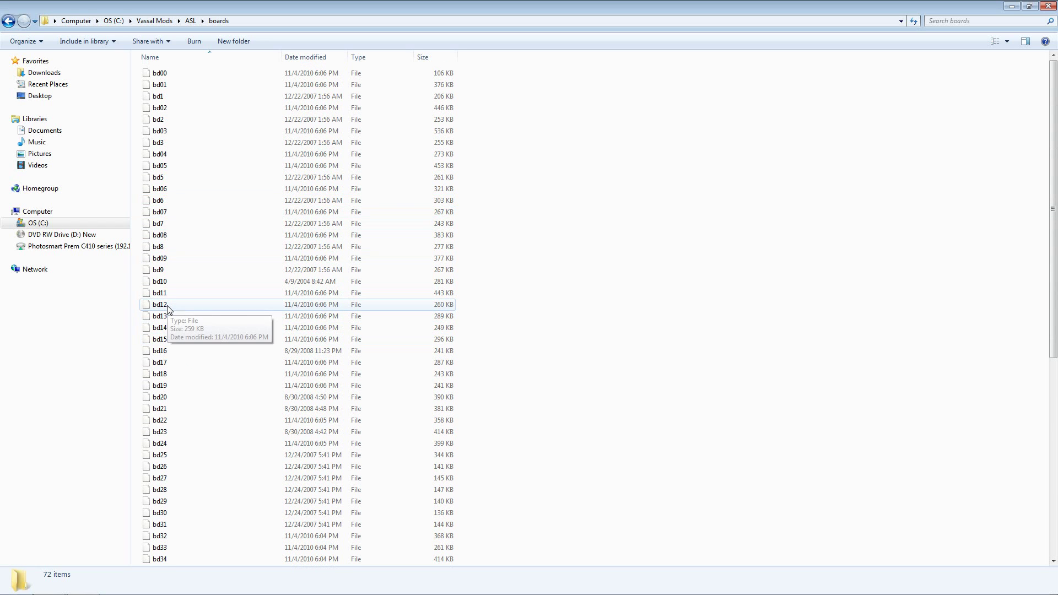
left_click(167, 166)
left_click(167, 176)
left_click(167, 145)
left_click(167, 132)
left_click(170, 143)
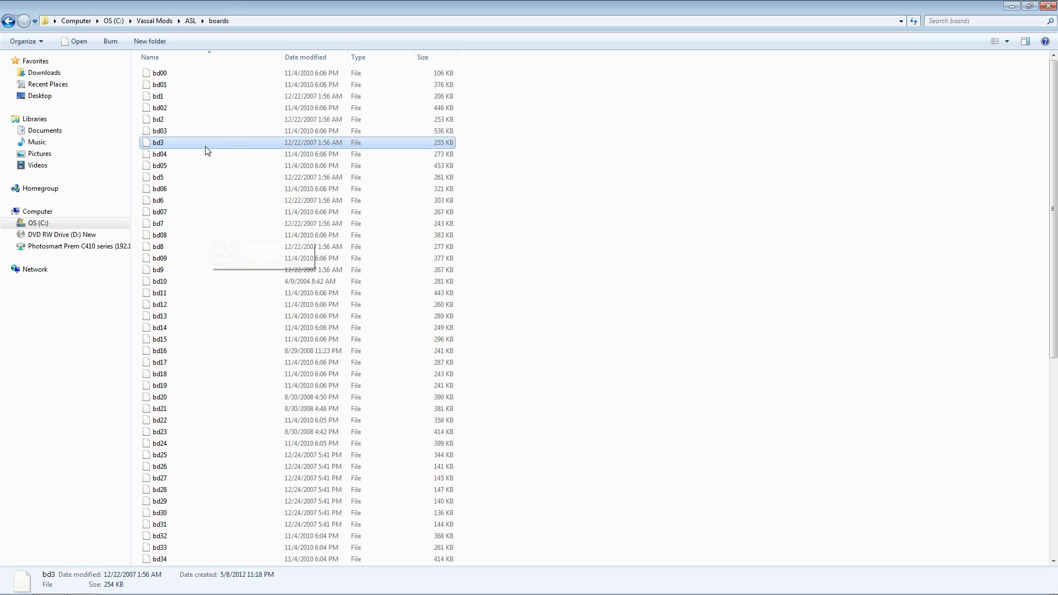
scroll(218, 395, "down", 9)
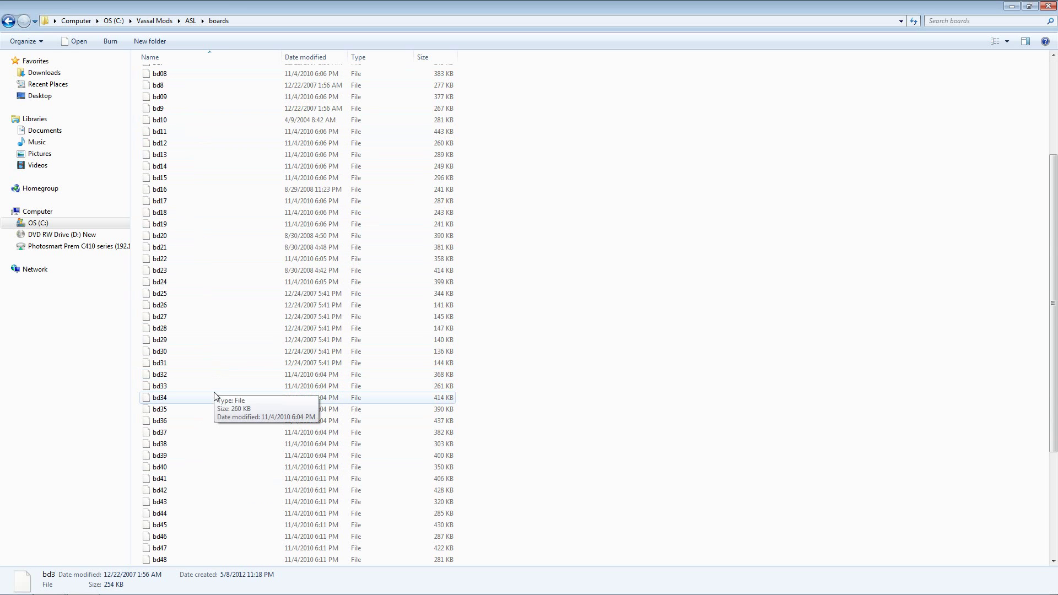
scroll(215, 397, "down", 1)
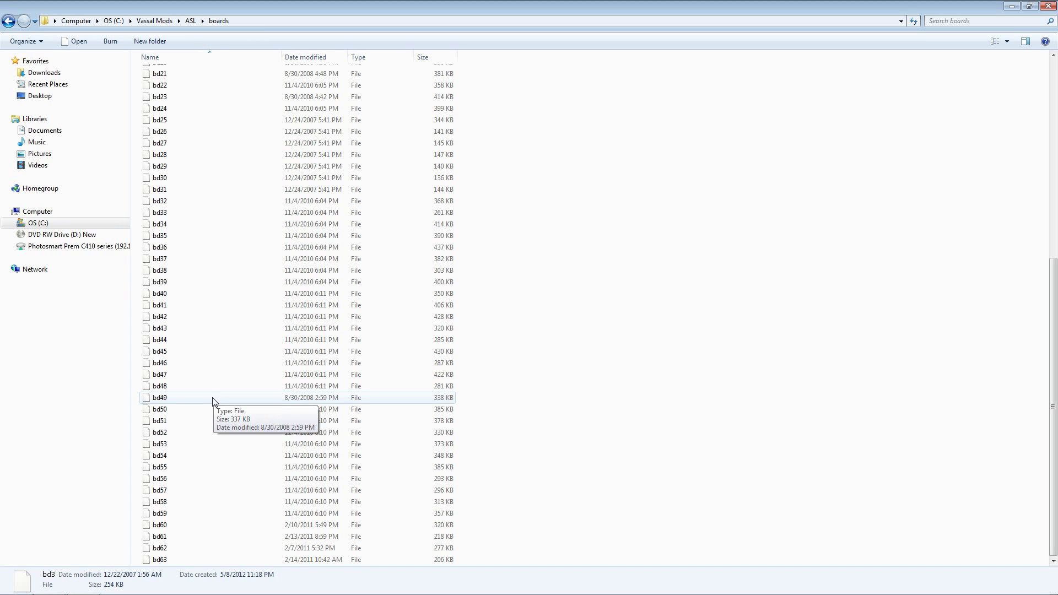
scroll(464, 291, "up", 1)
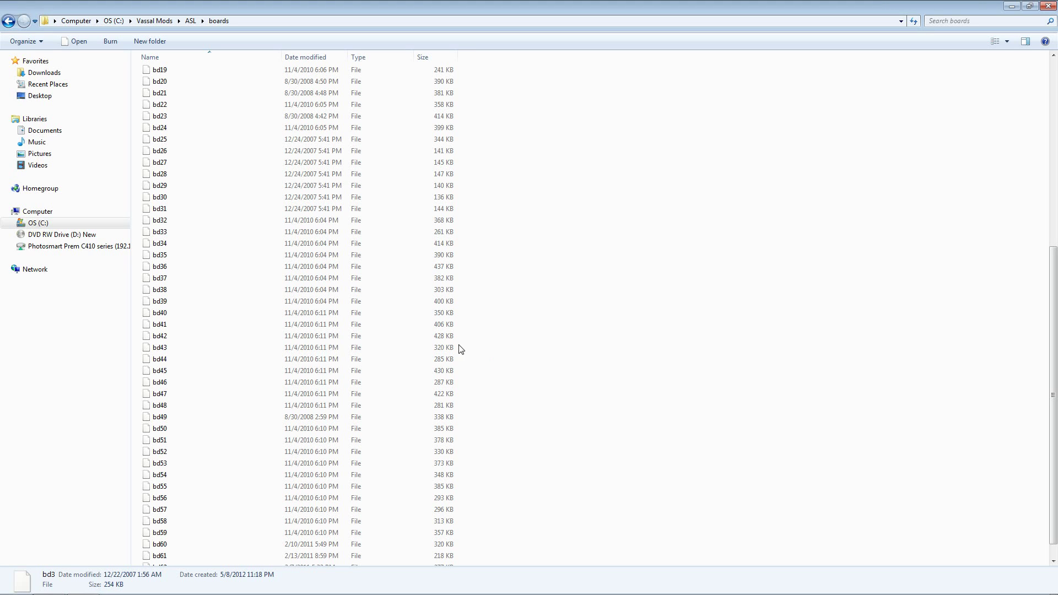
scroll(492, 346, "up", 1)
scroll(332, 318, "up", 8)
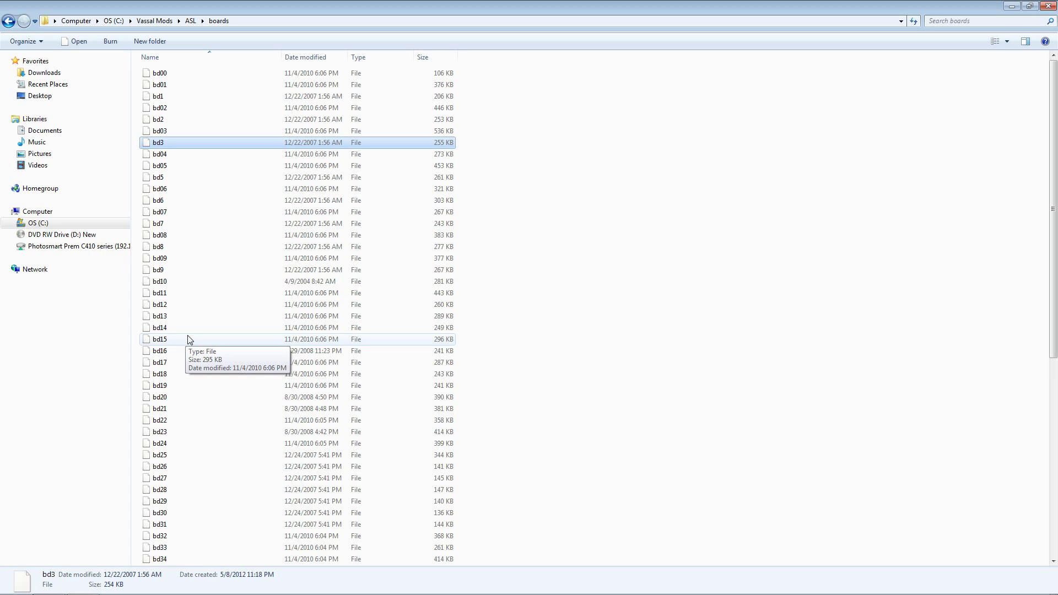
left_click(1049, 7)
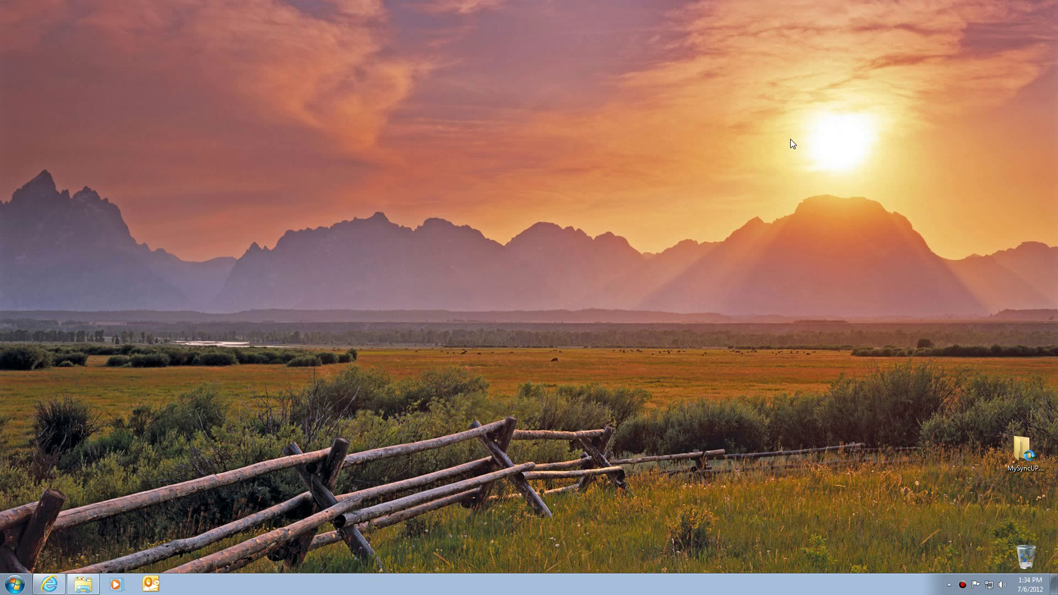
Step: Launch VASSAL 3.1.18, move its window toward the middle of the desktop and widen the Module Version column
left_click(14, 584)
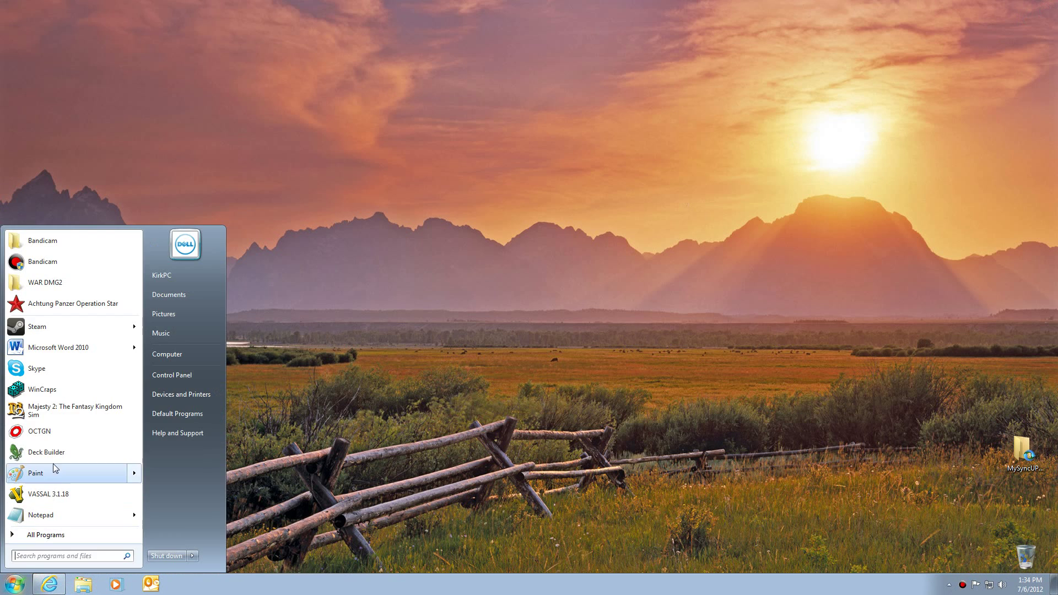
left_click(74, 498)
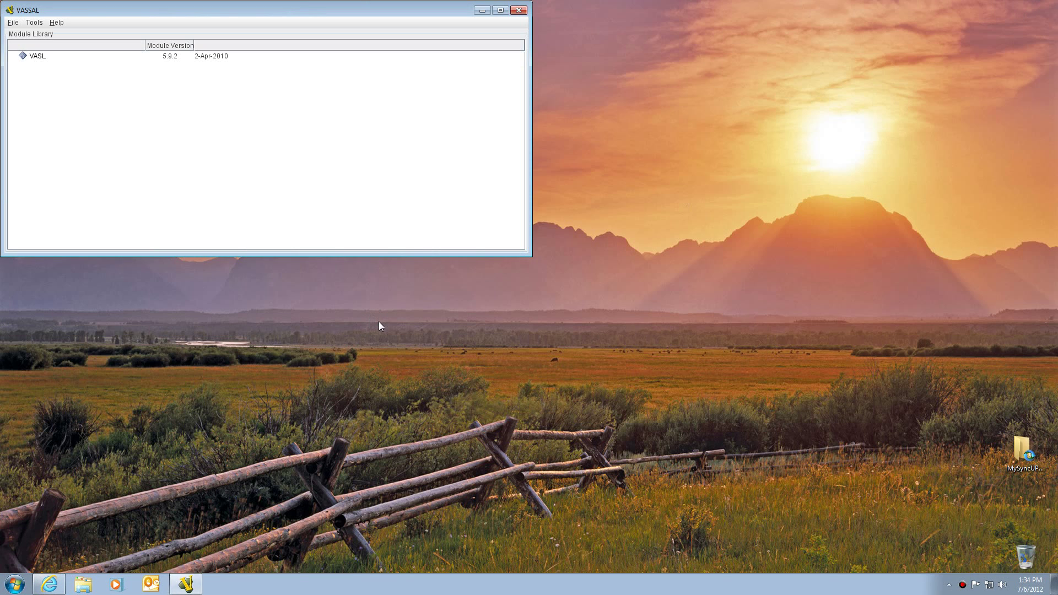
left_click_drag(299, 17, 468, 120)
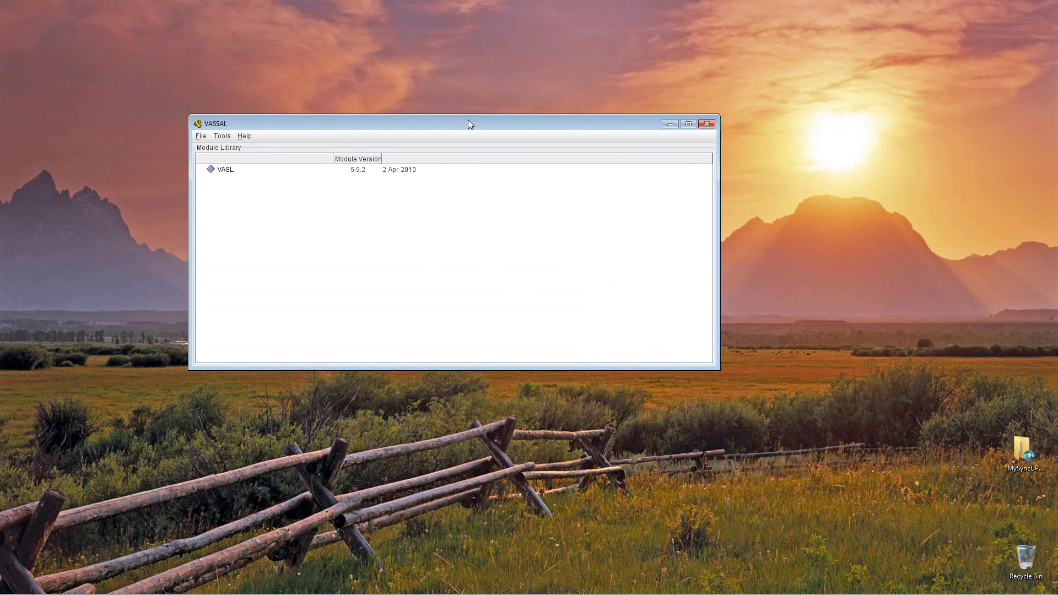
left_click_drag(382, 160, 423, 159)
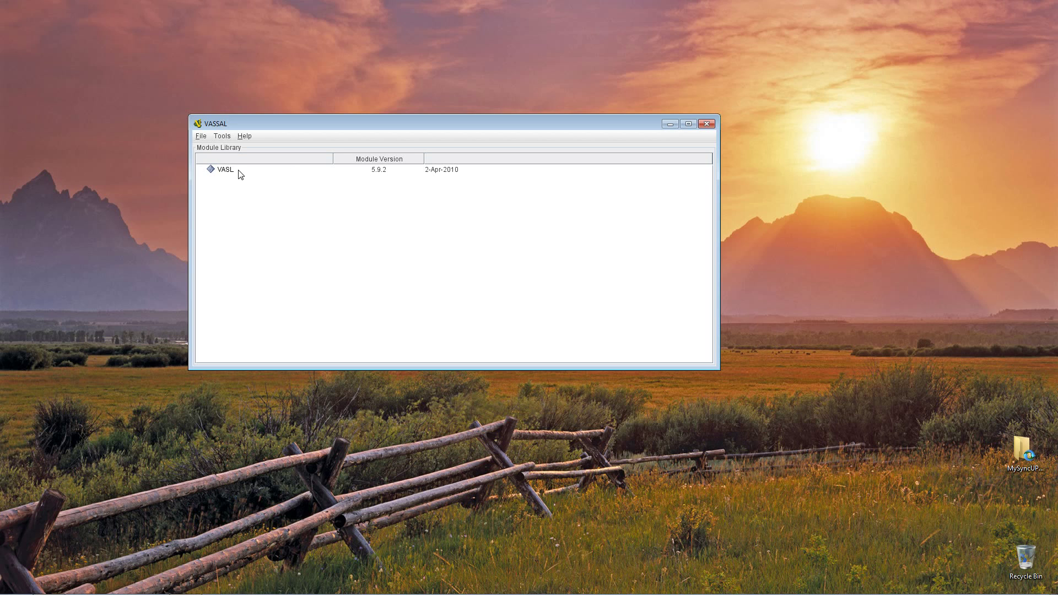
left_click_drag(334, 130, 396, 171)
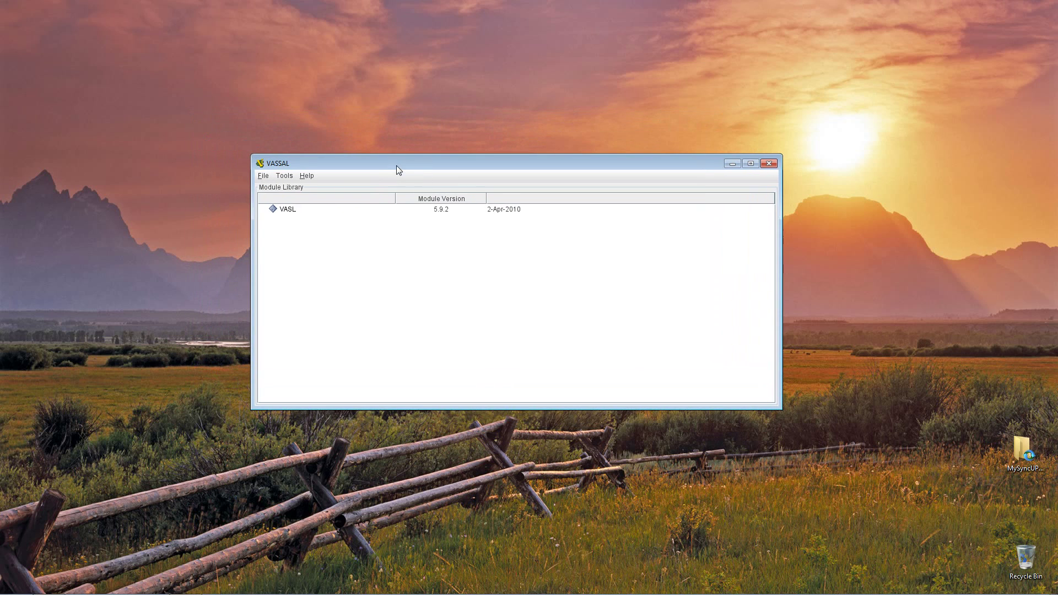
Step: Load the VASL module and finish the welcome wizard with the option to look for a game online
double_click(297, 210)
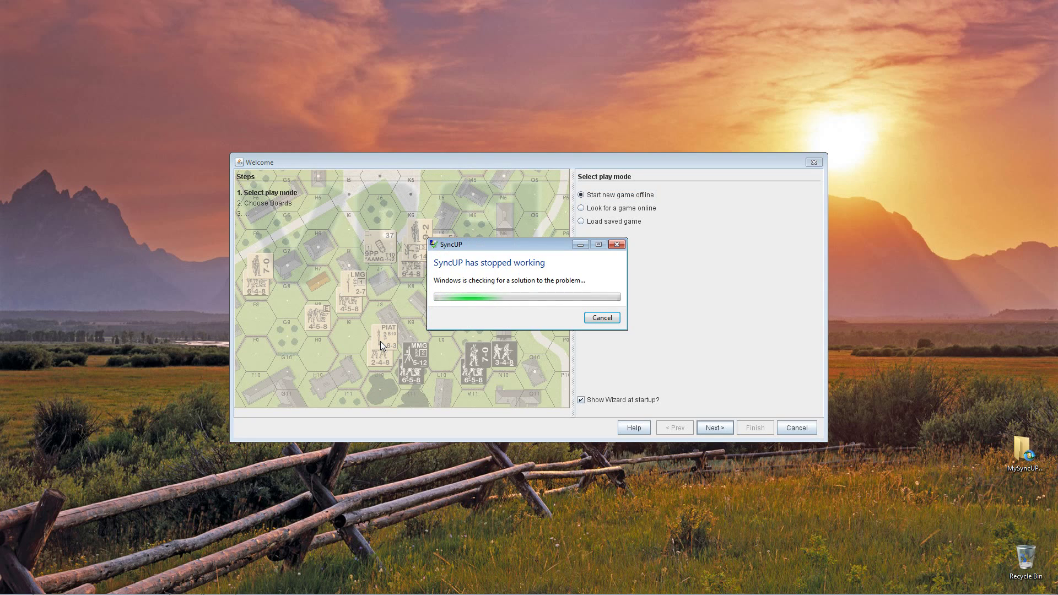
left_click(602, 318)
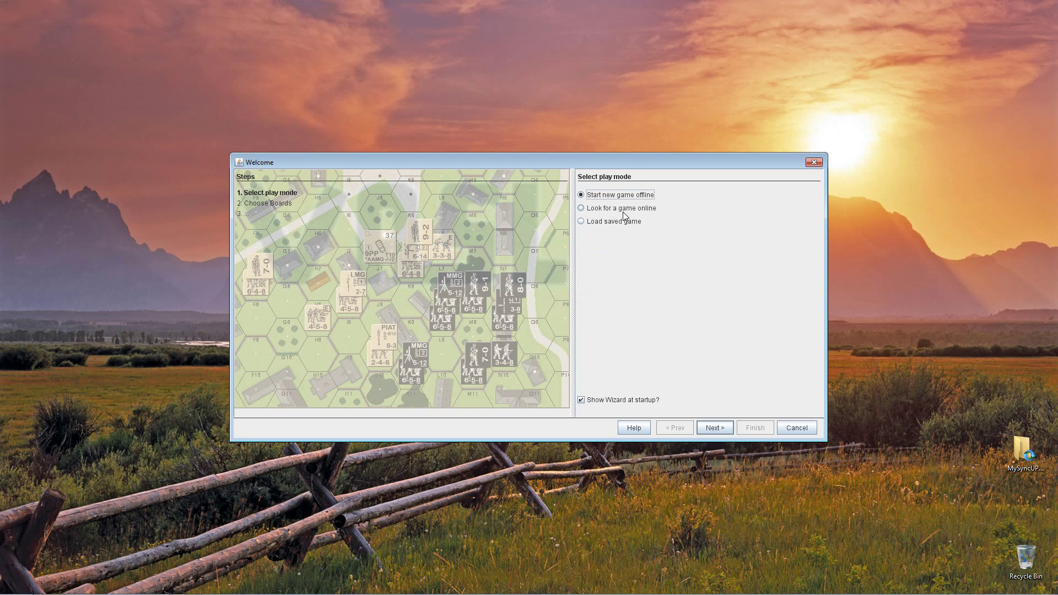
left_click(582, 208)
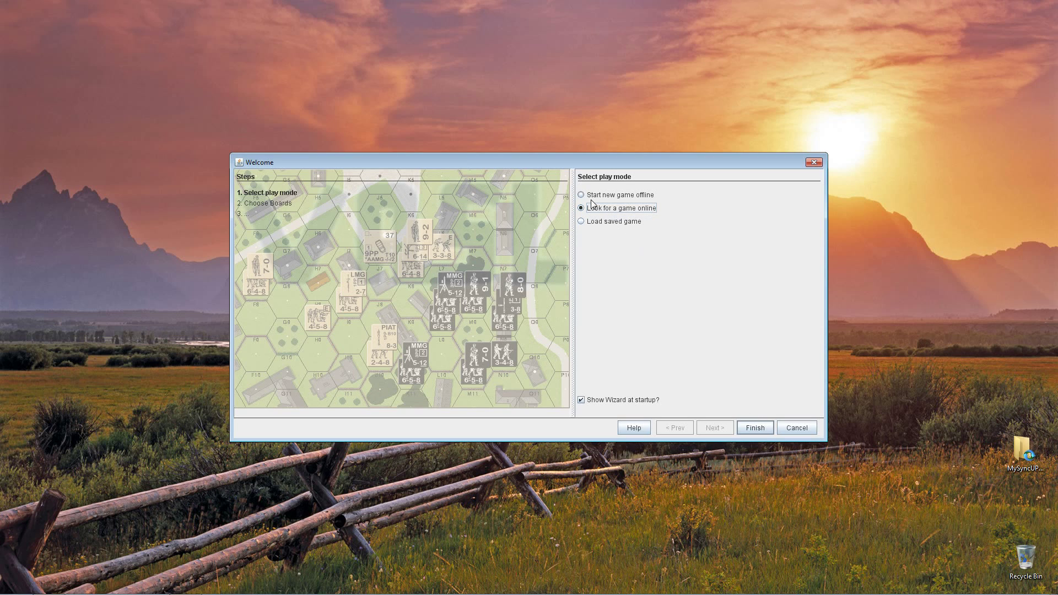
left_click(748, 427)
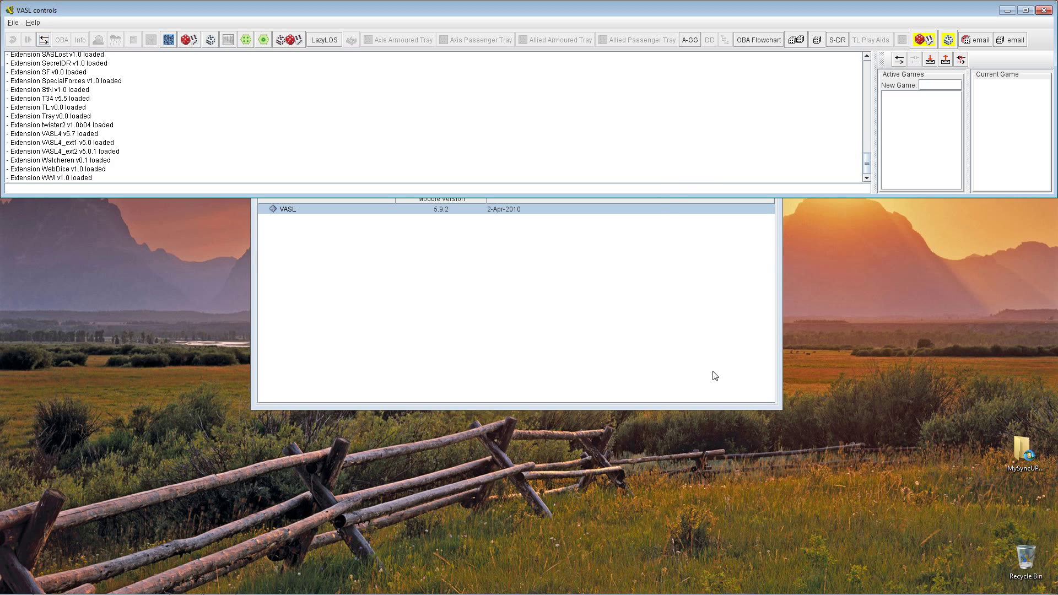
Step: Switch to Internet Explorer, open Google in a new tab, and minimize the browser to return to VASL
mouse_move(851, 592)
mouse_move(102, 593)
mouse_move(964, 589)
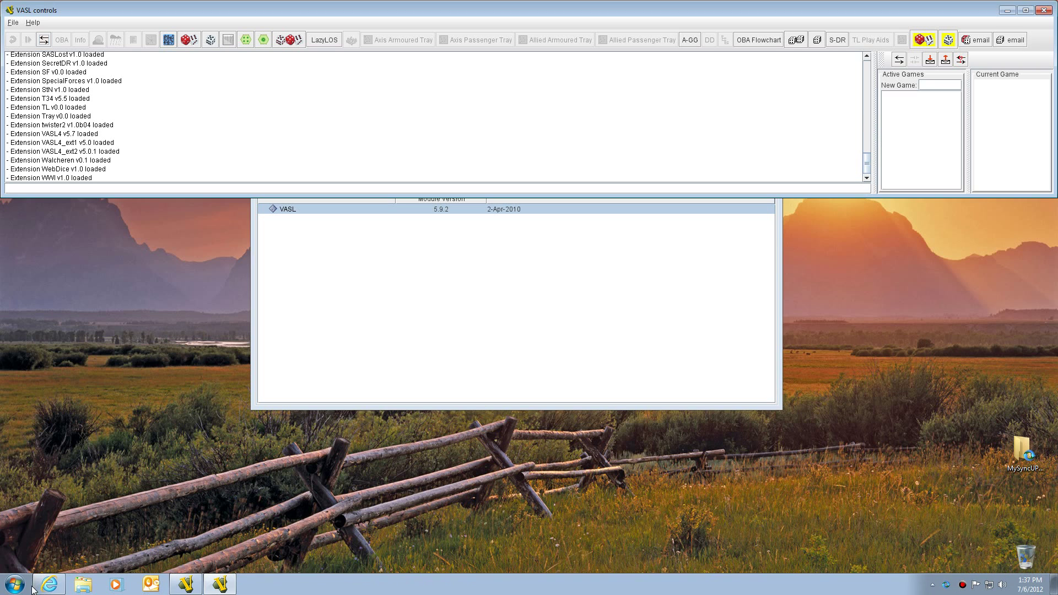
left_click(53, 585)
left_click(458, 22)
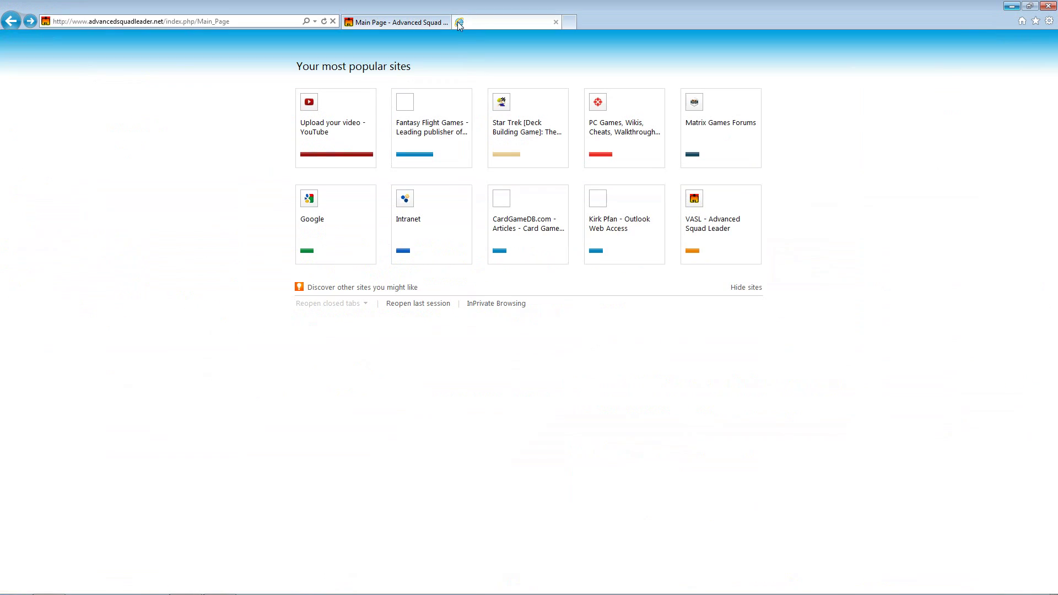
left_click(340, 227)
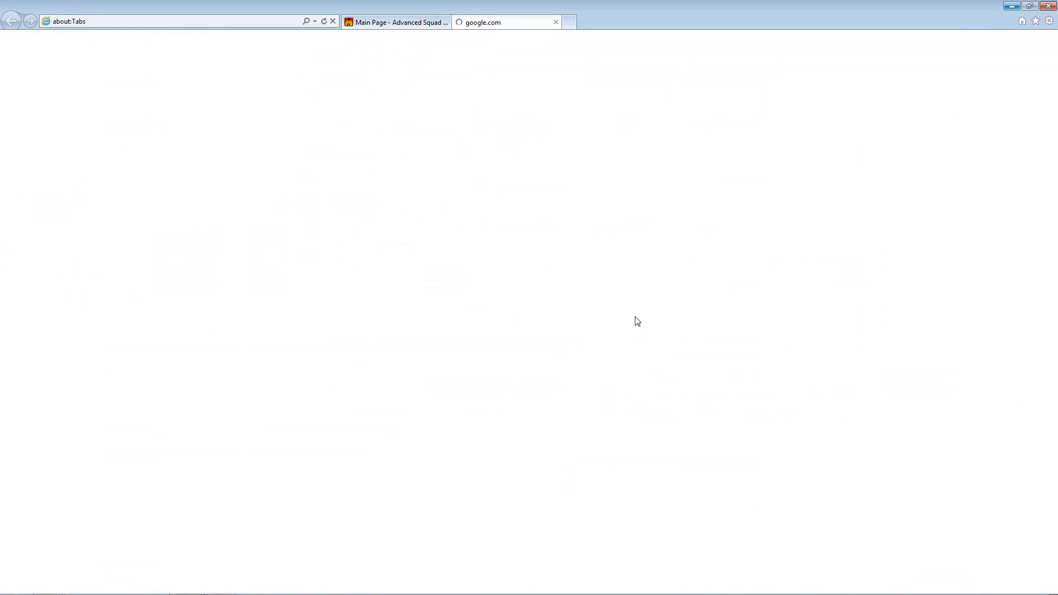
left_click(1017, 8)
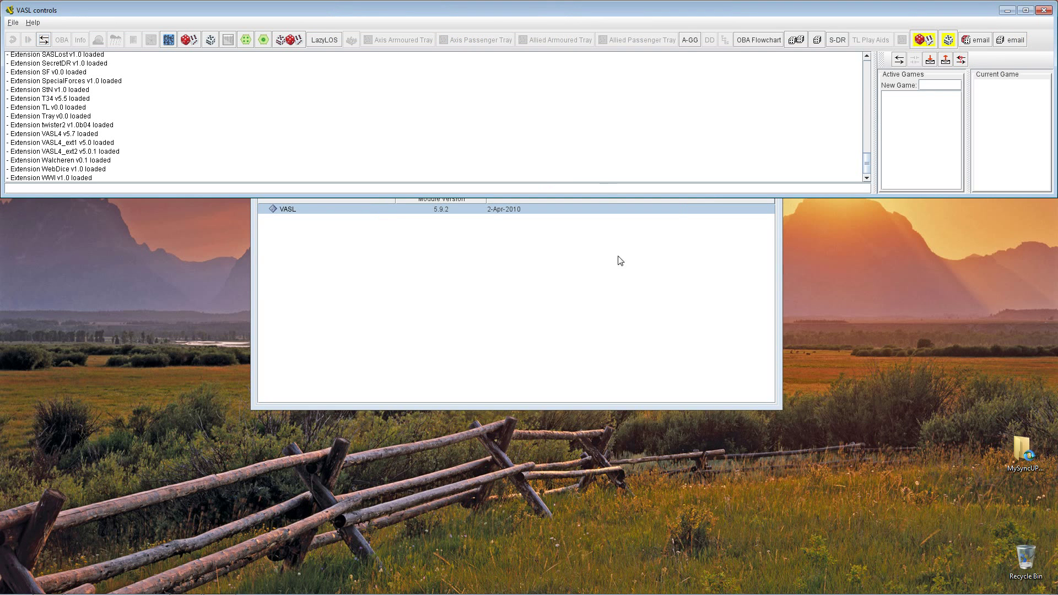
Step: Move the VASSAL module library out of the way, minimize it, and enlarge the Active Games and Current Game panes in VASL controls
left_click(595, 340)
left_click_drag(648, 164, 673, 287)
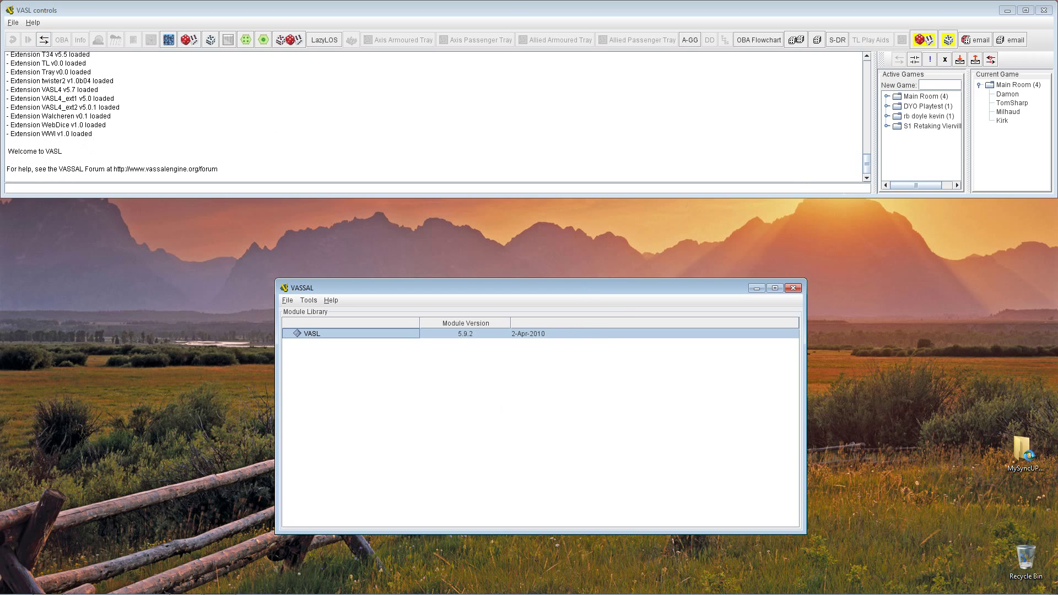
left_click_drag(873, 143, 765, 142)
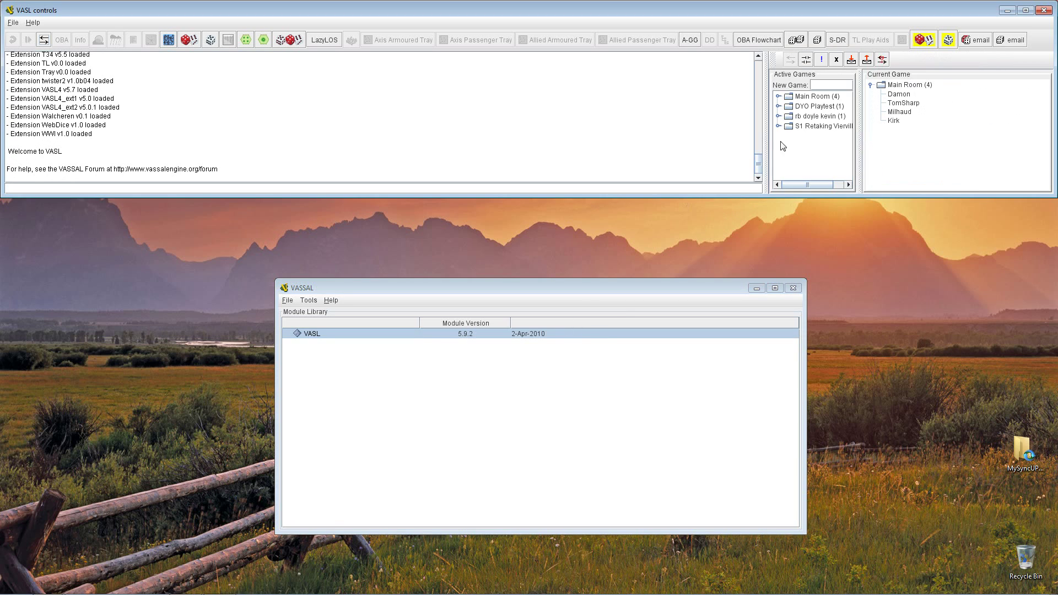
left_click_drag(866, 141, 890, 142)
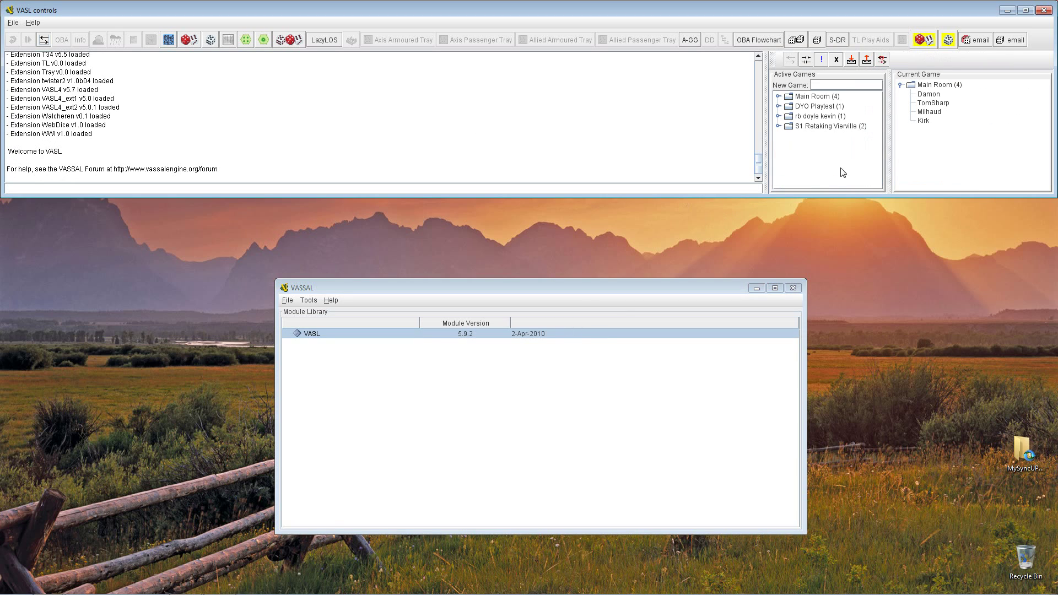
left_click(757, 288)
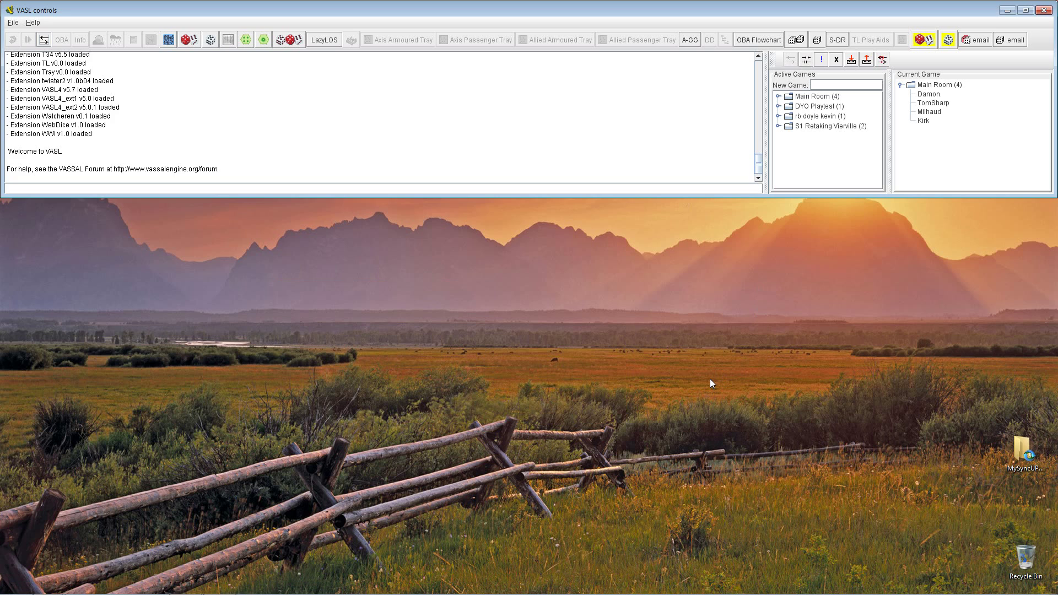
left_click_drag(766, 110, 725, 110)
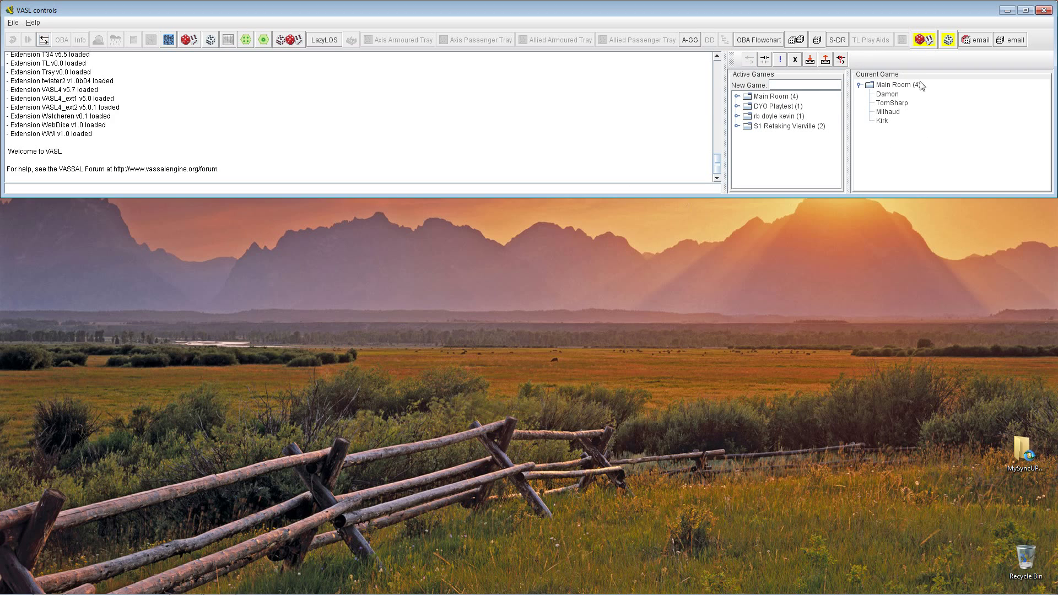
left_click_drag(848, 114, 876, 118)
left_click_drag(726, 128, 586, 132)
left_click_drag(734, 146, 845, 149)
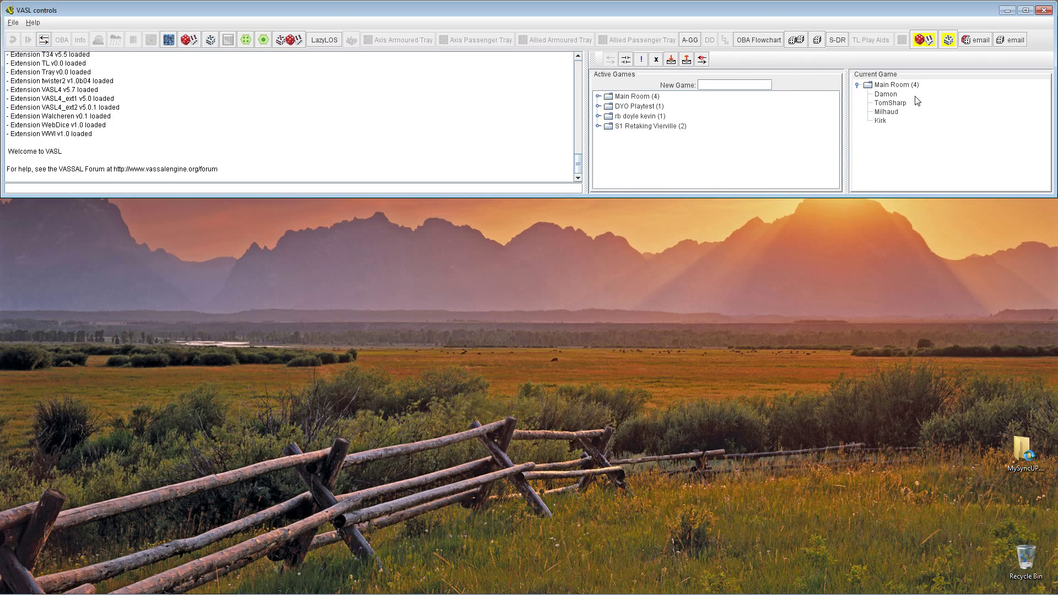
Step: Open the Server Status window and reposition and lengthen it to fit the full list of current server connections
left_click(701, 59)
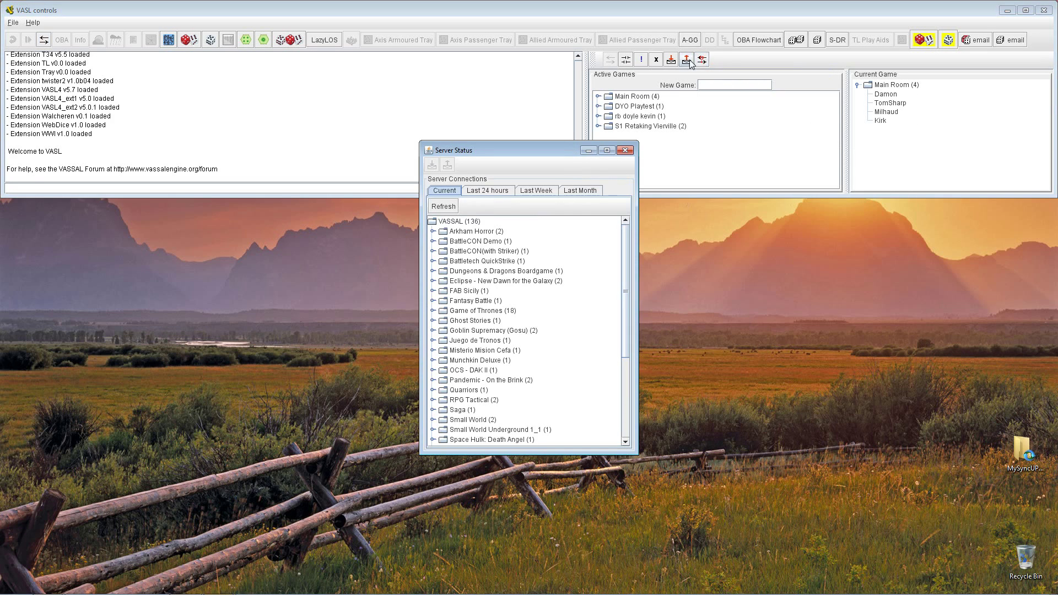
left_click_drag(537, 148, 484, 72)
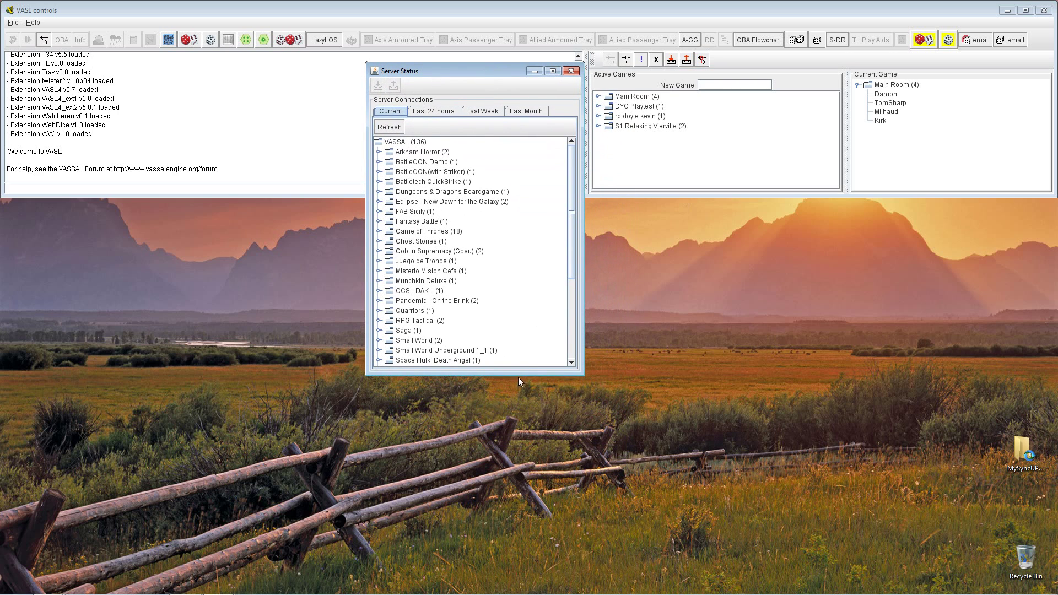
left_click_drag(519, 377, 536, 569)
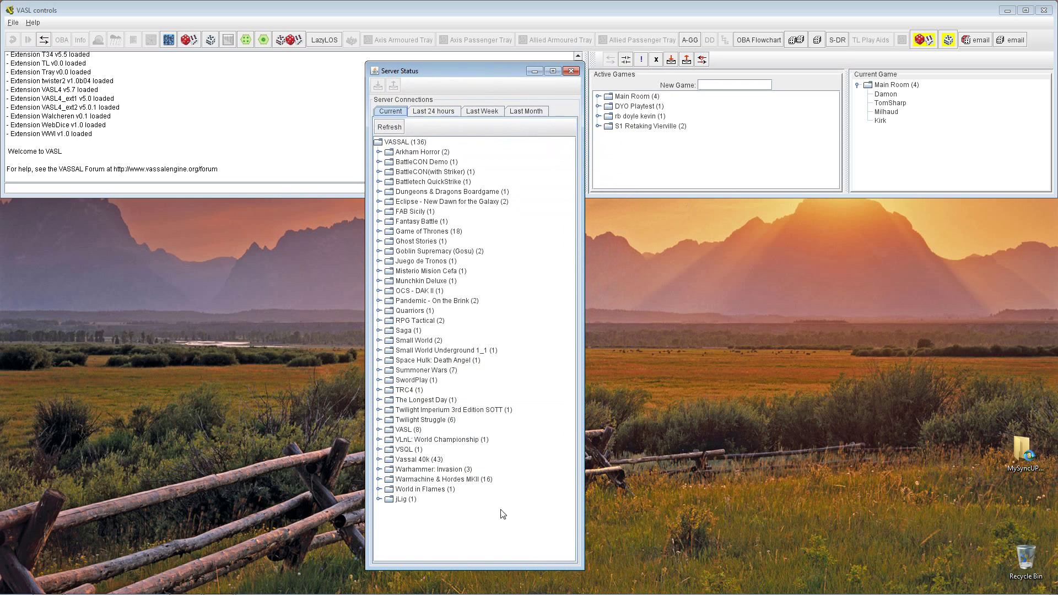
Step: Look through the current server connections, selecting the VASL, VLnL: World Championship, Summoner Wars and Game of Thrones entries
left_click(403, 431)
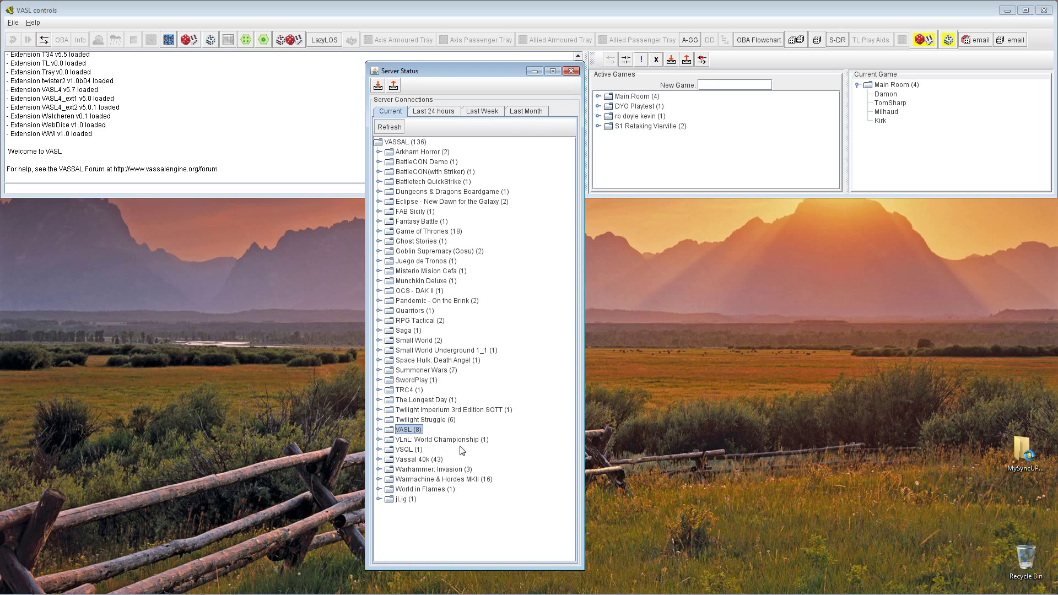
left_click(411, 440)
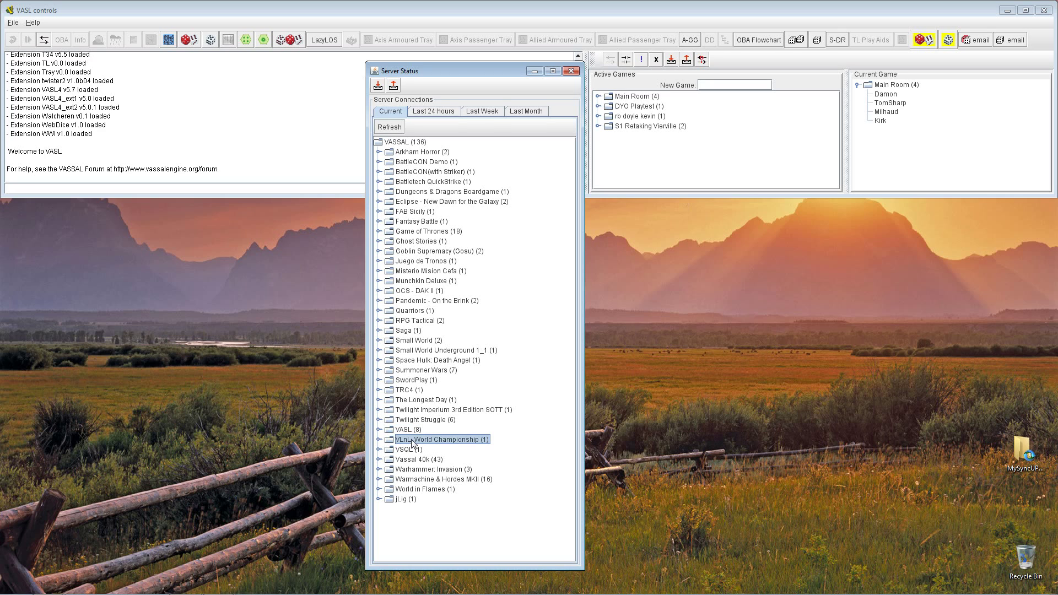
left_click(420, 372)
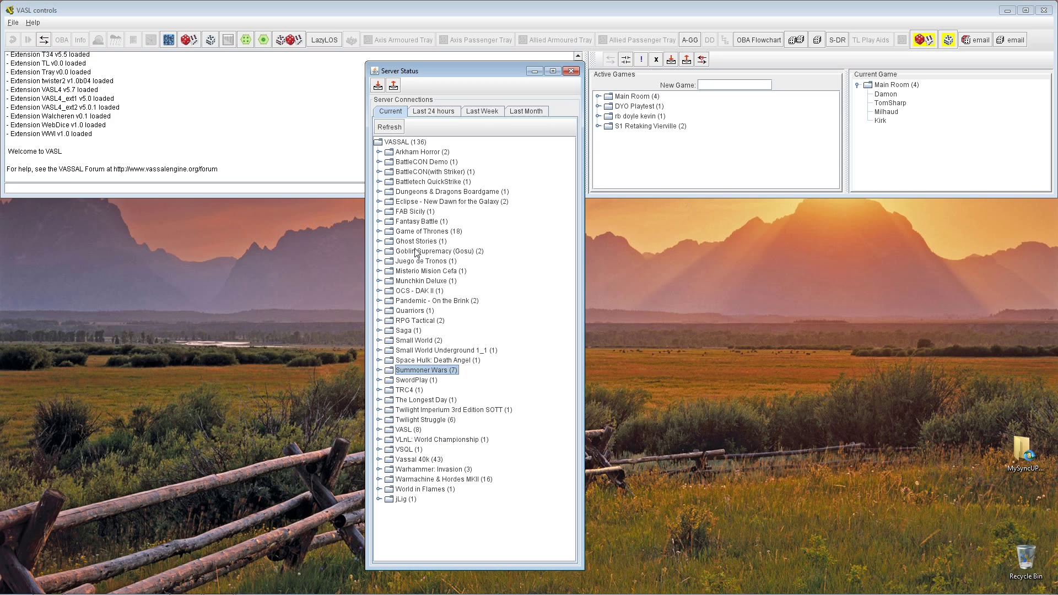
left_click(421, 232)
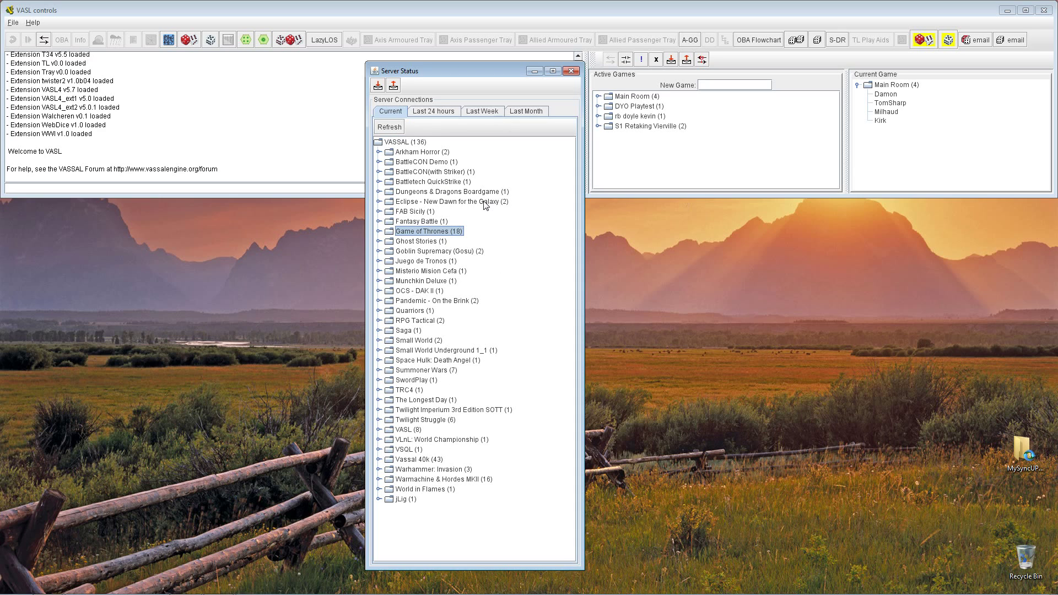
Step: Check the server connections for the last 24 hours, refresh the current list, and close the Server Status window
left_click(437, 110)
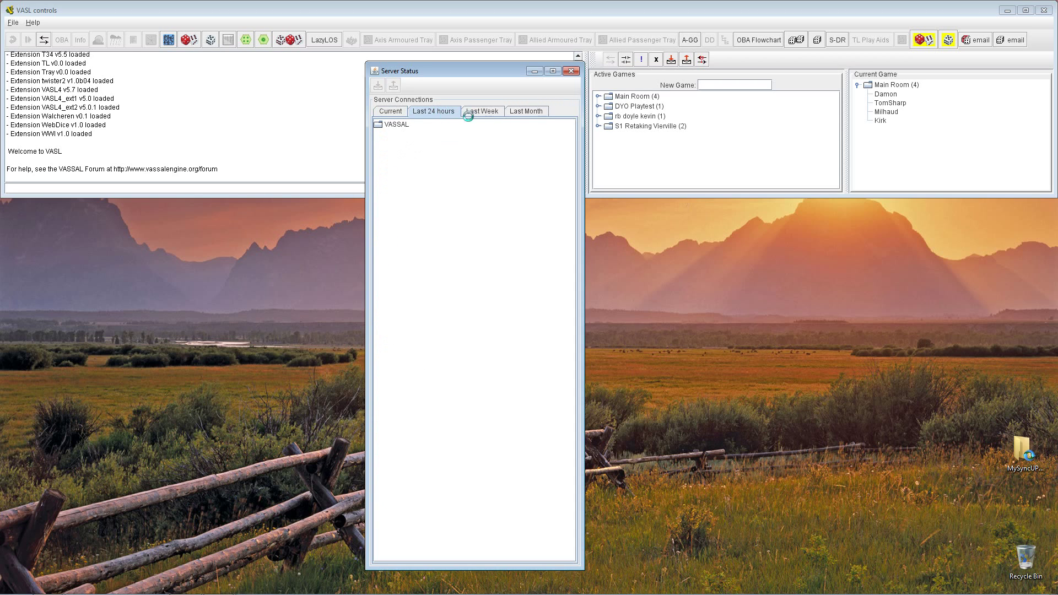
left_click(394, 112)
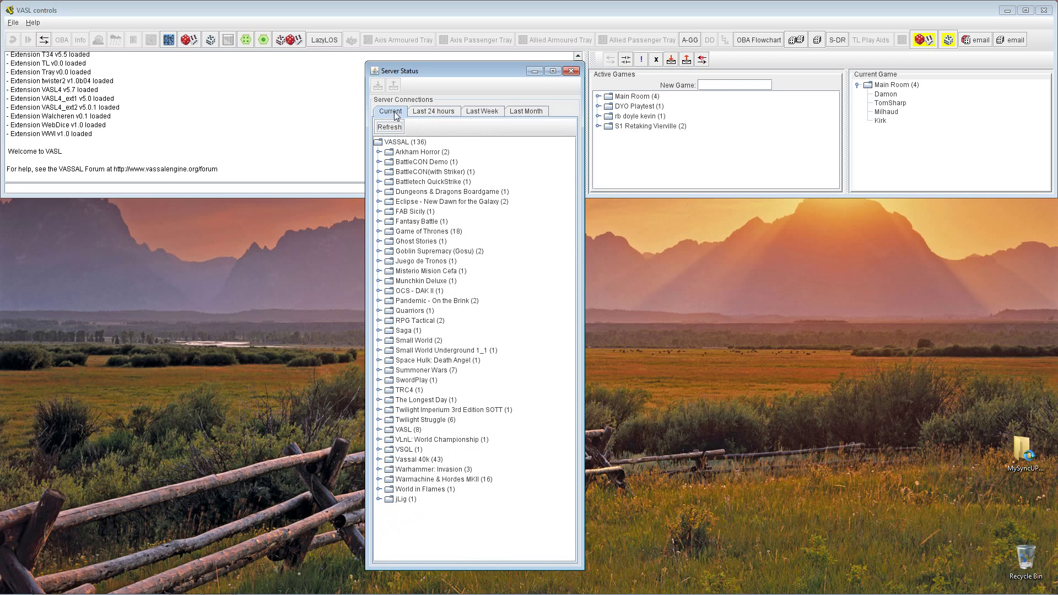
left_click(392, 127)
left_click(571, 72)
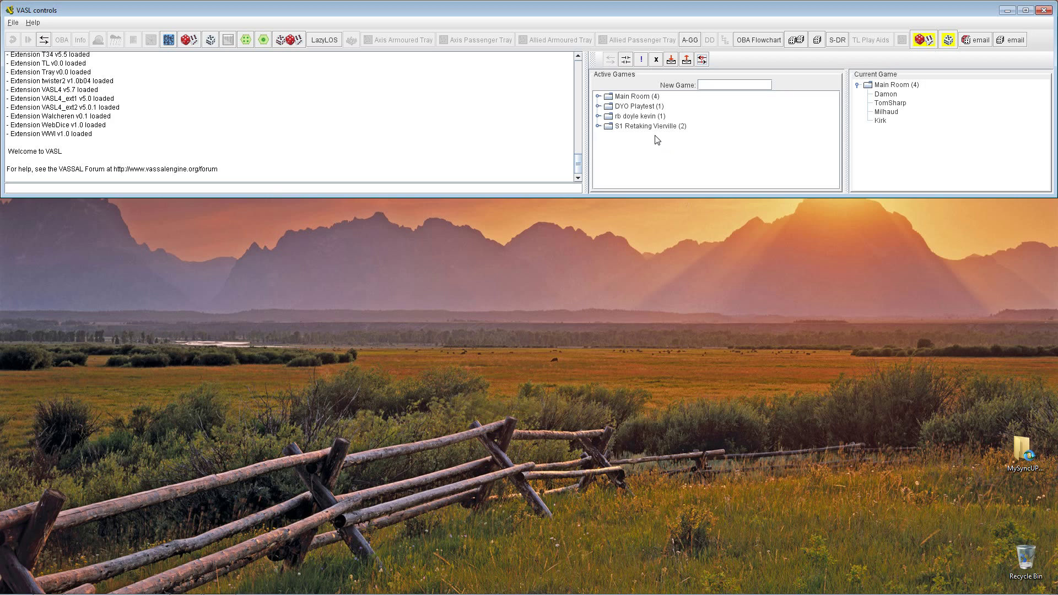
Step: Go through the active game rooms one by one, from Main Room and DYO Playtest to S1 Retaking Vierville
left_click(638, 99)
left_click(637, 107)
left_click(640, 117)
left_click(642, 127)
left_click(638, 117)
left_click(639, 107)
left_click(640, 116)
left_click(646, 127)
Step: Expand the three active rooms below Main Room to view their players, and collapse them again
left_click(599, 126)
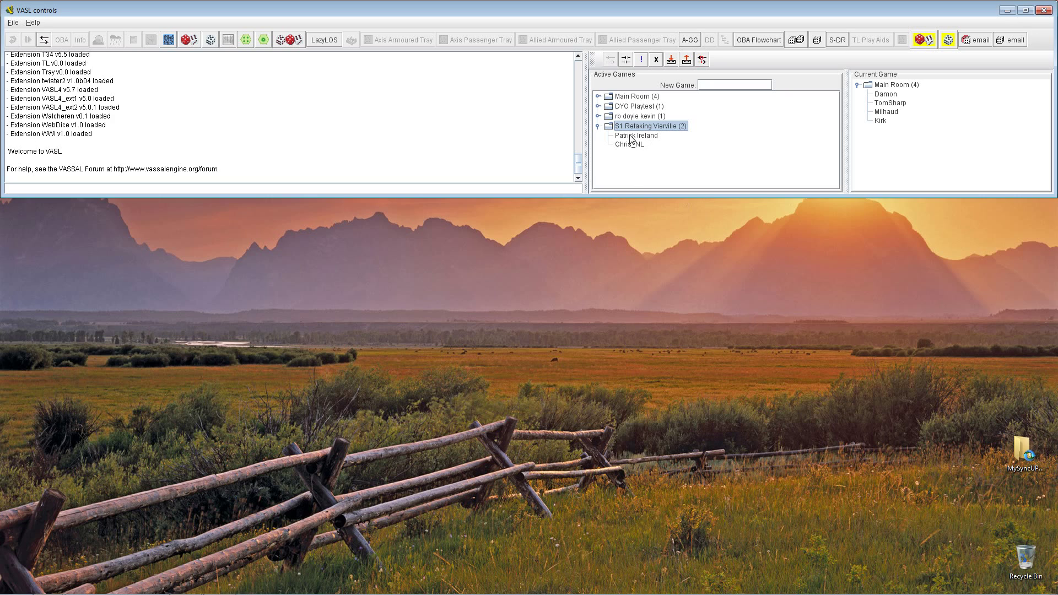
left_click(599, 117)
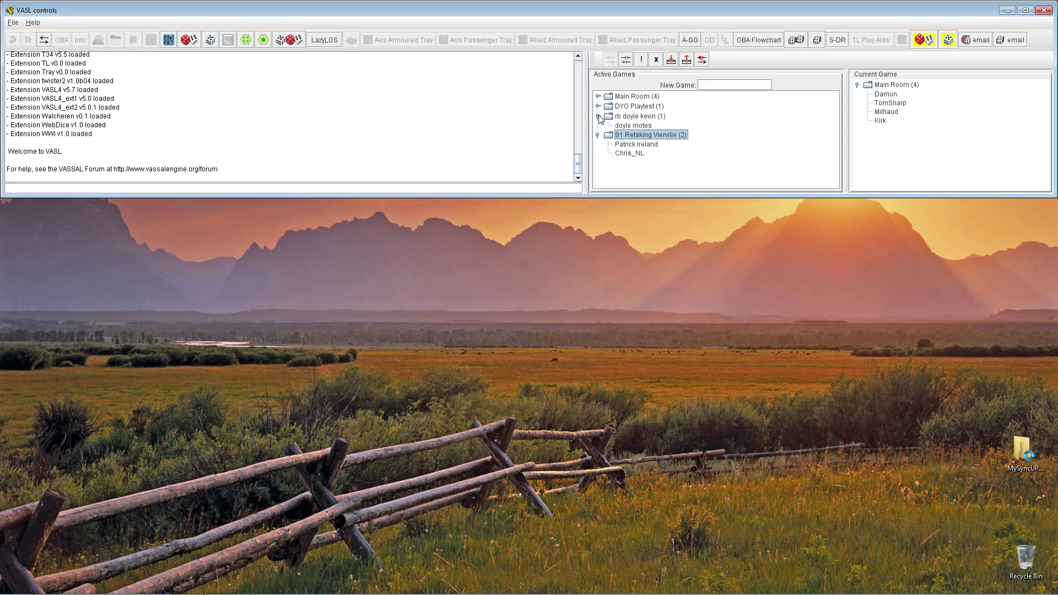
left_click(599, 107)
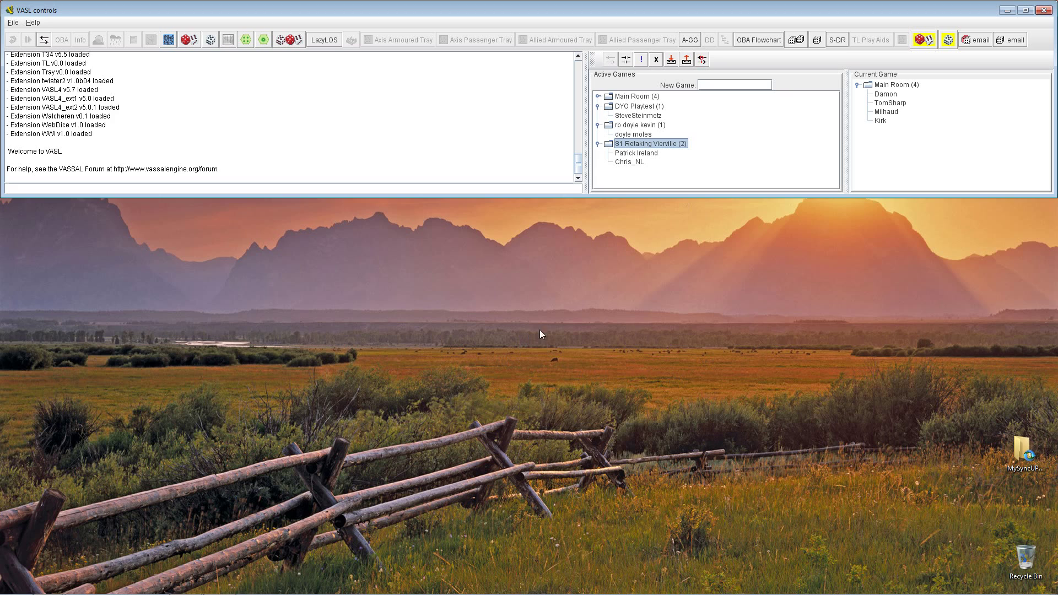
left_click(642, 106)
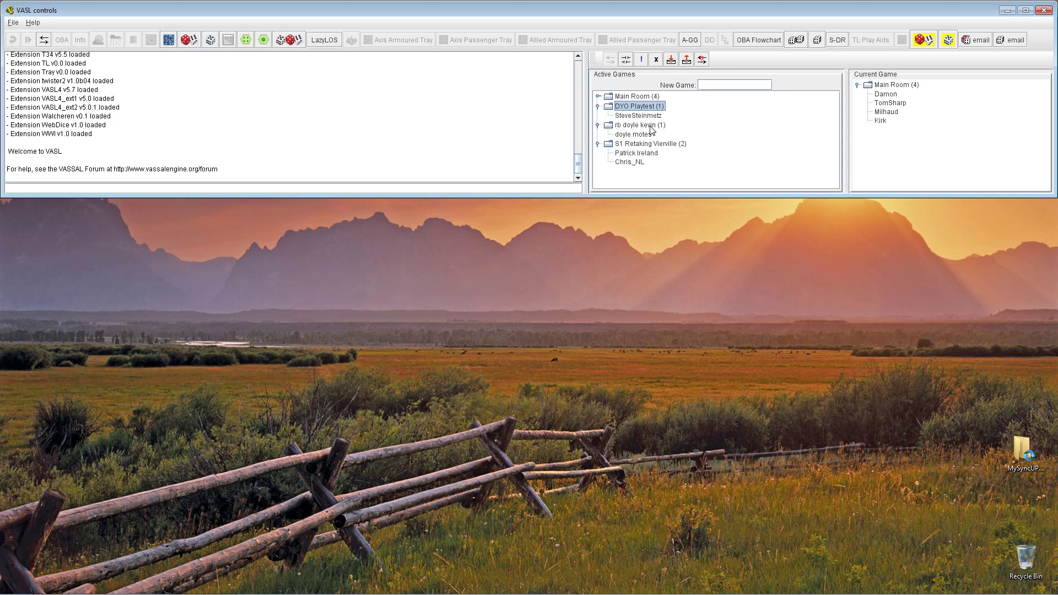
left_click(598, 106)
left_click(598, 116)
left_click(598, 127)
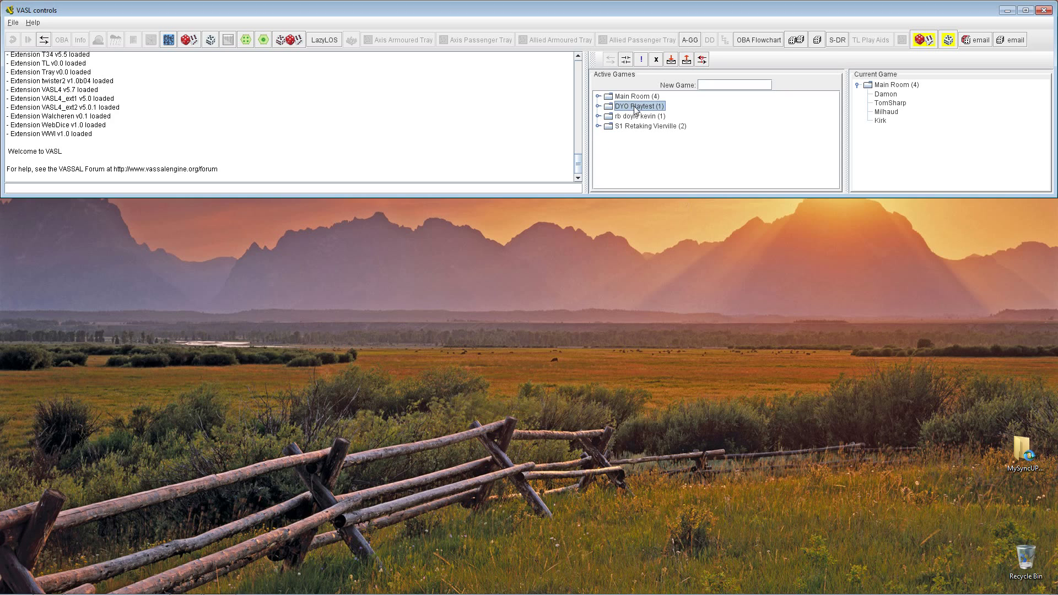
Step: Join the DYO Playtest room and send the chat message "do you mind if I sync with you?"
double_click(635, 106)
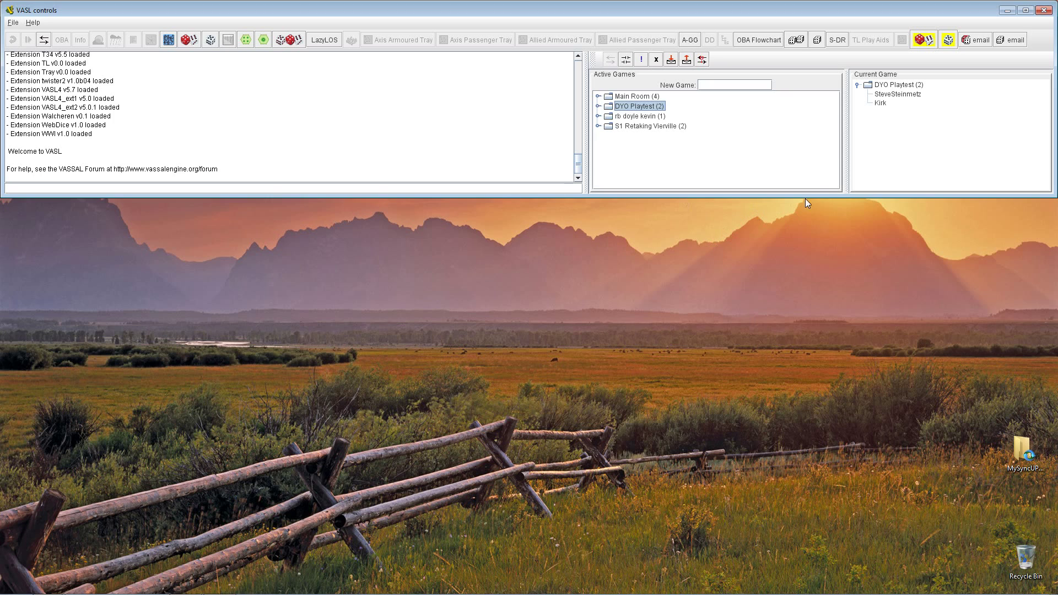
left_click(64, 188)
type("do you mind")
type("if I sn")
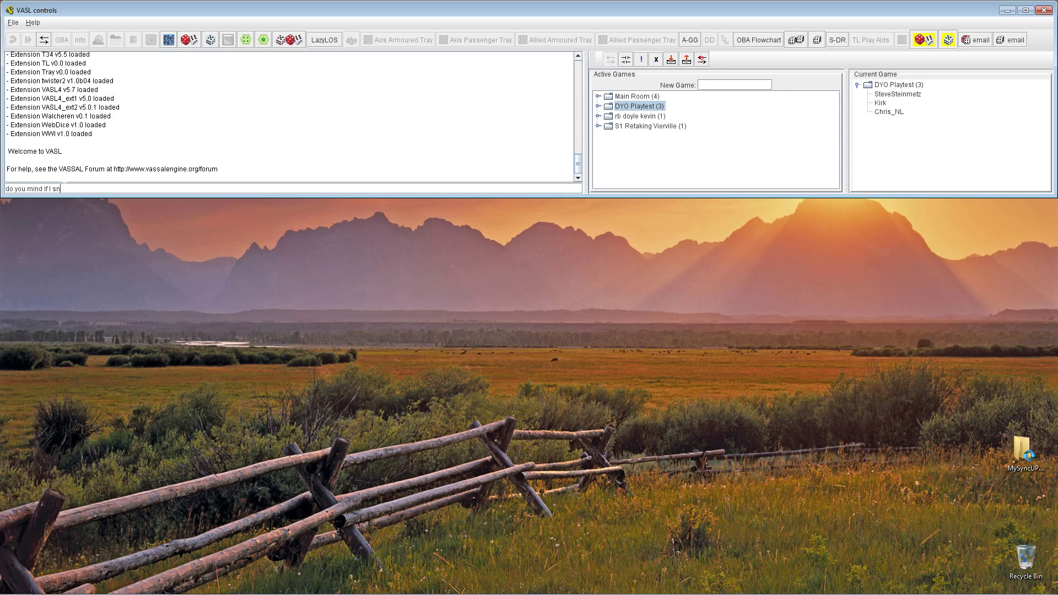
key("BackSpace")
type("ync with you?")
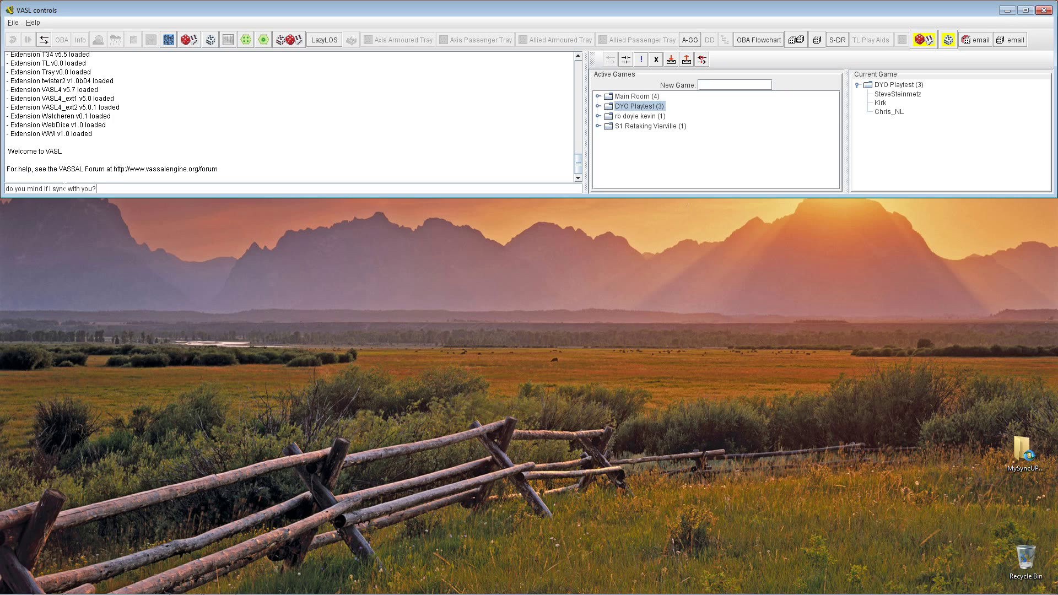
key("Return")
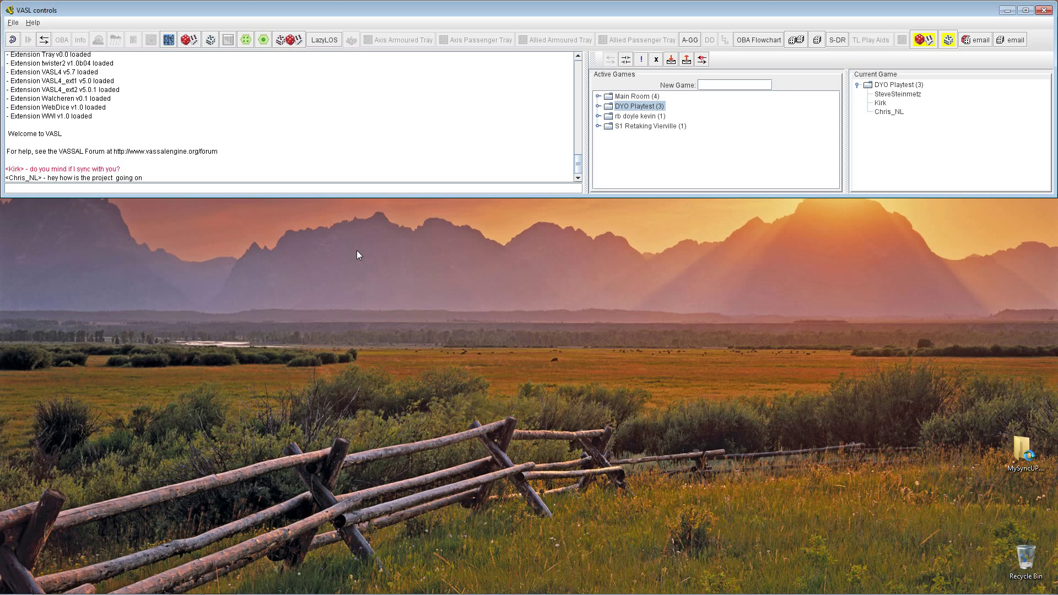
Step: Send the follow-up chat message "mind if I sync?" to the players in the room
left_click(34, 192)
type("mind if I syn")
key("BackSpace")
key("BackSpace")
type("nc?")
key("Return")
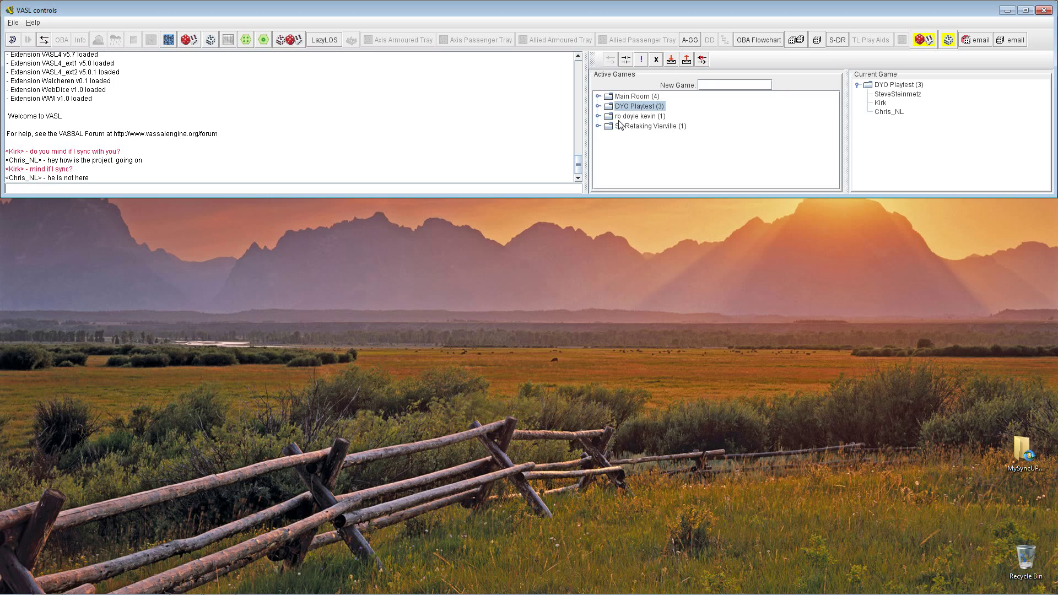
Step: Synchronize with the first player listed in the DYO Playtest game and select Main Room among the active games
right_click(881, 102)
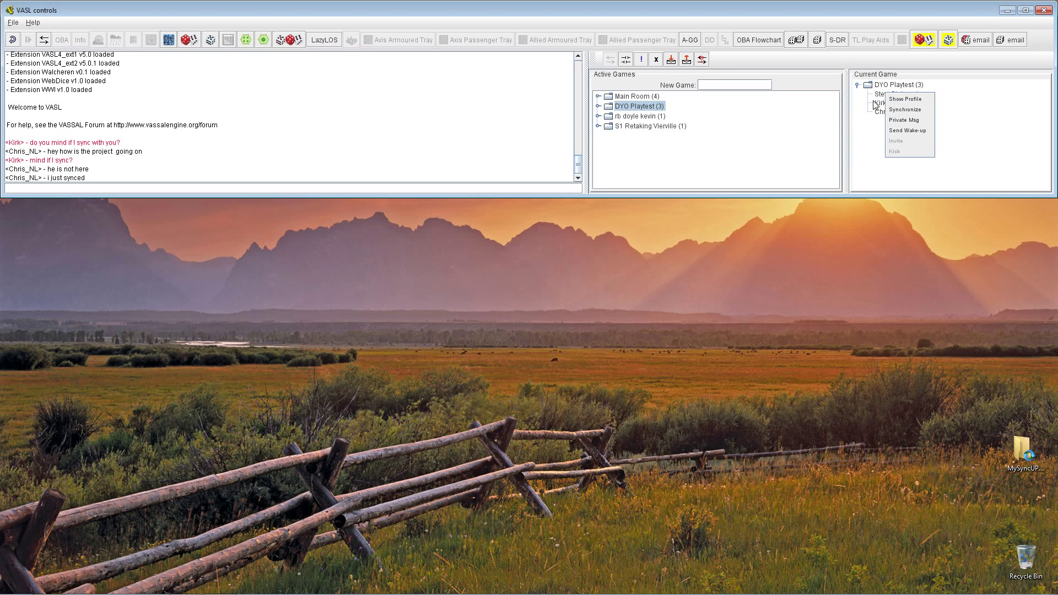
left_click(868, 139)
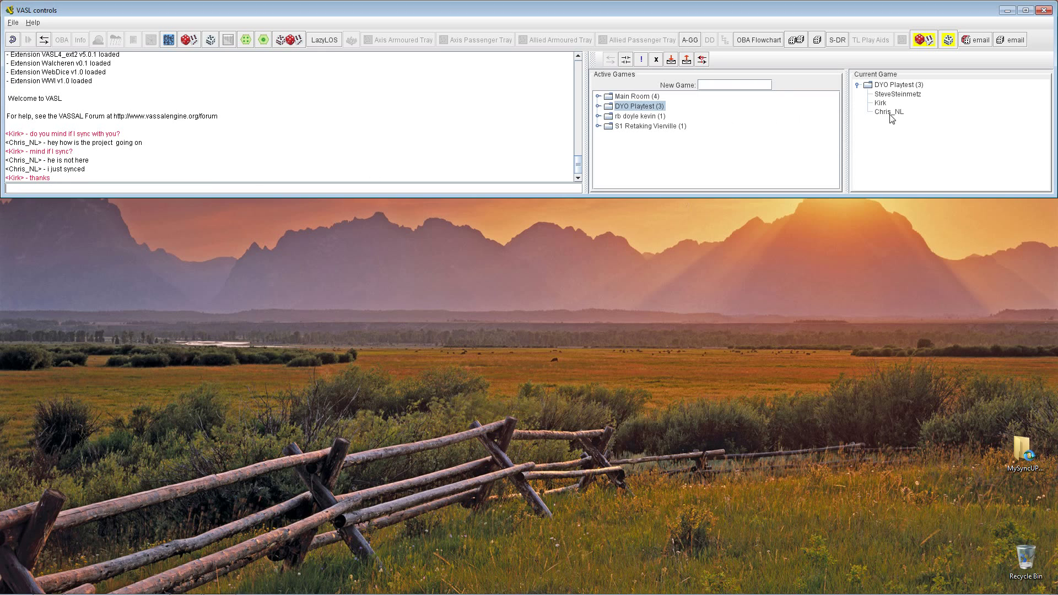
right_click(899, 95)
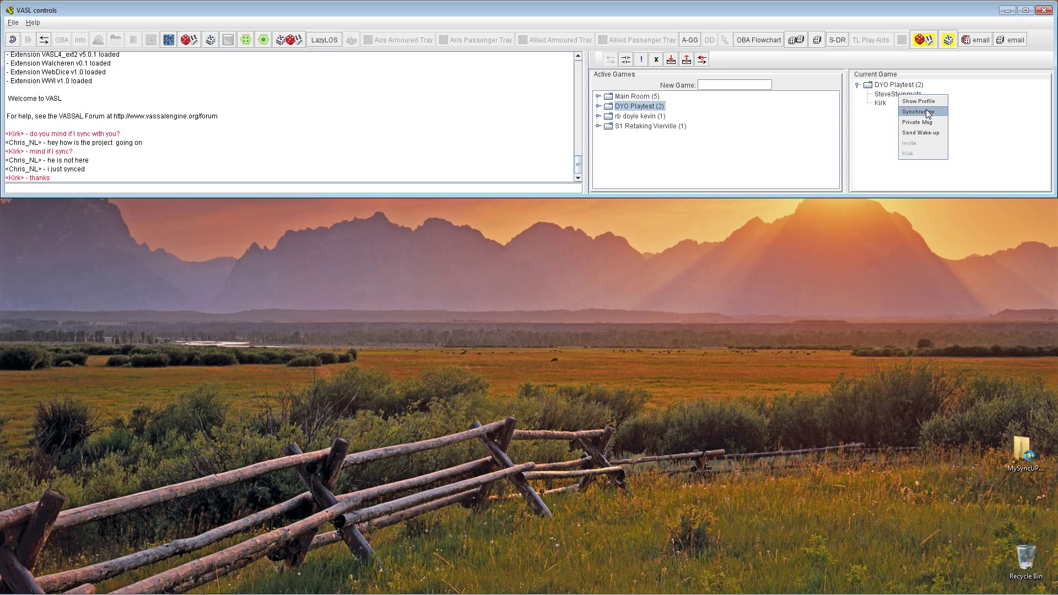
left_click(928, 112)
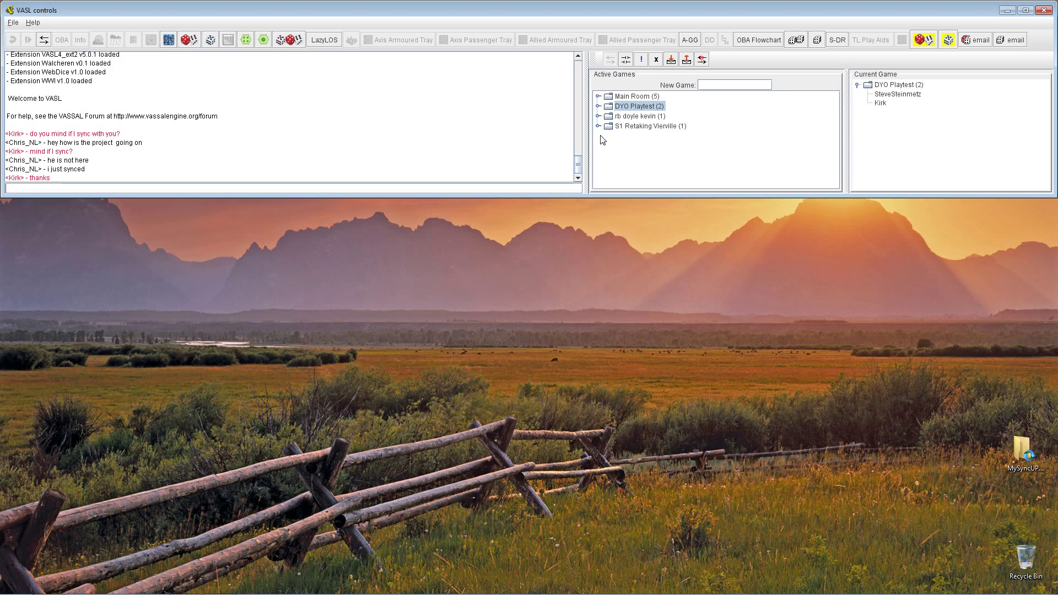
left_click(631, 98)
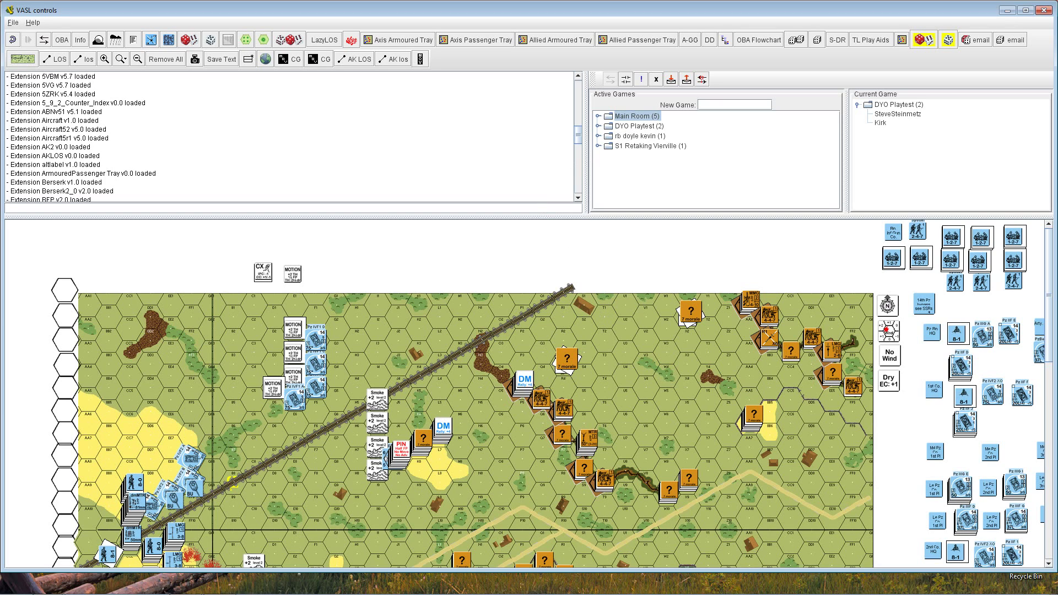
Step: Shrink the chat and game-room area to enlarge the map, keeping the latest chat messages in view
left_click_drag(545, 217, 546, 195)
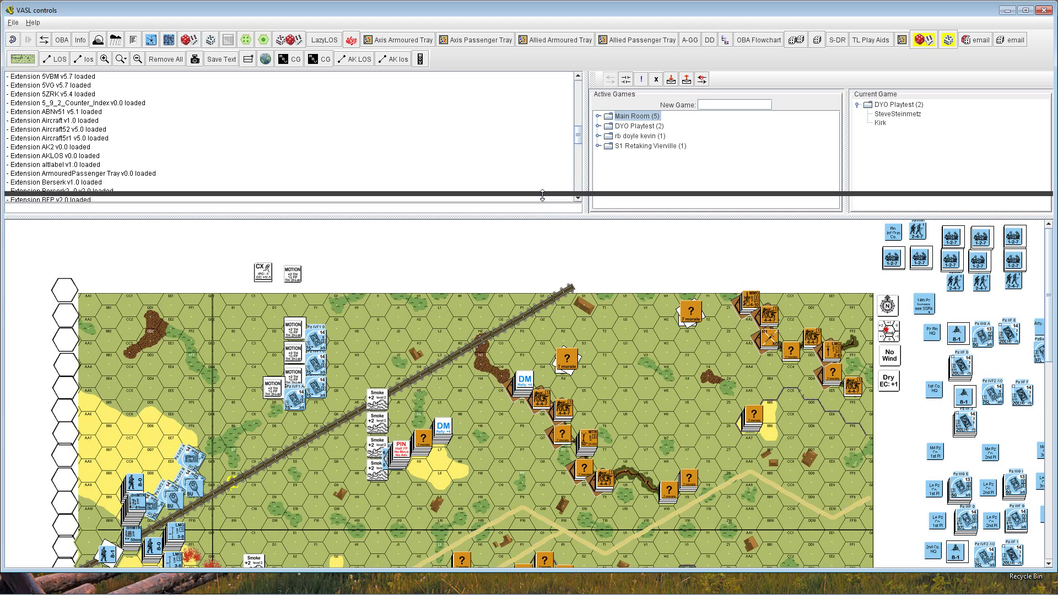
left_click_drag(578, 136, 579, 178)
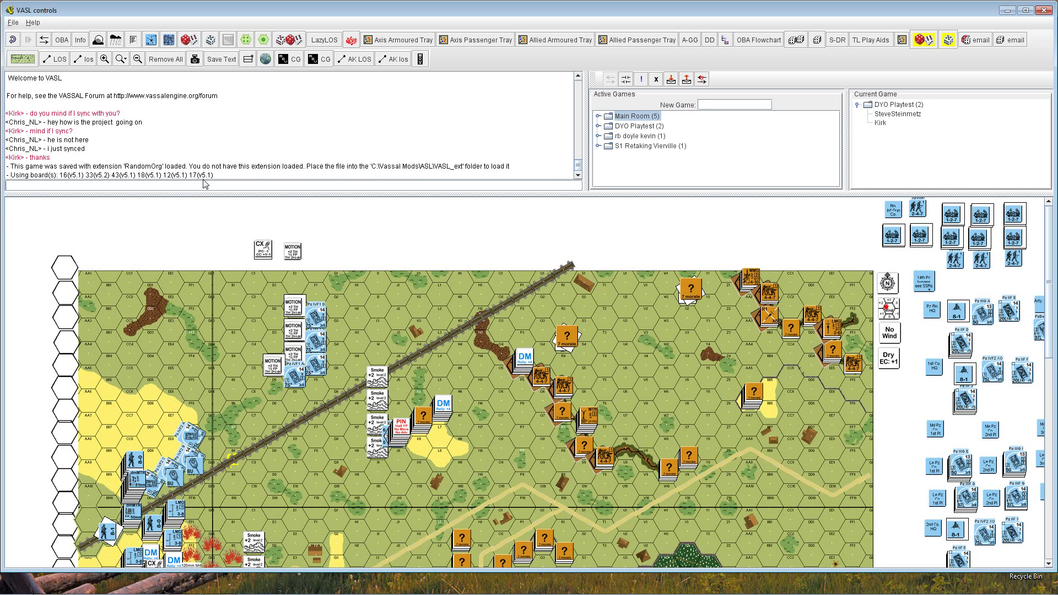
mouse_move(1052, 274)
left_mouse_down()
mouse_move(1051, 441)
mouse_move(1040, 288)
left_mouse_up()
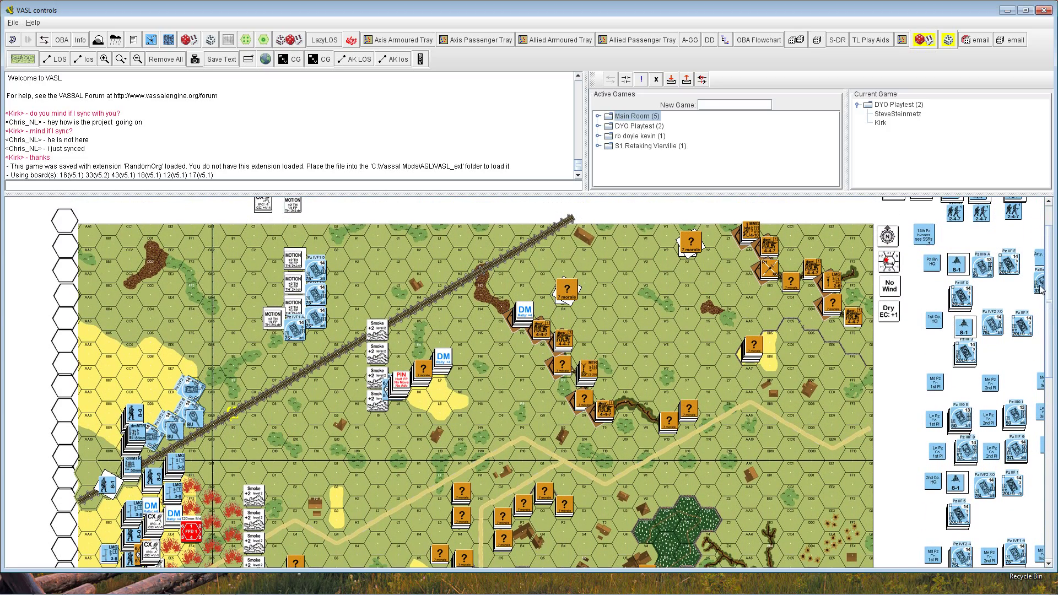
left_click_drag(426, 195, 427, 154)
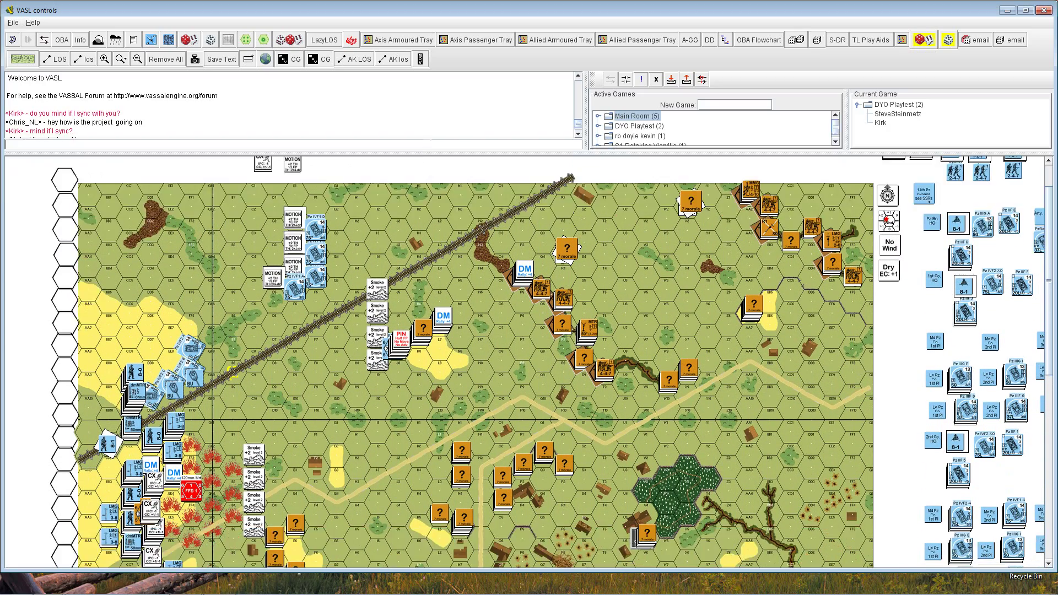
left_click_drag(579, 125, 579, 135)
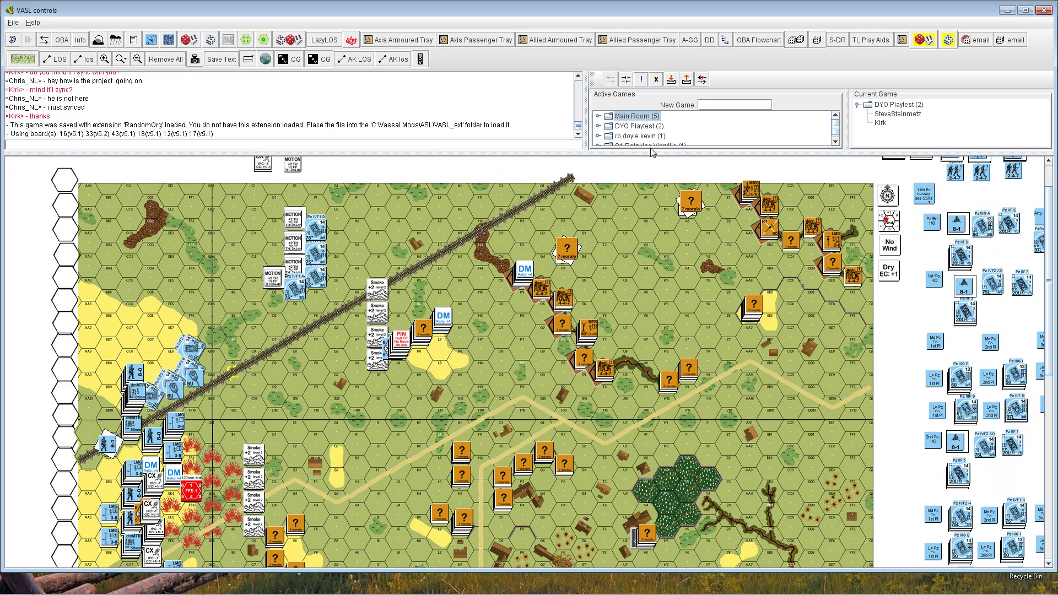
Step: Look over the synchronized map and inspect the contents of several counter stacks on board 12
left_click_drag(1052, 222, 1054, 396)
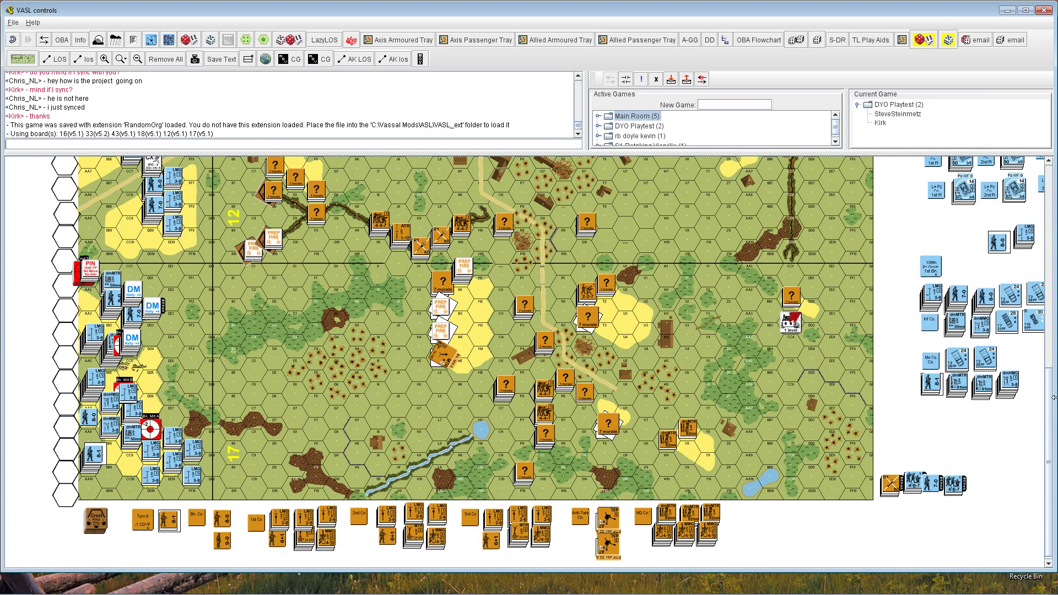
scroll(314, 306, "up", 5)
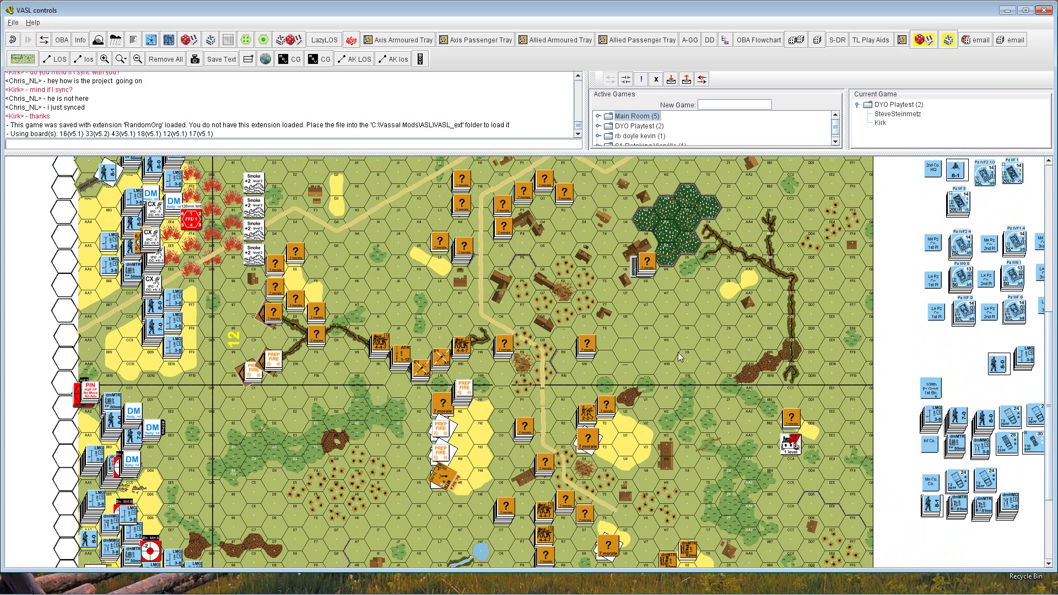
left_click_drag(400, 231, 485, 296)
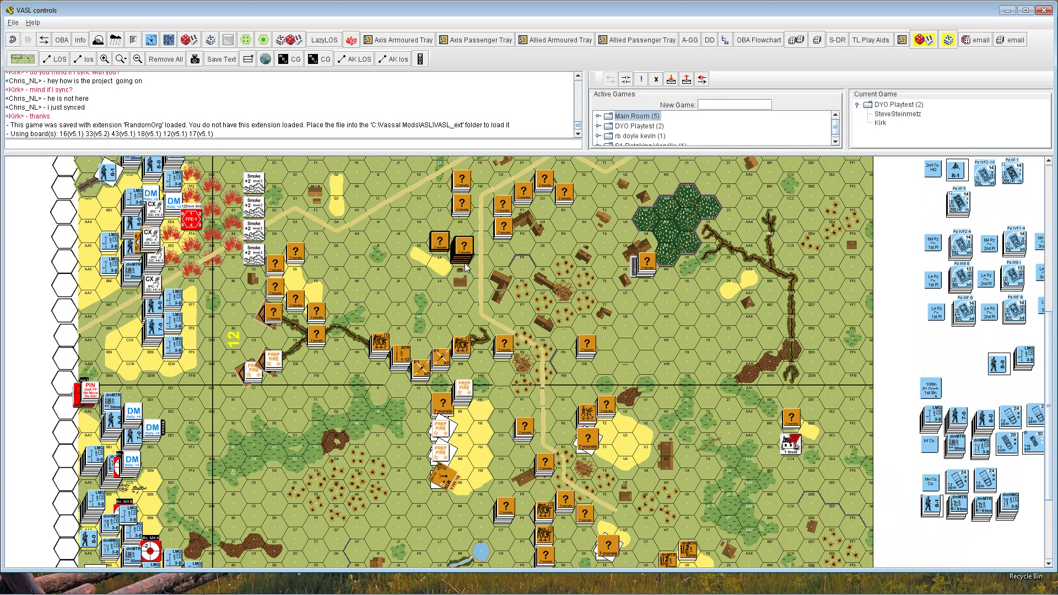
mouse_move(463, 249)
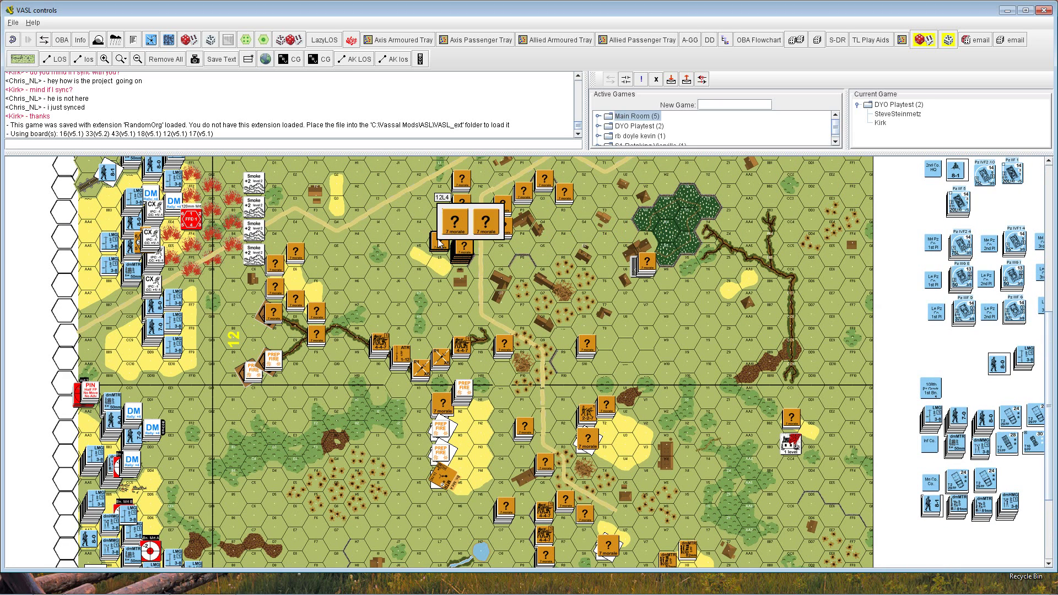
mouse_move(461, 208)
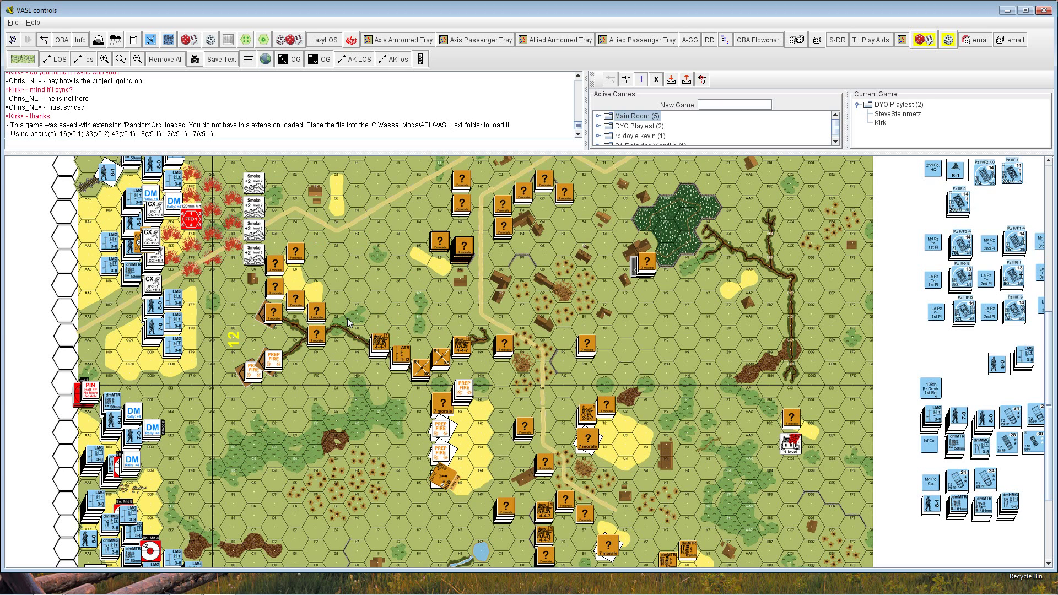
mouse_move(381, 345)
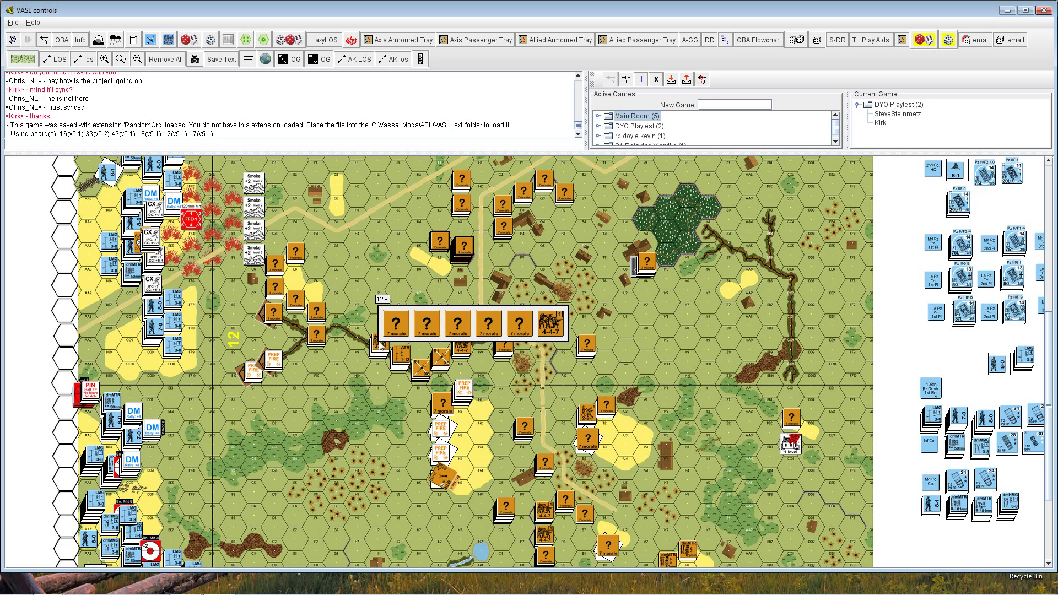
mouse_move(159, 326)
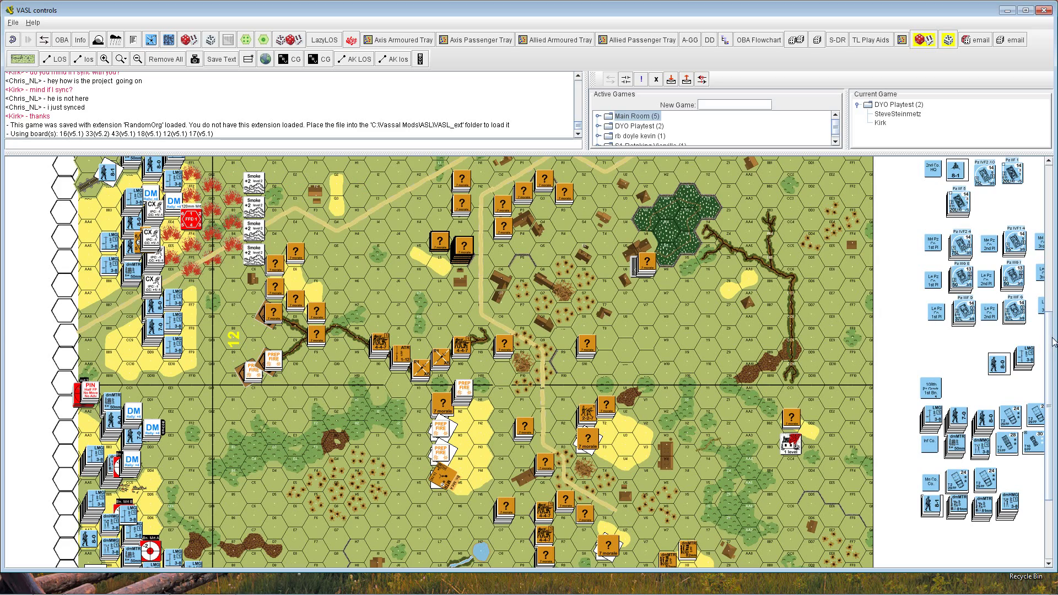
scroll(1047, 341, "down", 5)
scroll(1021, 288, "up", 7)
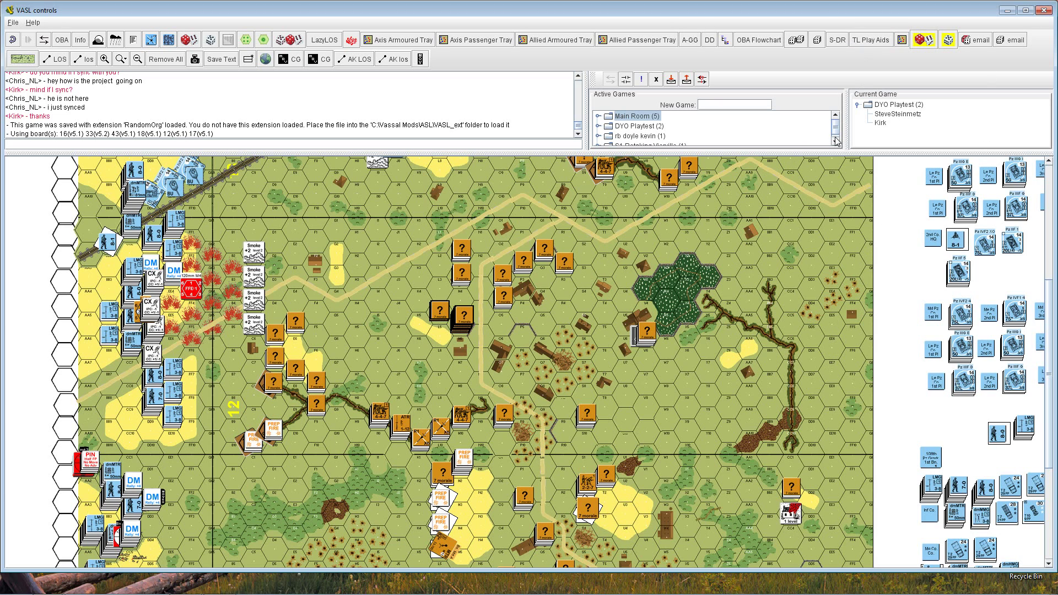
Step: Bring up the available actions for the other player listed in the DYO Playtest room
left_click(887, 116)
right_click(887, 118)
left_click(888, 145)
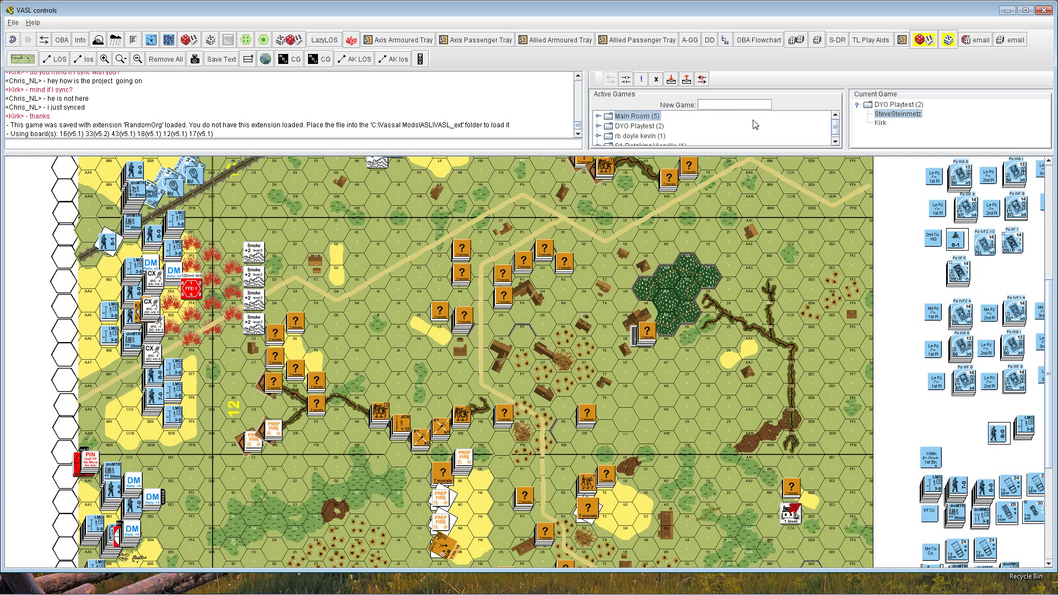
Step: Leave the DYO Playtest room by joining Main Room and look through its list of players
left_click(836, 142)
left_click(835, 115)
double_click(634, 116)
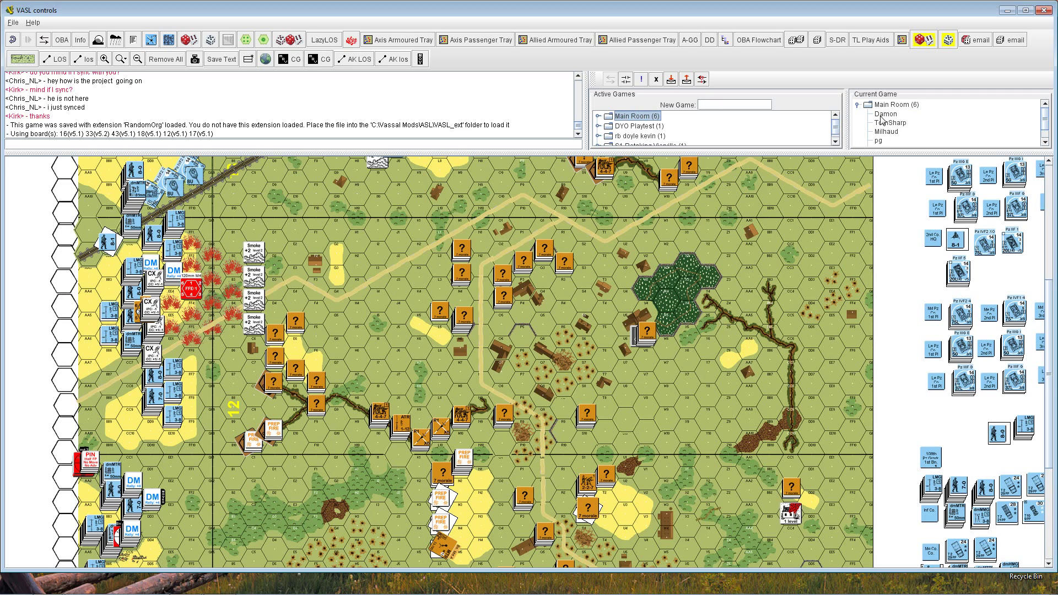
left_click(1047, 130)
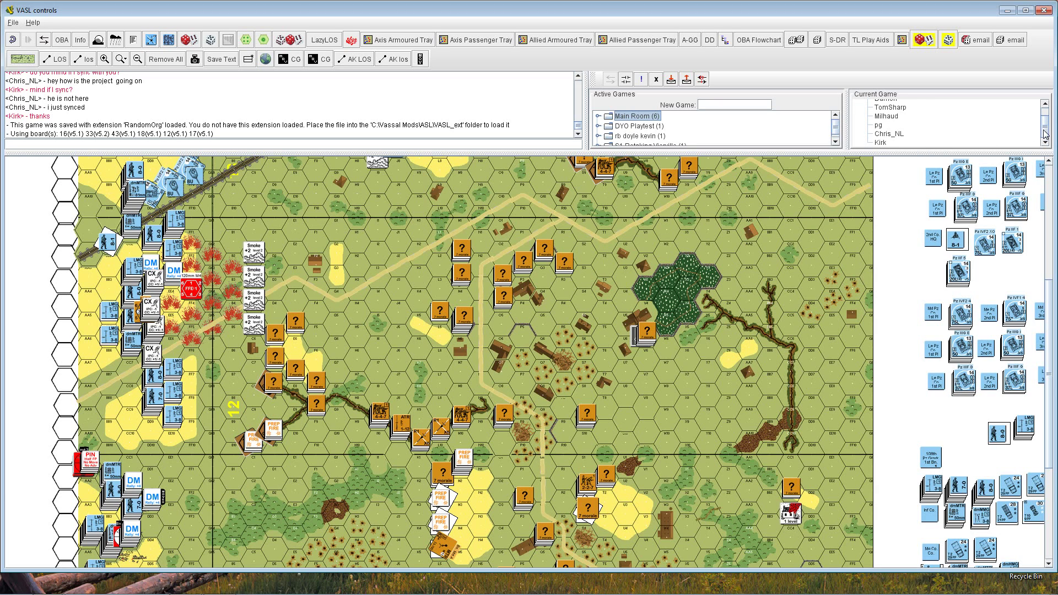
scroll(1045, 135, "up", 1)
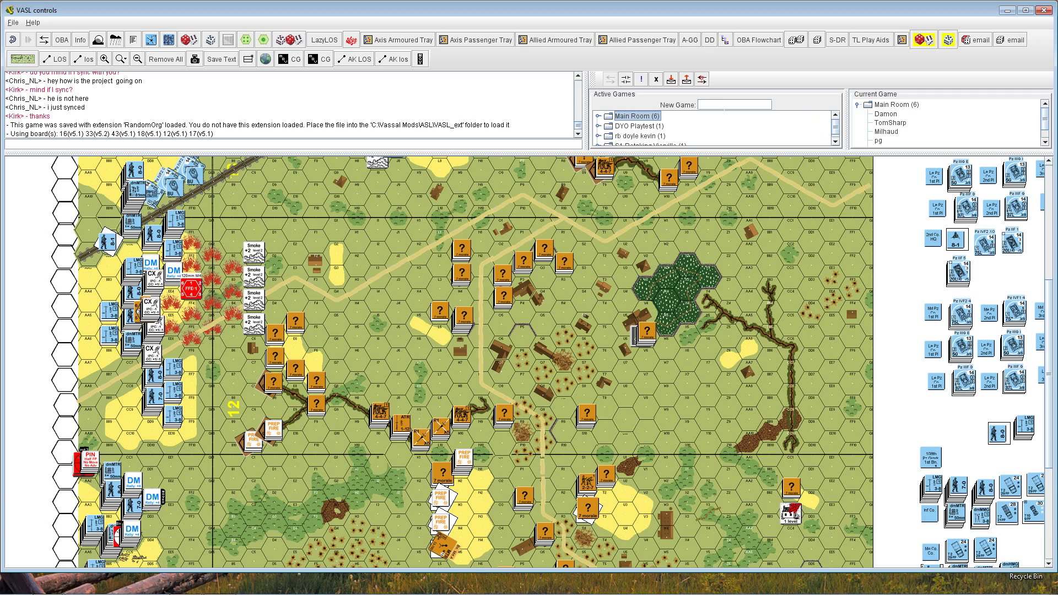
Step: Create a game room named "Test A1" and enlarge the chat and room area to show all active games
left_click(720, 106)
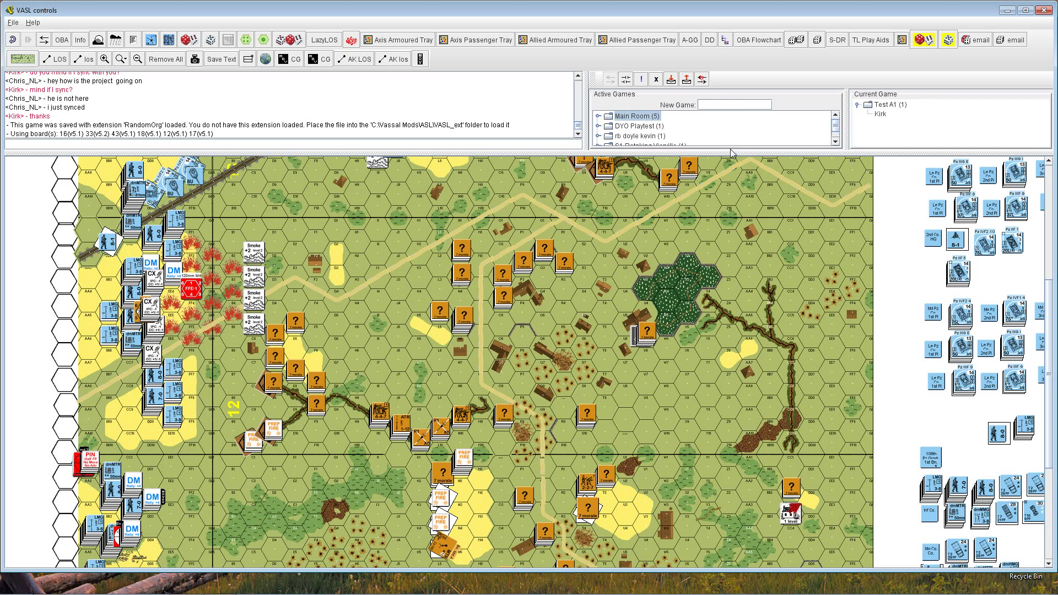
left_click_drag(778, 151, 778, 211)
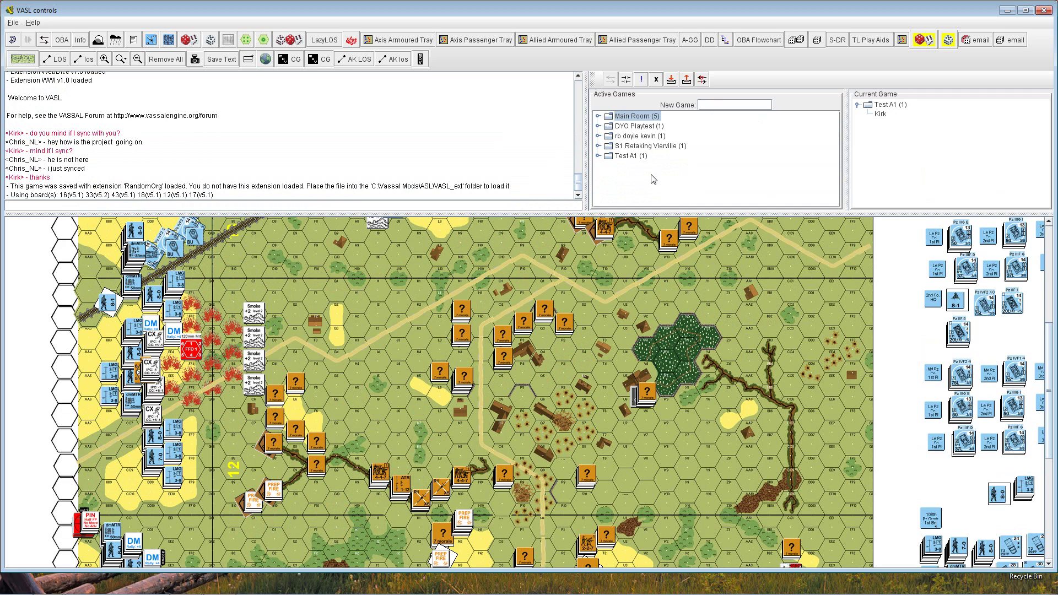
left_click(624, 157)
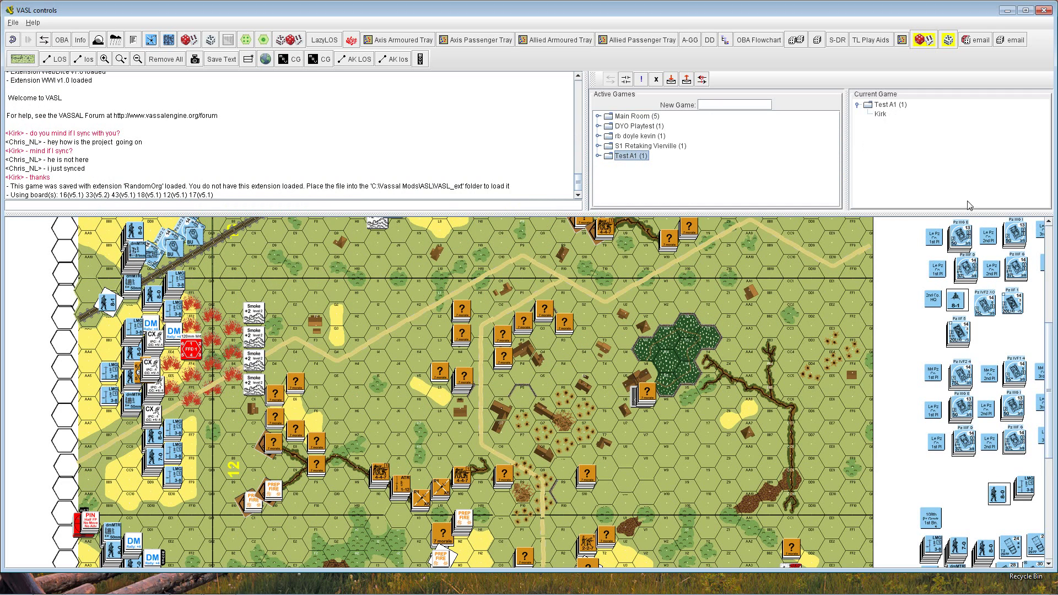
Step: Look over the synchronized map and send the chat message "no game just a test" in the Test A1 room
scroll(1052, 333, "up", 5)
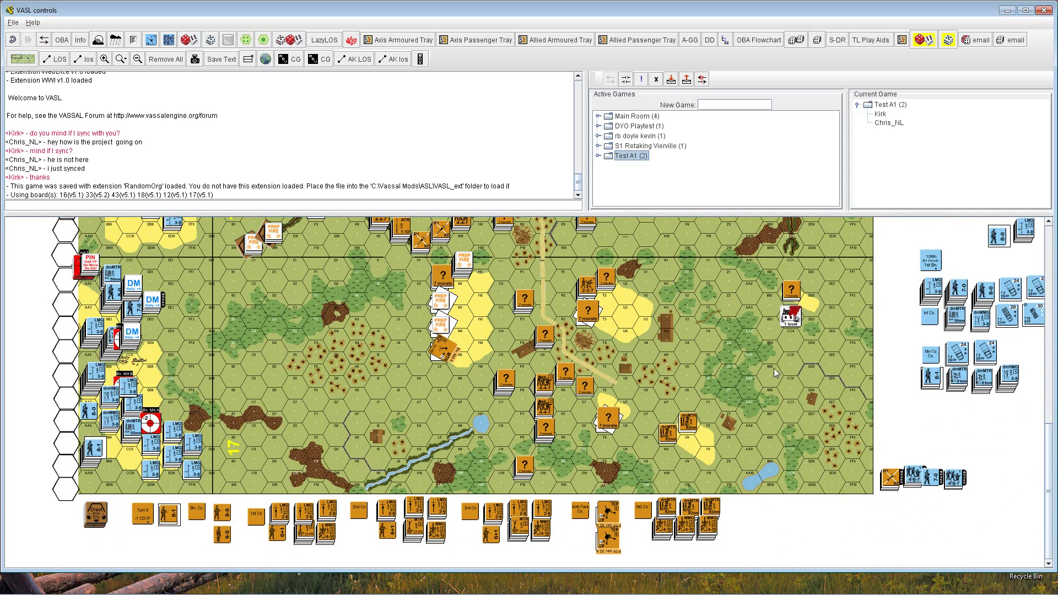
scroll(1049, 423, "up", 1)
left_click_drag(1050, 422, 1050, 204)
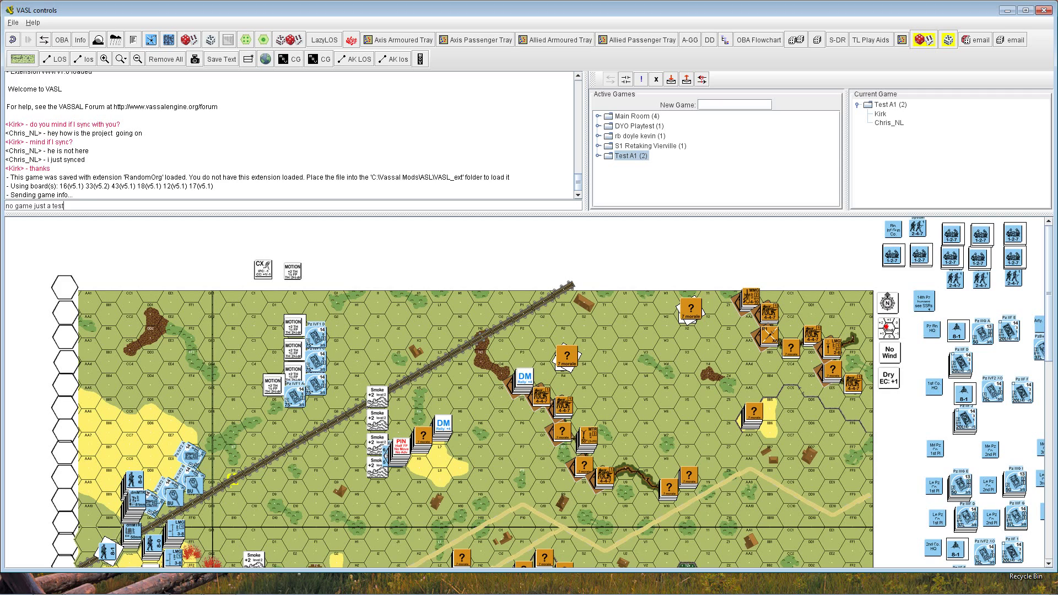
key("Return")
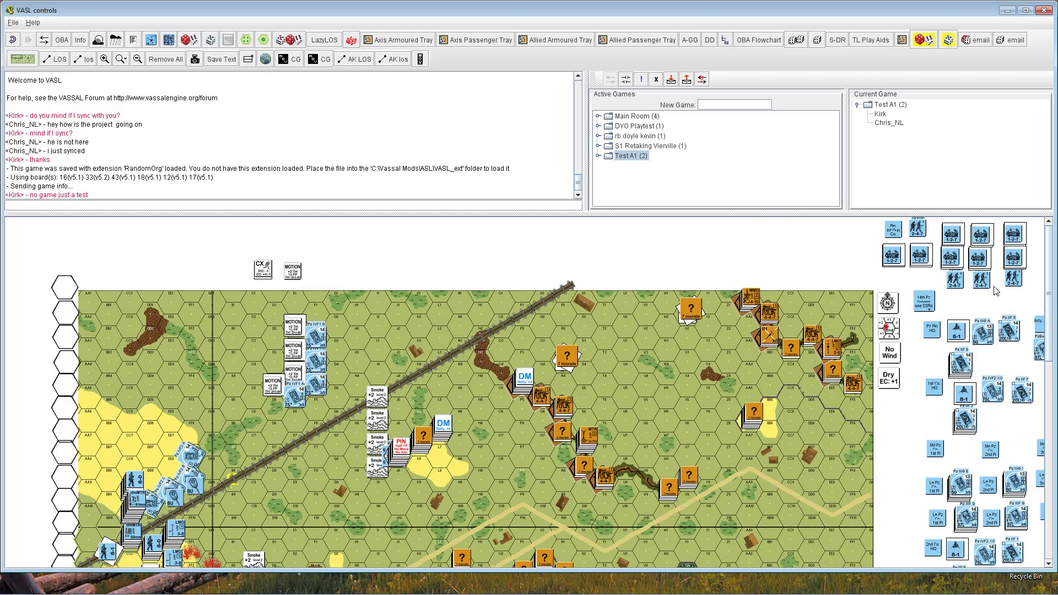
left_click_drag(1049, 293, 1052, 436)
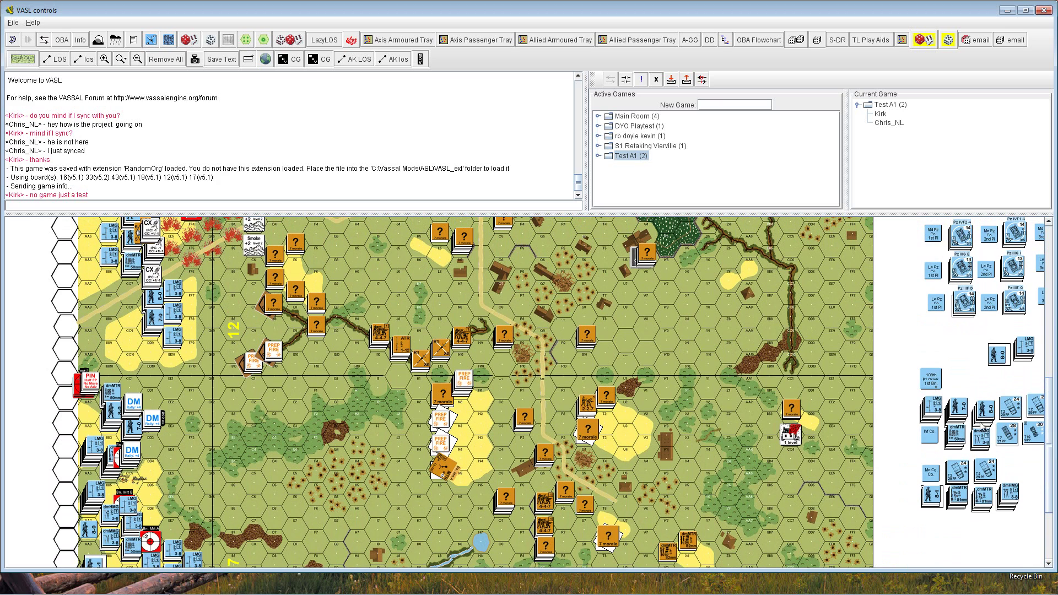
Step: Select Main Room among the active games and close the loaded synchronized game
left_click(632, 117)
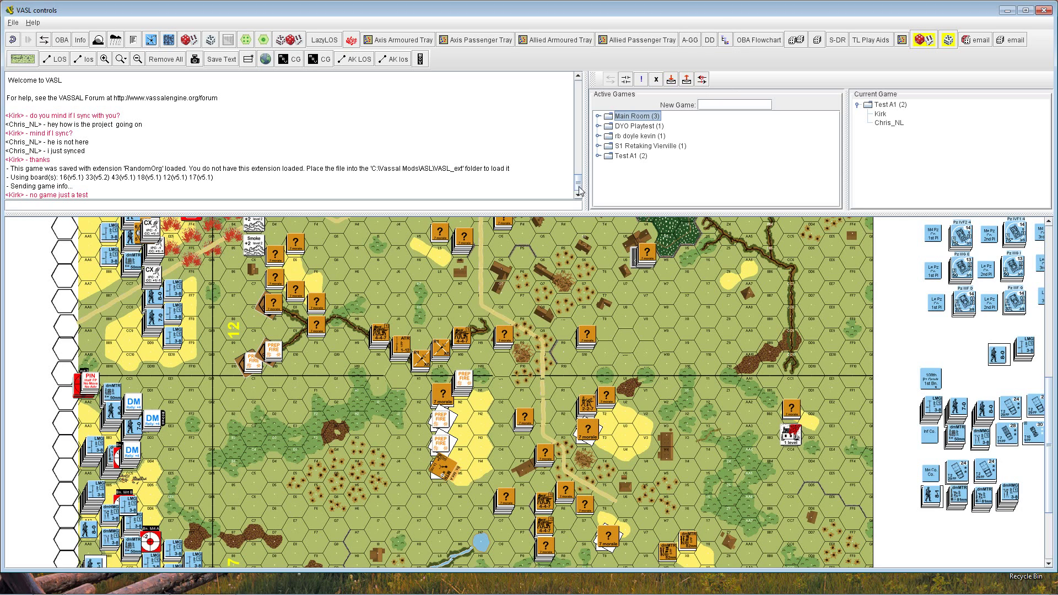
left_click(13, 24)
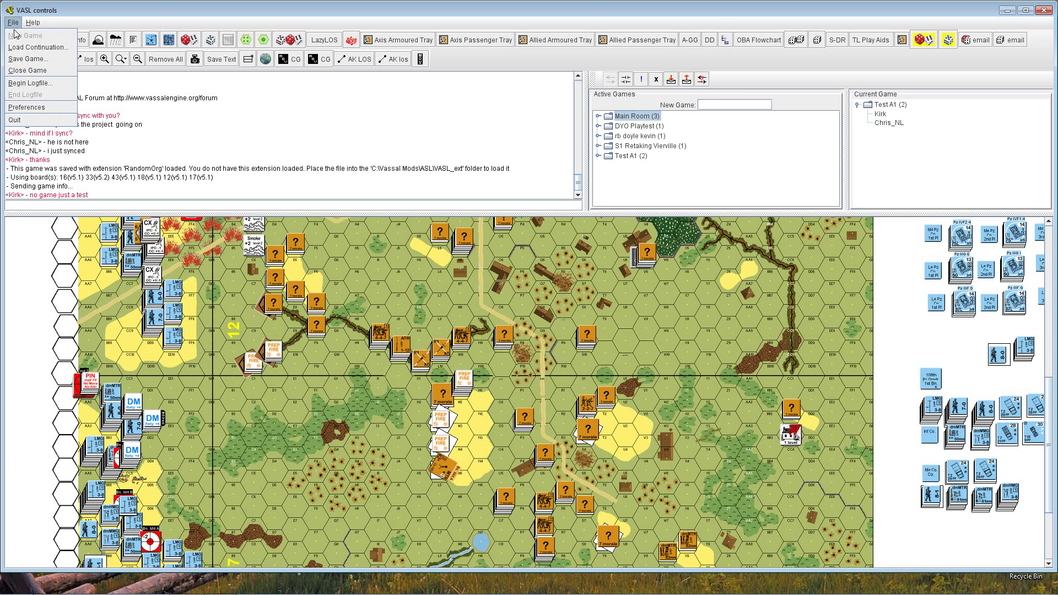
left_click(47, 70)
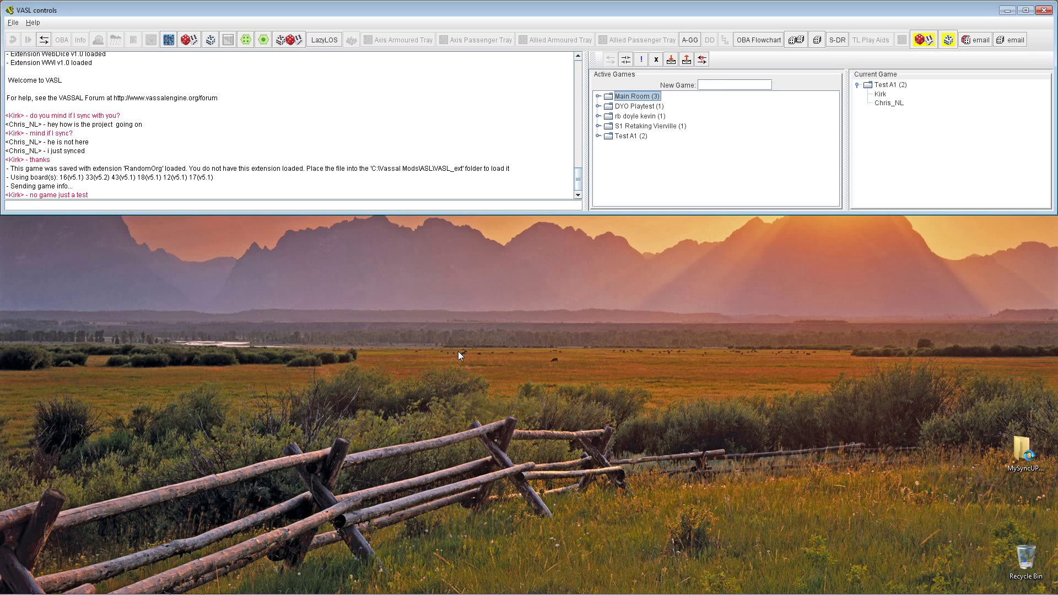
Step: Start a new game and choose board 10 as the first map board, flipped
left_click(12, 22)
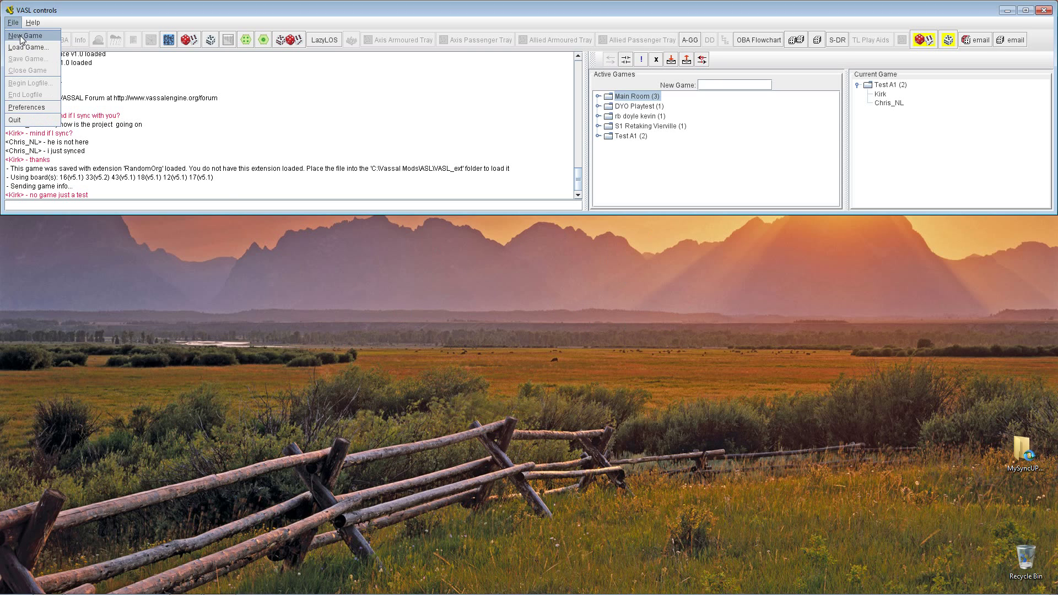
left_click(22, 36)
left_click(602, 258)
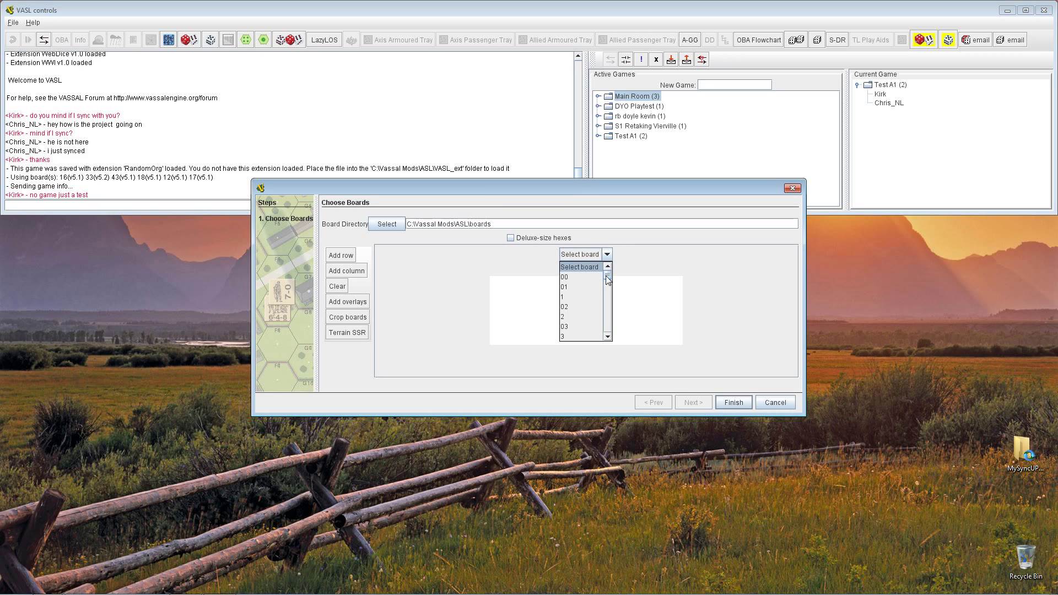
scroll(601, 320, "down", 2)
scroll(609, 319, "down", 3)
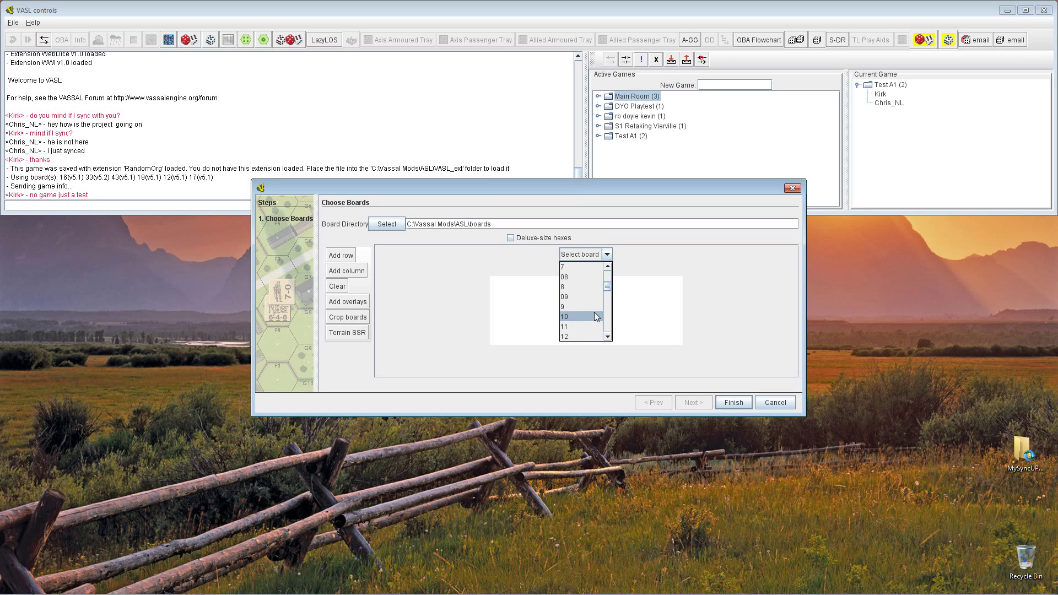
left_click(594, 313)
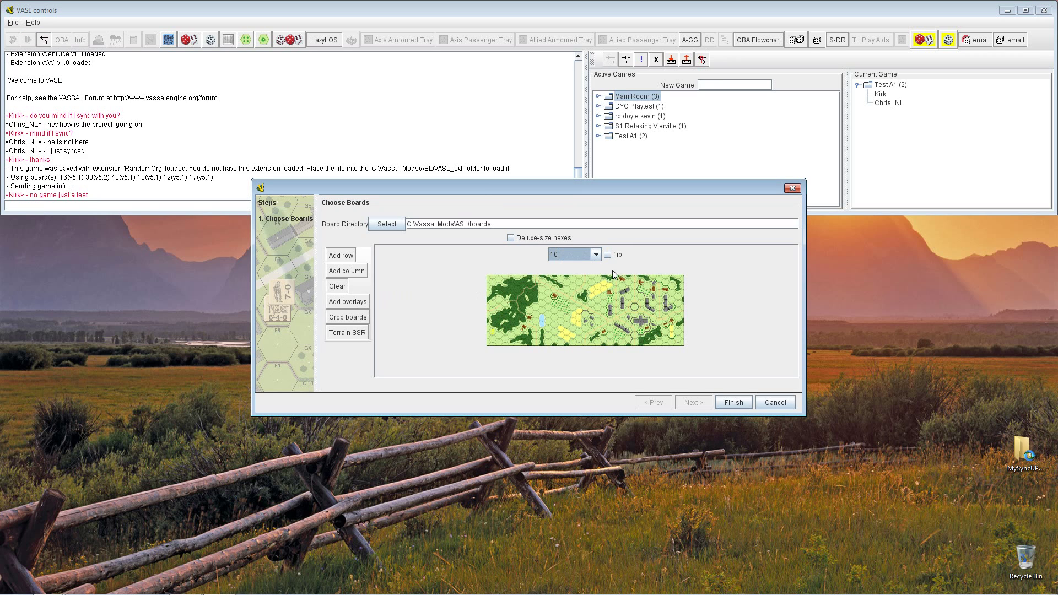
left_click(607, 255)
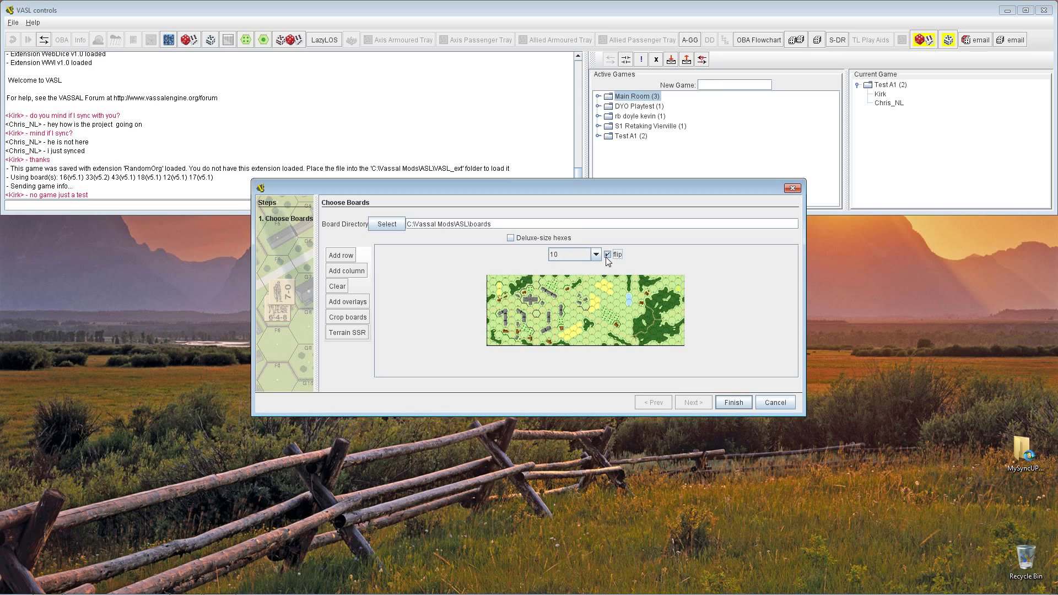
Step: Add a second row to the board layout and place board 34 in it
left_click(341, 256)
left_click(603, 326)
scroll(606, 385, "down", 10)
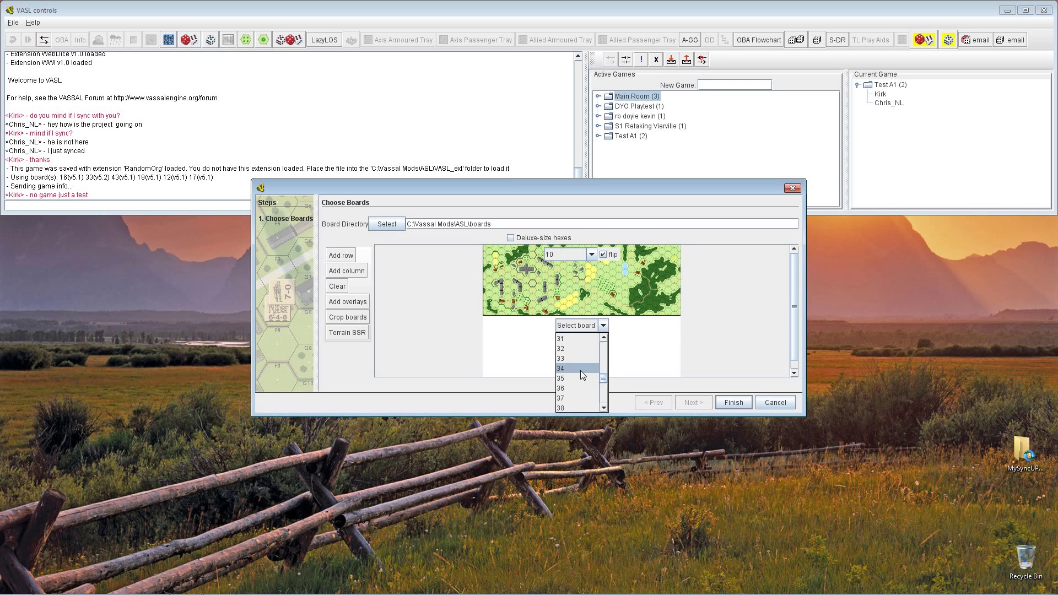
left_click(580, 369)
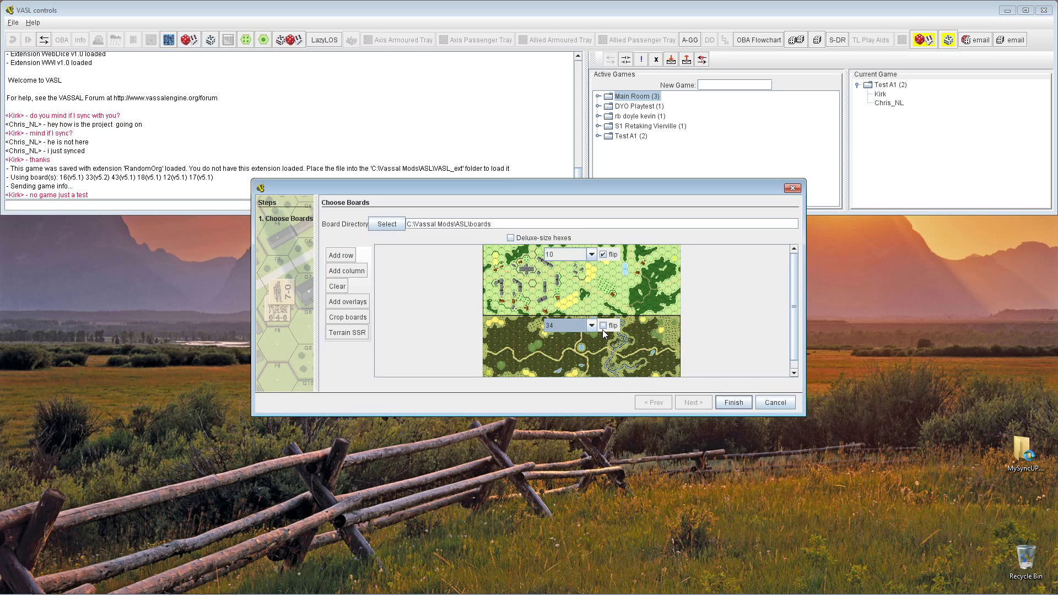
Step: Add a third row with board 2 and finish the board setup
left_click(340, 256)
scroll(795, 293, "down", 3)
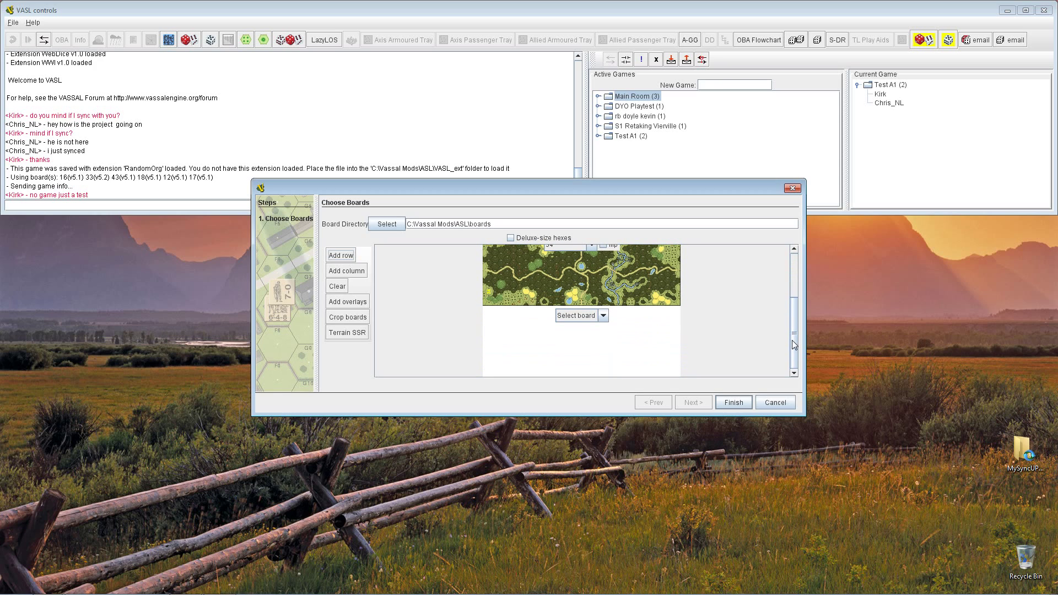
left_click(603, 315)
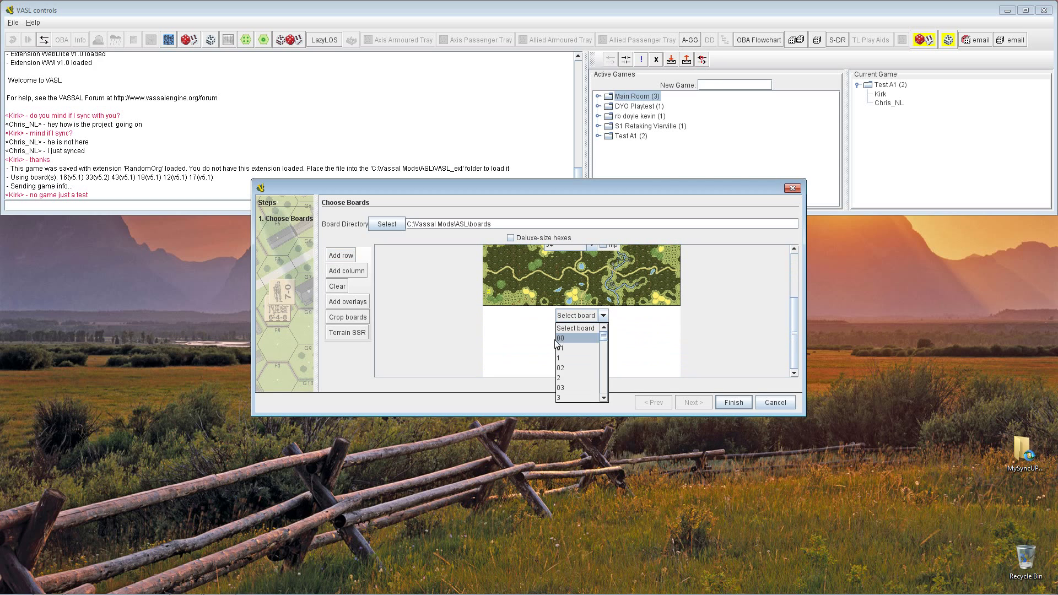
left_click(567, 378)
left_click(734, 402)
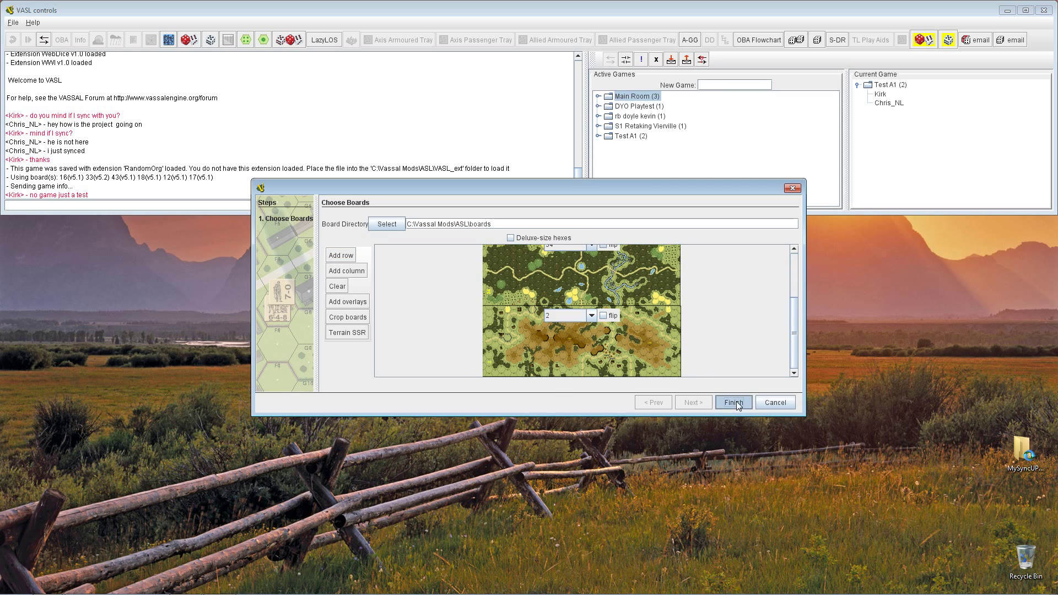
Step: Shrink the chat and room area and look over the assembled map of boards 10, 34 and 2
left_click_drag(1052, 271, 1052, 411)
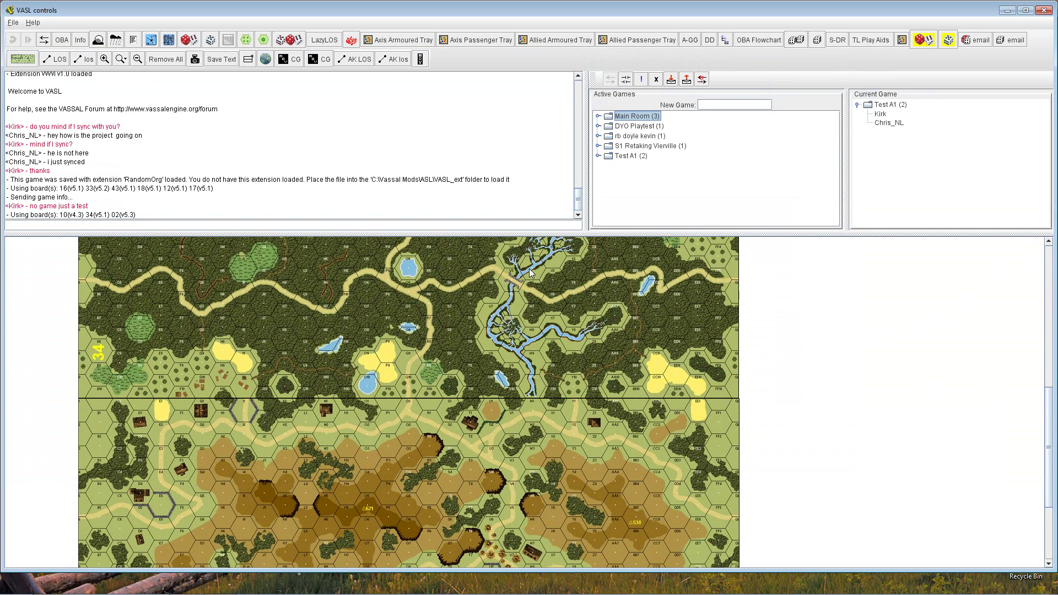
left_click_drag(509, 230, 501, 147)
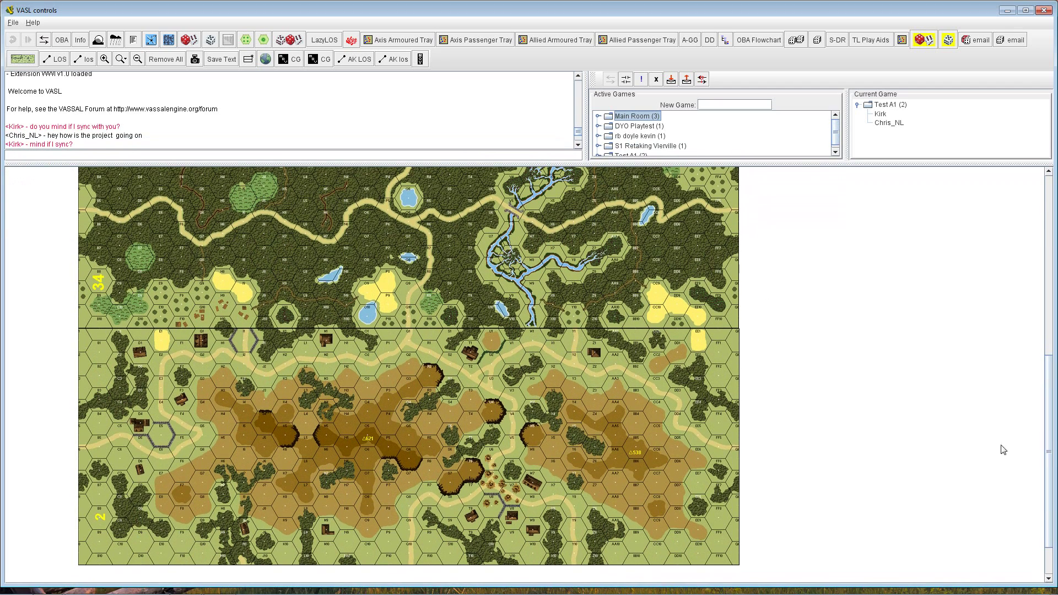
left_click_drag(1049, 451, 1036, 281)
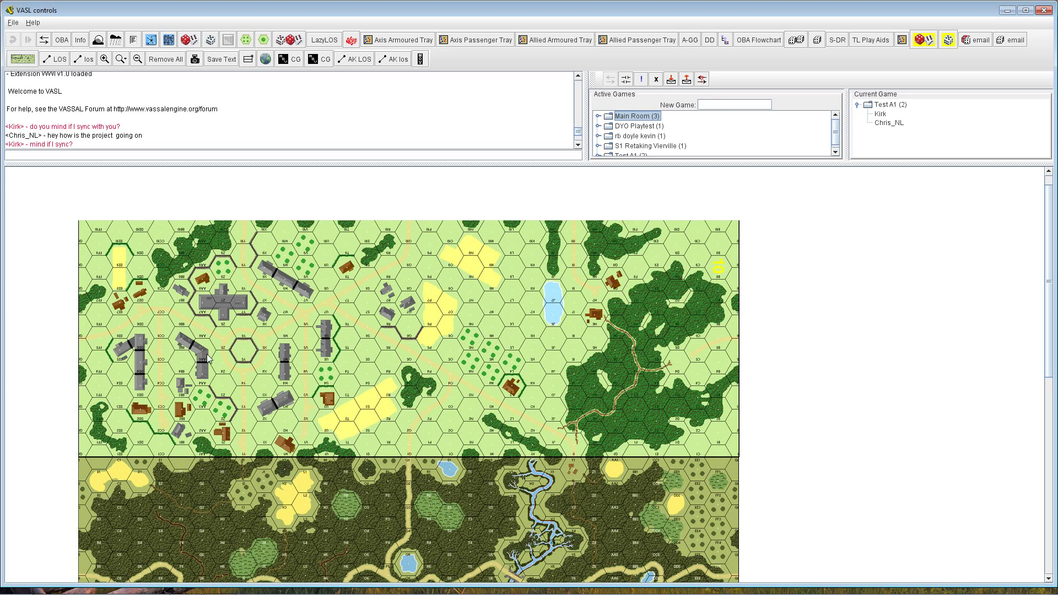
left_click(13, 24)
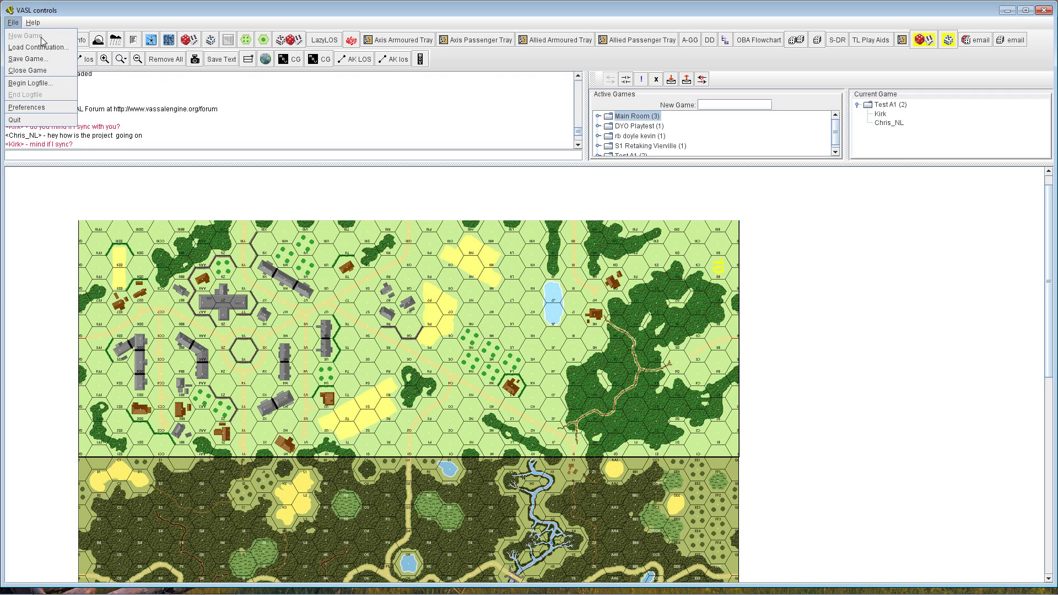
left_click(50, 354)
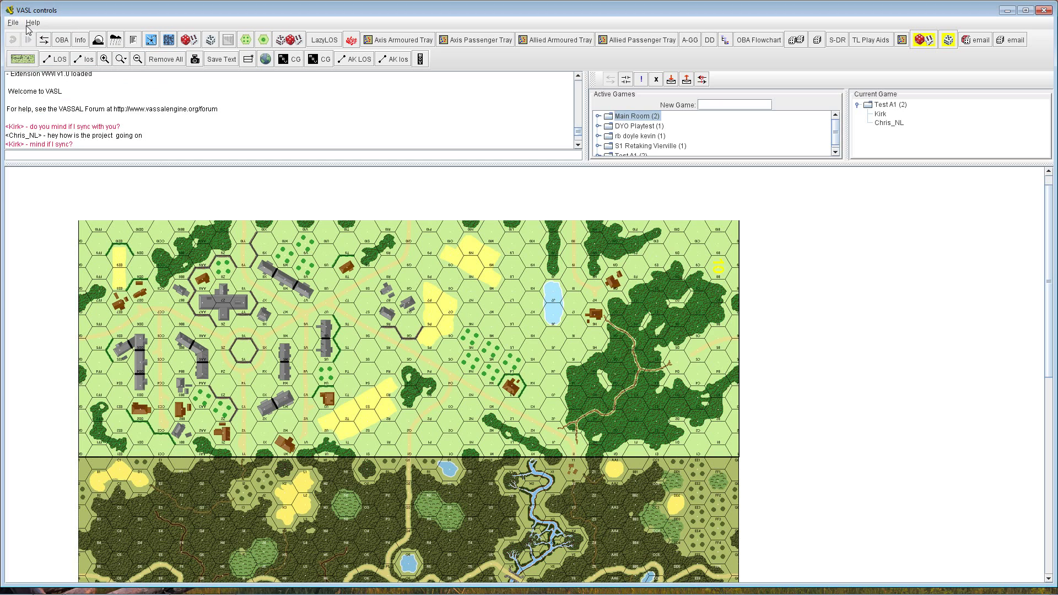
left_click(13, 23)
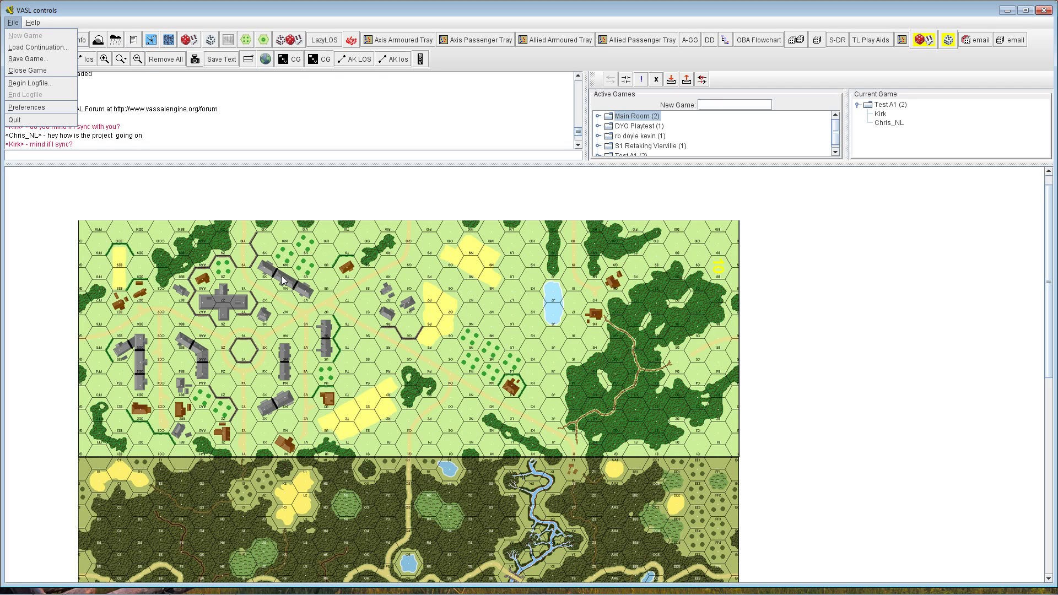
left_click(52, 407)
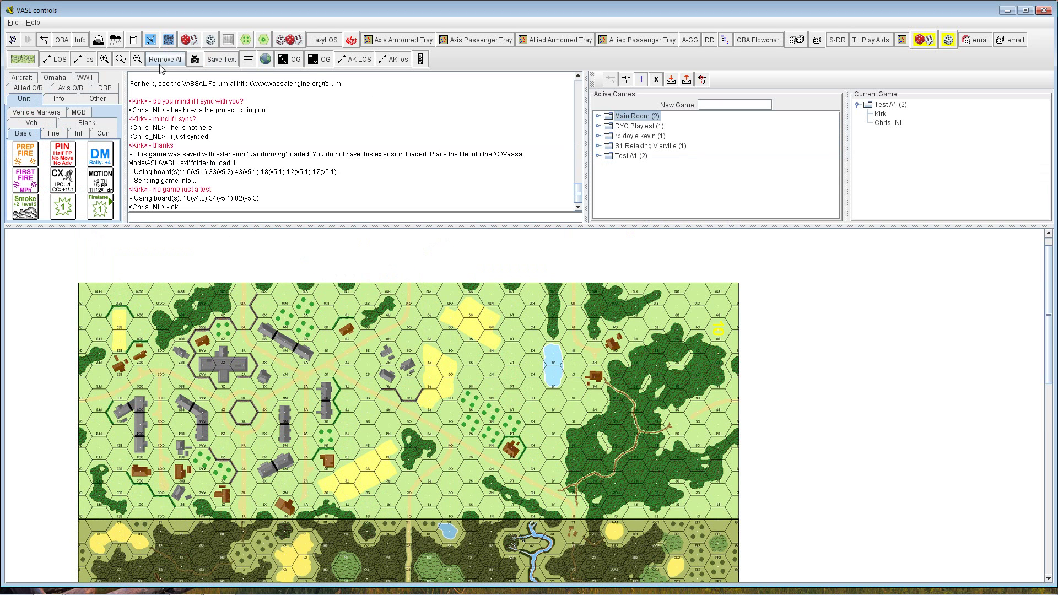
Step: Widen the game-piece palette beside the chat and send the chat reply "no"
left_click_drag(125, 150, 292, 155)
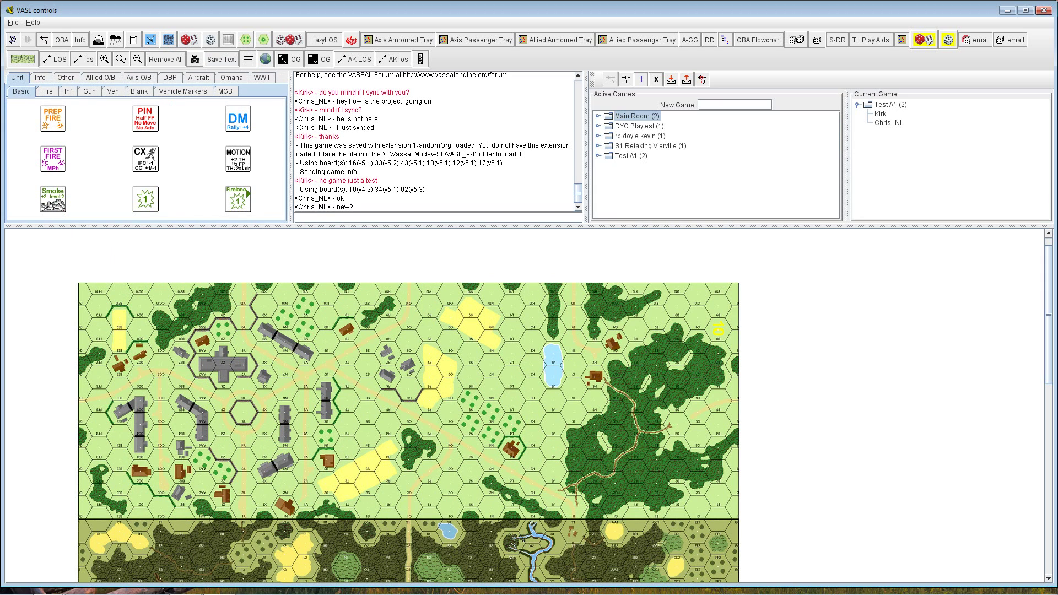
type("o")
key("Return")
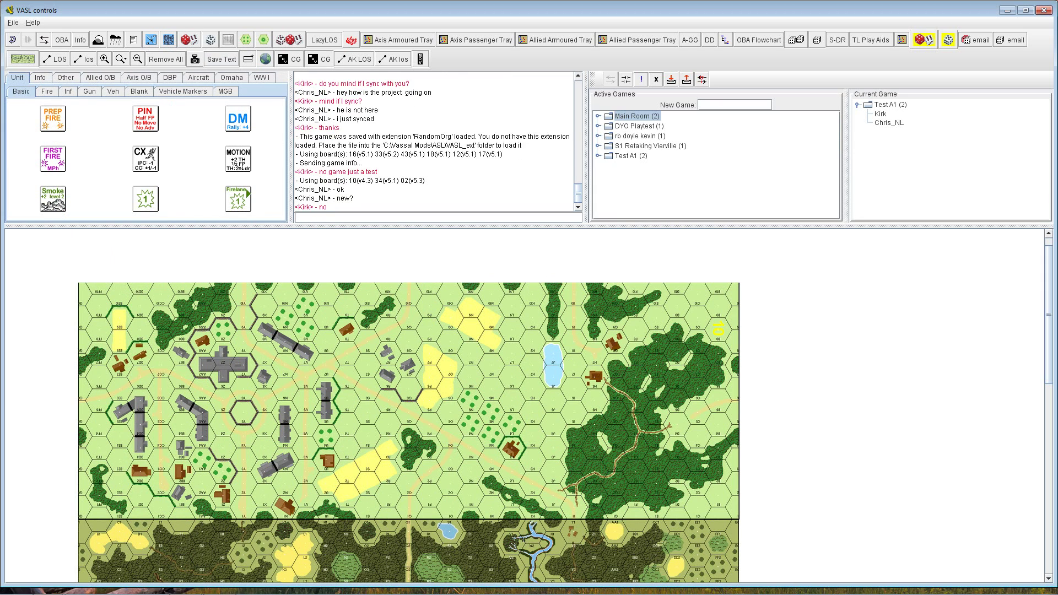
Step: Open the Allied Russian squad counters and place a 5-2-7 squad on board 10
left_click(88, 80)
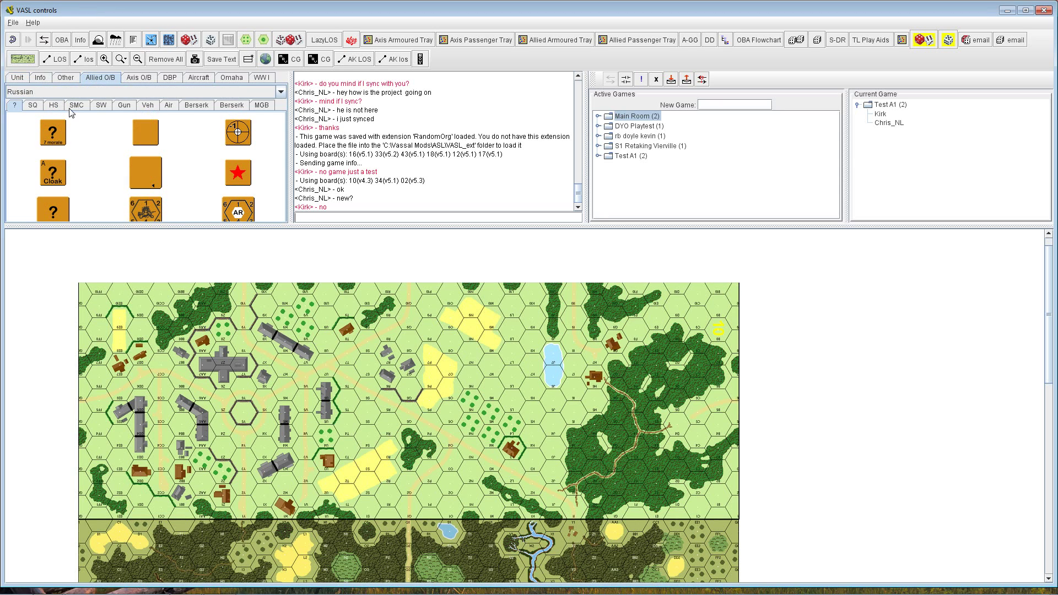
left_click(34, 106)
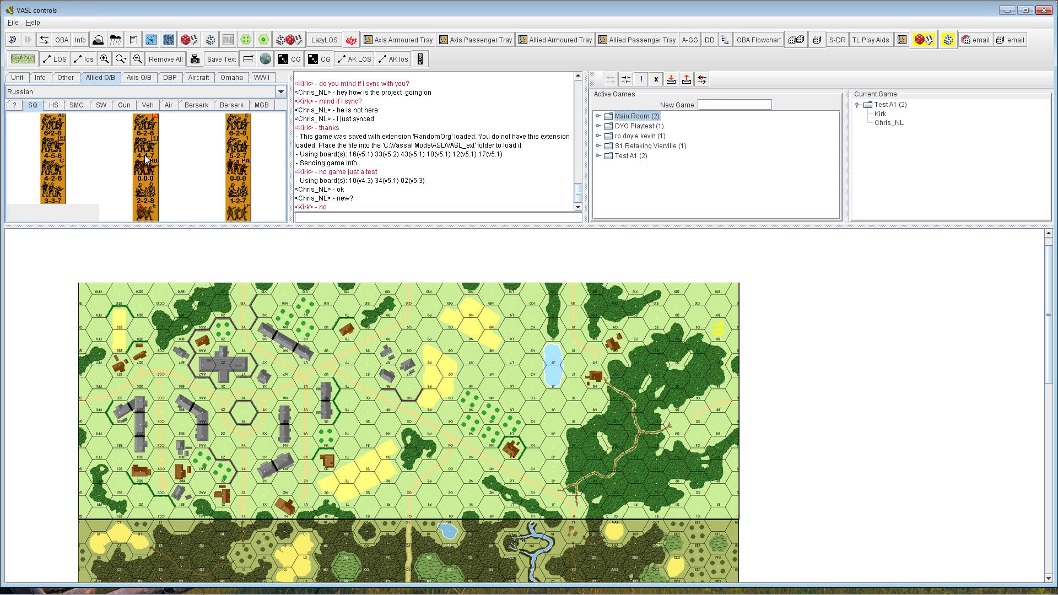
left_click_drag(238, 158, 348, 386)
mouse_move(350, 380)
scroll(351, 384, "up", 1)
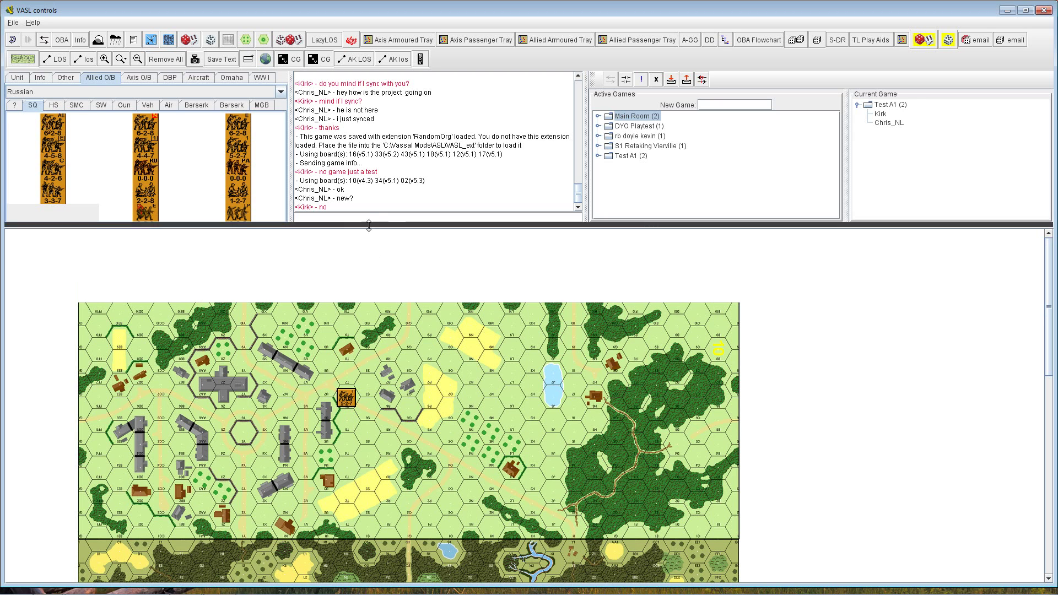
left_click_drag(366, 227, 366, 219)
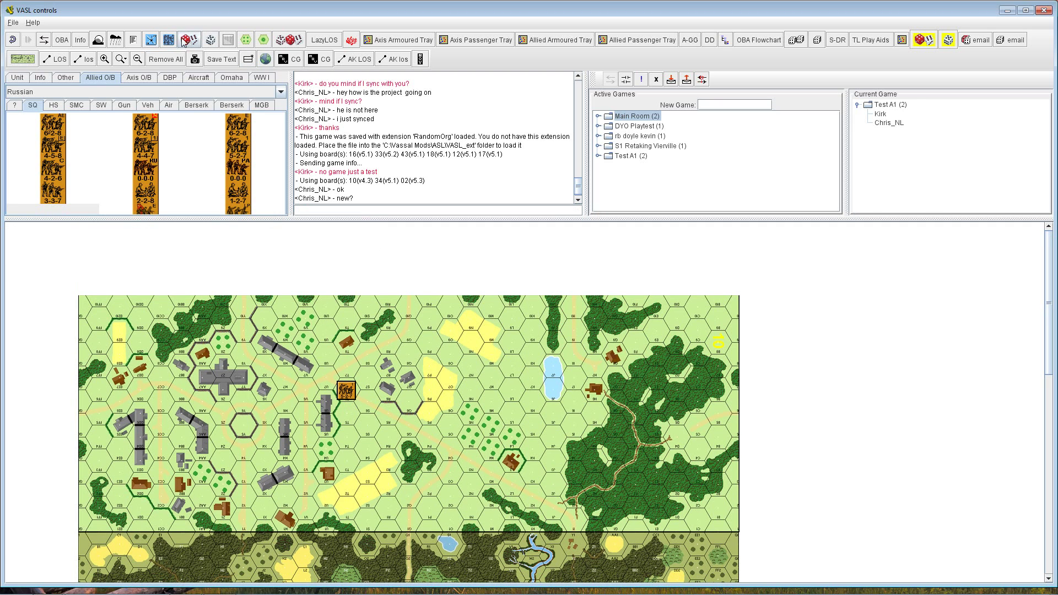
Step: Move the 5-2-7 squad hex by hex across board 10, three hexes down-right and six hexes up-right
left_click(105, 60)
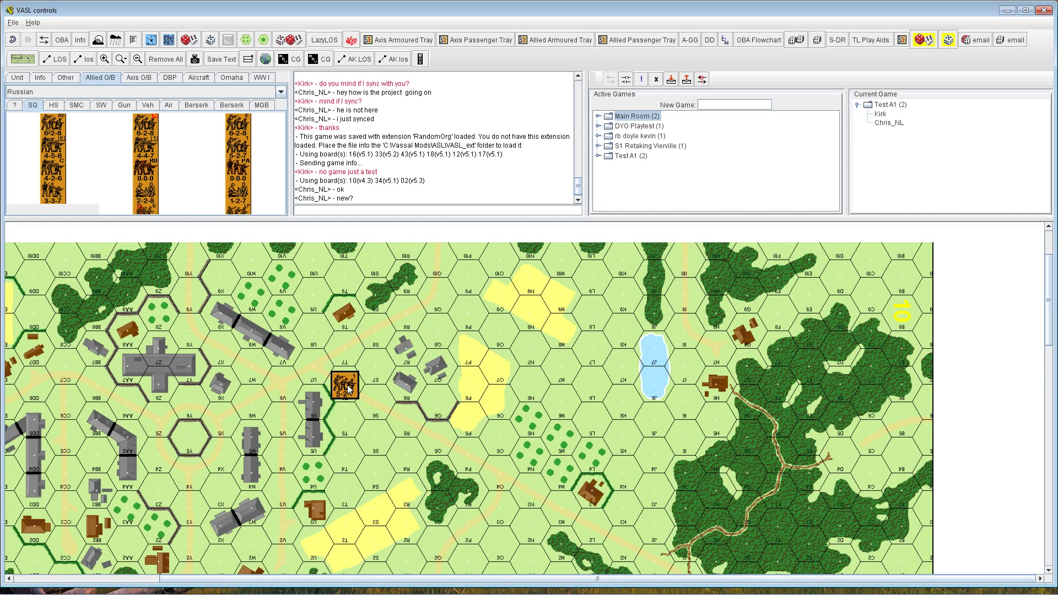
key("KP_3")
key("KP_3")
key("KP_3")
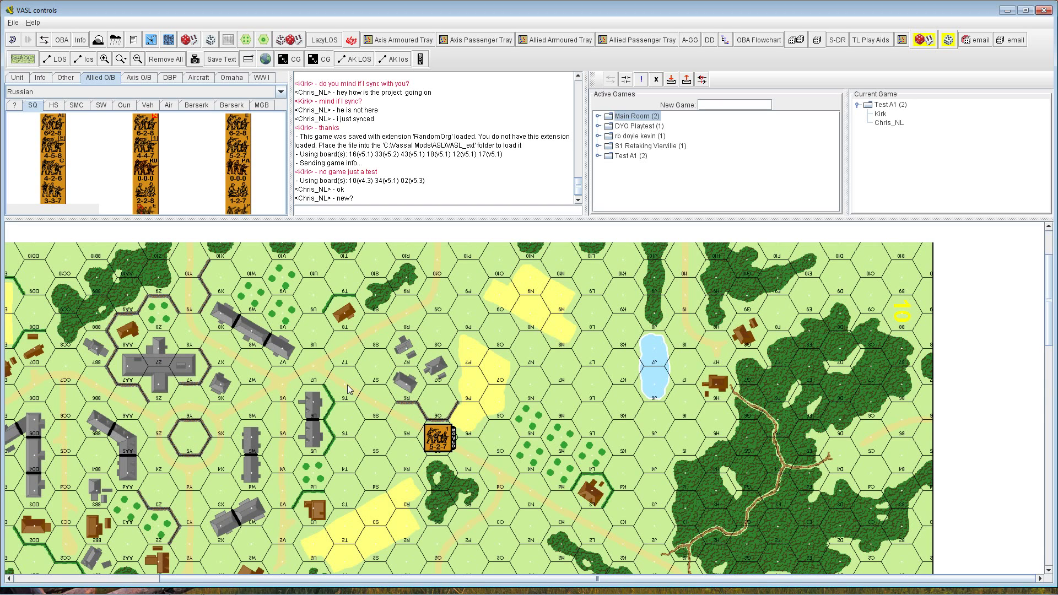
key("KP_9")
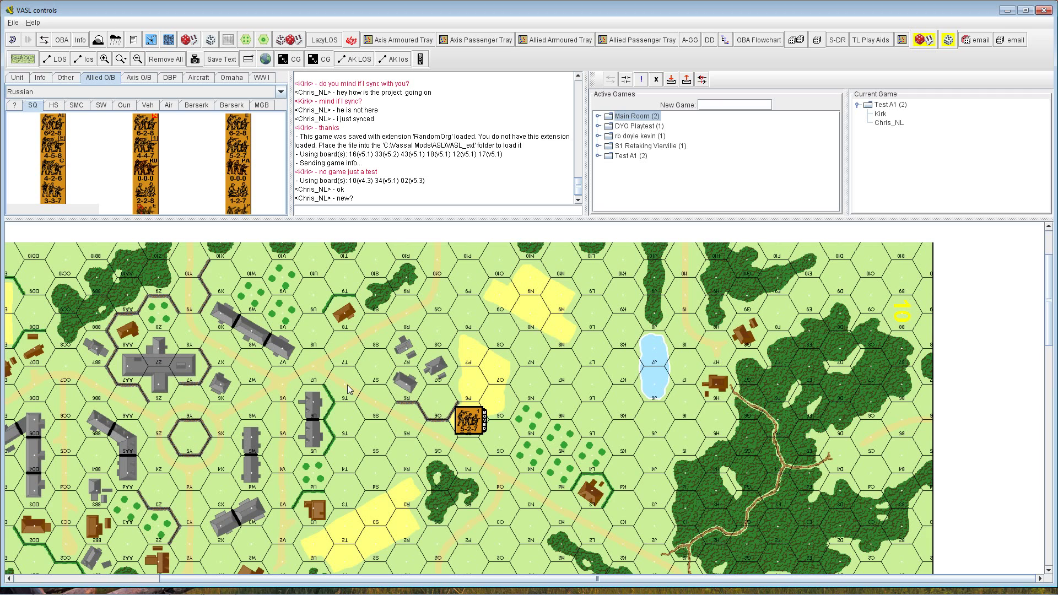
key("KP_9")
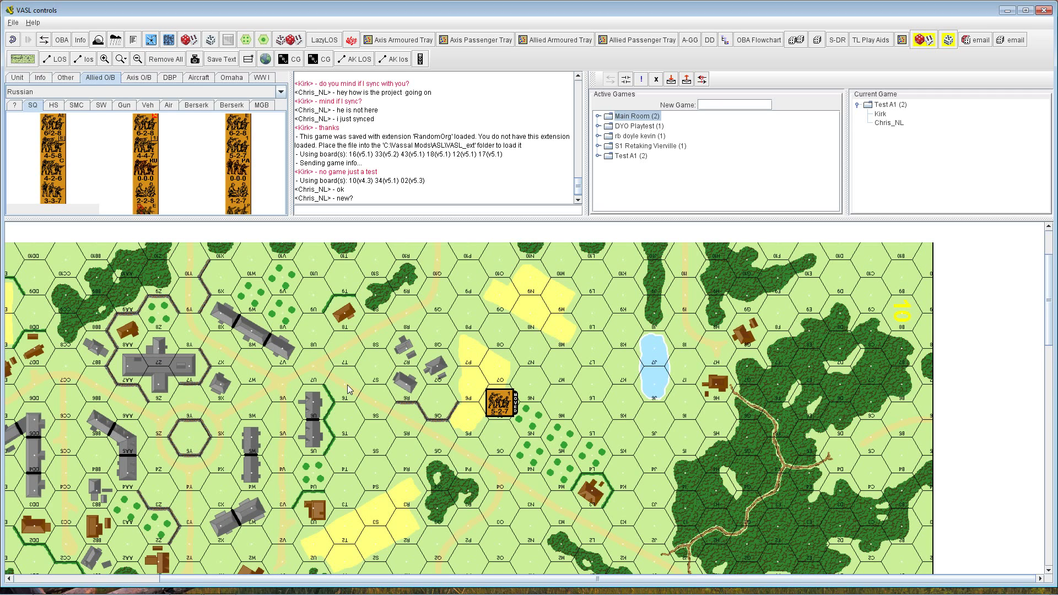
key("KP_9")
key("KP_9")
key("KP_9")
key("KP_9")
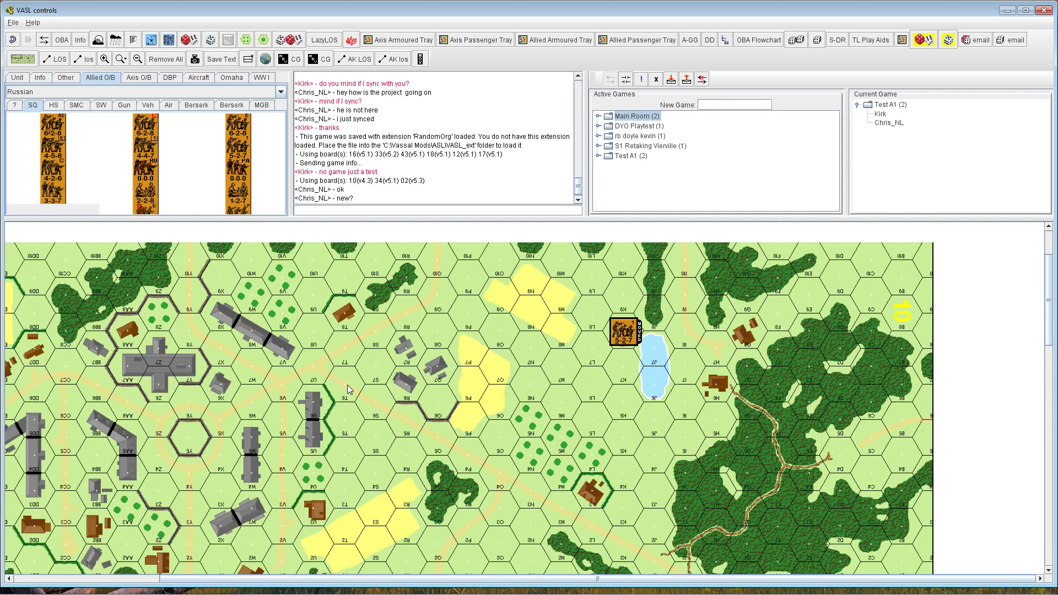
Step: Move the squad one hex up-left and one hex up, and bring it back to the hex above the long grey building beside the hedge
key("KP_7")
key("KP_8")
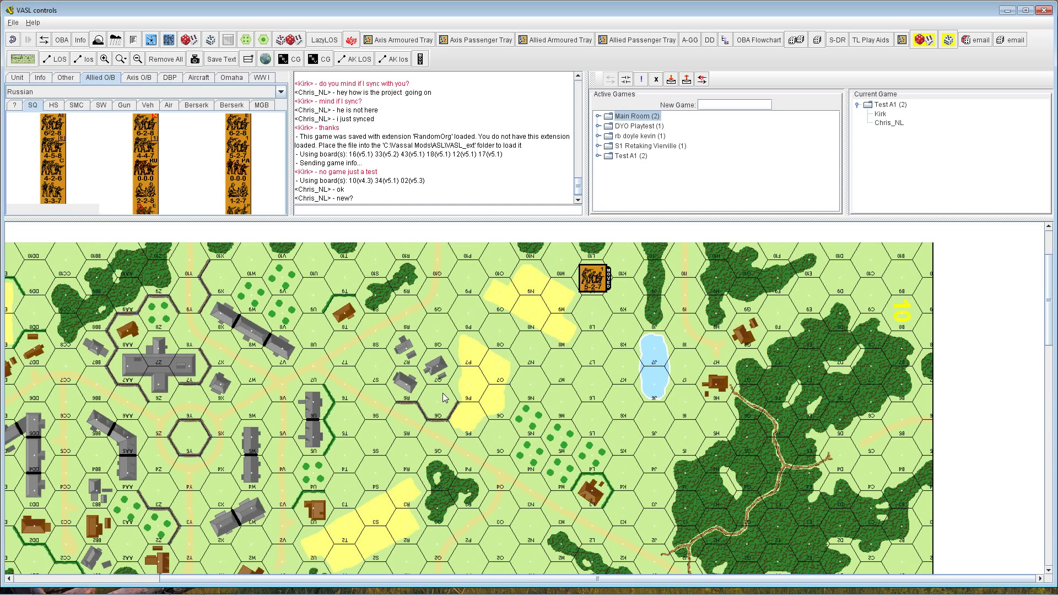
left_click_drag(594, 281, 318, 370)
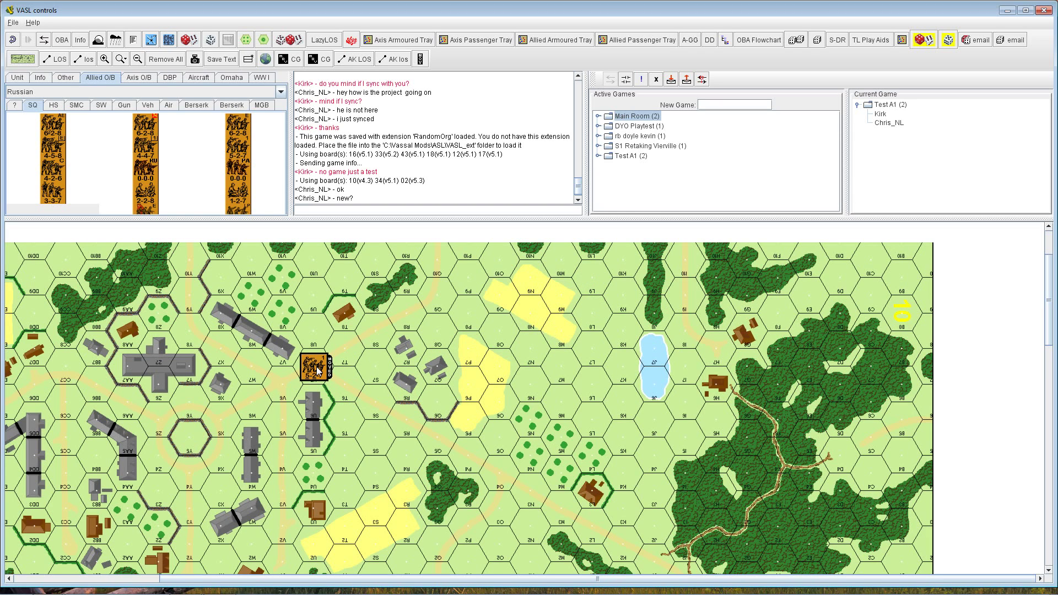
Step: Place three more Russian squads, one 4-5-8 and two 6-2-8, in hexes near the 5-2-7 squad
left_click_drag(494, 579, 393, 586)
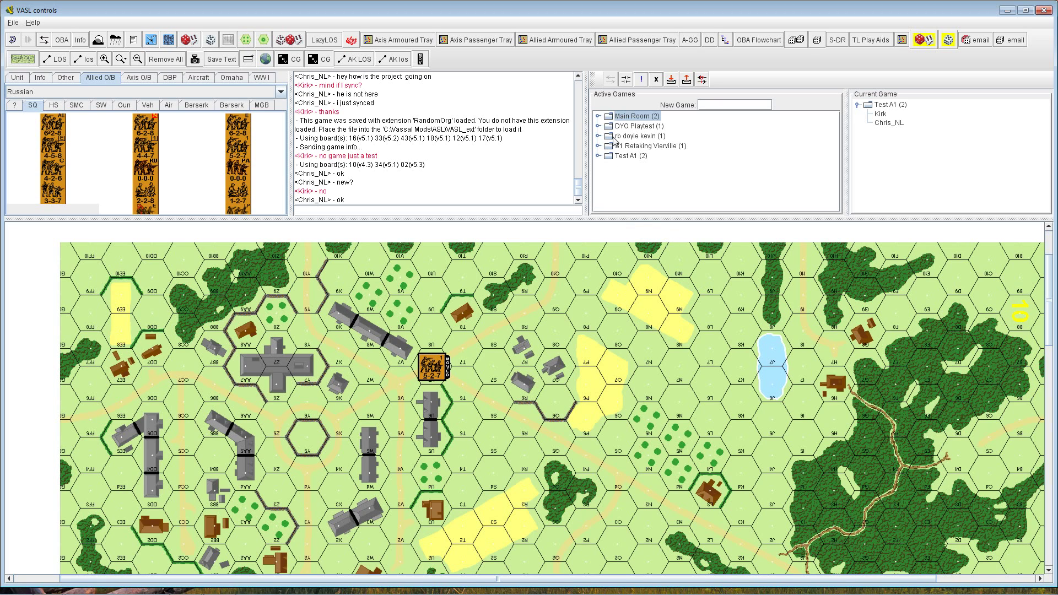
left_click(888, 106)
left_click_drag(58, 159, 470, 309)
left_click_drag(54, 132, 493, 373)
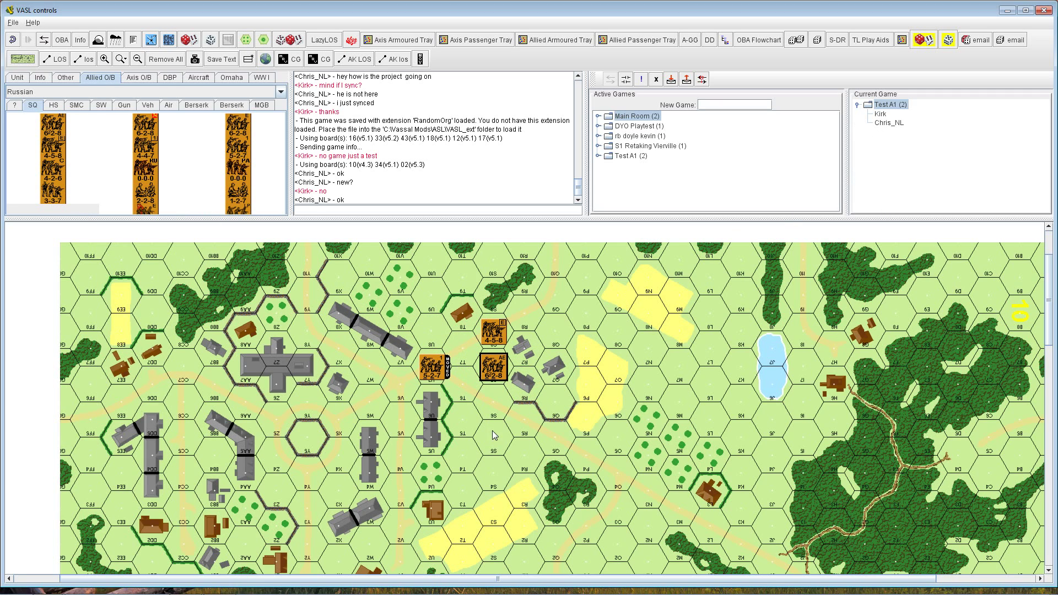
left_click_drag(147, 127, 433, 334)
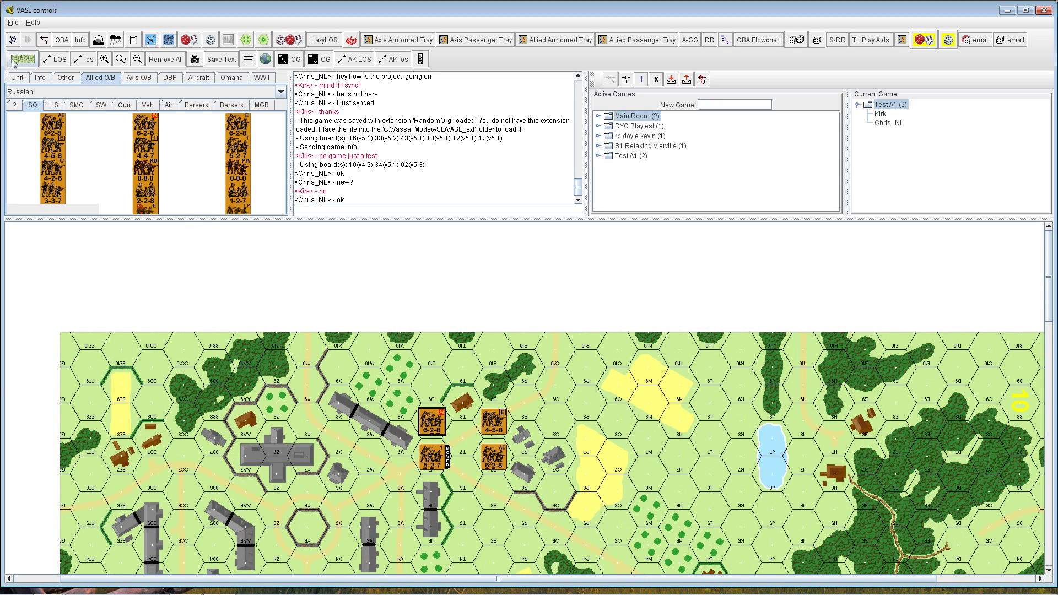
Step: Start saving the game and create a folder named Saves inside Vassal Mods\ASL as the save location
left_click(13, 22)
left_click(29, 60)
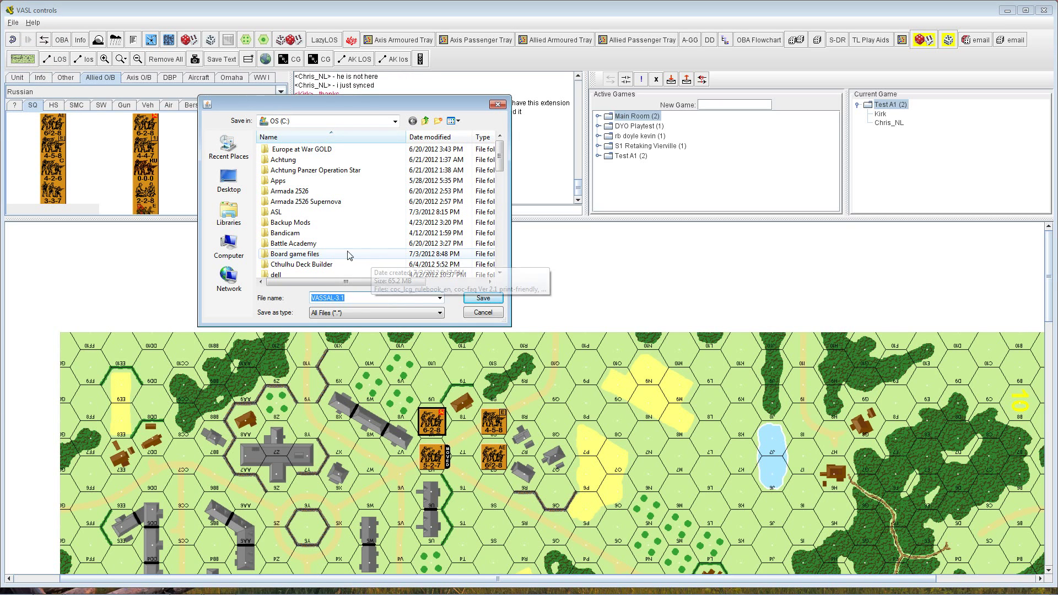
left_click_drag(499, 157, 505, 254)
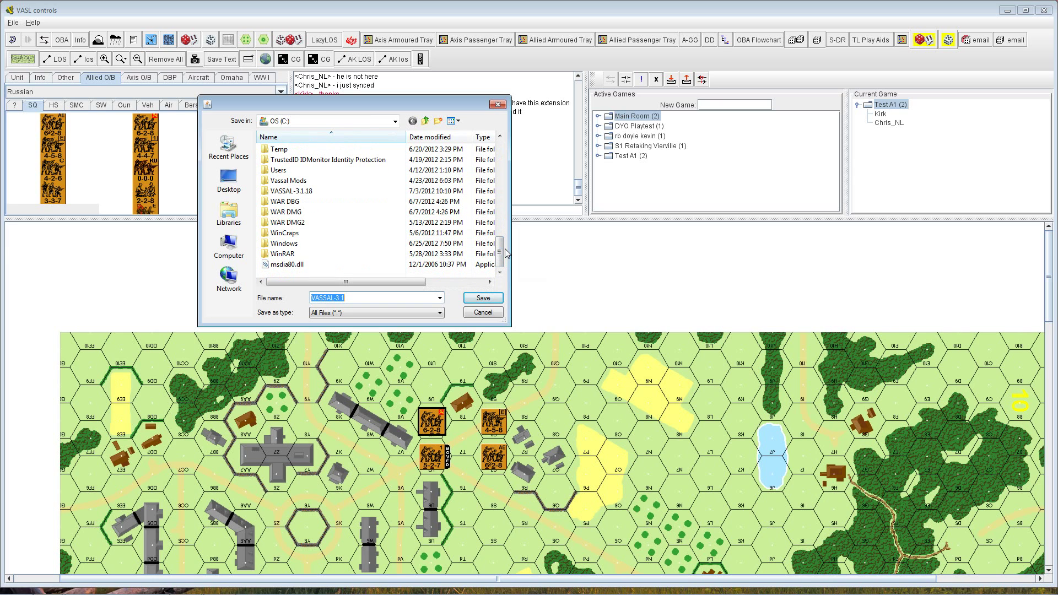
double_click(298, 182)
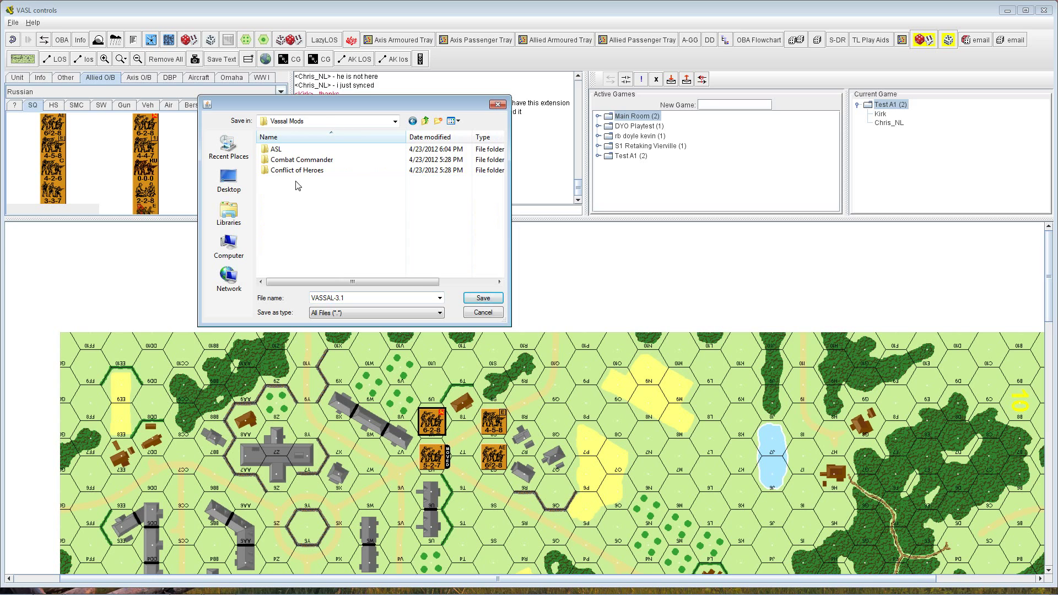
double_click(277, 150)
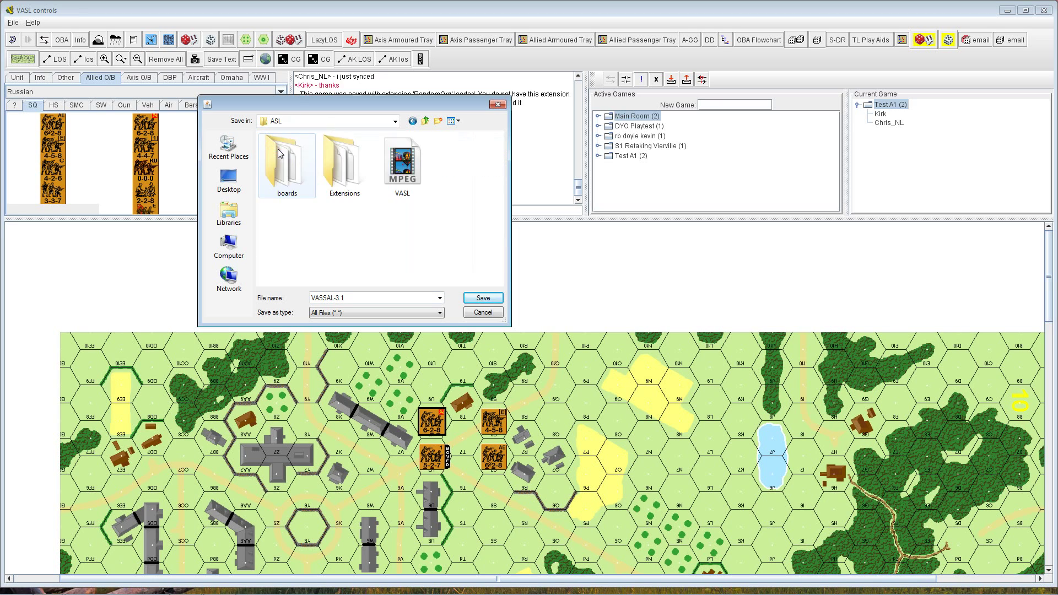
left_click(439, 121)
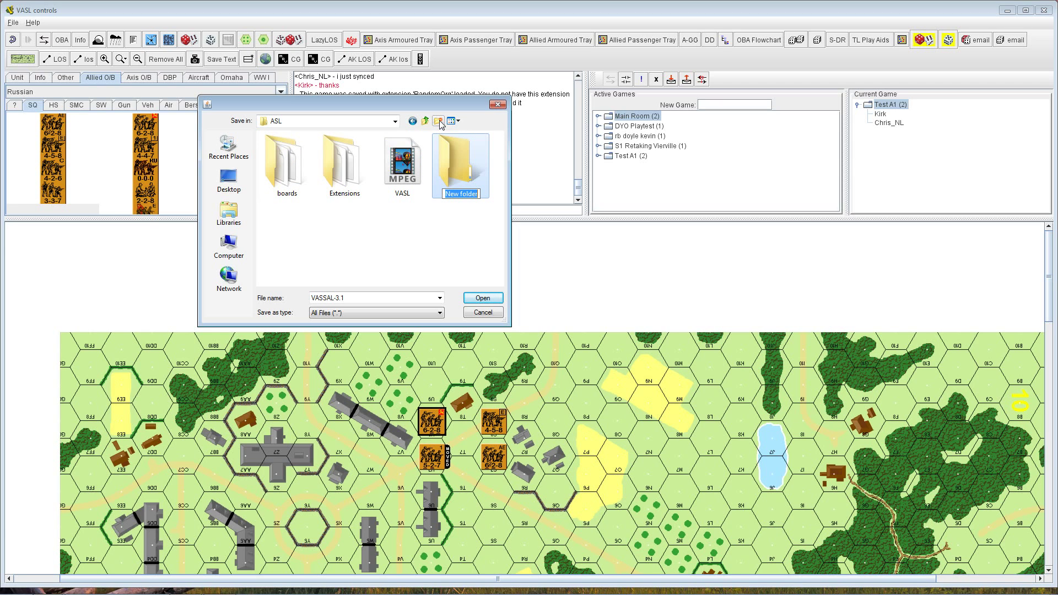
type("Saves")
key("Return")
key("Return")
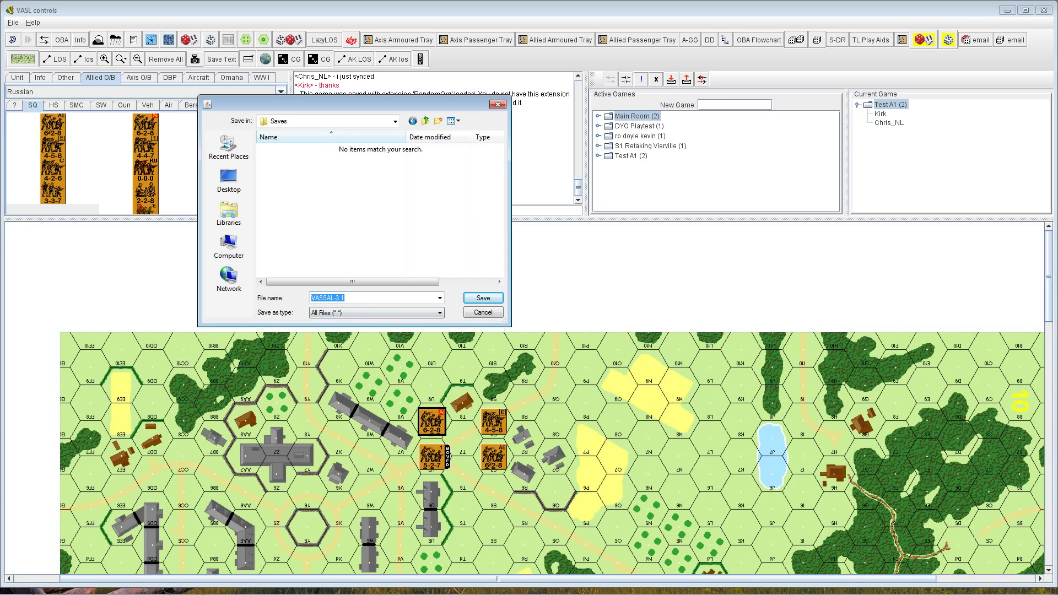
Step: Save the game as "Setup Valor S1" with the log file comment "End of the ADV Phase"
type("Turn` Valor")
double_click(313, 298)
type("Seteup")
key("Delete")
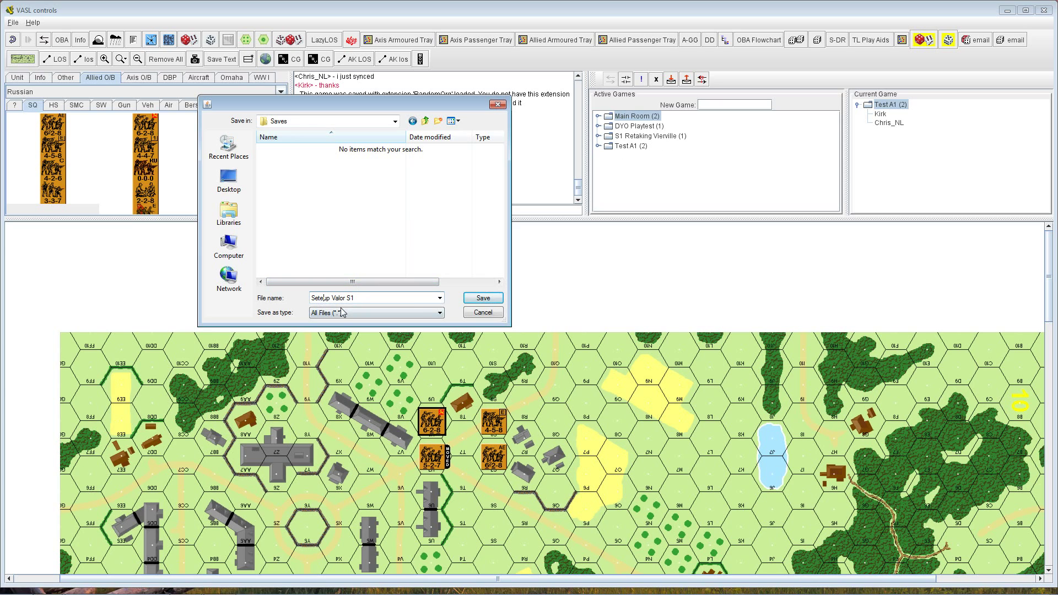
key("BackSpace")
left_click(485, 299)
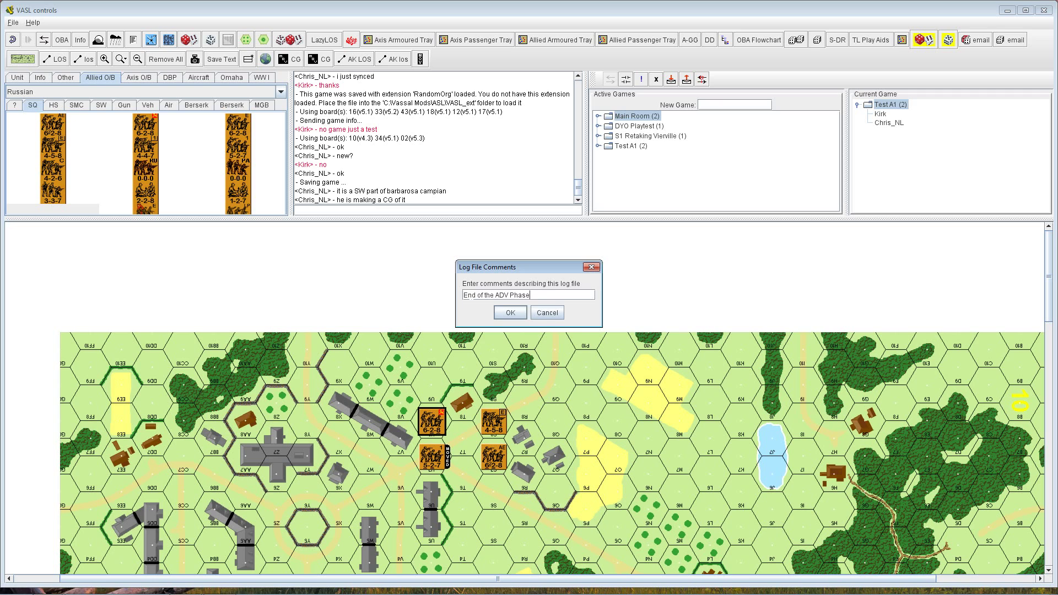
left_click(511, 314)
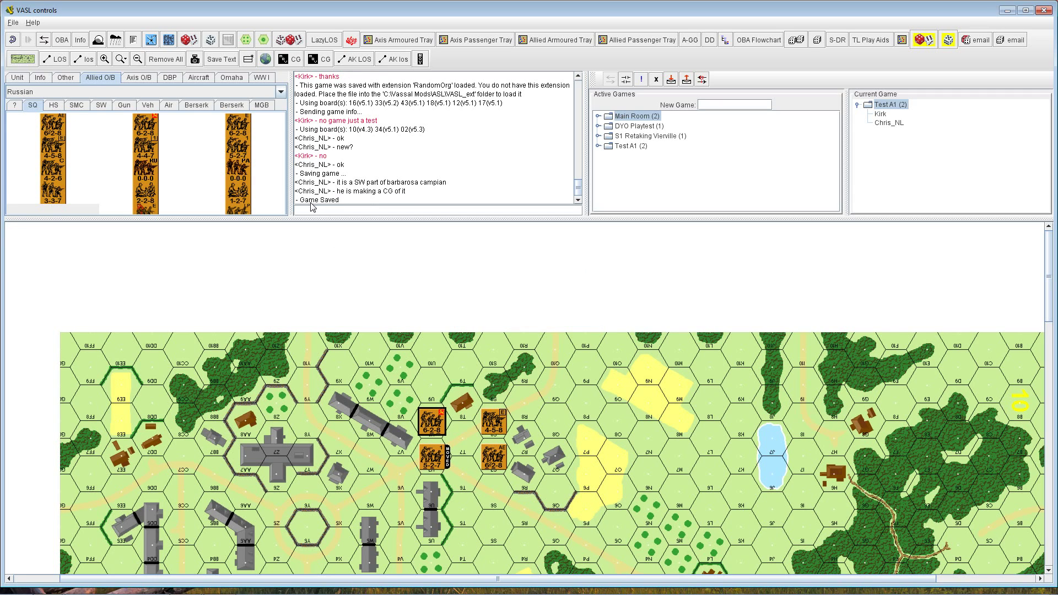
left_click(13, 24)
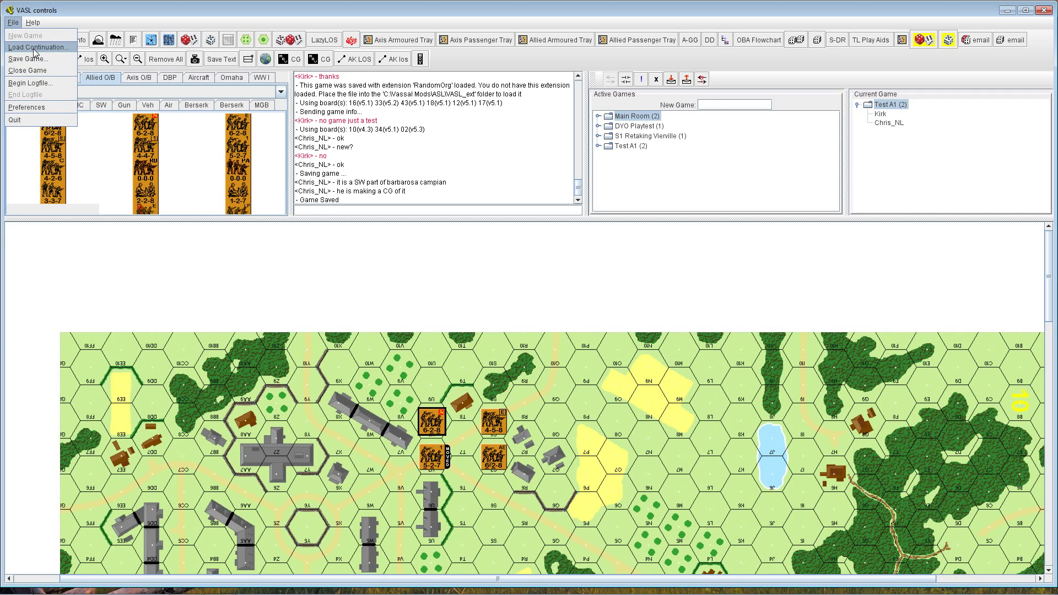
left_click(532, 300)
scroll(602, 380, "down", 3)
scroll(602, 386, "down", 5)
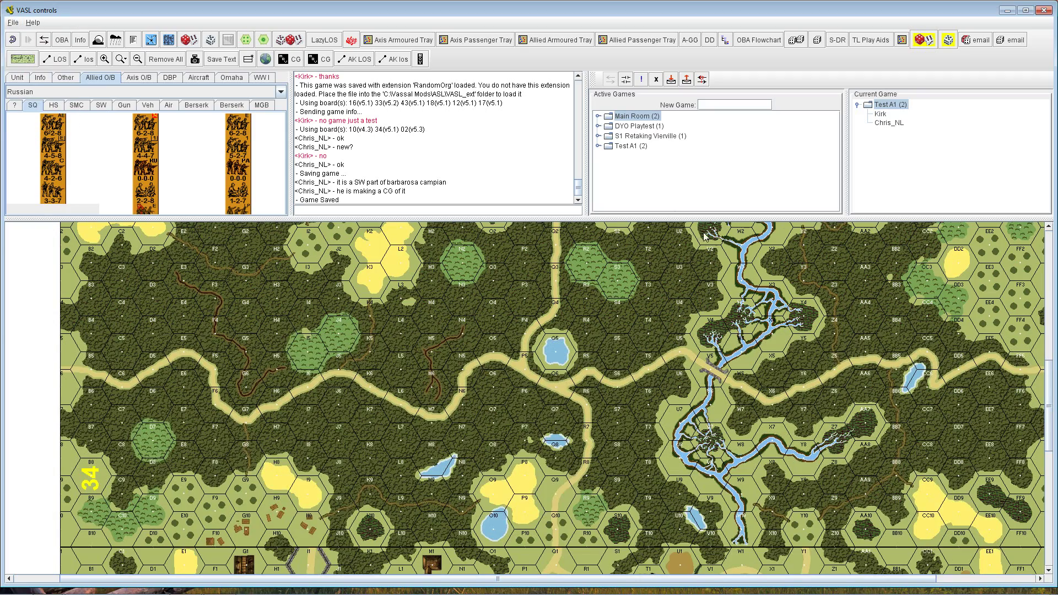
Step: Switch between the Main Room and the Test A1 room, ending in the S1 Retaking Vierville room
double_click(633, 117)
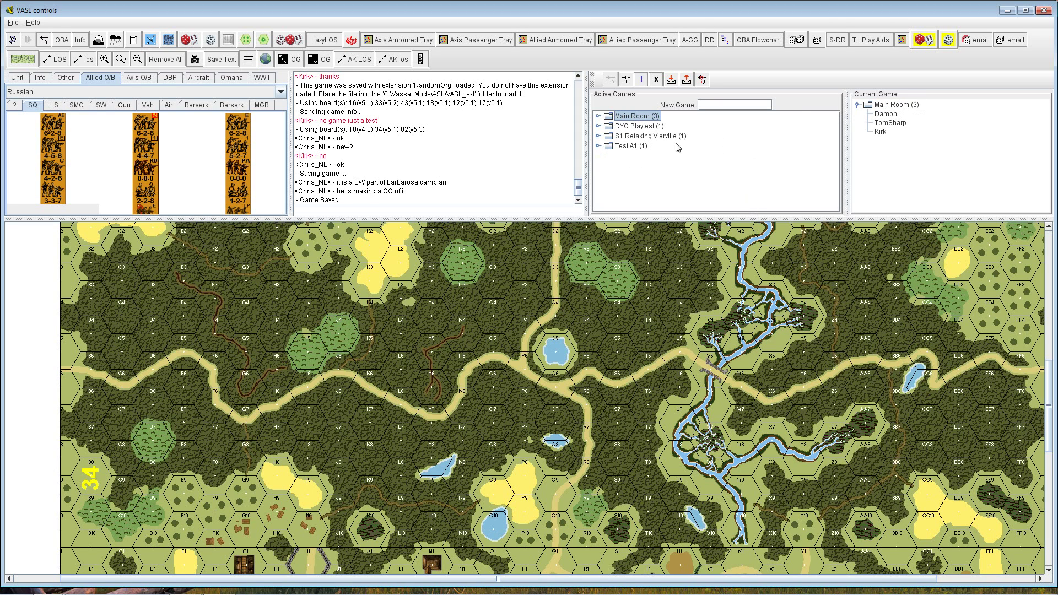
left_click(625, 146)
double_click(626, 147)
double_click(629, 117)
double_click(639, 135)
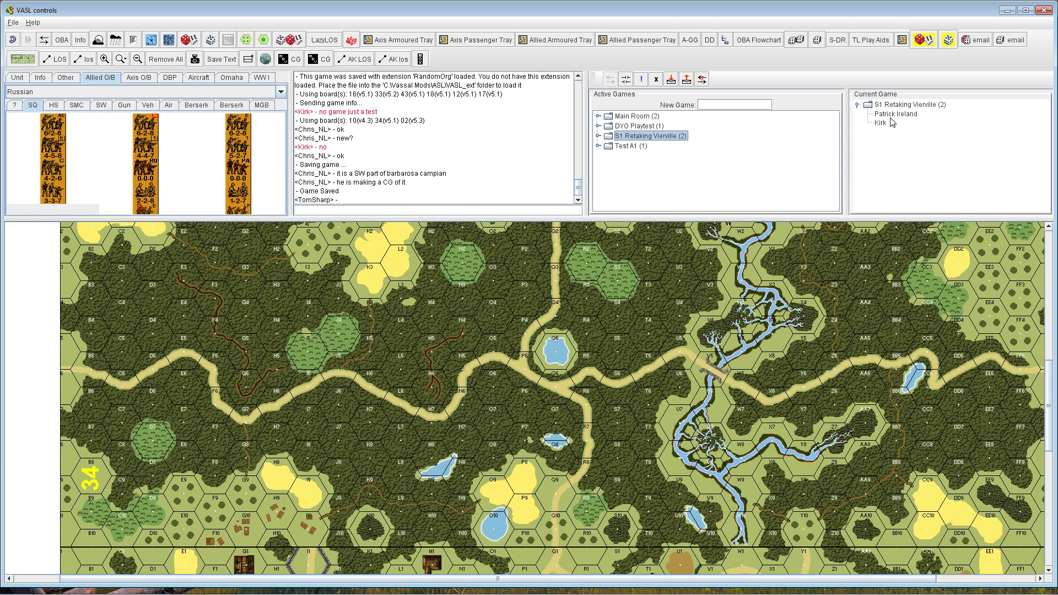
Step: Ask in the room's chat "mind if I sync?"
left_click(325, 209)
type("mind if I sync?")
key("Return")
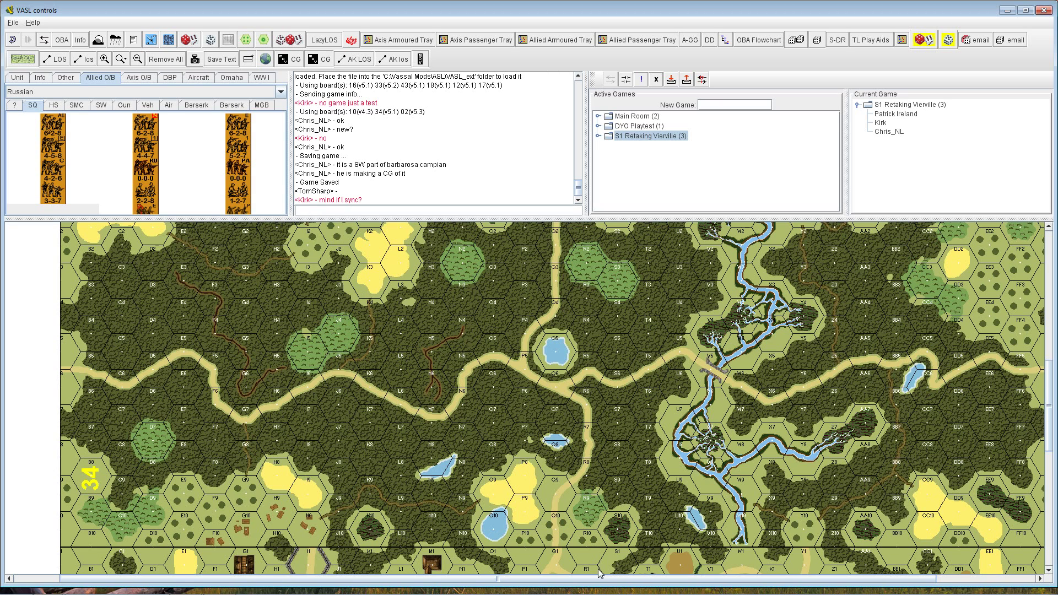
Step: Synchronize with the first player listed in the S1 Retaking Vierville room to load the live game
left_click_drag(603, 578, 632, 589)
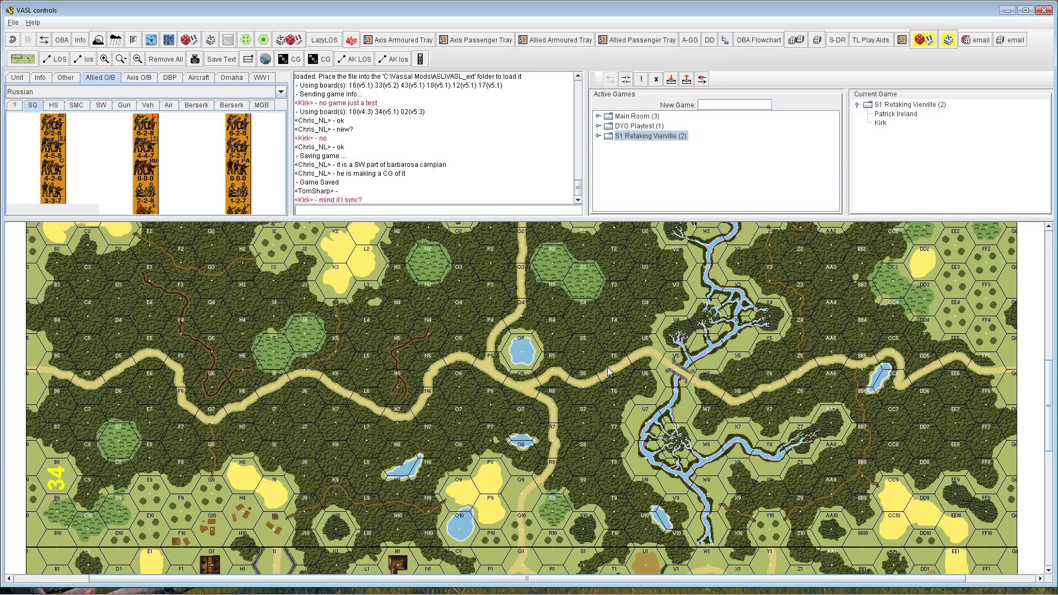
scroll(554, 379, "down", 10)
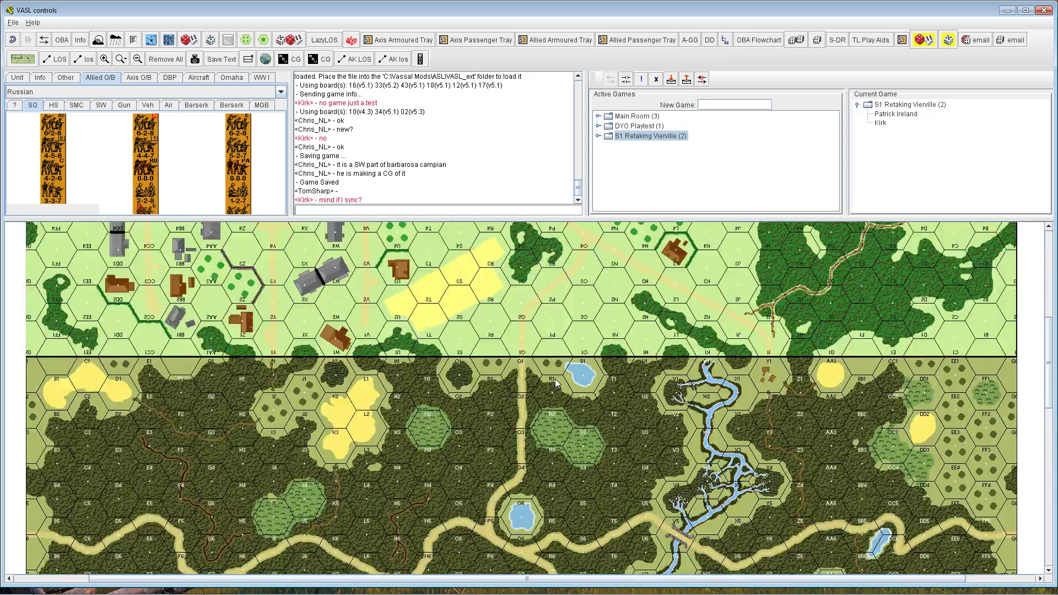
scroll(554, 378, "up", 8)
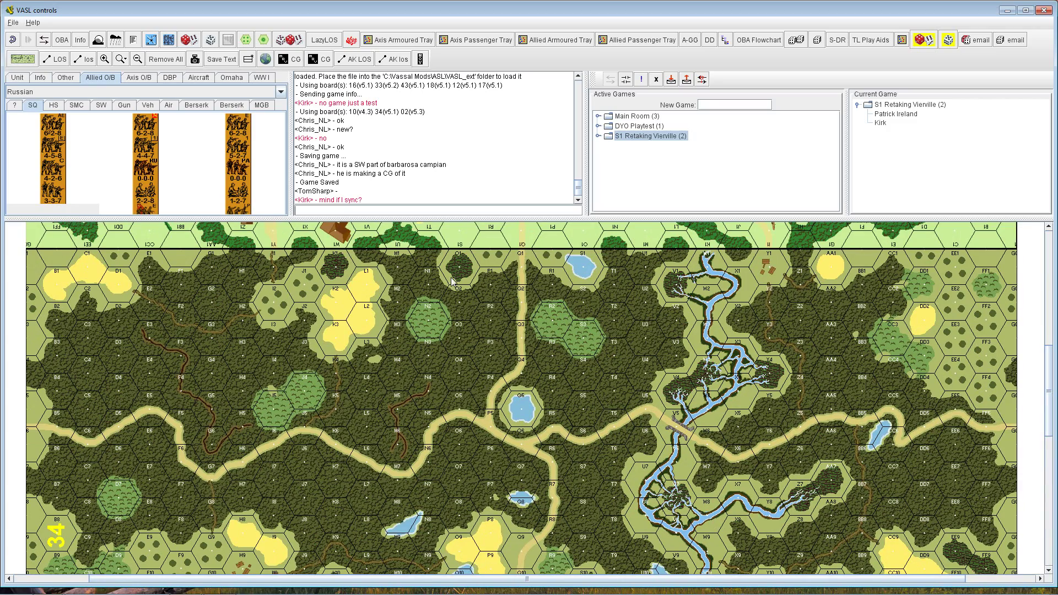
right_click(887, 115)
left_click(893, 133)
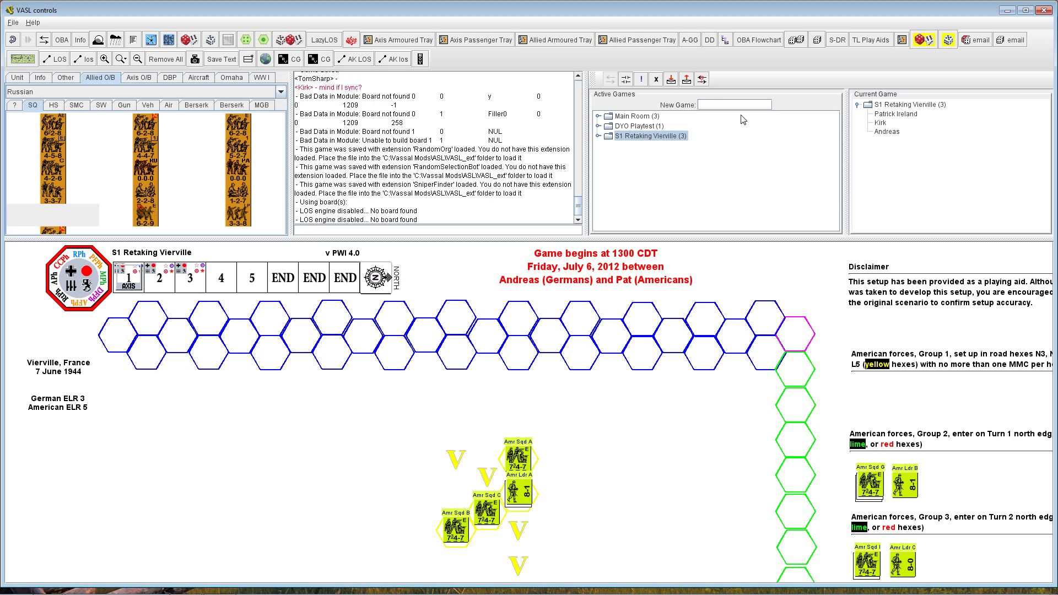
Step: Join the DYO Playtest room and close the currently loaded game
left_click(632, 126)
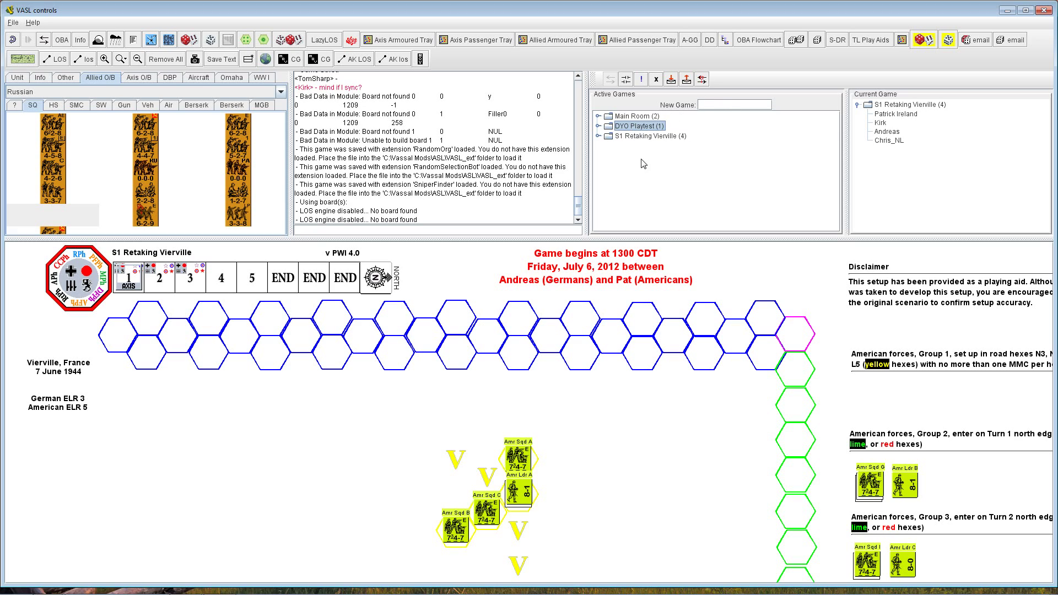
double_click(617, 126)
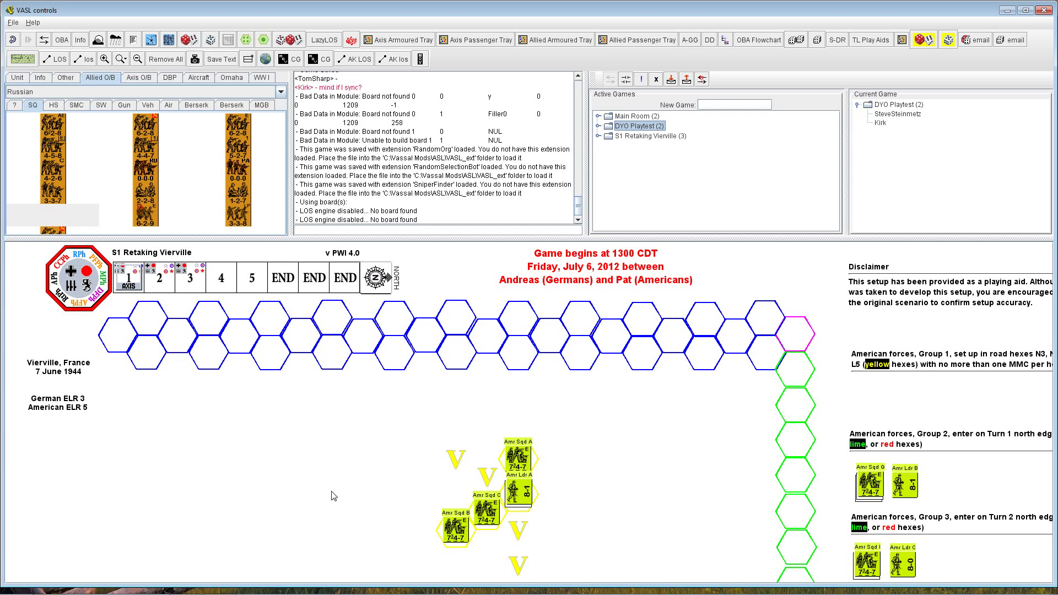
left_click(12, 23)
left_click(44, 72)
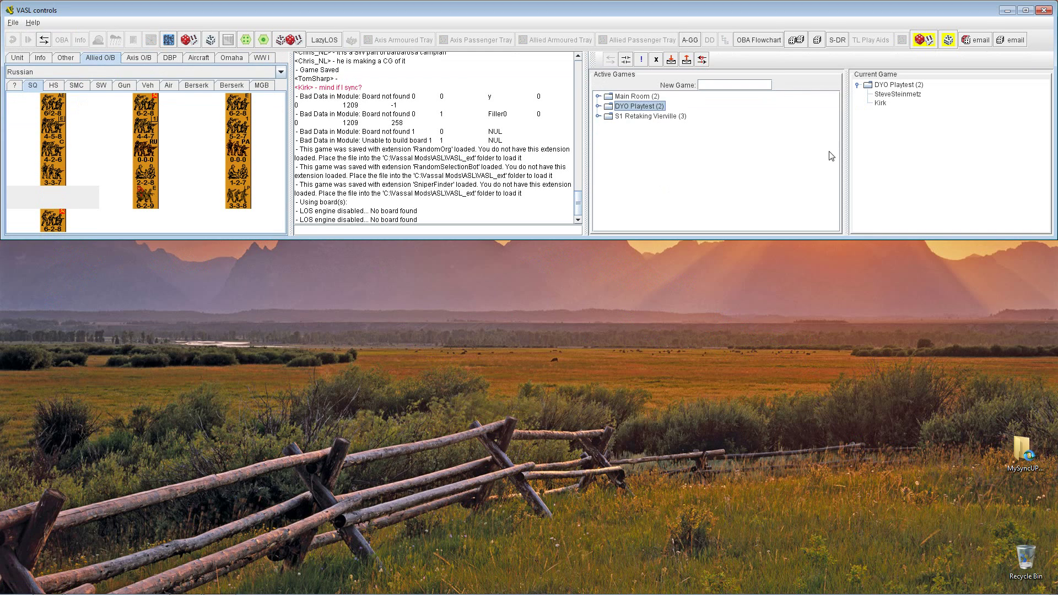
Step: Synchronize with the other player in the DYO Playtest room and look over the loaded game map
right_click(884, 99)
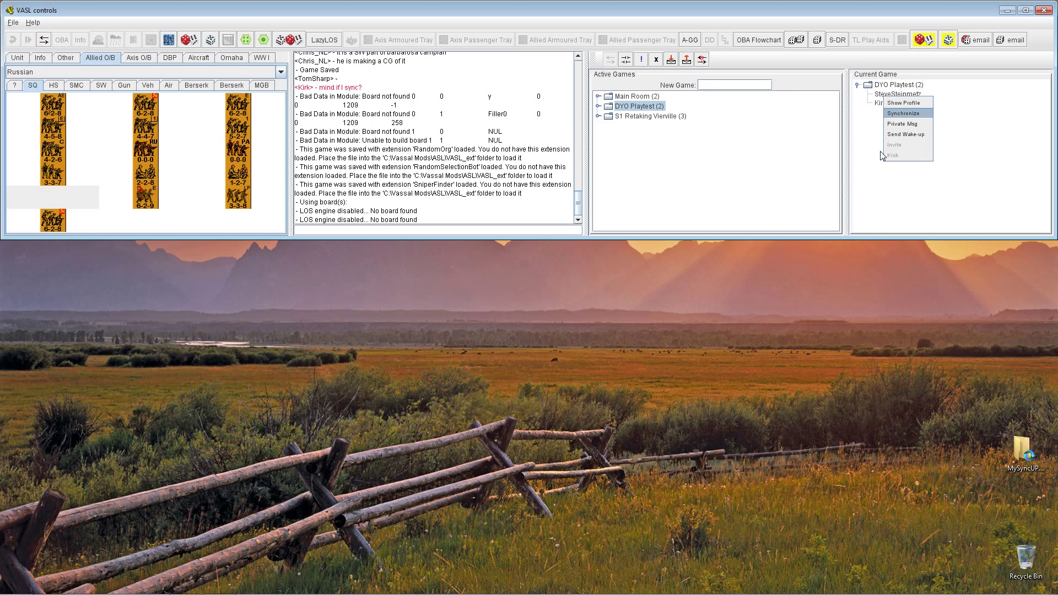
left_click(635, 396)
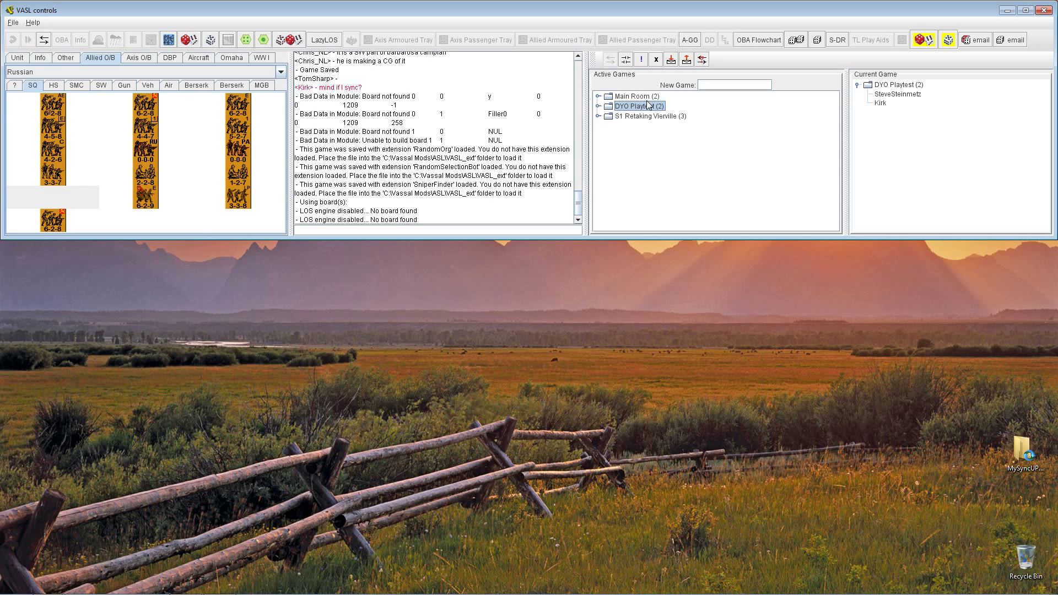
left_click(367, 224)
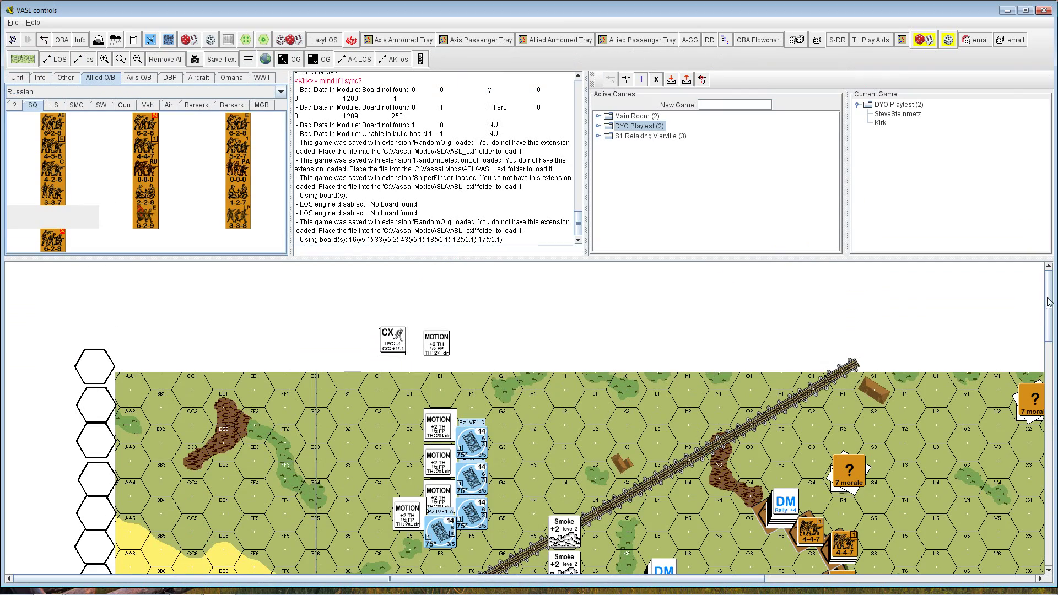
left_click_drag(1049, 301, 1051, 515)
left_click_drag(648, 582, 907, 586)
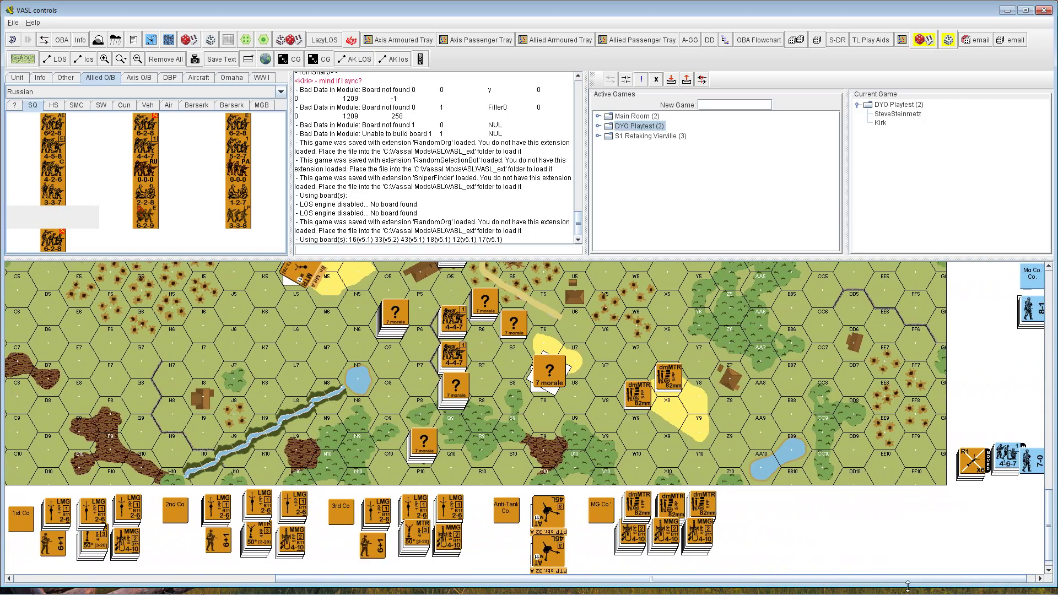
left_click_drag(1052, 526, 1051, 320)
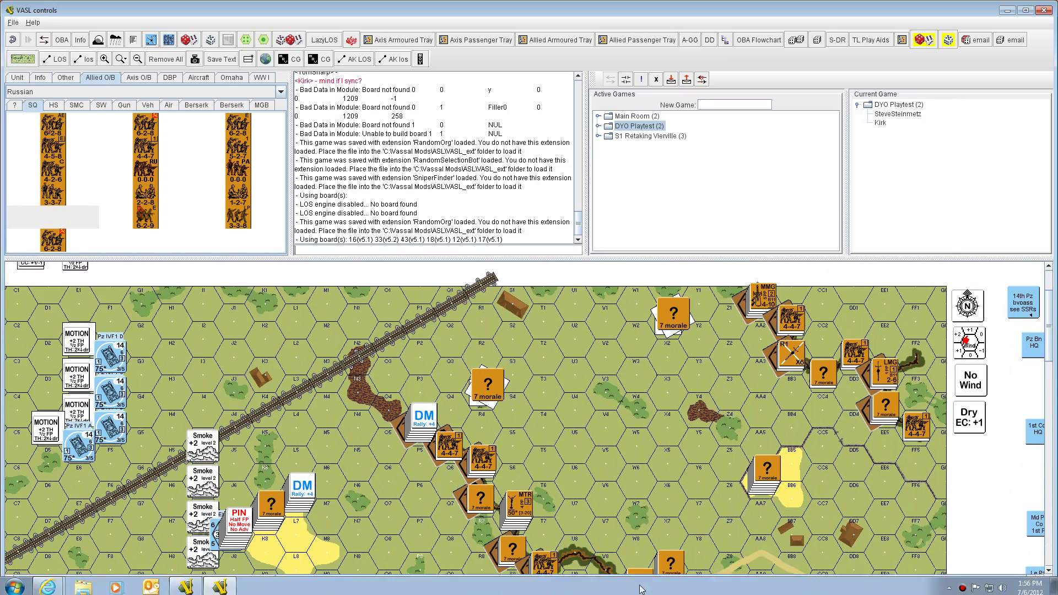
left_click_drag(640, 578, 420, 591)
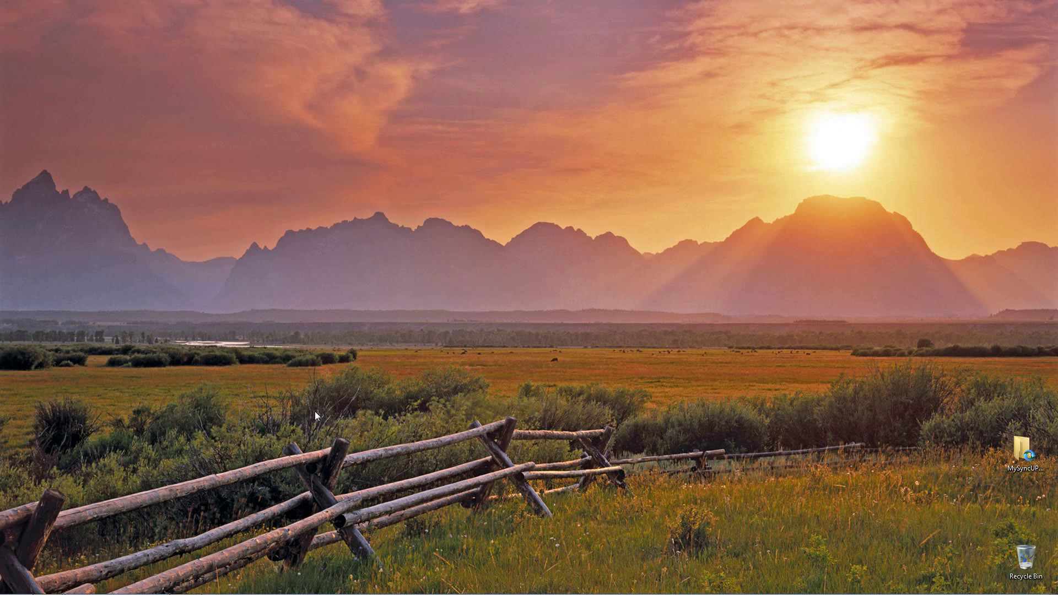
Step: Switch to the VASSAL module library and launch the VASL module again
mouse_move(219, 589)
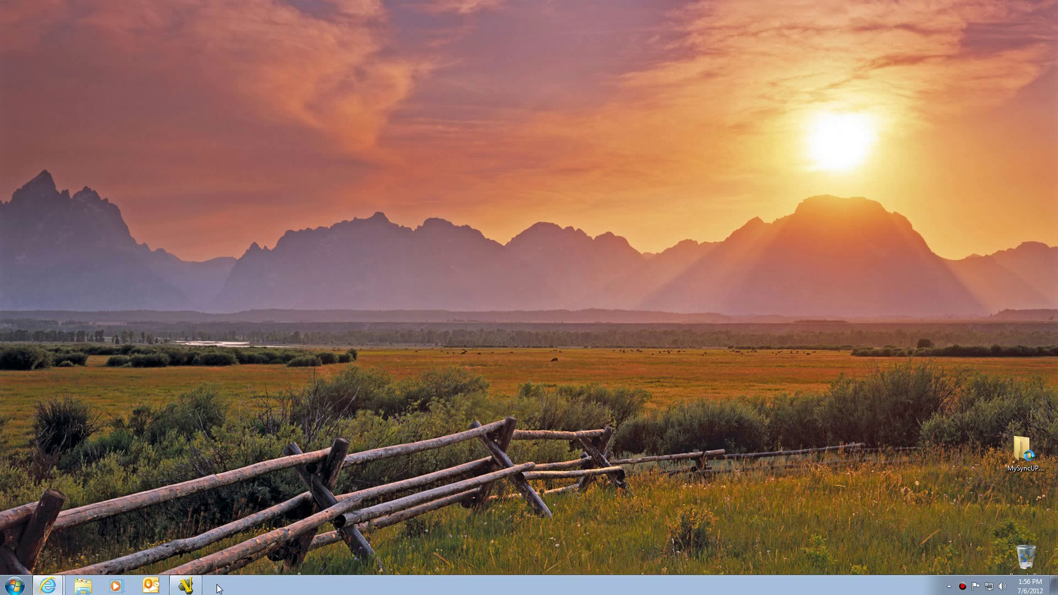
left_click(186, 589)
left_click_drag(615, 282, 598, 132)
double_click(334, 185)
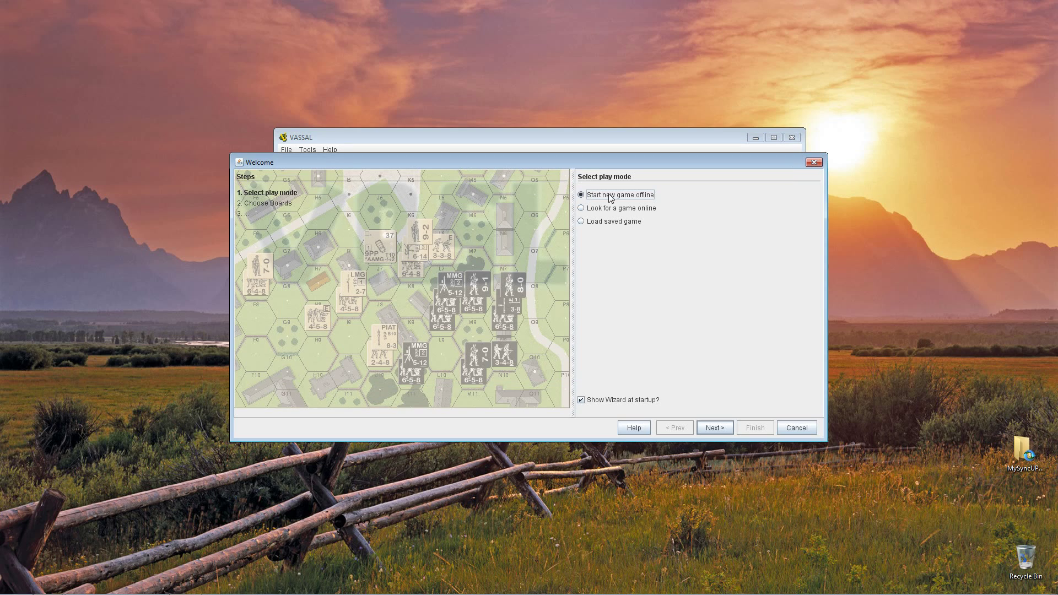
Step: Start a new offline game with board 02 and board 03 placed in a second row beneath it
left_click(724, 429)
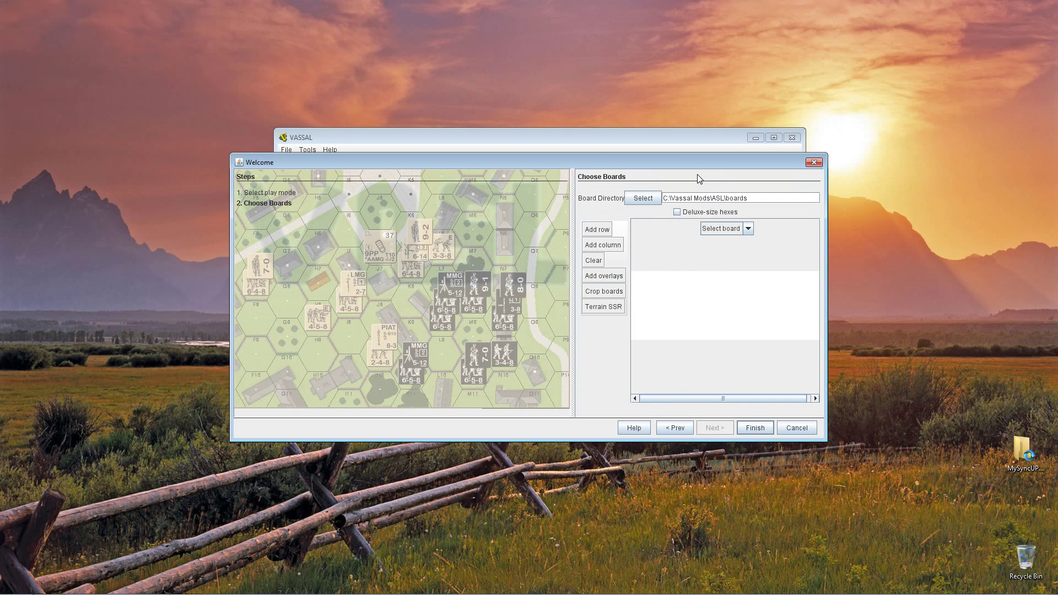
left_click(747, 229)
left_click(729, 273)
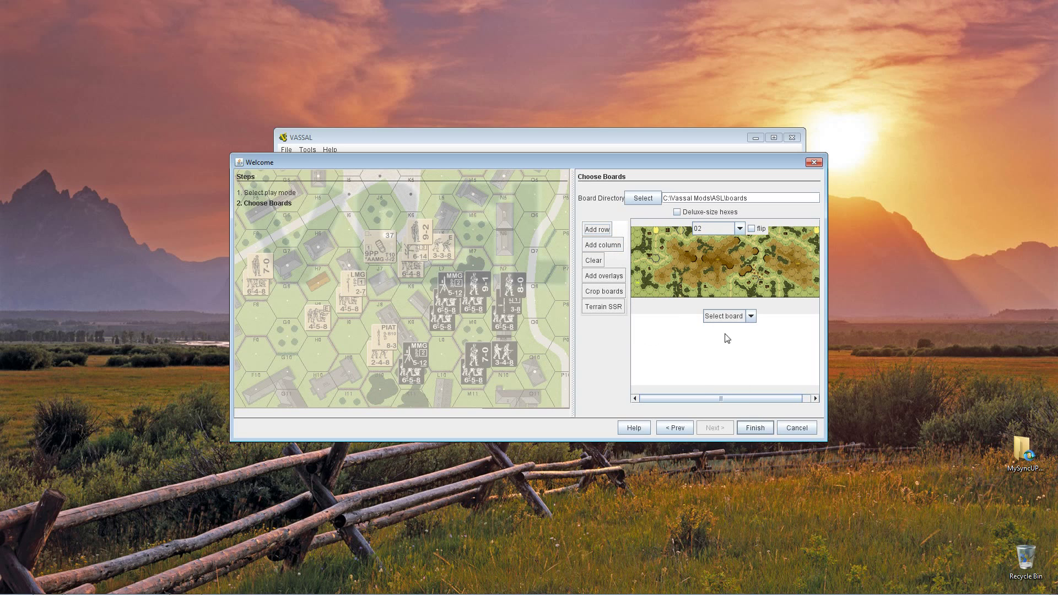
left_click(750, 318)
left_click(732, 392)
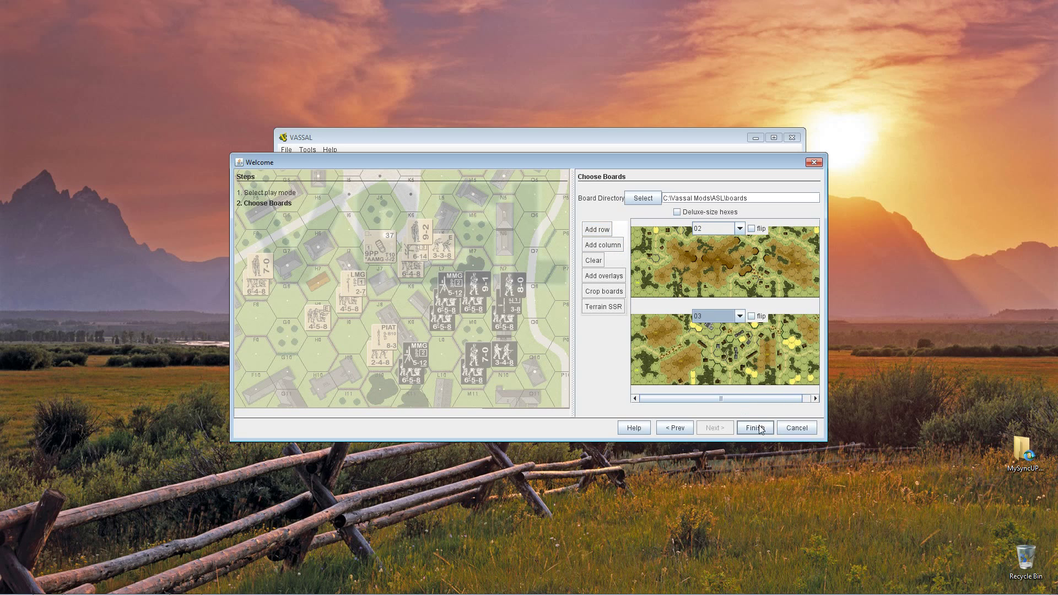
key("Return")
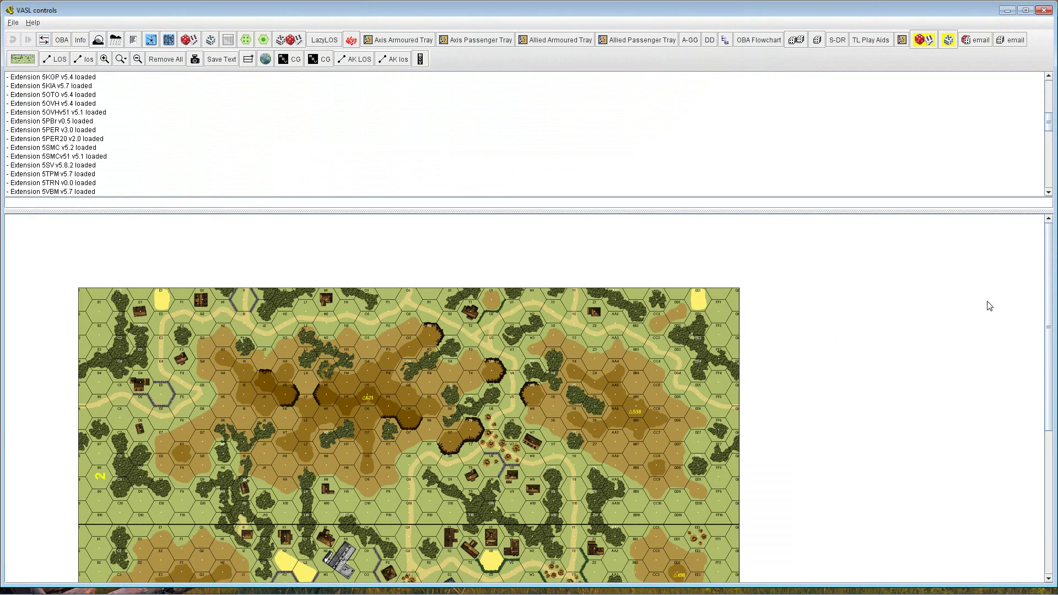
Step: Review the general preferences, including the scroll increment and the option to scroll with arrow keys
left_click_drag(1053, 290, 1051, 384)
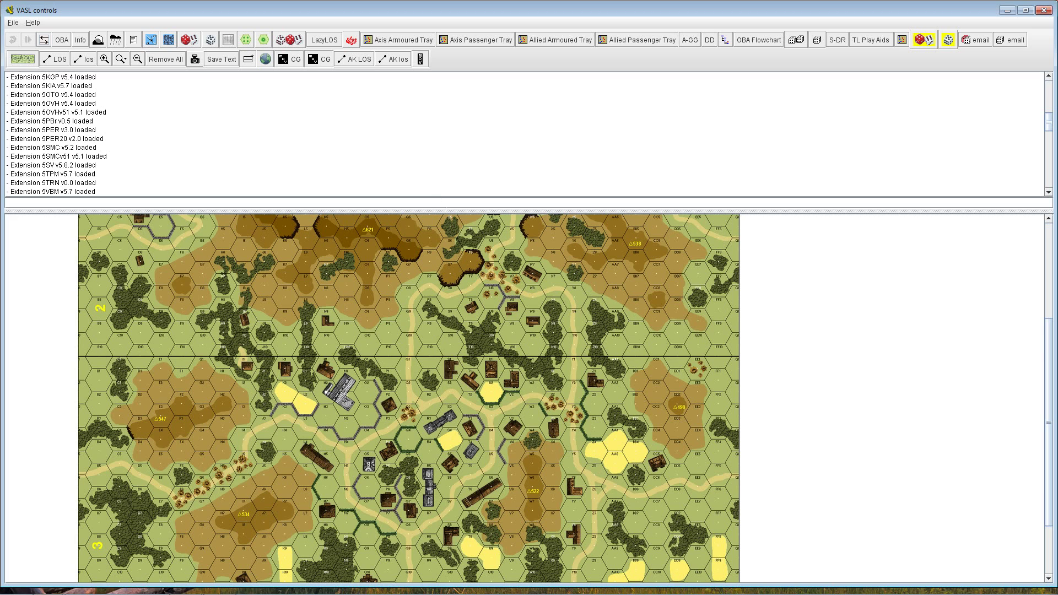
mouse_move(446, 208)
left_mouse_down()
mouse_move(440, 184)
mouse_move(444, 209)
left_mouse_up()
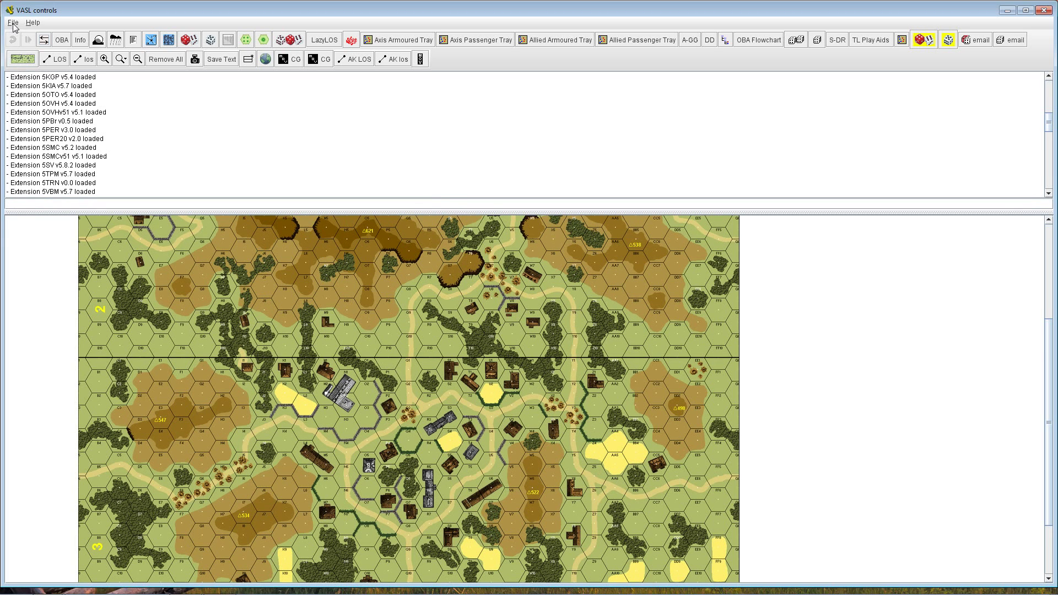
left_click(13, 23)
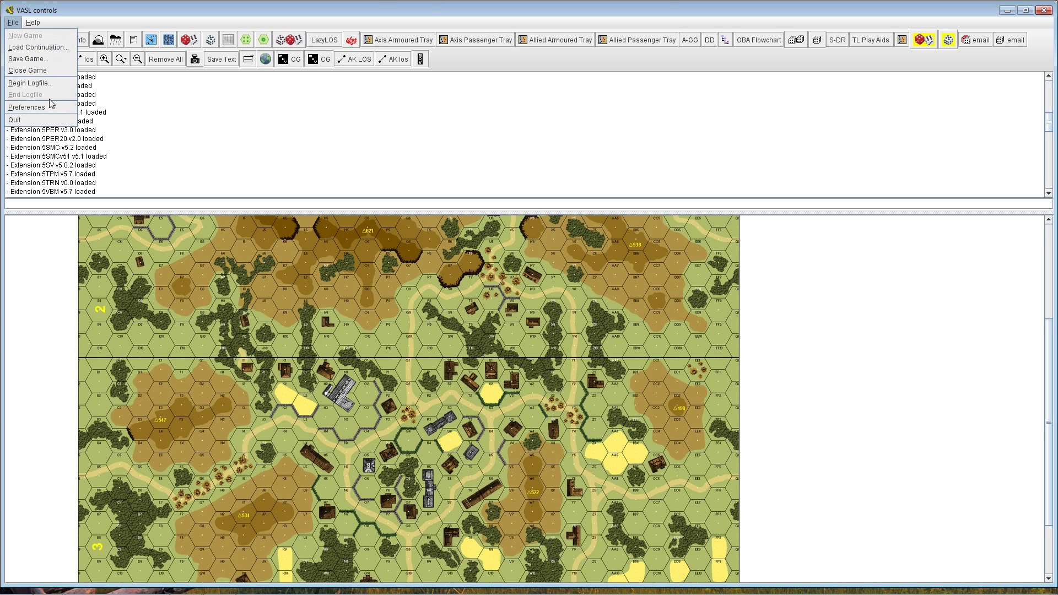
left_click(26, 107)
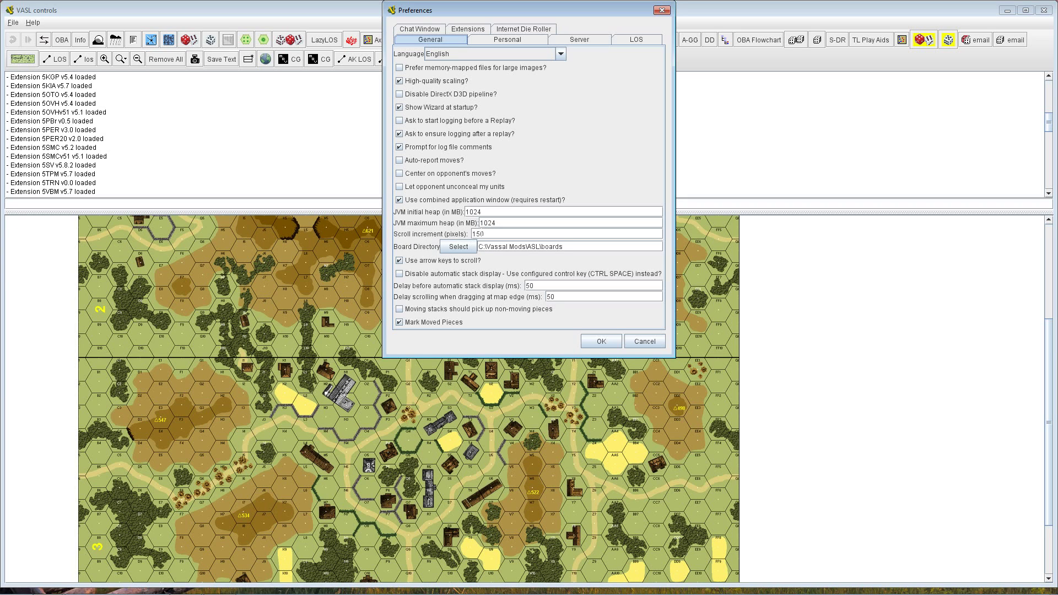
left_click(607, 341)
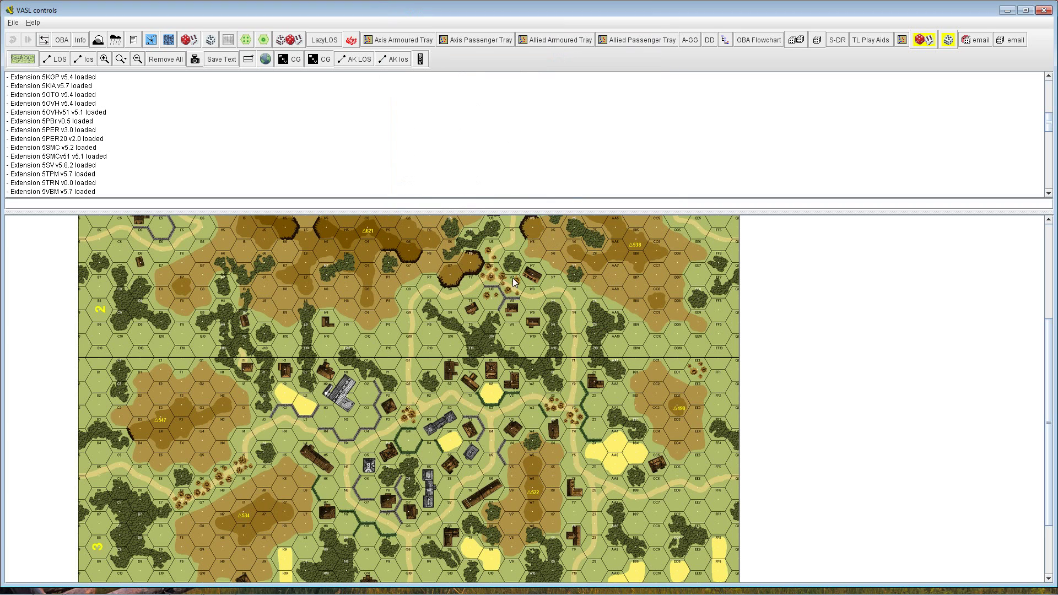
Step: Zoom in on the map and shrink the chat area to give the map more room
left_click(104, 59)
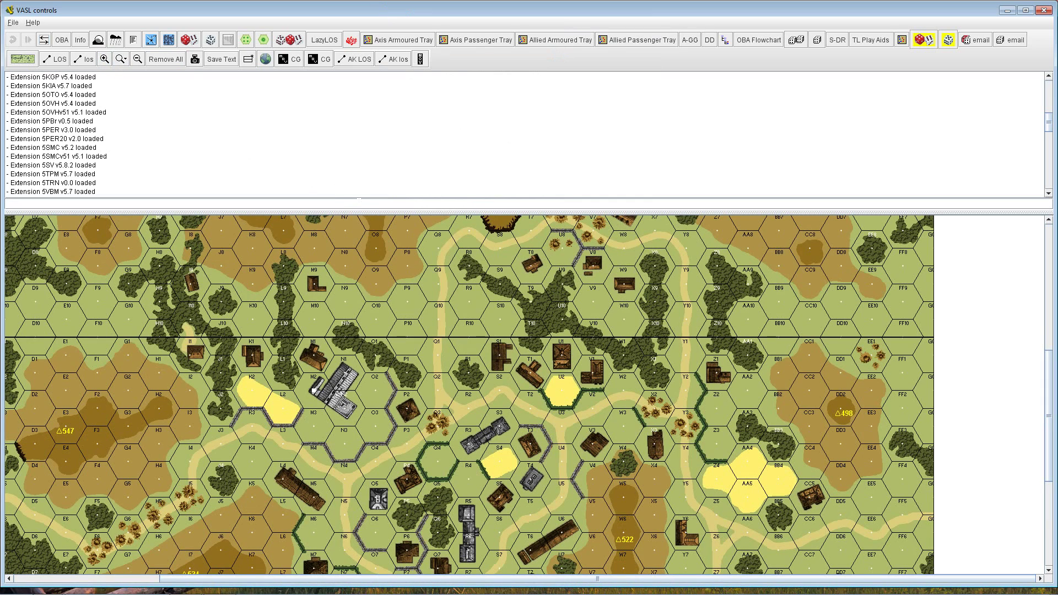
left_click_drag(367, 212, 368, 122)
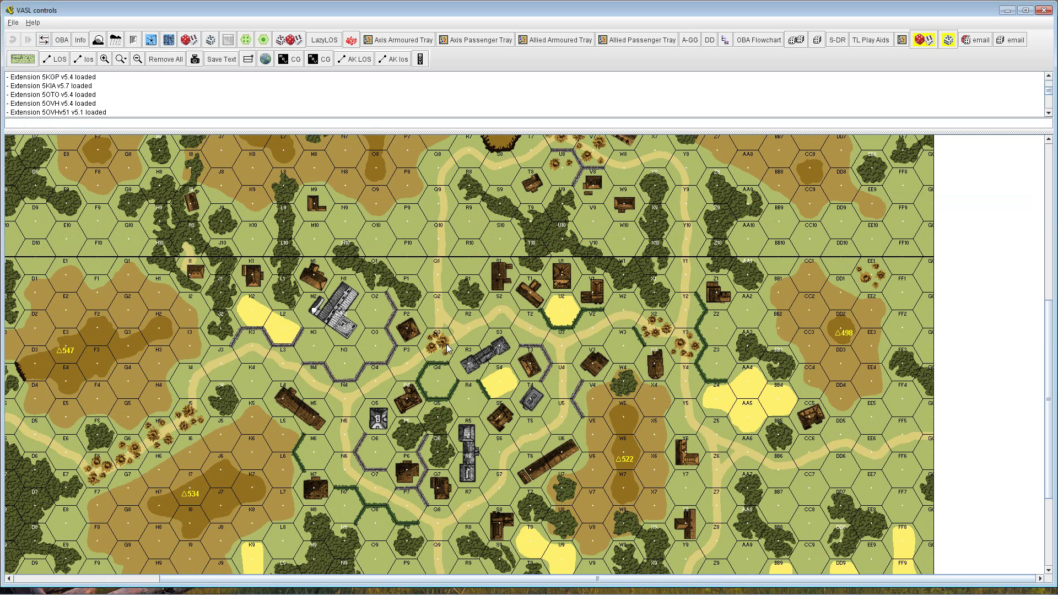
scroll(437, 453, "left", 10)
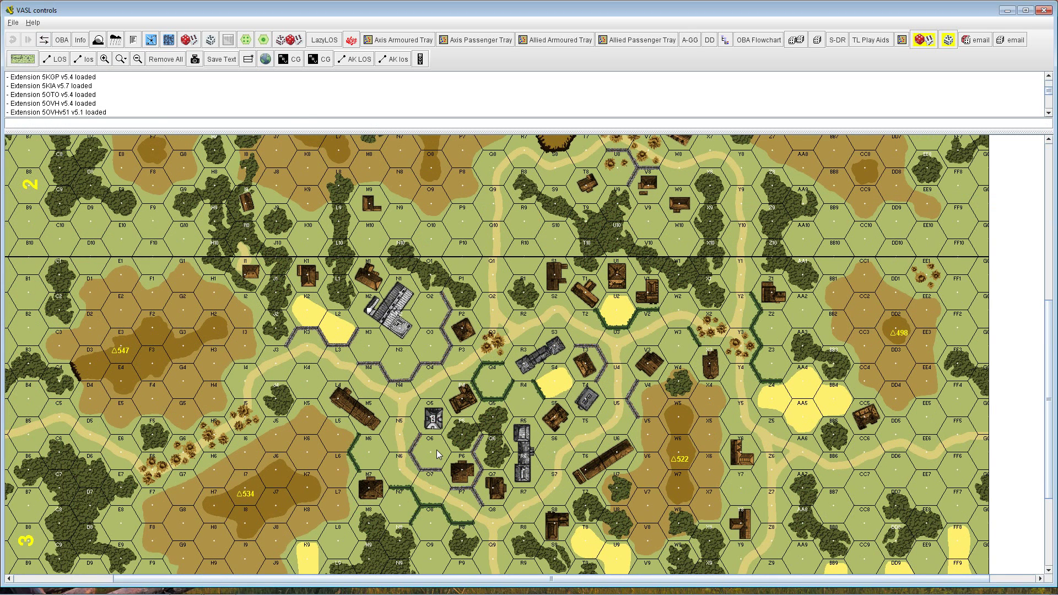
scroll(437, 453, "right", 5)
scroll(437, 453, "left", 5)
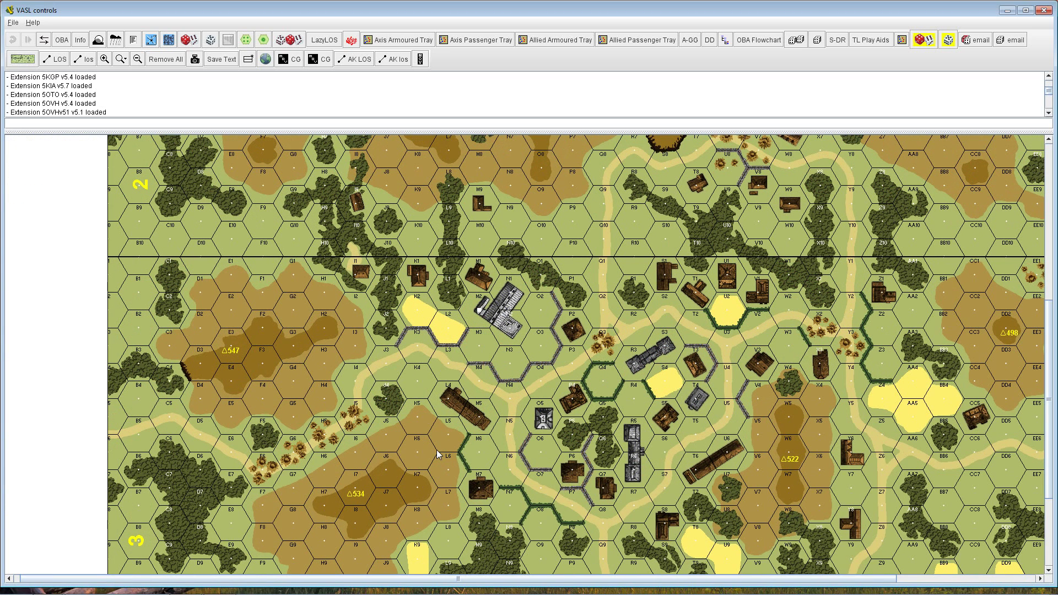
Step: Set the scroll increment to 20 pixels in the preferences and try scrolling the map horizontally and vertically
left_click(12, 22)
left_click(26, 107)
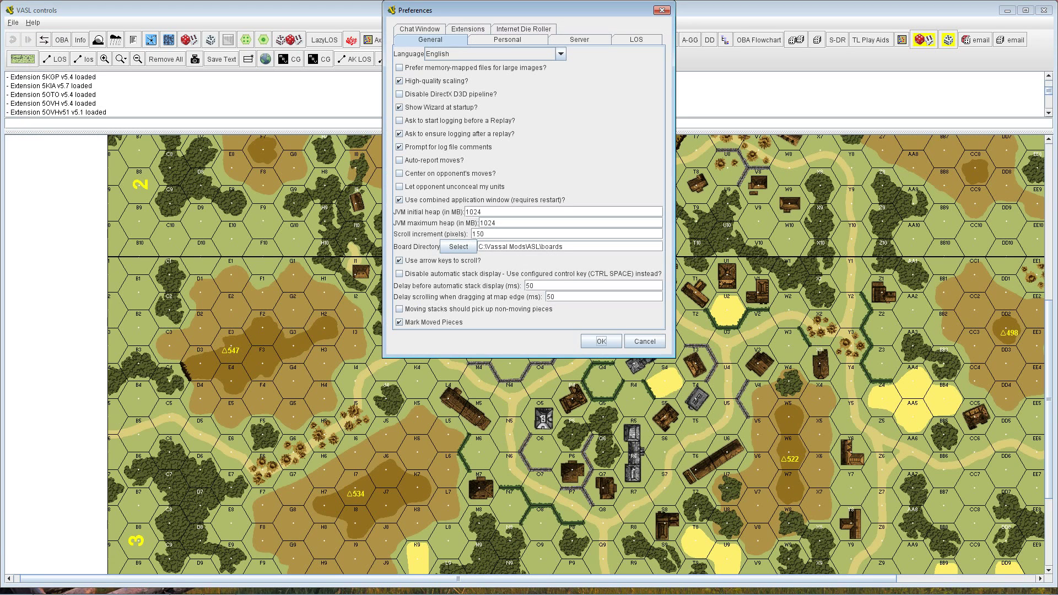
left_click_drag(484, 233, 472, 236)
type("100")
left_click(601, 342)
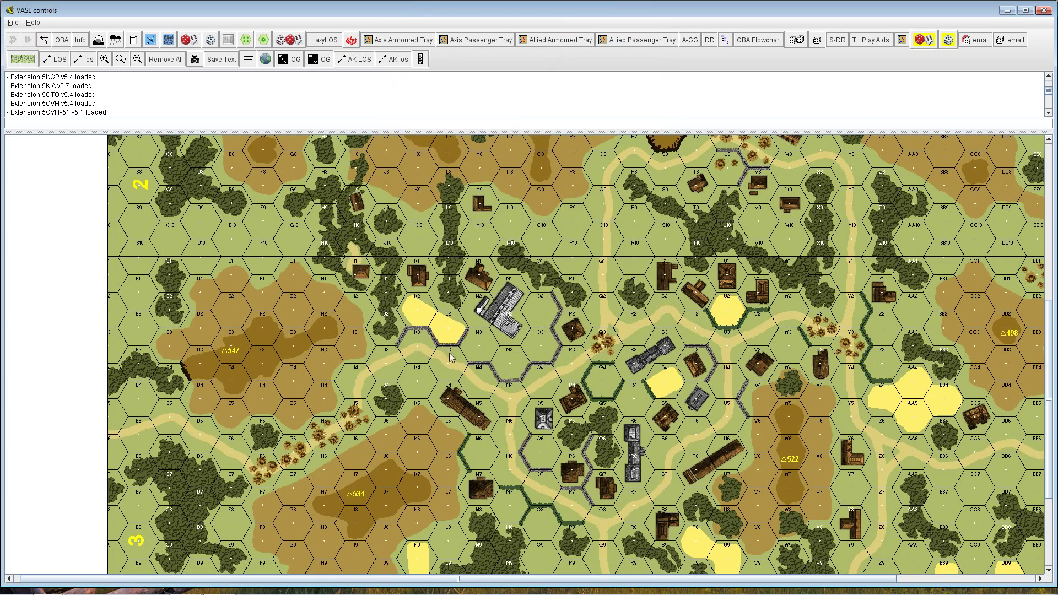
key("Right")
key("Right")
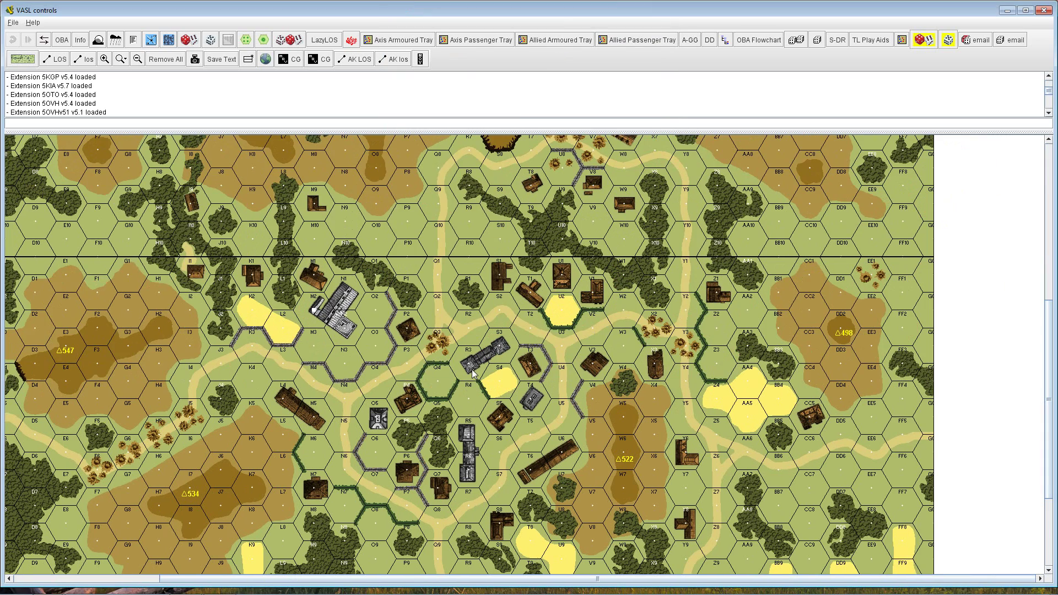
key("Left")
key("Left")
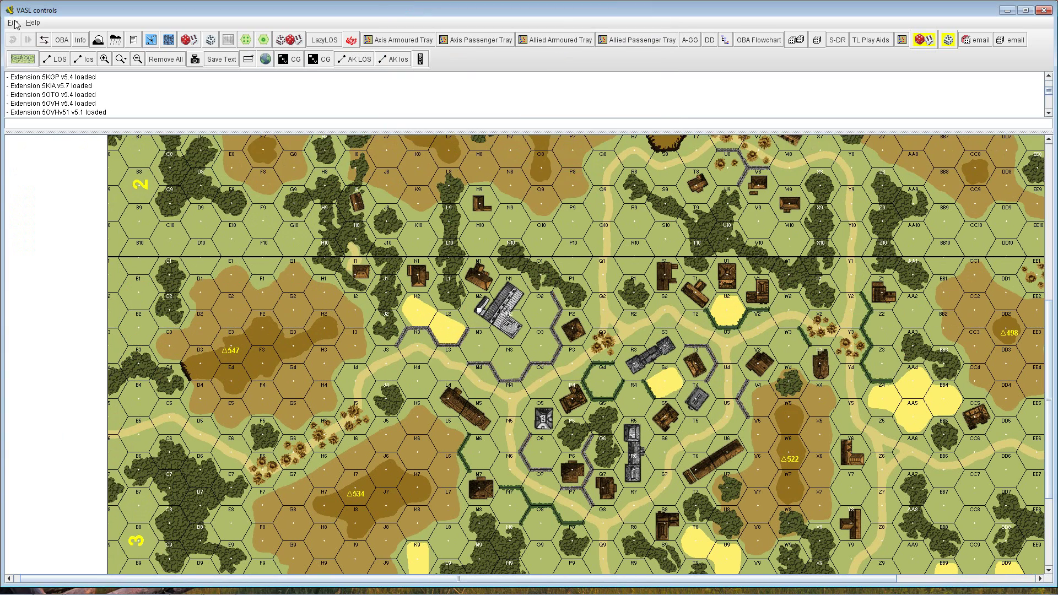
key("Up")
key("Up")
key("Up")
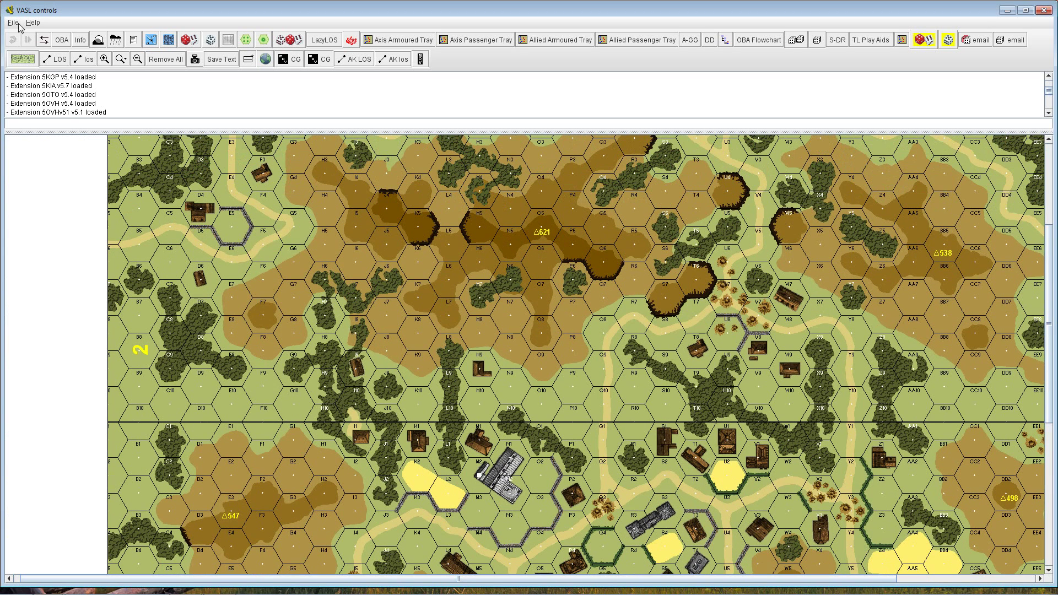
Step: Set the scroll increment to 100 pixels in the general preferences
left_click(14, 24)
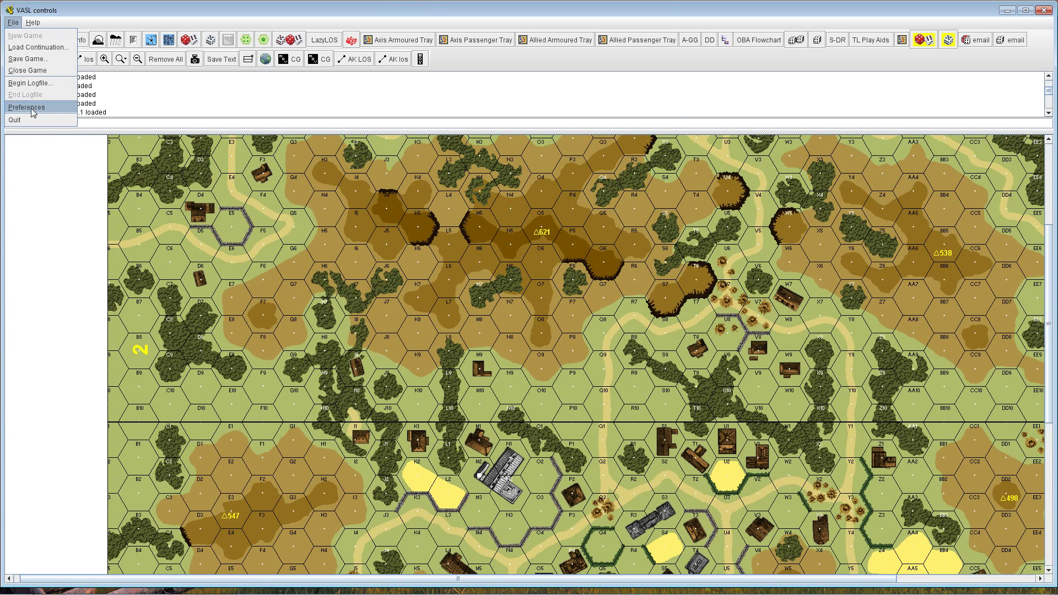
left_click(24, 103)
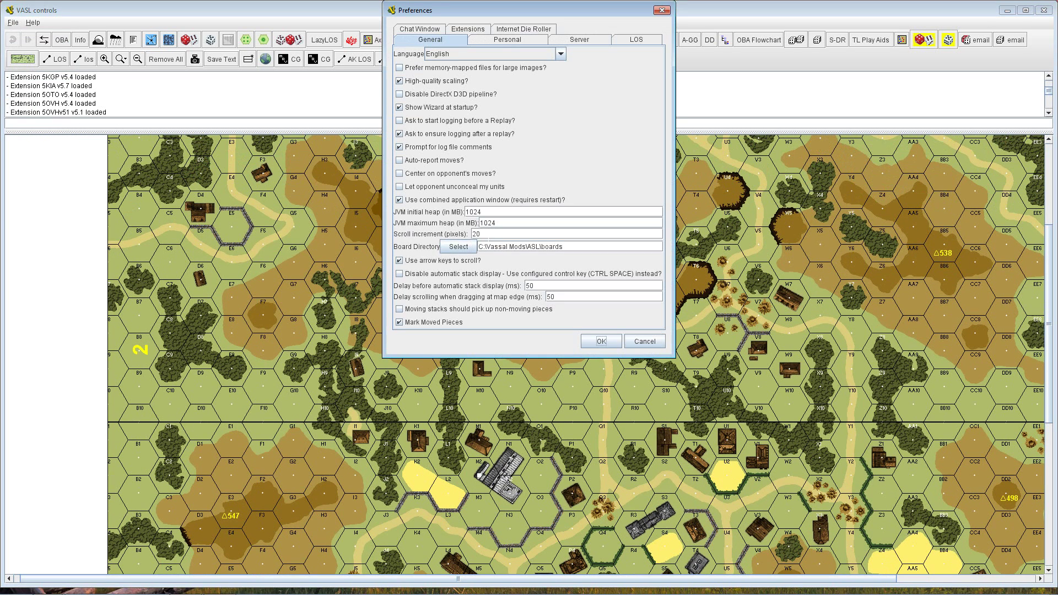
left_click_drag(480, 234, 439, 234)
type("100")
left_click(590, 338)
scroll(537, 318, "right", 3)
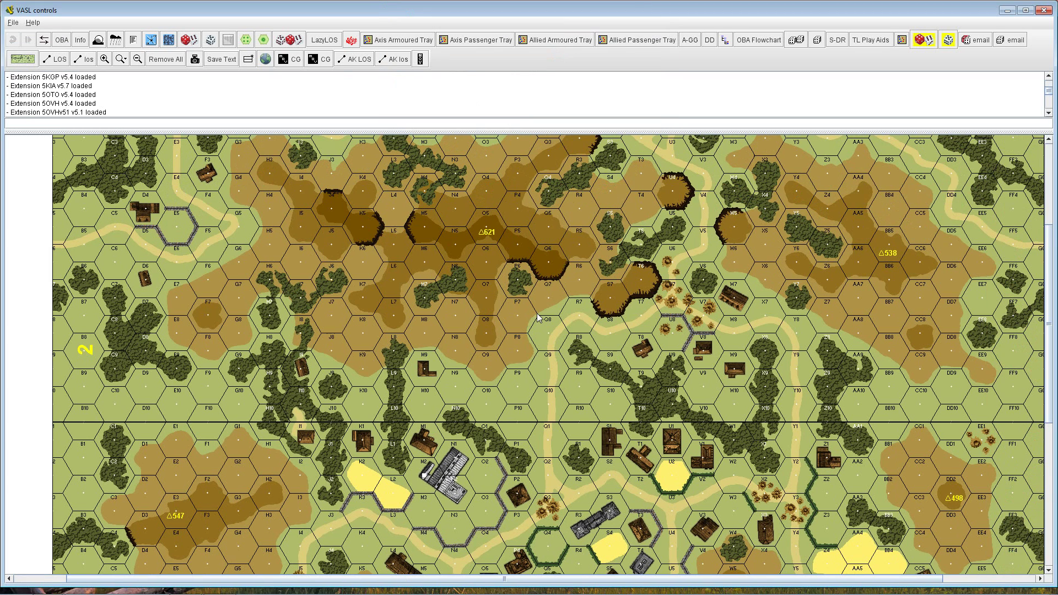
Step: Move around boards 2 and 3 in all directions to check how the map scrolls with the new increment
scroll(537, 318, "left", 1)
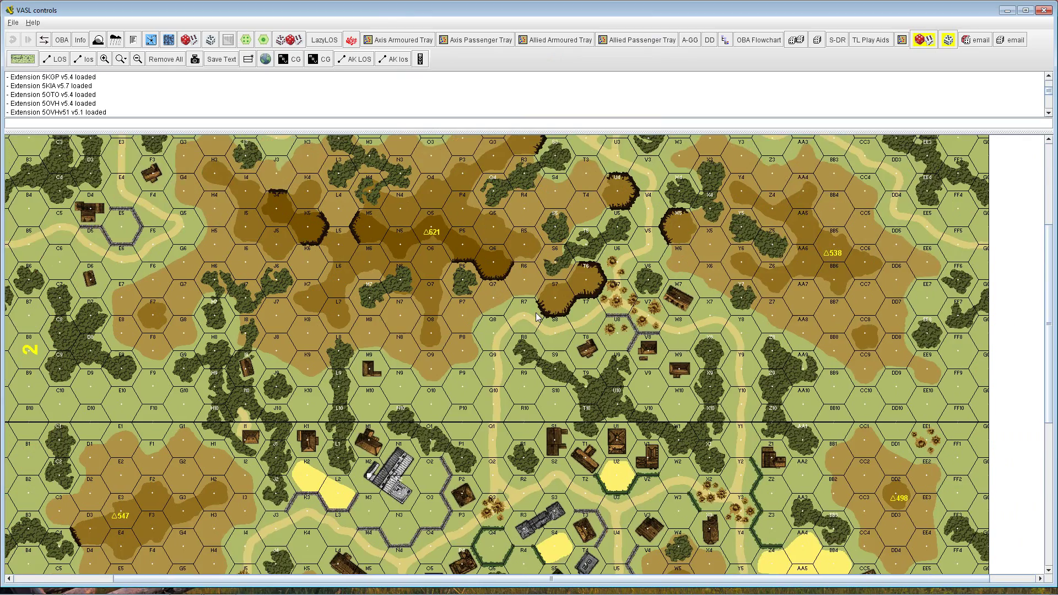
scroll(537, 318, "down", 5)
scroll(537, 318, "up", 7)
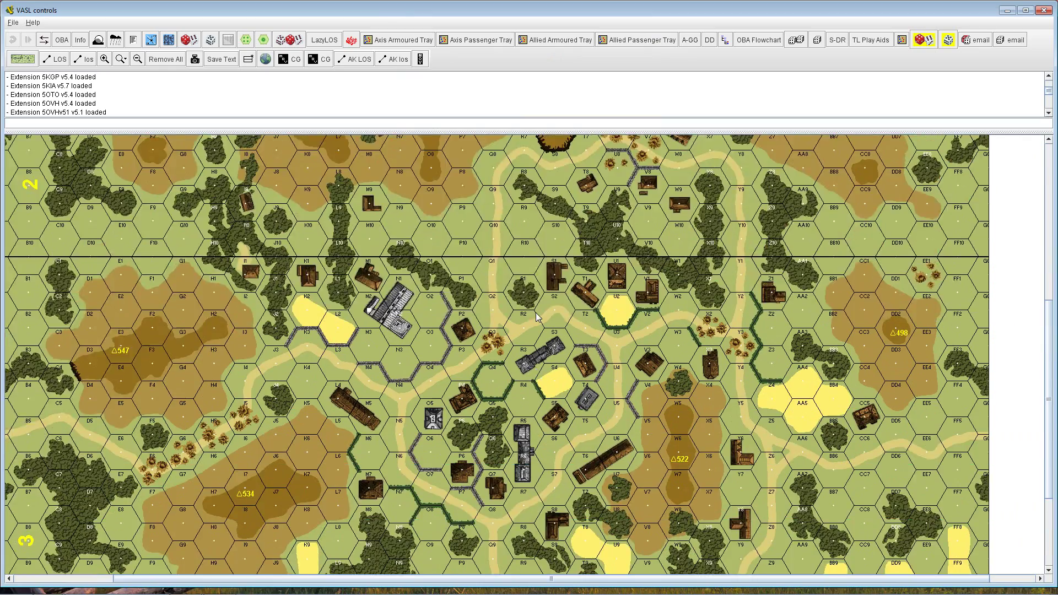
scroll(537, 318, "down", 6)
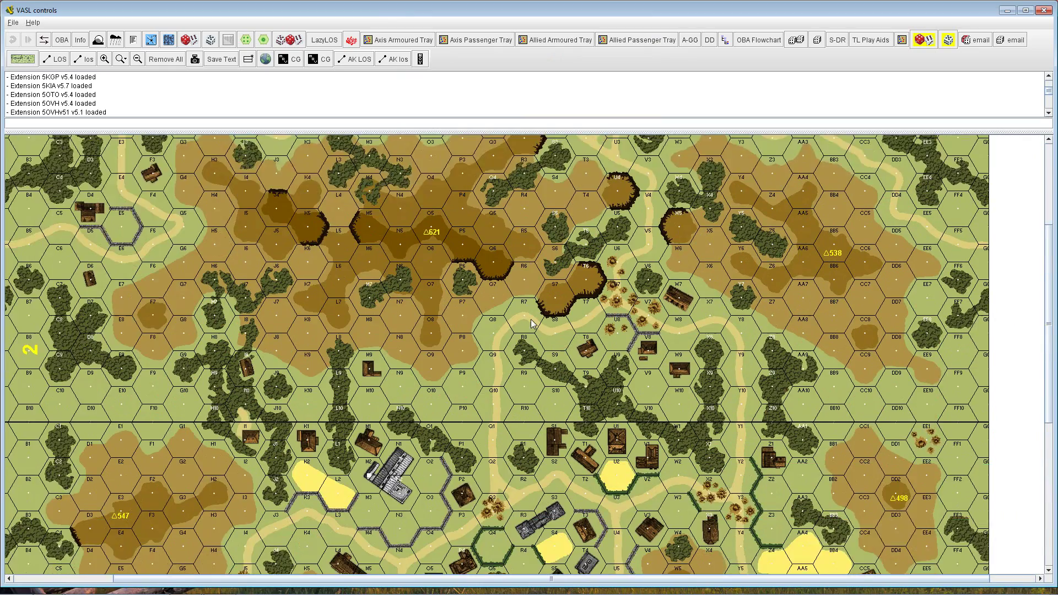
scroll(534, 324, "left", 1)
scroll(532, 324, "up", 3)
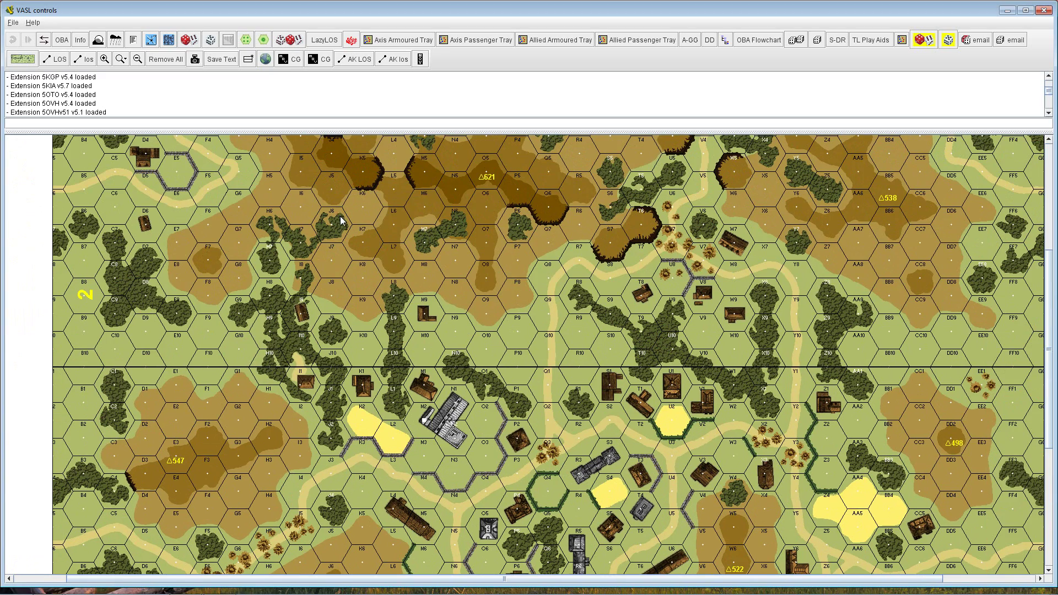
scroll(341, 220, "up", 3)
scroll(341, 221, "left", 1)
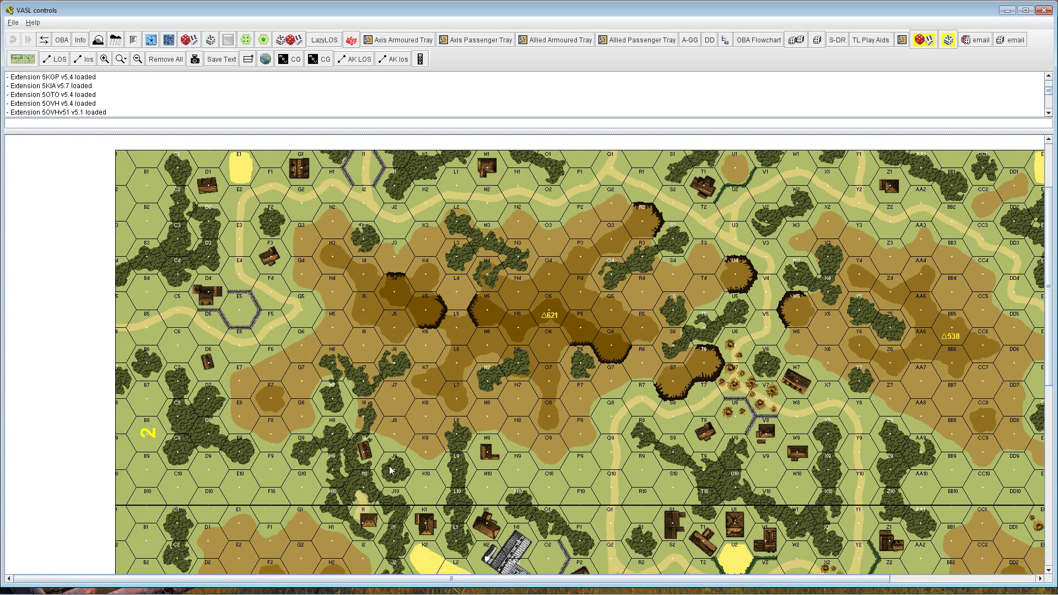
scroll(390, 470, "right", 1)
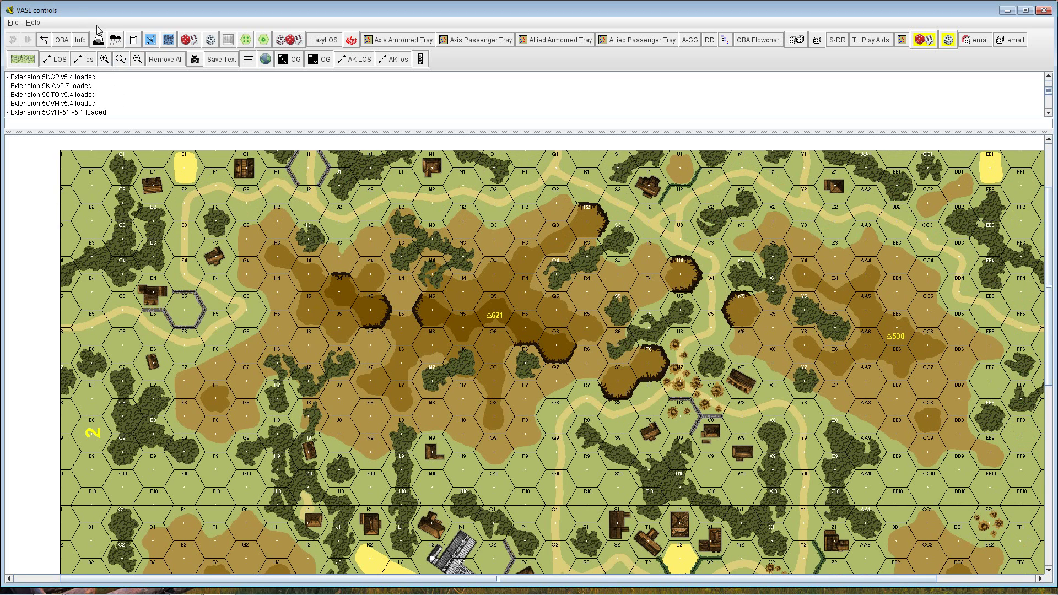
Step: Enlarge the chat area slightly and review the board directory setting in the general preferences
left_click_drag(211, 131, 211, 151)
left_click(14, 23)
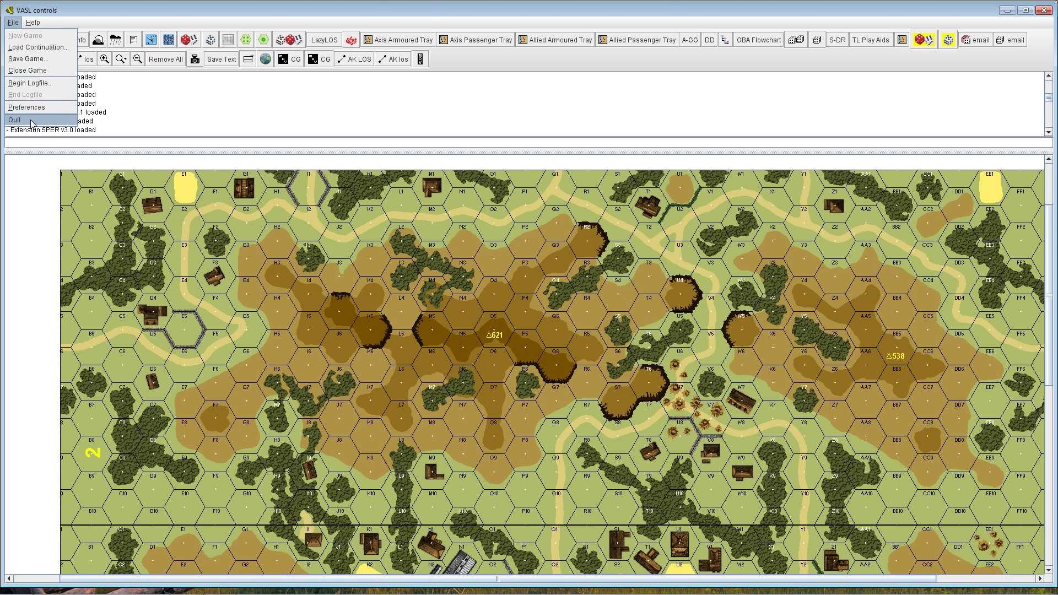
left_click(25, 110)
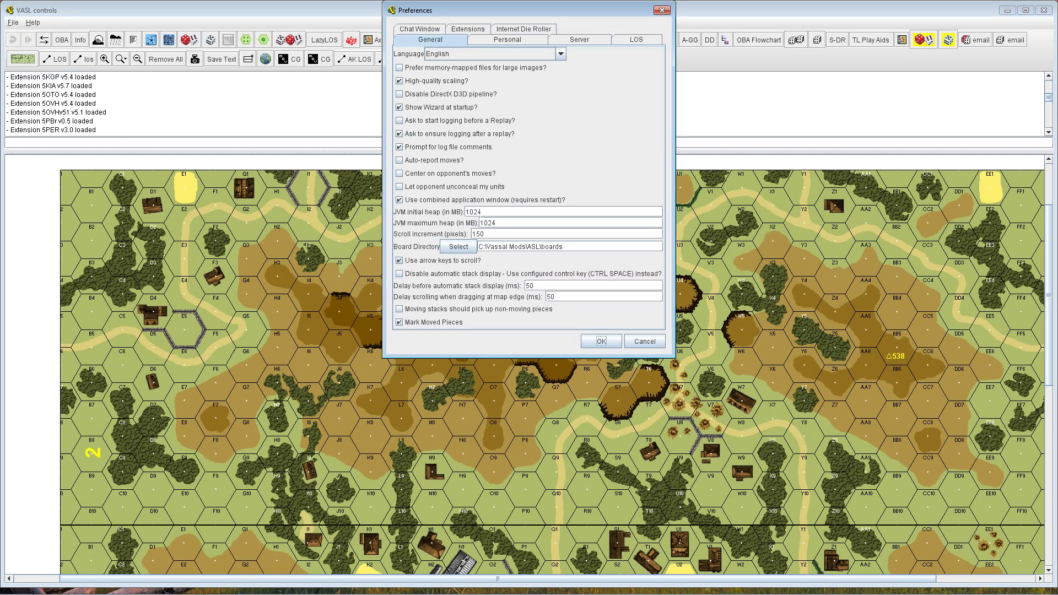
left_click(463, 248)
left_click(601, 341)
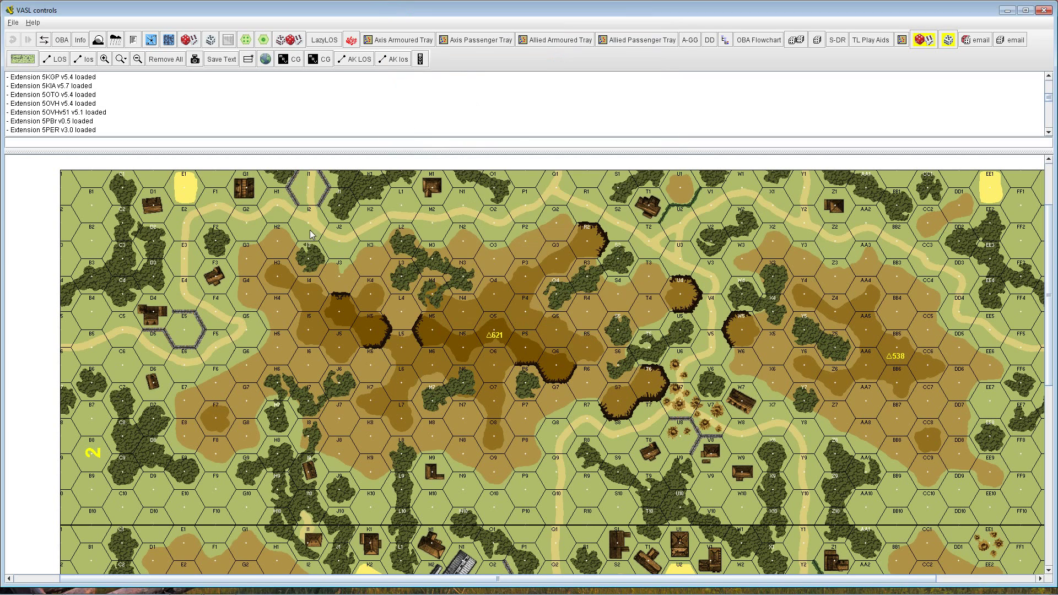
Step: Show the counter palette, widen it, and bring up the Russian squad counters from the Allied order of battle
left_click(150, 43)
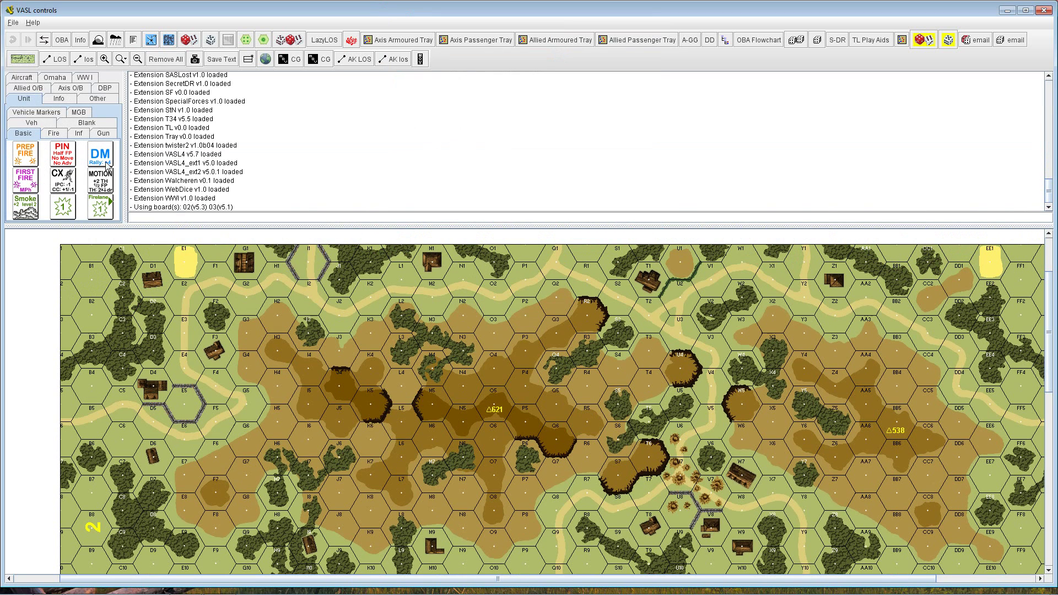
left_click_drag(122, 151, 447, 151)
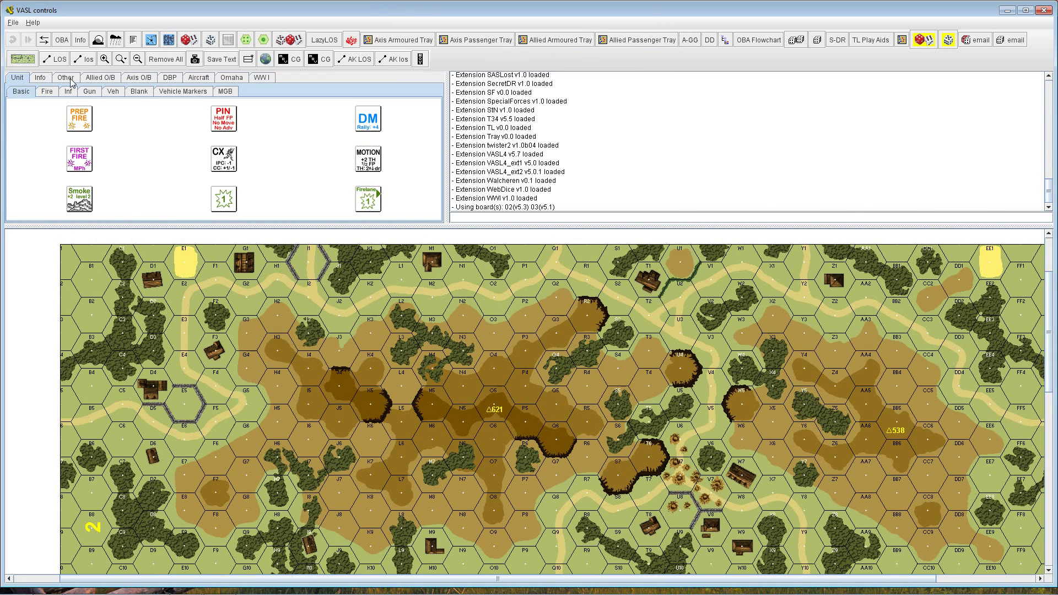
left_click(70, 78)
left_click(96, 79)
left_click(33, 105)
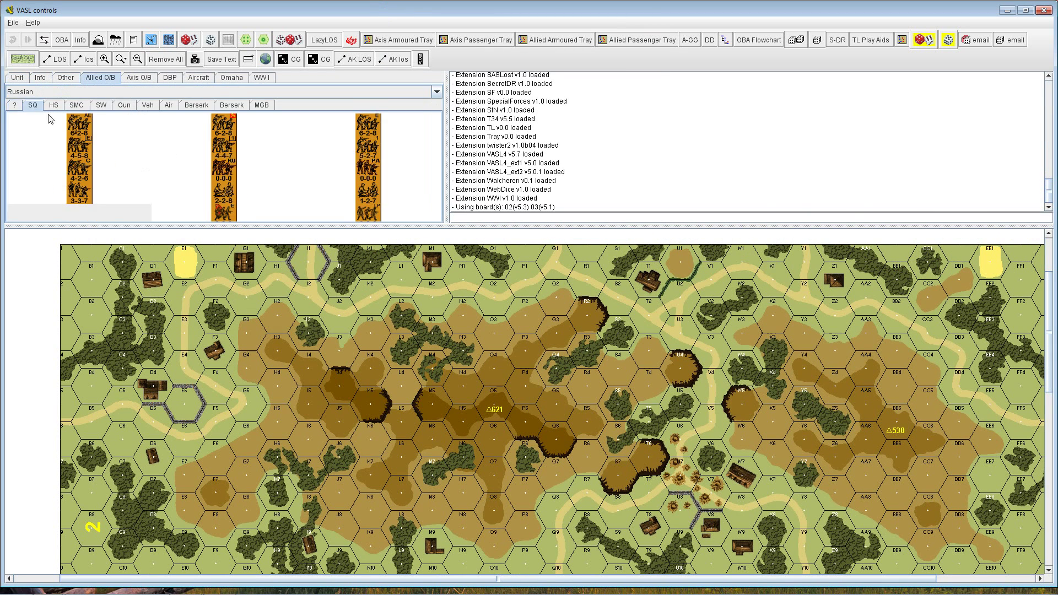
Step: Place a Russian 4-4-7 squad in hex H2 of board 2 and clone it into a stack of six
left_click_drag(224, 149, 268, 275)
key("ctrl+c")
key("ctrl+c")
key("ctrl+c")
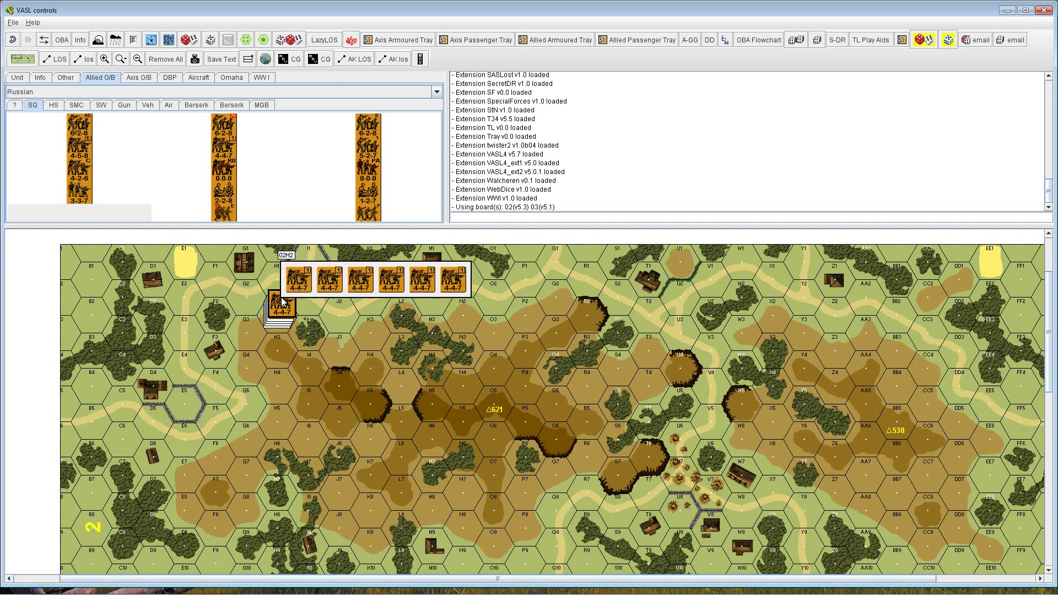
Step: Place another Russian 4-4-7 squad in hex G4 and clone it into a stack of eight
left_click_drag(226, 156, 245, 369)
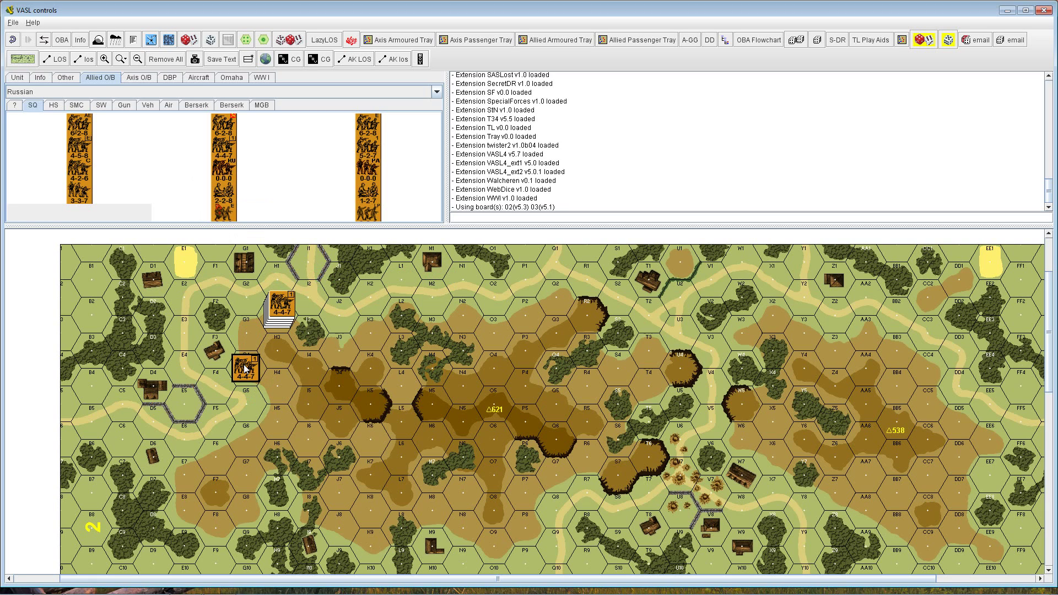
key("ctrl+c")
key("ctrl+c")
key("ctrl+c")
key("ctrl+c")
key("ctrl+c")
key("ctrl+c")
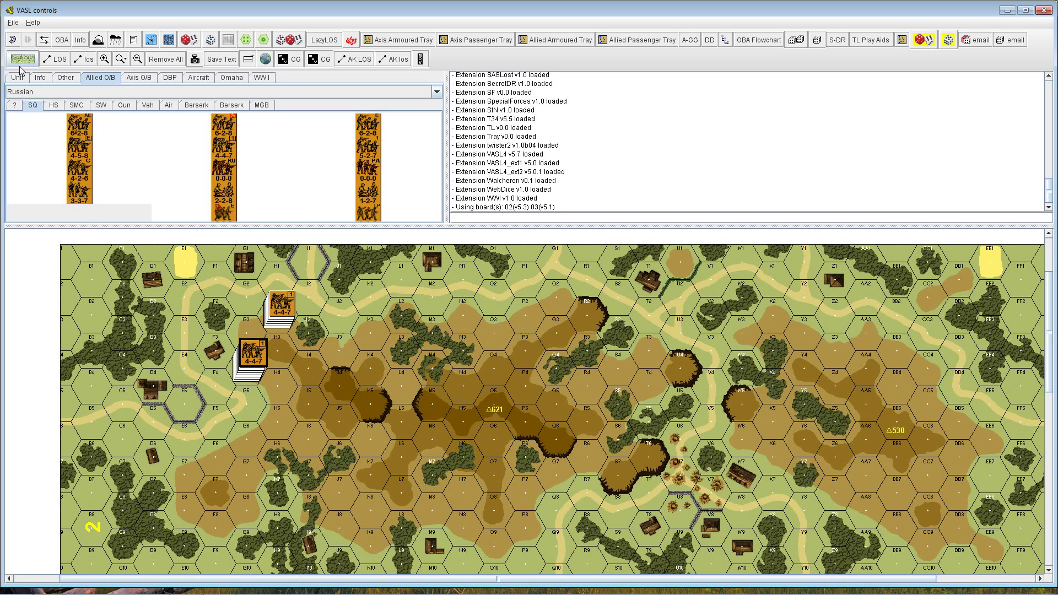
Step: Check the automatic stack display delay in the general preferences and preview the stack in hex G4
left_click(16, 23)
left_click(34, 109)
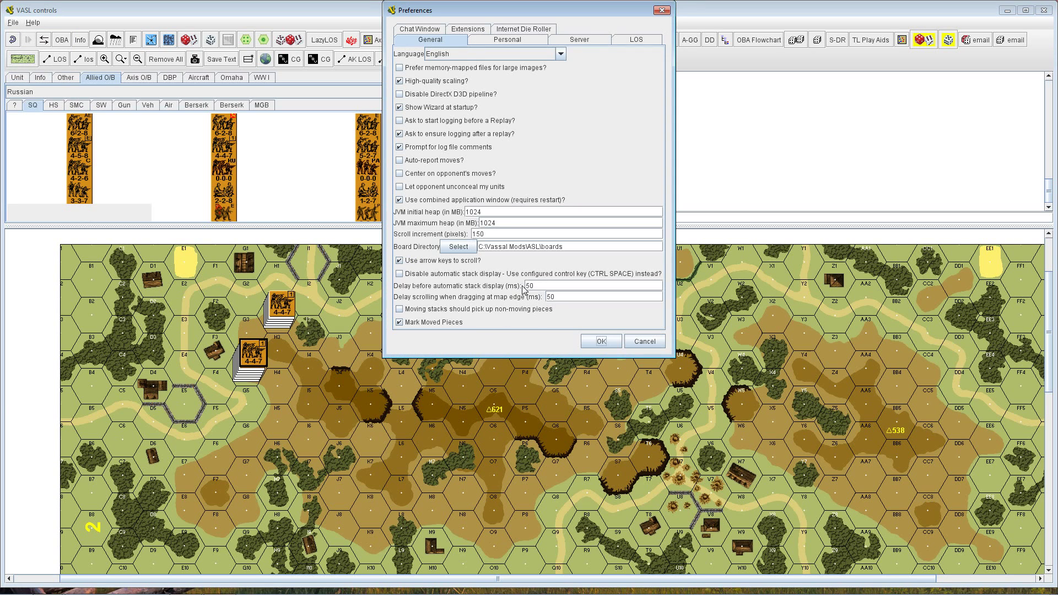
left_click(601, 341)
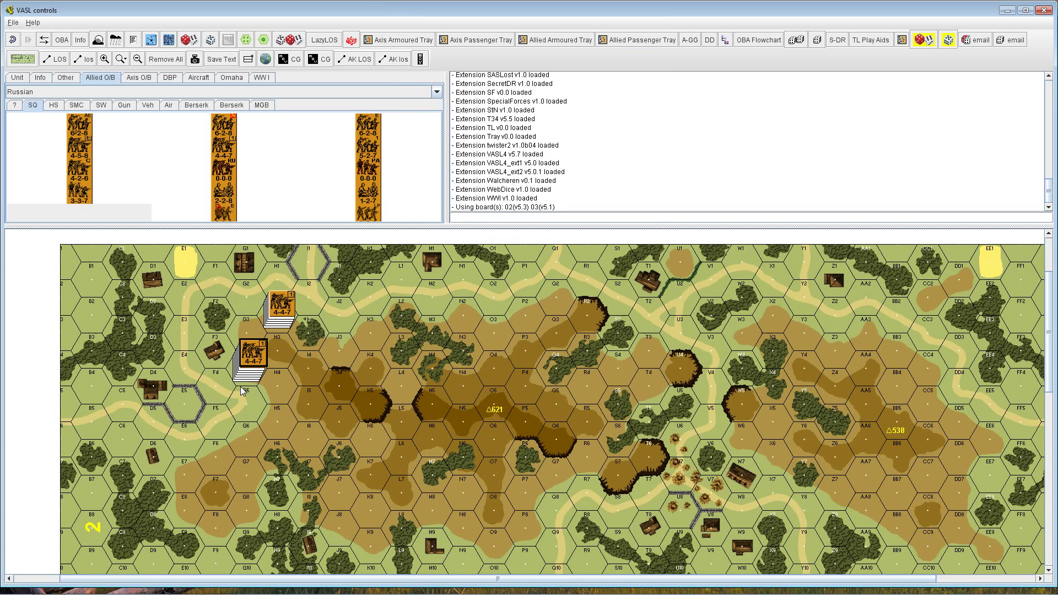
mouse_move(246, 375)
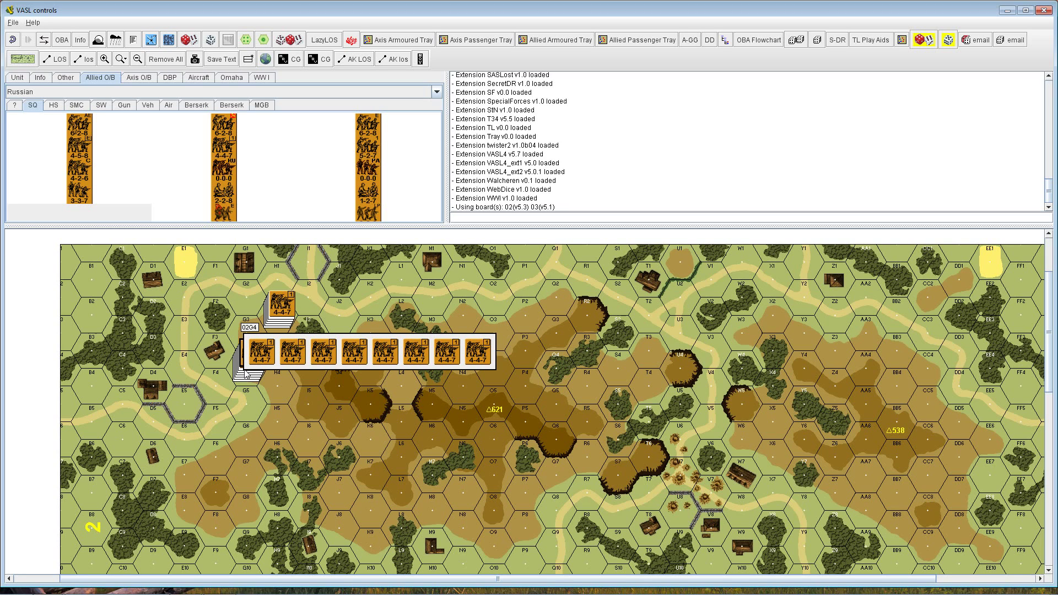
left_click(246, 375)
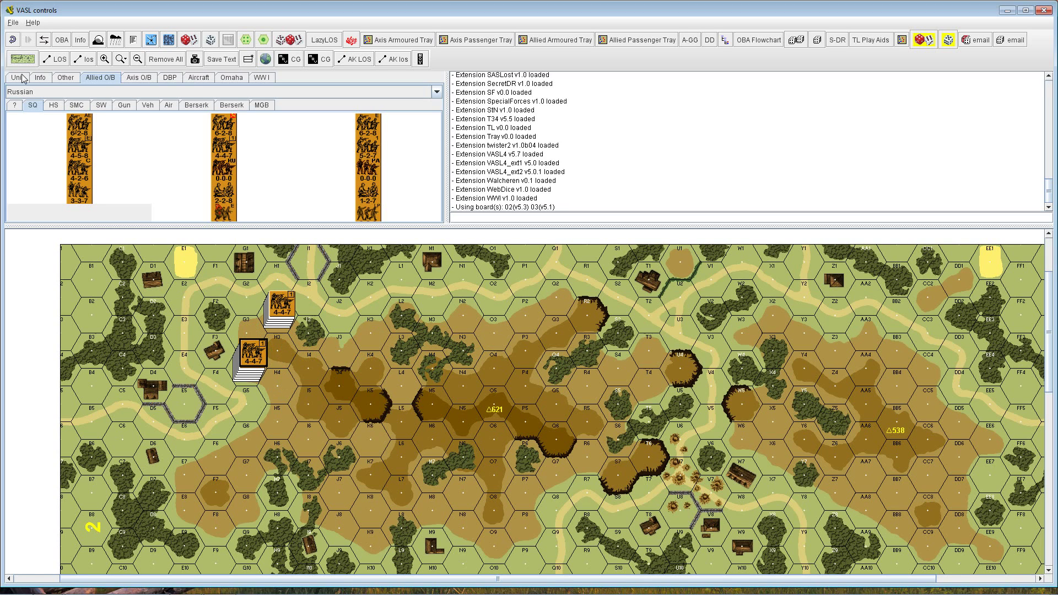
Step: Set the automatic stack display delay and the map-edge scrolling delay to 500 ms, and test the display on both stacks
left_click(12, 23)
left_click(35, 110)
double_click(529, 287)
type("500")
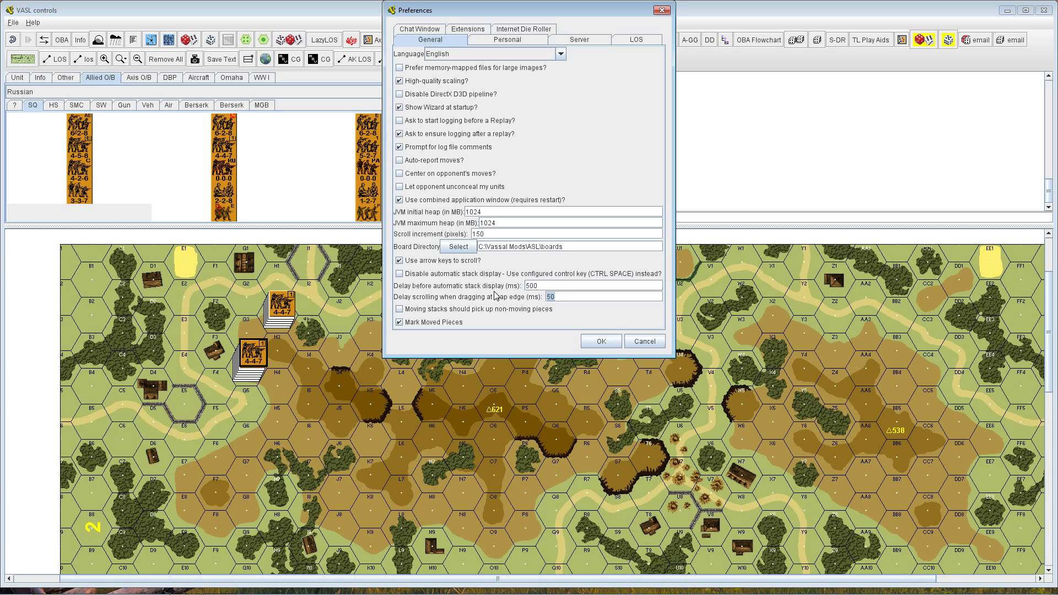
left_click(600, 341)
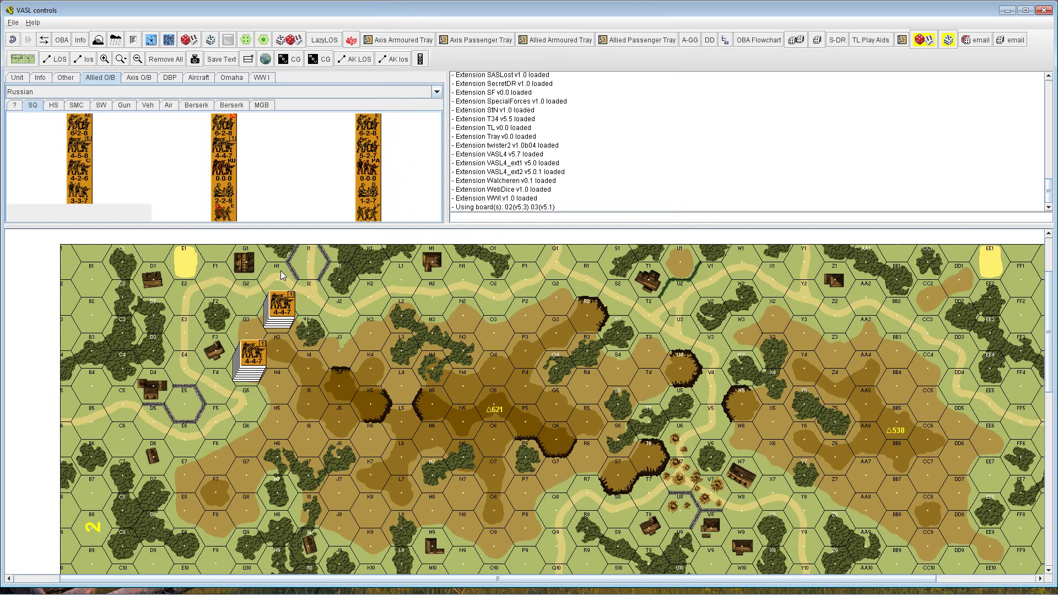
mouse_move(283, 309)
mouse_move(248, 365)
Step: Disable automatic stack display in the general preferences so the configured control key is used instead
left_click(12, 23)
left_click(21, 108)
left_click(399, 274)
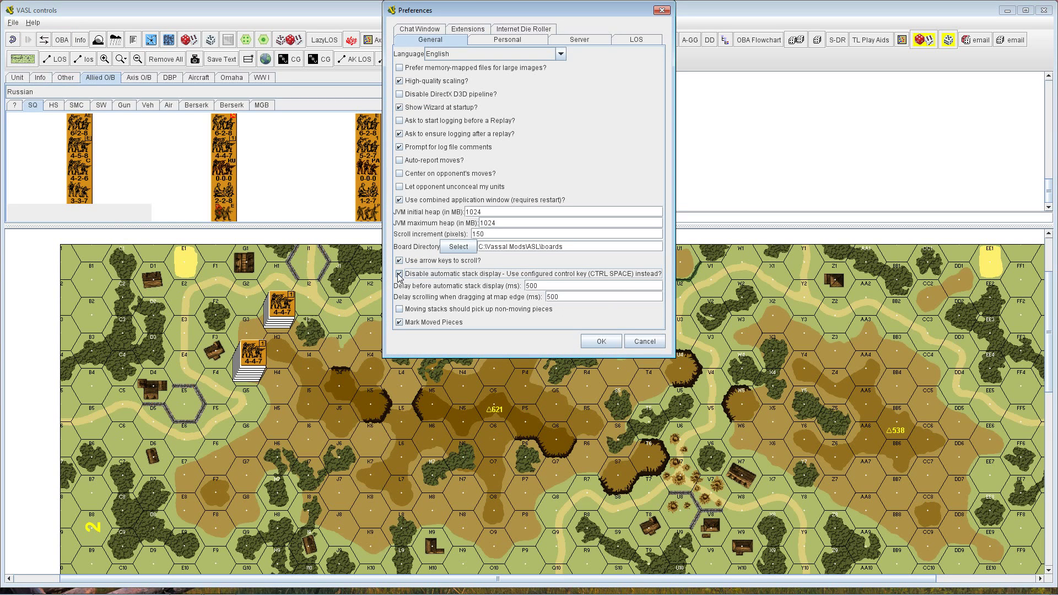
left_click(590, 344)
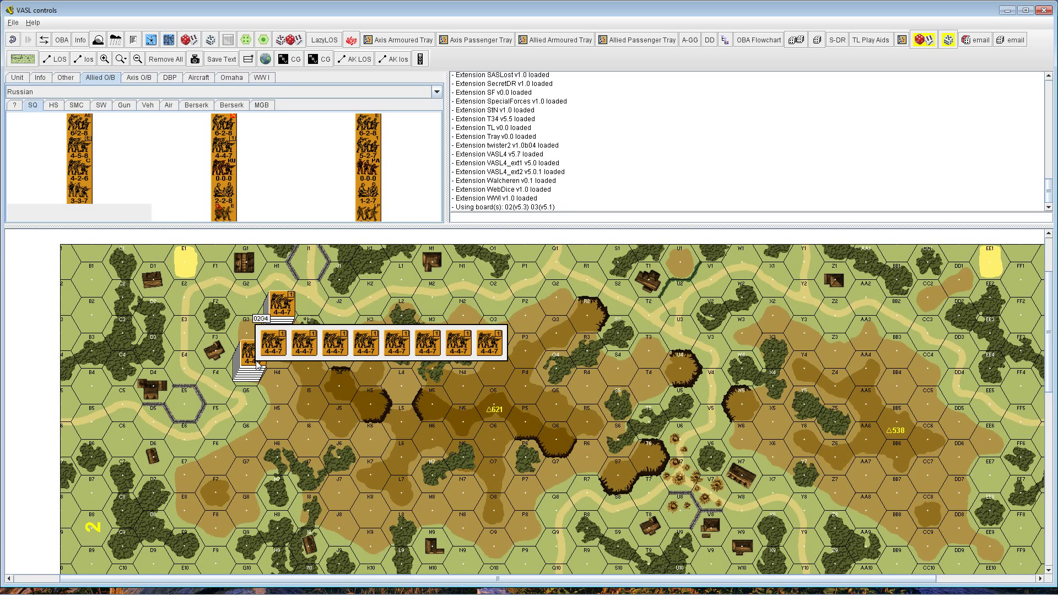
Step: Expand the squad stack in hex H2 and move one 4-4-7 squad from it to hex J2
double_click(281, 312)
left_click_drag(293, 296, 337, 313)
double_click(312, 252)
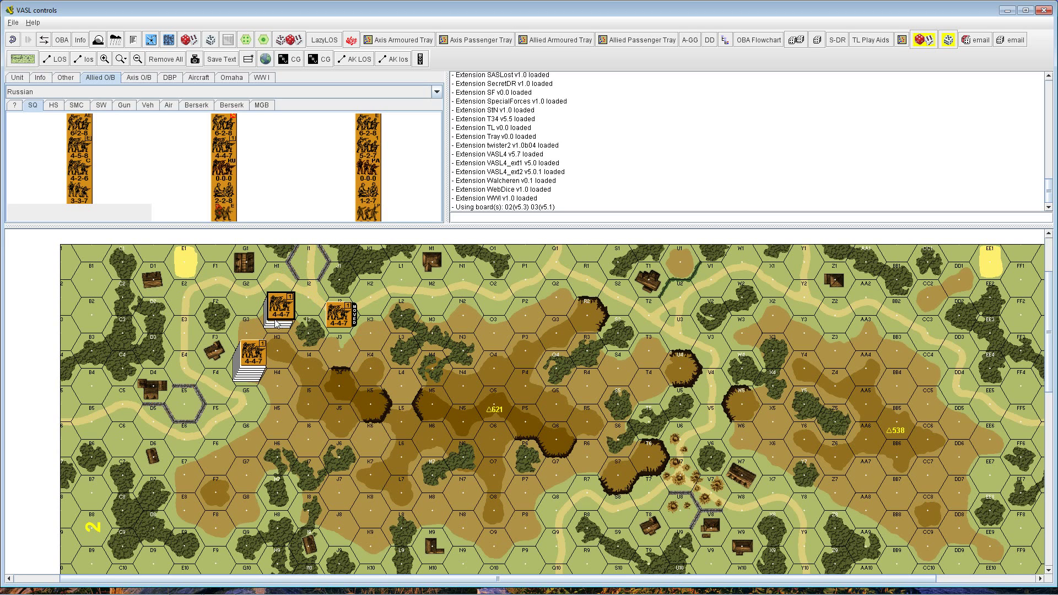
left_click(352, 329)
mouse_move(281, 321)
Step: Turn automatic stack display back on in the general preferences
left_click(14, 23)
left_click(34, 107)
left_click(399, 274)
left_click(400, 275)
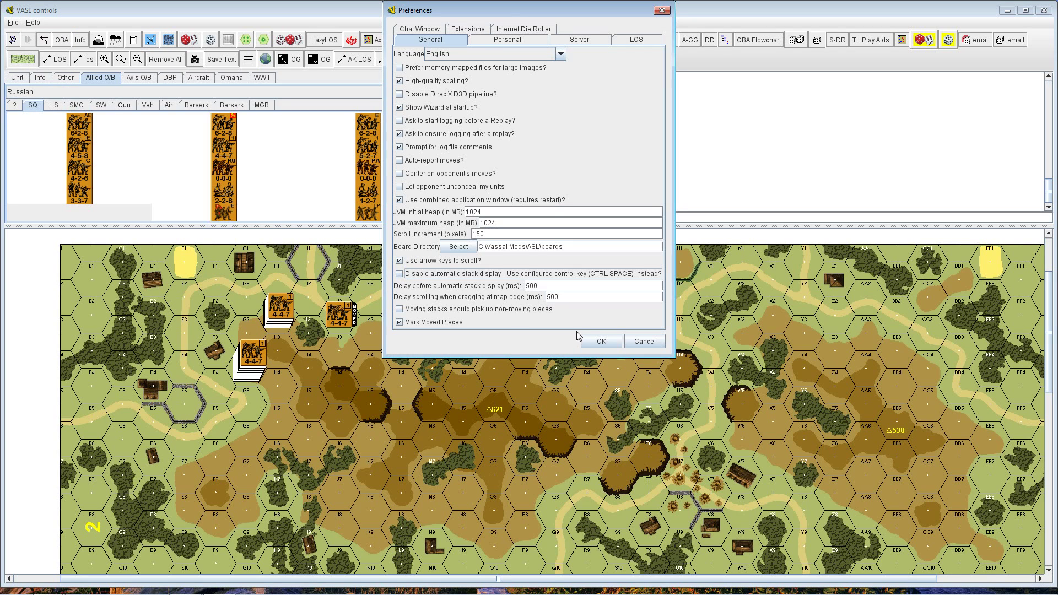
Step: Review the personal details, server type and line-of-sight options in the preferences
left_click_drag(510, 11, 521, 104)
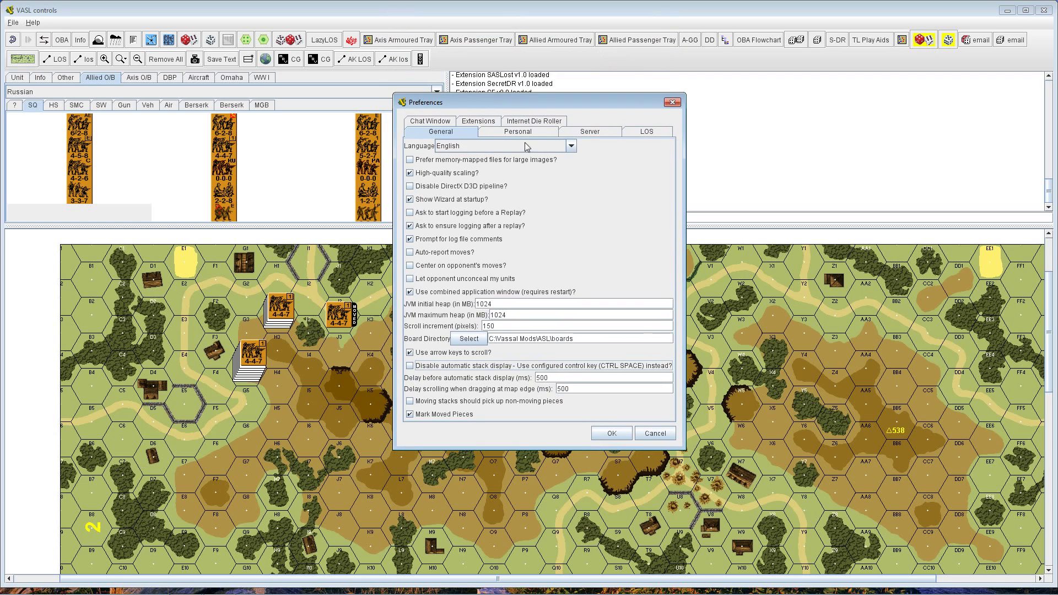
left_click(518, 134)
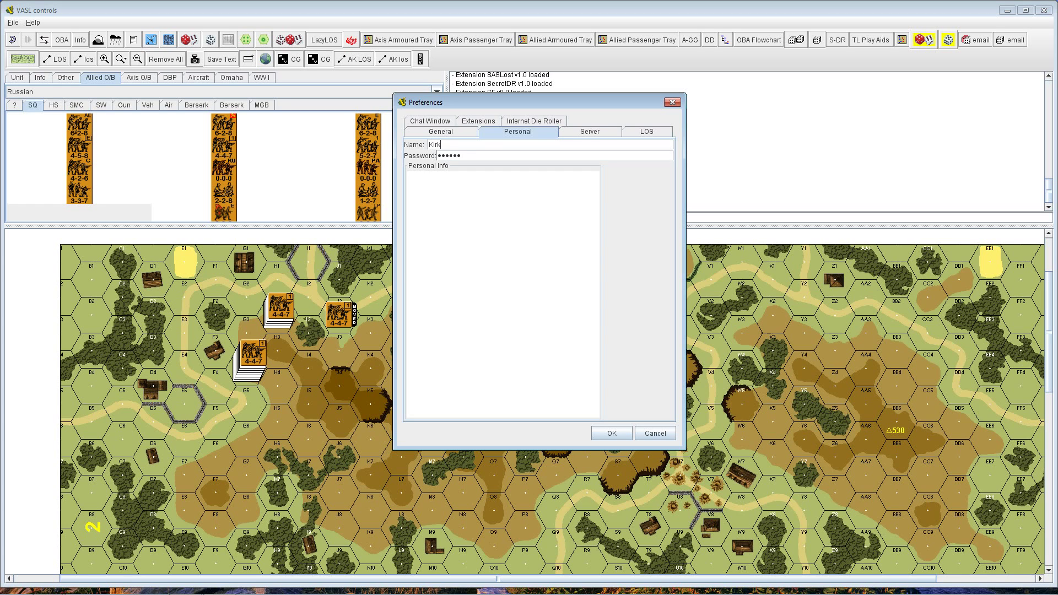
left_click_drag(463, 156, 433, 156)
left_click(408, 176)
left_click(579, 136)
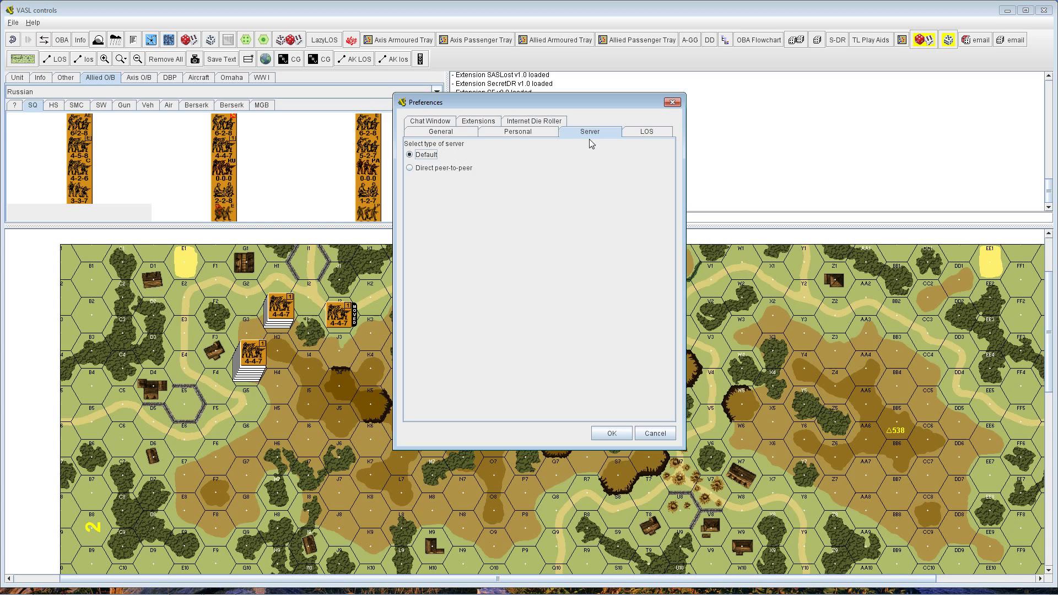
left_click(639, 135)
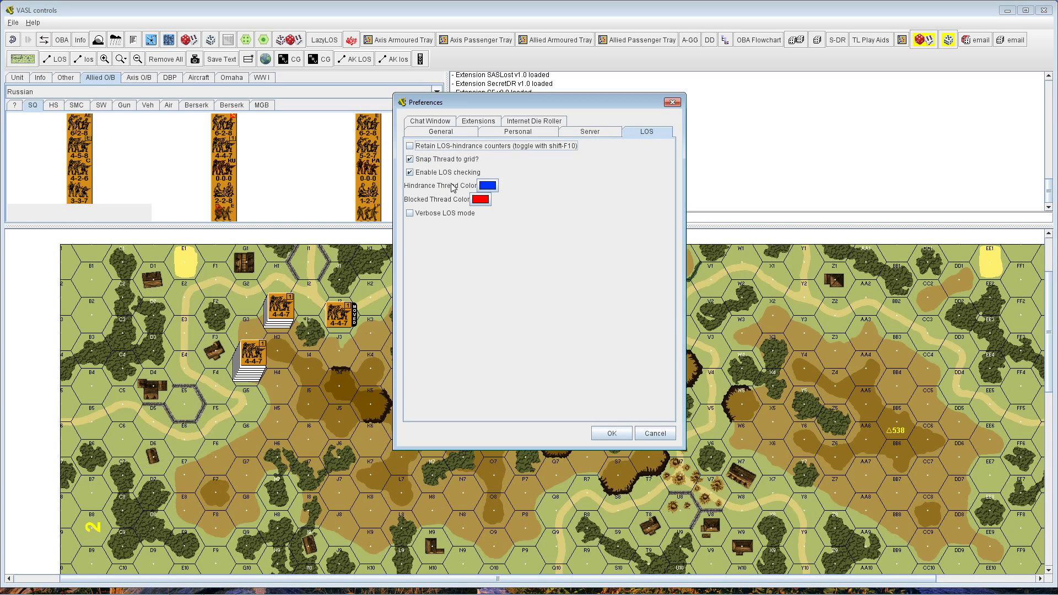
left_click(609, 434)
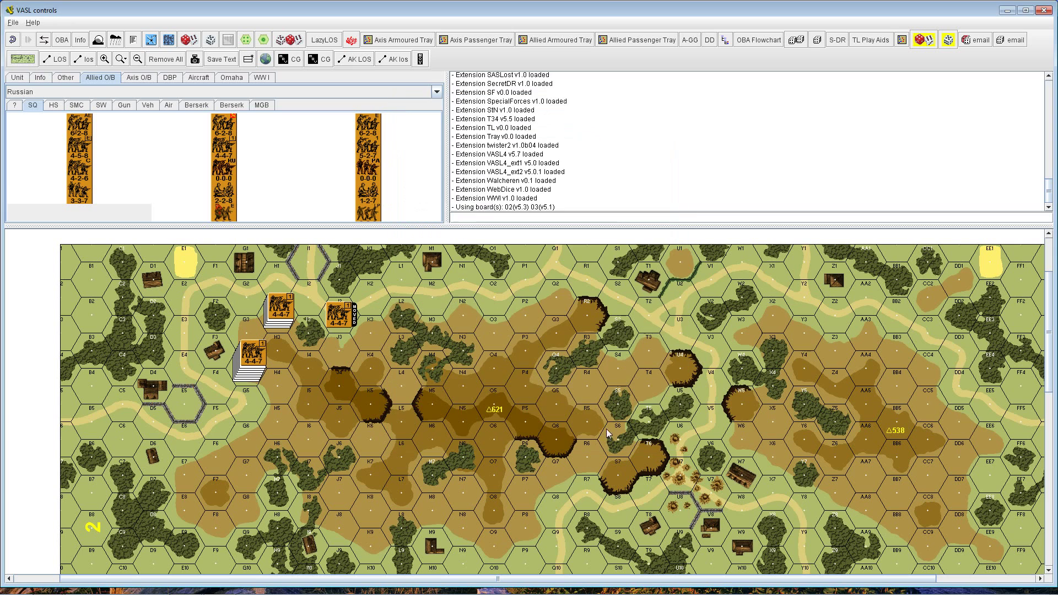
Step: Check the line of sight on board 2 from hex H1 to K3 and from H1 to E6
left_click(165, 59)
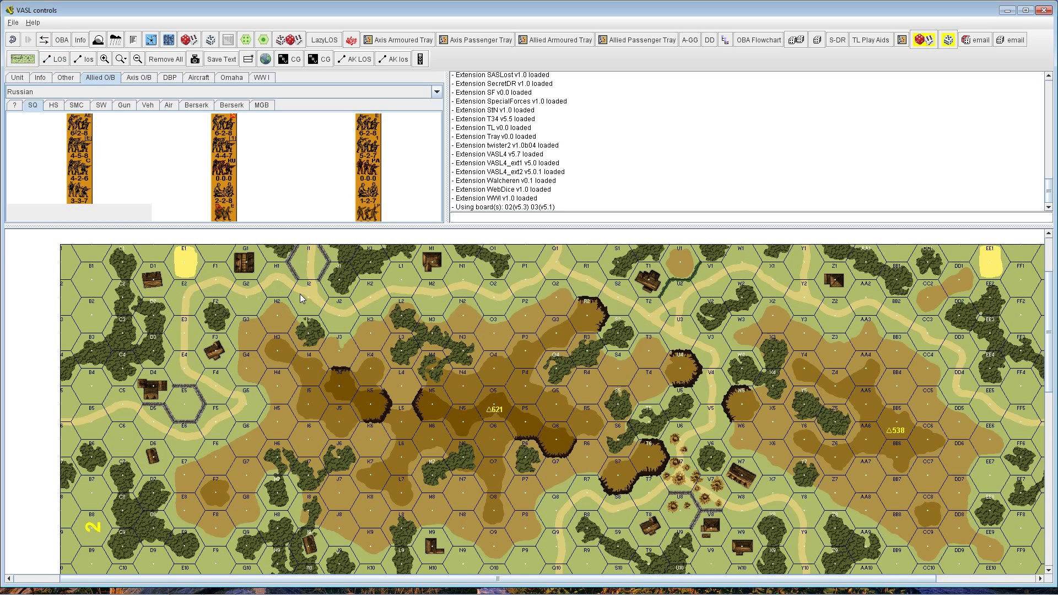
left_click_drag(372, 336, 372, 341)
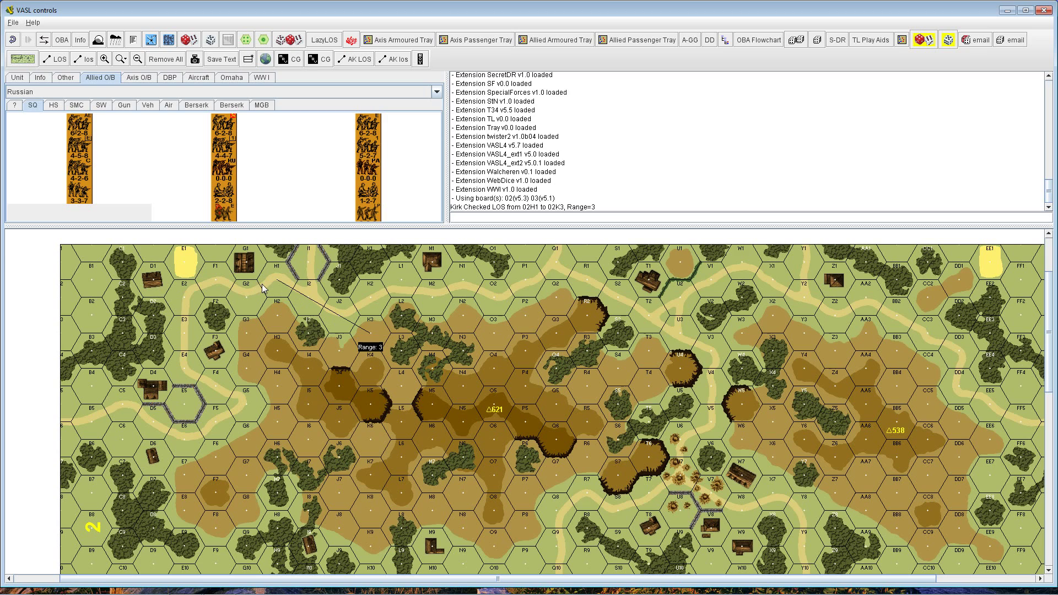
left_click_drag(277, 281, 187, 457)
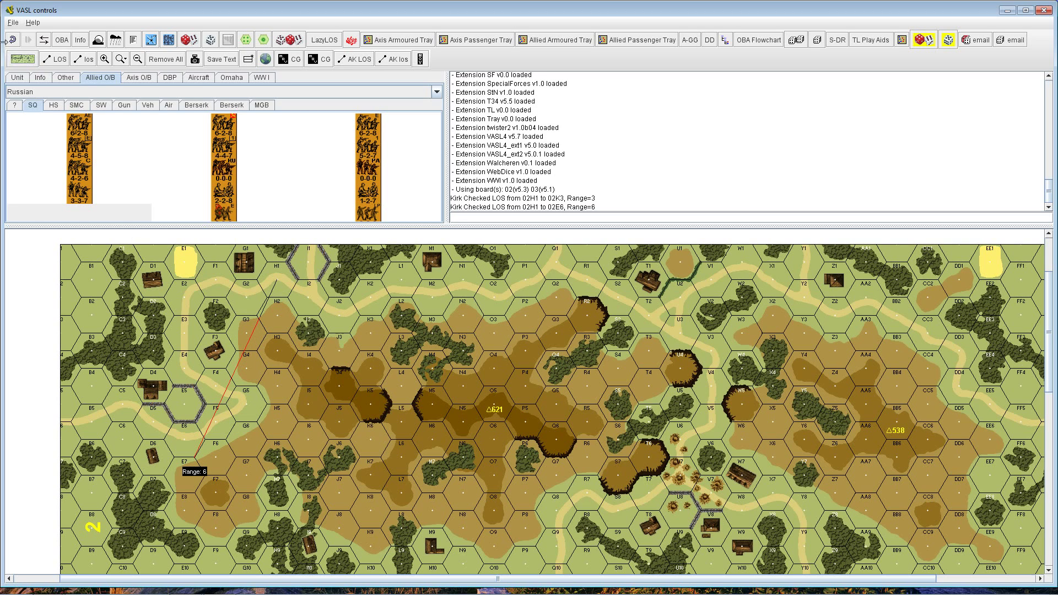
Step: Review the LOS thread preferences and check the line of sight from hex GG1 to BB0 on board 2
left_click(12, 23)
left_click(47, 108)
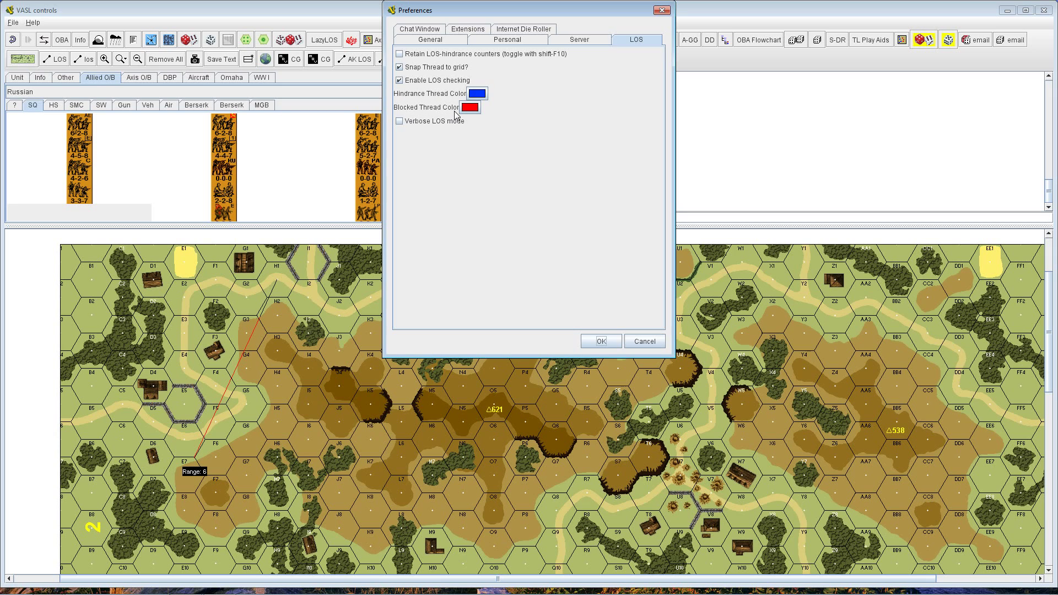
left_click(601, 343)
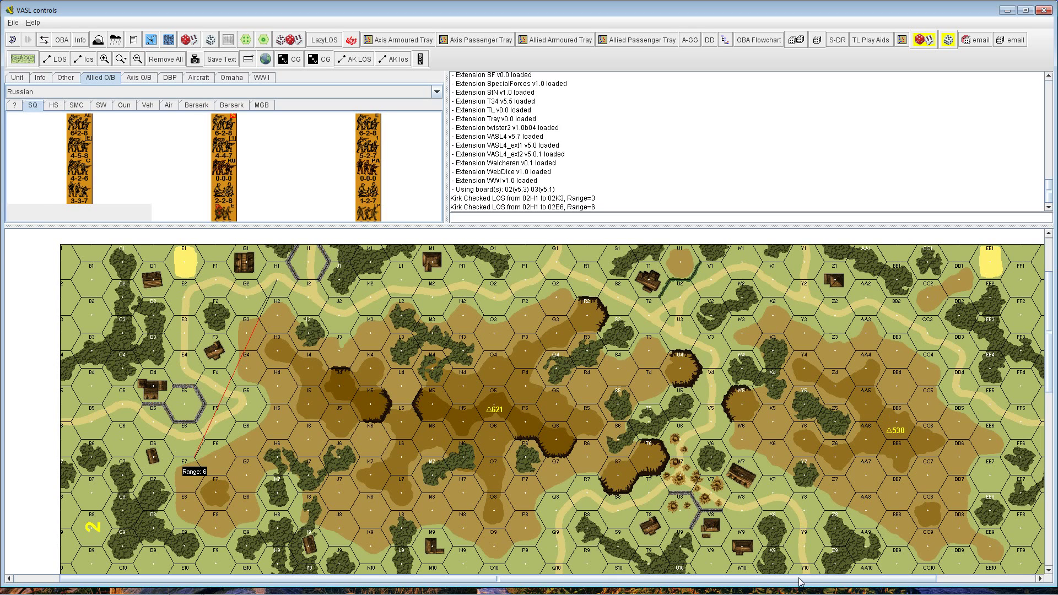
left_click_drag(801, 582, 892, 582)
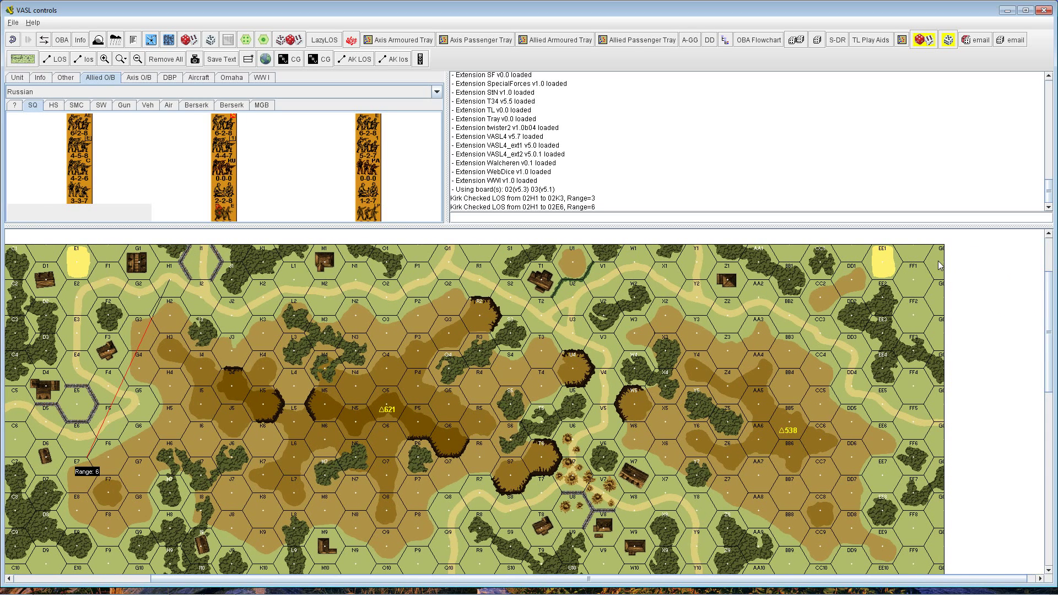
left_click_drag(942, 265, 798, 265)
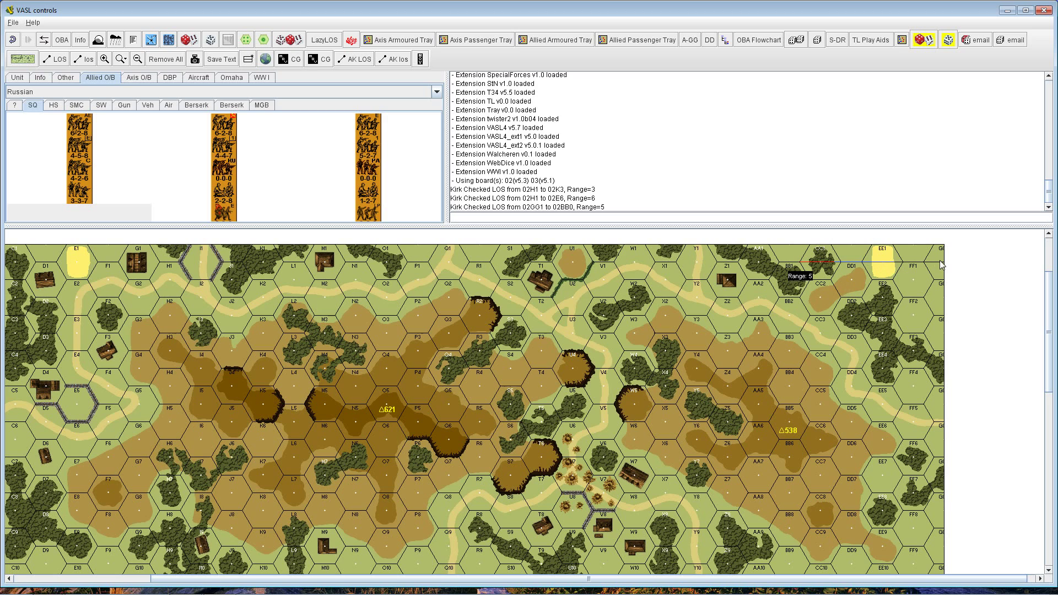
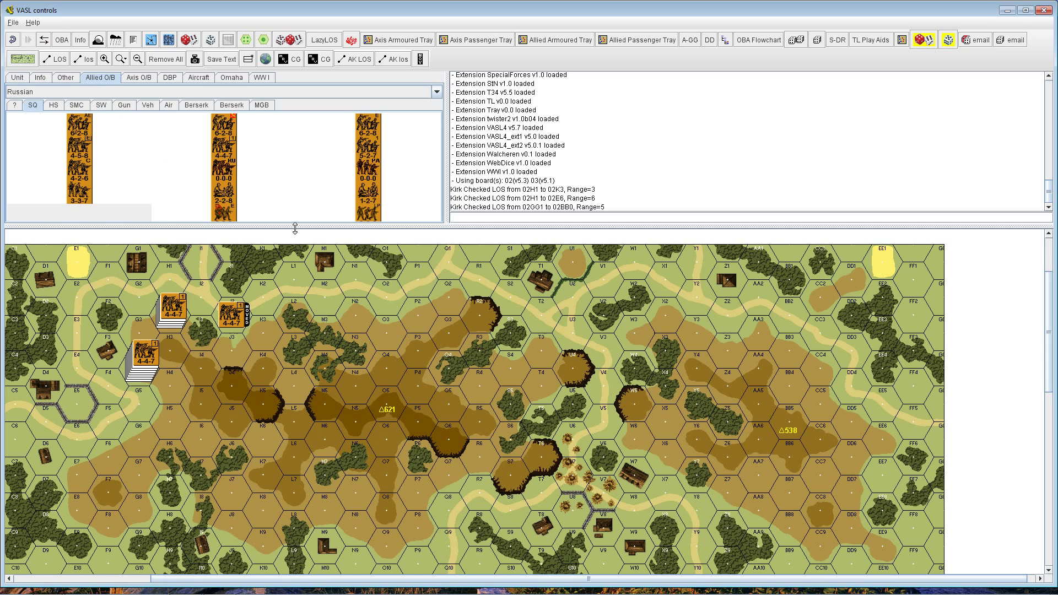
Step: Review the General, Personal, Server and LOS preferences, ending on the chat window settings
left_click_drag(294, 224, 294, 218)
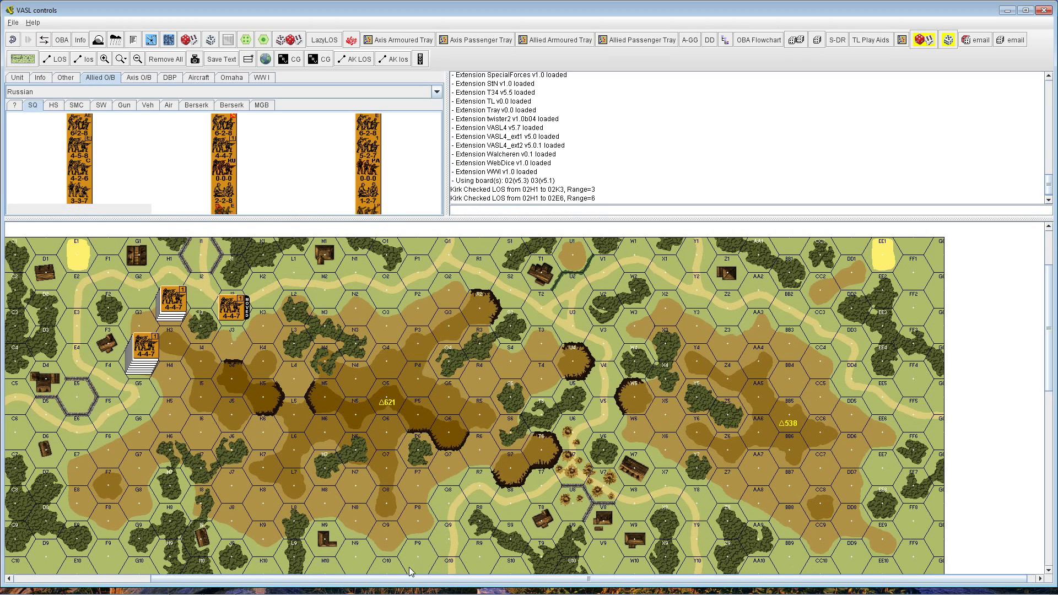
mouse_move(1049, 362)
left_mouse_down()
mouse_move(1049, 428)
mouse_move(1049, 373)
left_mouse_up()
left_click(11, 22)
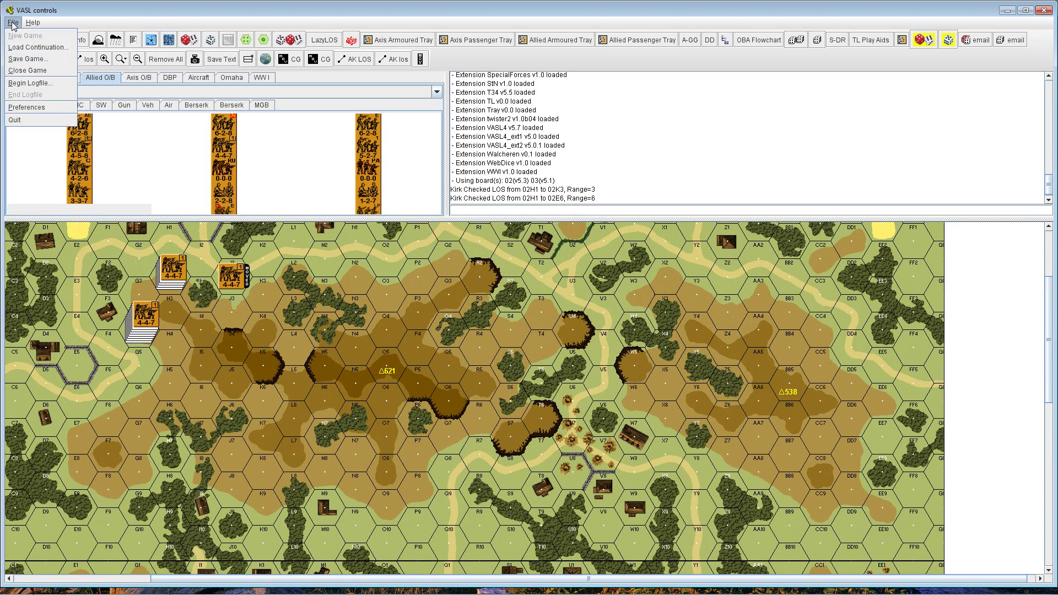
left_click(25, 108)
left_click(420, 40)
left_click(506, 40)
left_click(577, 40)
left_click(636, 39)
left_click(411, 29)
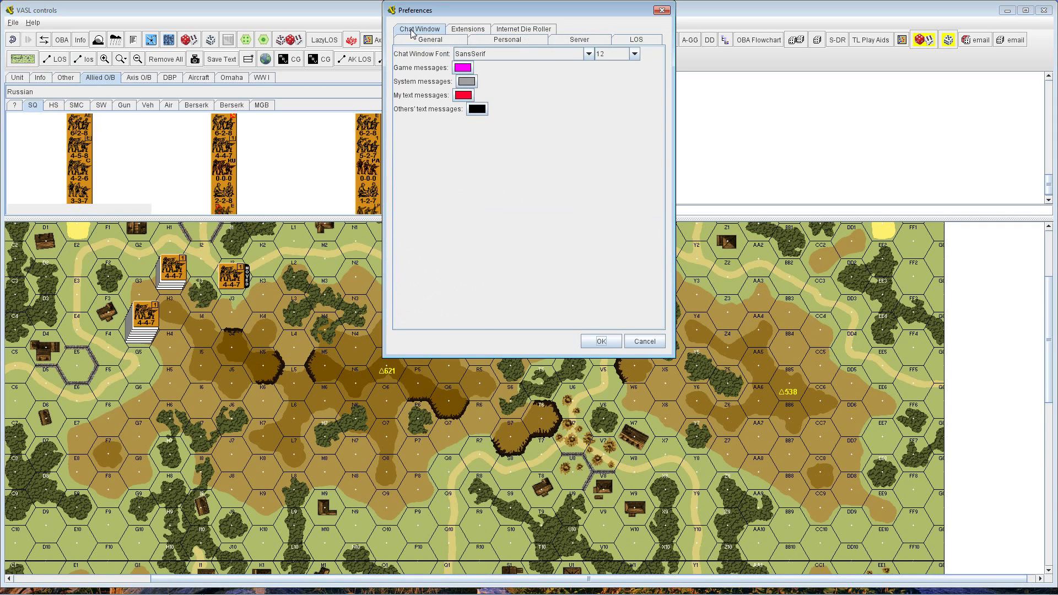
Step: Set the chat window font to Gisha with a size of 18 in the preferences
left_click(556, 55)
scroll(553, 107, "up", 15)
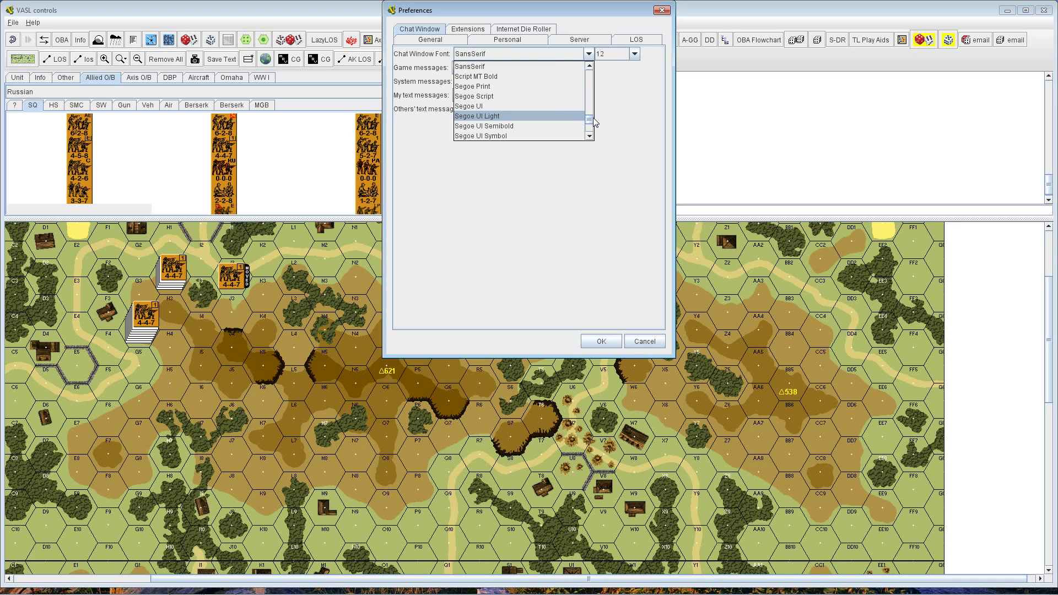
left_click(551, 96)
left_click(635, 54)
left_click(615, 116)
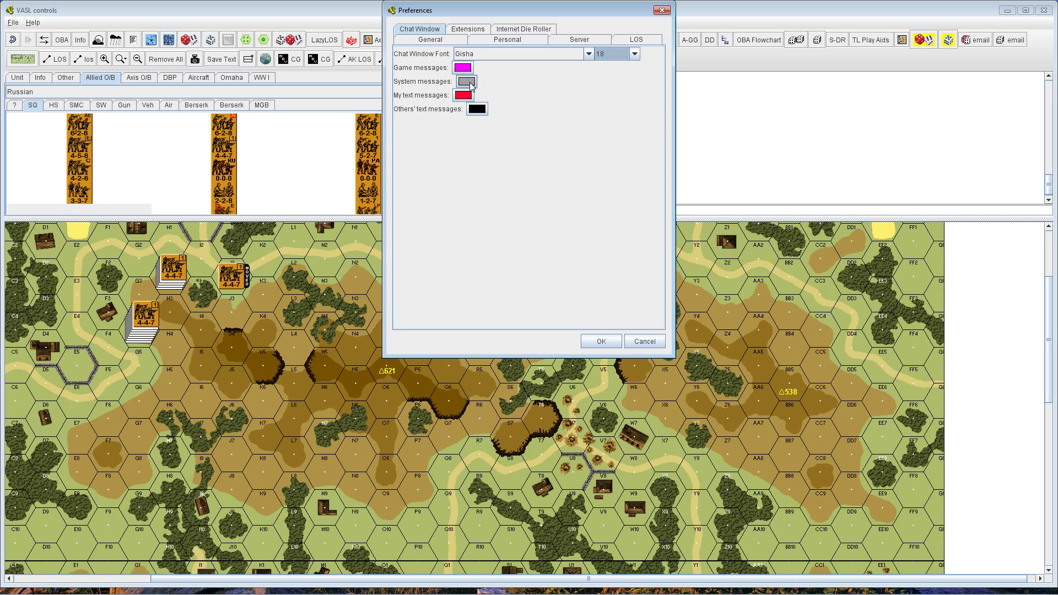
Step: Set the colour of others' text messages to bright green and apply the chat window preferences
left_click(481, 113)
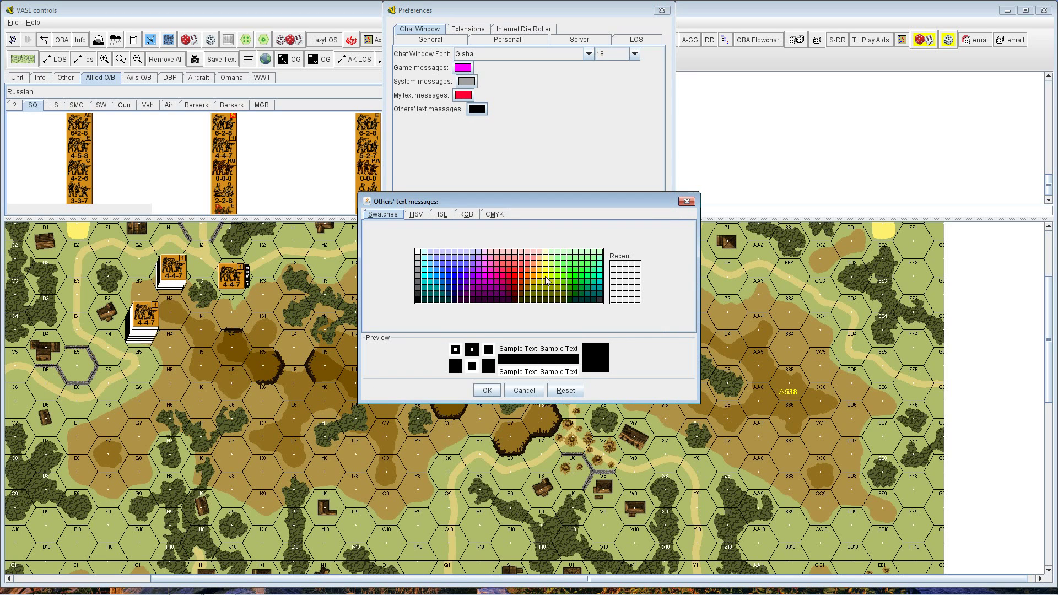
left_click(547, 280)
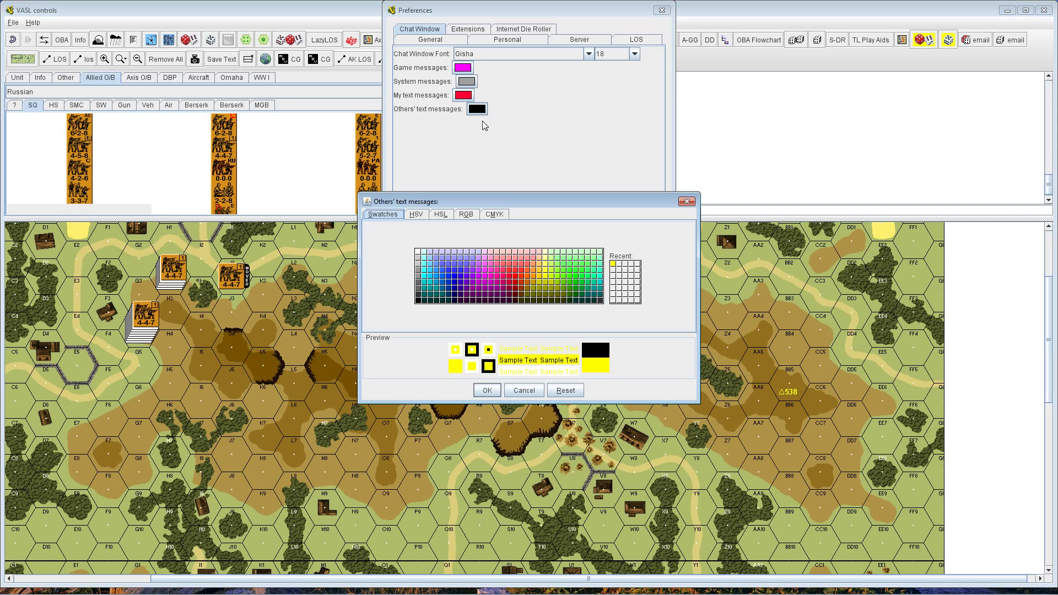
left_click(570, 274)
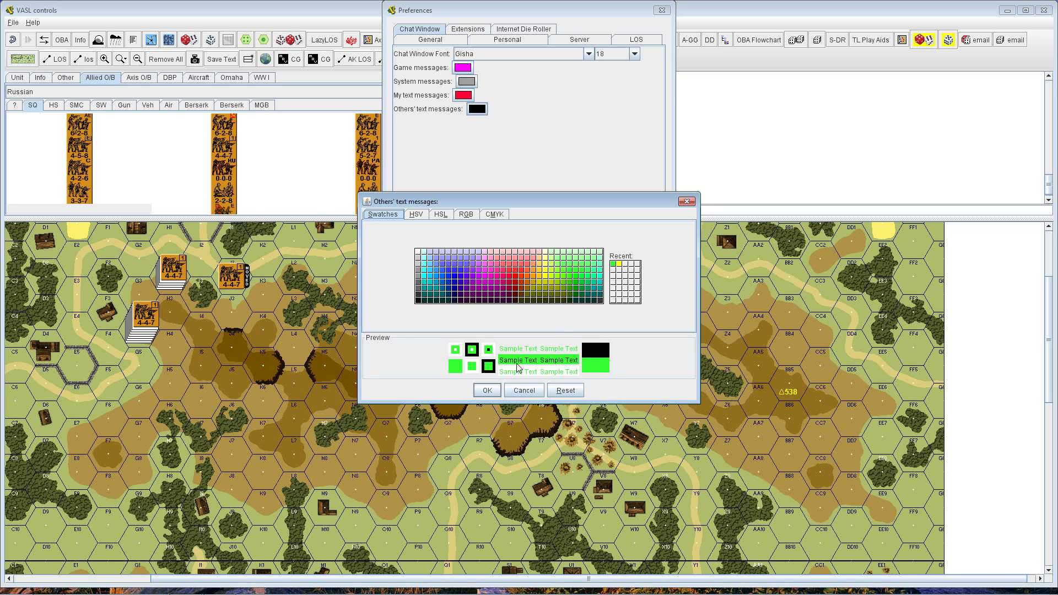
left_click(487, 390)
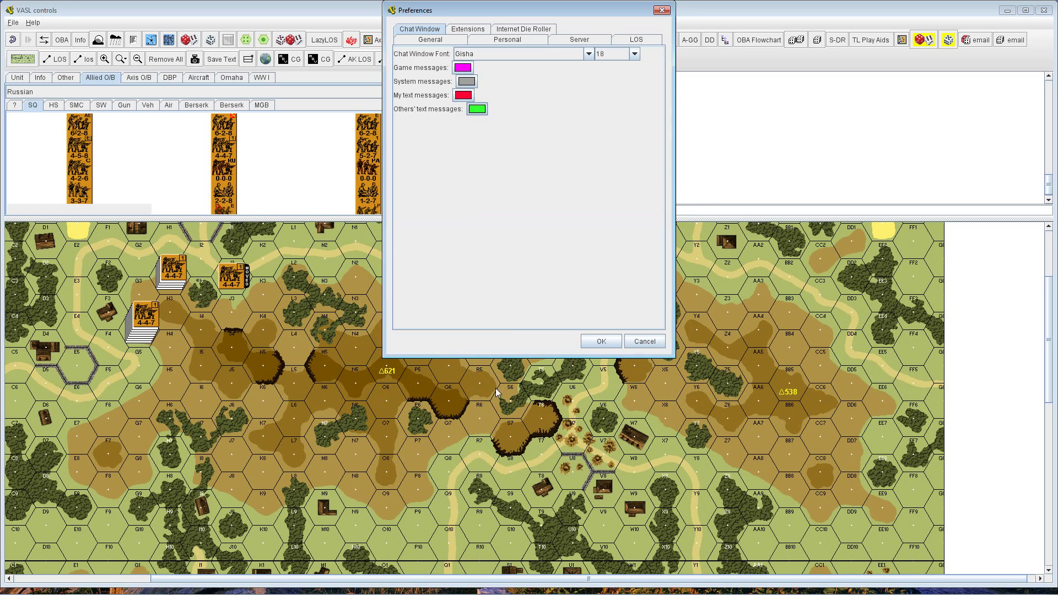
left_click(601, 339)
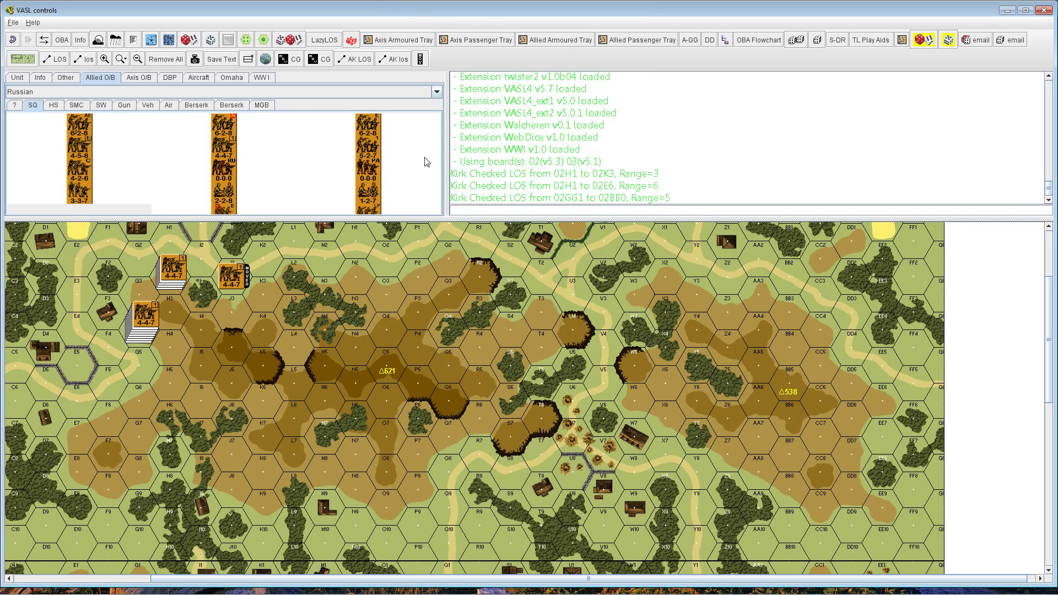
Step: Set others' text messages to pale yellow and the chat font size to 11, and apply the preferences
left_click(14, 23)
left_click(43, 108)
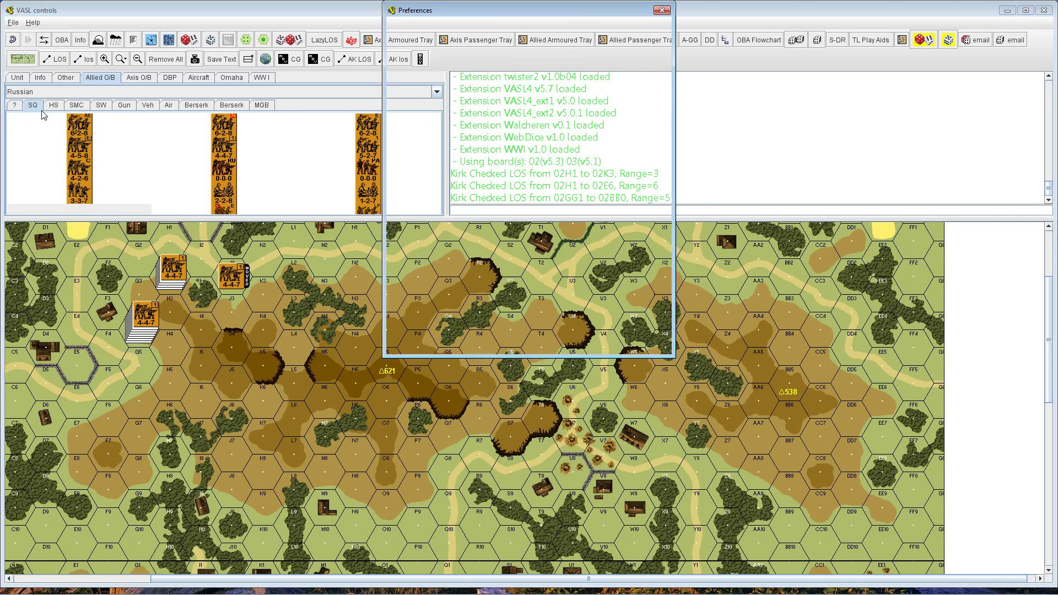
left_click(477, 109)
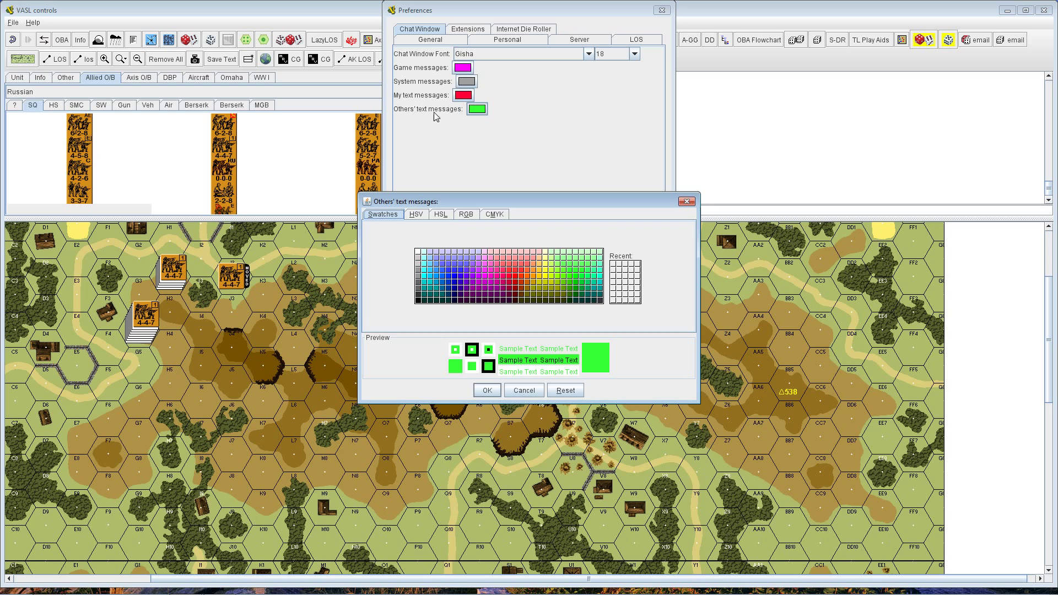
left_click(547, 257)
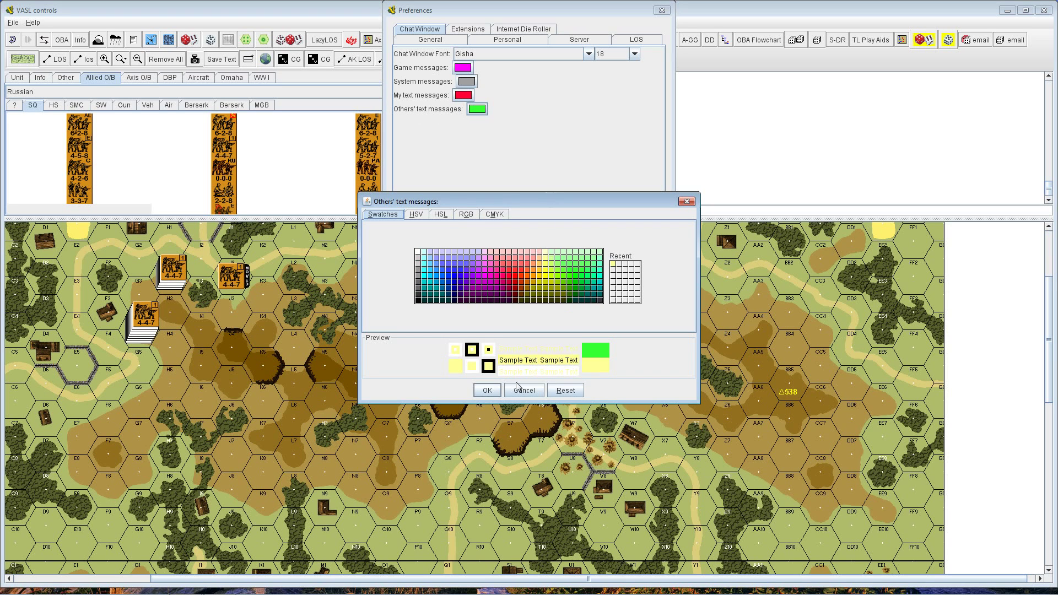
left_click(487, 391)
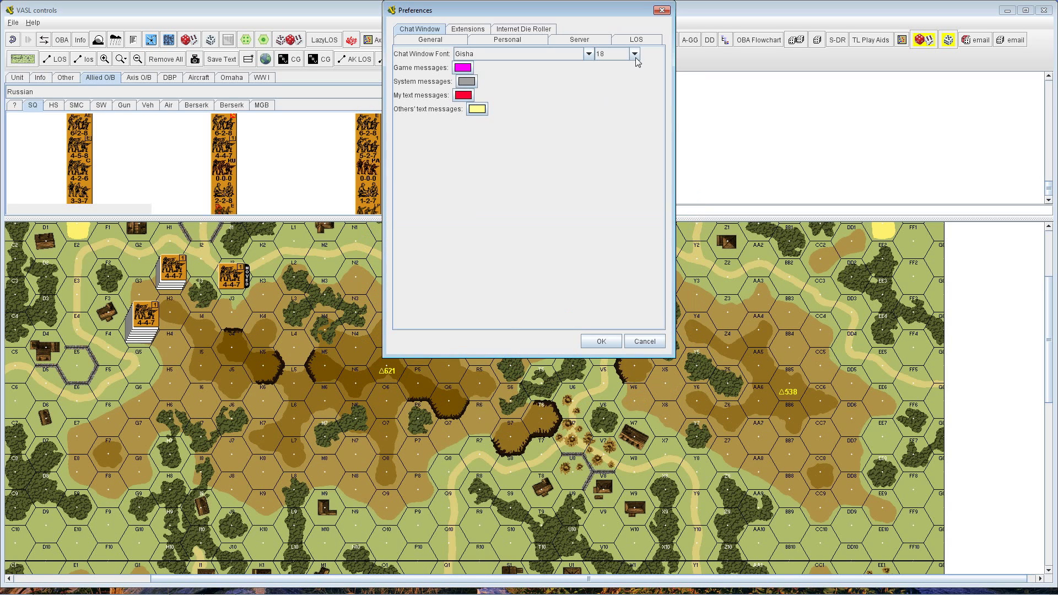
left_click(634, 54)
left_click(609, 86)
left_click(601, 341)
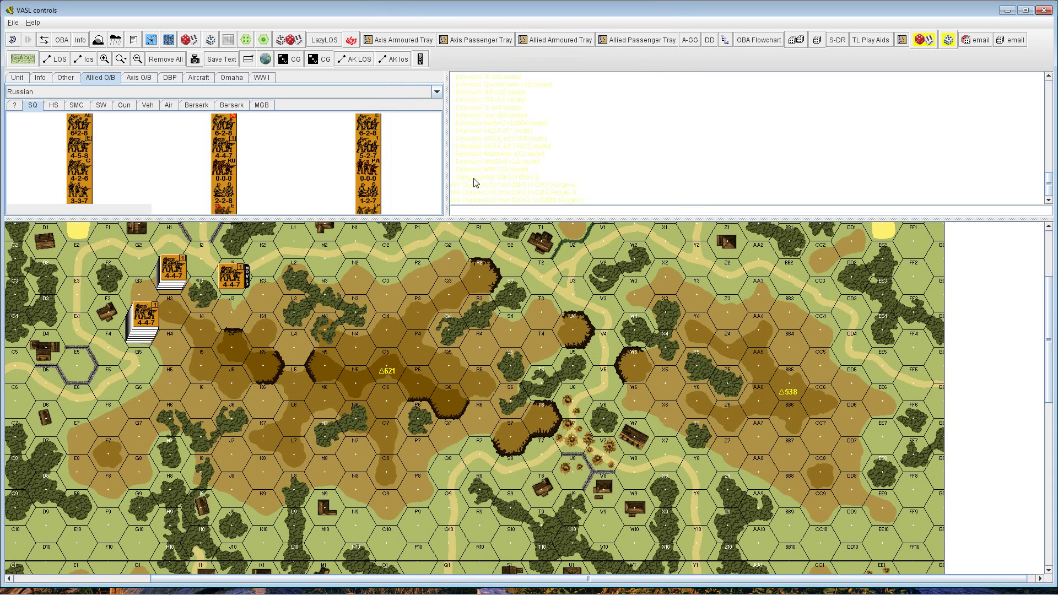
Step: Set the colour of others' text messages to grey and apply the chat window preferences
left_click(12, 22)
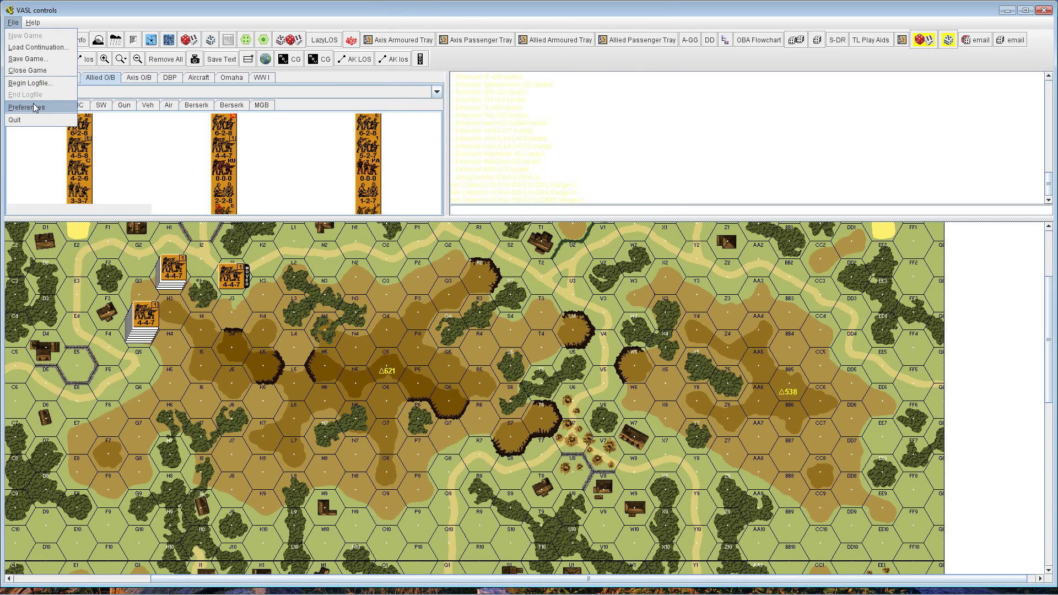
left_click(27, 107)
left_click(476, 109)
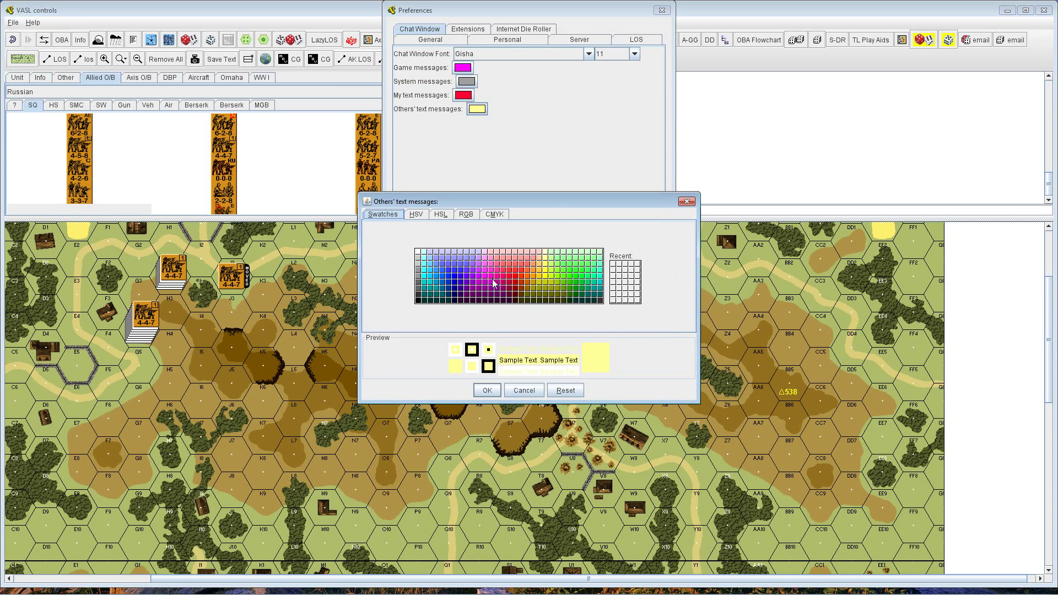
left_click(419, 283)
left_click(487, 391)
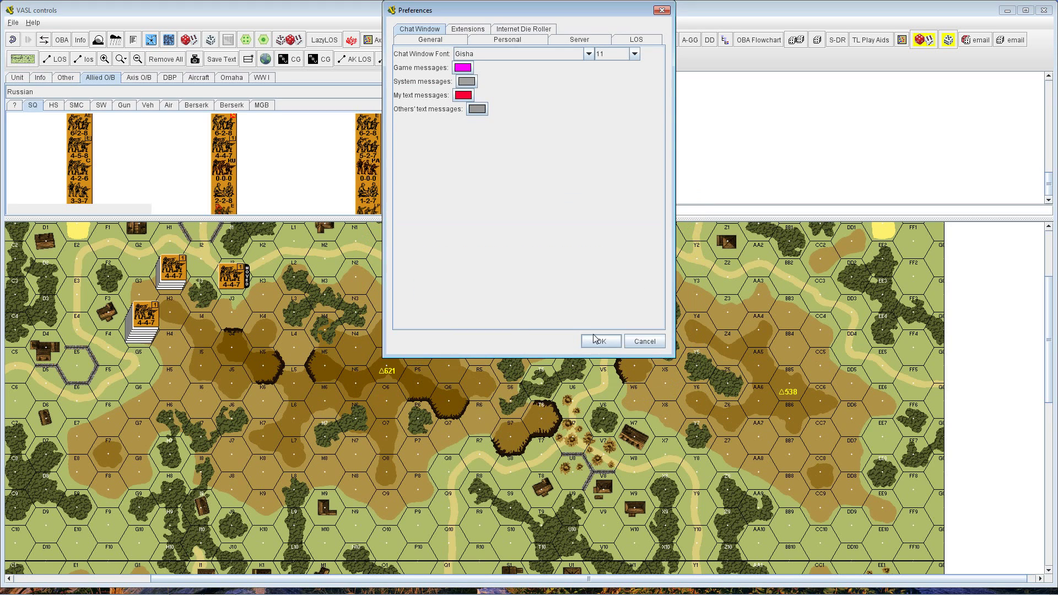
left_click(599, 338)
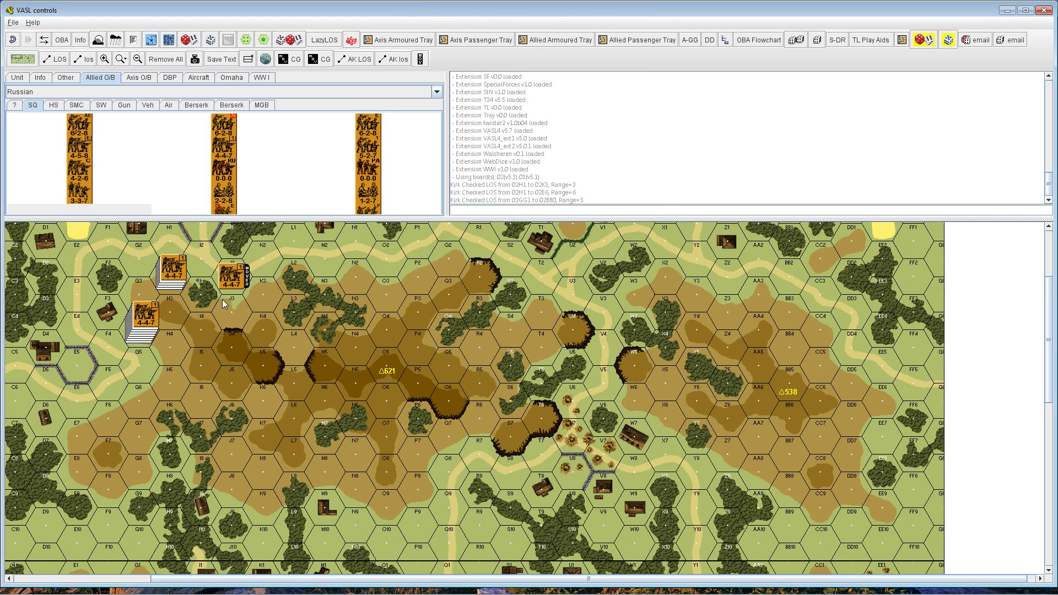
Step: Try Algerian as the chat window font in the preferences
left_click(15, 23)
left_click(33, 109)
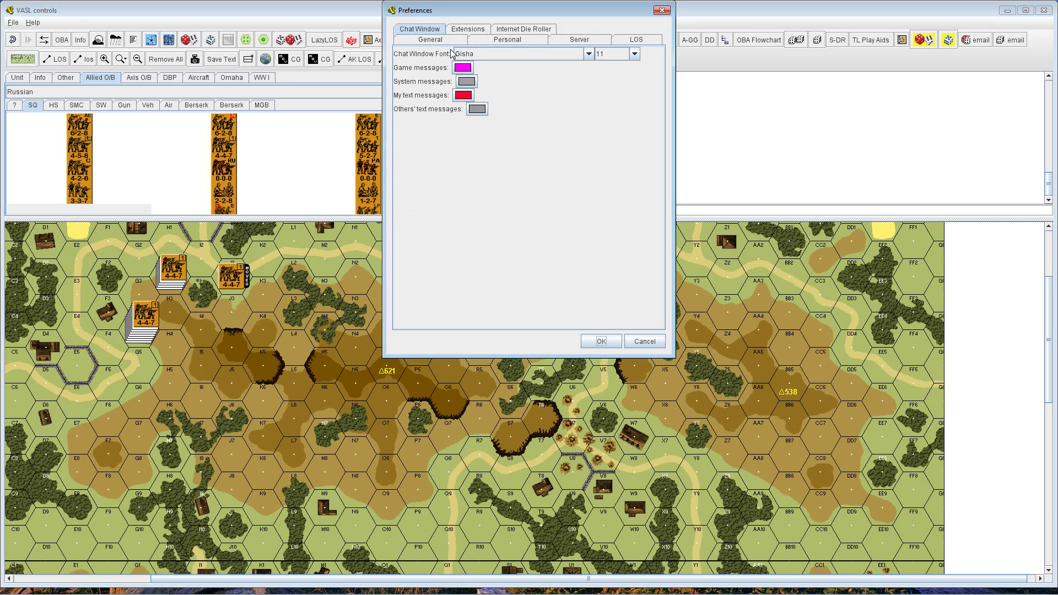
left_click(516, 56)
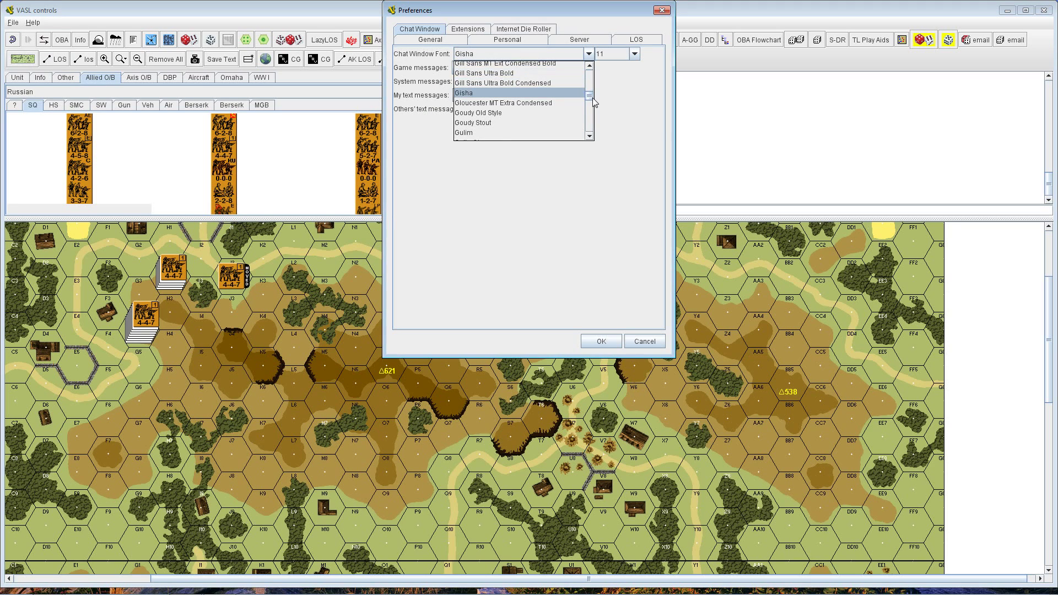
left_click_drag(591, 98, 593, 78)
left_click(544, 86)
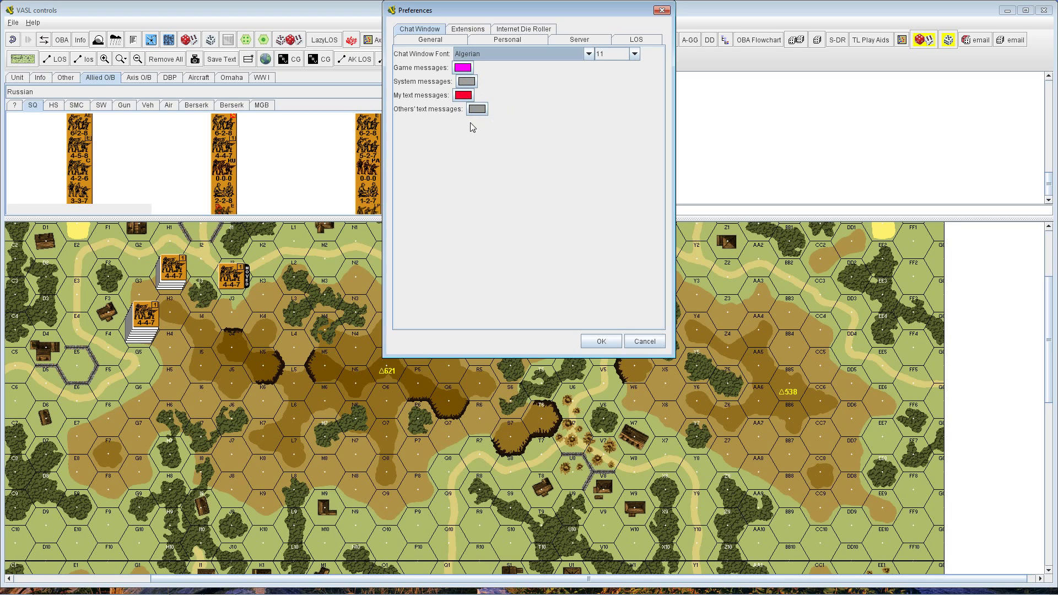
Step: Try a light magenta swatch as the colour for game messages in the chat window
left_click(463, 67)
left_click(529, 391)
left_click(463, 67)
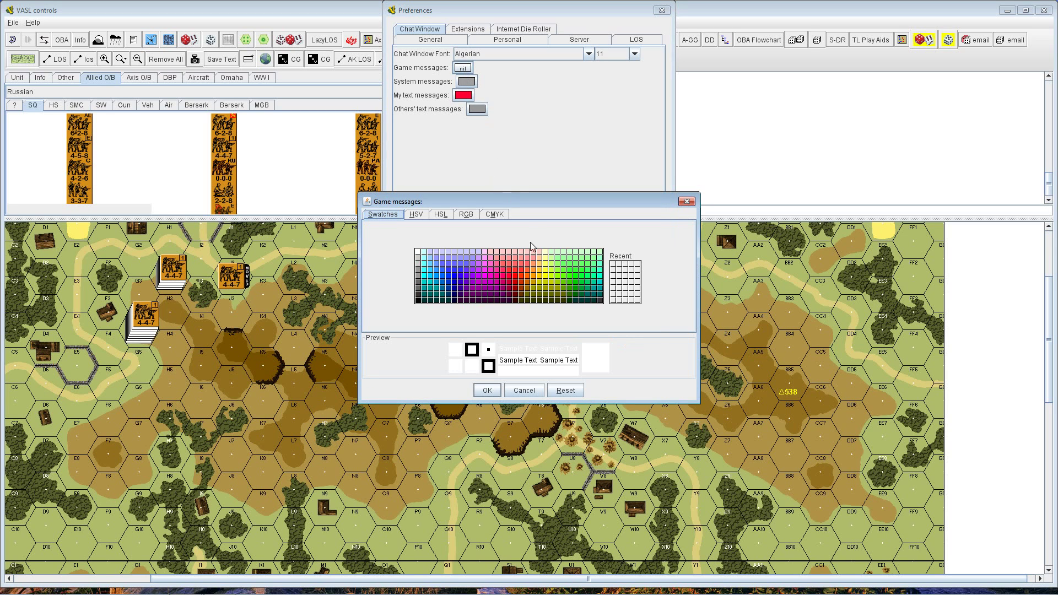
left_click(487, 287)
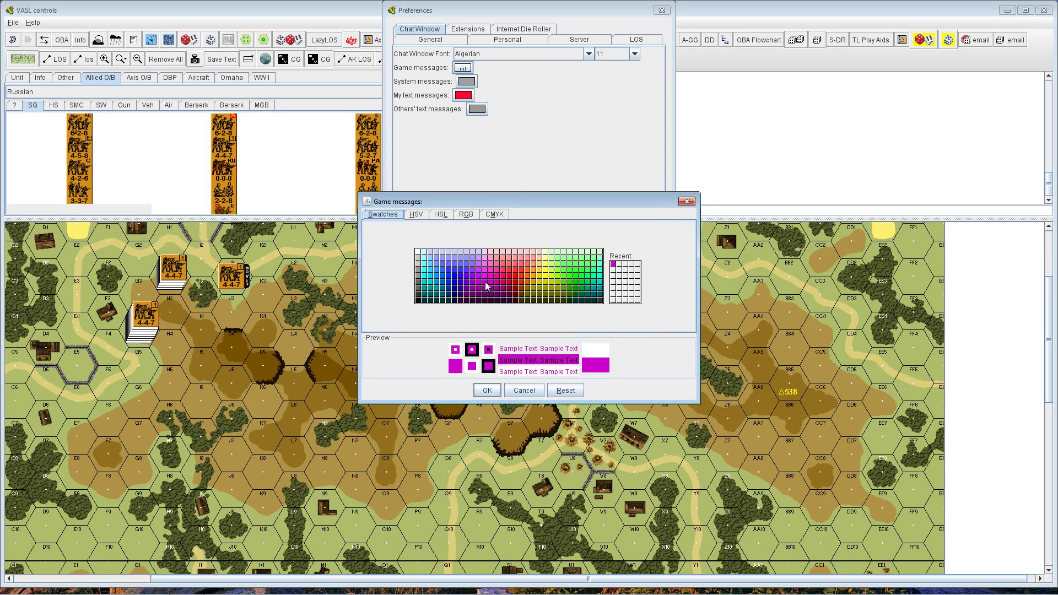
left_click(487, 280)
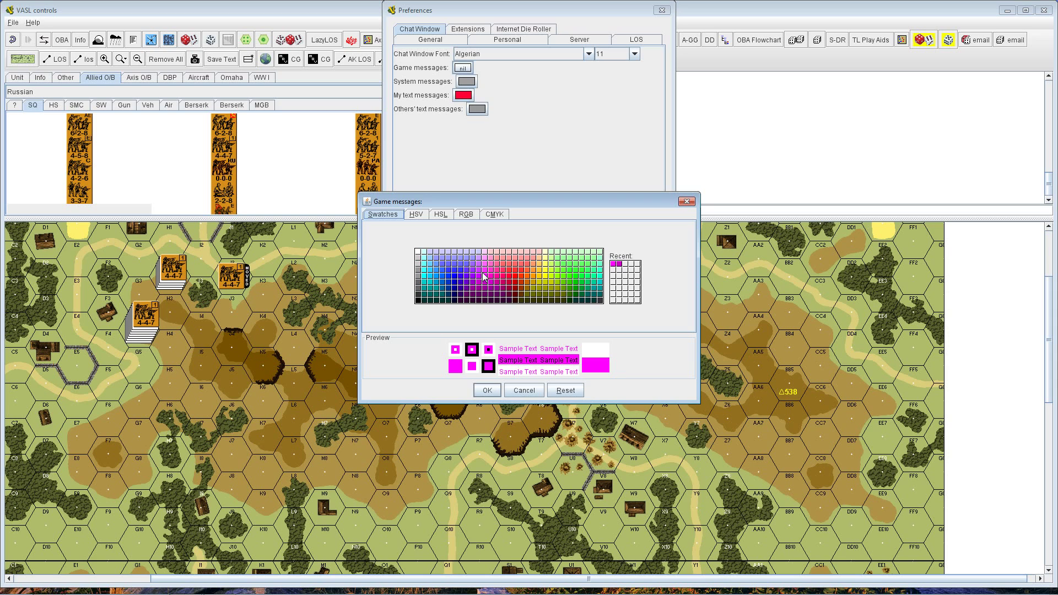
left_click(484, 272)
left_click(487, 390)
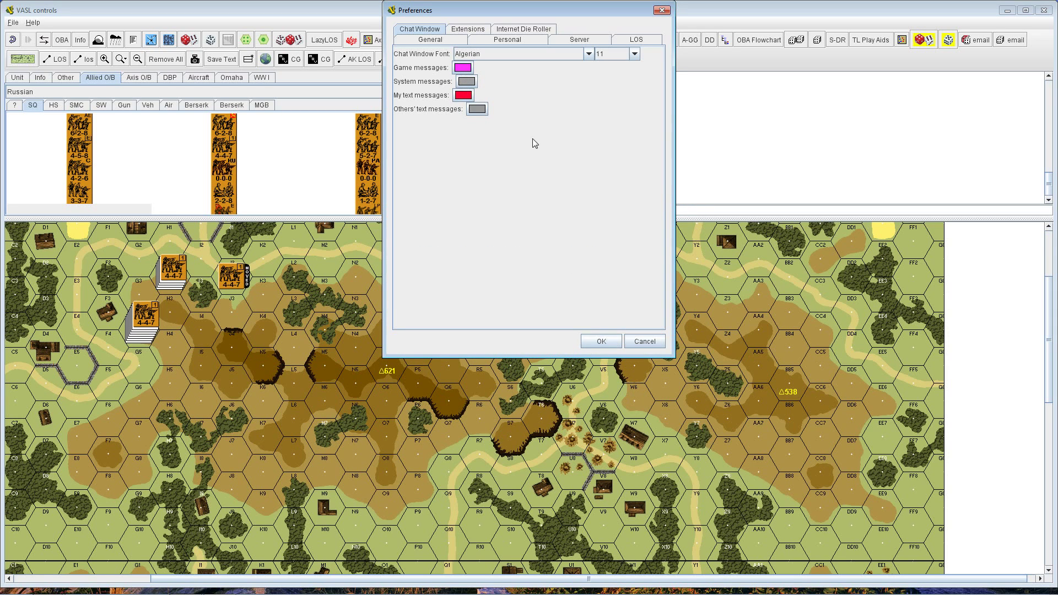
Step: Review the Extensions and Internet Die Roller preferences and try enabling centering on opponent's moves and letting the opponent unconceal units
left_click(479, 33)
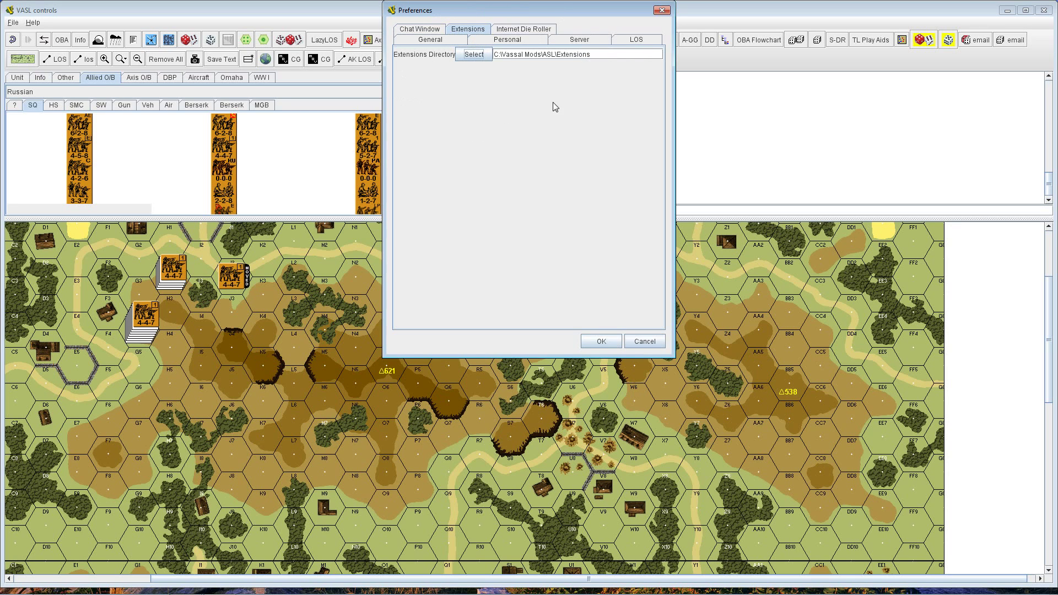
left_click(533, 33)
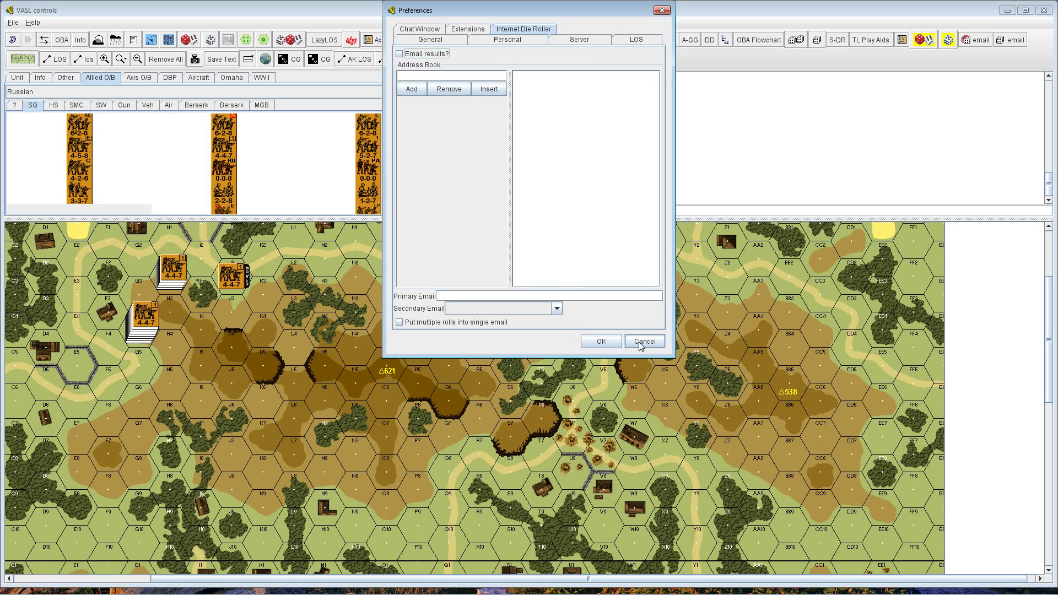
left_click(443, 41)
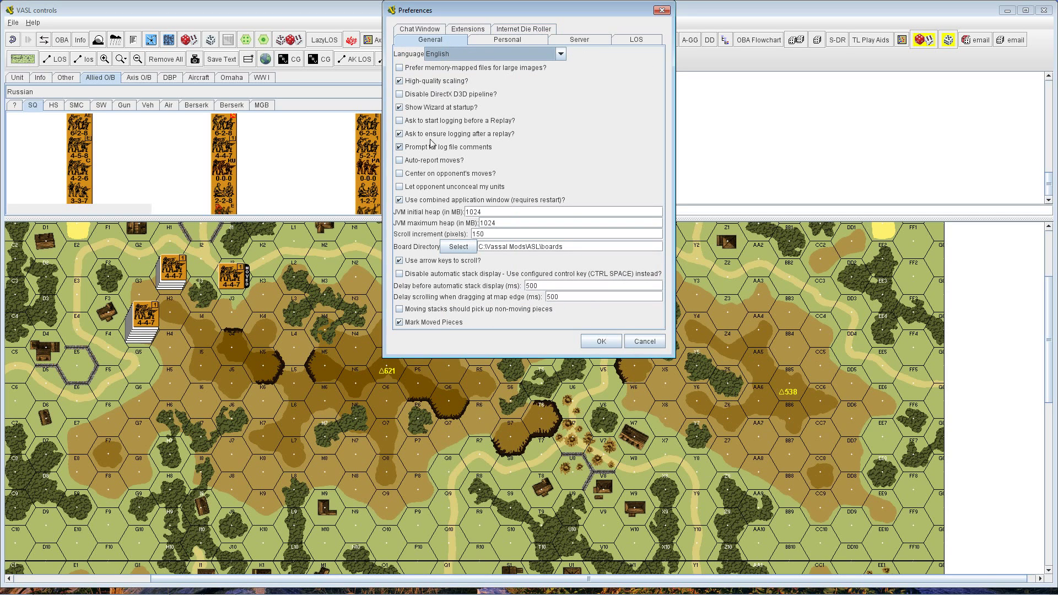
left_click(400, 173)
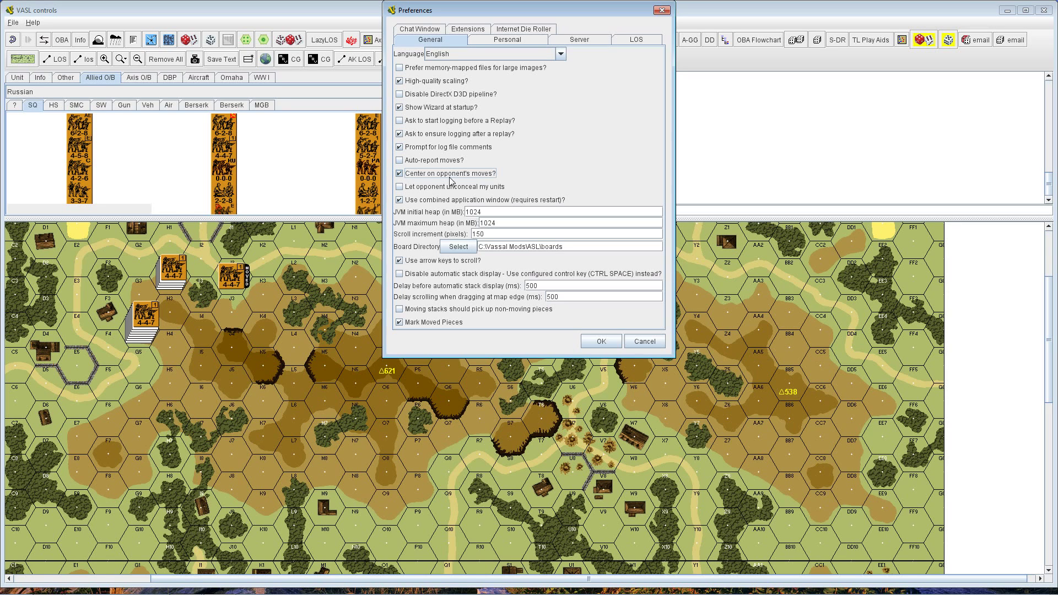
left_click(400, 187)
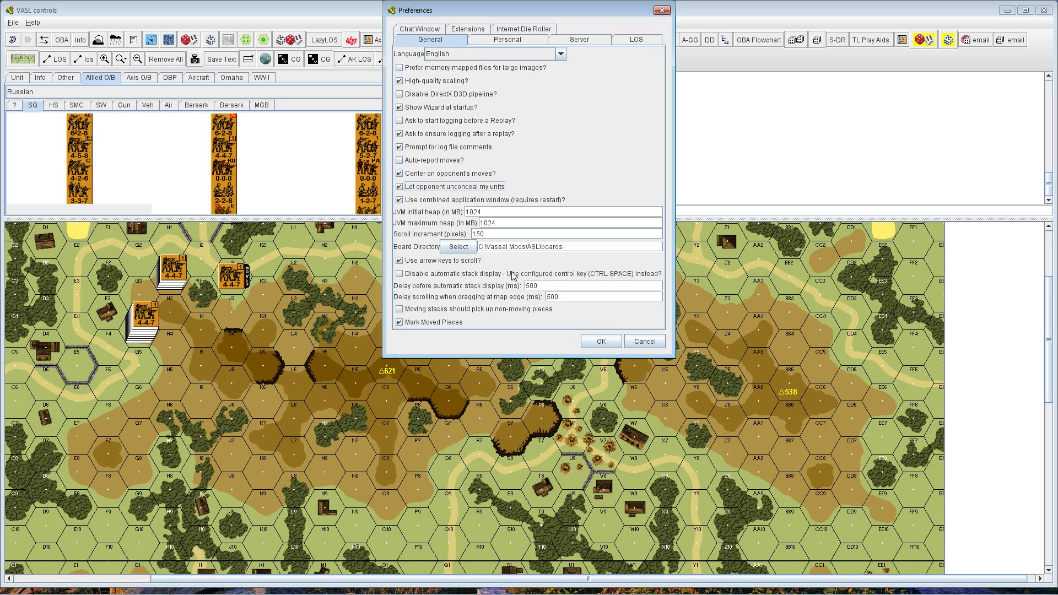
left_click(637, 344)
Step: Shrink the counter palette and chat panes to enlarge the map, and adjust the width split between the two panes
left_click_drag(420, 220, 310, 98)
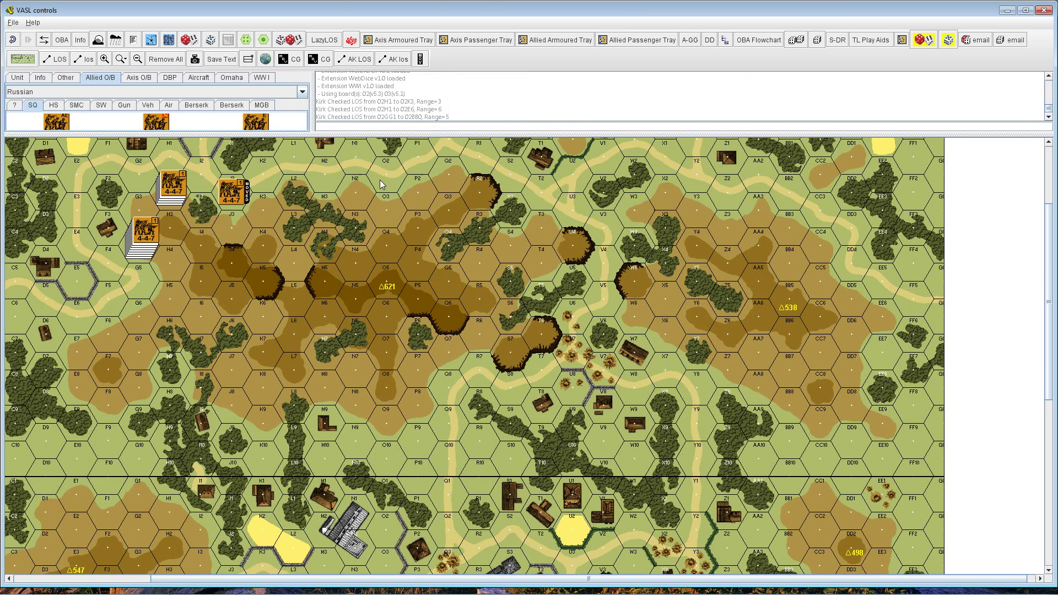
scroll(384, 185, "up", 2)
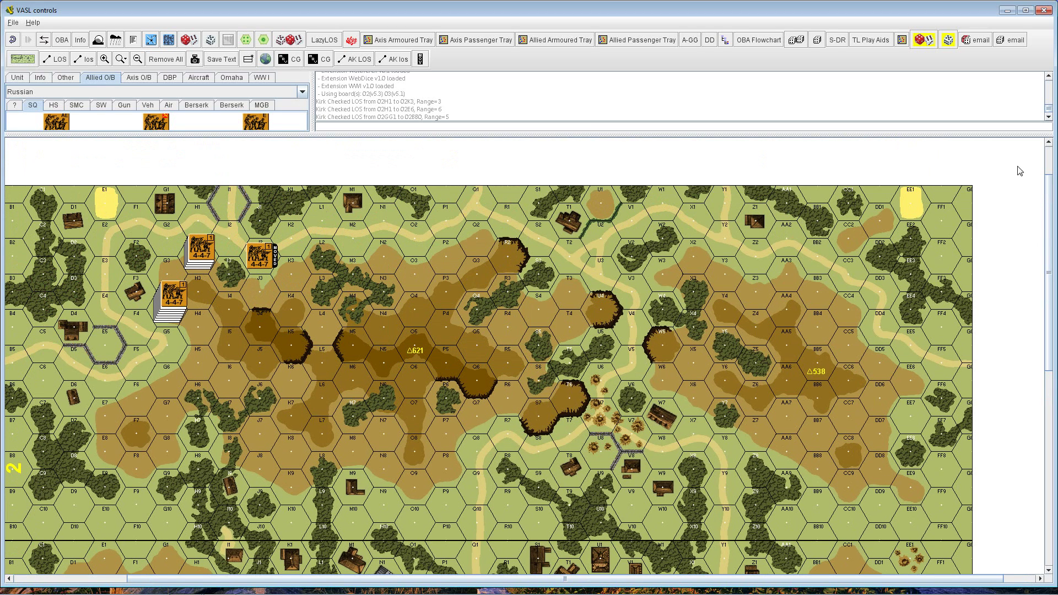
left_click_drag(312, 92, 389, 98)
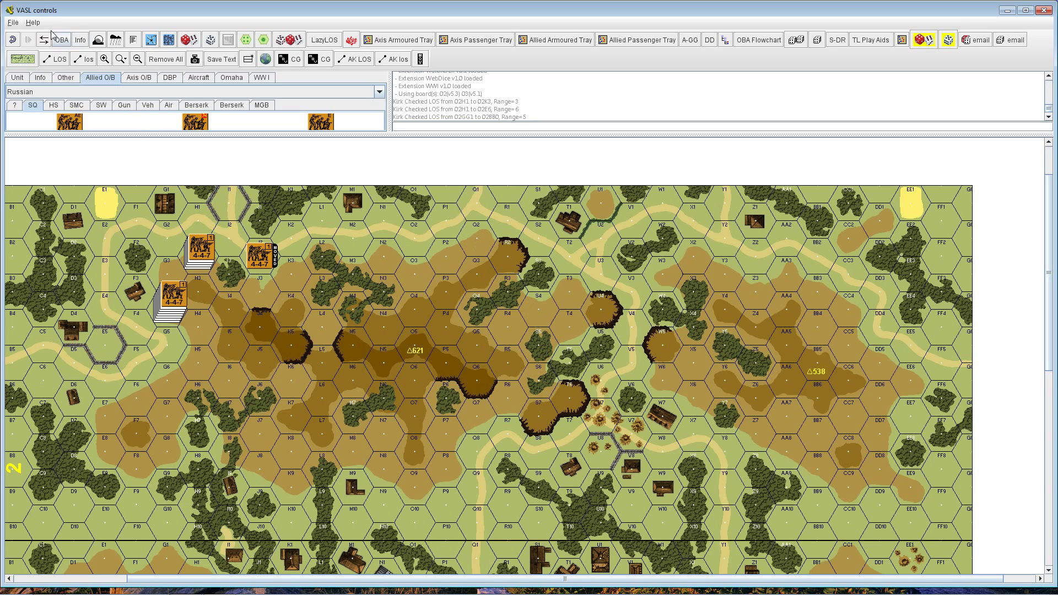
Step: Turn off the combined application window option in the general preferences and accept the change
left_click(12, 22)
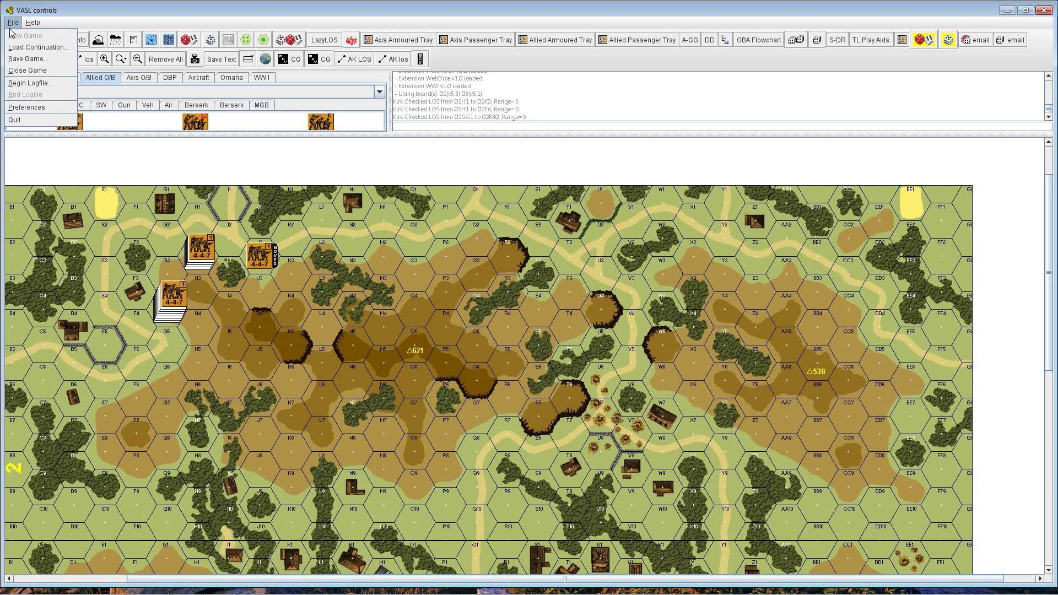
left_click(27, 108)
left_click(401, 201)
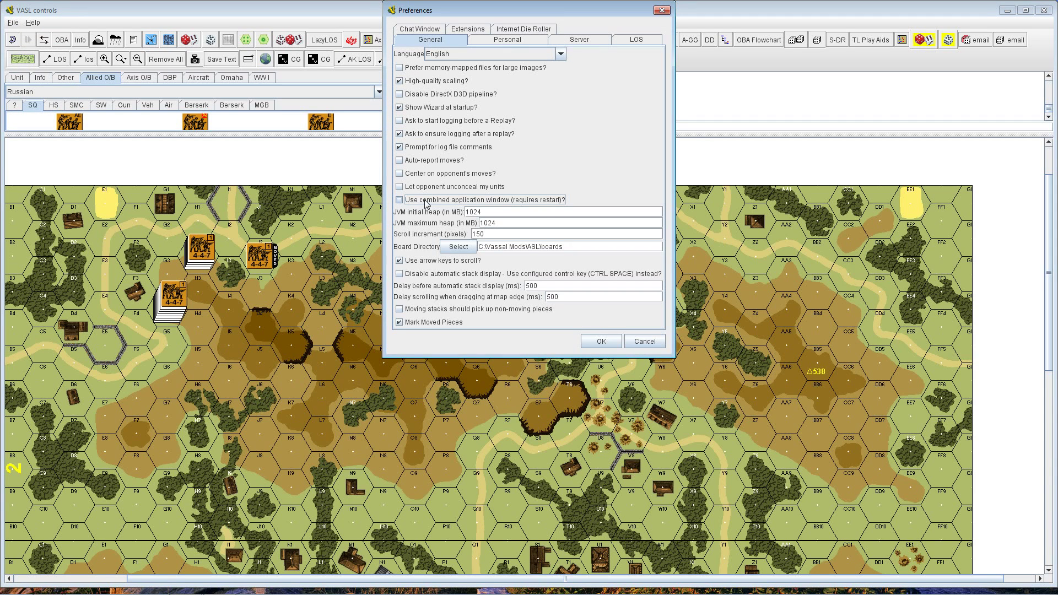
left_click(601, 342)
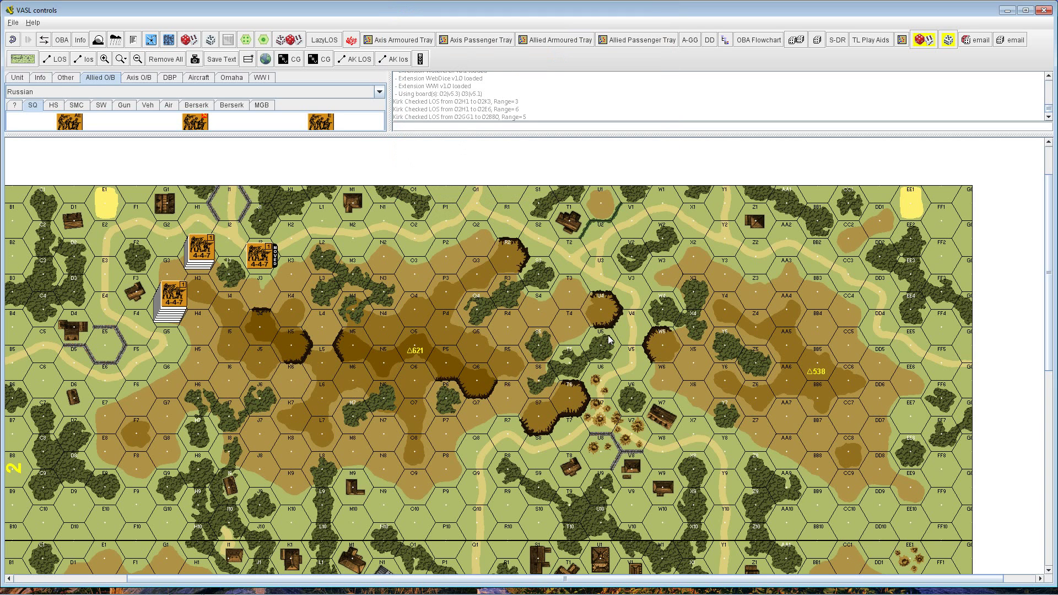
Step: Exit the VASL game and the VASSAL module library, relaunch VASSAL 3.1.18, and move its window toward the screen's centre
left_click(1043, 10)
left_click(528, 310)
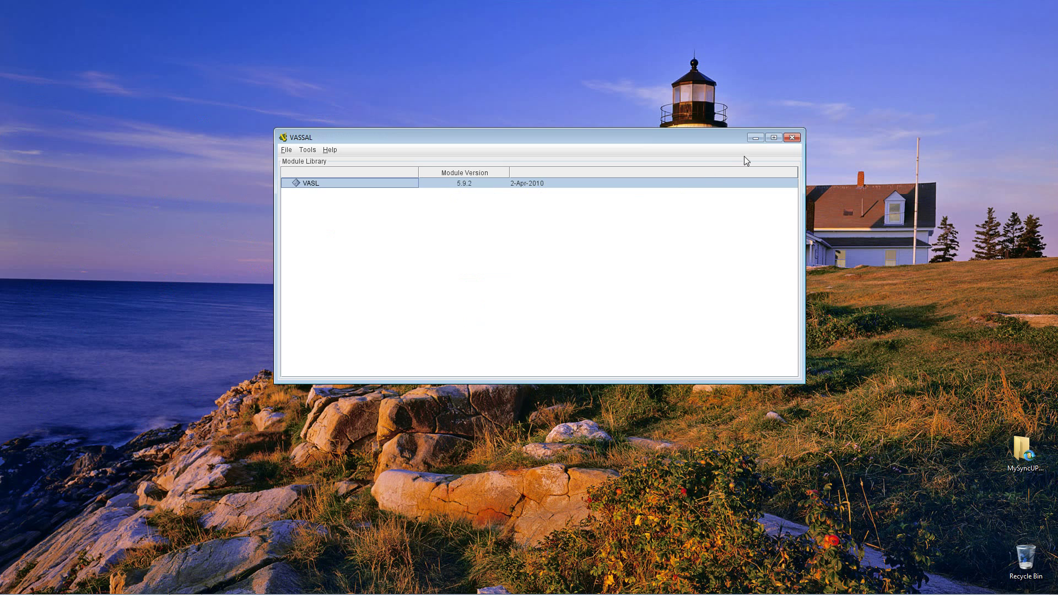
left_click(792, 138)
left_click(15, 586)
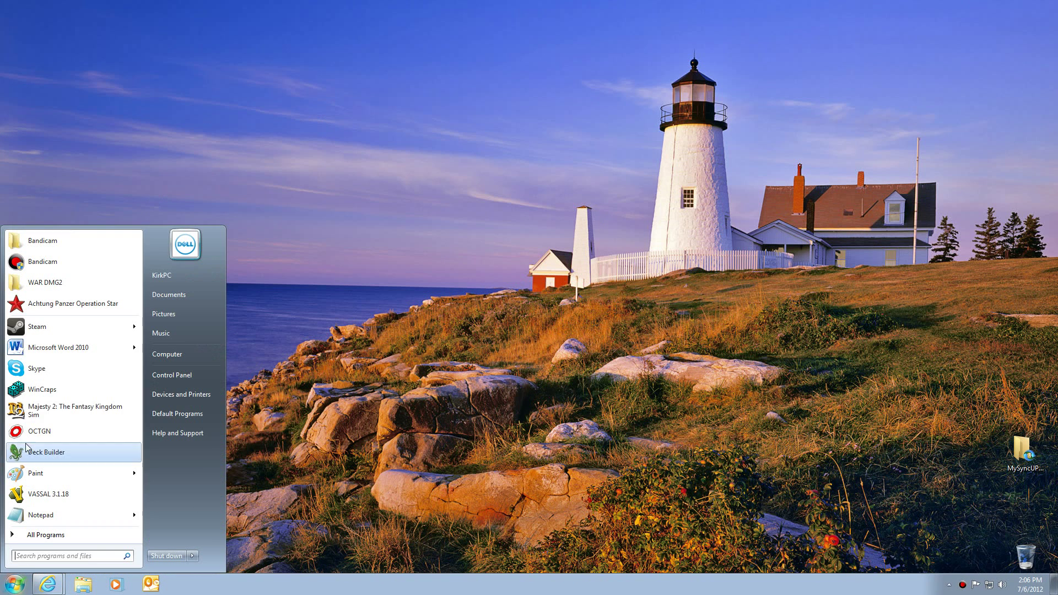
left_click(58, 495)
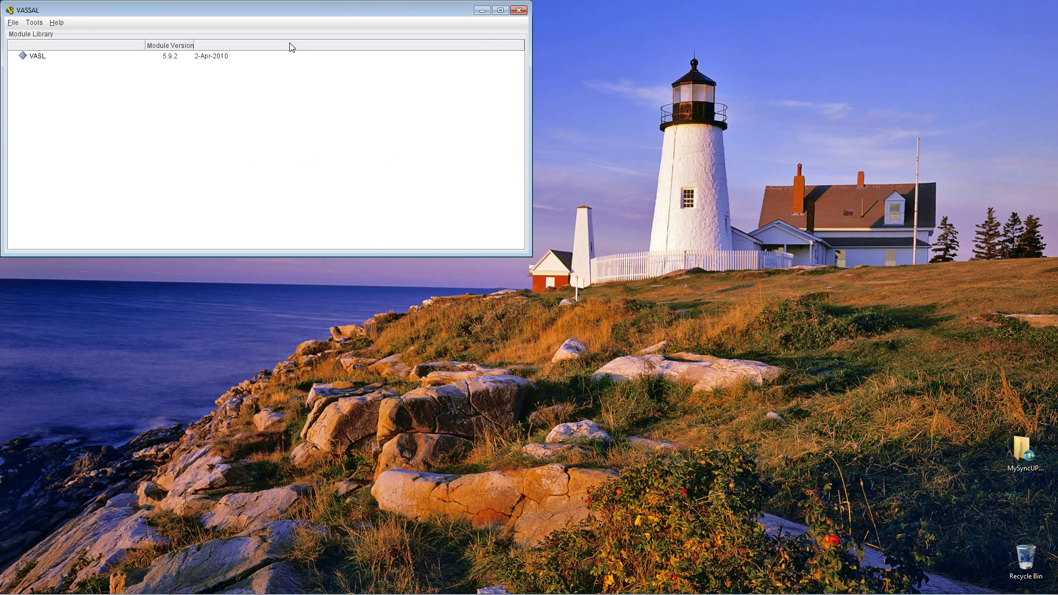
left_click_drag(276, 11, 494, 110)
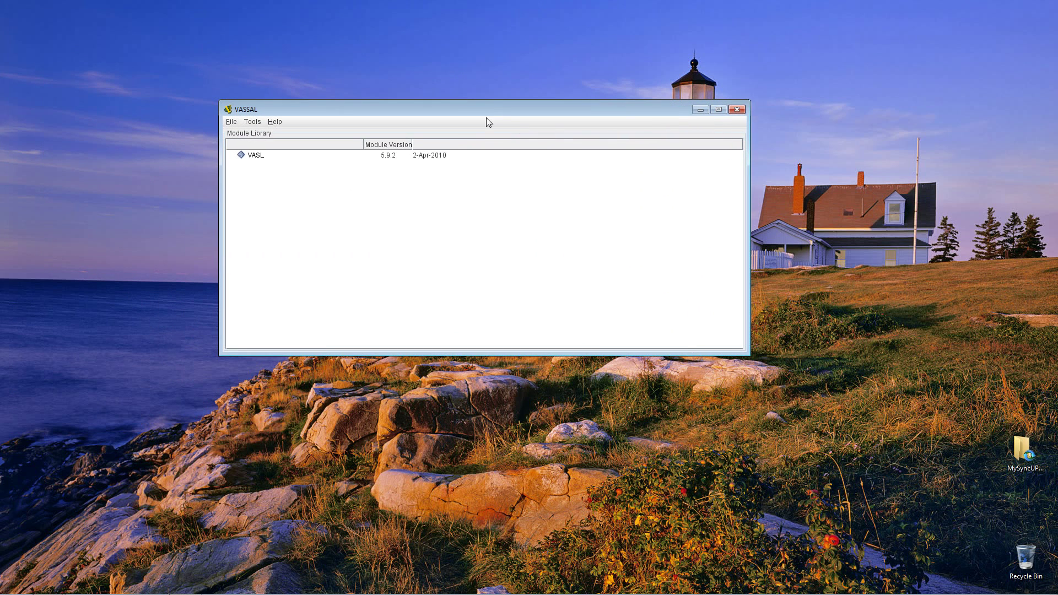
Step: Open the VASL module and start a new offline game using board 1
left_click(257, 155)
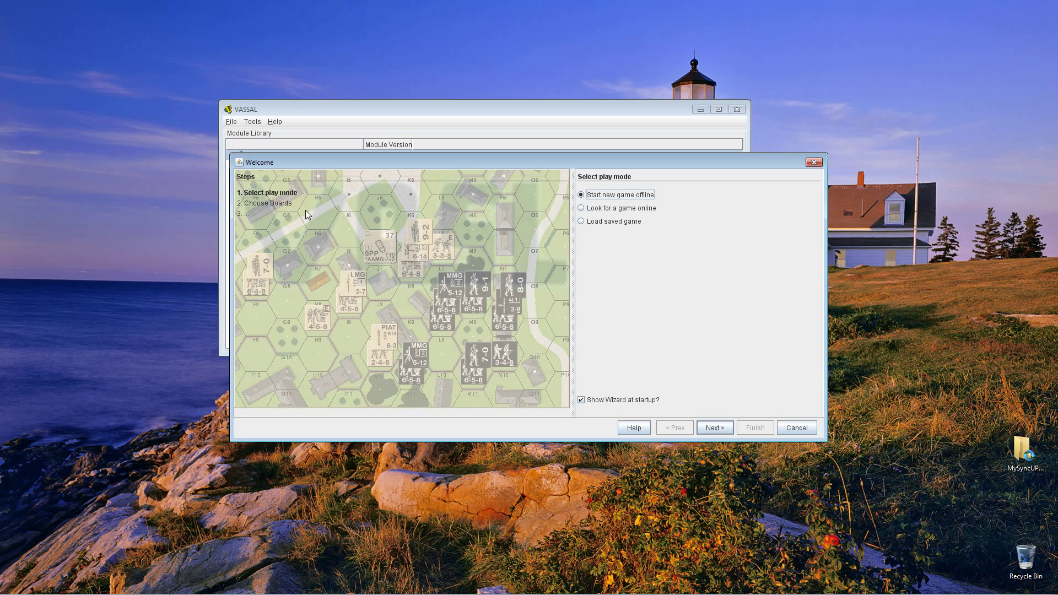
left_click(711, 425)
left_click(749, 228)
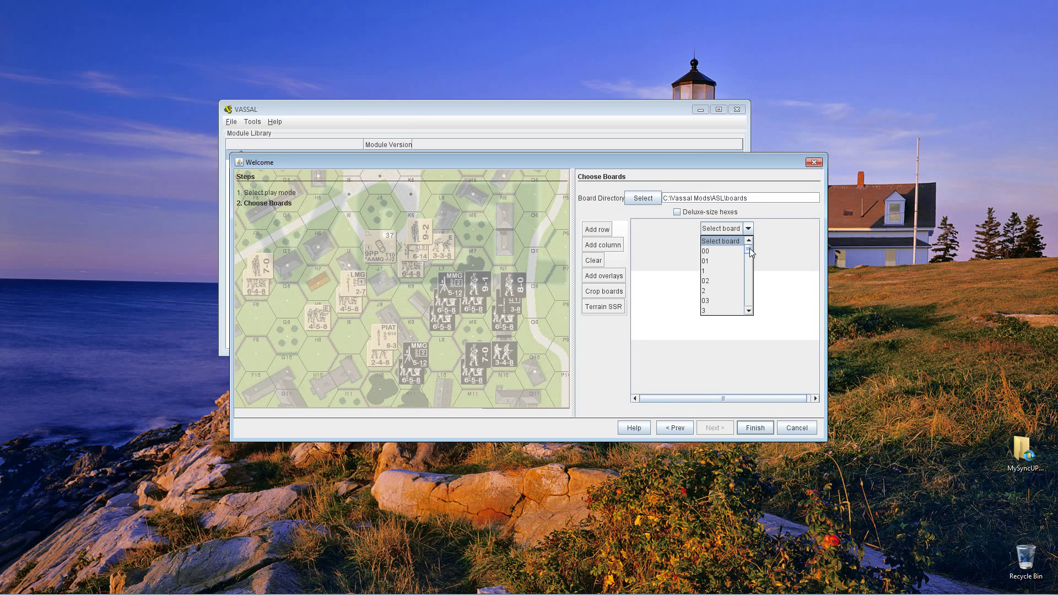
left_click(723, 270)
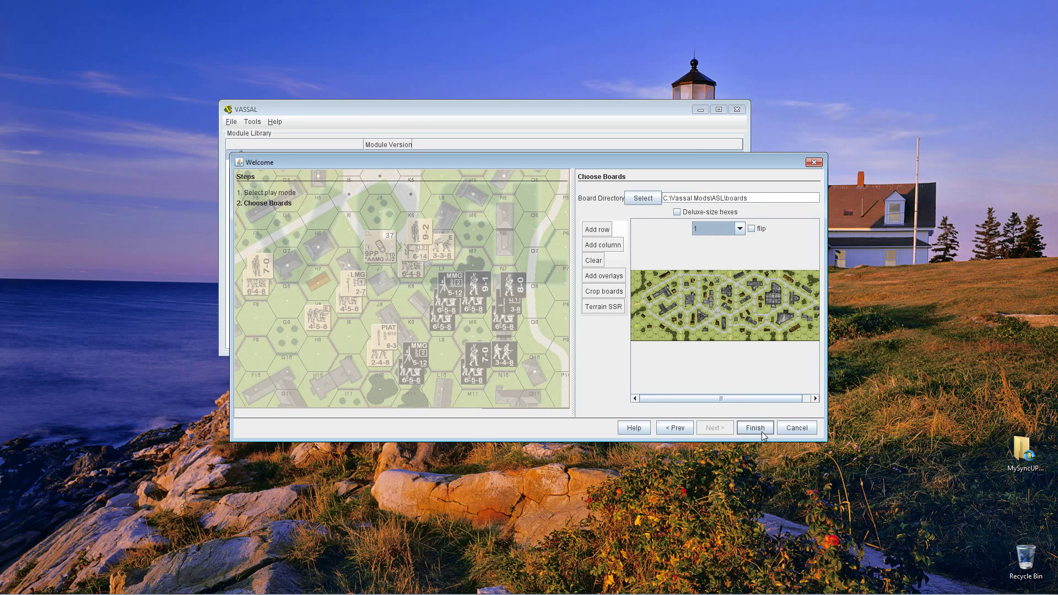
left_click(756, 428)
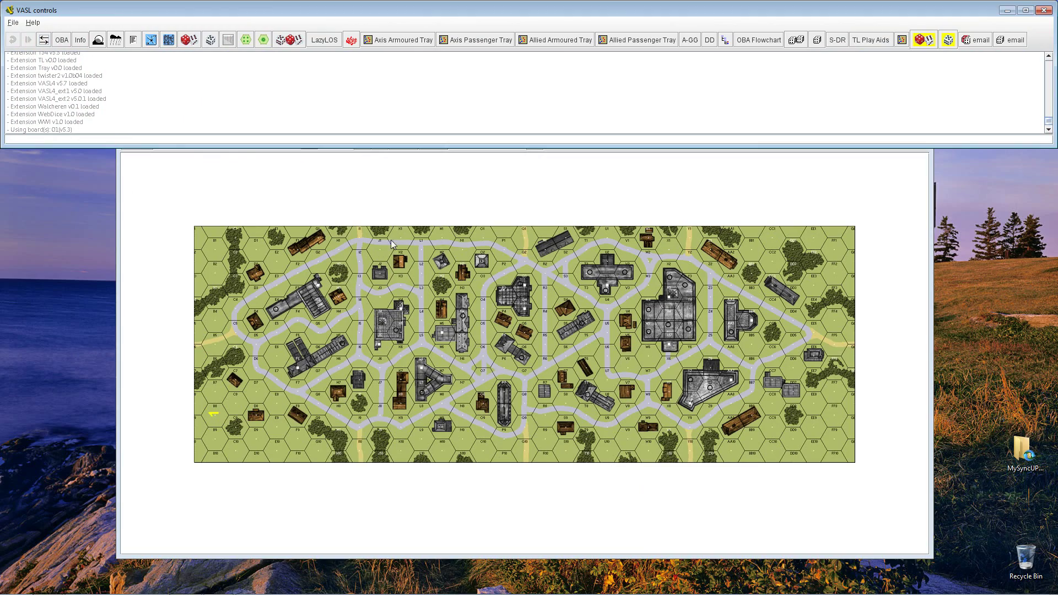
Step: Move the separate map window upward over the controls window, minimize it, and restore it
left_click_drag(535, 134, 542, 62)
left_click(889, 58)
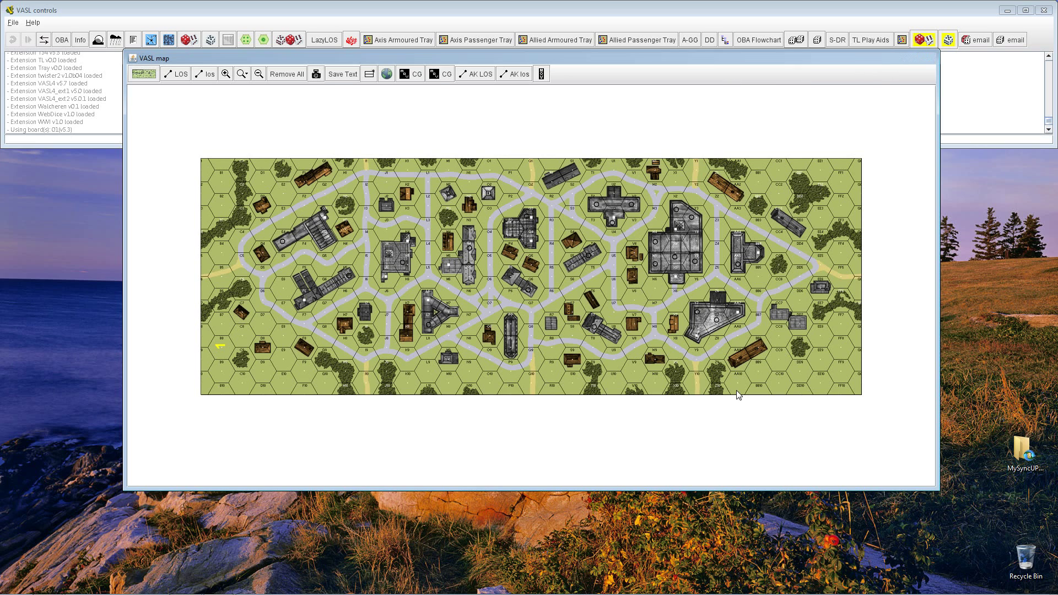
left_click(227, 586)
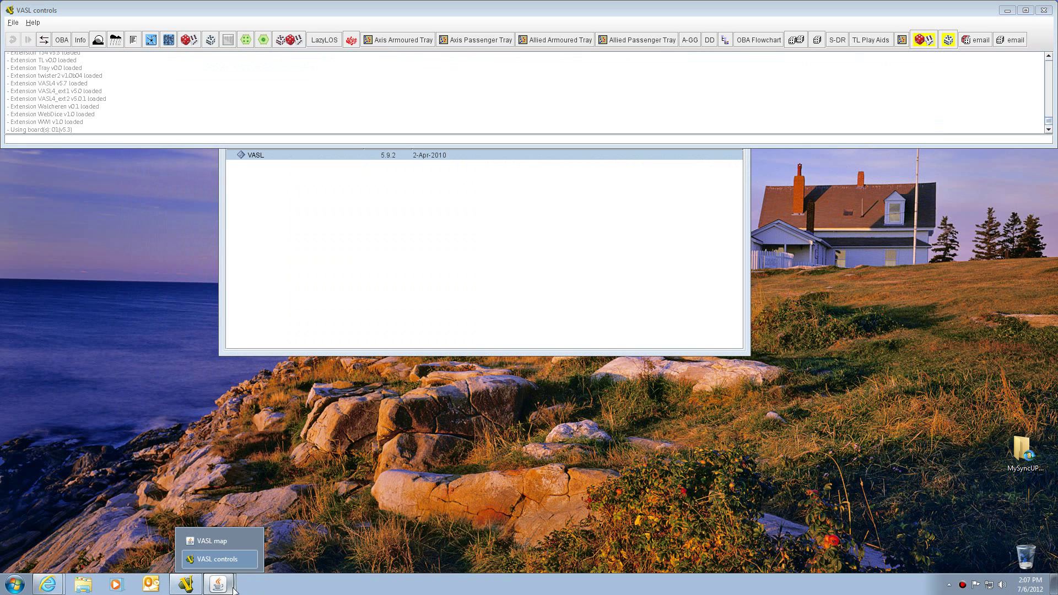
left_click(221, 541)
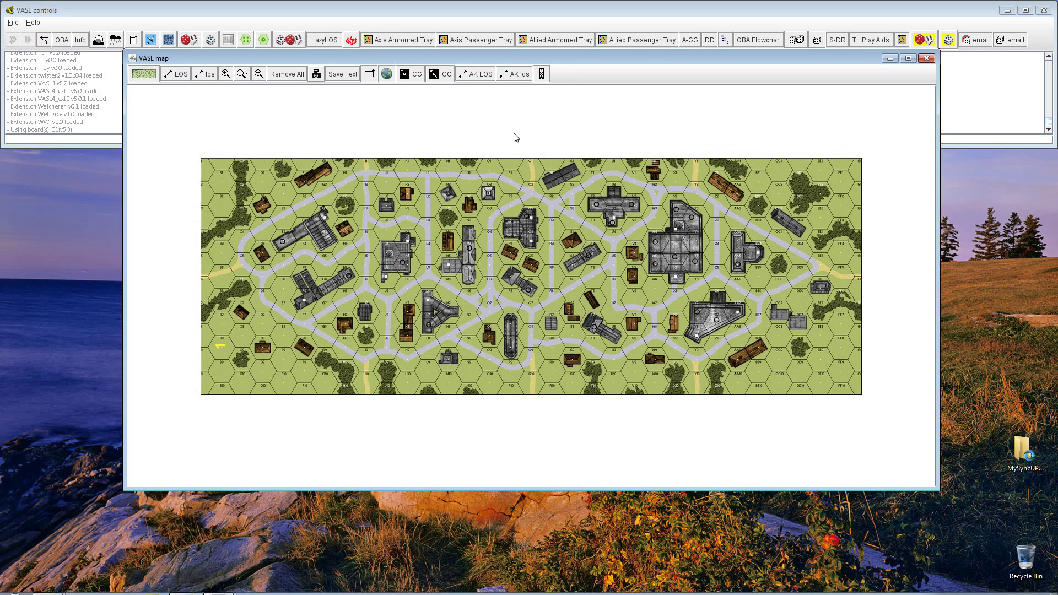
Step: Narrow the map window, minimize the VASSAL module library behind it, and reposition the map just below the controls toolbars
left_click_drag(734, 58, 699, 101)
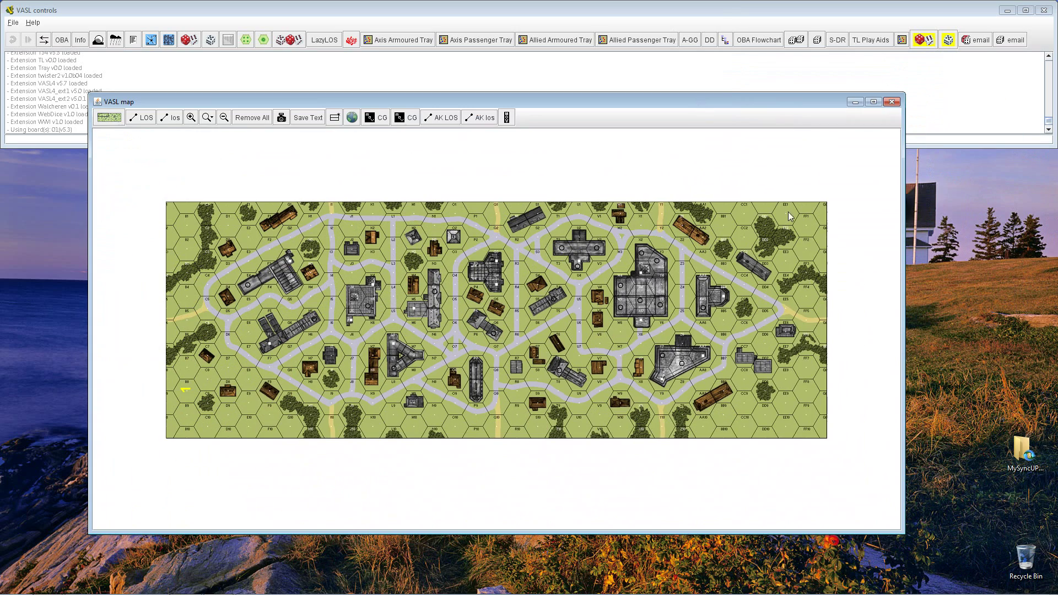
left_click_drag(908, 382, 860, 378)
left_click_drag(465, 93, 494, 298)
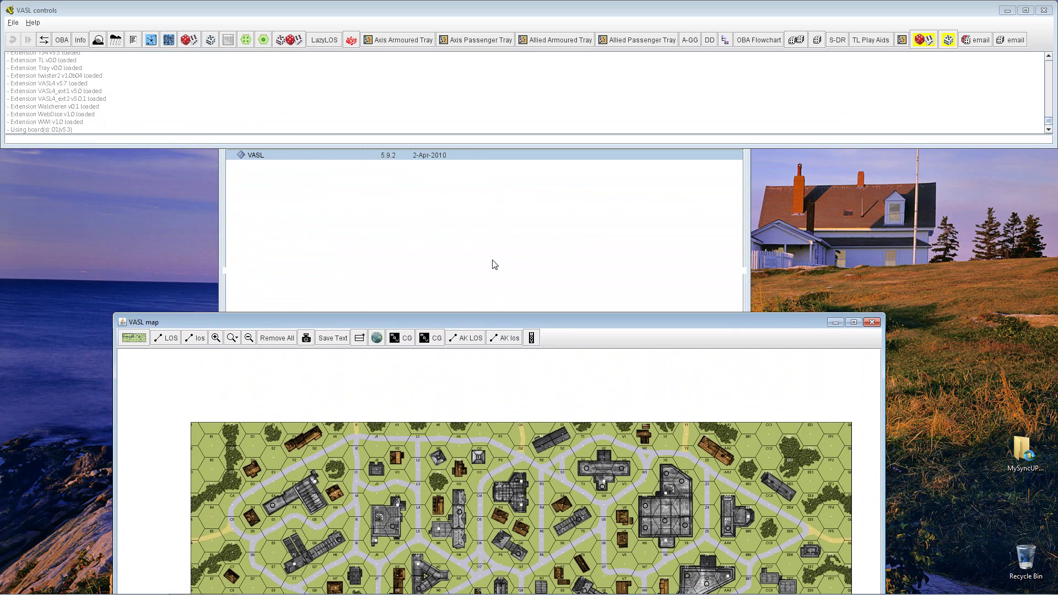
left_click(622, 165)
left_click(700, 110)
left_click_drag(566, 326, 559, 128)
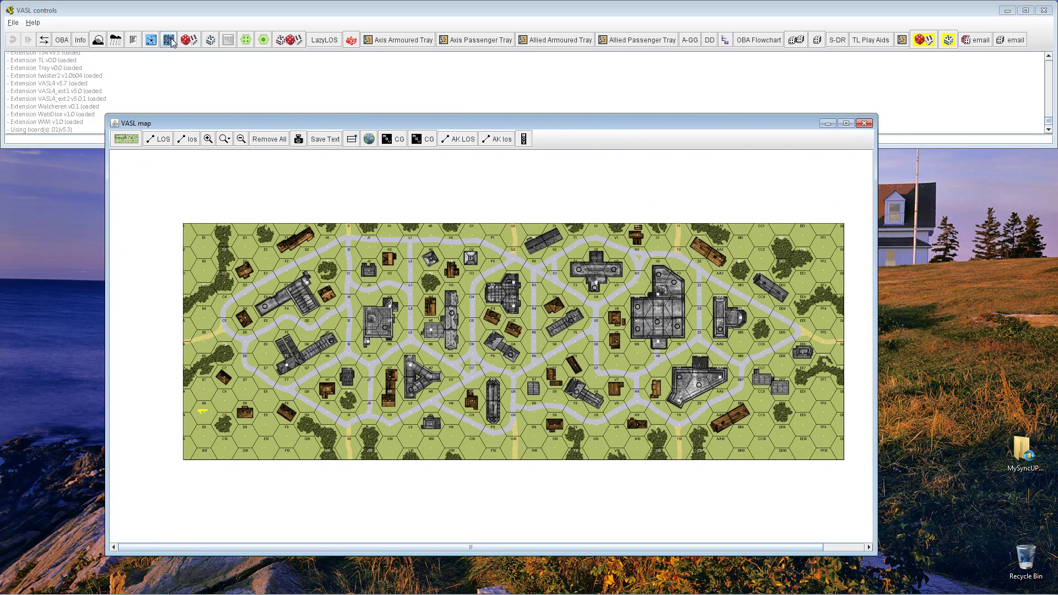
Step: Open the separate counters window, widen it, and place it along the lower edge of the map
left_click(168, 40)
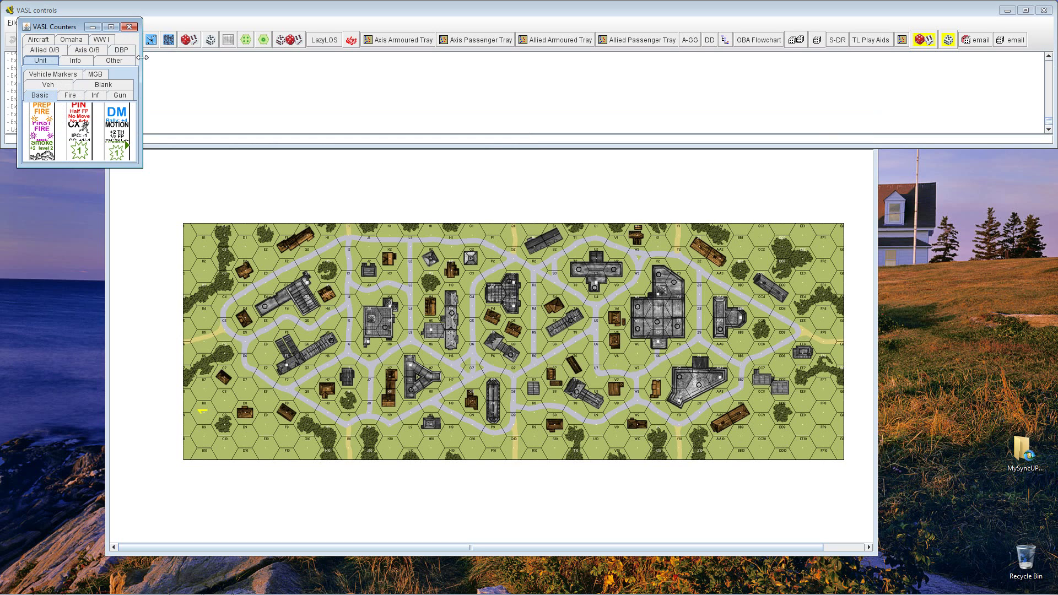
left_click_drag(143, 58, 346, 58)
left_click_drag(215, 27, 379, 480)
left_click_drag(462, 561, 961, 523)
left_click_drag(719, 420, 592, 488)
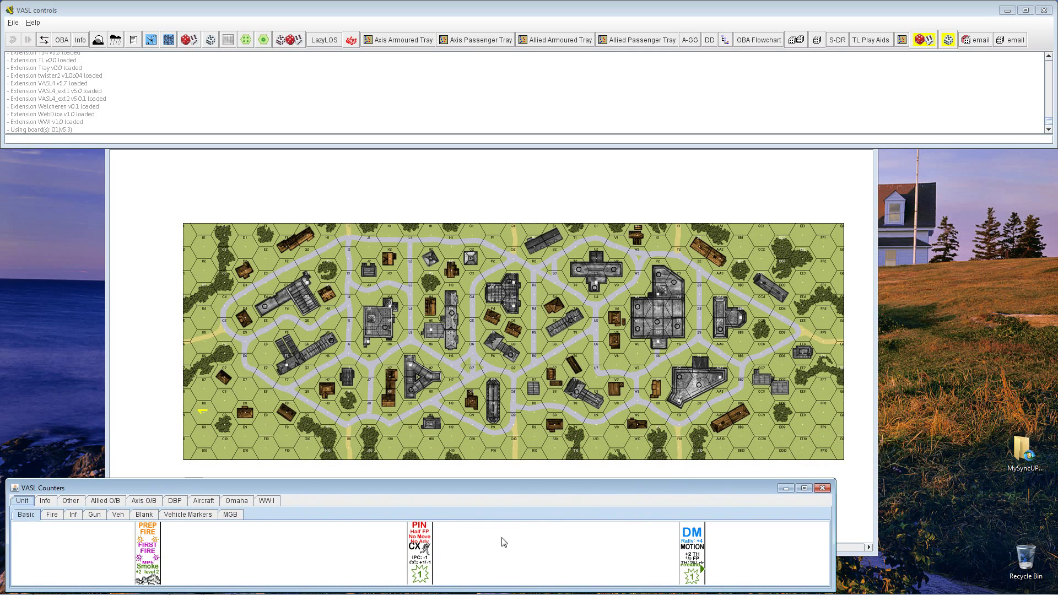
Step: Browse the Allied O/B, Info and Other counter categories, and widen the counter column in Other and Info
left_click(105, 504)
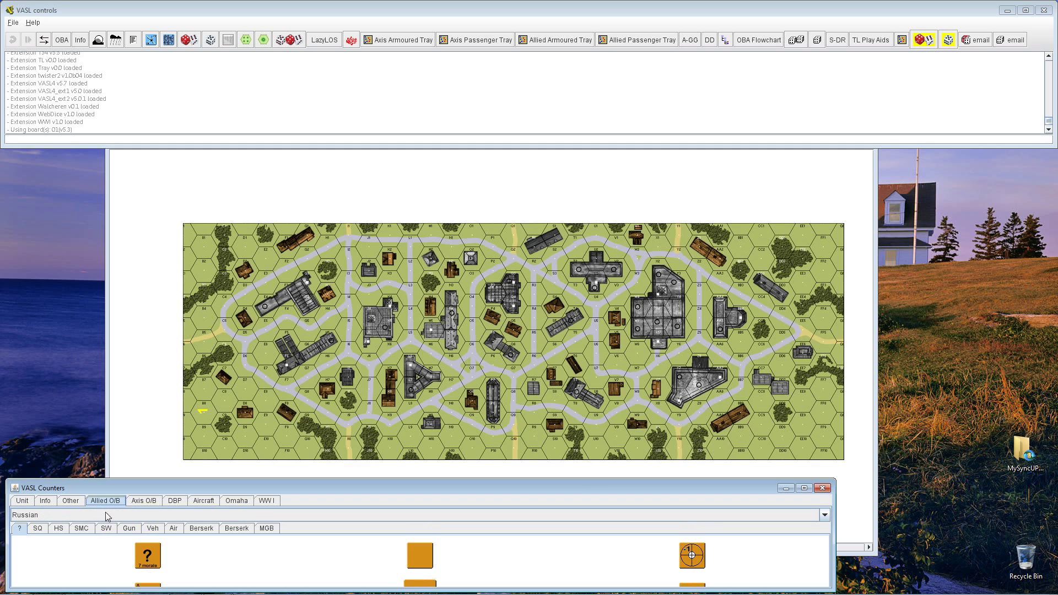
left_click(48, 502)
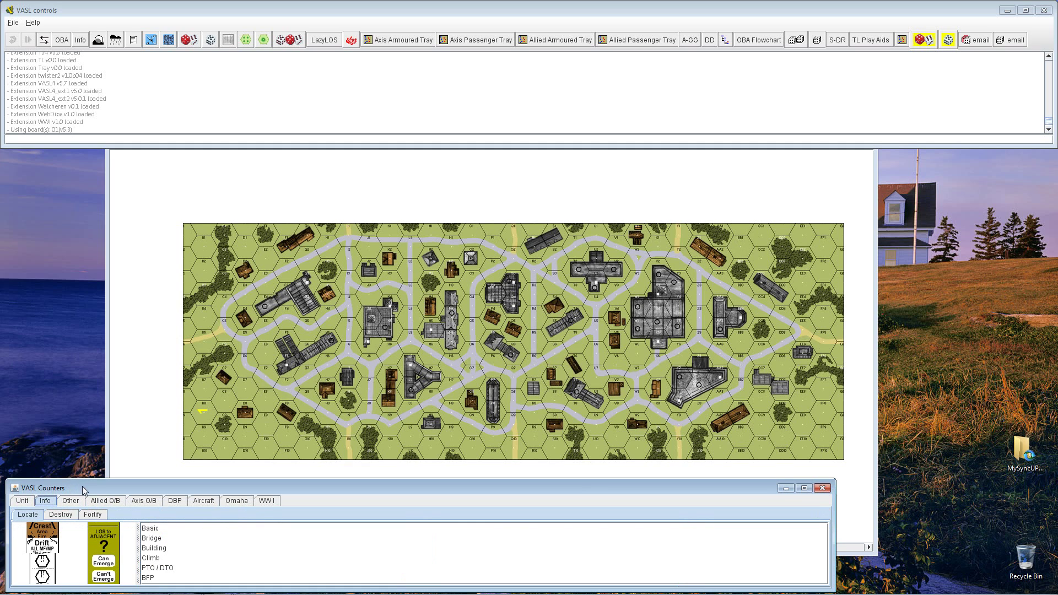
left_click_drag(83, 487, 100, 458)
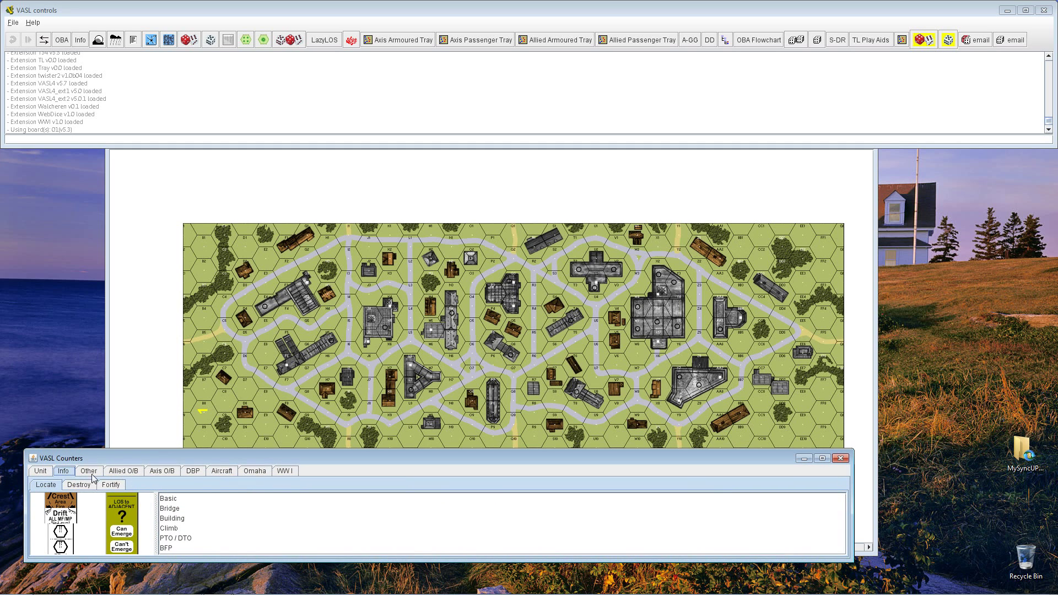
left_click(89, 472)
left_click_drag(154, 520, 391, 520)
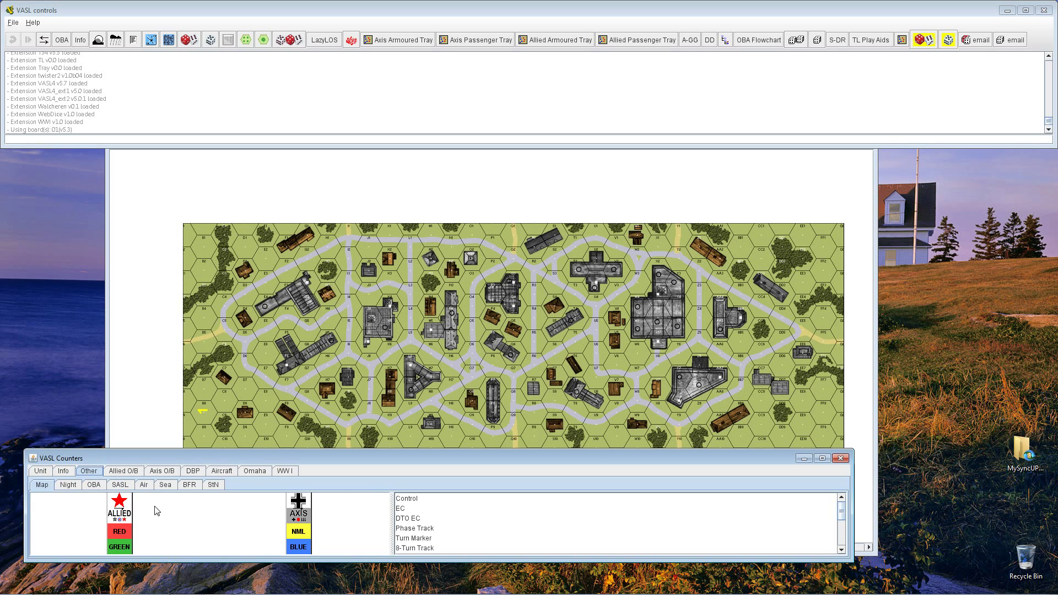
left_click(63, 473)
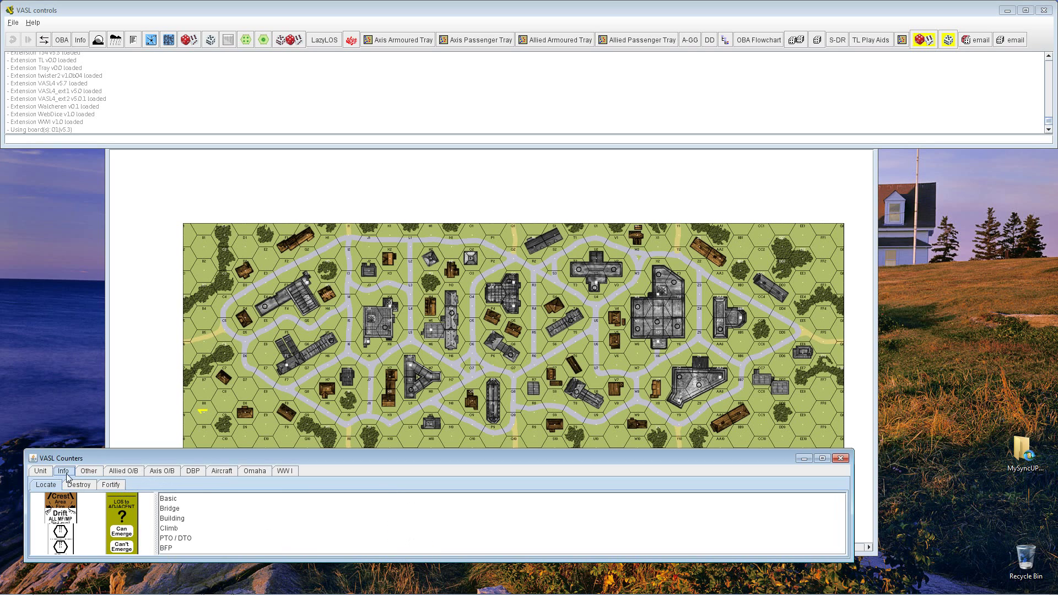
left_click_drag(156, 521, 343, 521)
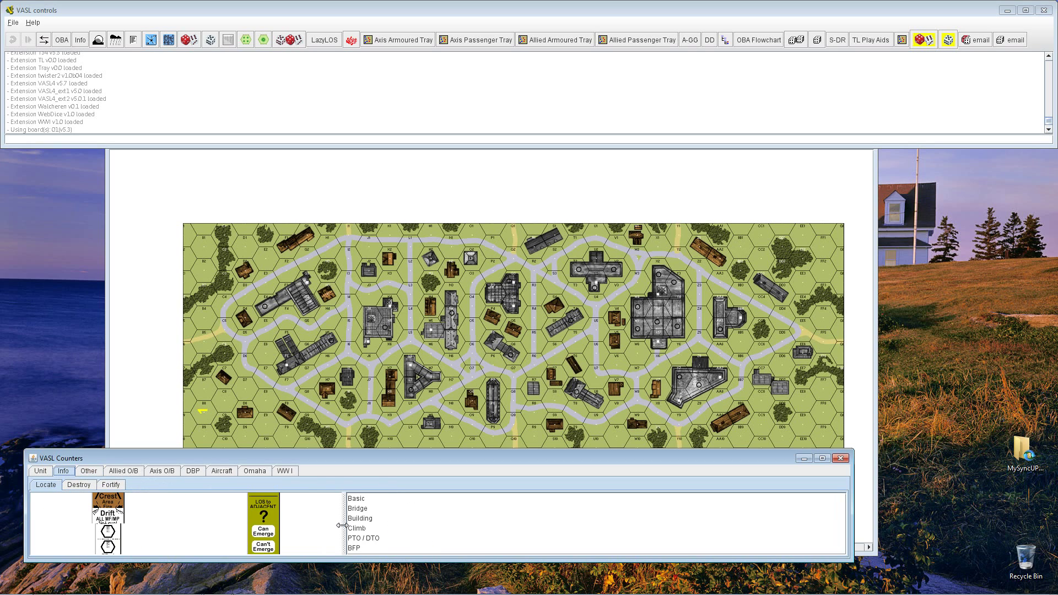
Step: Make the counters window taller and much narrower, shrink its Info counter column, and move it over the map's upper-left area
left_click_drag(251, 459, 352, 362)
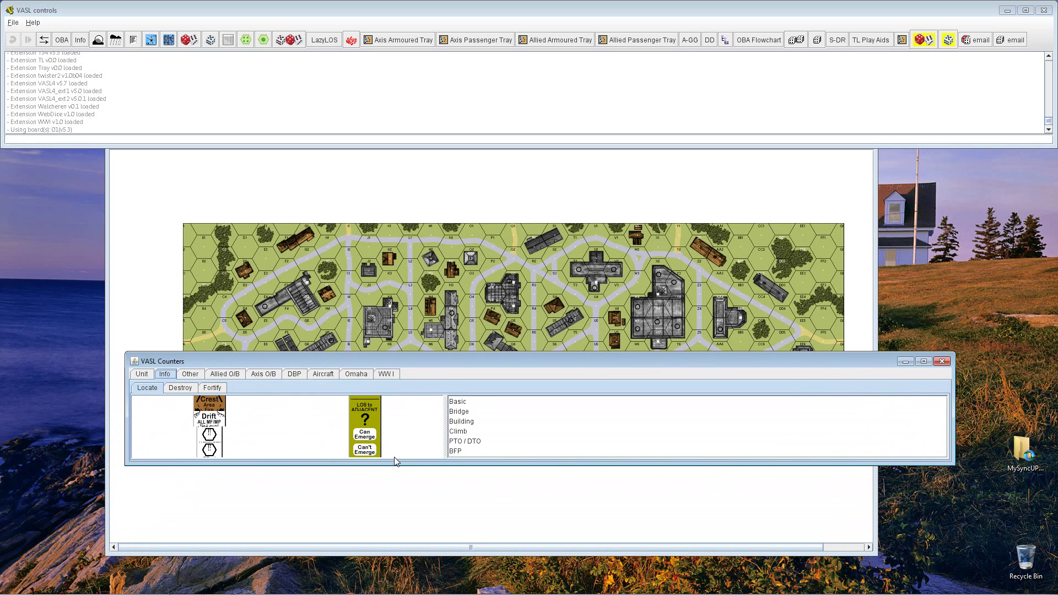
left_click_drag(398, 464, 437, 493)
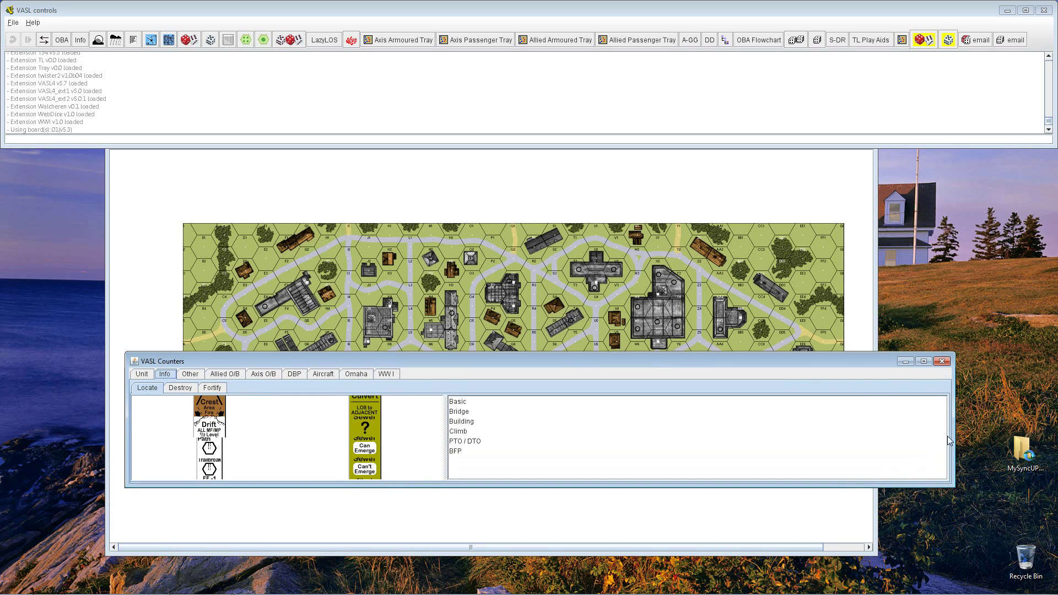
left_click_drag(953, 434, 613, 473)
left_click_drag(406, 436, 134, 435)
left_click_drag(614, 434, 367, 435)
left_click_drag(262, 362, 340, 137)
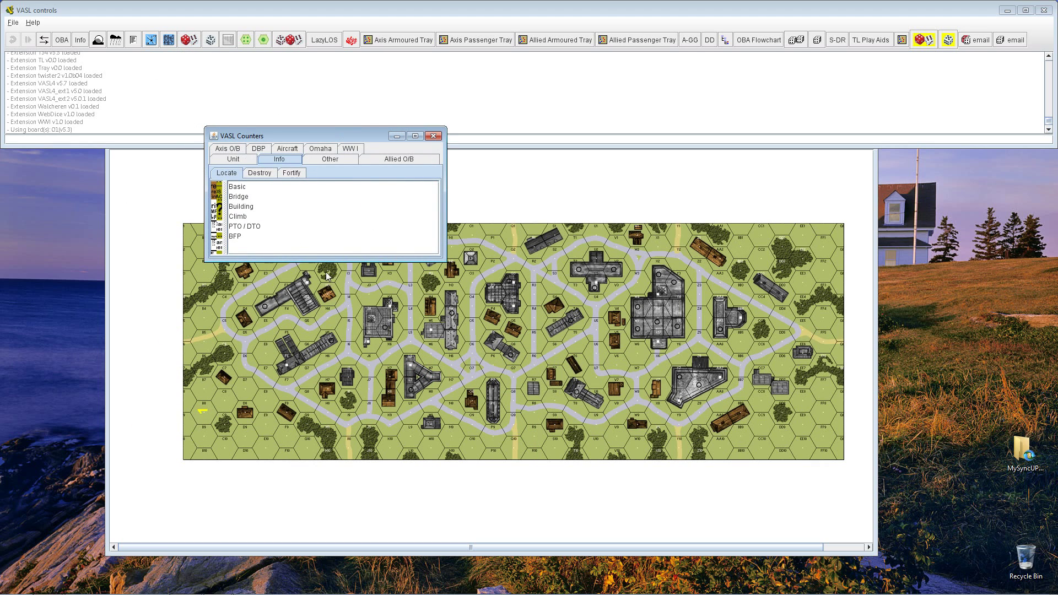
Step: Try different splits between the Info counter column and the category list, finishing with a wide counter column
left_click_drag(223, 211, 361, 218)
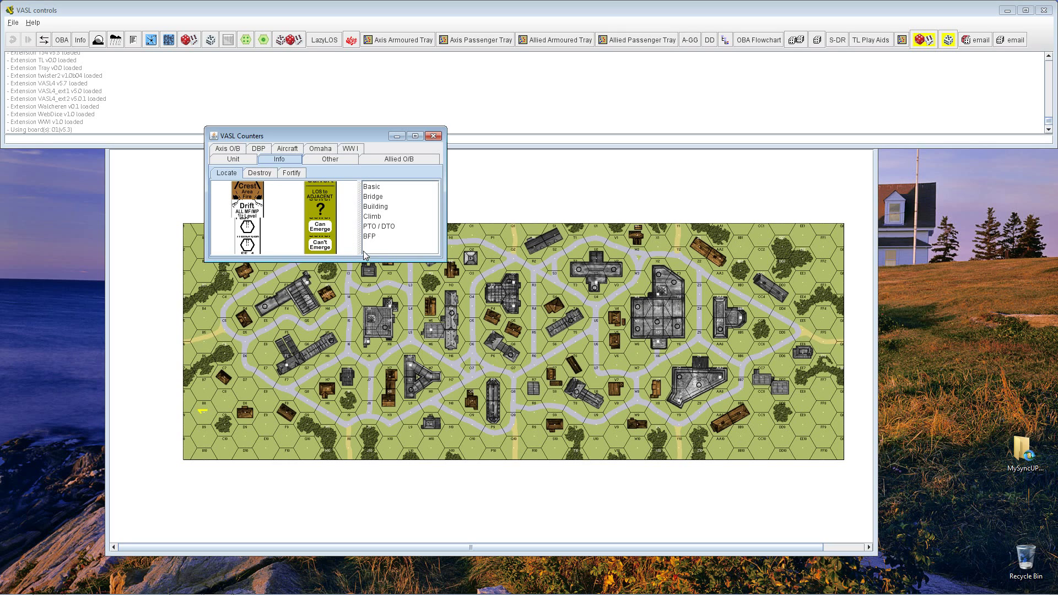
left_click_drag(360, 243, 513, 232)
left_click_drag(425, 215, 220, 209)
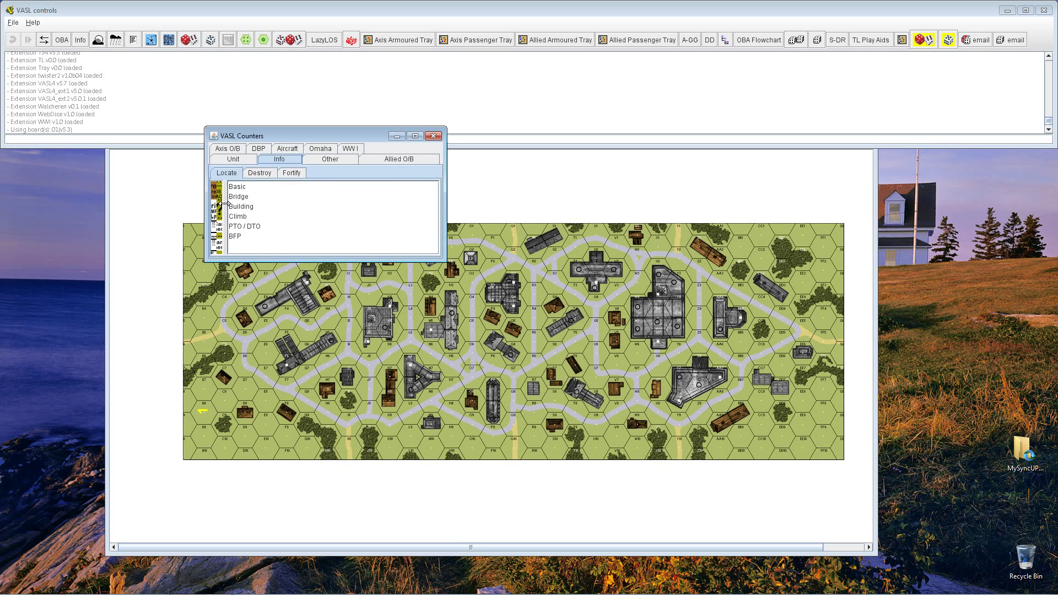
left_click_drag(224, 212, 468, 228)
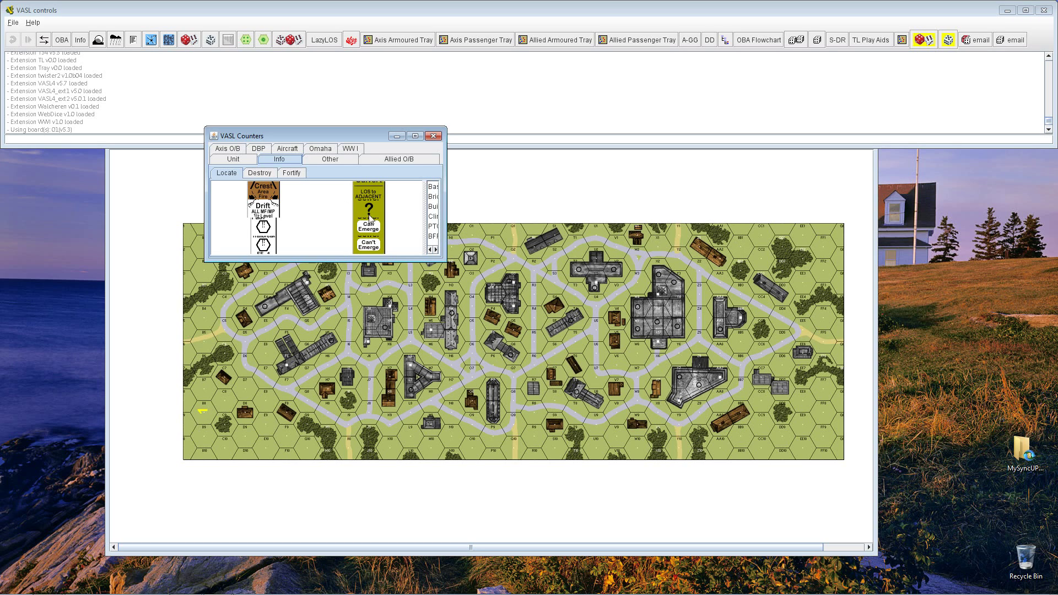
Step: Display the German squad counters in Axis O/B, and make the counters window slightly narrower and taller
left_click(235, 159)
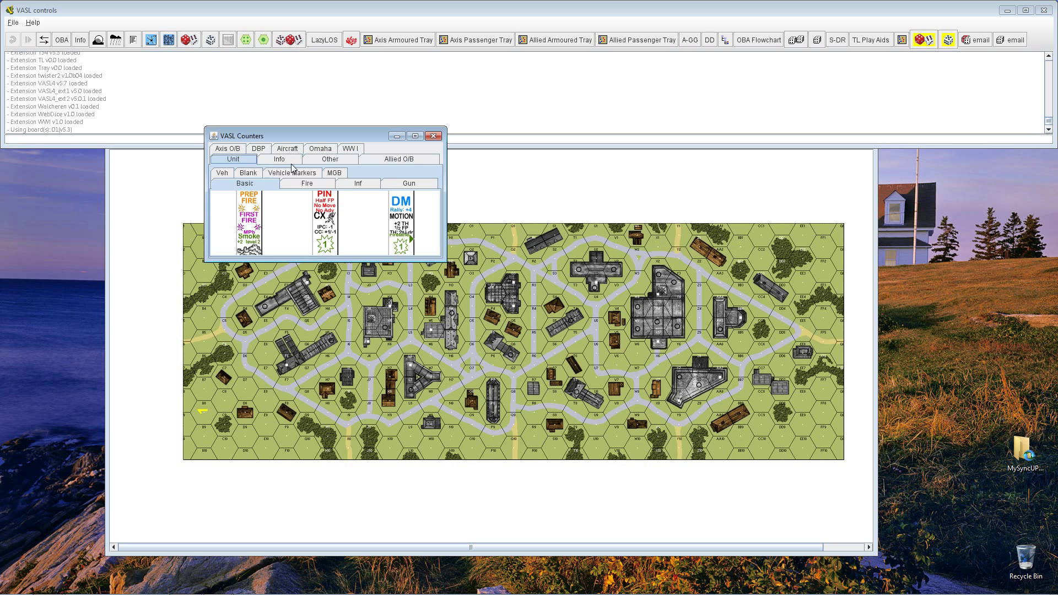
left_click(229, 149)
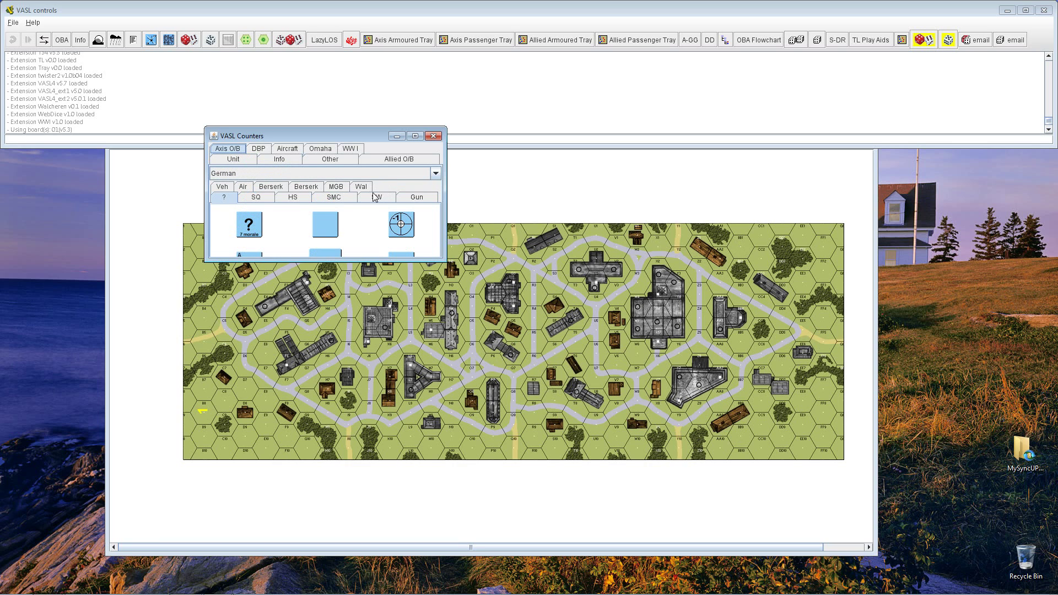
left_click_drag(444, 193, 414, 211)
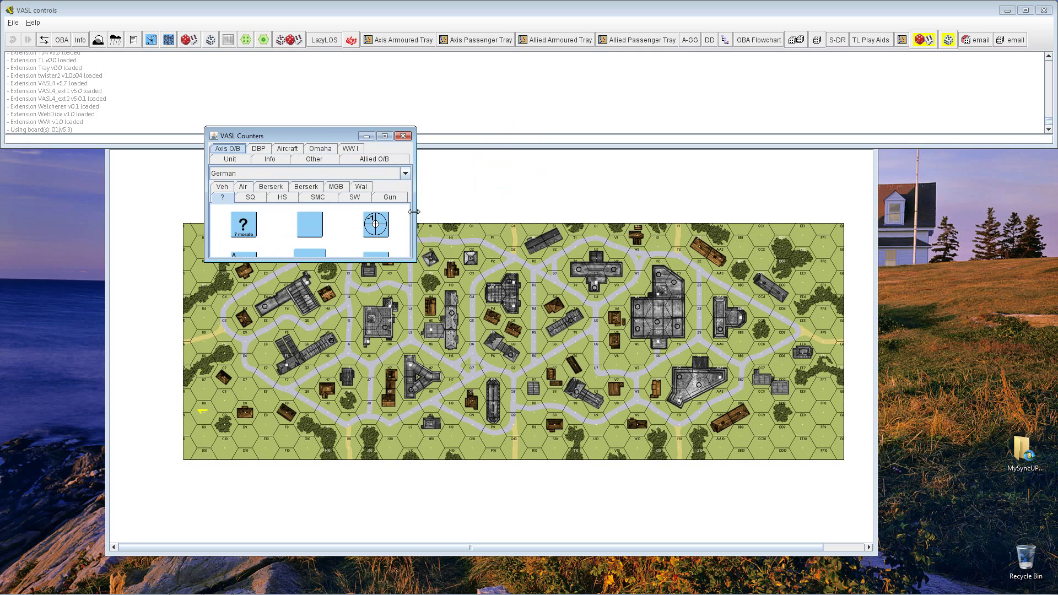
left_click(279, 199)
left_click(247, 199)
mouse_move(411, 260)
left_mouse_down()
mouse_move(410, 322)
mouse_move(408, 273)
left_mouse_up()
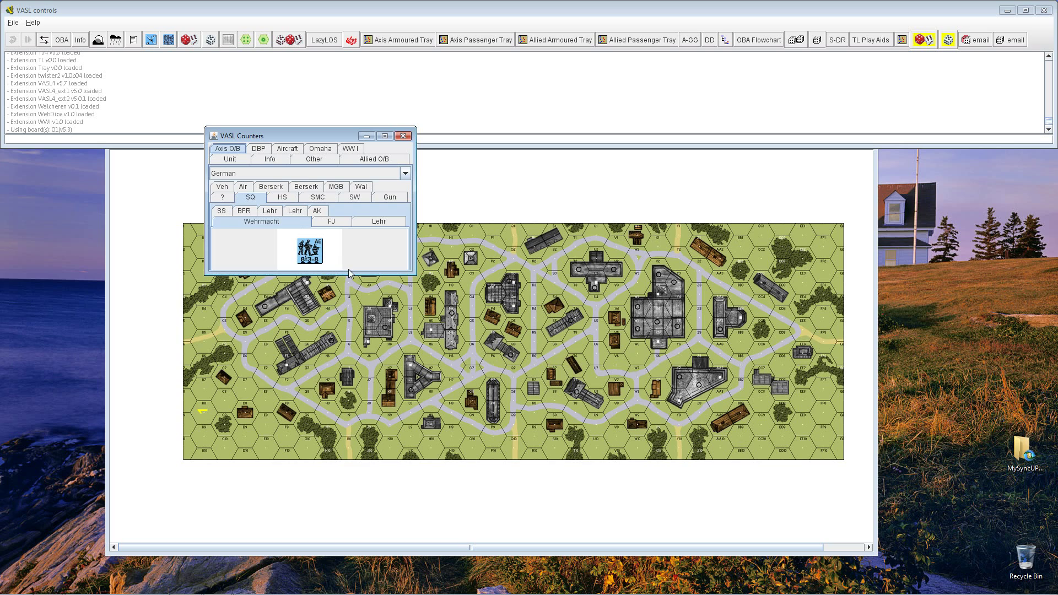
Step: Try a much taller and a very short counters window with the German squads, and check the Axis nationality list
left_click_drag(348, 273, 365, 470)
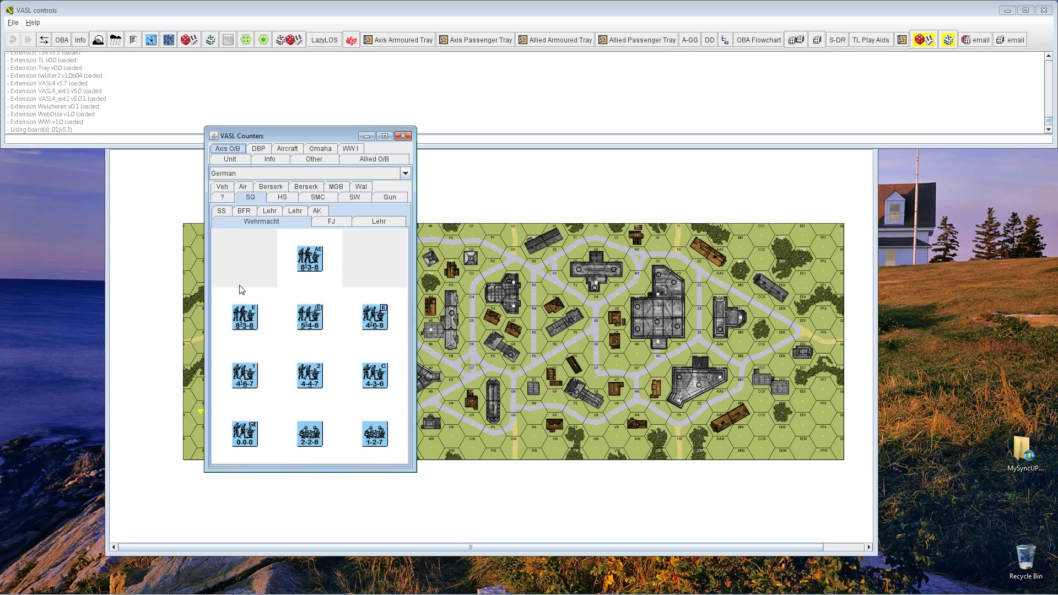
left_click_drag(341, 470, 347, 228)
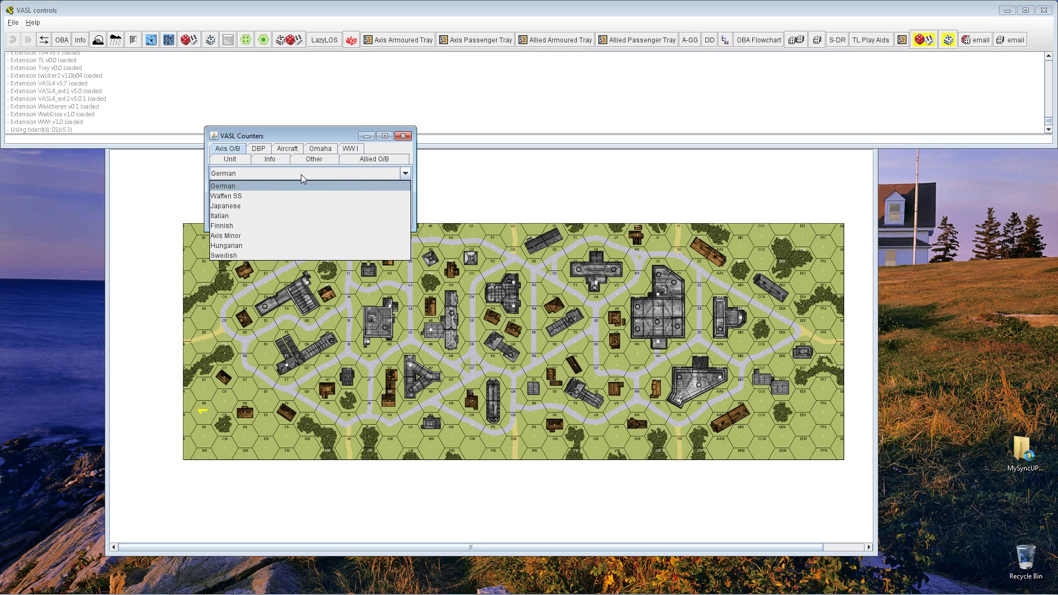
left_click(305, 176)
left_click(304, 178)
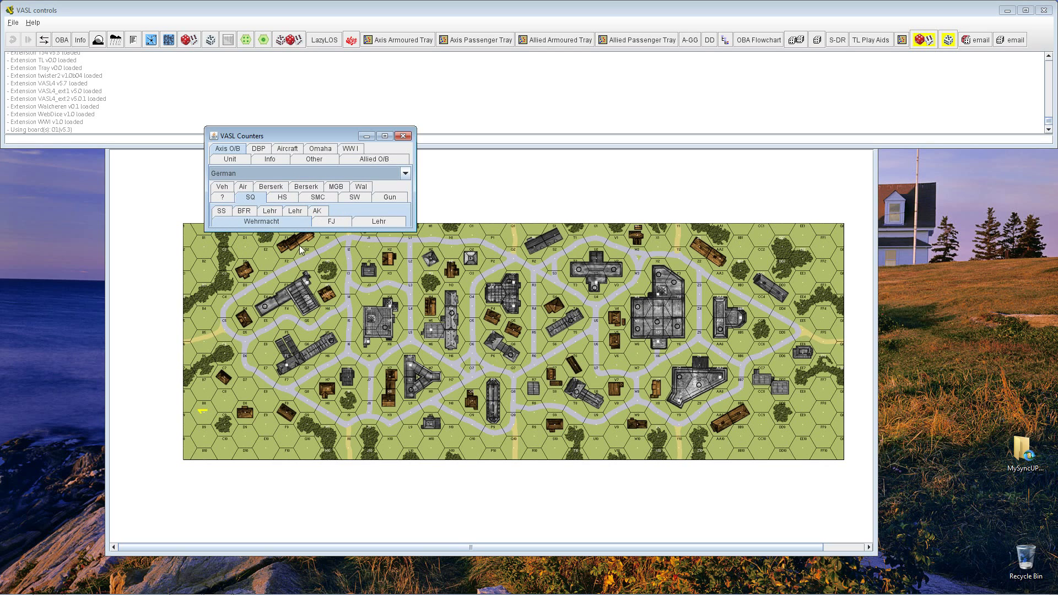
Step: Make the counters window taller and wider so the German squad counters show and each category level fits on one row
left_click_drag(303, 227, 321, 460)
left_click_drag(416, 302, 533, 304)
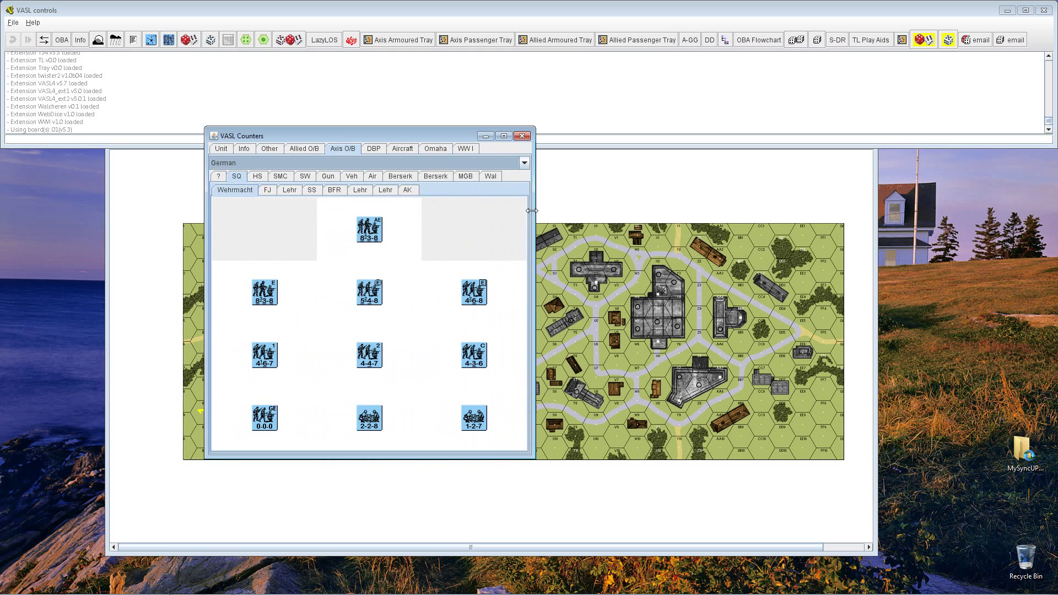
left_click_drag(532, 210, 512, 212)
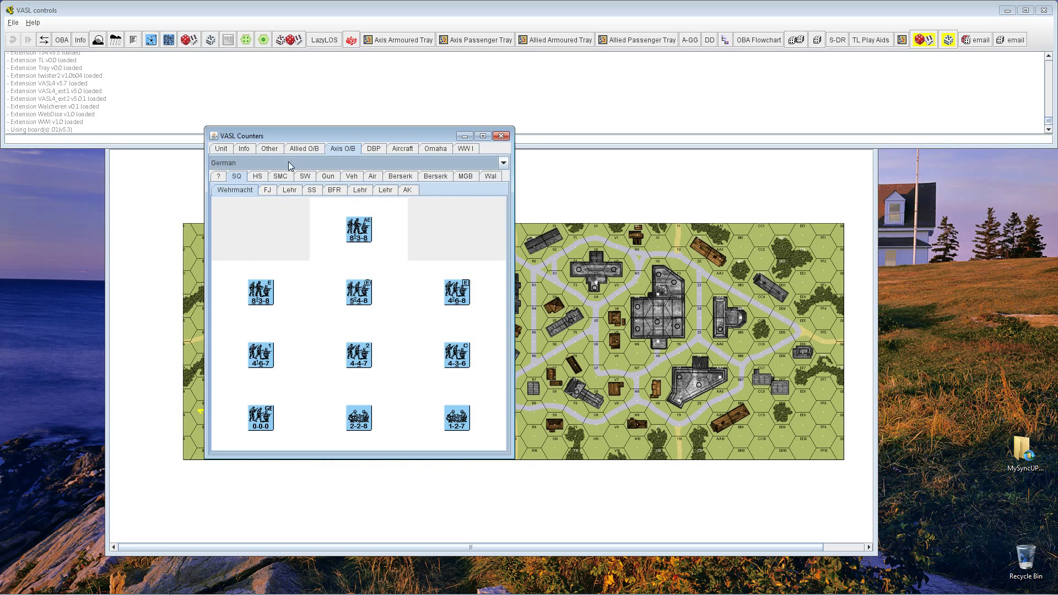
Step: Display the Other counters and widen the counter column until the category list is only a narrow strip
left_click(268, 150)
left_click_drag(408, 246, 199, 336)
left_click_drag(237, 211, 495, 254)
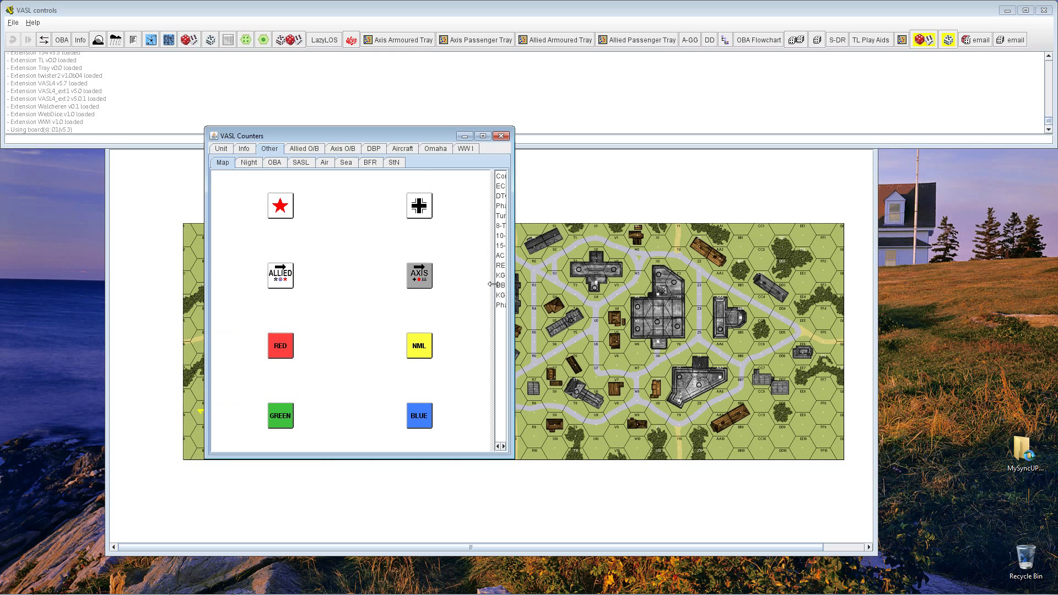
Step: Browse the Map entries in Other, from EC through the turn, AC and RE tracks to DBP and KGP
left_click(500, 186)
left_click(501, 216)
left_click(501, 225)
left_click(500, 235)
left_click(501, 246)
left_click(501, 255)
left_click(501, 266)
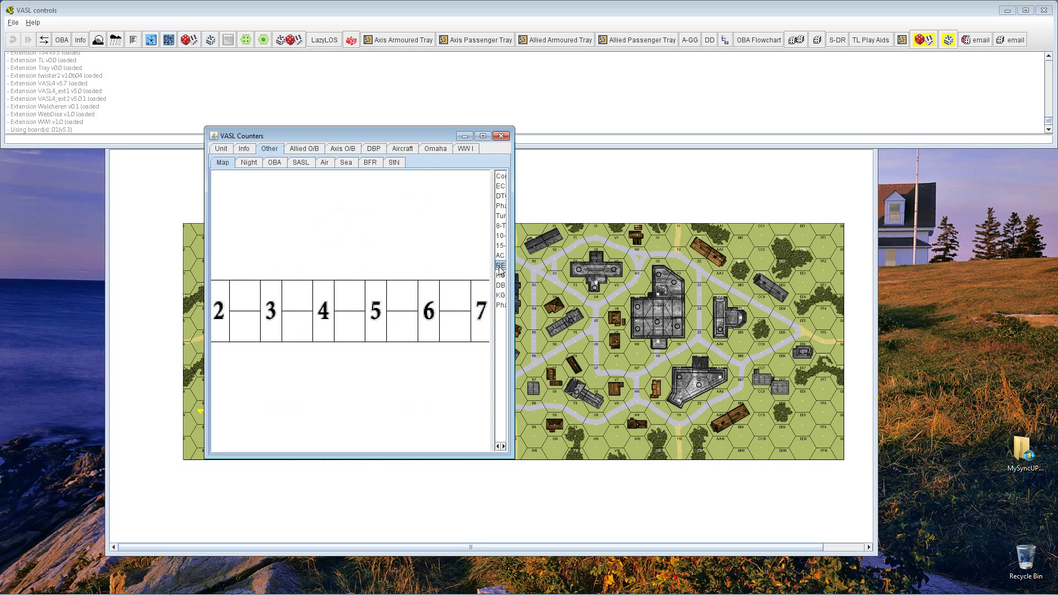
left_click(501, 275)
left_click(500, 285)
left_click(501, 295)
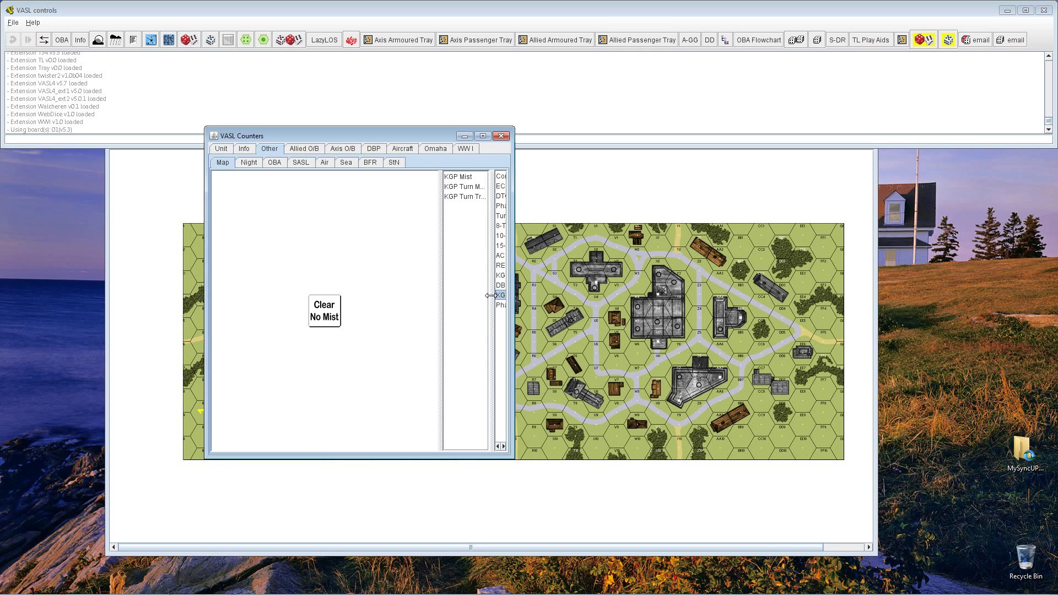
Step: Narrow the KGP counter column so both category lists are readable, and close the counters window
left_click_drag(489, 296, 427, 302)
left_click_drag(427, 260, 374, 252)
left_click_drag(444, 260, 426, 260)
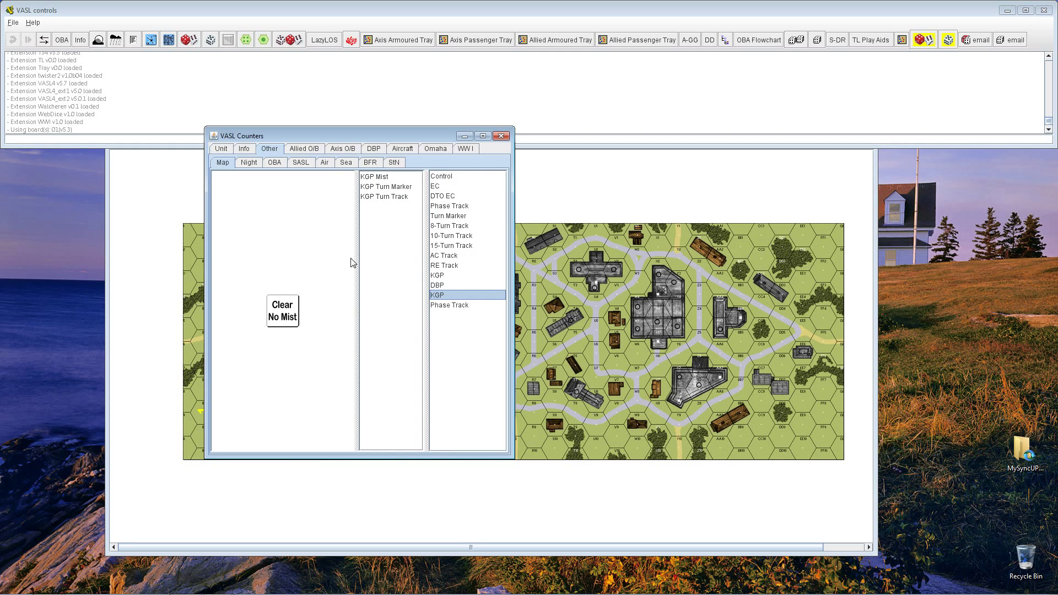
left_click_drag(356, 258, 334, 257)
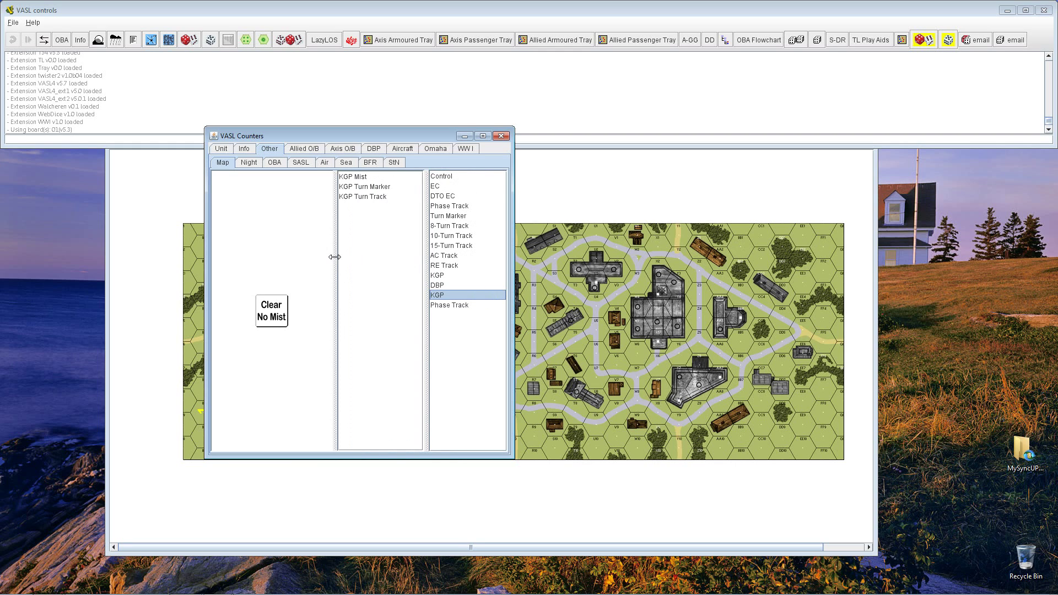
left_click(501, 136)
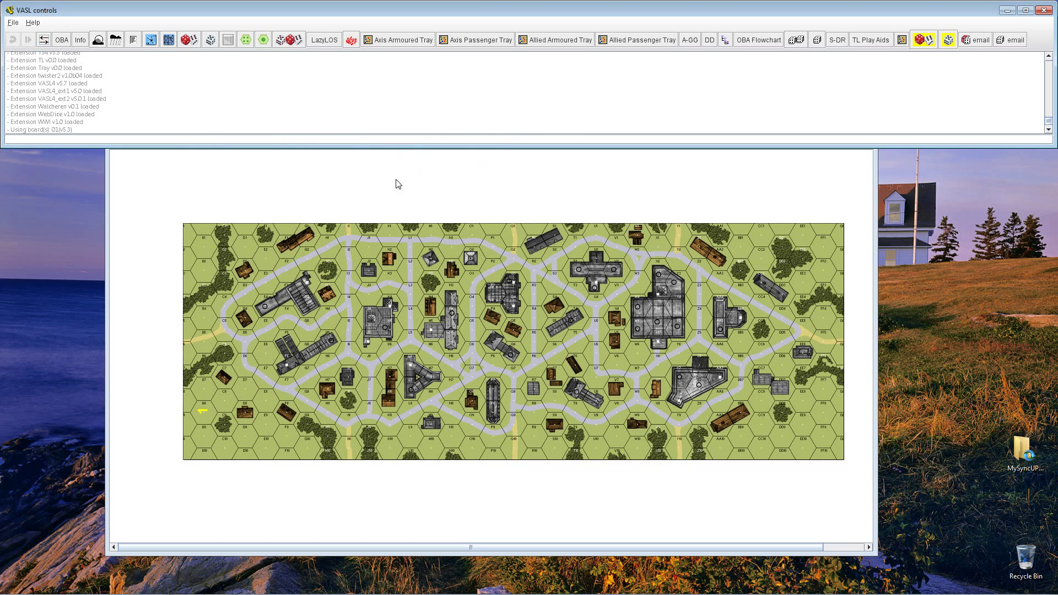
Step: Check the combined application window option in the general preferences, accept the dialog, and move the map window over the controls window
left_click(13, 22)
left_click(31, 105)
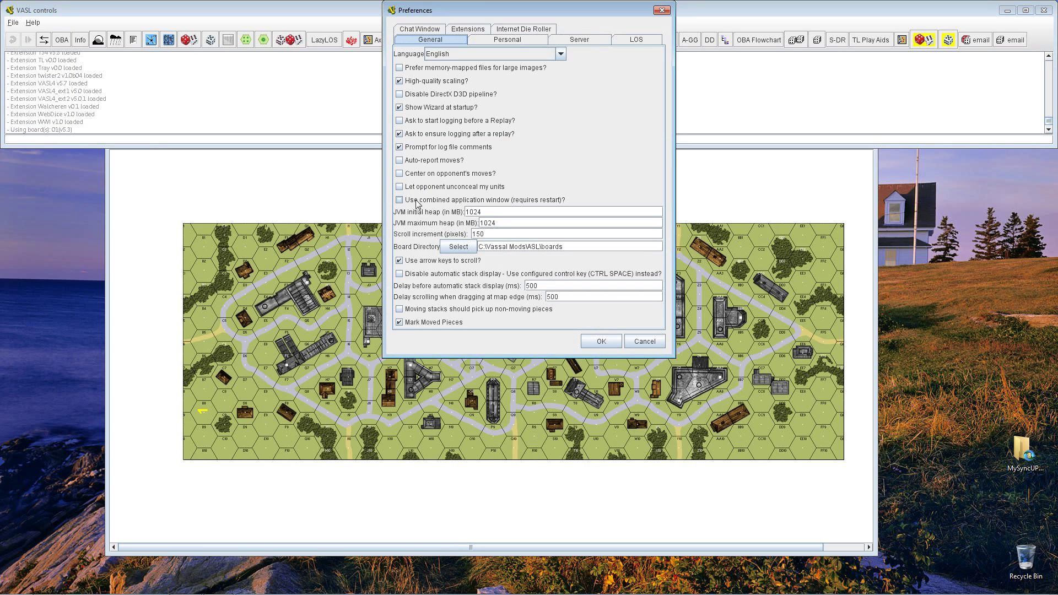
left_click(602, 340)
left_click_drag(594, 118, 616, 104)
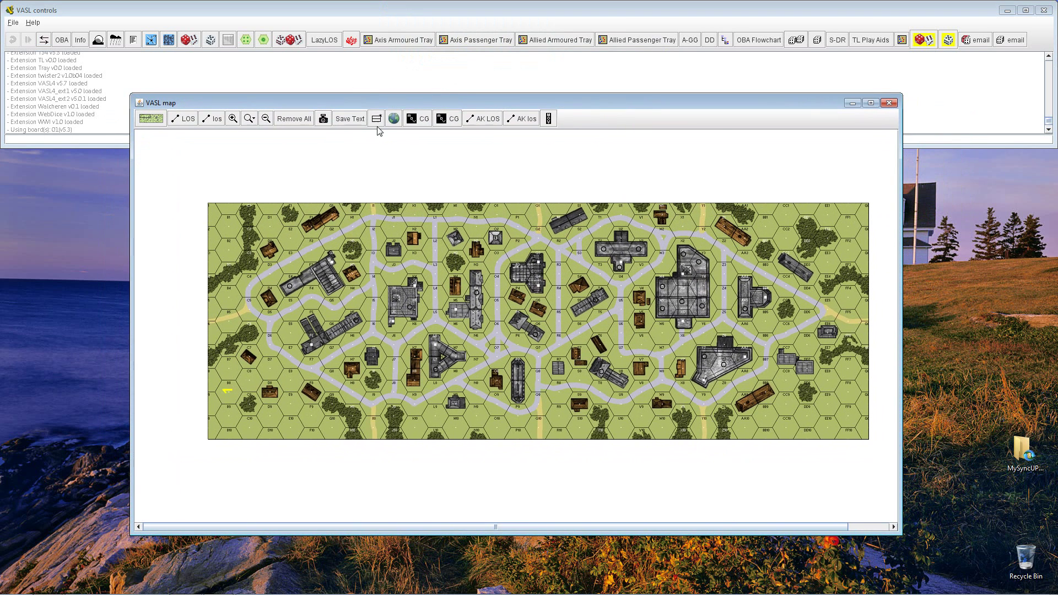
Step: View the Axis Passenger Tray, move its window around, and close it
left_click(475, 39)
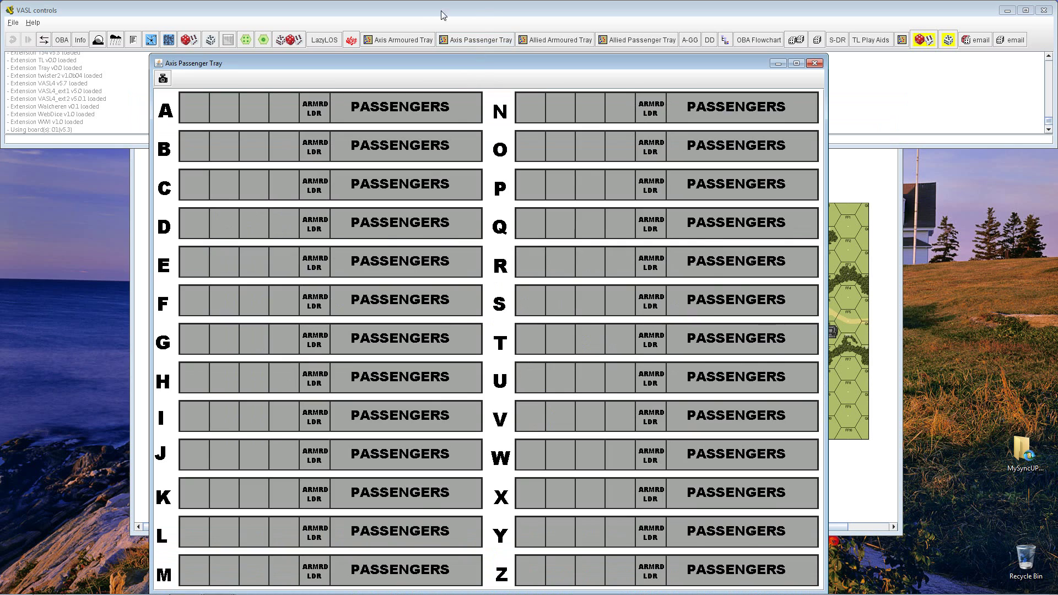
left_click_drag(480, 66, 541, 45)
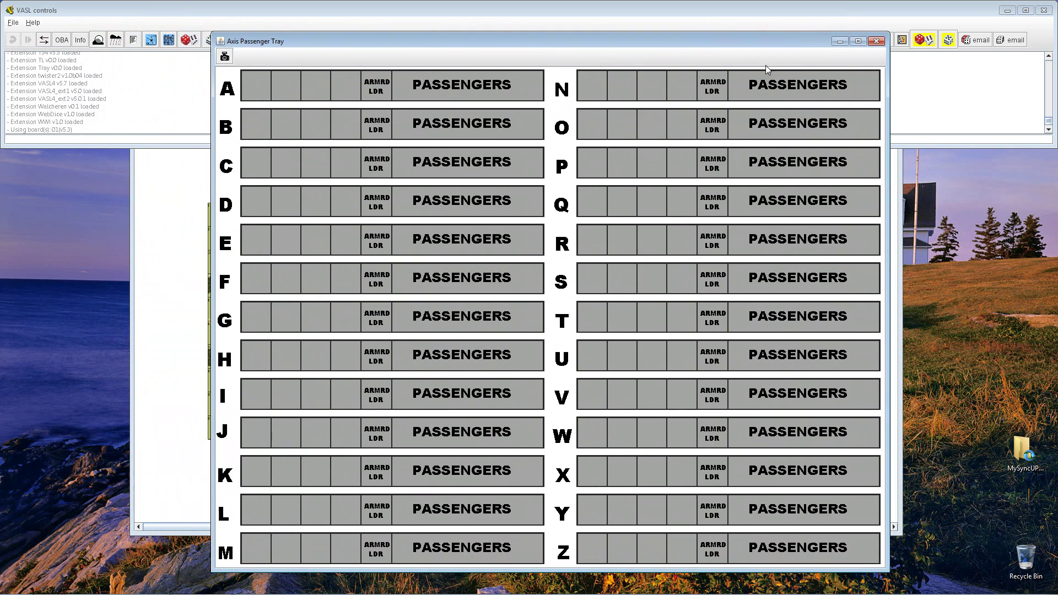
left_click(877, 41)
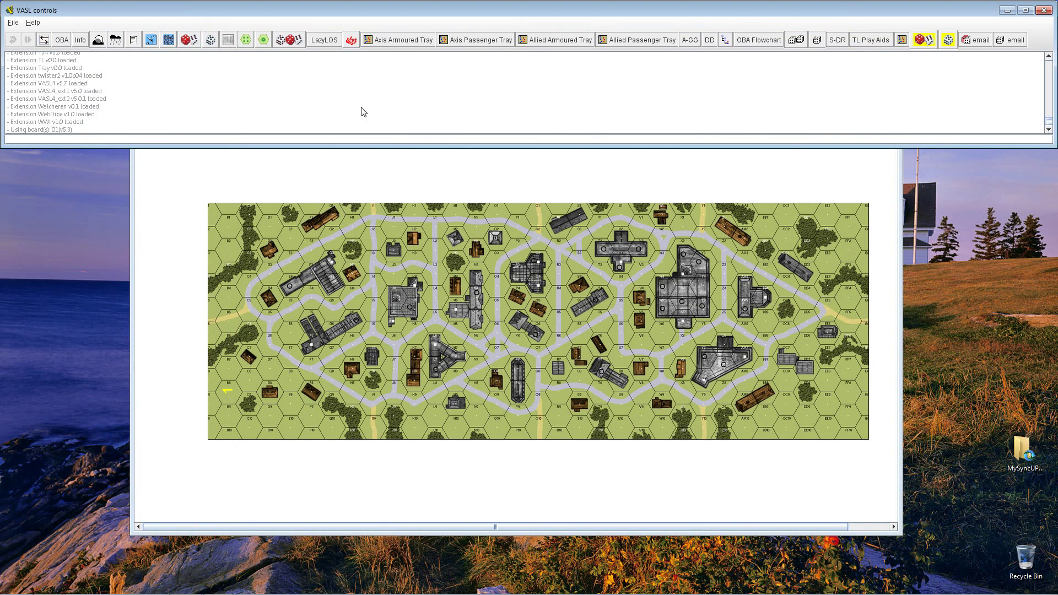
Step: View the IFT chart window, reposition it over the map, and close it
left_click(227, 39)
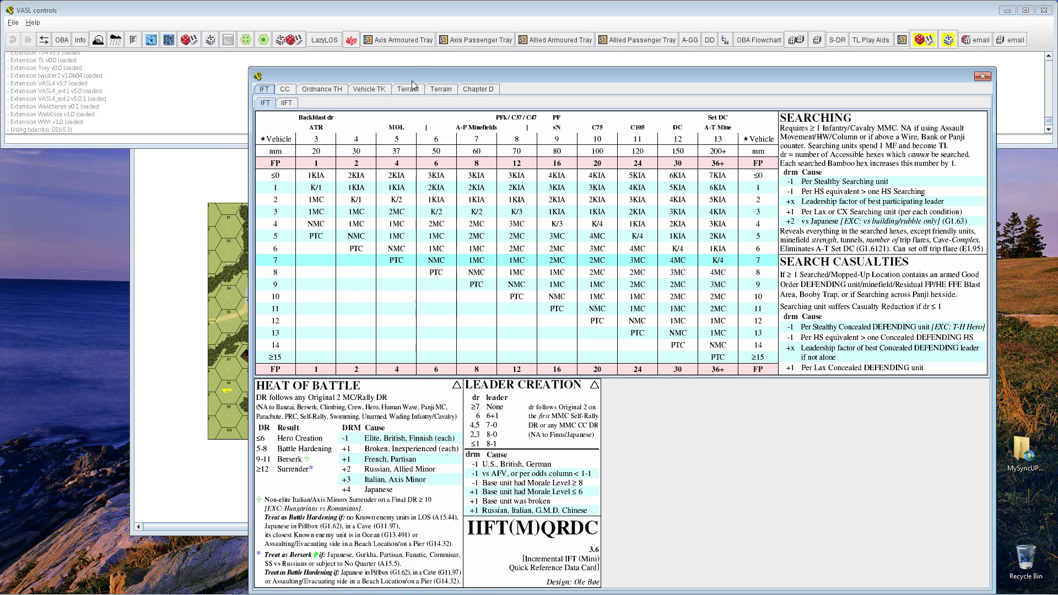
left_click_drag(421, 72, 263, 8)
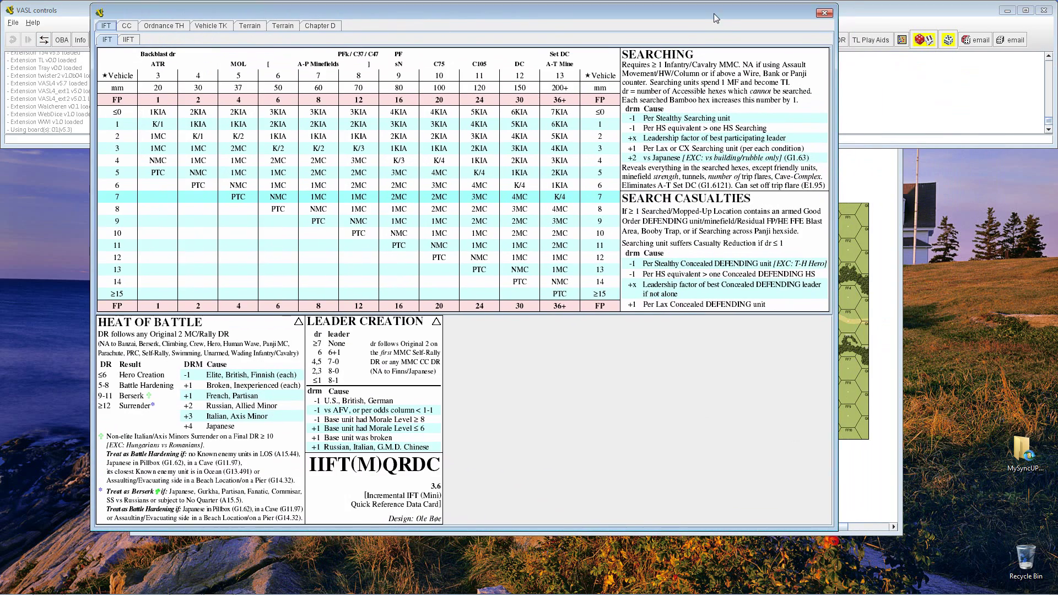
left_click_drag(713, 13, 775, 45)
left_click(887, 46)
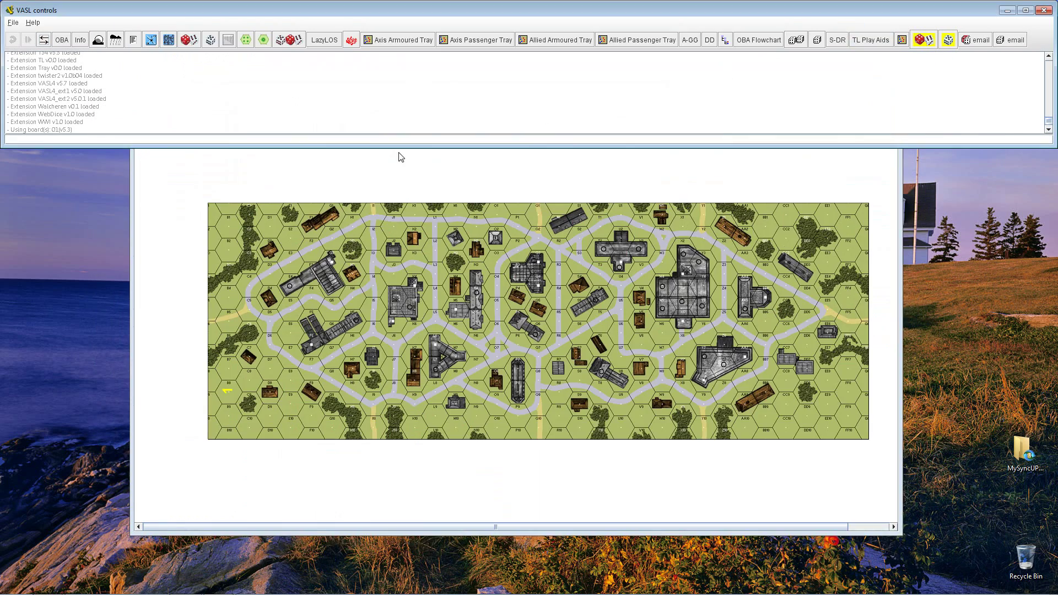
Step: Move the map window around to a spot lower on the desktop, and bring the controls window to the front
left_click_drag(421, 100, 334, 110)
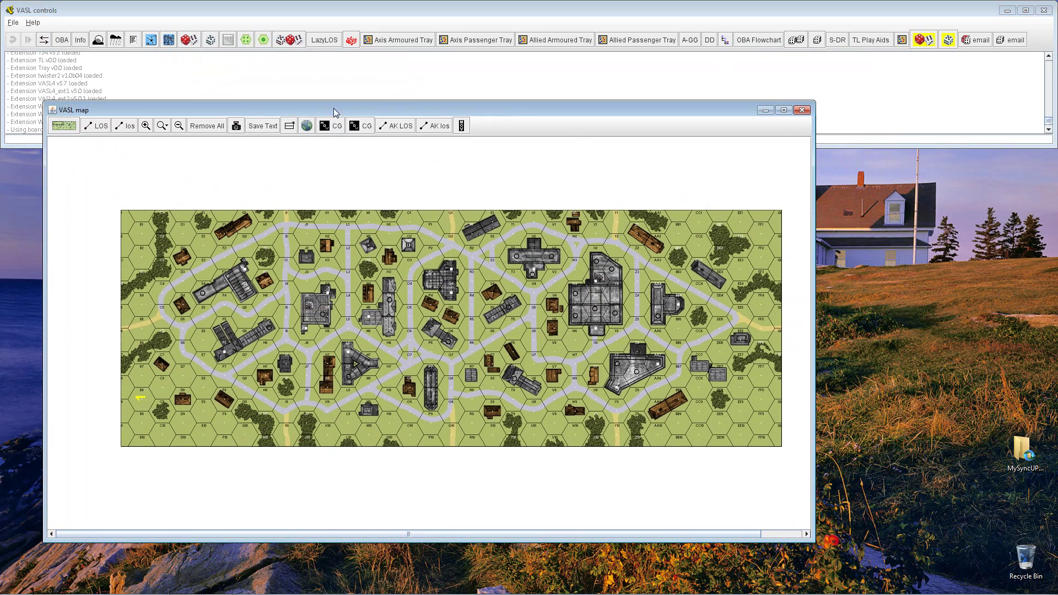
left_click_drag(173, 110, 269, 105)
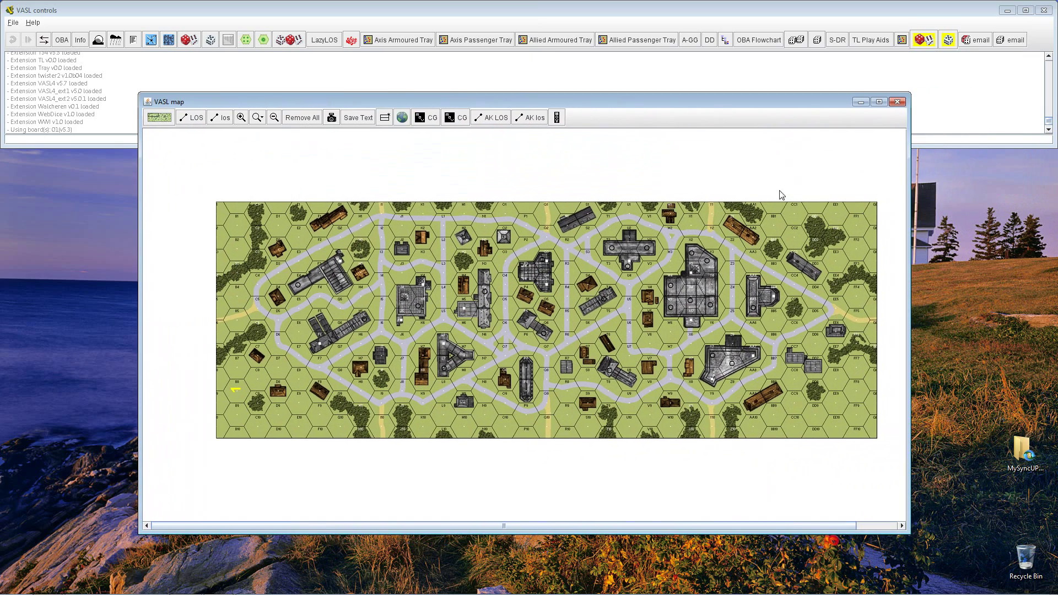
left_click_drag(504, 107, 560, 136)
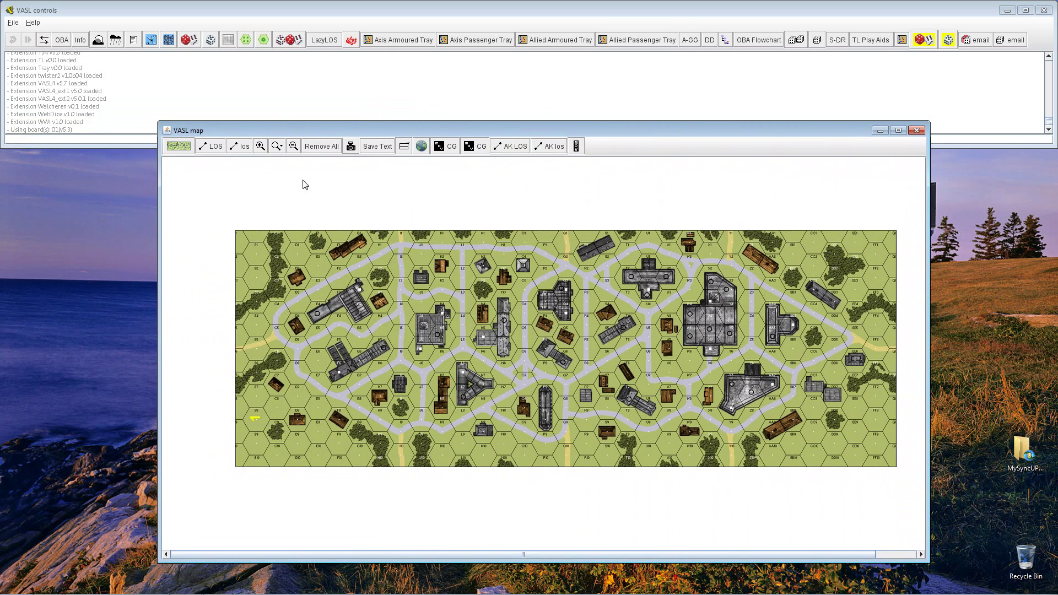
left_click(248, 94)
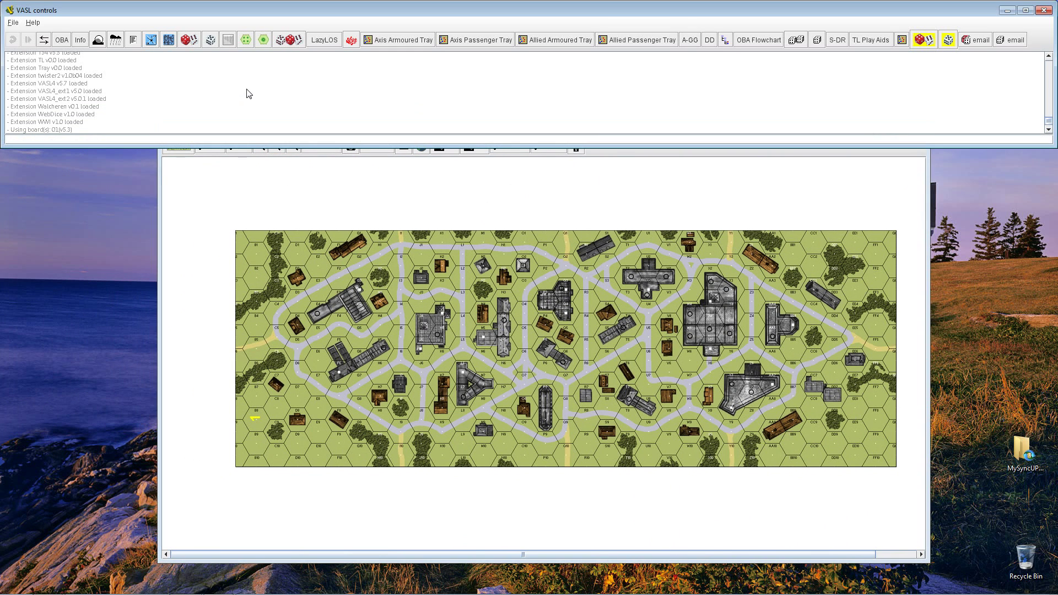
Step: Reopen the counters window, narrow the counter column in Info, and display the basic Unit counters
left_click(169, 40)
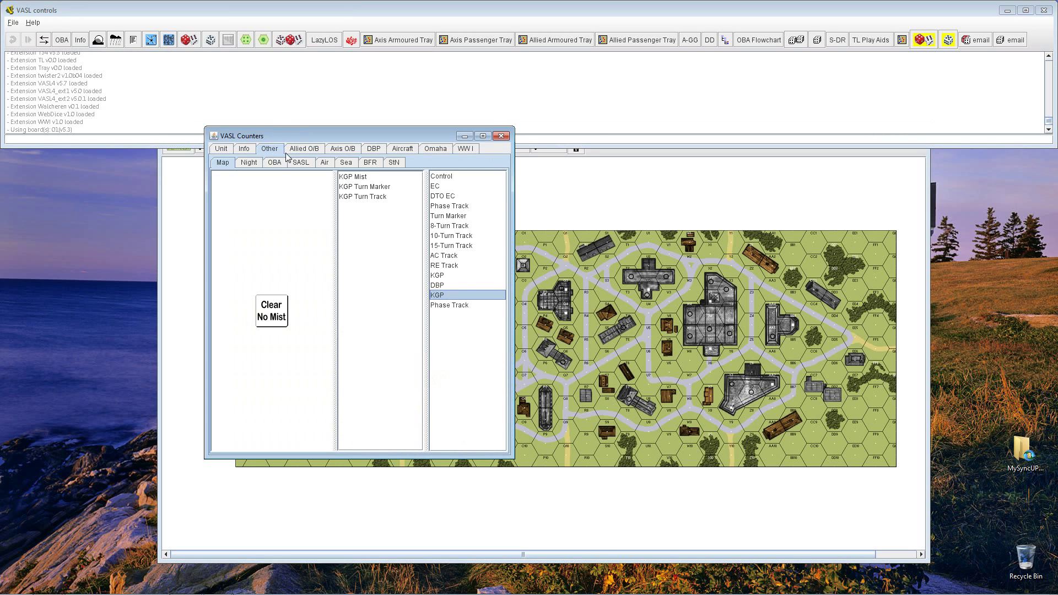
left_click(248, 152)
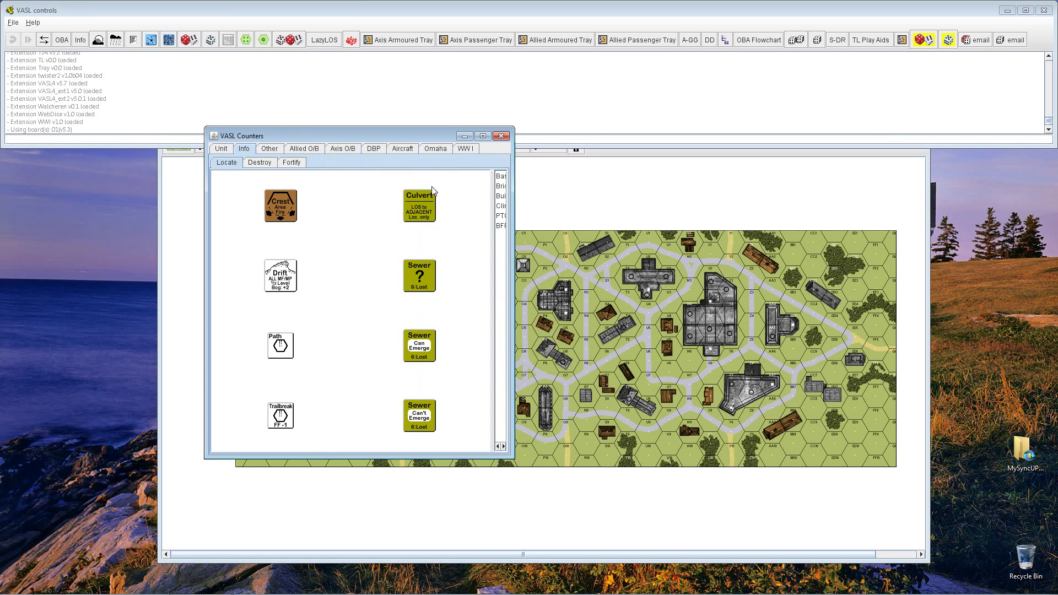
left_click_drag(492, 212, 349, 228)
left_click(220, 151)
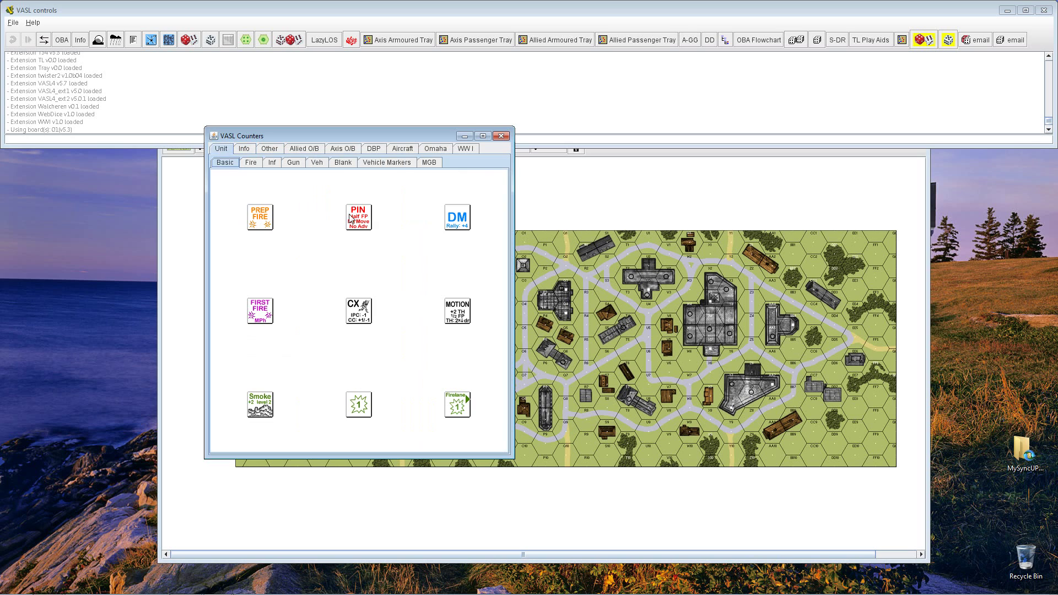
Step: Move the counters window so it partly overlaps the map's side, and bring the map window to the front
left_click_drag(285, 134, 113, 227)
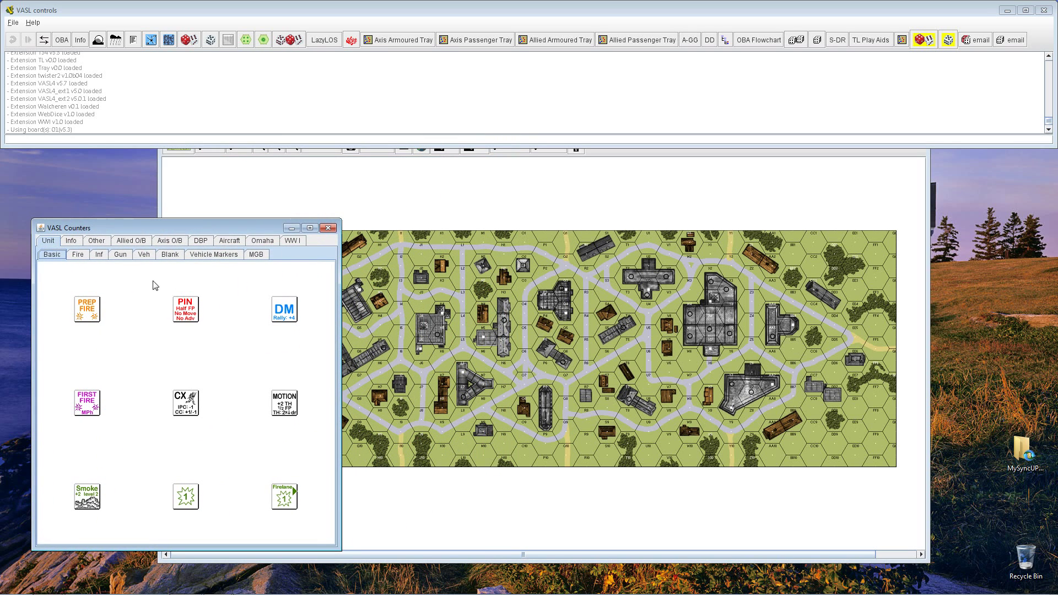
mouse_move(185, 313)
left_mouse_down()
mouse_move(642, 264)
mouse_move(944, 182)
mouse_move(722, 203)
mouse_move(873, 174)
mouse_move(792, 208)
mouse_move(260, 323)
mouse_move(199, 319)
left_mouse_up()
left_click_drag(246, 232, 270, 169)
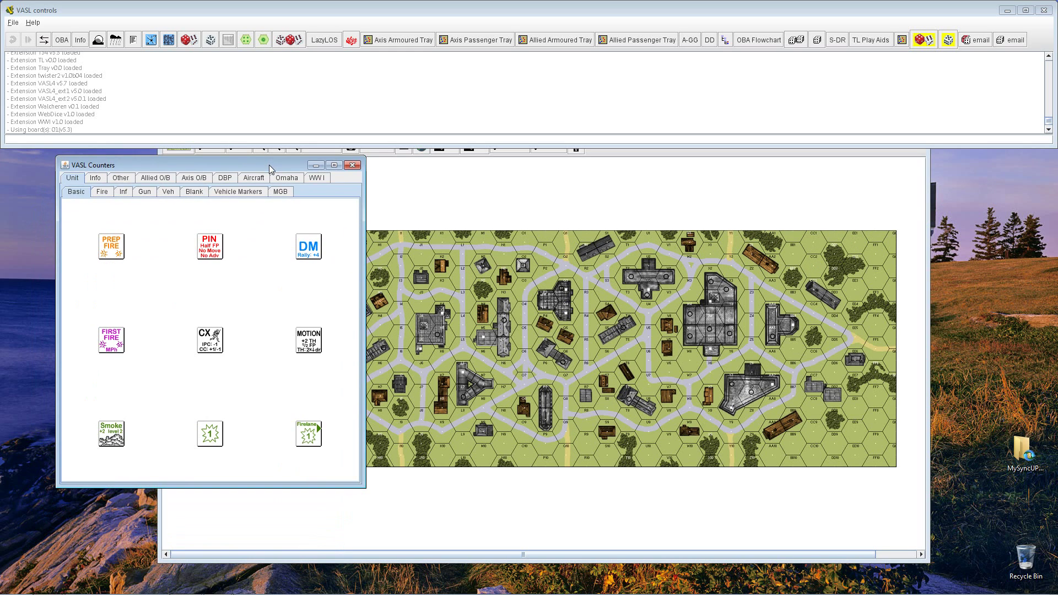
left_click(505, 203)
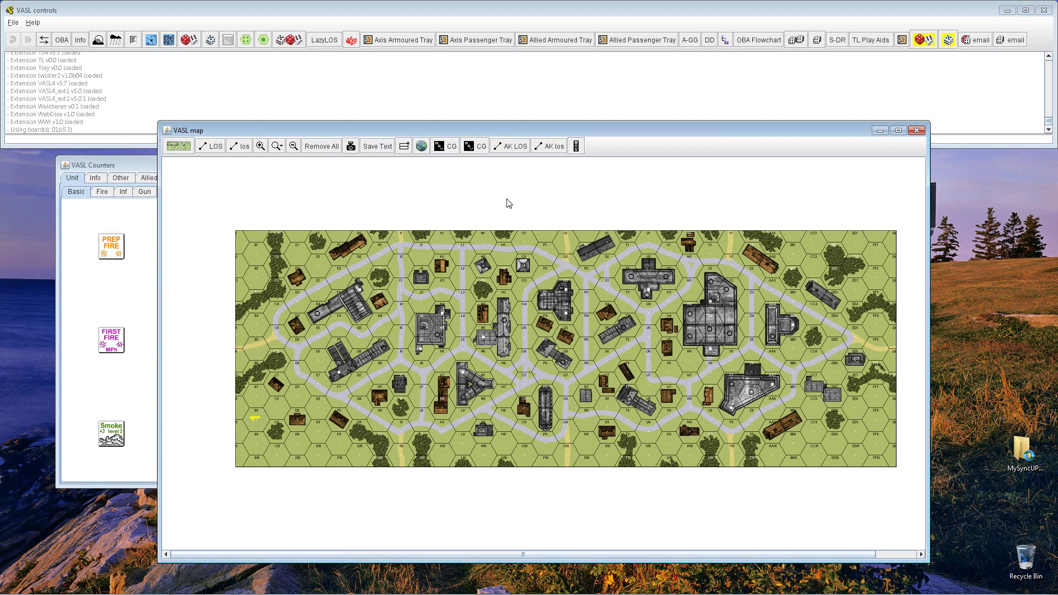
Step: Try 50 ms in the general preferences for both the automatic stack display delay and the map-edge scrolling delay
left_click(13, 23)
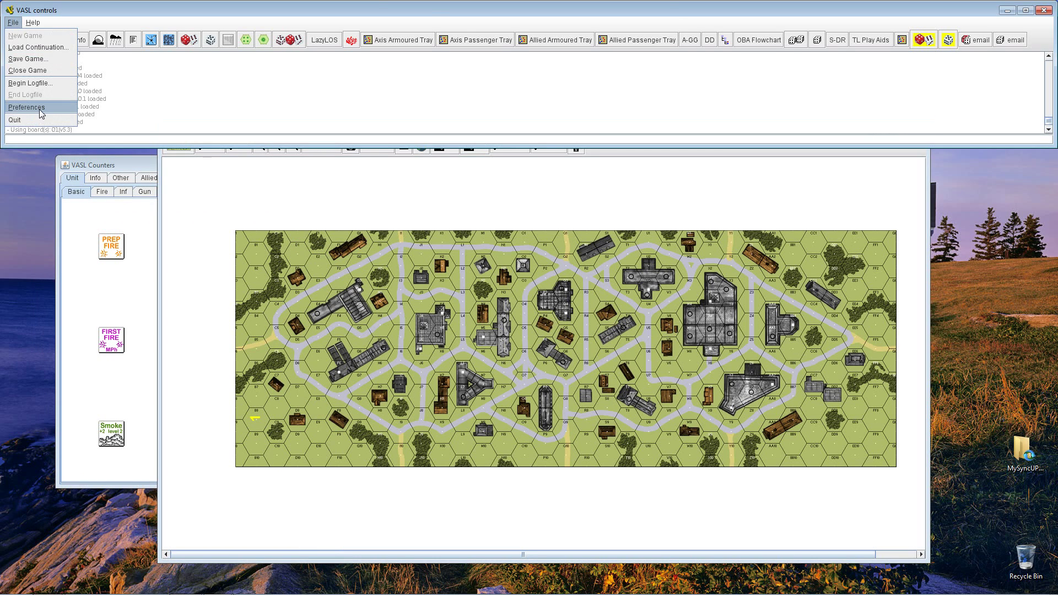
left_click(16, 107)
left_click_drag(557, 13, 566, 79)
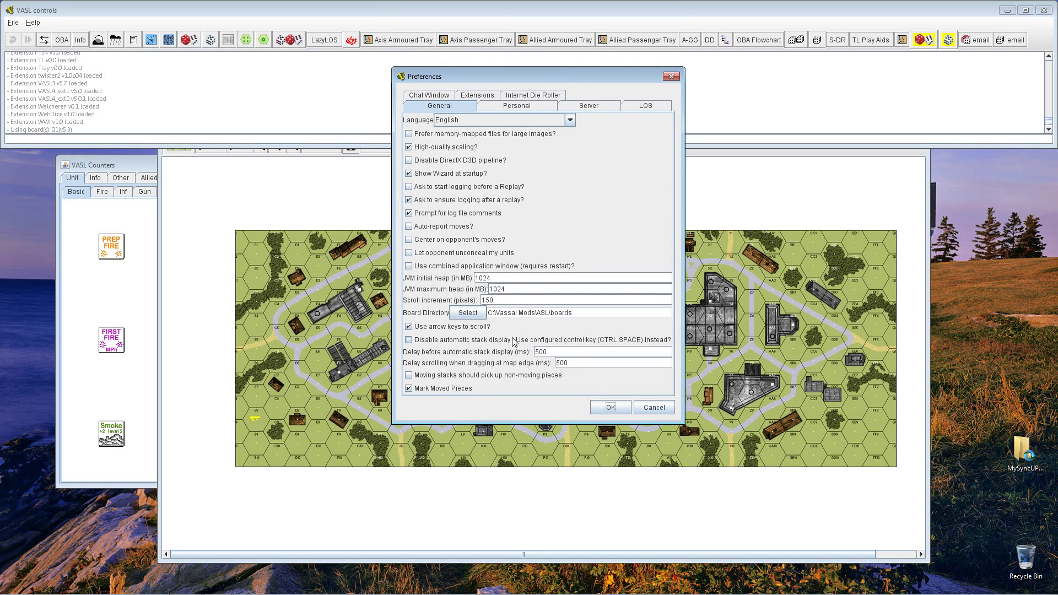
double_click(540, 352)
type("580")
type("50")
Step: Toggle the option for moving stacks to pick up non-moving pieces, view the extensions directory, and cancel the preferences
left_click(409, 376)
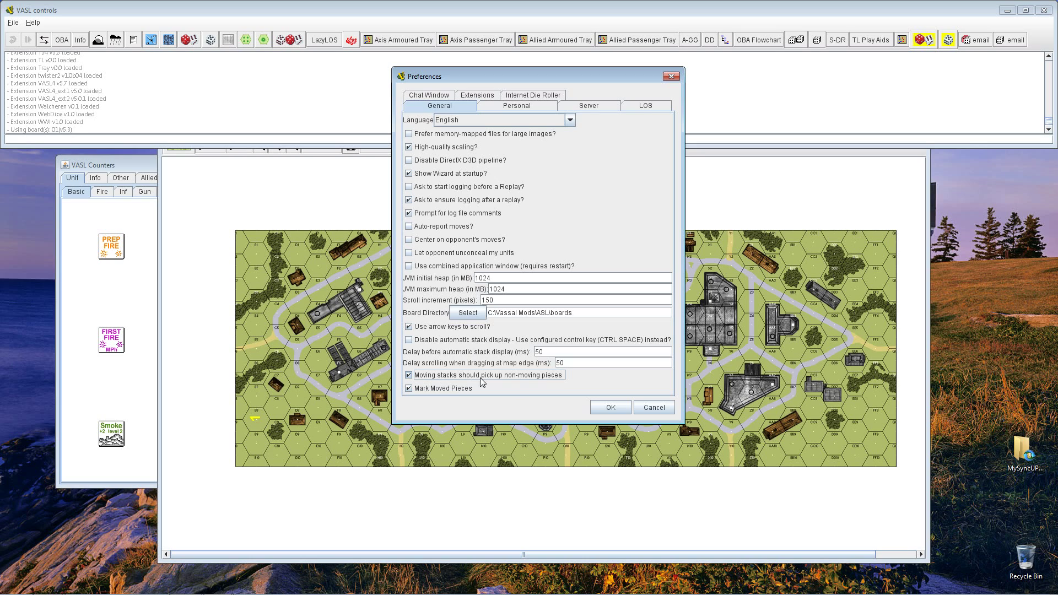
left_click(408, 376)
left_click(482, 98)
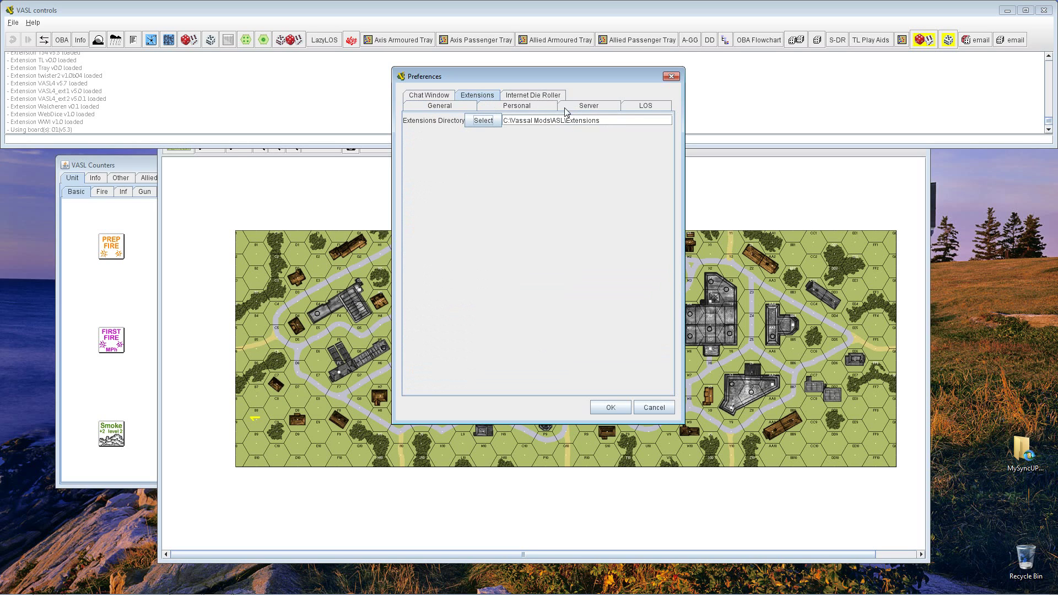
left_click(652, 410)
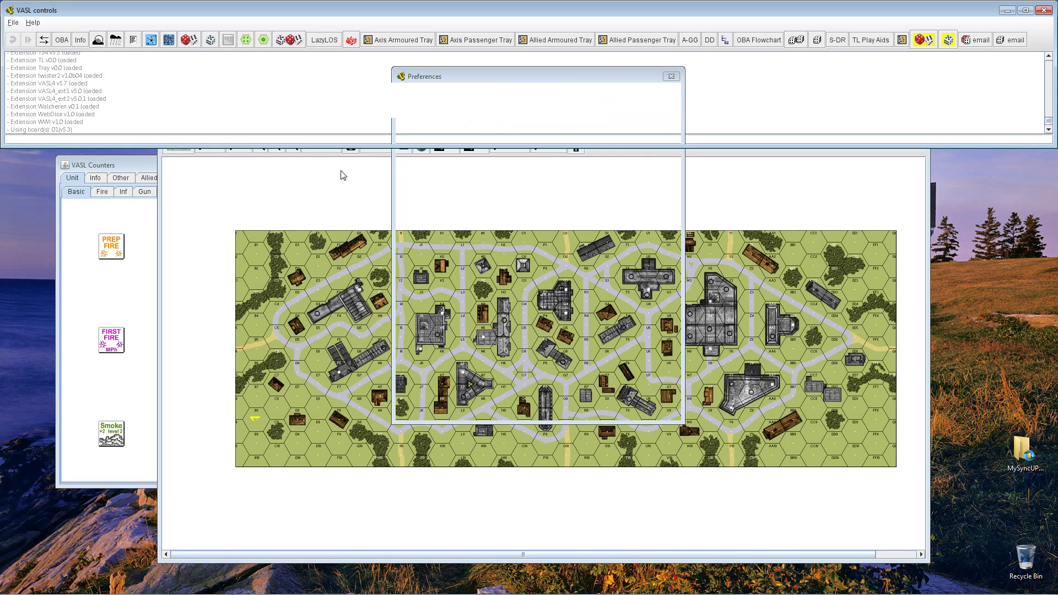
Step: Reopen and close the preferences window, and bring the map window back to the front
left_click(535, 232)
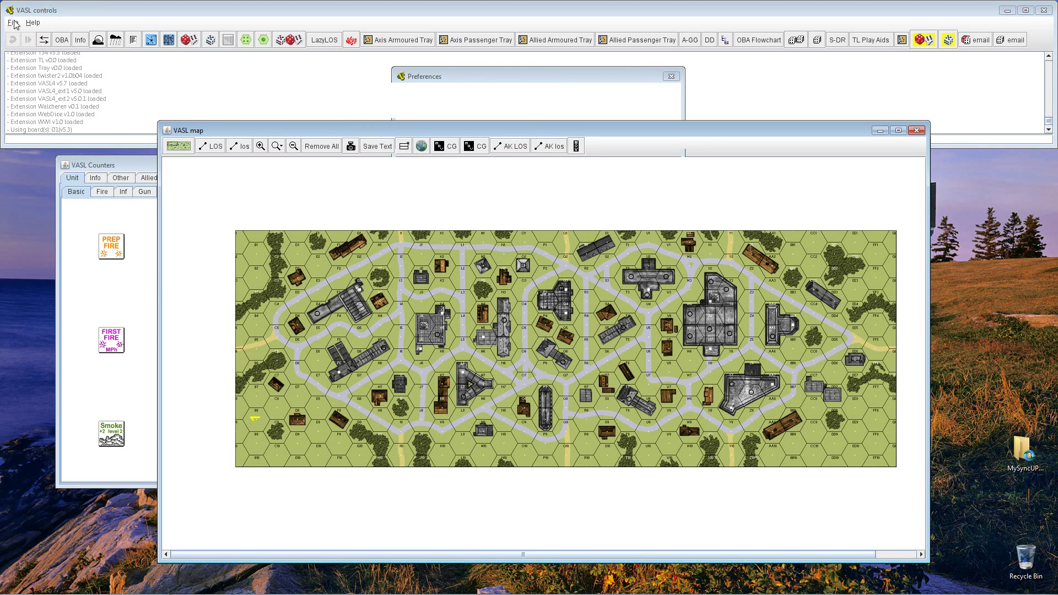
left_click(13, 23)
left_click(33, 119)
left_click(662, 10)
left_click(467, 197)
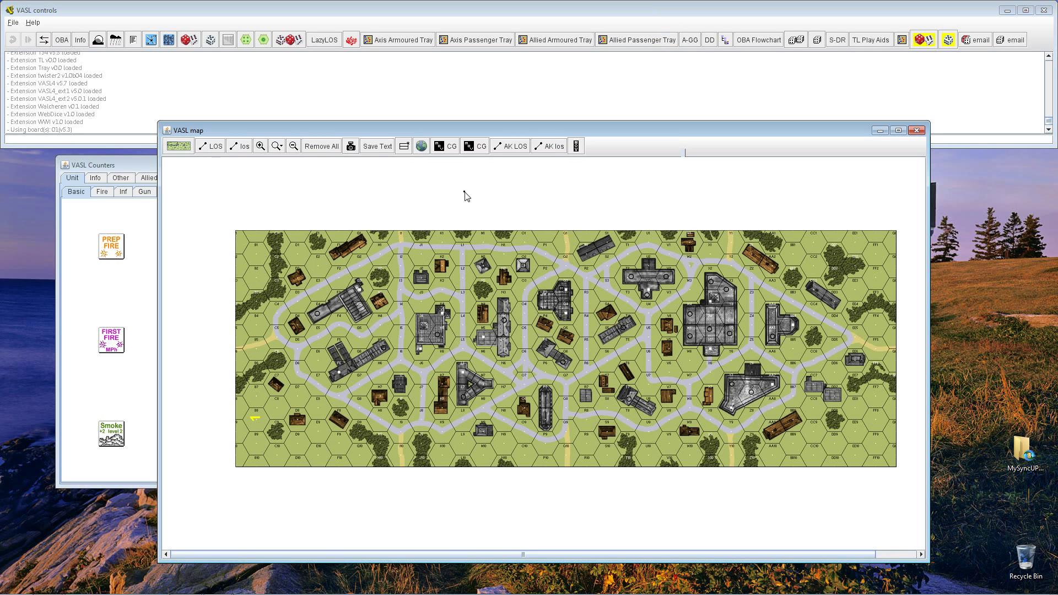
Step: Close the VASL Counters and VASL map windows and extend the VASL controls window downward to reveal more of the loaded-extensions log
left_click(132, 166)
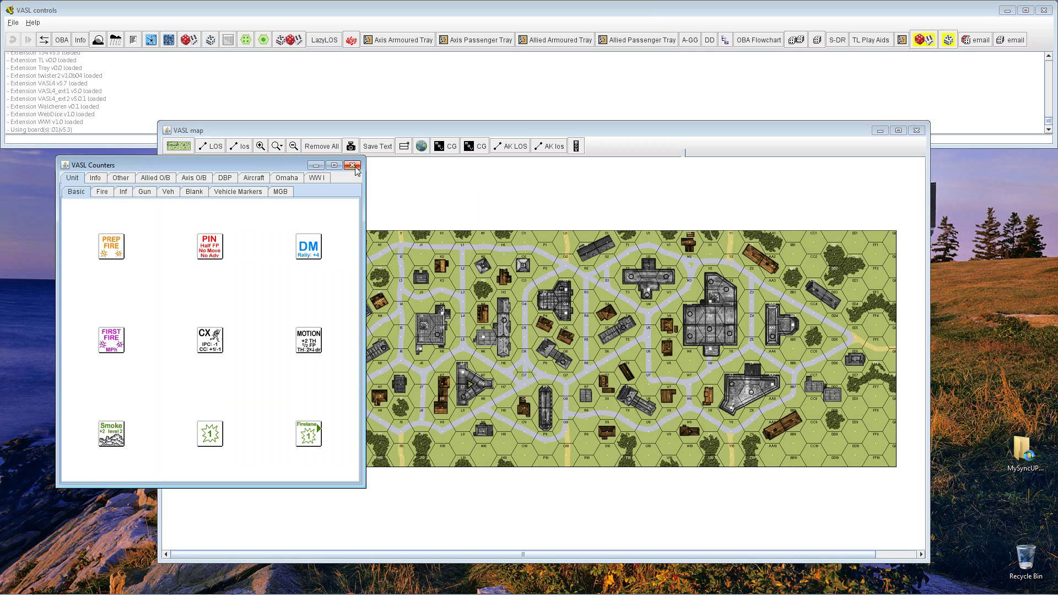
left_click(355, 167)
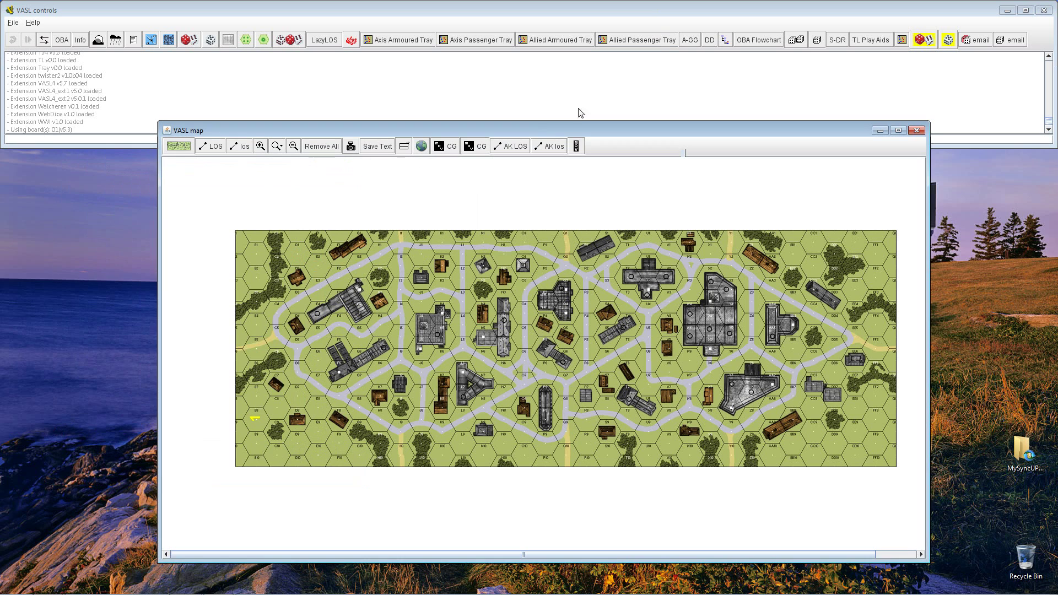
left_click(918, 131)
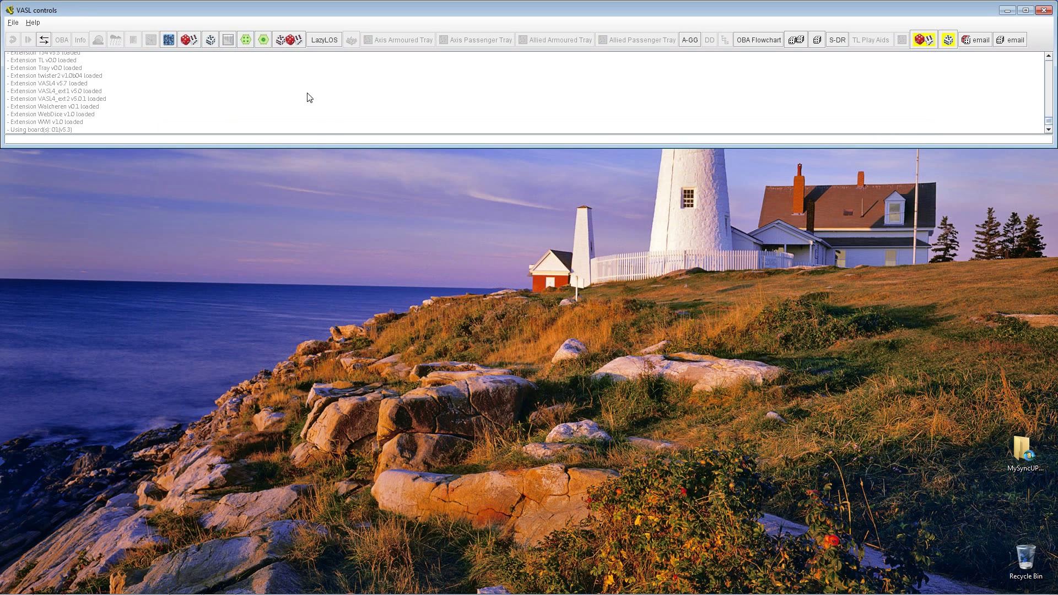
left_click_drag(332, 146, 332, 324)
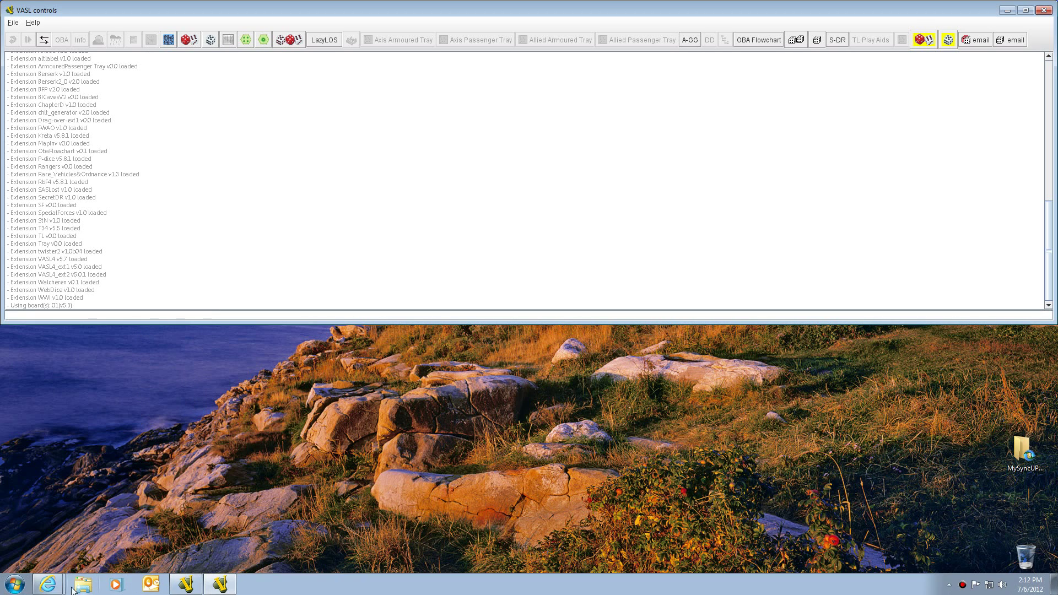
Step: Switch to the Advanced Squad Leader site in Internet Explorer and open the VASL page through Playing Aids
left_click(59, 589)
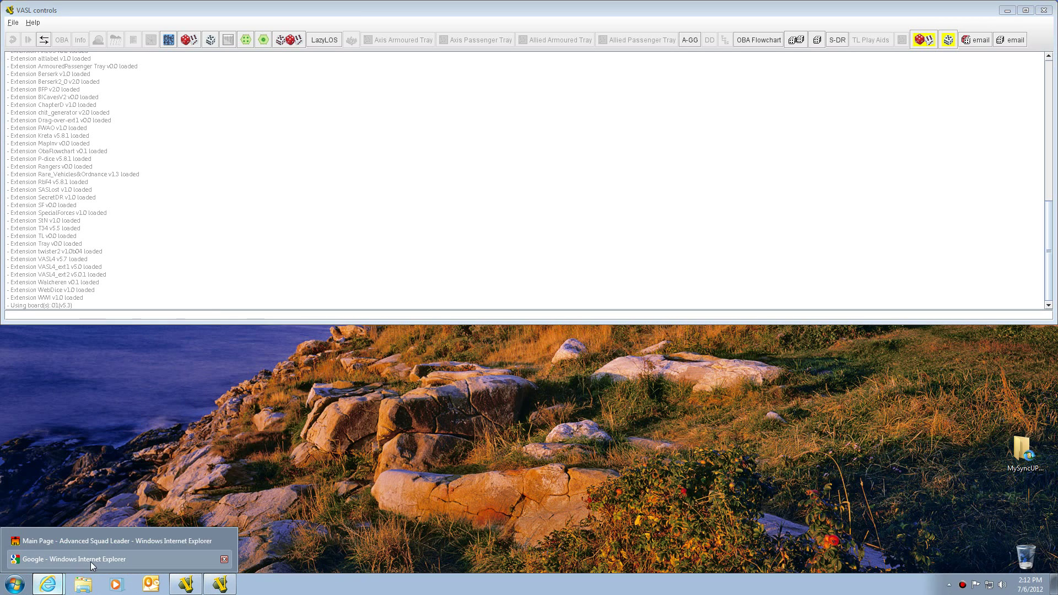
left_click(47, 584)
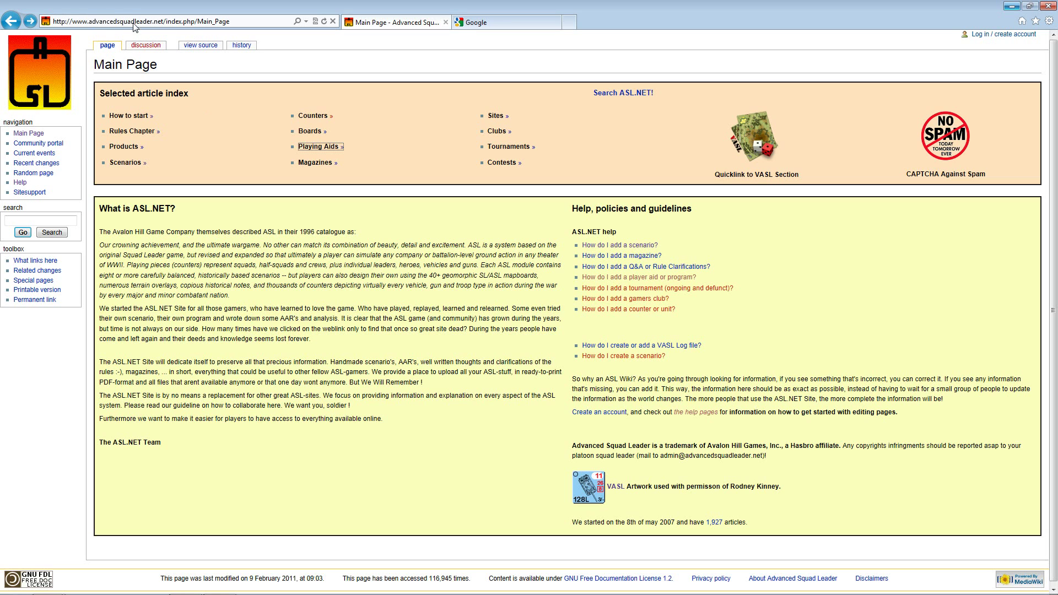
left_click(234, 25)
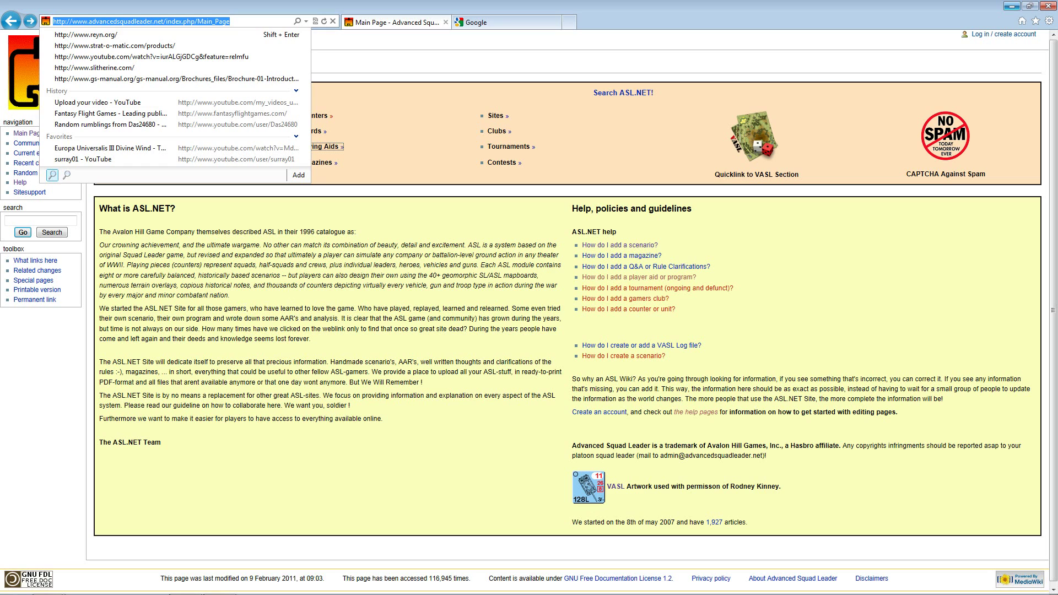
left_click(325, 265)
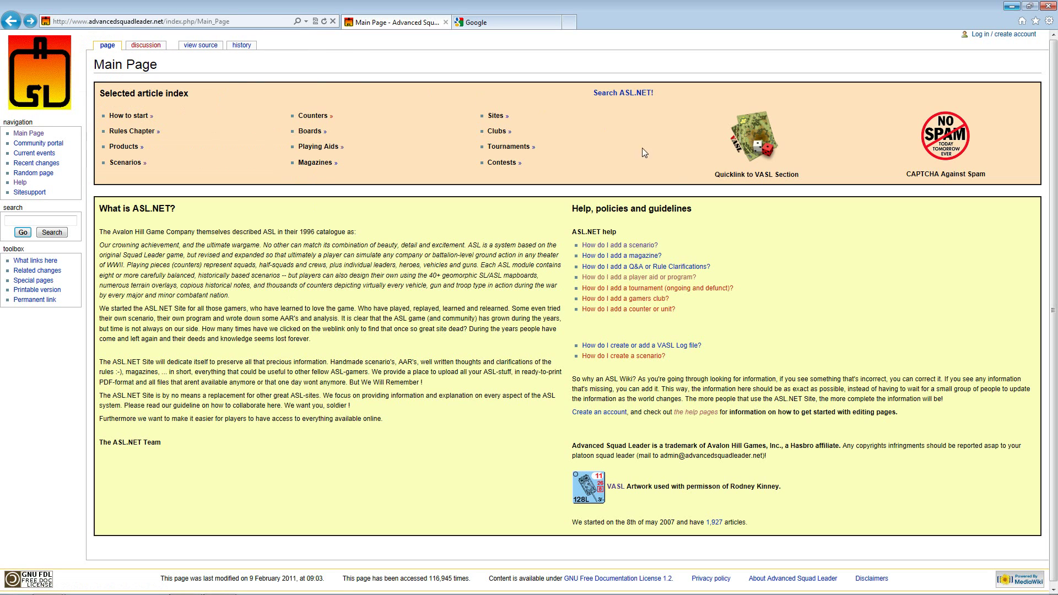
left_click(320, 147)
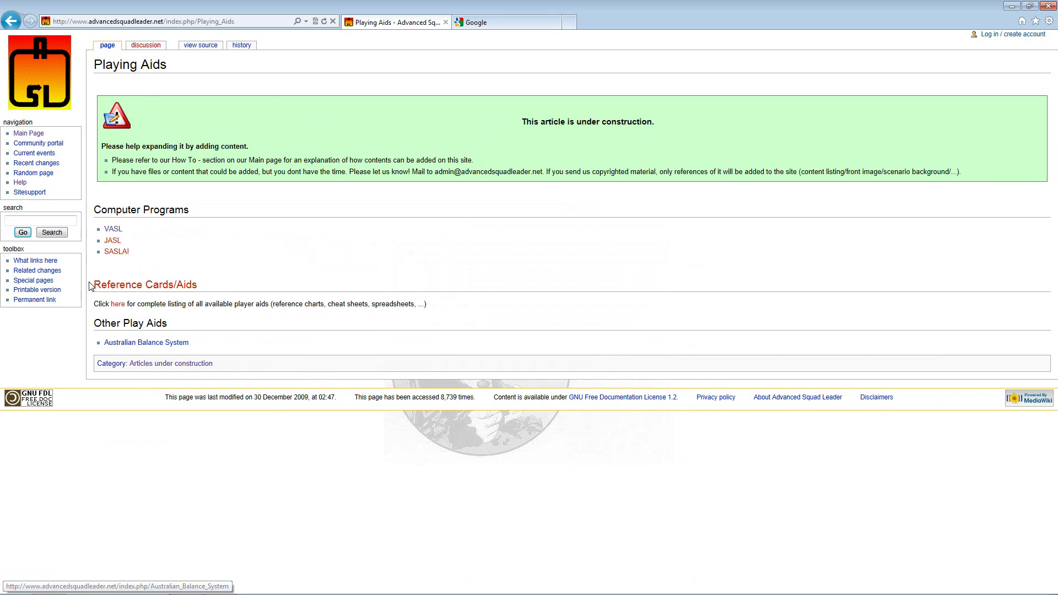
left_click(115, 230)
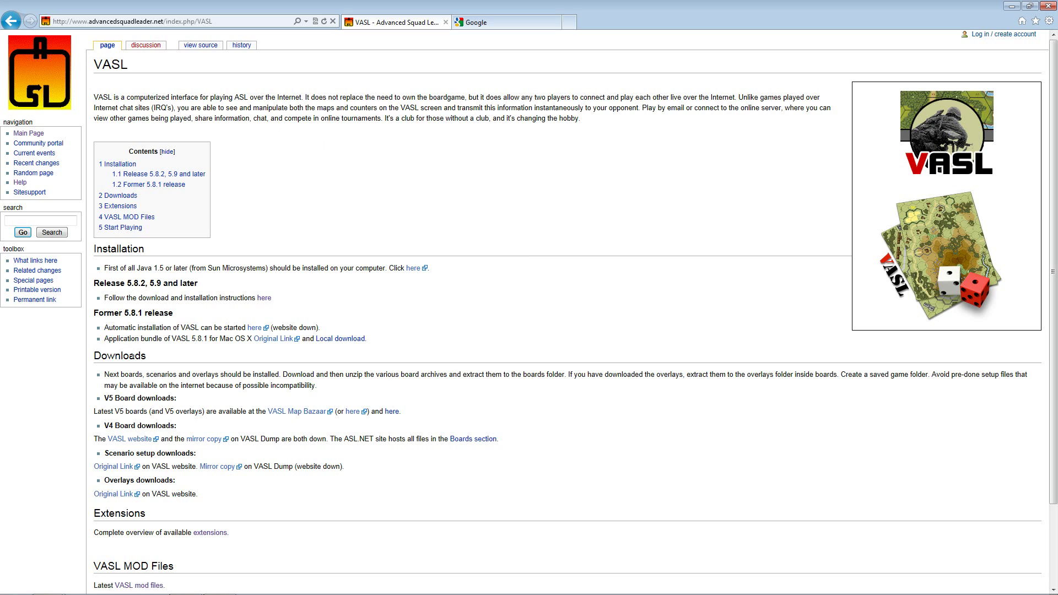
Step: Open the complete overview of available extensions from the Extensions section of the VASL page
scroll(463, 291, "down", 1)
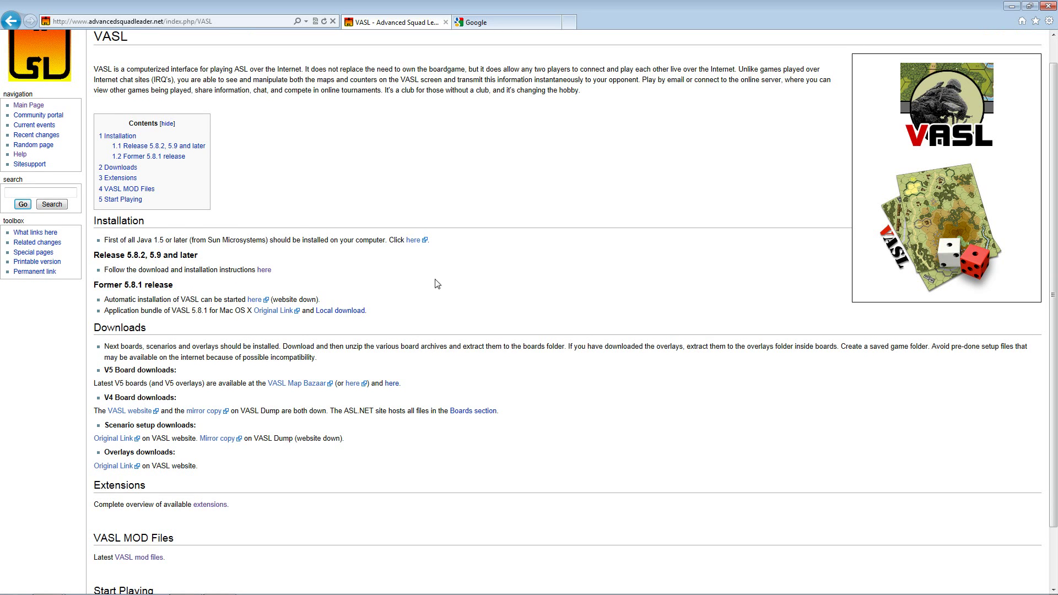
scroll(442, 279, "down", 3)
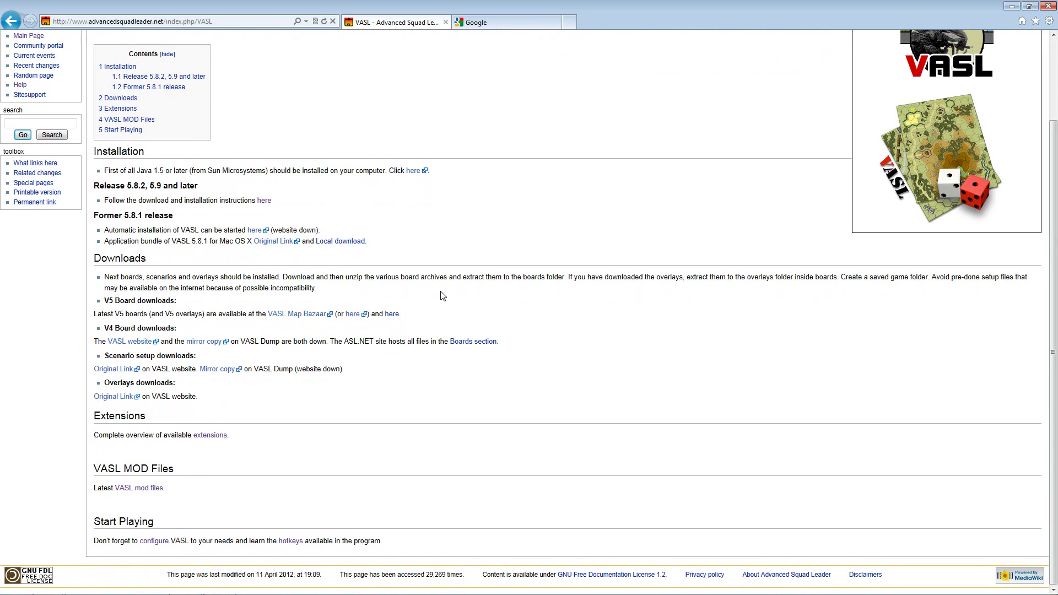
scroll(474, 402, "up", 4)
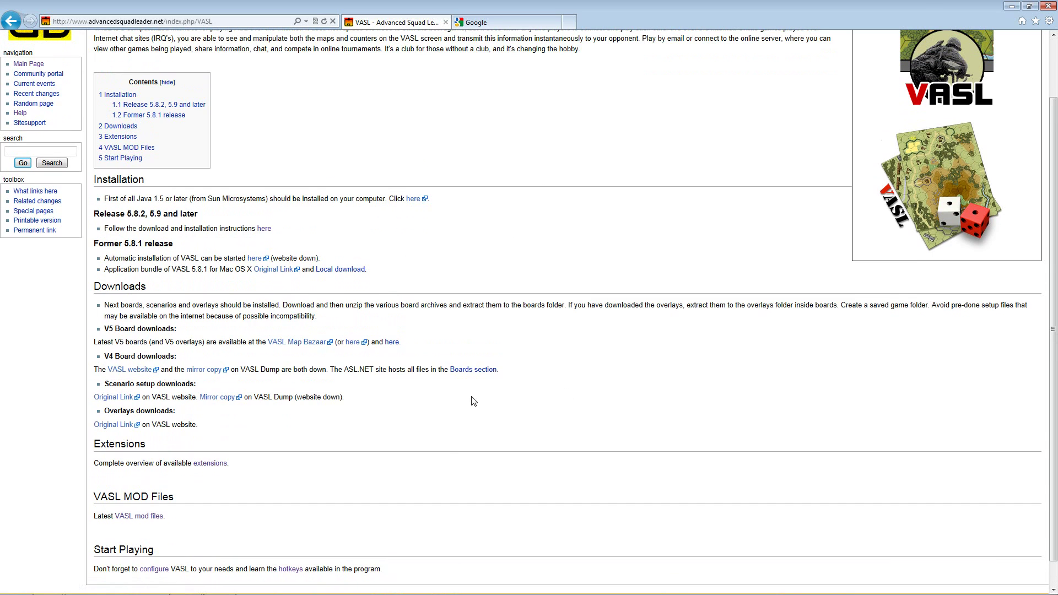
scroll(467, 353, "down", 3)
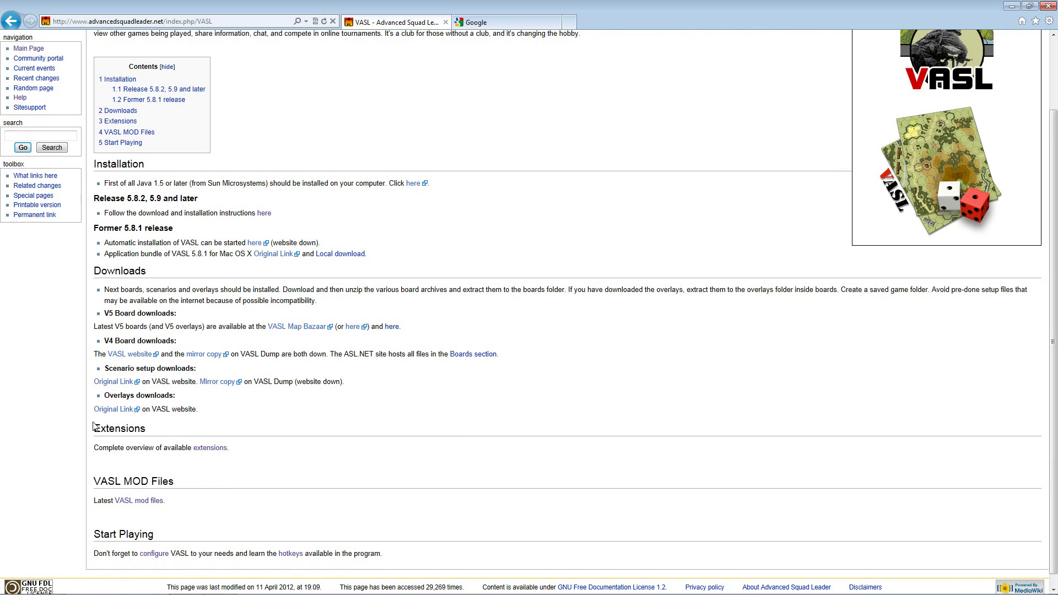
left_click_drag(145, 429, 94, 429)
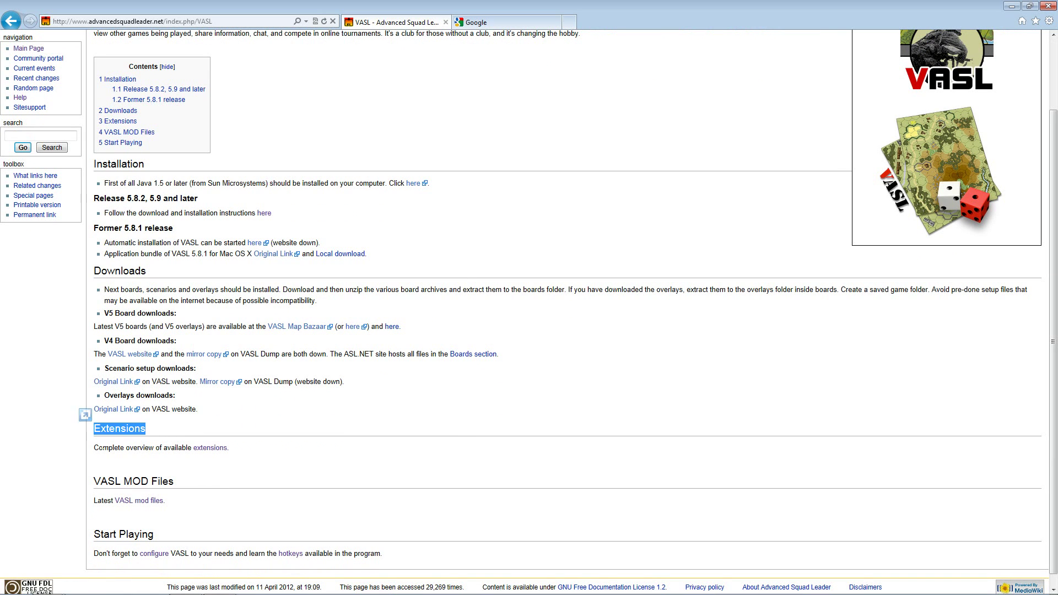
left_click(212, 449)
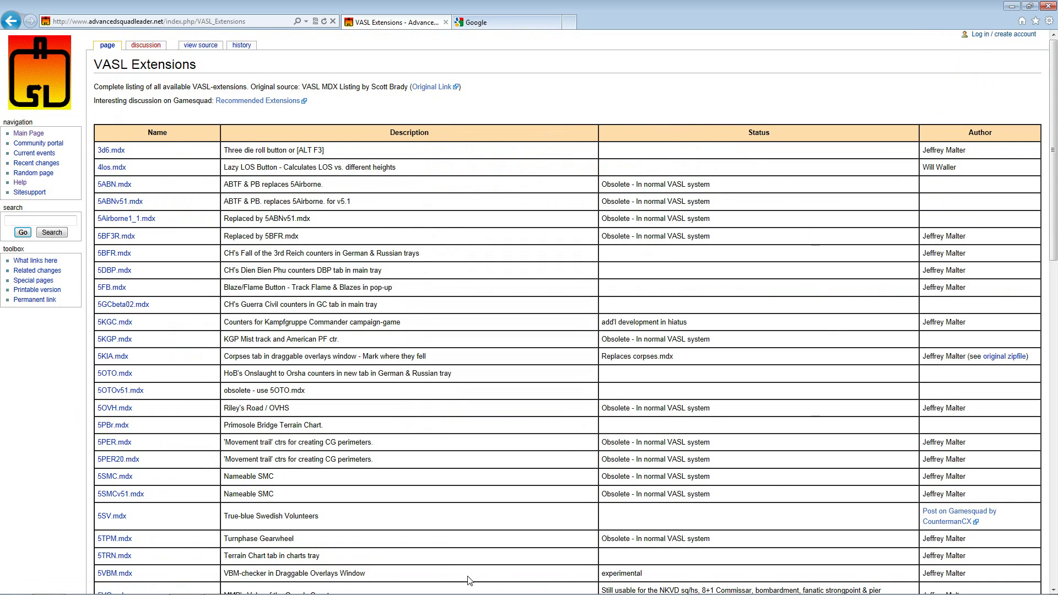
Step: Find ChapterD.mdx, the Charts for Chapter D extension, in the extensions table and save it to the computer
mouse_move(1055, 183)
left_mouse_down()
mouse_move(1052, 505)
mouse_move(1050, 168)
mouse_move(1051, 504)
mouse_move(1050, 181)
left_mouse_up()
left_click_drag(713, 186, 101, 187)
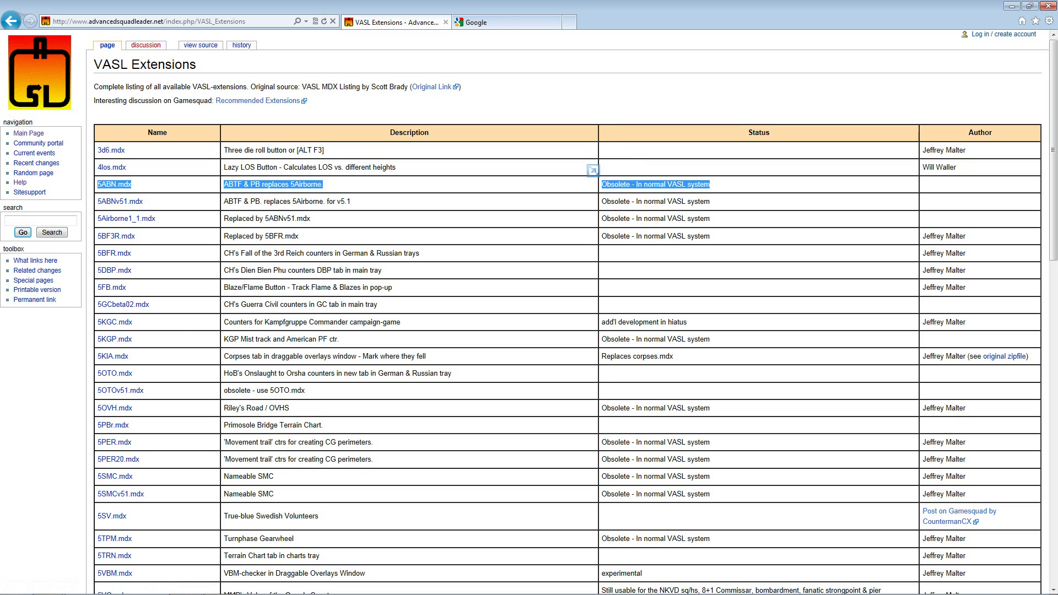
scroll(245, 320, "down", 5)
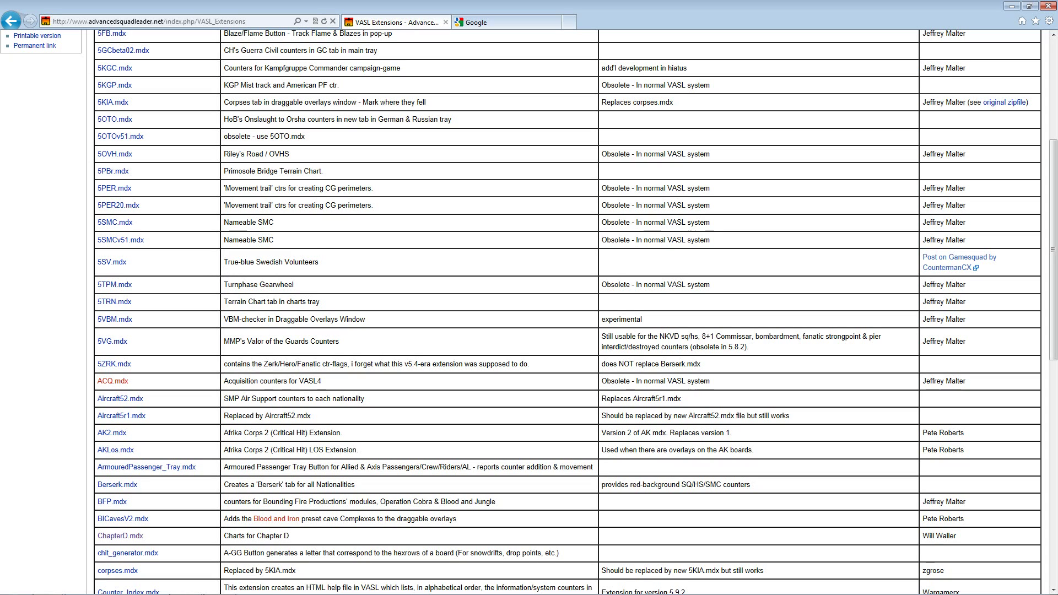
scroll(261, 271, "down", 4)
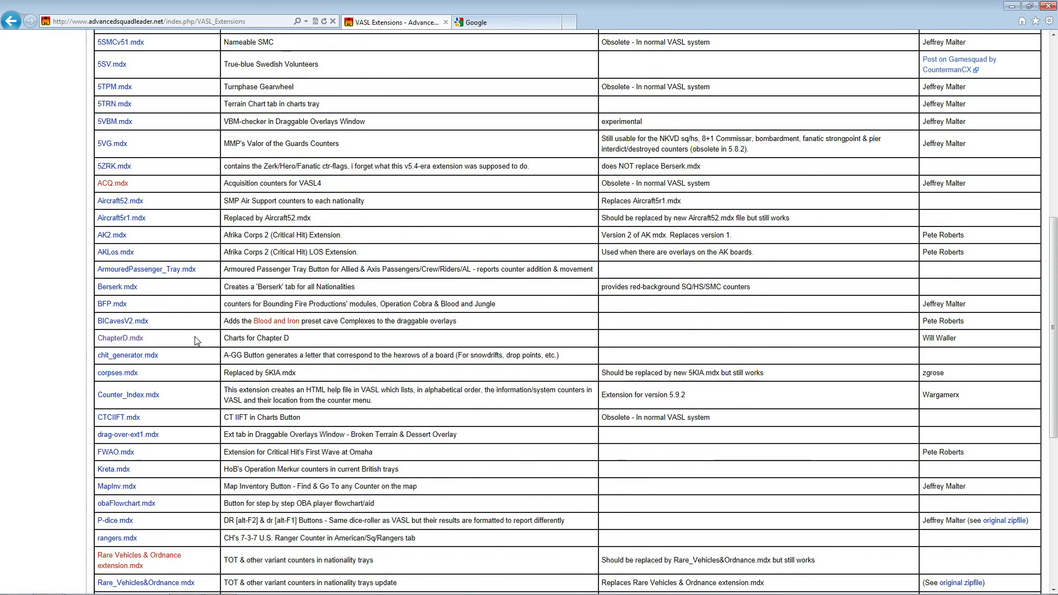
left_click_drag(290, 338, 226, 339)
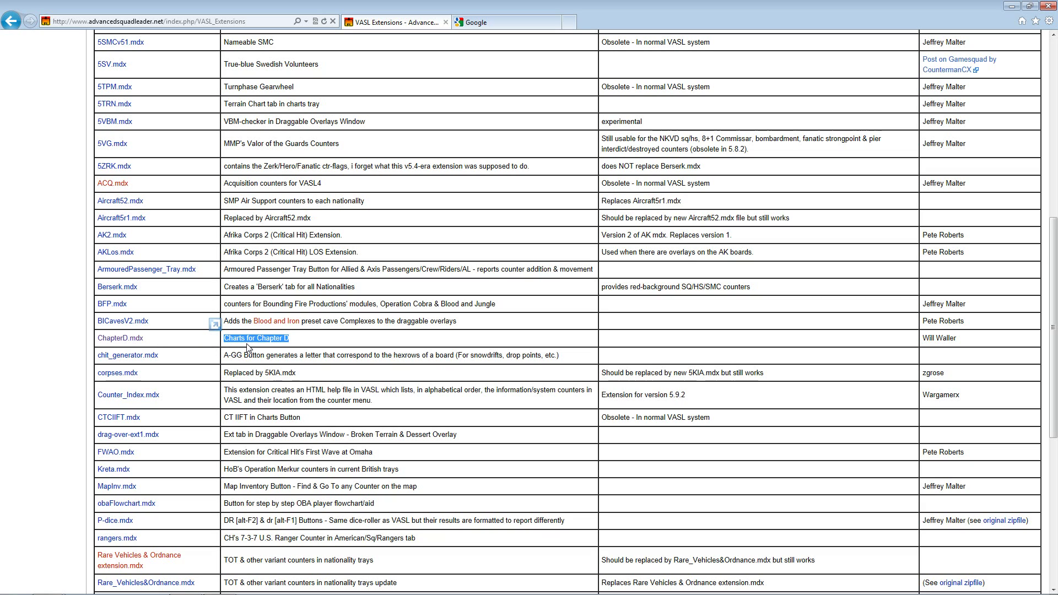
left_click(116, 339)
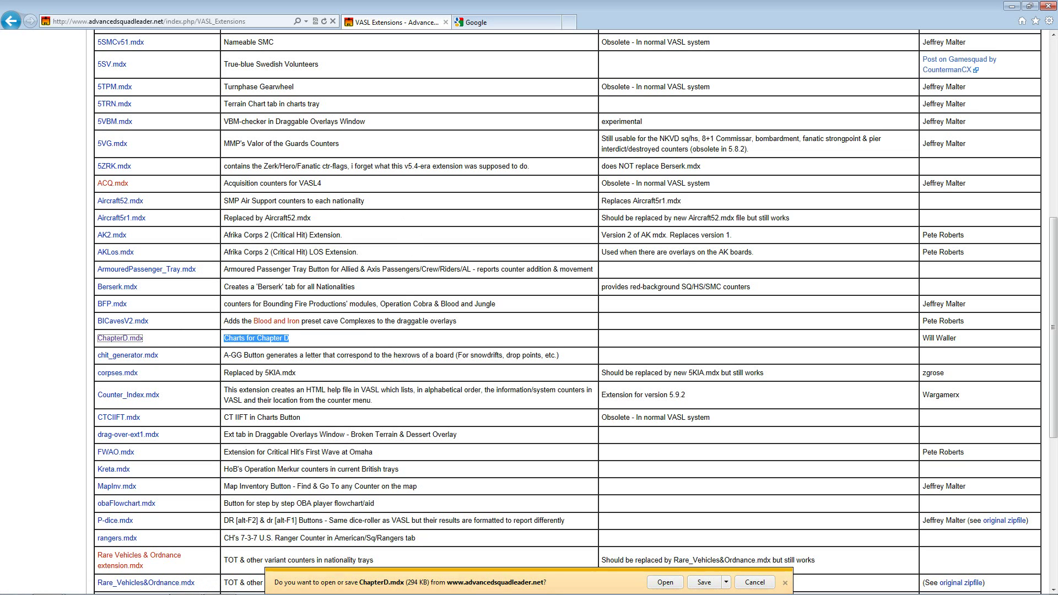
left_click(704, 582)
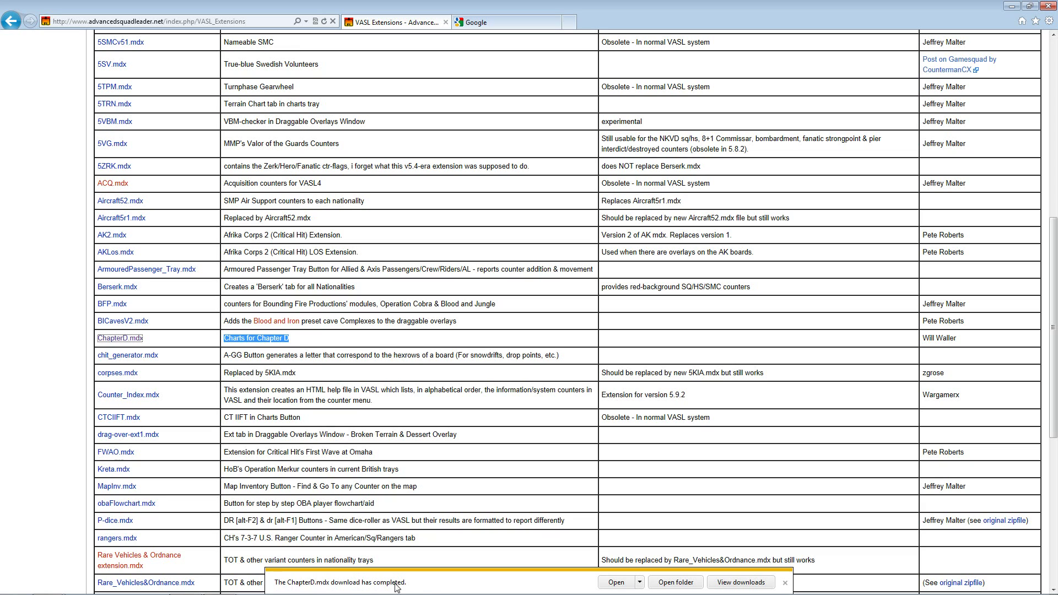
left_click(785, 583)
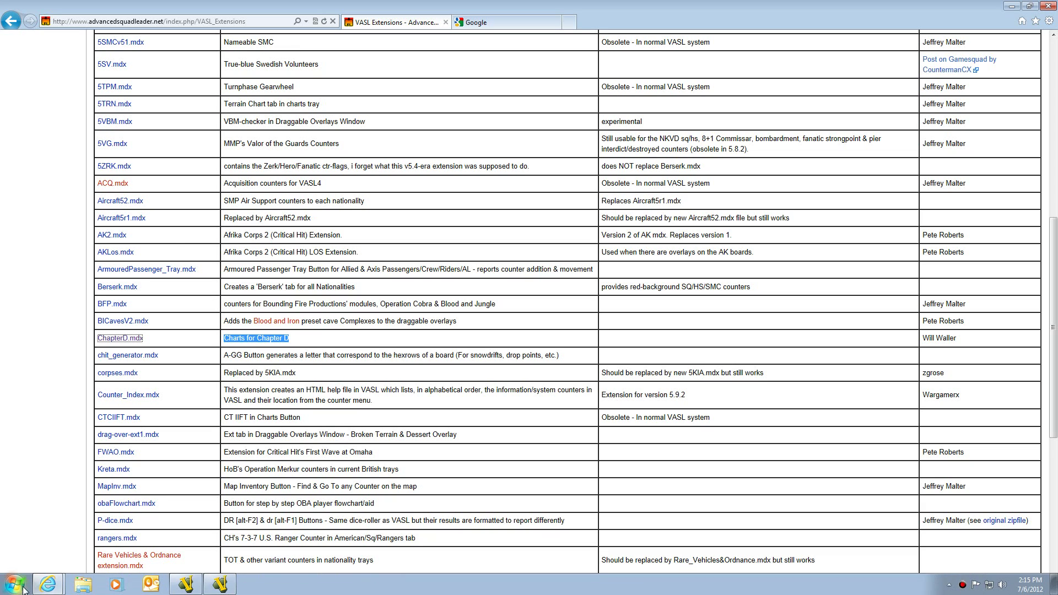
Step: Copy the ChapterD.mdx file from the Downloads folder in Windows Explorer
left_click(14, 584)
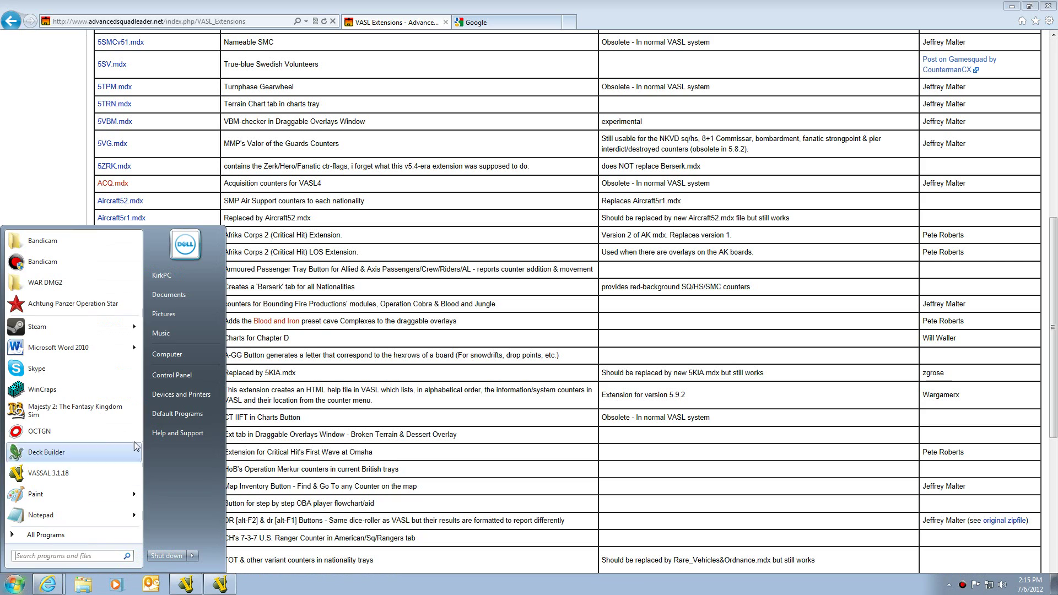
left_click(196, 293)
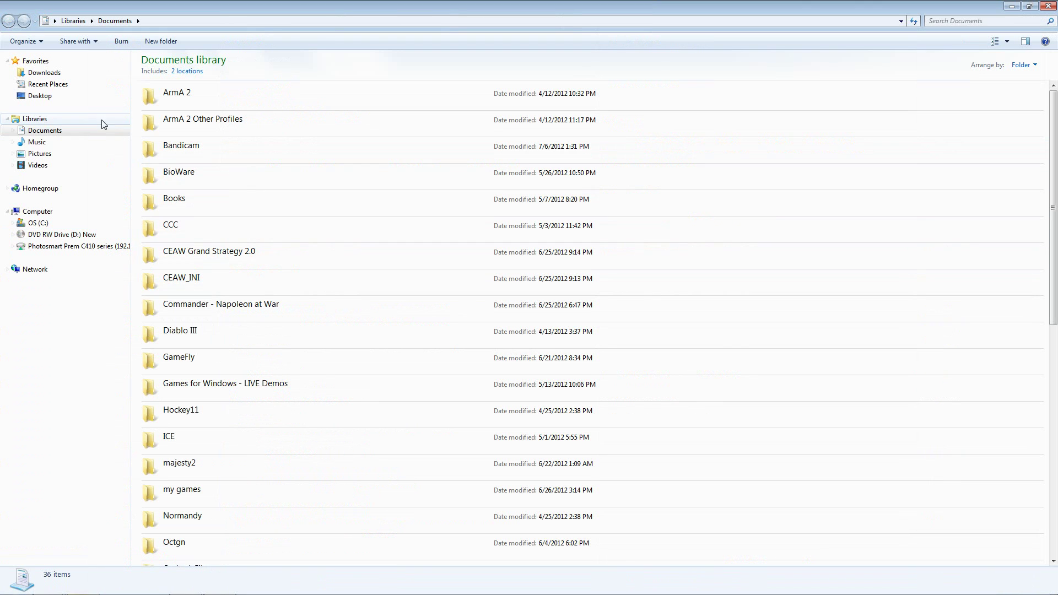
left_click(50, 74)
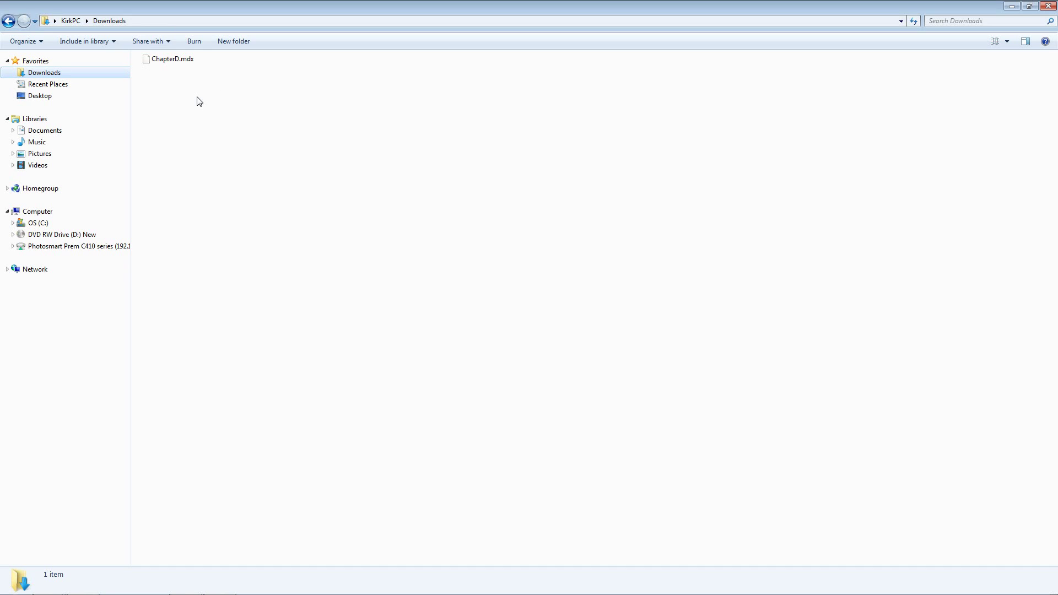
right_click(172, 62)
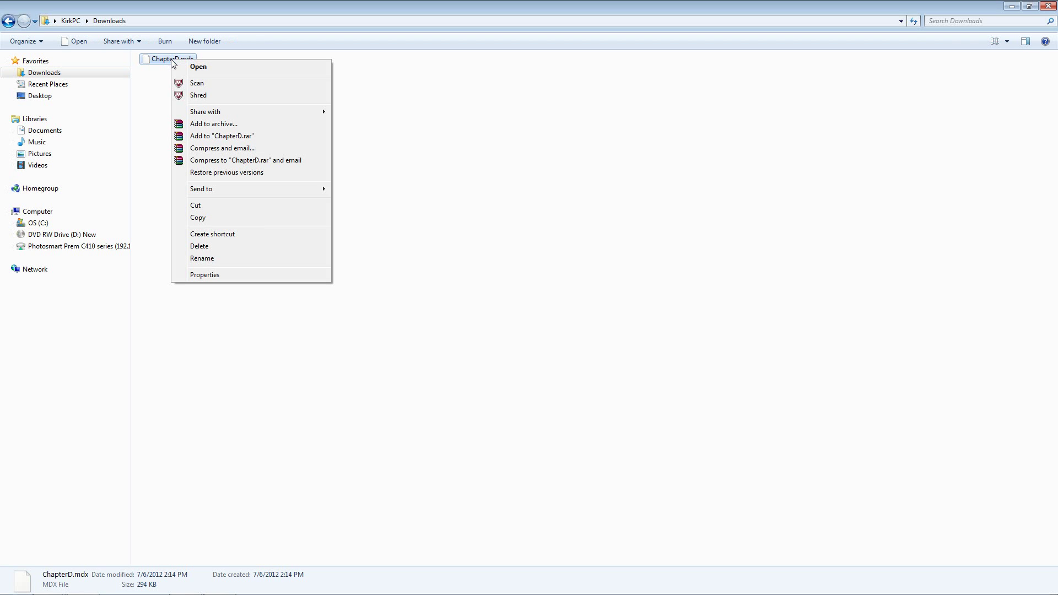
left_click(197, 218)
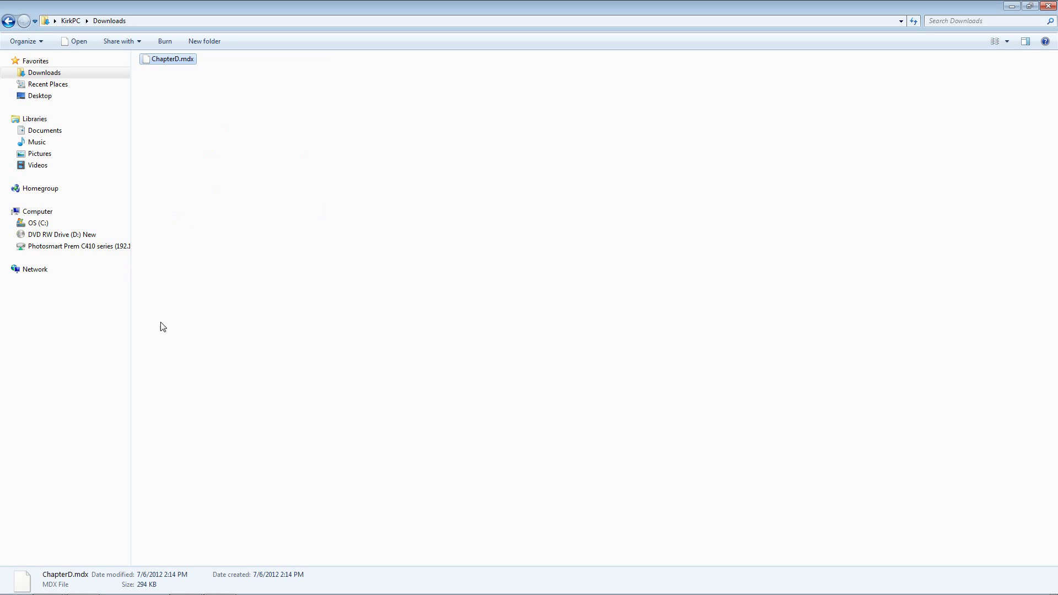
Step: Open the ASL folder inside Vassal Mods on the C: drive and locate its Extensions folder
left_click(17, 584)
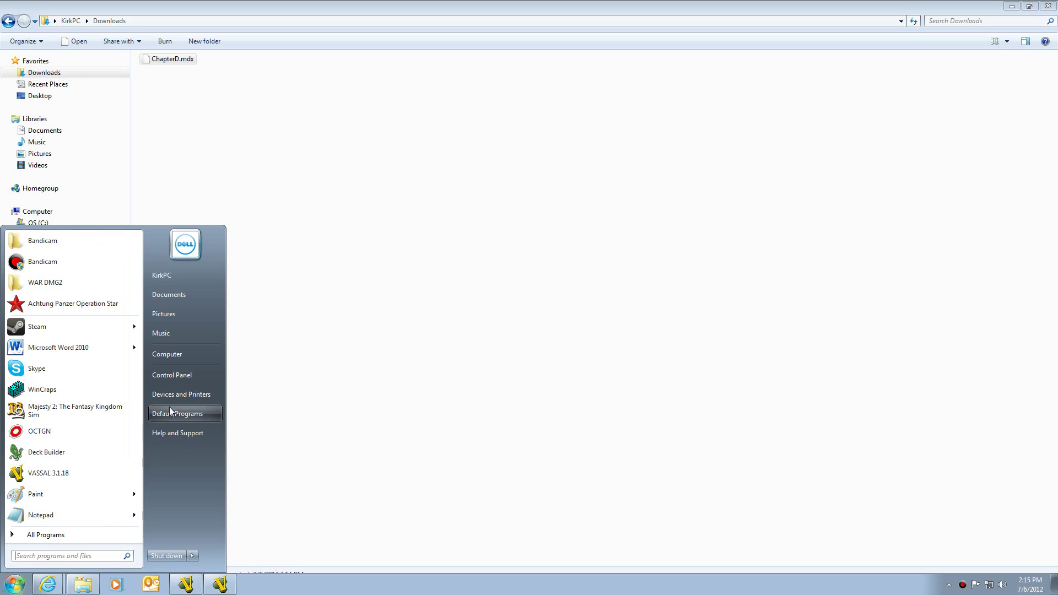
left_click(173, 358)
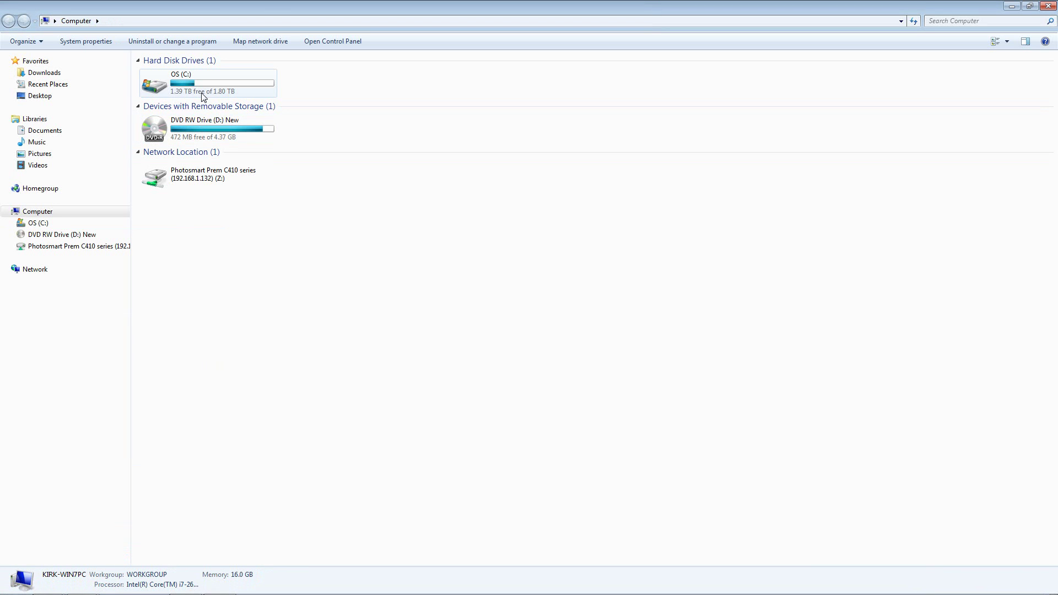
double_click(201, 82)
scroll(196, 494, "down", 2)
scroll(188, 493, "up", 2)
scroll(188, 496, "up", 1)
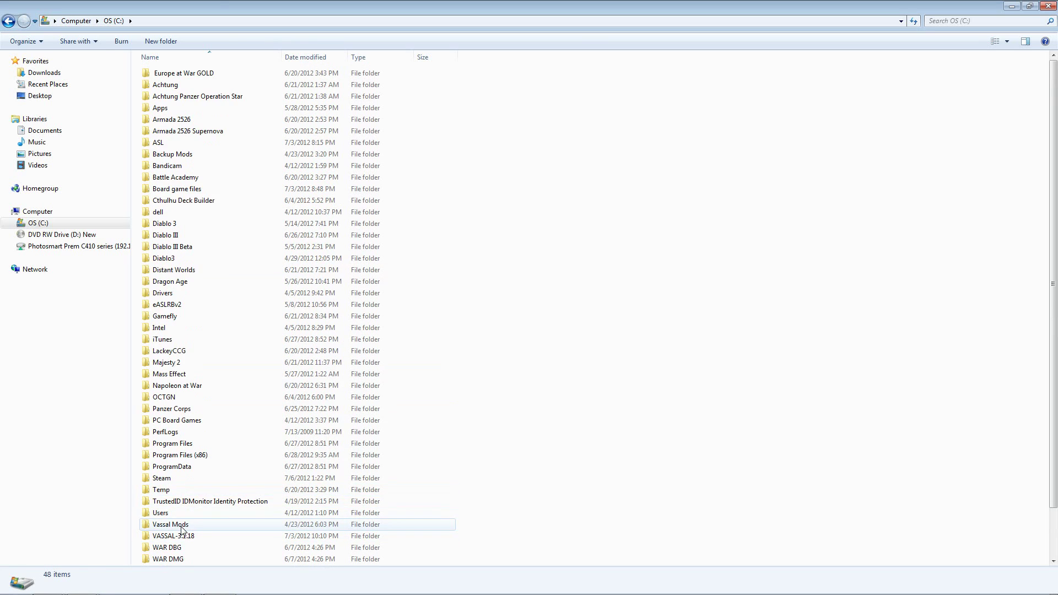
double_click(183, 522)
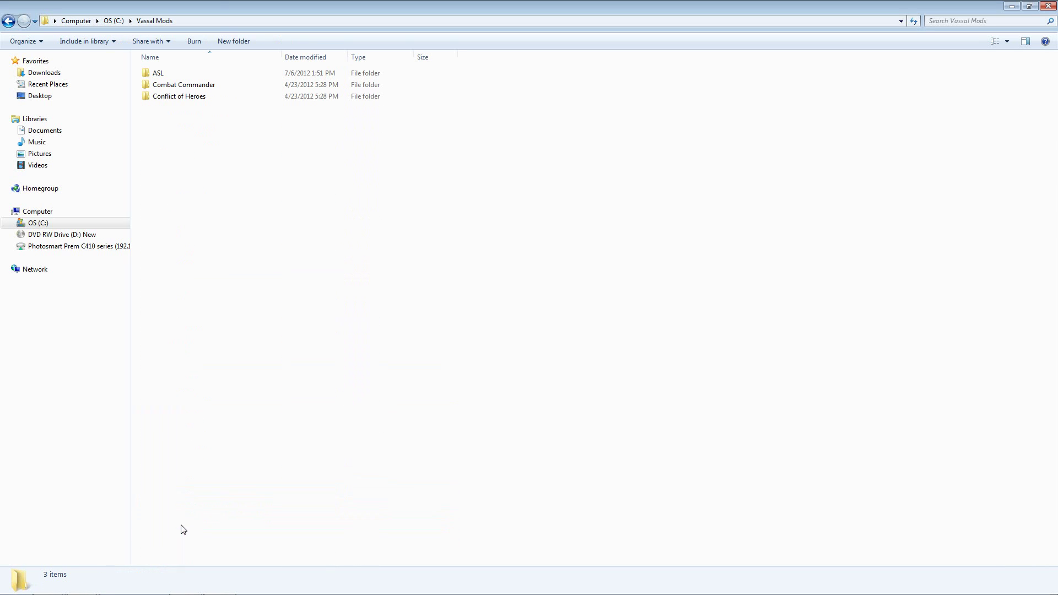
double_click(158, 74)
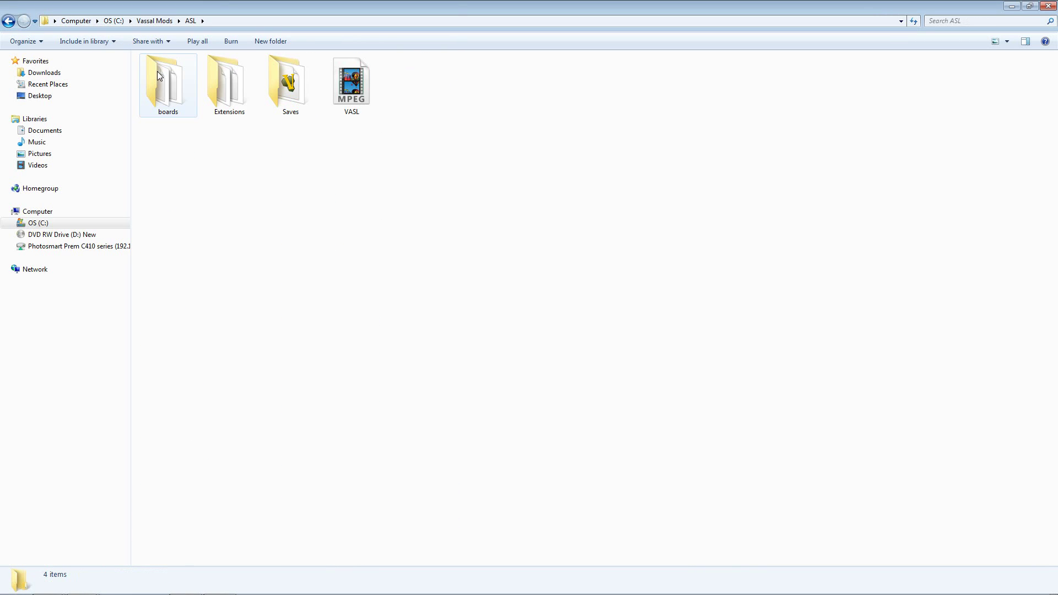
right_click(220, 78)
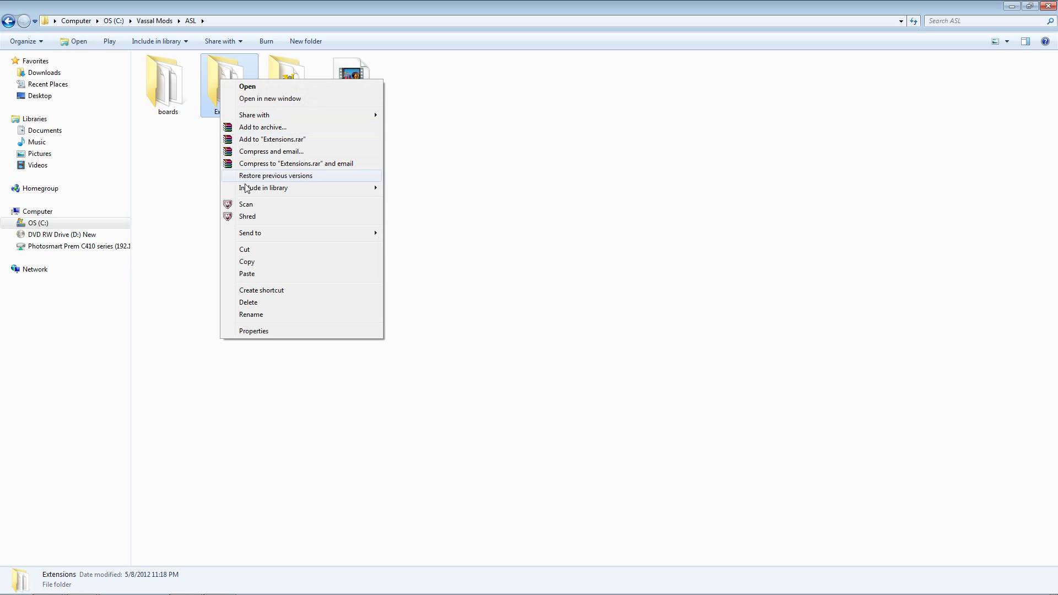
left_click(194, 194)
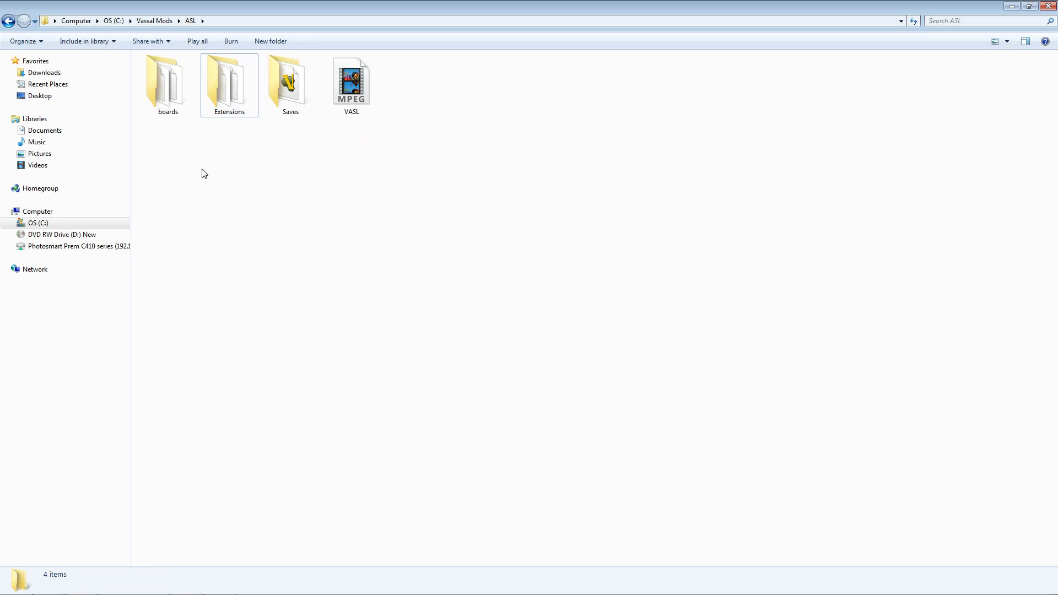
Step: Paste the copied ChapterD.mdx file into the Extensions folder and select it in the file list
double_click(227, 91)
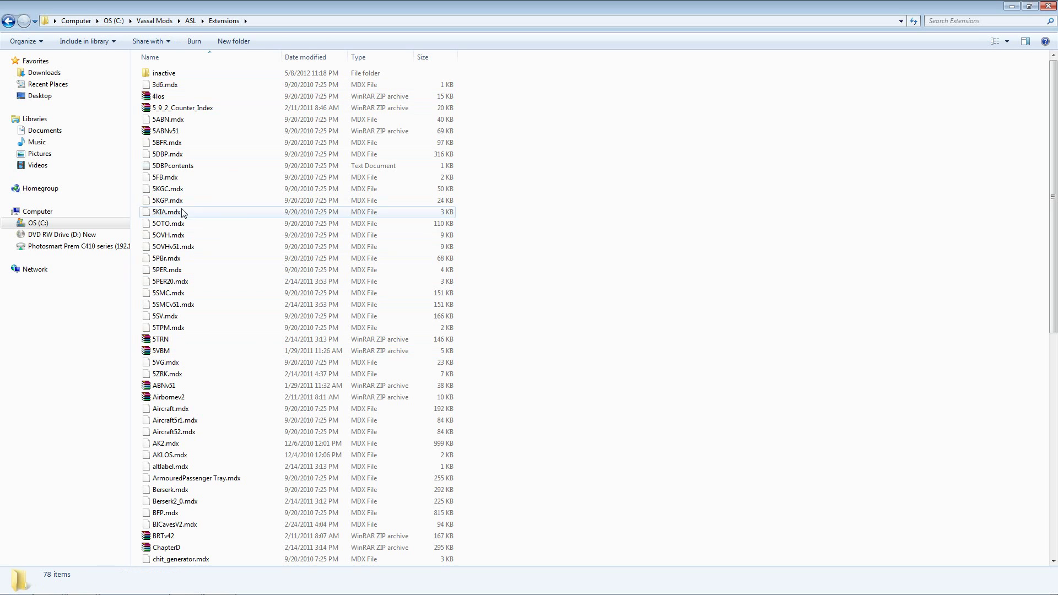
right_click(537, 269)
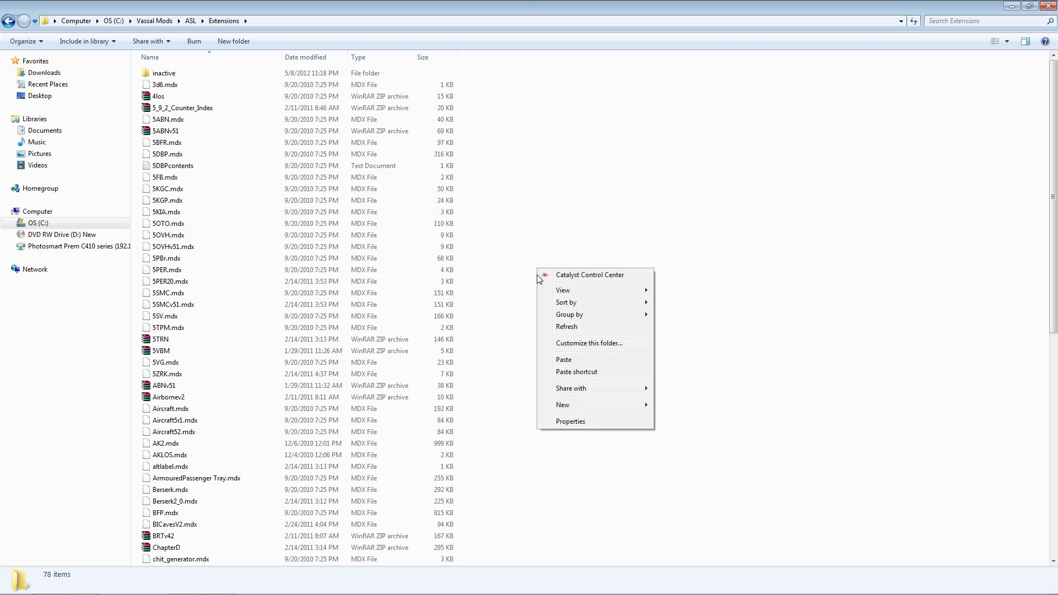
left_click(546, 360)
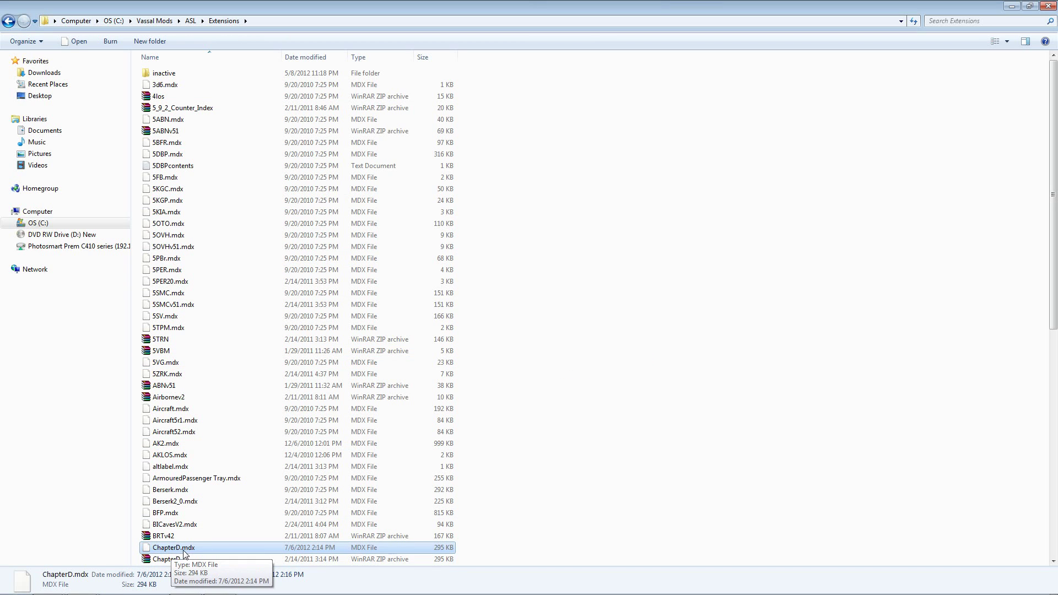
left_click(529, 402)
scroll(496, 380, "down", 3)
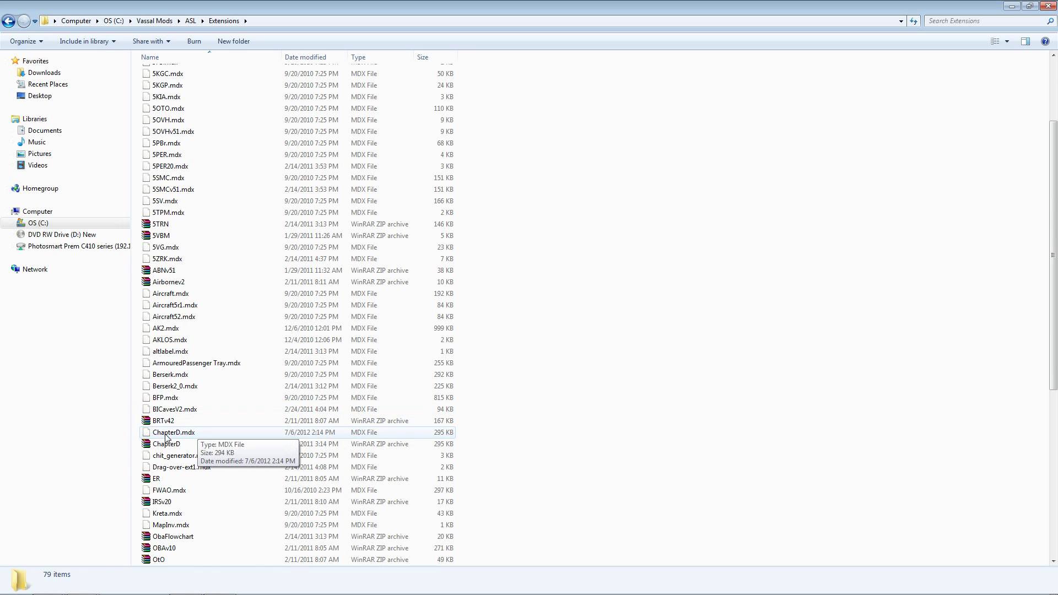
left_click(167, 434)
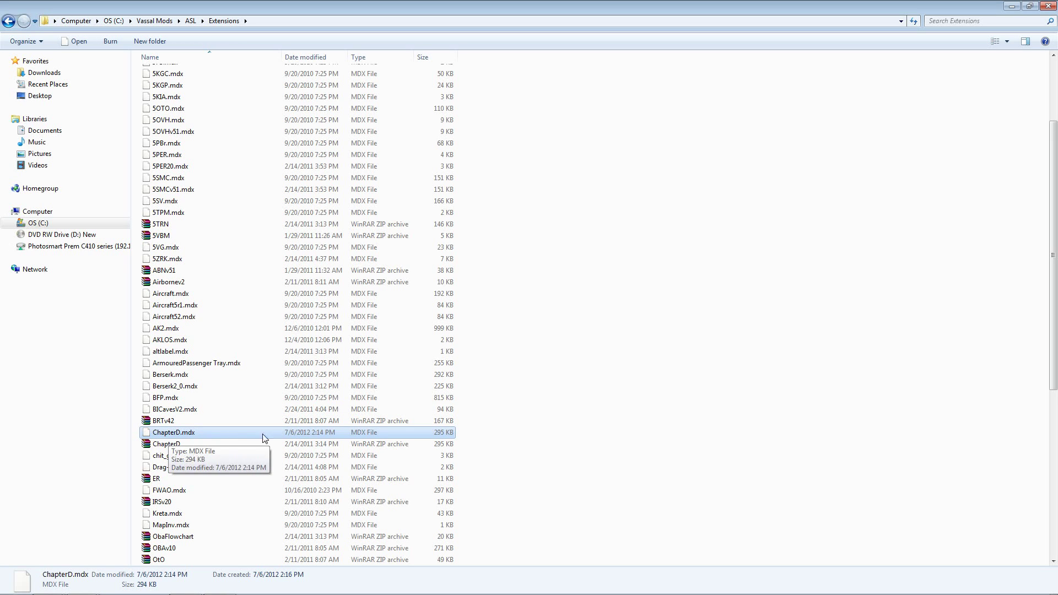
right_click(512, 303)
left_click(531, 386)
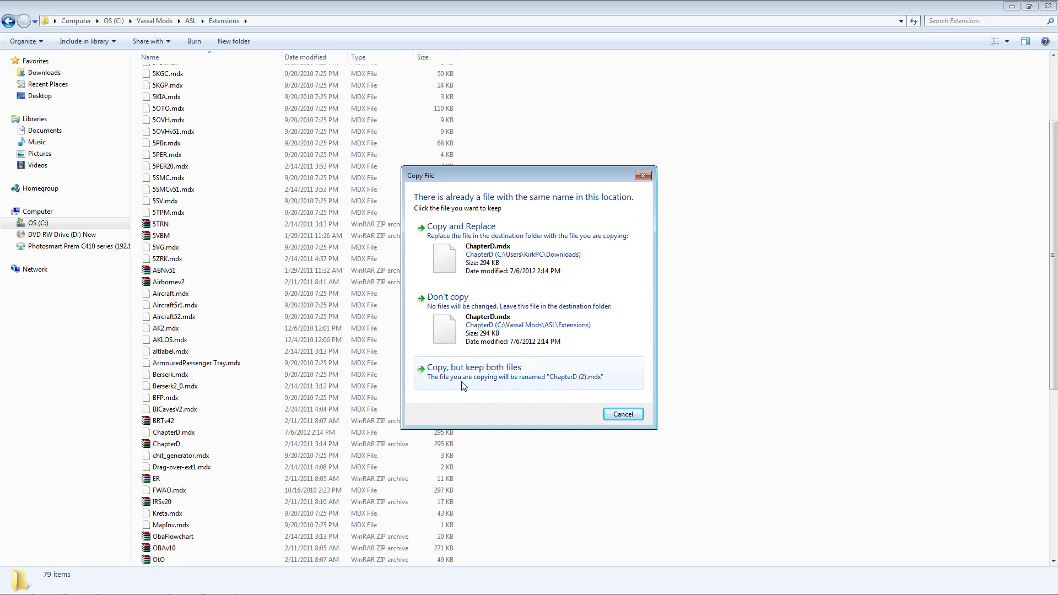
left_click(623, 414)
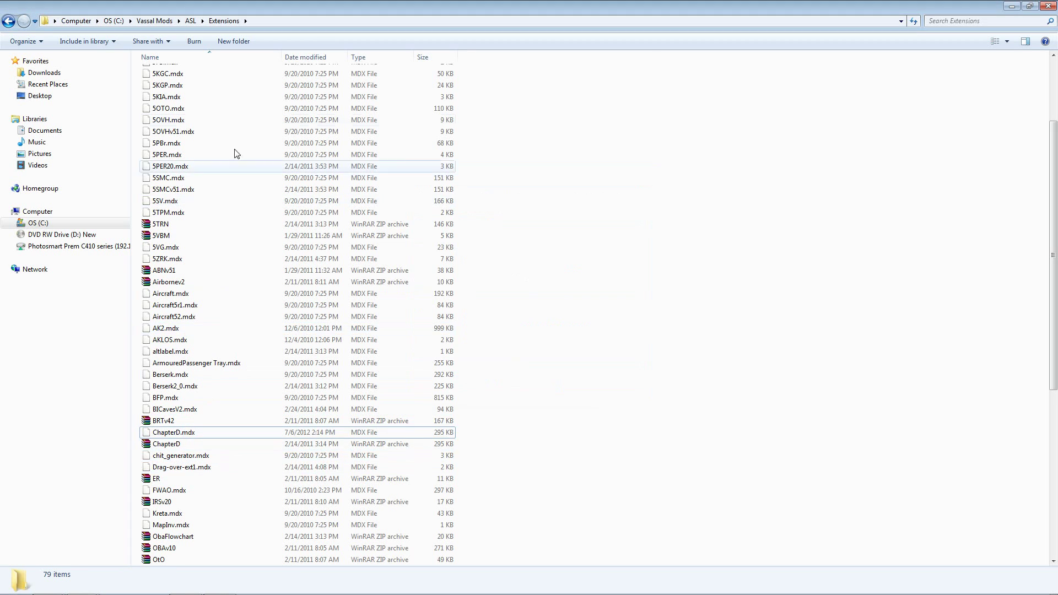
Step: Go back up to the C: drive and retrace the path through Vassal Mods into the ASL folder
scroll(245, 119, "up", 4)
left_click(154, 21)
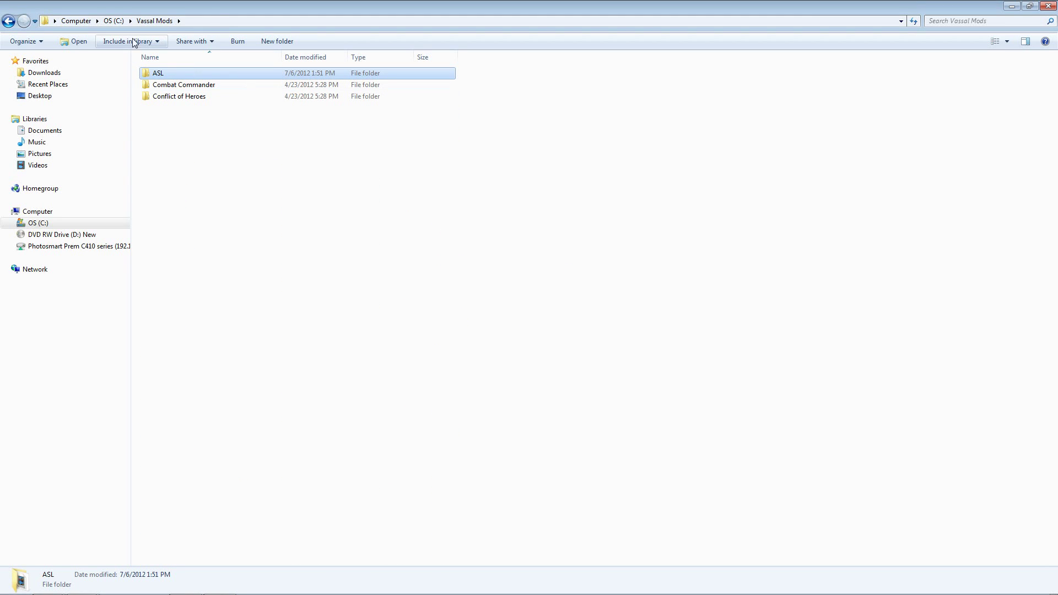
left_click(115, 22)
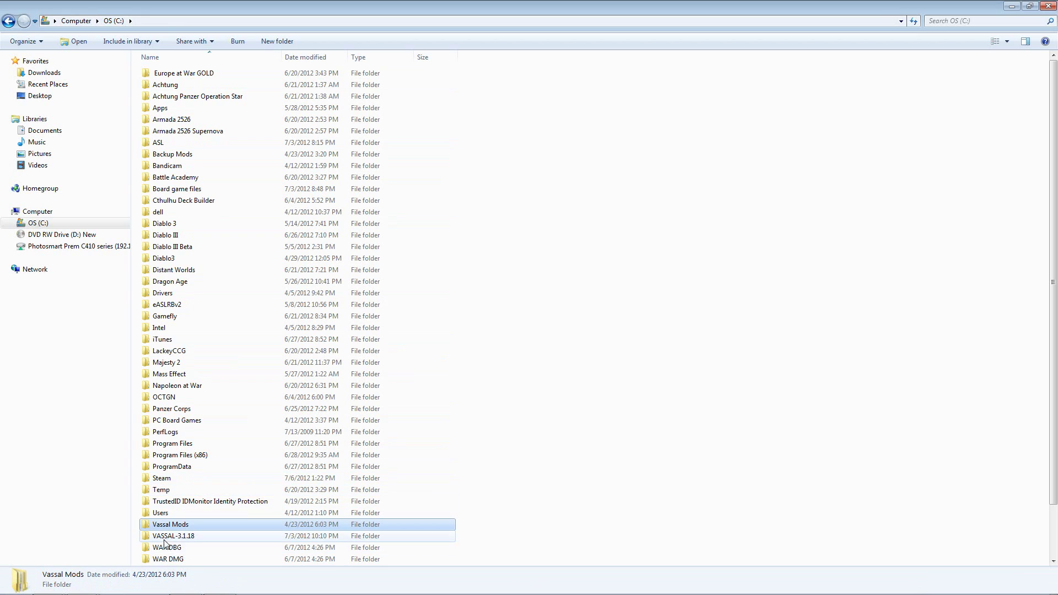
mouse_move(167, 528)
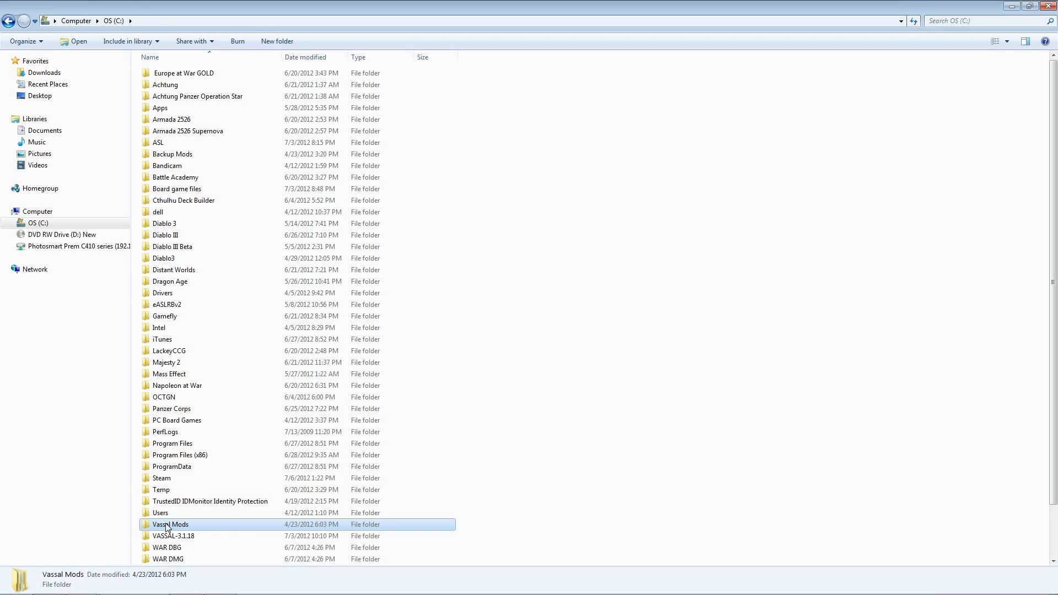
double_click(167, 525)
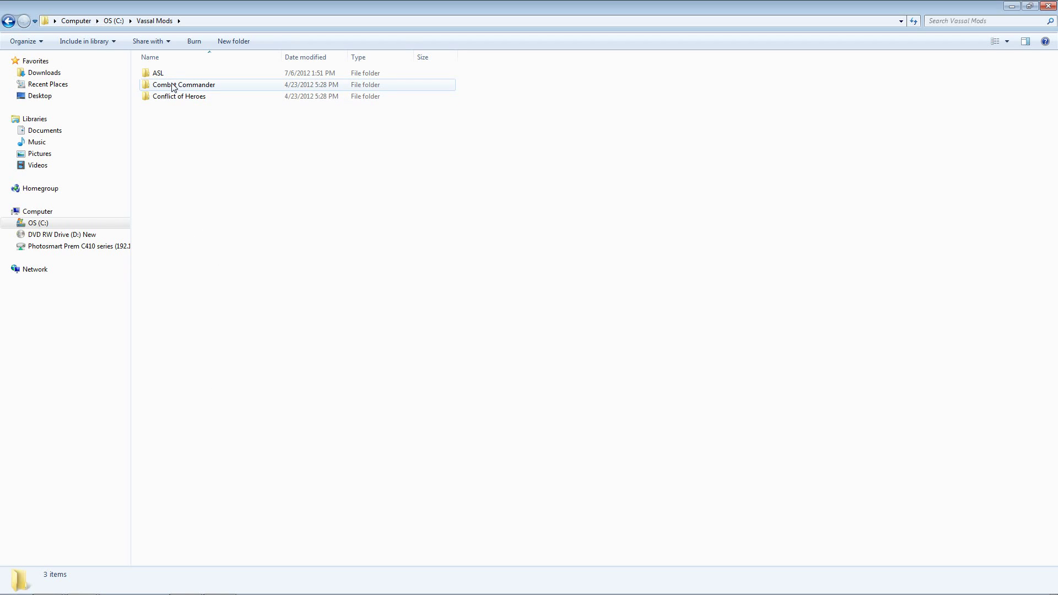
mouse_move(167, 76)
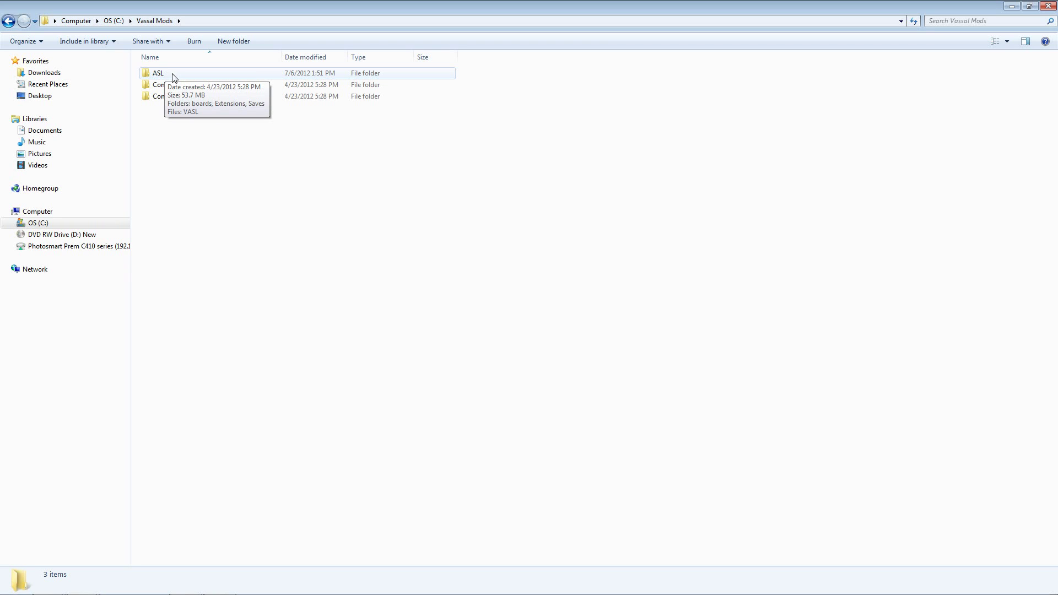
double_click(173, 72)
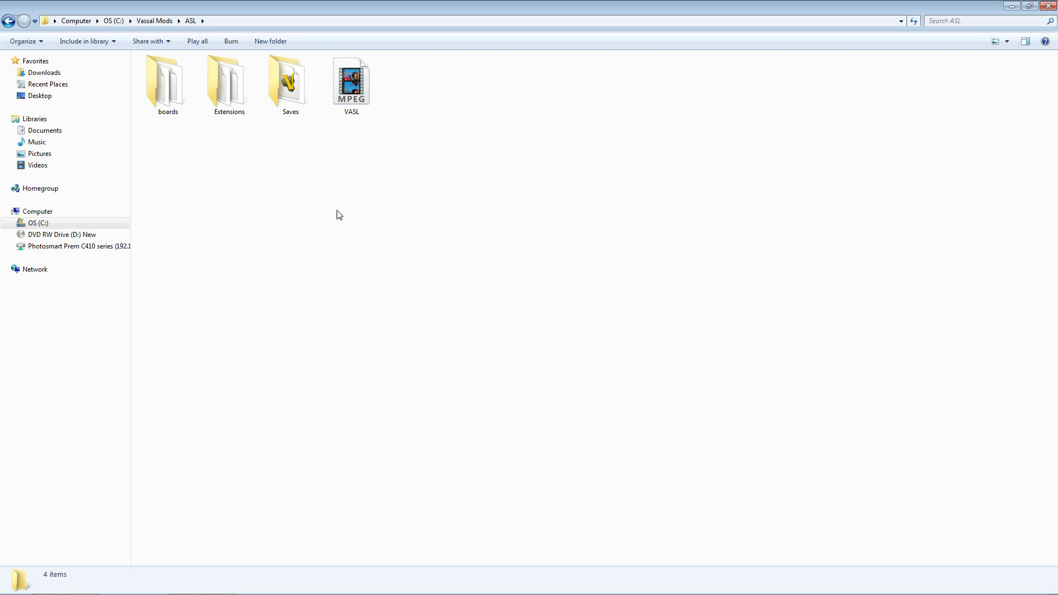
Step: Close the folder window, put the browser away and show the Extensions preferences in VASL
left_click(1047, 7)
left_click(1044, 6)
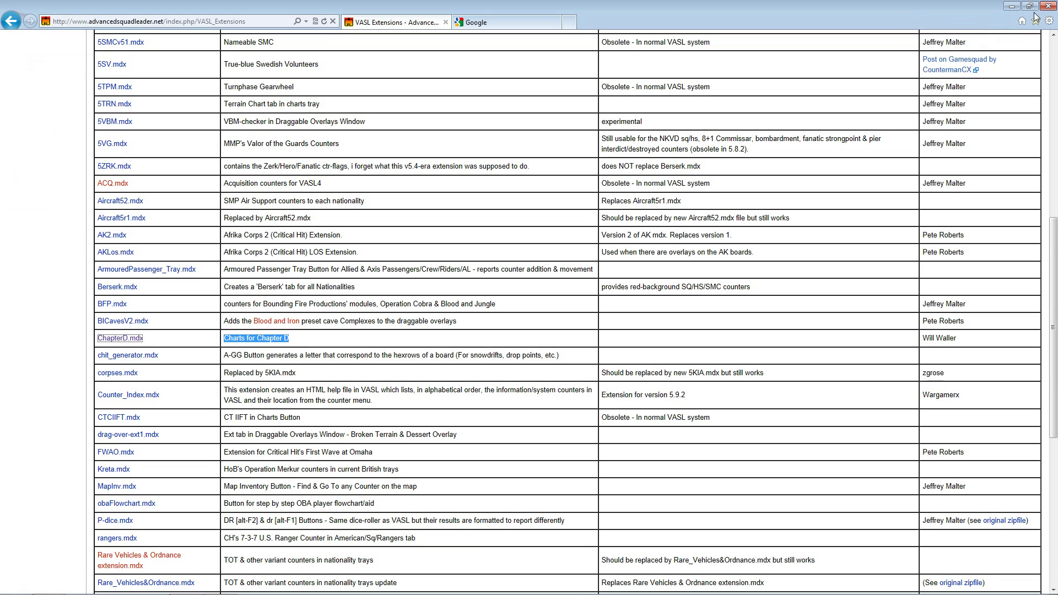
left_click(1012, 6)
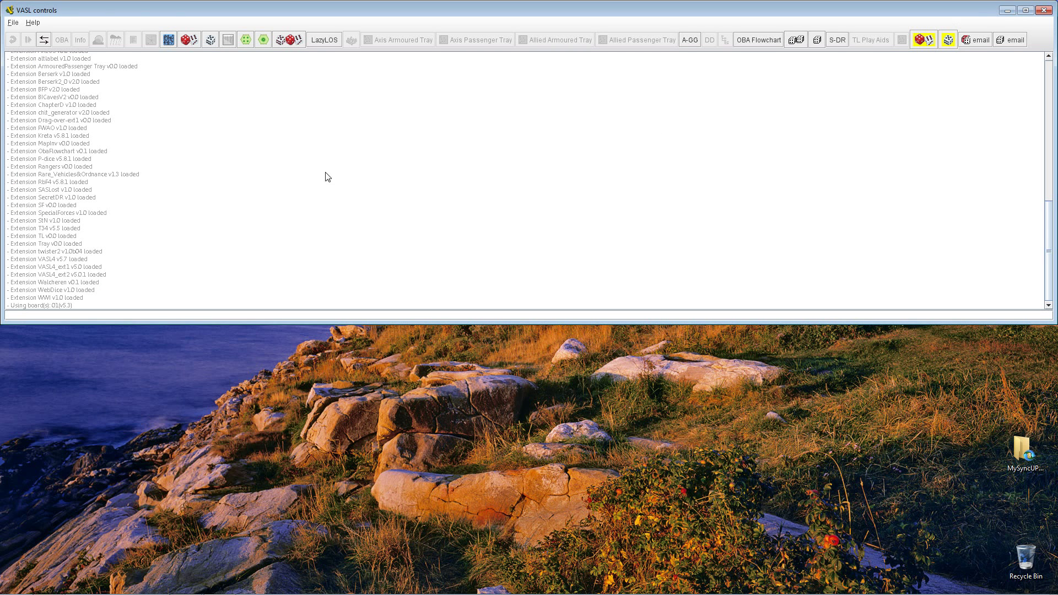
left_click(17, 23)
left_click(24, 108)
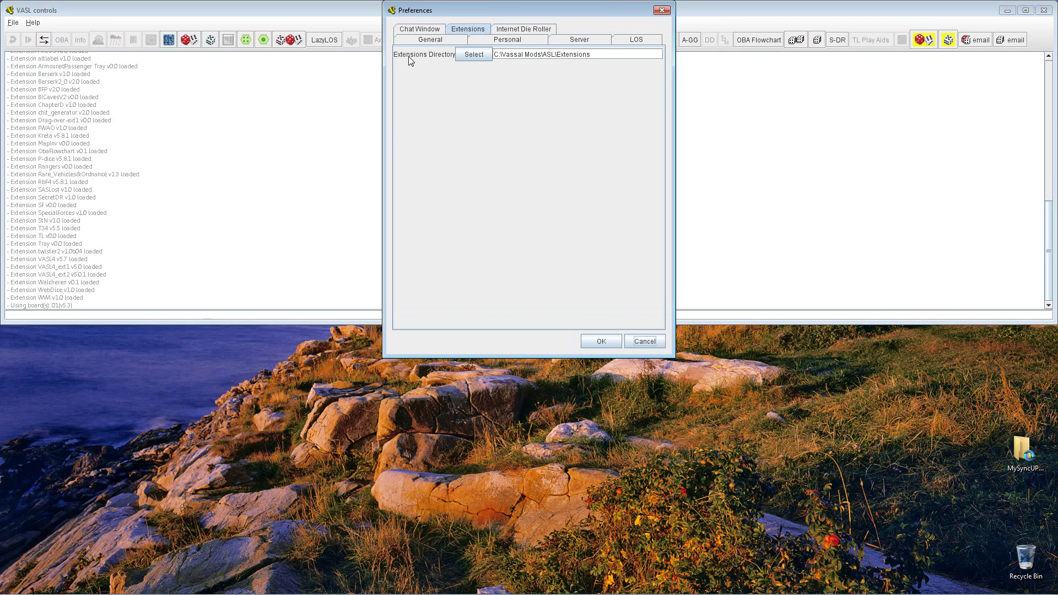
left_click(452, 38)
left_click(463, 30)
Step: Browse from the C: drive to set the extensions directory to C:\Vassal Mods\ASL\Extensions and save the preferences
left_click(465, 55)
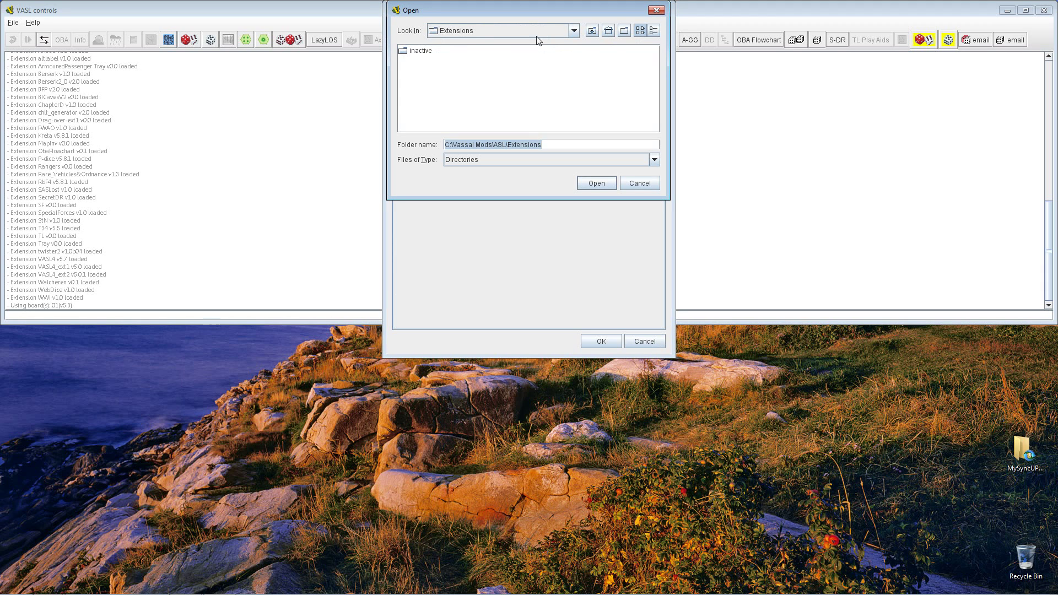
left_click(574, 31)
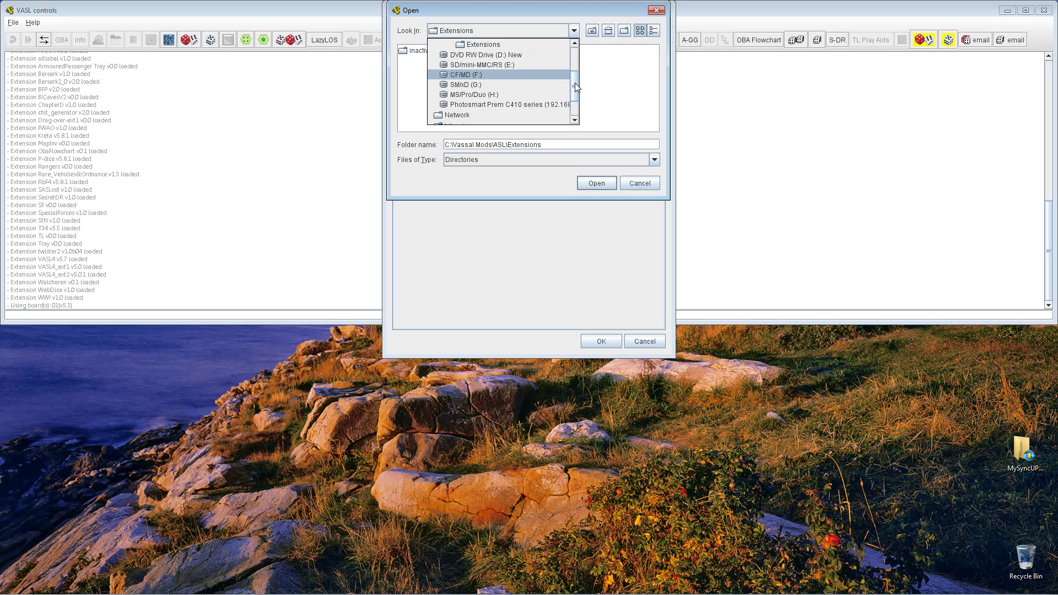
left_click_drag(574, 85, 579, 66)
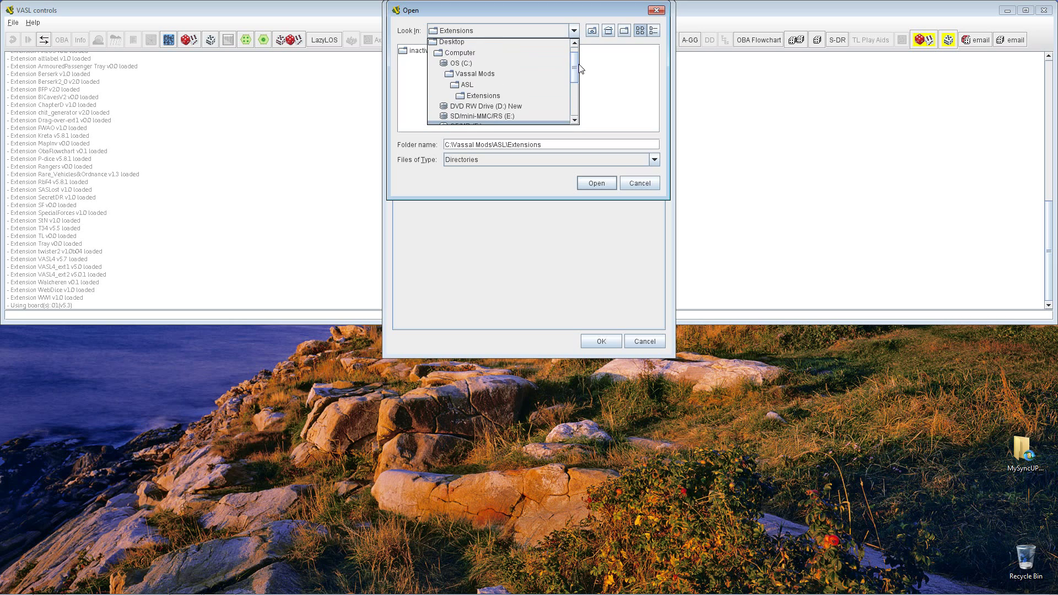
left_click(471, 62)
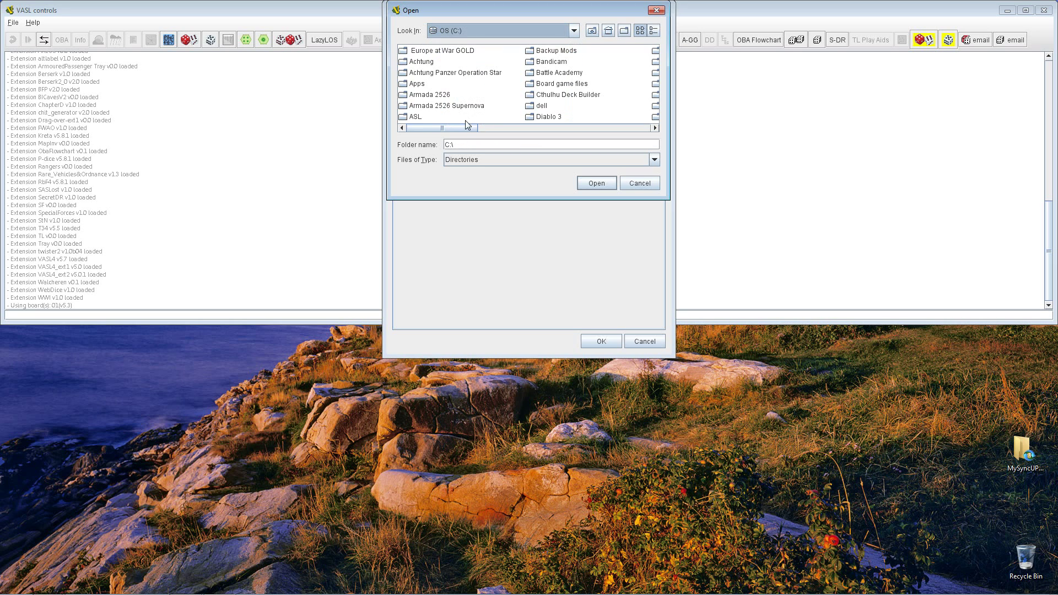
left_click_drag(467, 128, 615, 138)
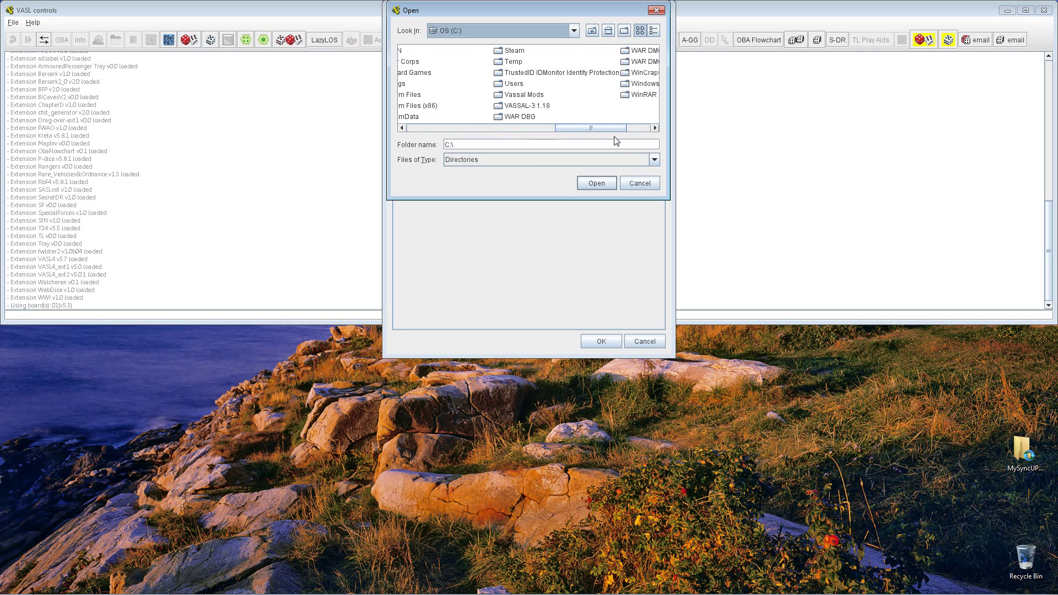
double_click(523, 95)
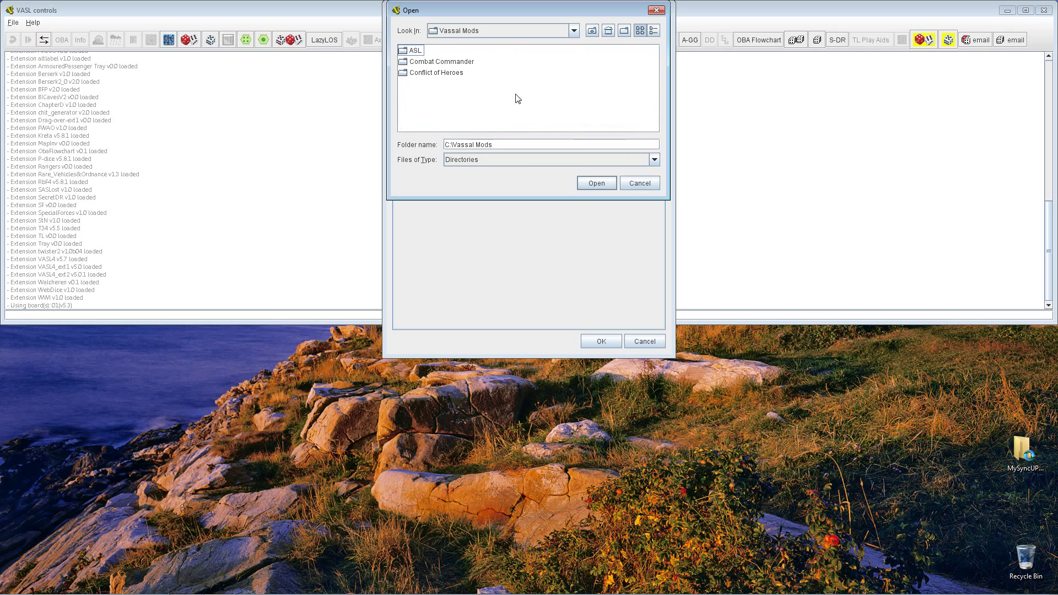
double_click(416, 51)
left_click(425, 64)
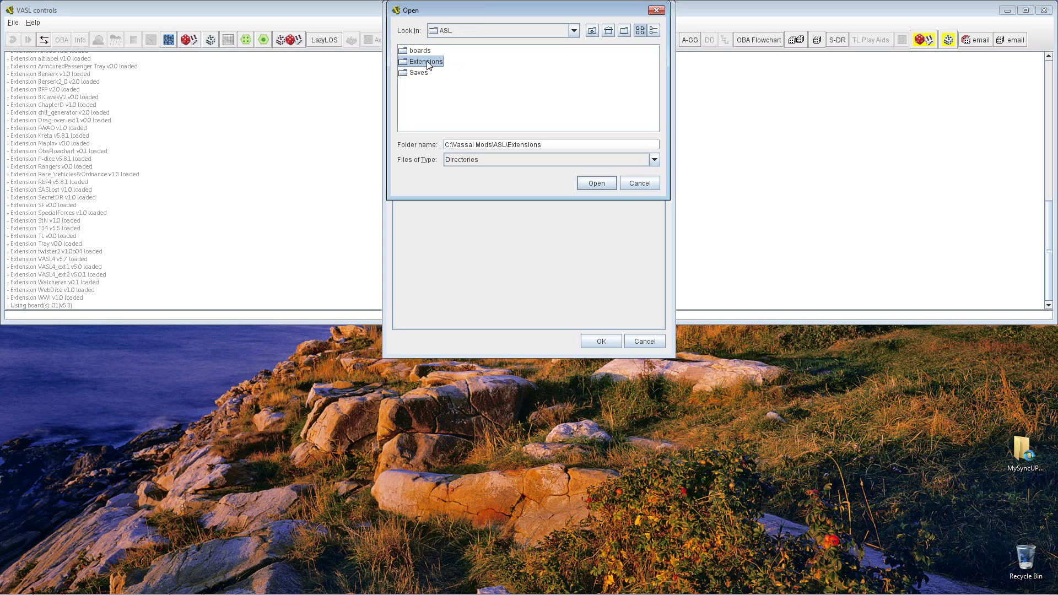
left_click(597, 183)
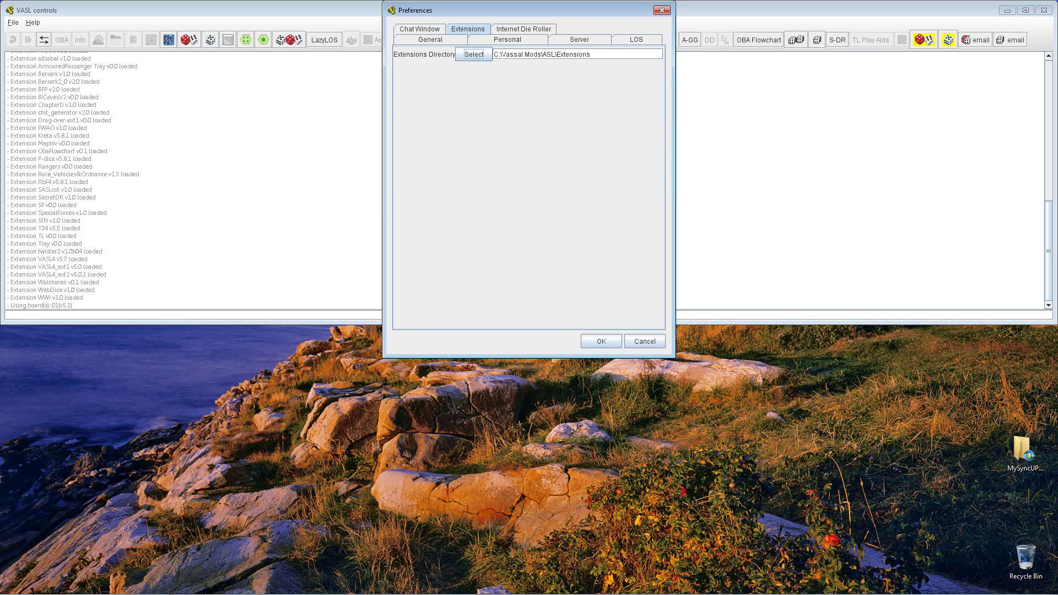
left_click(602, 341)
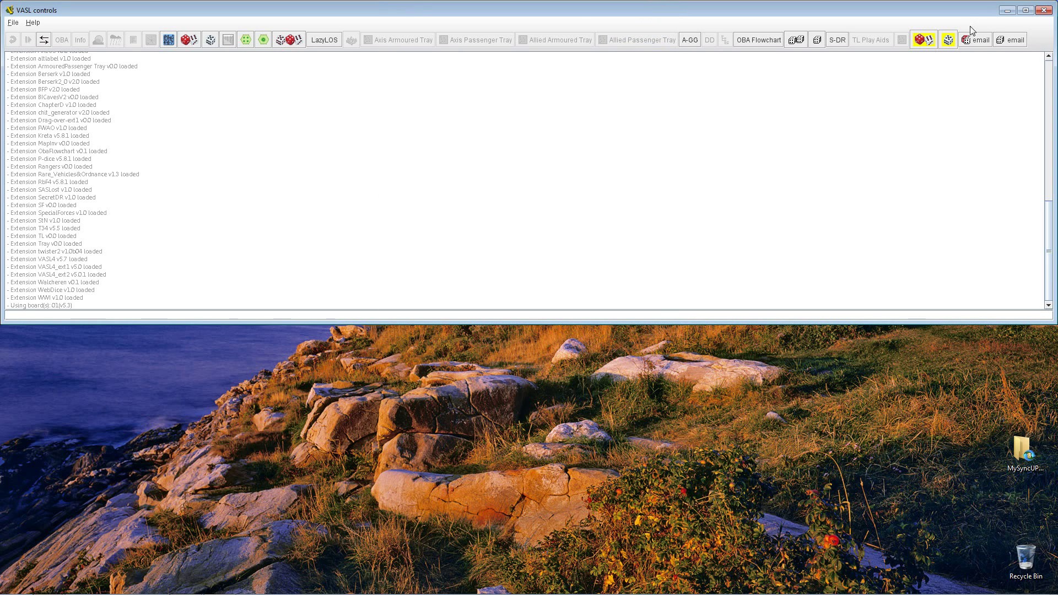
Step: Clear the extensions directory path in the VASL preferences, save the change and close VASL
left_click(13, 23)
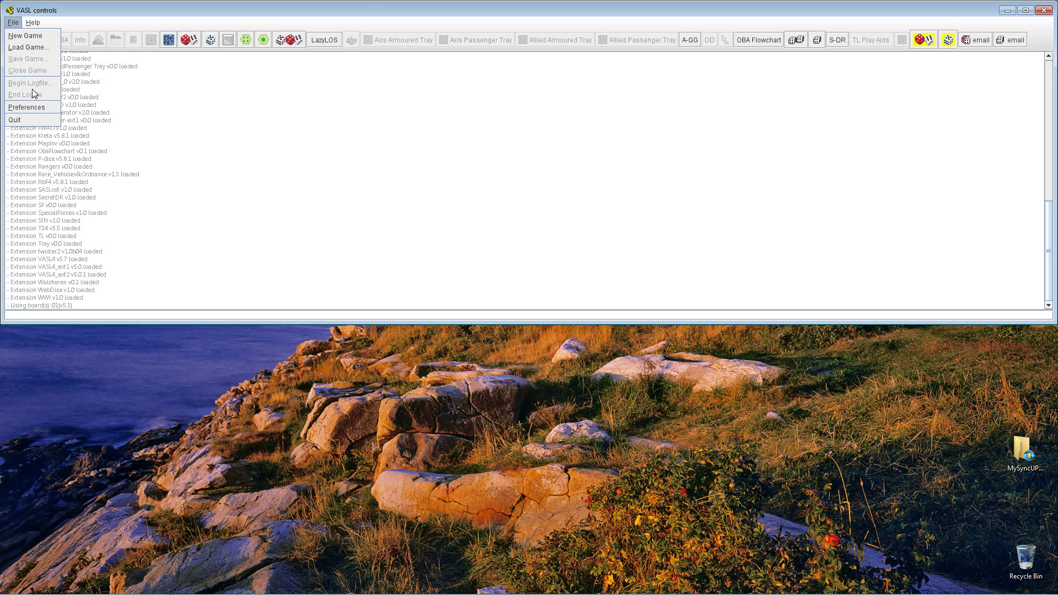
left_click(33, 106)
left_click_drag(591, 54, 473, 54)
left_click(433, 30)
left_click(469, 30)
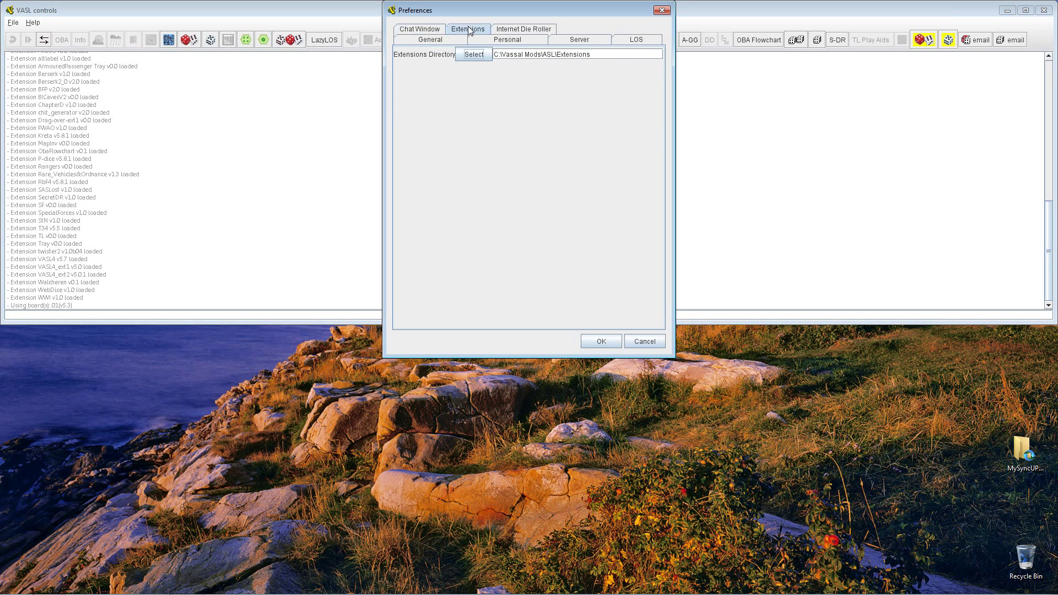
left_click_drag(593, 55, 482, 54)
key("Delete")
left_click(603, 341)
left_click(1043, 11)
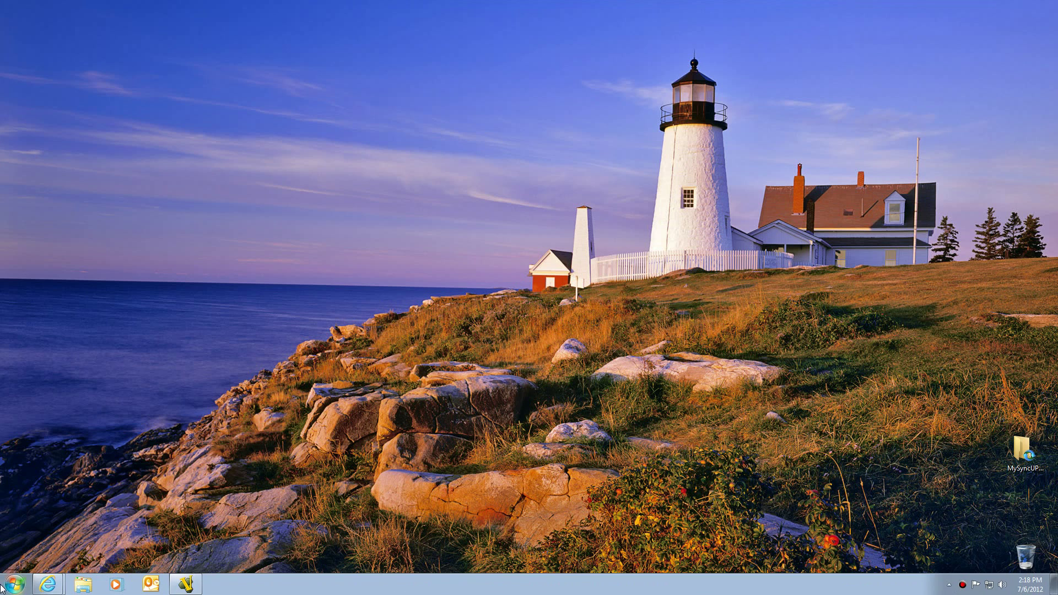
Step: Launch VASSAL 3.1.18 and open the VASL module from the module library
left_click(14, 583)
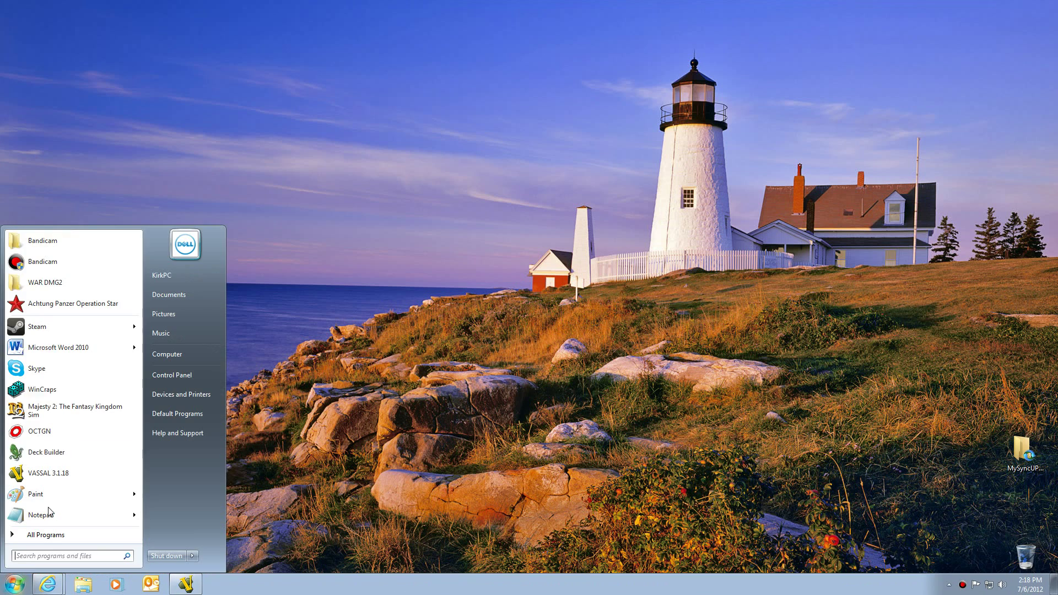
left_click(83, 475)
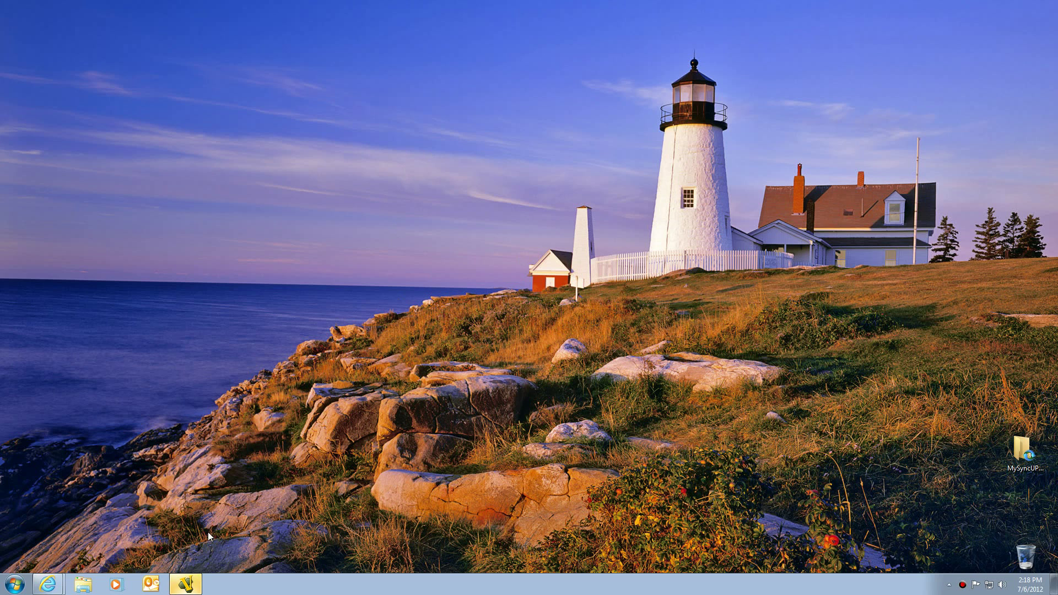
double_click(294, 157)
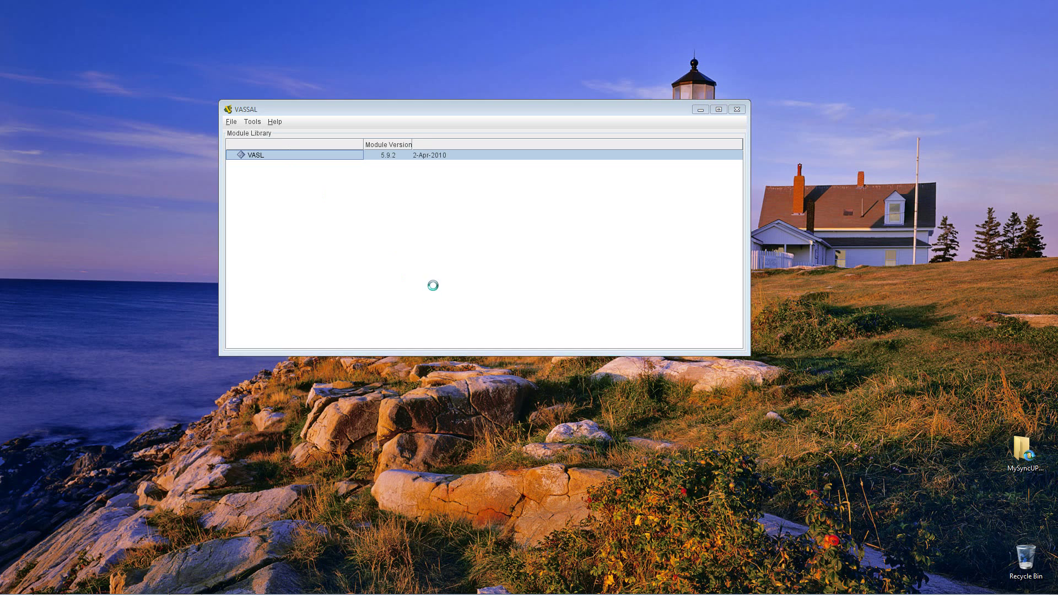
Step: Start a game on board 03 through the welcome wizard and bring the VASL map window forward
left_click(697, 428)
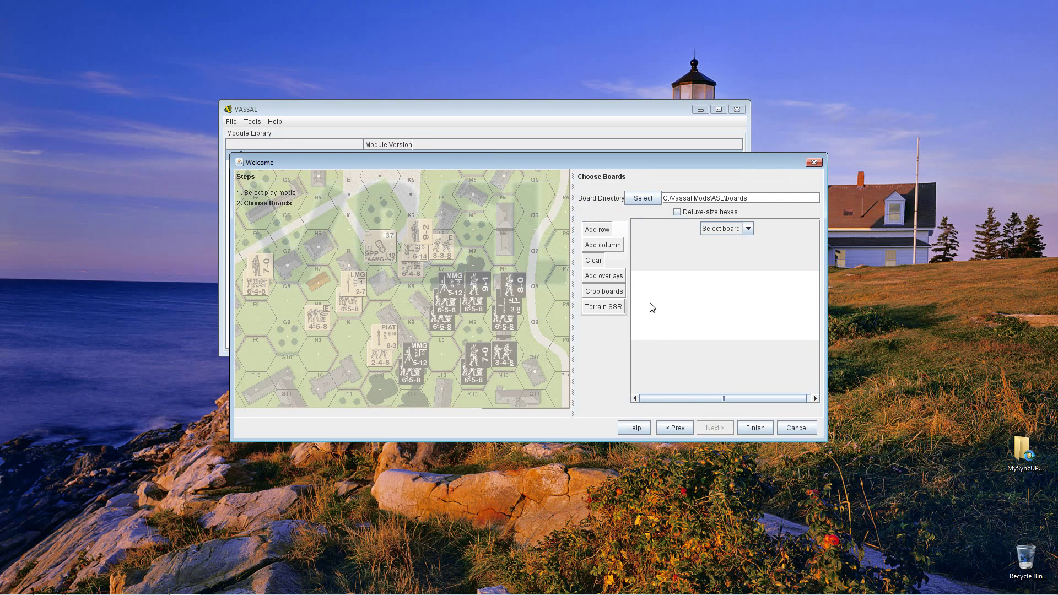
left_click(749, 229)
left_click(718, 296)
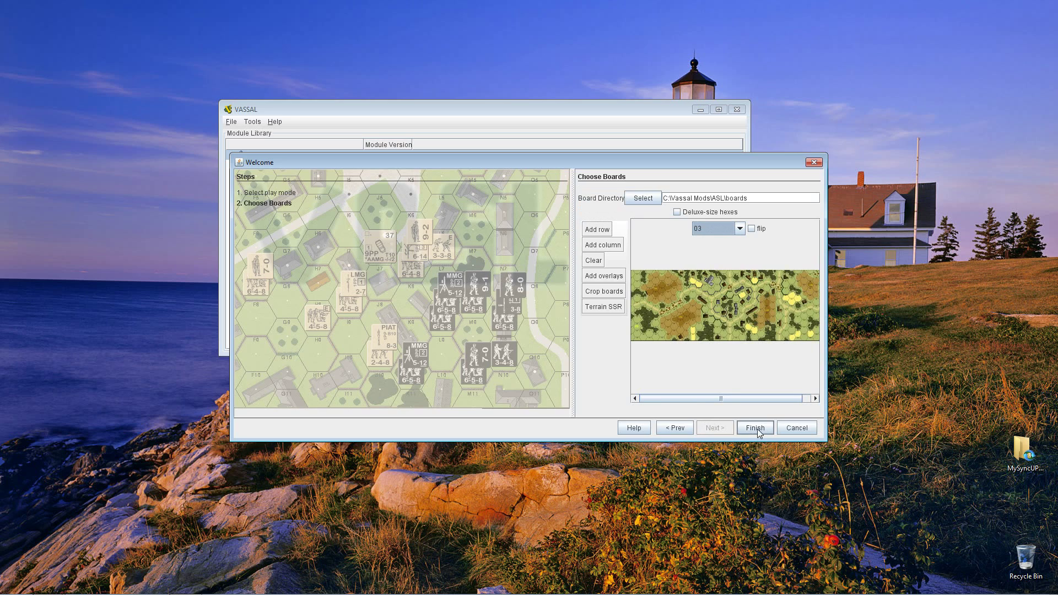
left_click(755, 429)
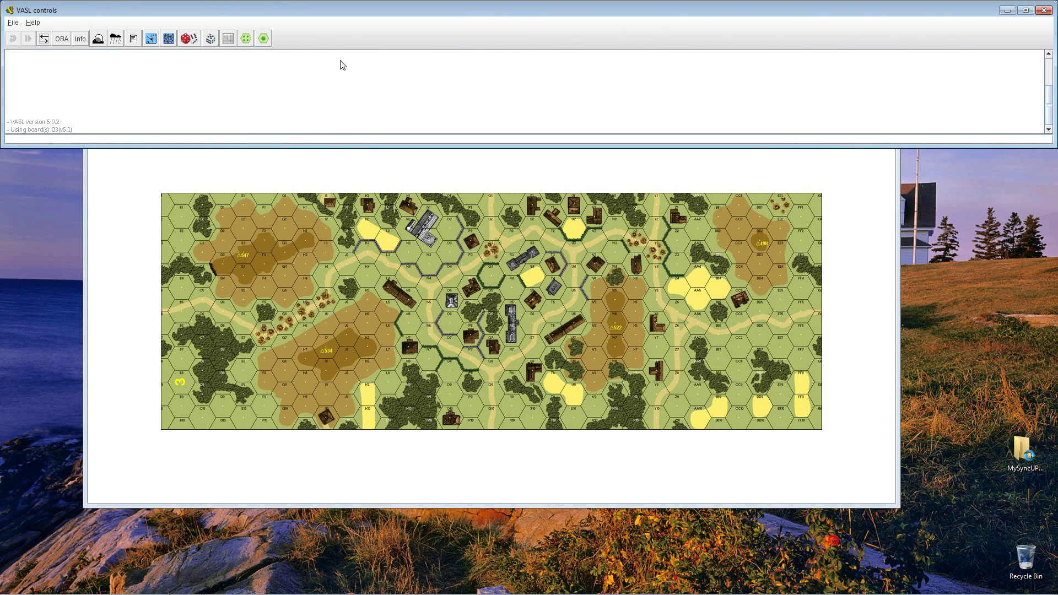
left_click(358, 170)
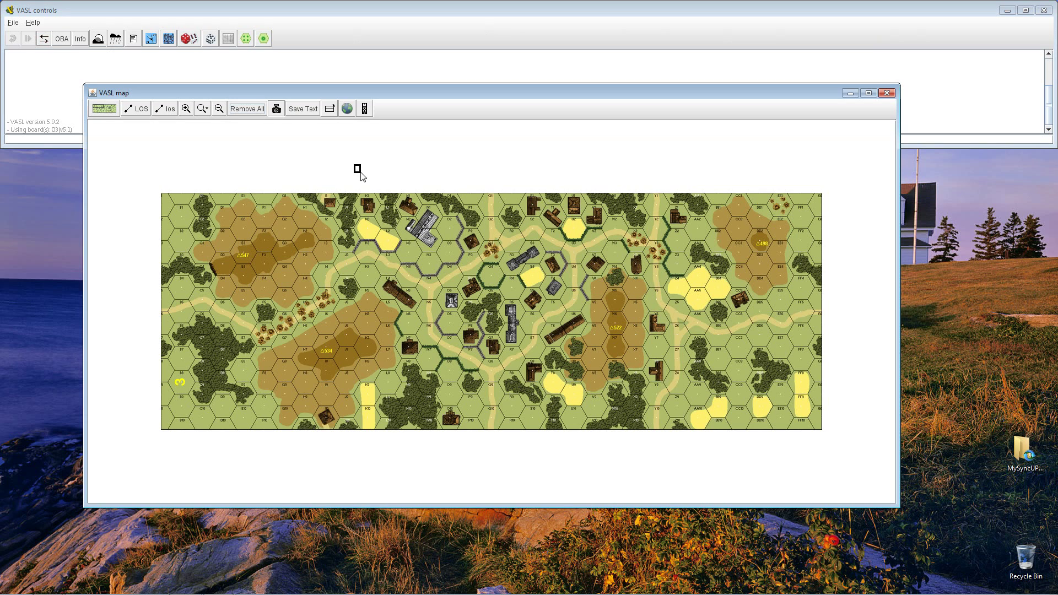
Step: Close the current game's map window and open the extensions preferences
left_click(887, 93)
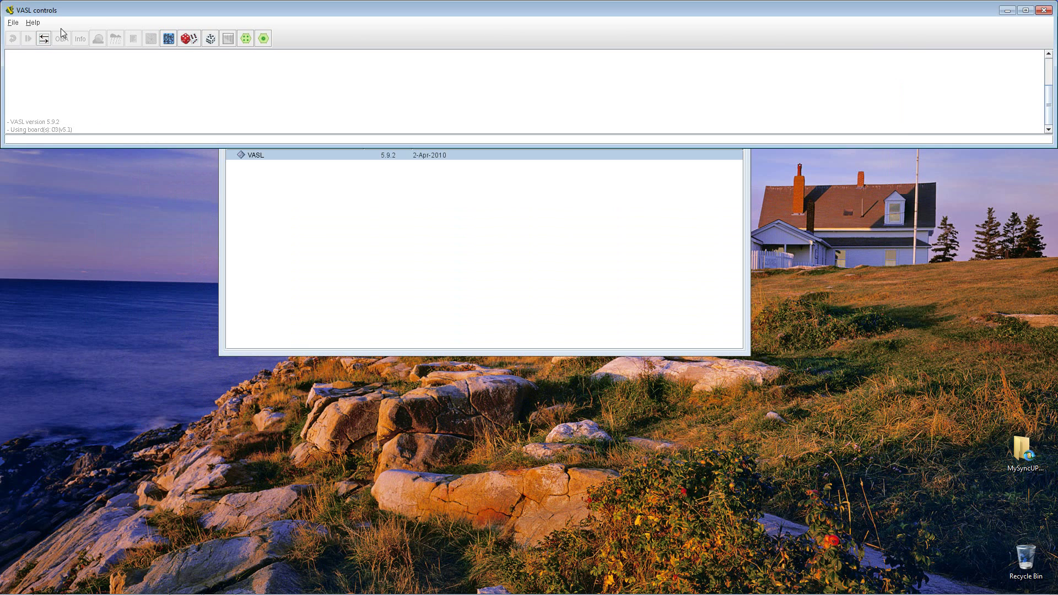
left_click(13, 23)
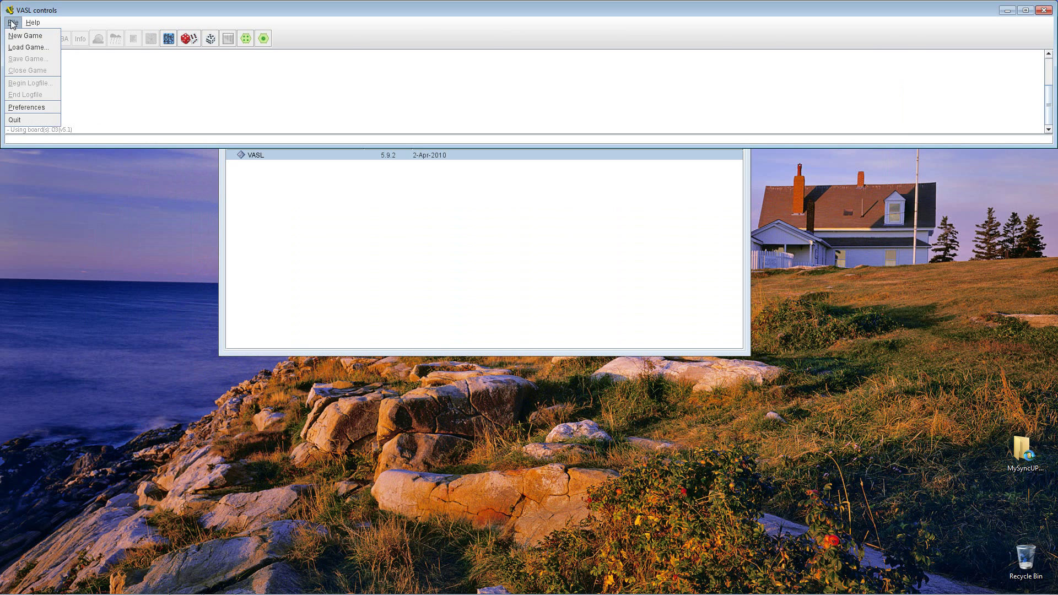
left_click(28, 108)
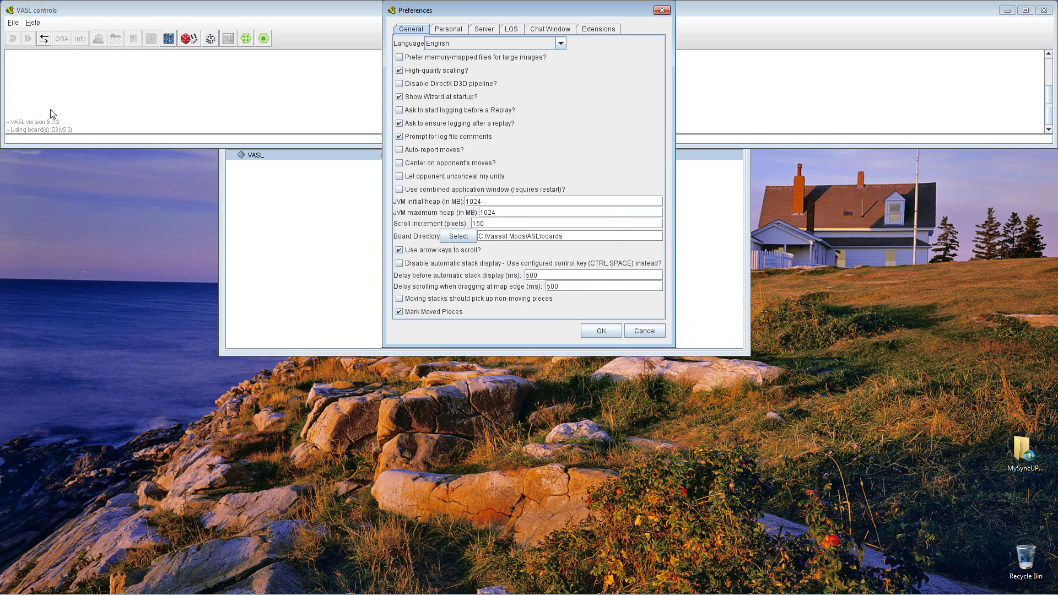
left_click(597, 30)
Step: Browse from the C: drive to set the extensions directory to C:\Vassal Mods\ASL\Extensions and save the preferences
left_click(474, 44)
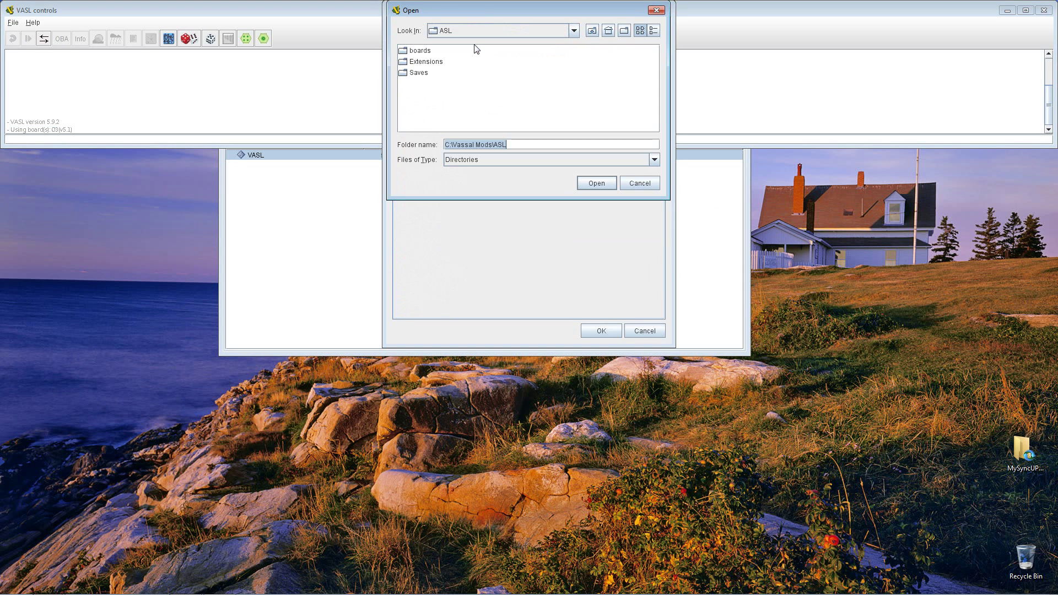
left_click(573, 33)
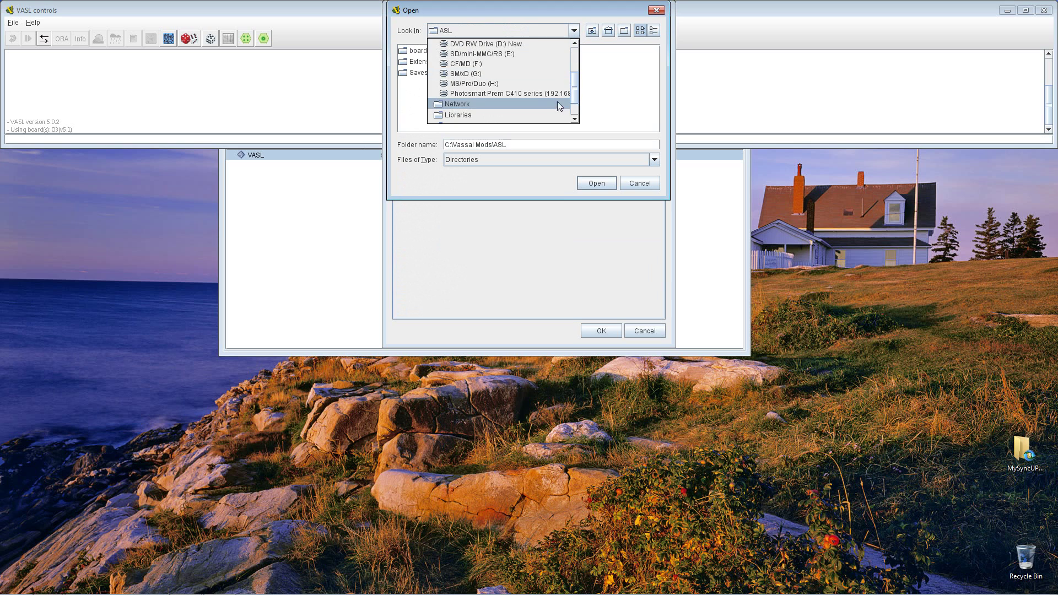
scroll(576, 82, "down", 1)
scroll(576, 82, "up", 3)
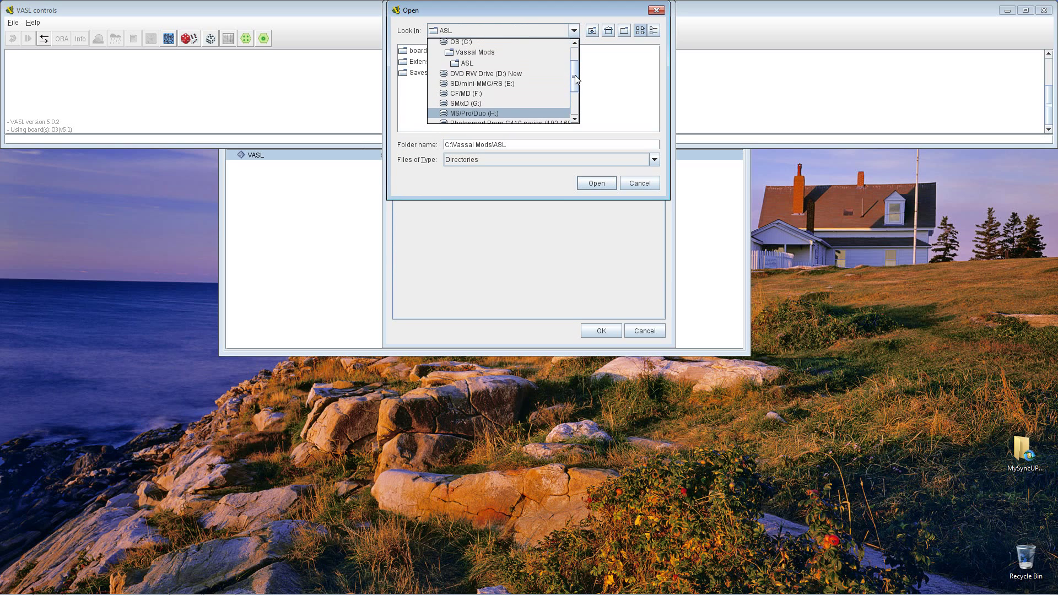
left_click(478, 54)
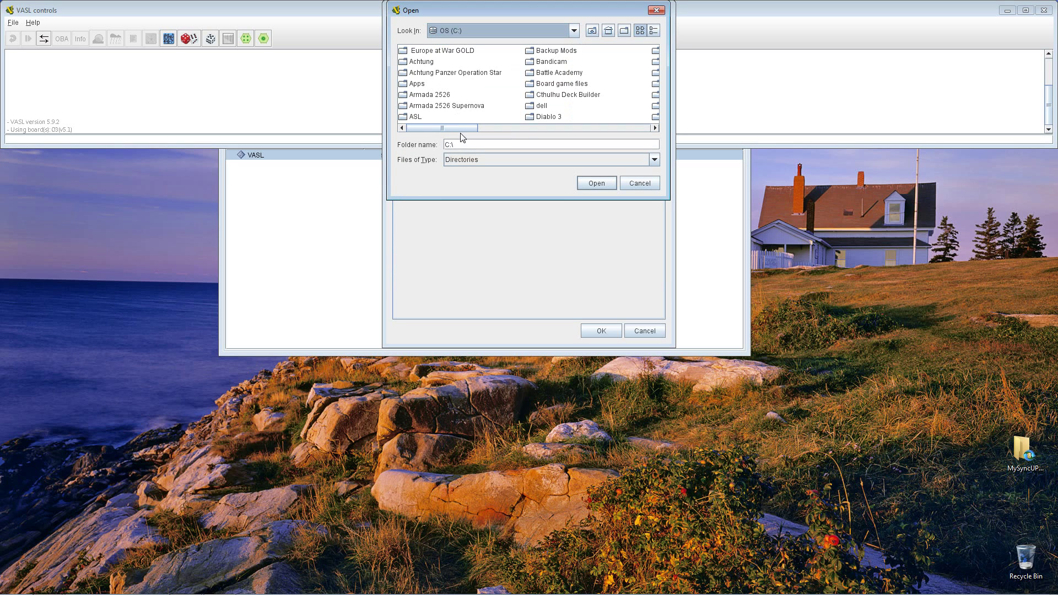
left_click_drag(458, 128, 606, 137)
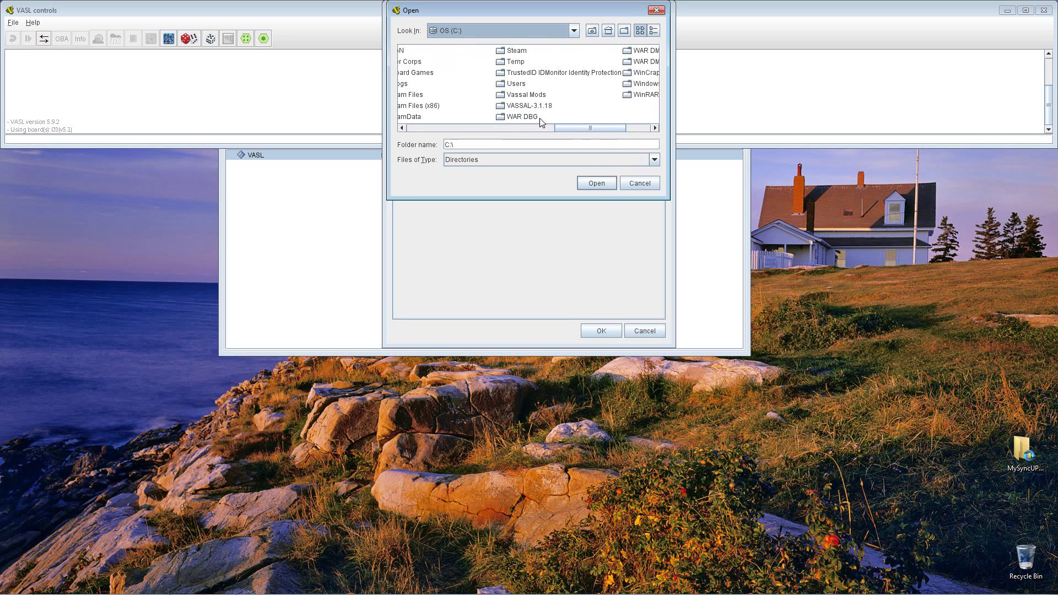
double_click(520, 96)
left_click(417, 51)
double_click(417, 50)
left_click(425, 63)
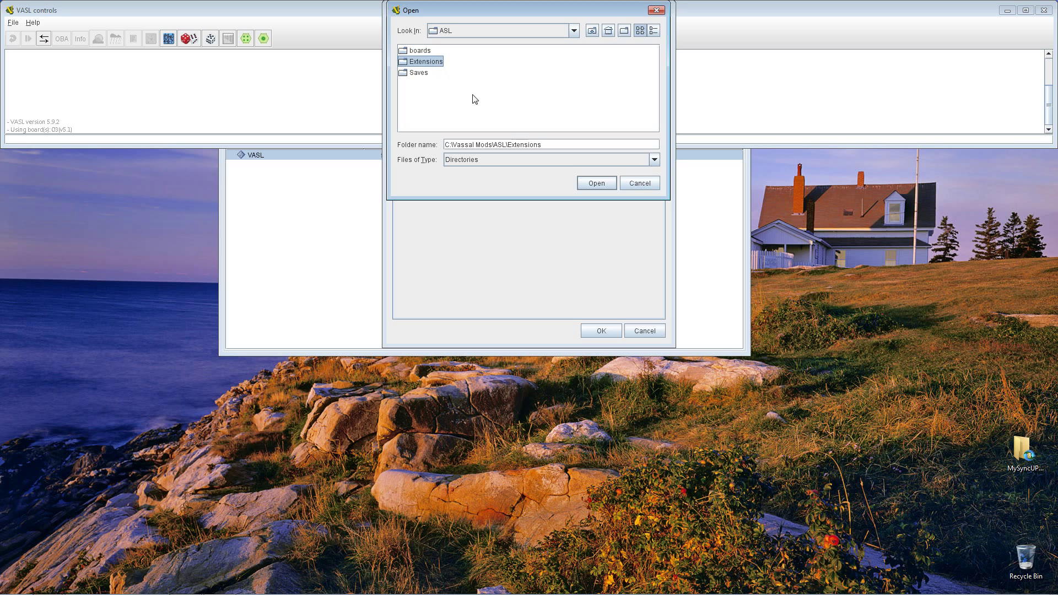
left_click(595, 182)
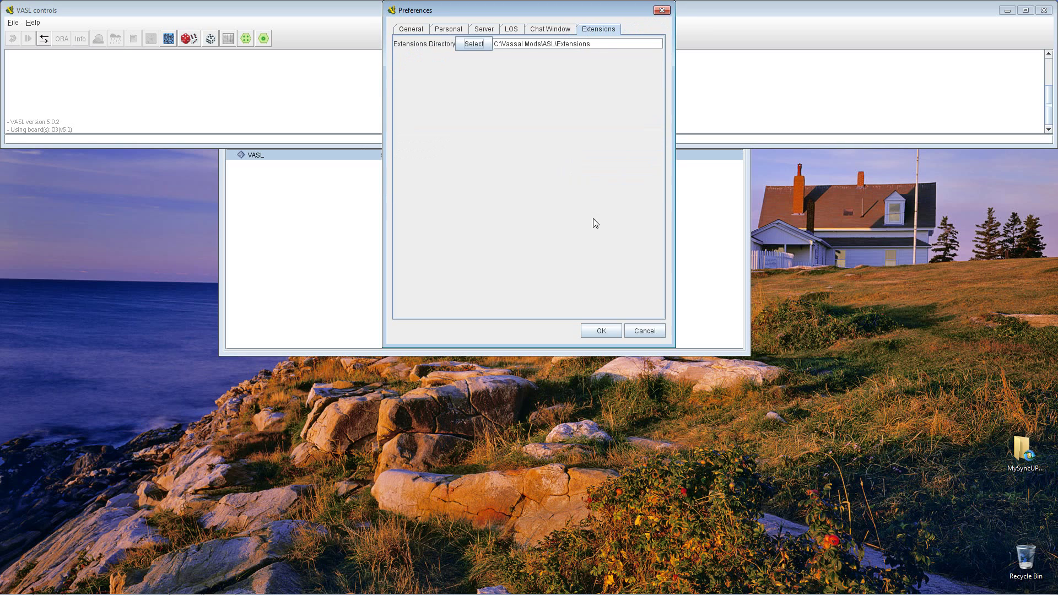
left_click(601, 330)
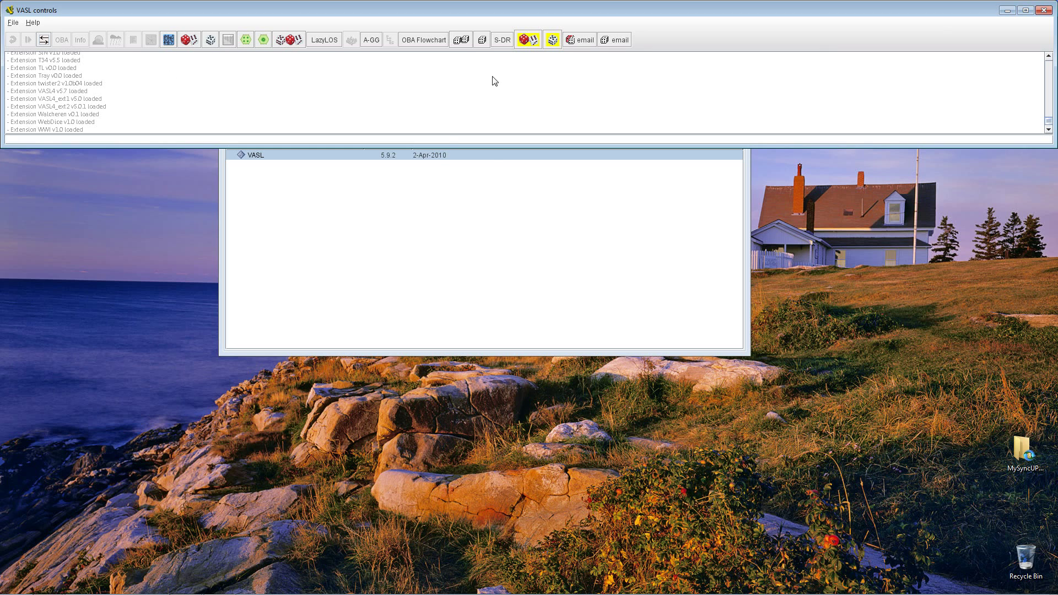
Step: Enlarge the VASL controls window to examine the extension loading log, and close VASL
left_click_drag(449, 144, 449, 358)
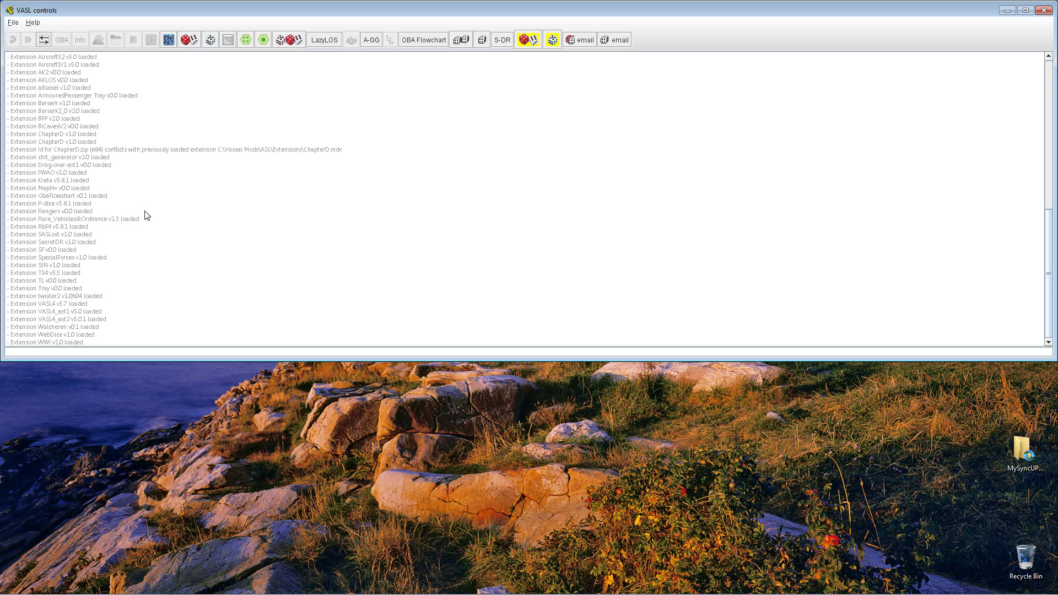
left_click(1046, 13)
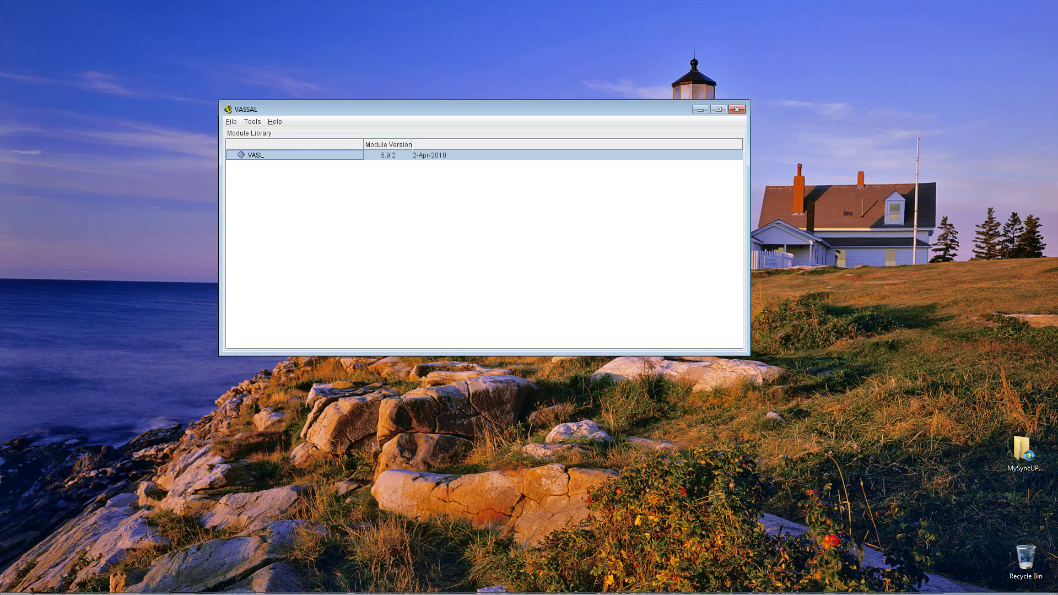
Step: Open the folder C:\Vassal Mods\ASL\Extensions in Windows Explorer
left_click(15, 584)
left_click(191, 356)
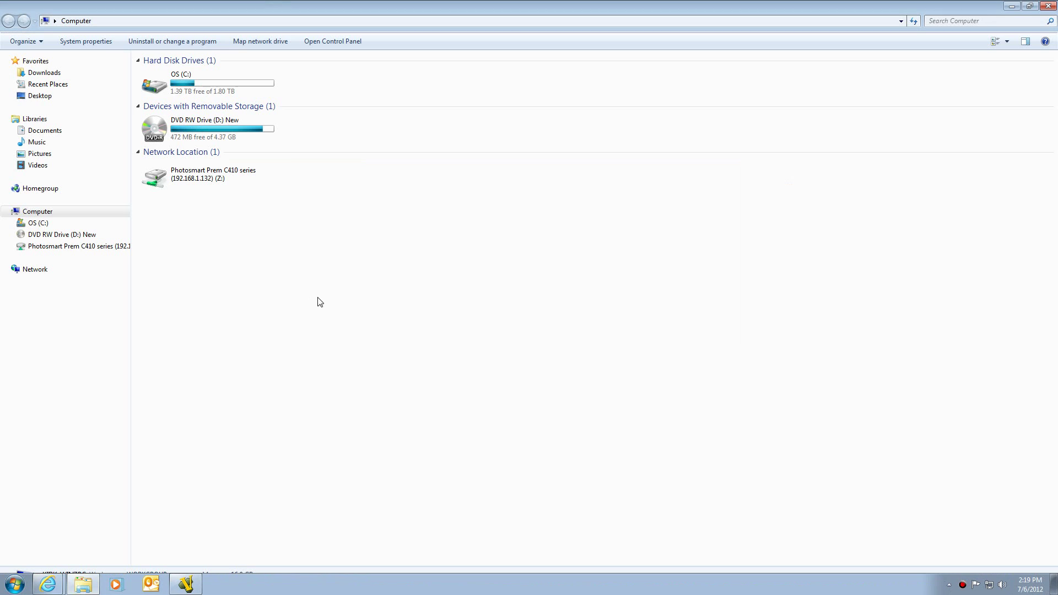
double_click(223, 88)
scroll(163, 494, "down", 2)
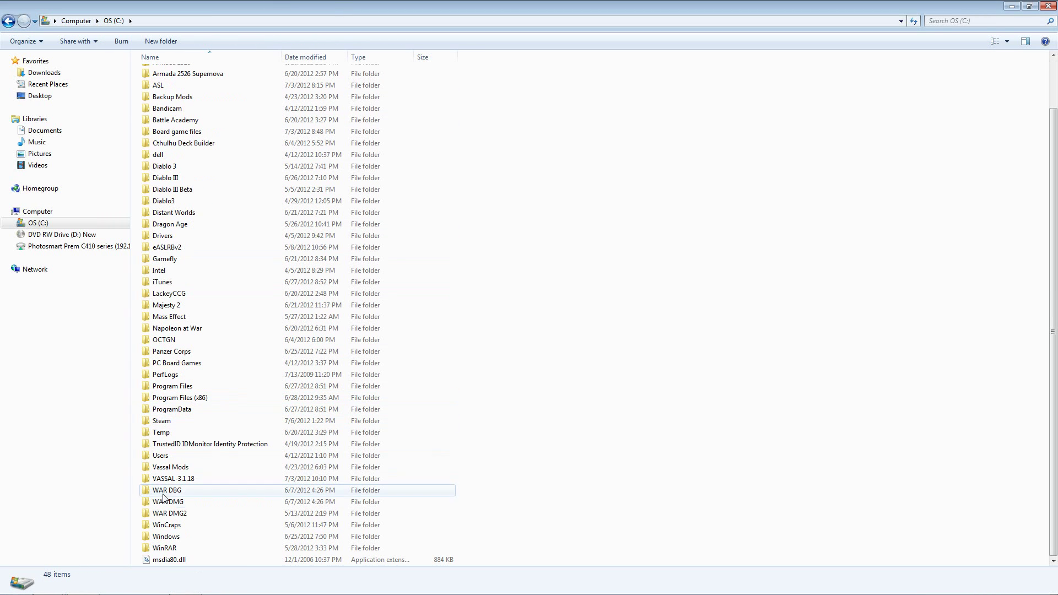
double_click(168, 467)
double_click(176, 77)
double_click(240, 88)
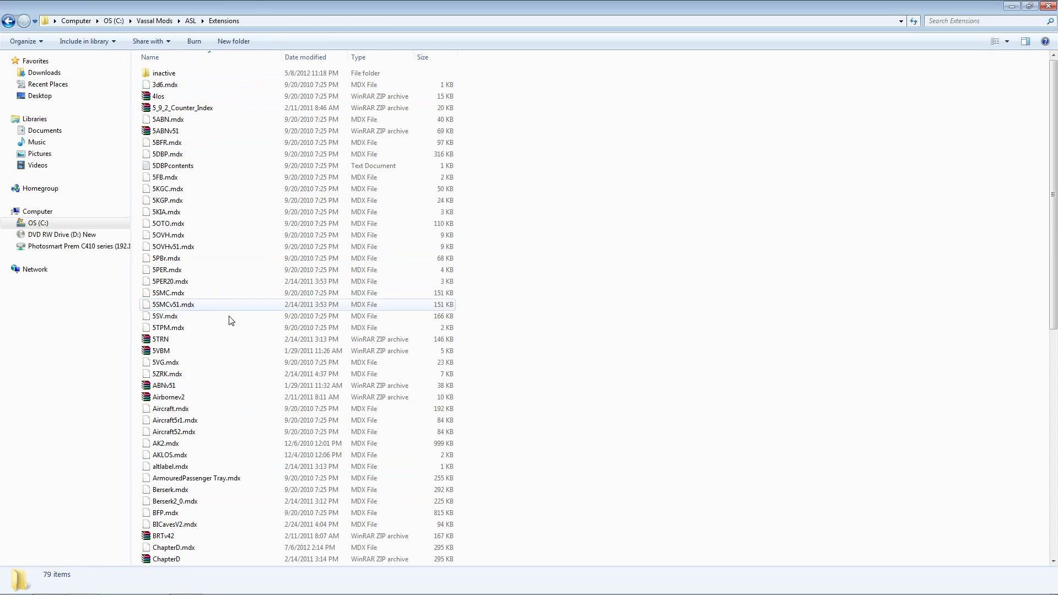
Step: Delete ChapterD.mdx from the Extensions folder and close Windows Explorer
scroll(203, 362, "down", 3)
left_click(192, 458)
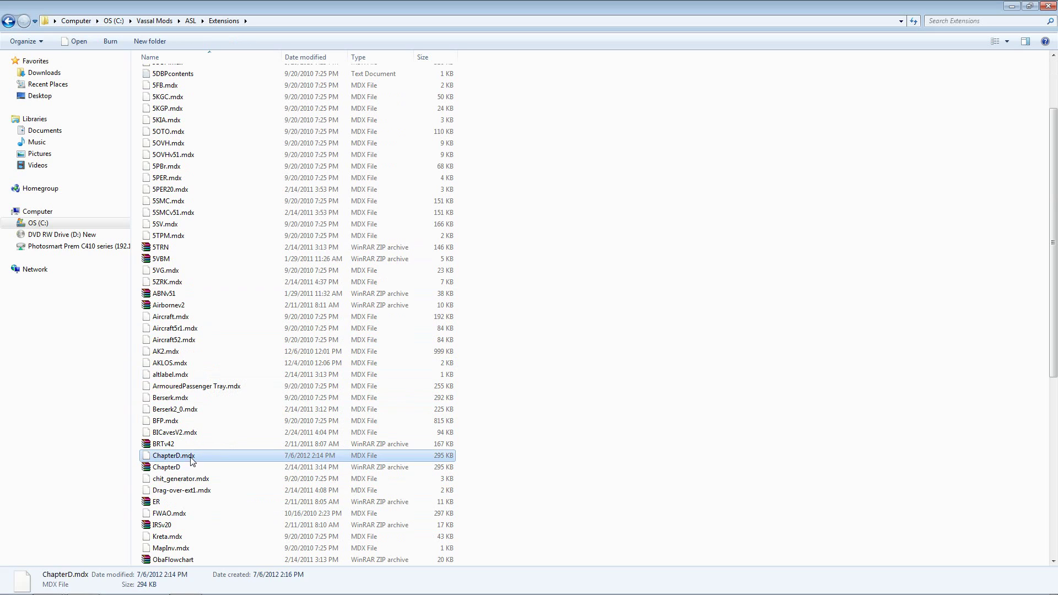
key("Delete")
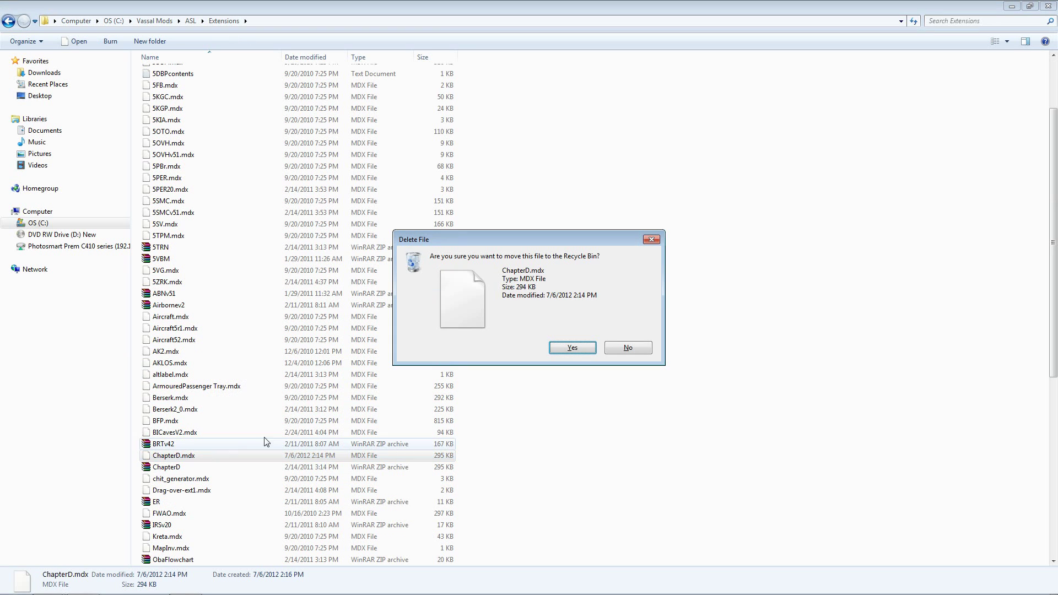
left_click(572, 355)
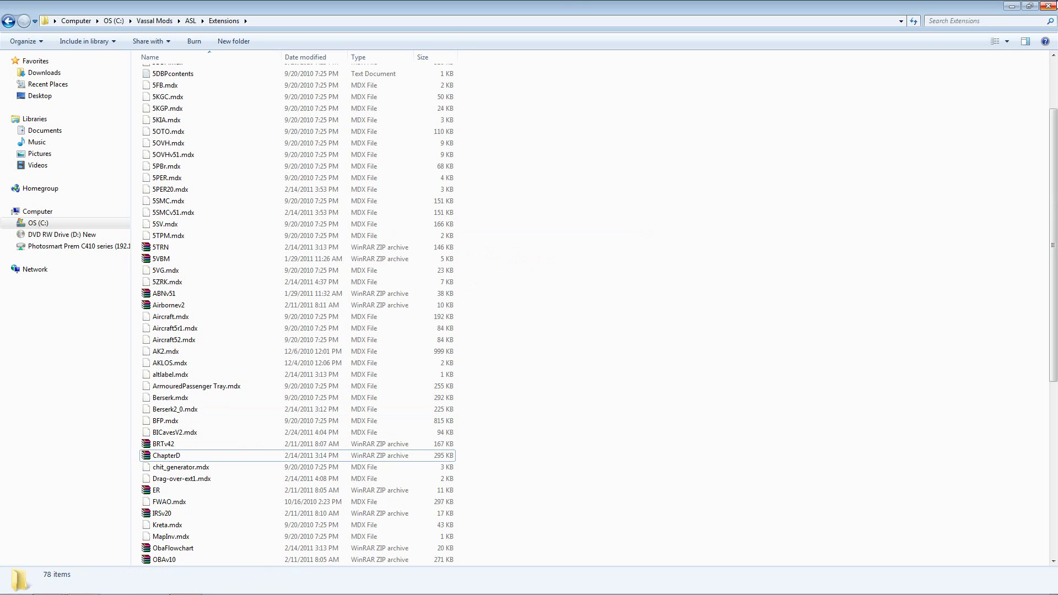
left_click(1049, 7)
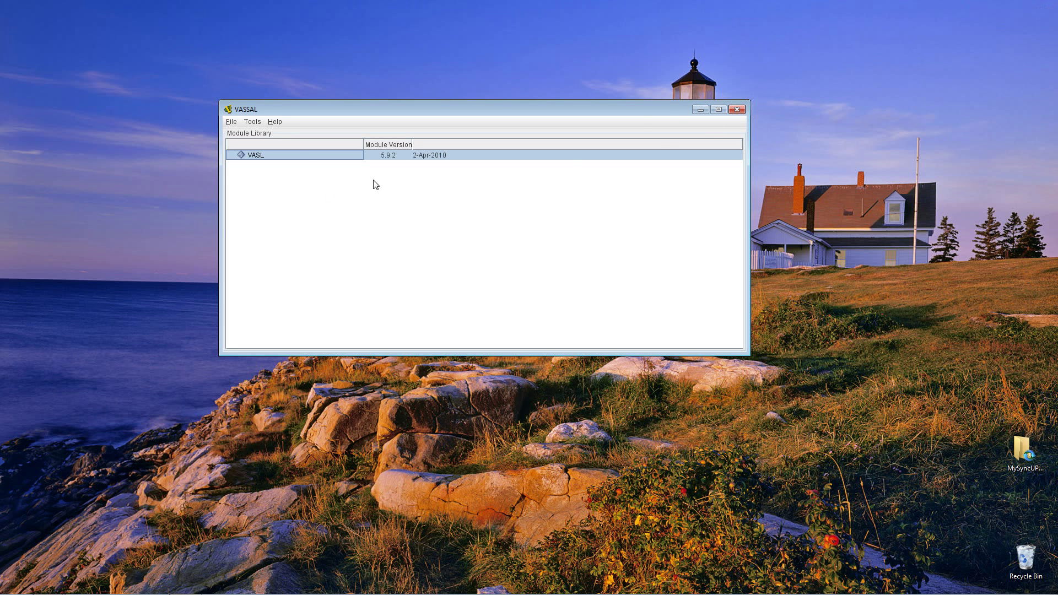
Step: Open the VASL module from the module library and start a new offline game on board 7
double_click(299, 160)
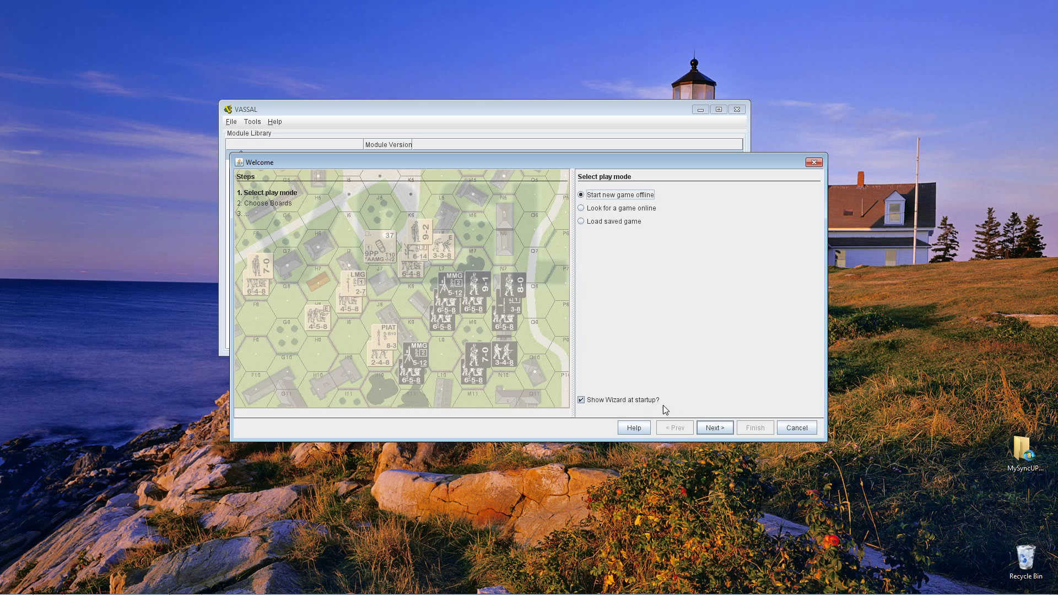
left_click(714, 428)
left_click(748, 228)
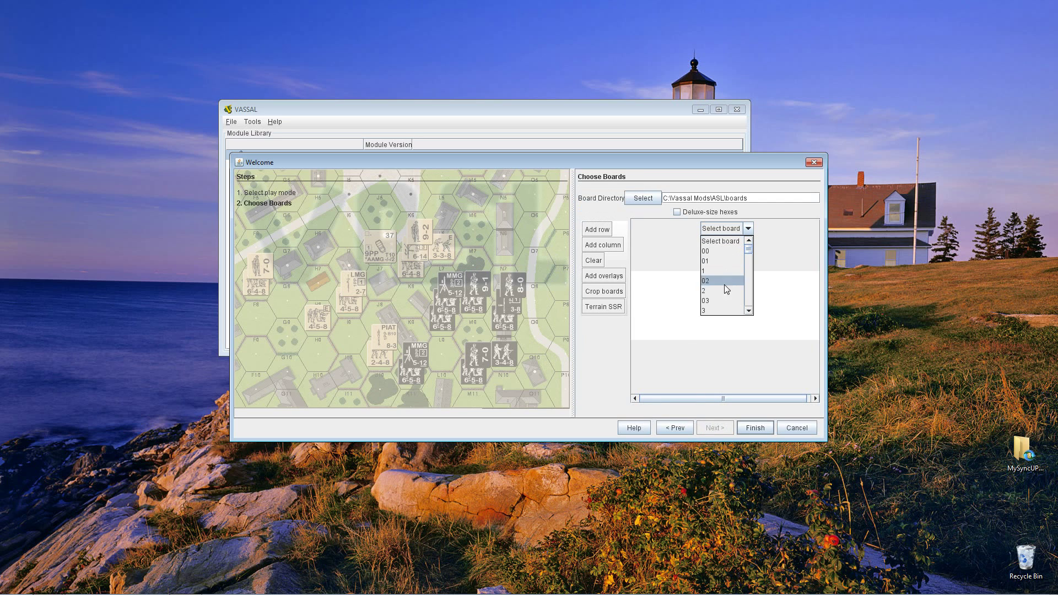
scroll(723, 303, "down", 3)
left_click(717, 301)
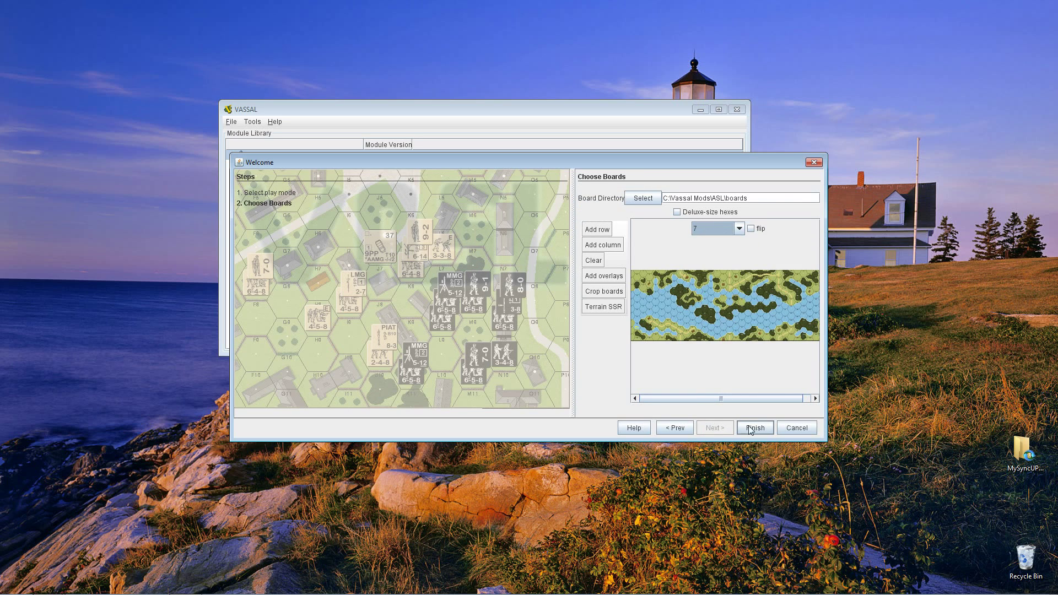
left_click(760, 432)
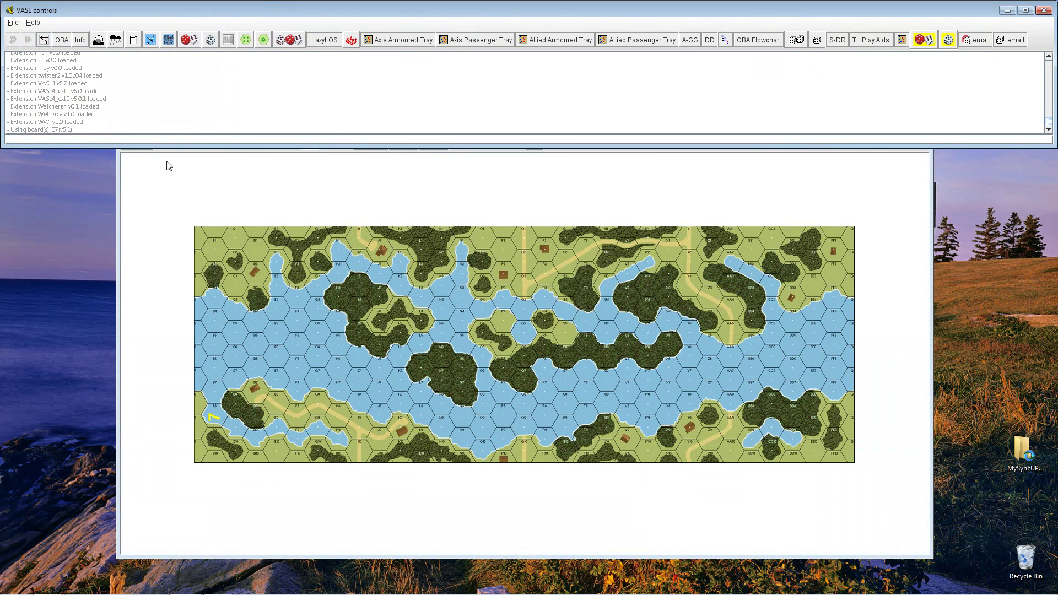
Step: Enlarge the VASL controls window downward to examine the list of loaded extensions
left_click_drag(690, 148, 706, 467)
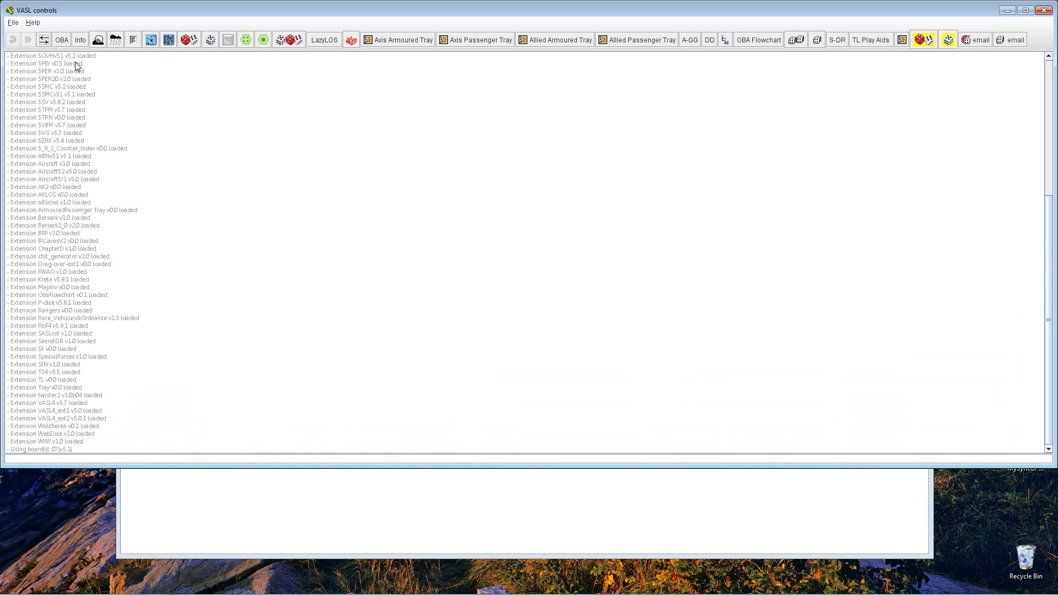
left_click_drag(1048, 262, 1048, 284)
left_click_drag(189, 468, 198, 529)
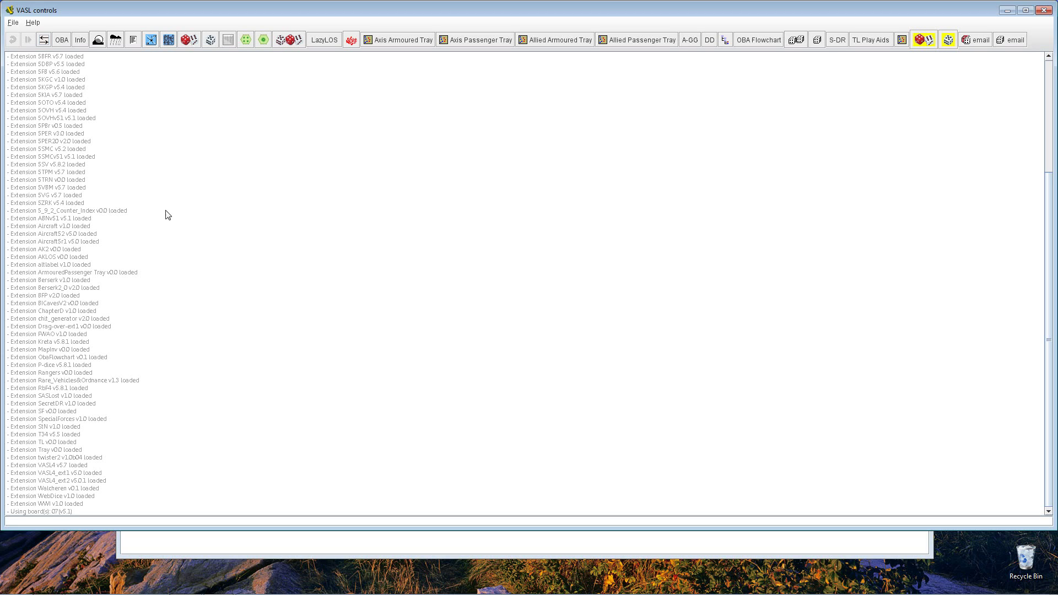
Step: Open the VASL Counters window and view the WW I and Omaha fortification counters at a taller window size
left_click(168, 40)
left_click_drag(145, 79, 636, 106)
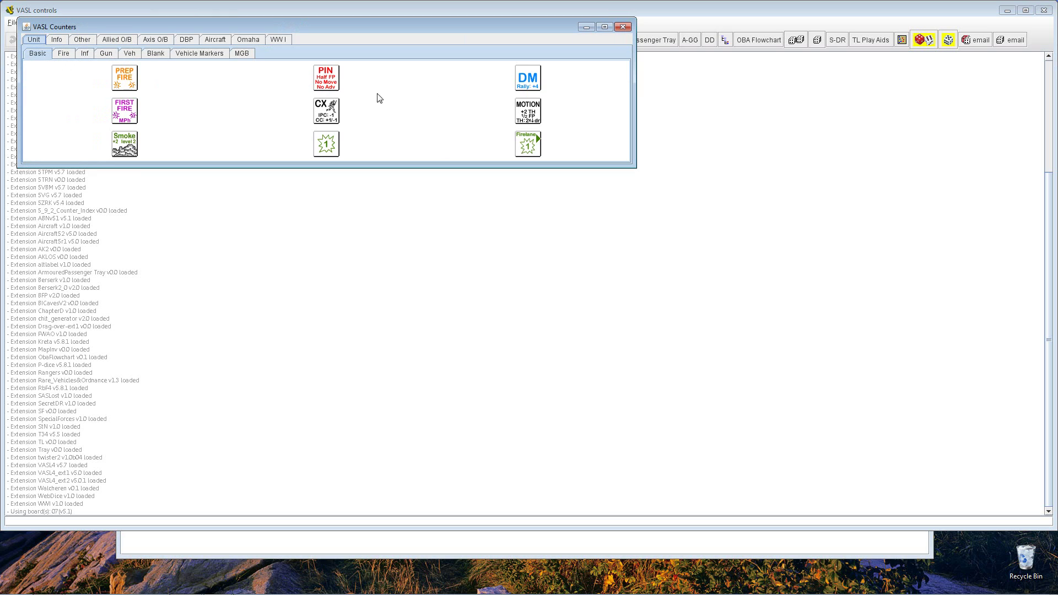
left_click(278, 40)
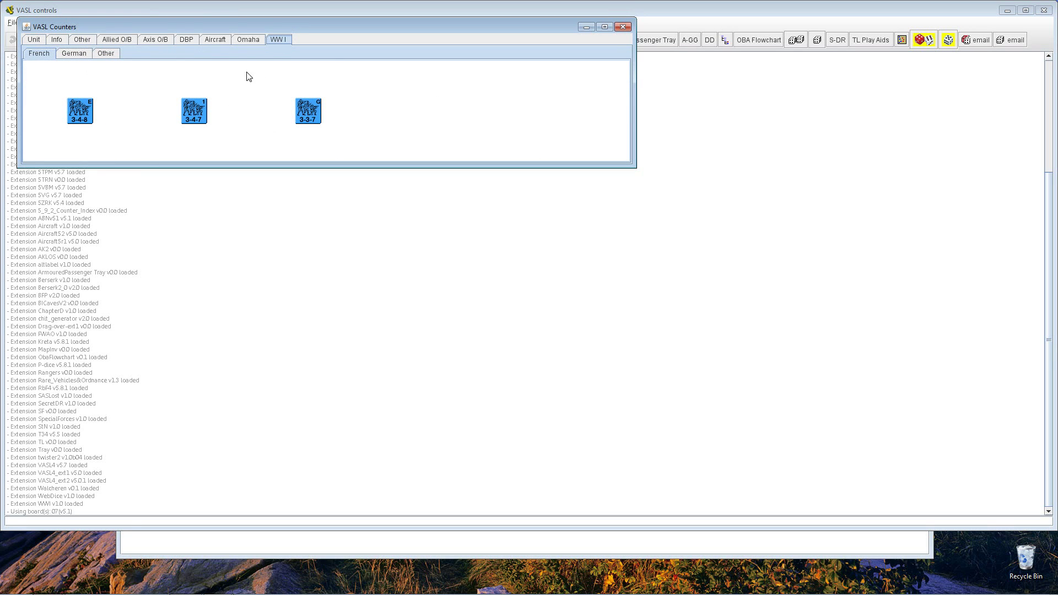
left_click(247, 41)
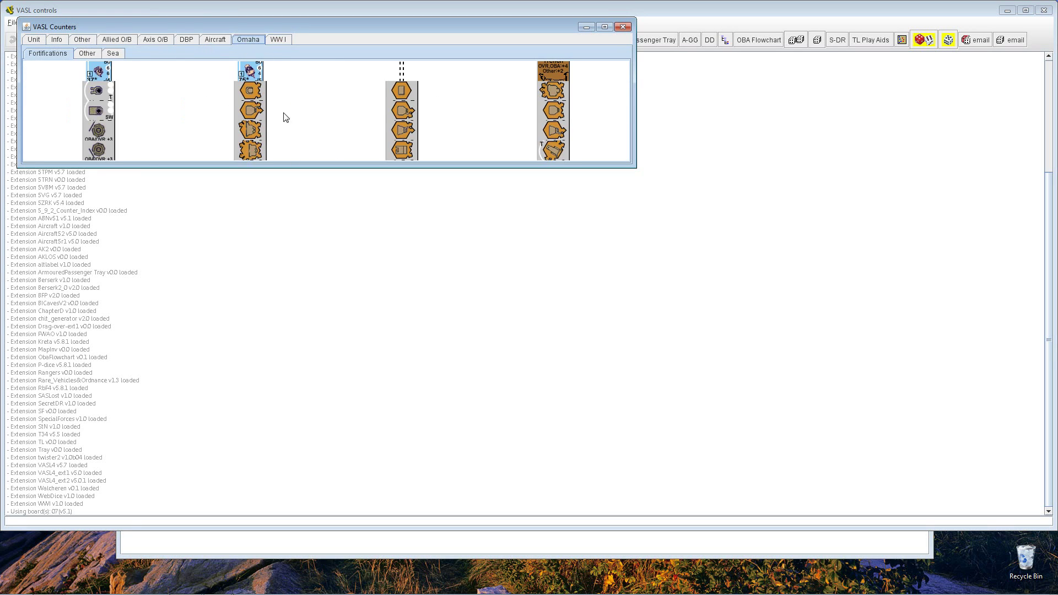
left_click_drag(314, 174, 314, 351)
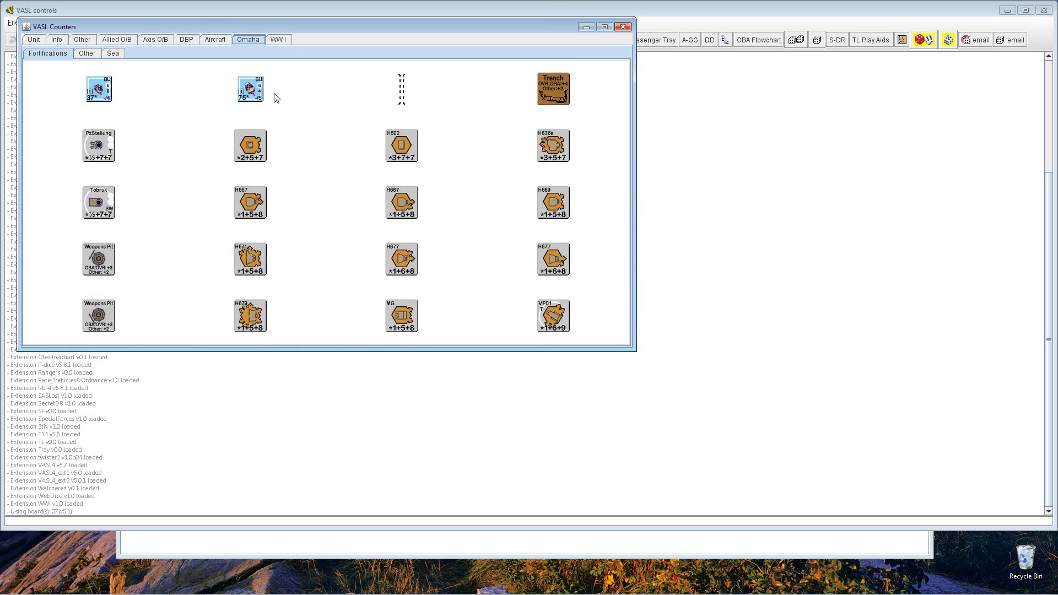
Step: Look through the Omaha Other and Sea counters and the Aircraft counters, and close the counters window
left_click(94, 53)
left_click(113, 56)
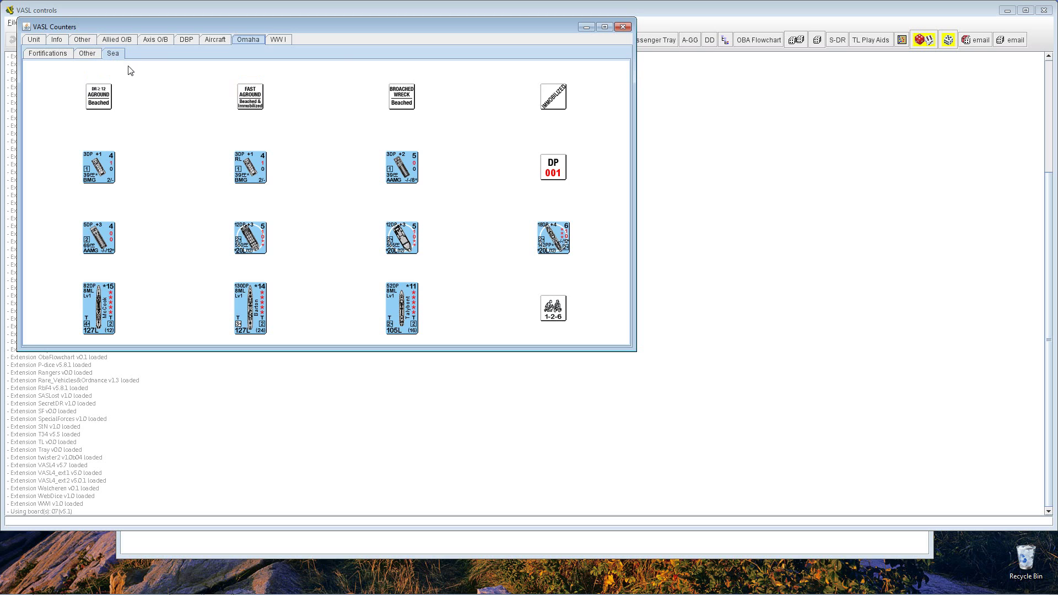
left_click(87, 53)
left_click(112, 54)
left_click(213, 39)
left_click_drag(574, 188, 412, 188)
left_click(623, 27)
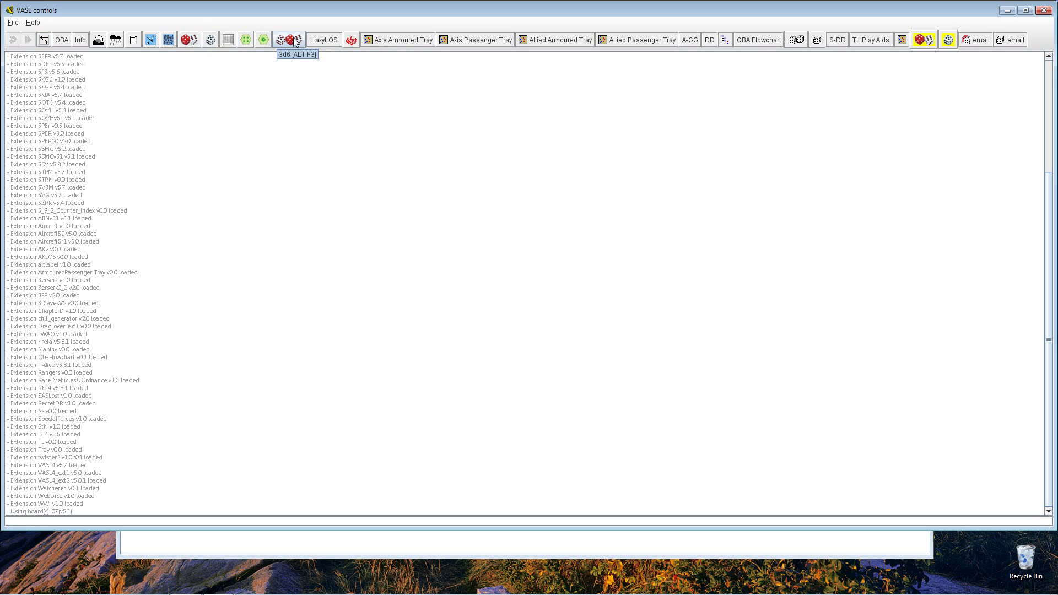
Step: Open the charts window and examine the Chapter D charts for MG / FT / Ordnance, Bog, MP / ESB / HD and Hit Effects
left_click(264, 40)
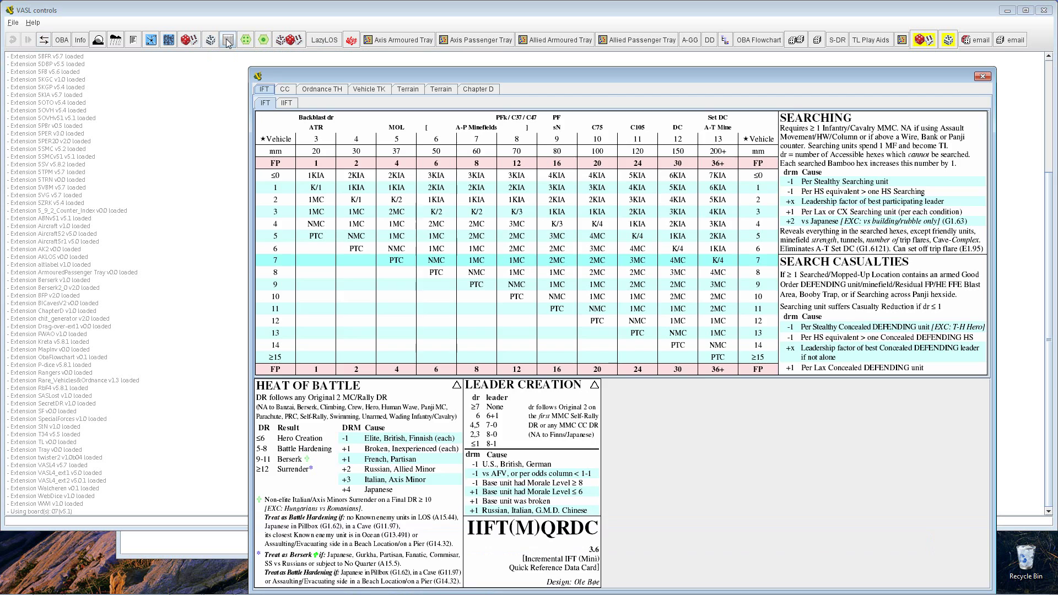
left_click(493, 91)
left_click_drag(469, 72, 383, 22)
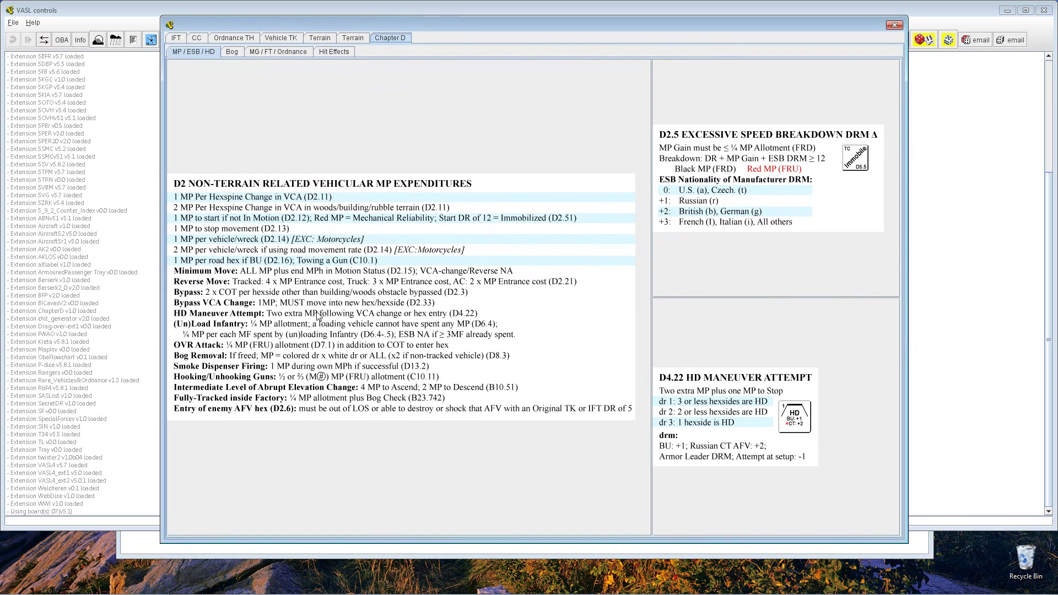
left_click(278, 53)
left_click(232, 52)
left_click(194, 52)
left_click(337, 52)
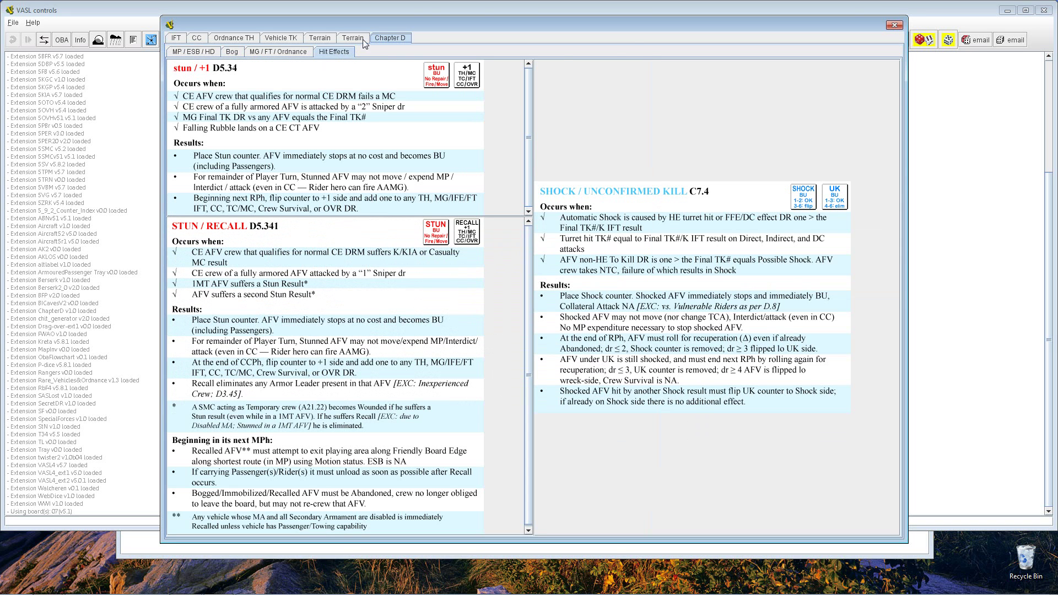
Step: Close the charts window, the map window and the VASL controls to end the current session
left_click(893, 25)
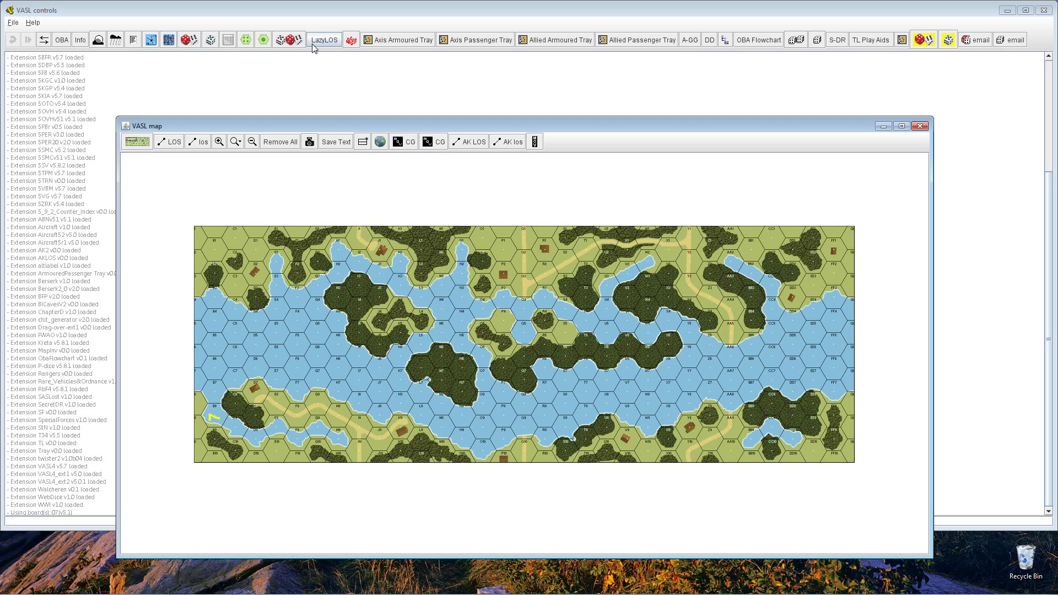
left_click_drag(452, 125, 488, 101)
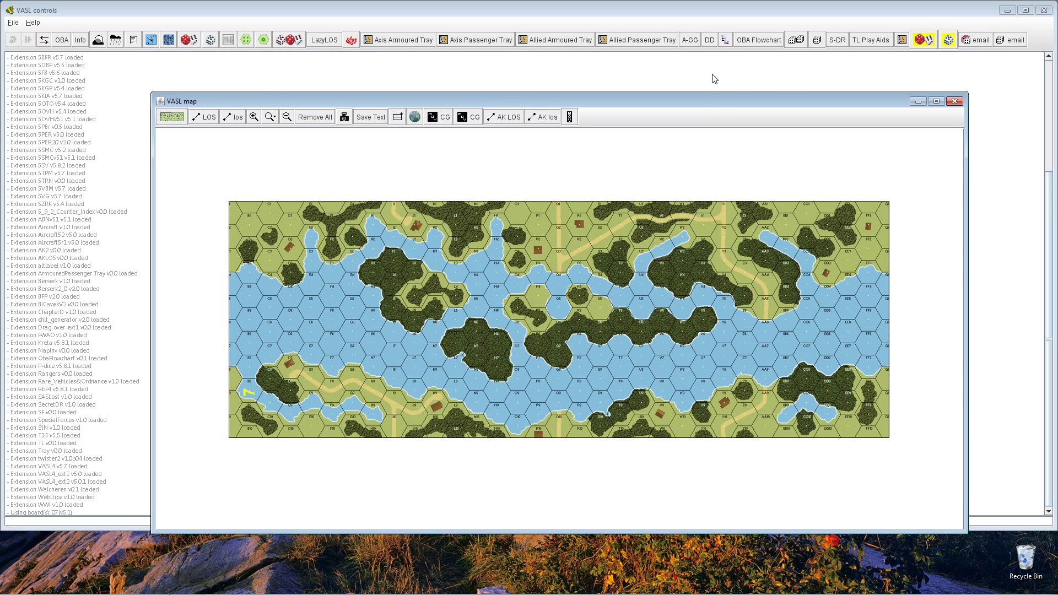
left_click_drag(693, 101, 653, 96)
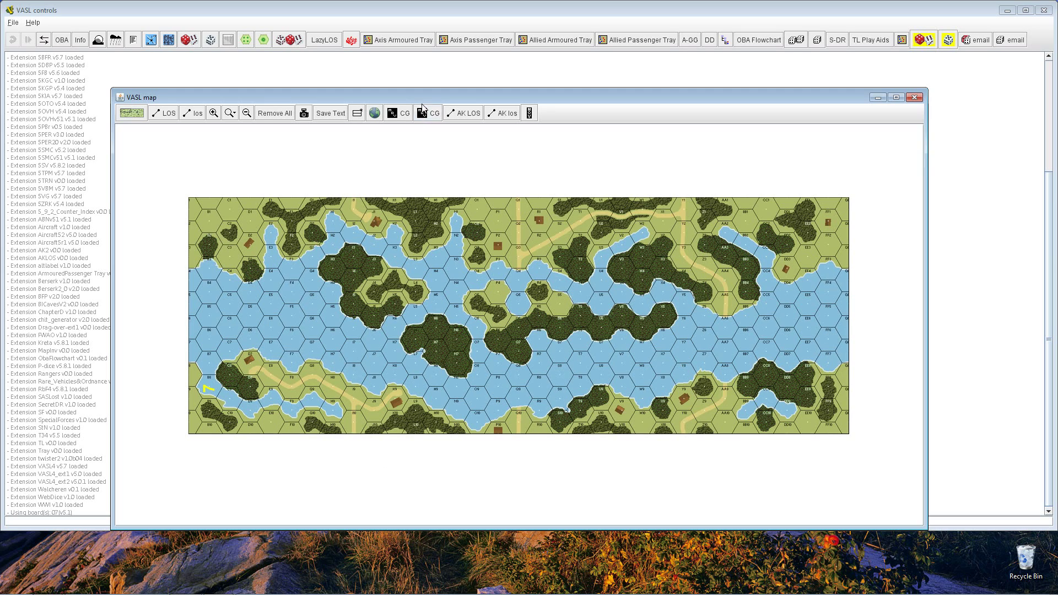
left_click_drag(422, 96, 432, 80)
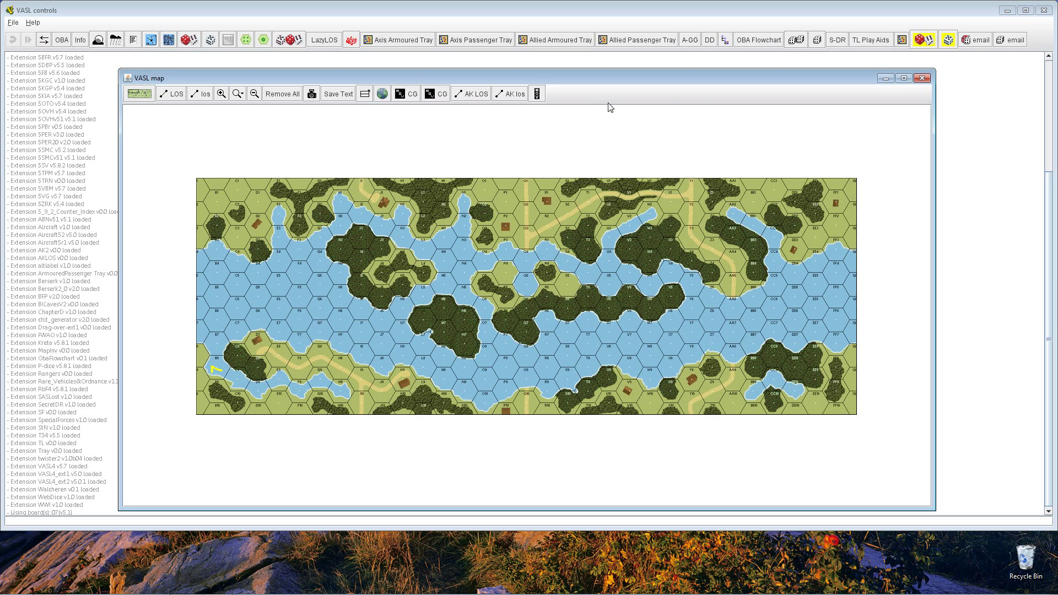
left_click(890, 78)
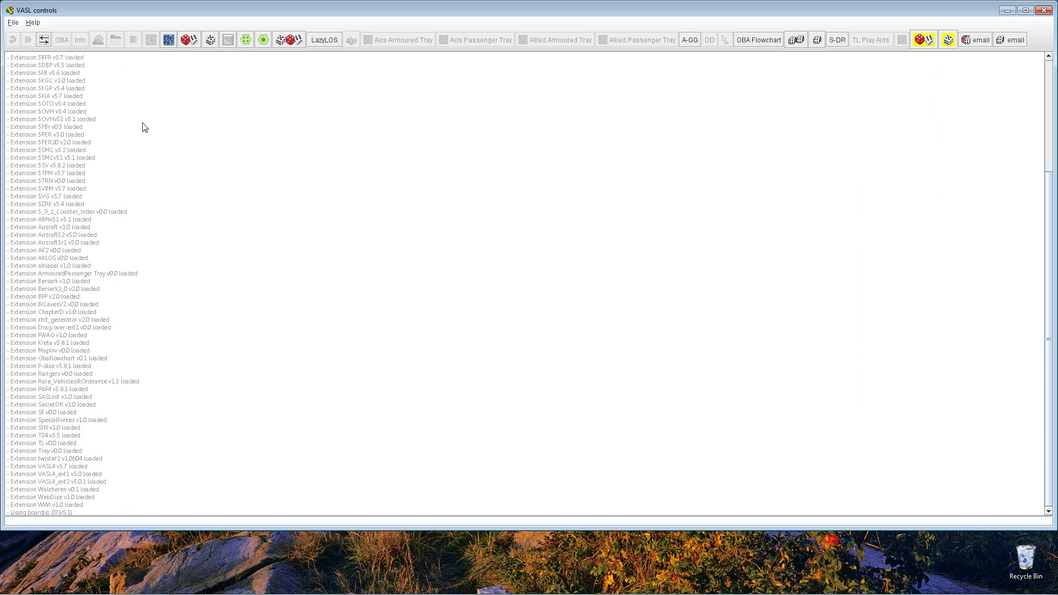
left_click(1041, 11)
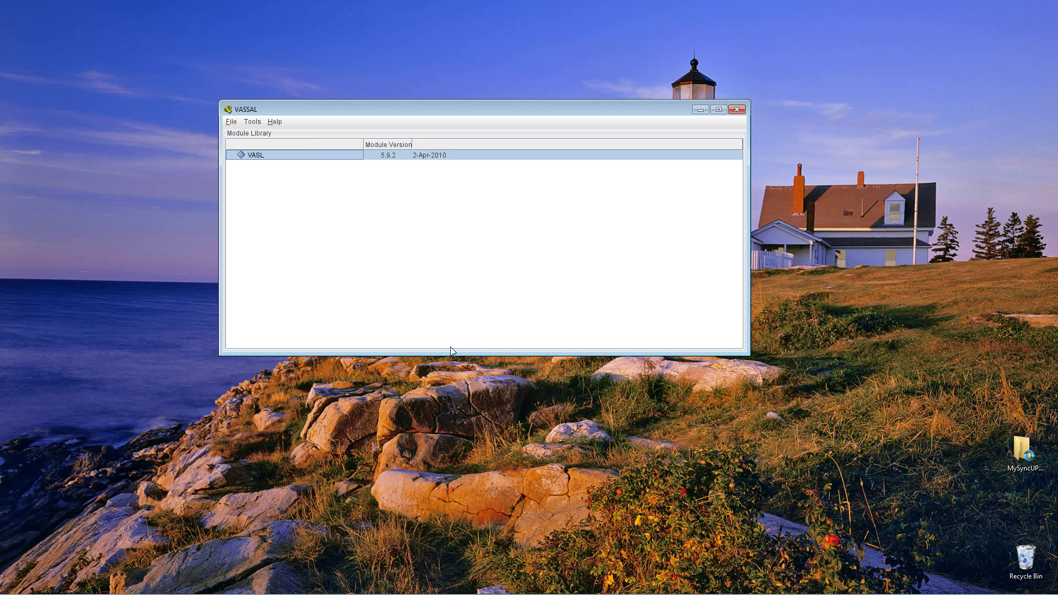
Step: Reopen the VASL module from the module library and start a new offline game
left_click(231, 122)
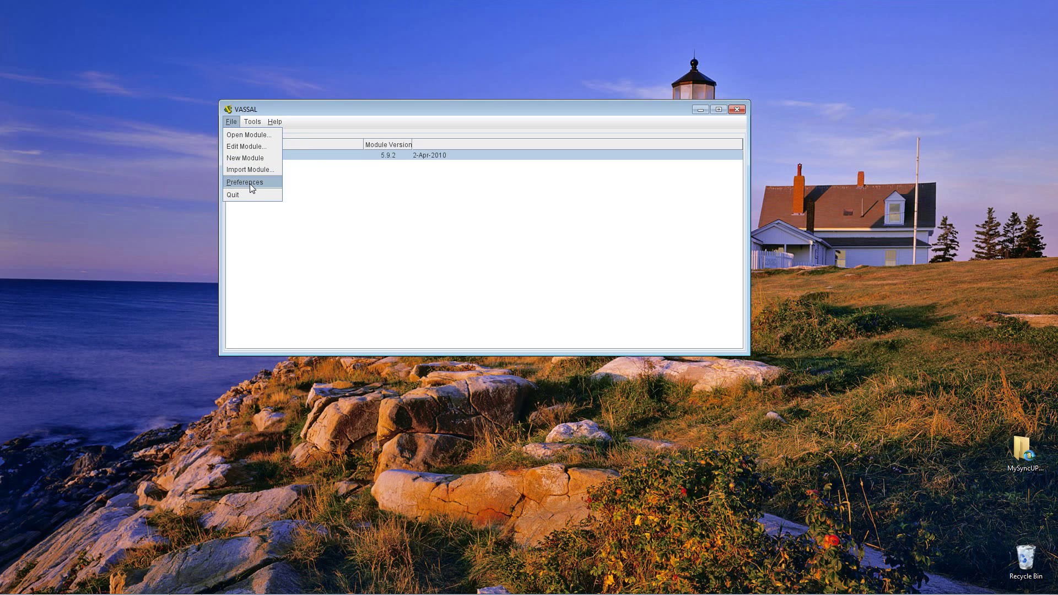
left_click(357, 185)
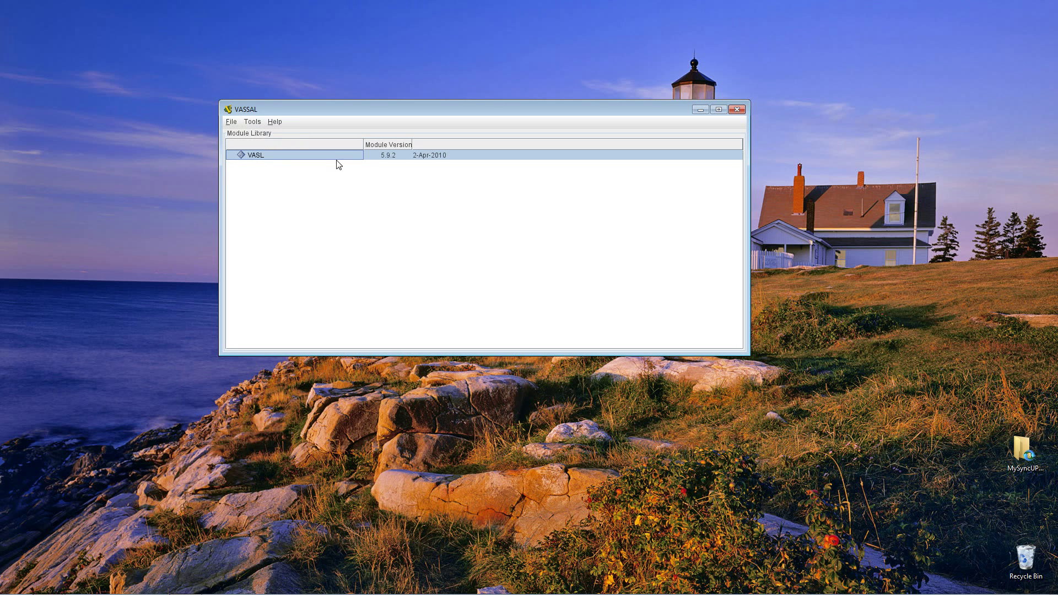
double_click(333, 156)
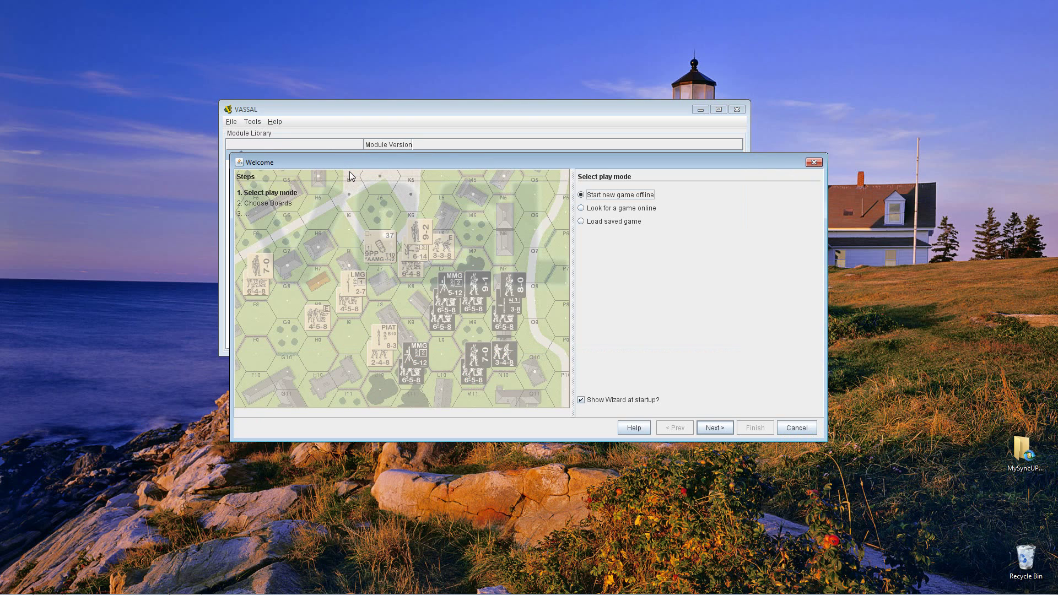
left_click(715, 429)
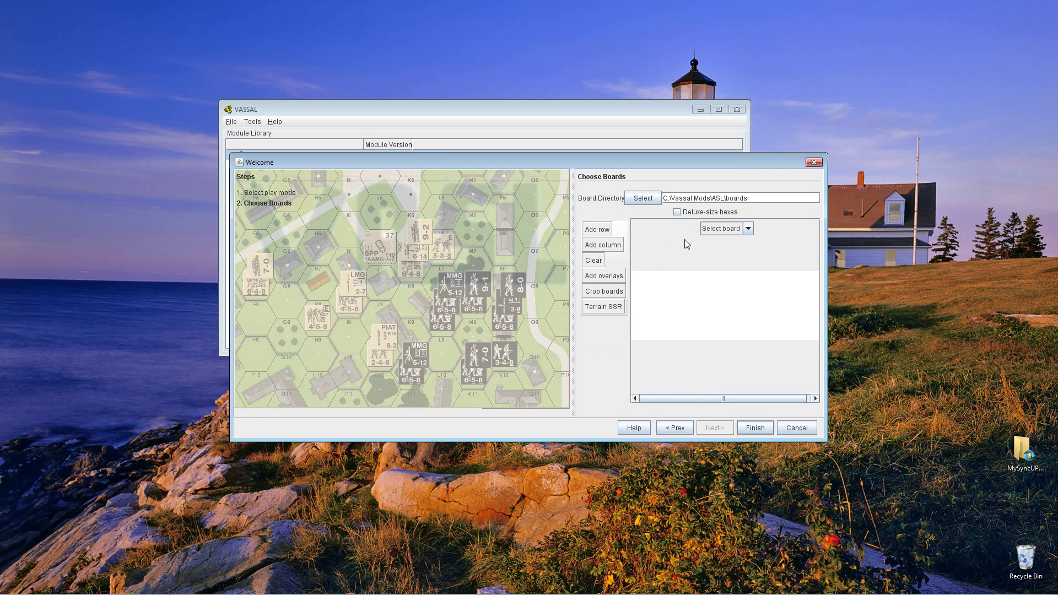
Step: Choose board 06 as the map board and finish the game setup
left_click(748, 228)
scroll(726, 293, "down", 2)
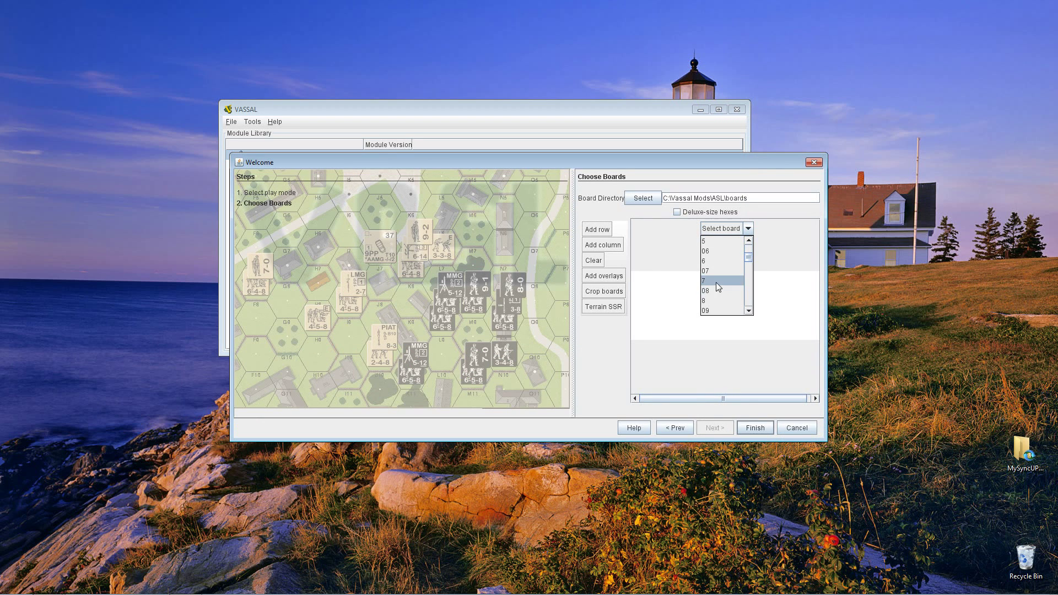
left_click(716, 282)
left_click(738, 228)
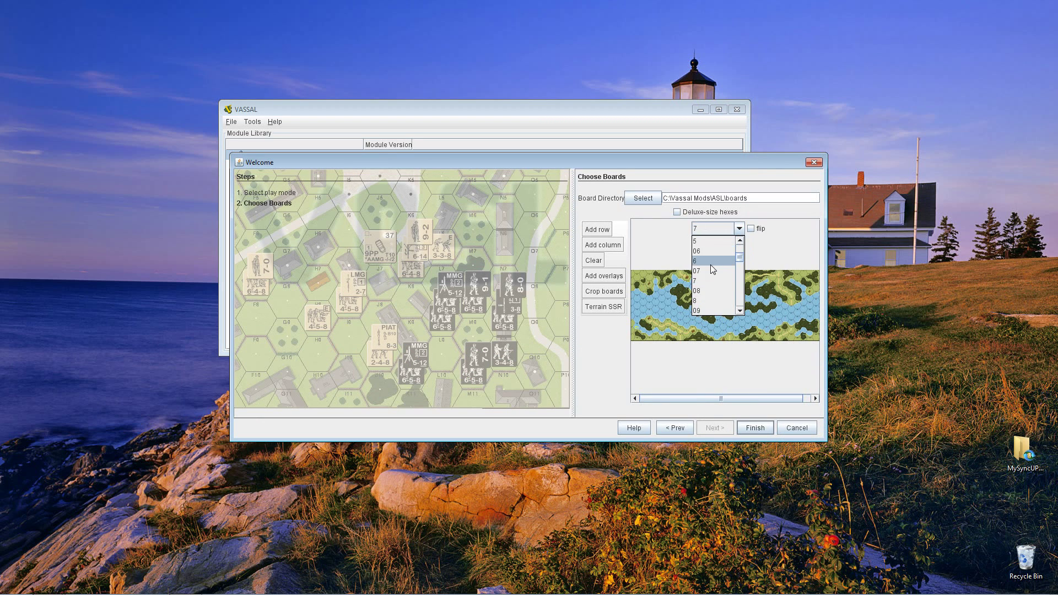
left_click(711, 252)
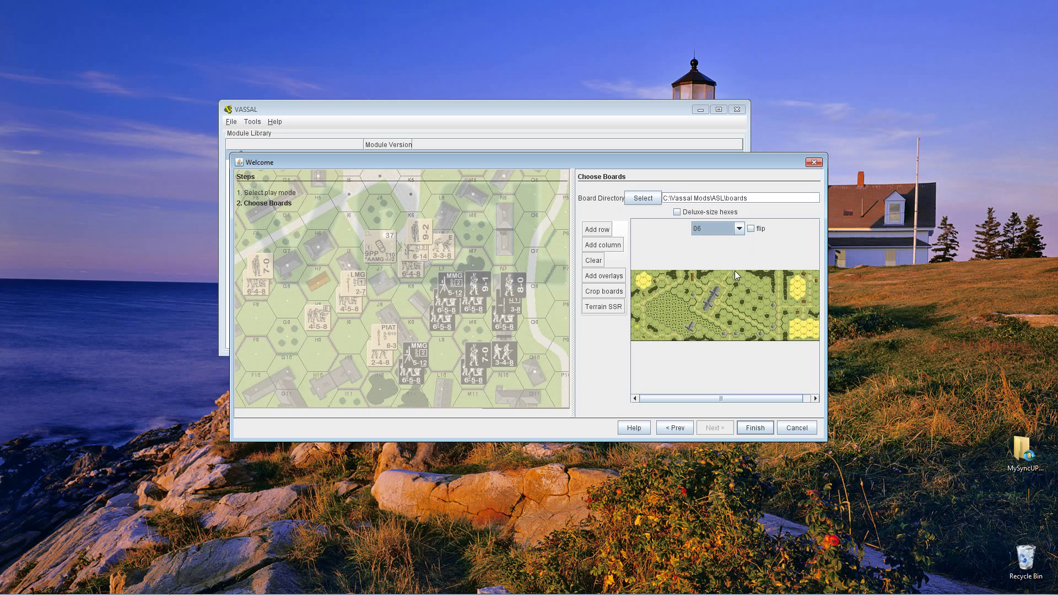
left_click(755, 428)
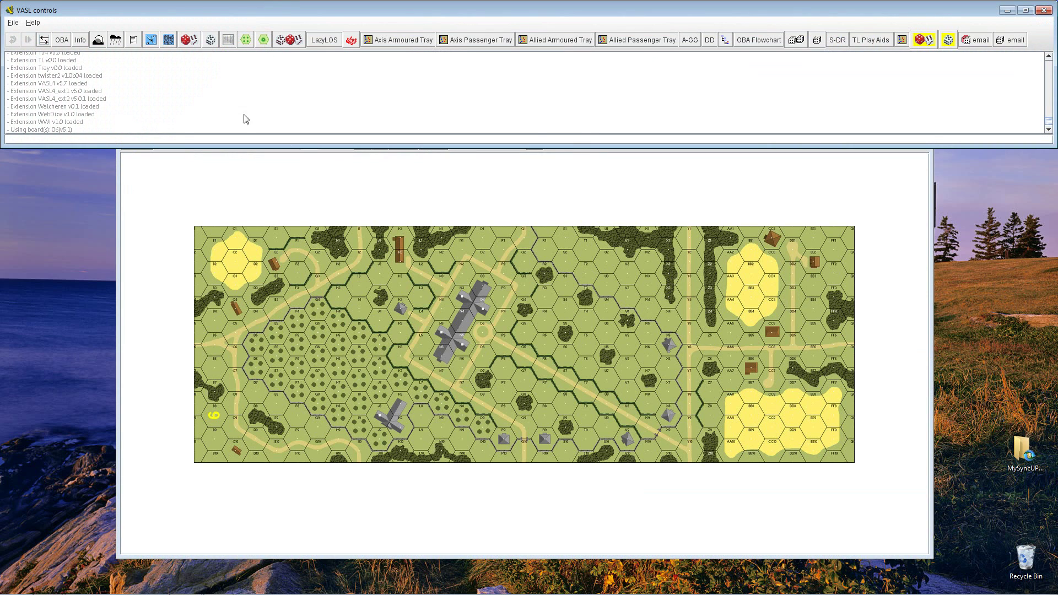
Step: Bring the map window forward, zoom the board to 100% and maximize the window
left_click(399, 199)
left_click_drag(422, 125, 414, 99)
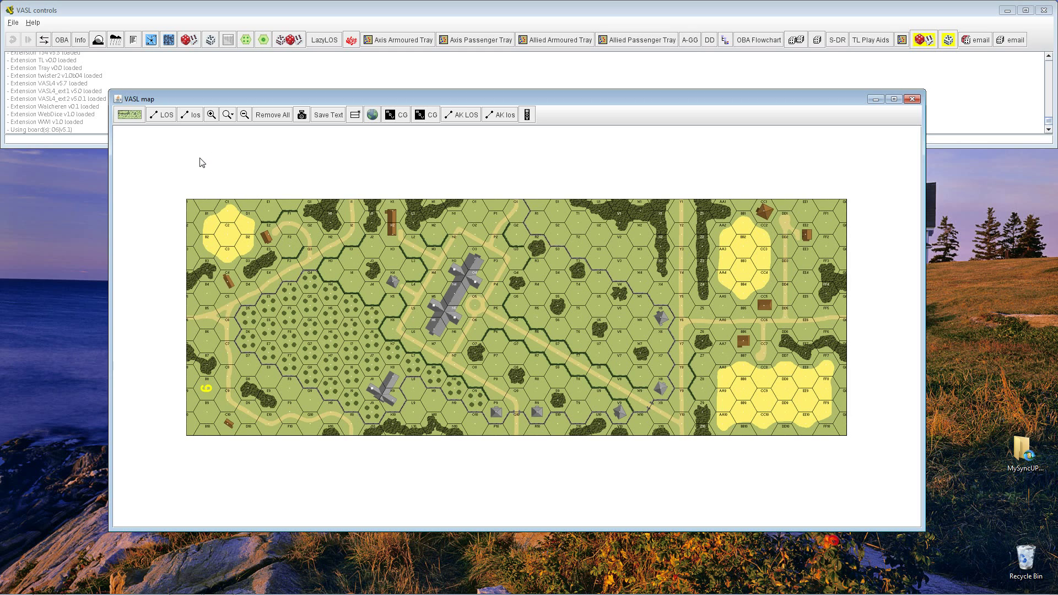
left_click(212, 115)
left_click(212, 116)
left_click(244, 116)
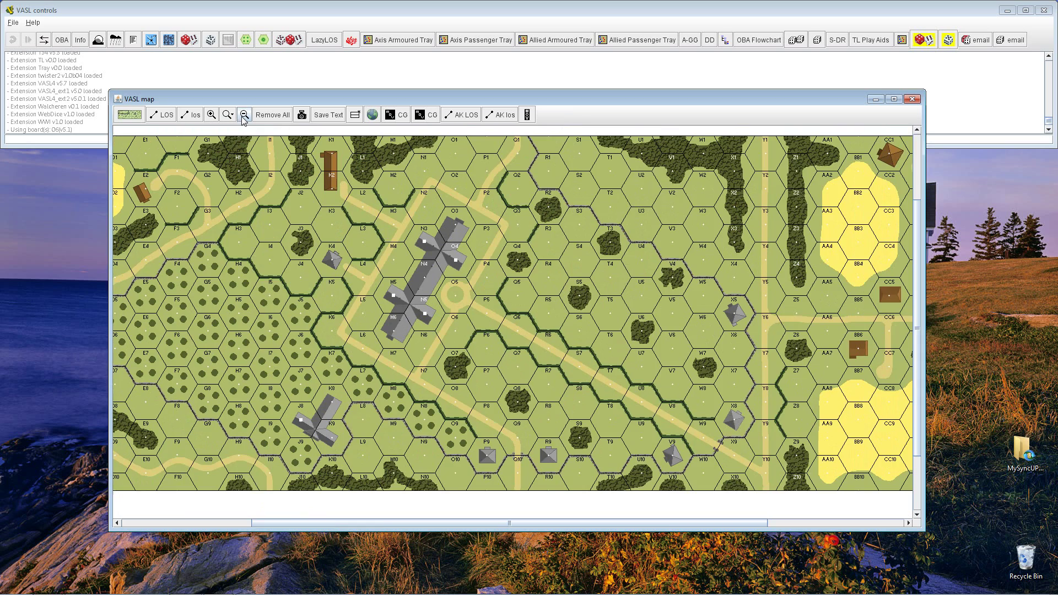
double_click(442, 98)
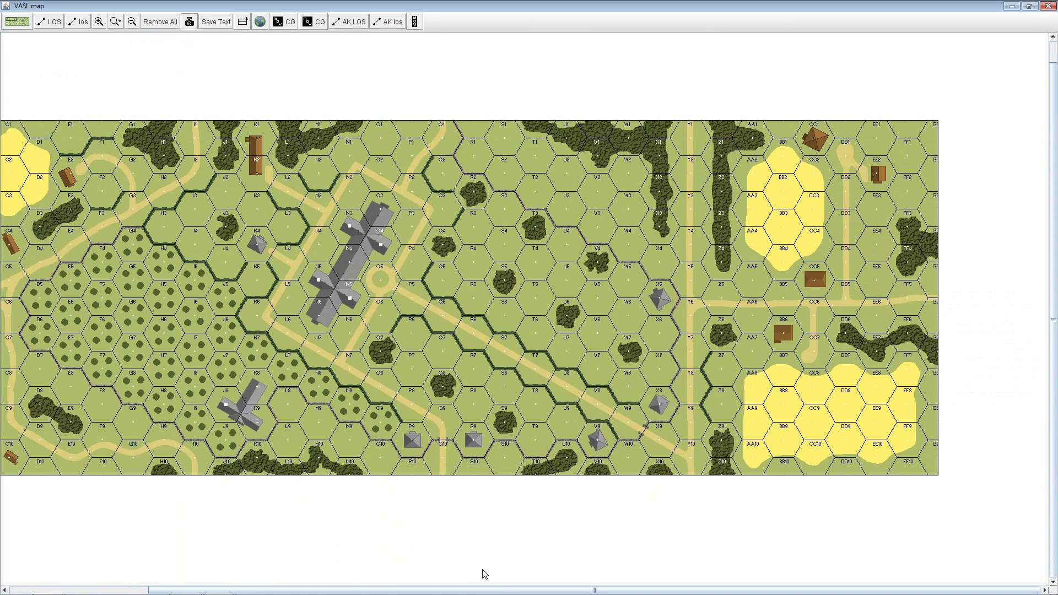
left_click_drag(503, 592, 425, 588)
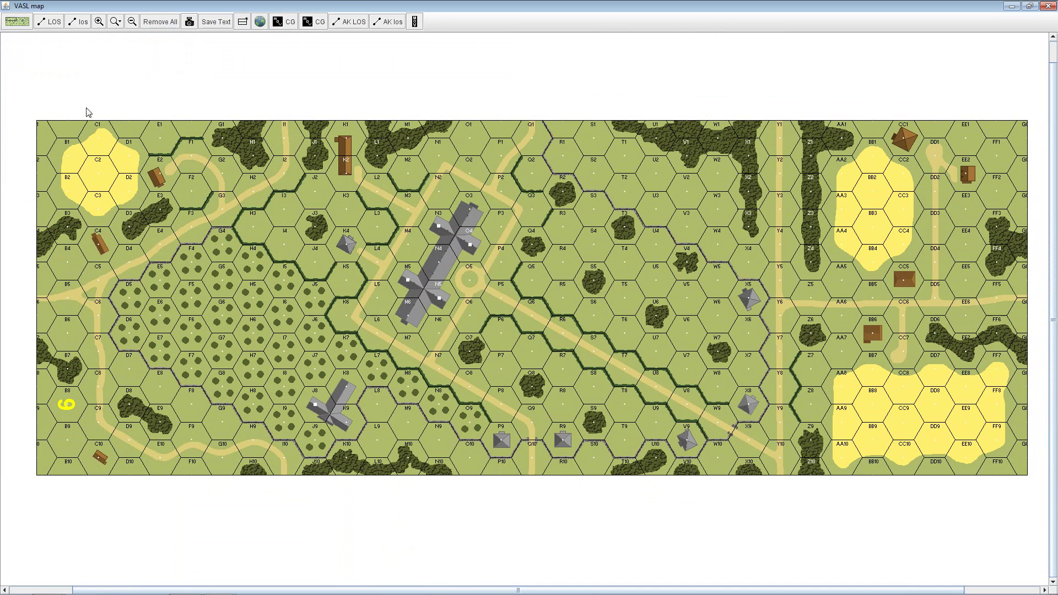
Step: Zoom the board in to 150% and return it to 100% to compare the sizes
left_click(100, 21)
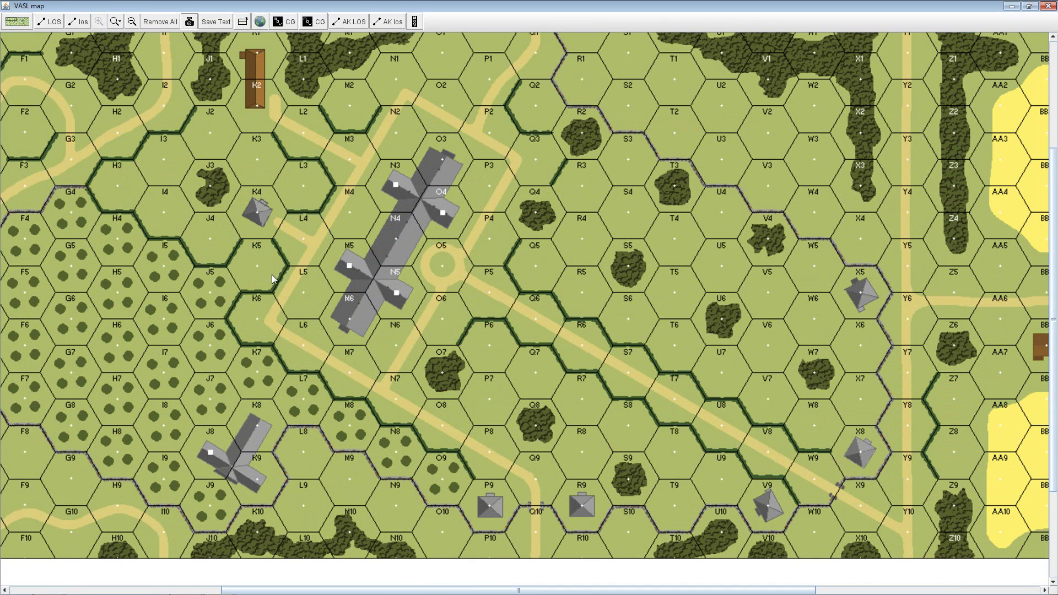
left_click(132, 21)
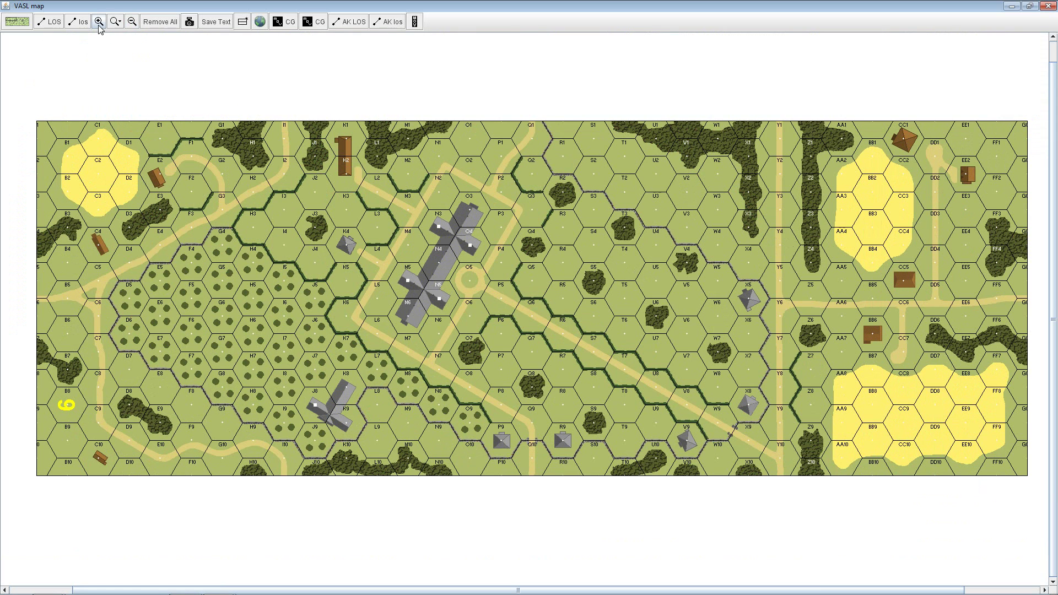
scroll(292, 259, "up", 1)
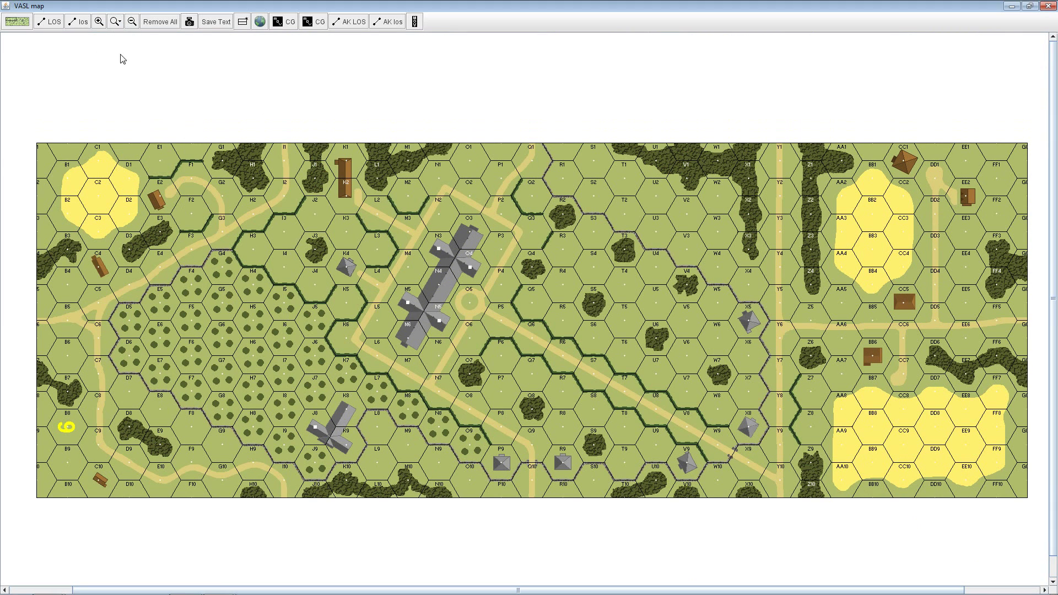
Step: Enlarge the board slightly beyond 100% with a custom zoom ratio
left_click(117, 22)
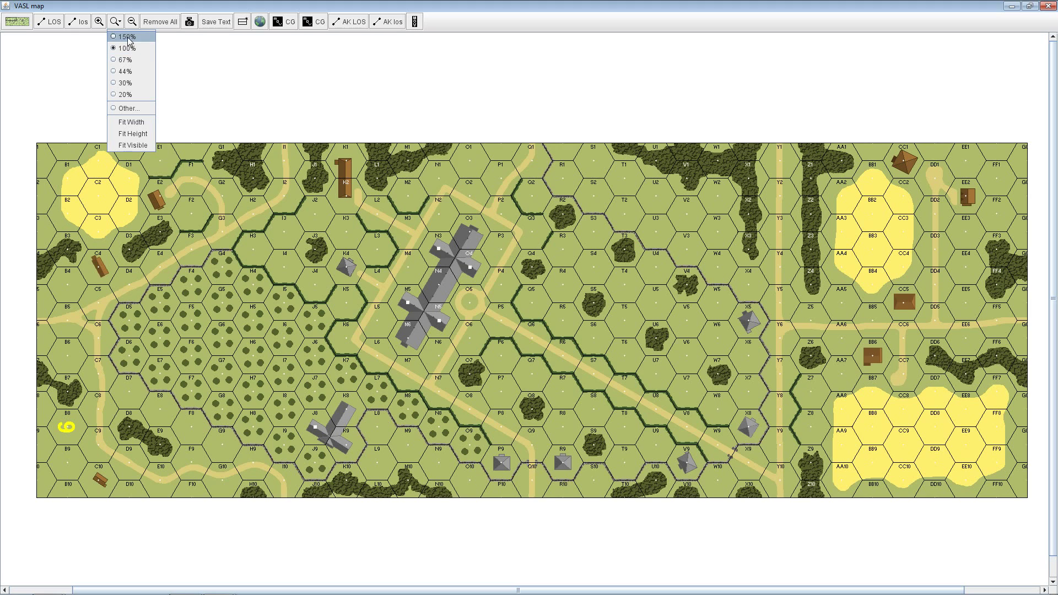
left_click(129, 108)
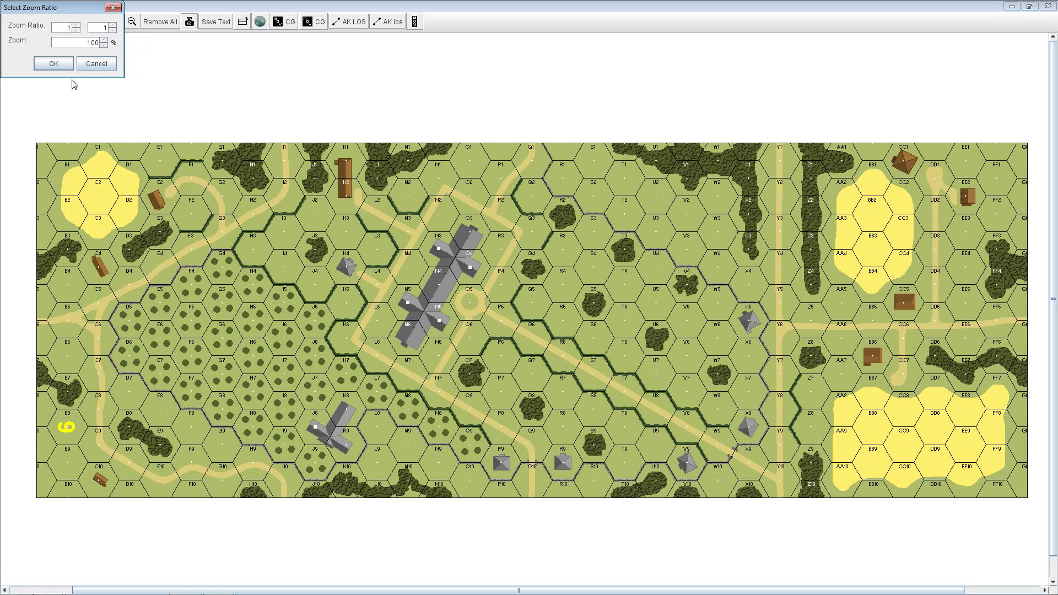
left_click(104, 46)
left_click(54, 64)
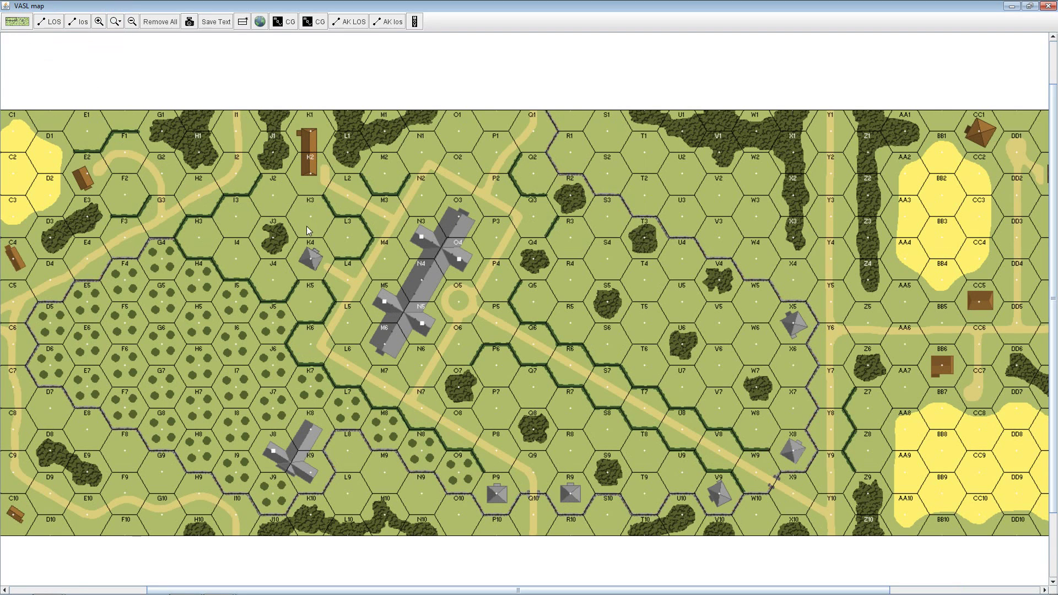
Step: Examine the enlarged board by moving across it vertically and horizontally
scroll(383, 441, "up", 2)
scroll(388, 416, "down", 5)
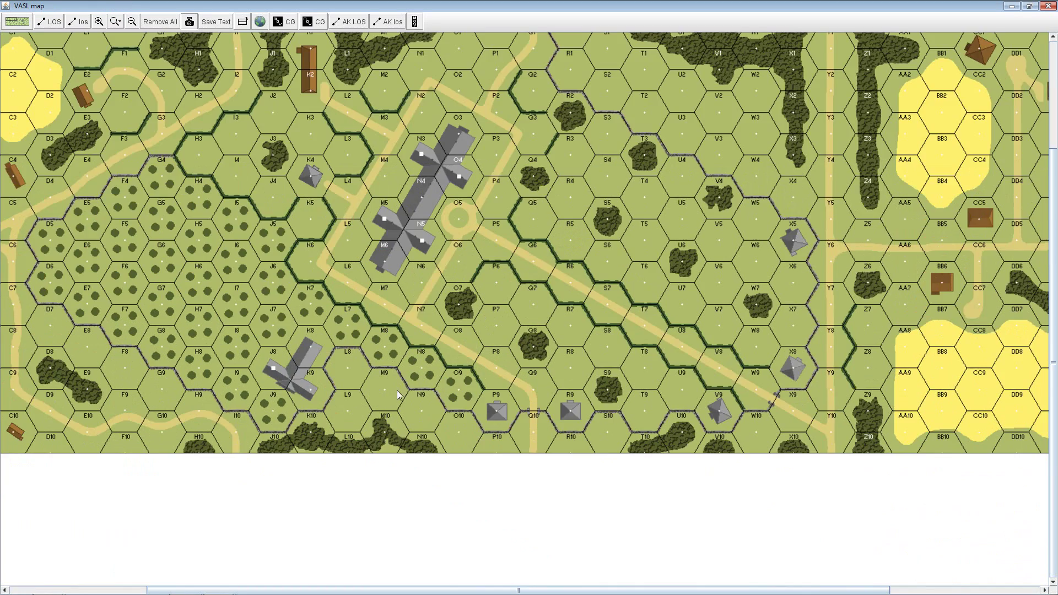
scroll(401, 408, "up", 5)
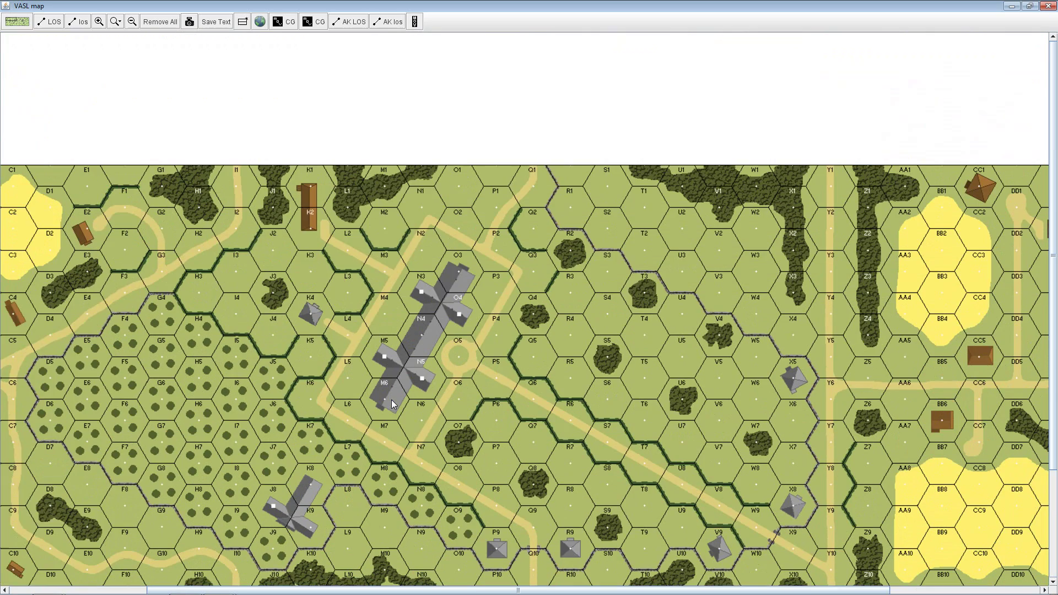
scroll(393, 404, "down", 5)
scroll(449, 457, "up", 5)
scroll(650, 300, "down", 5)
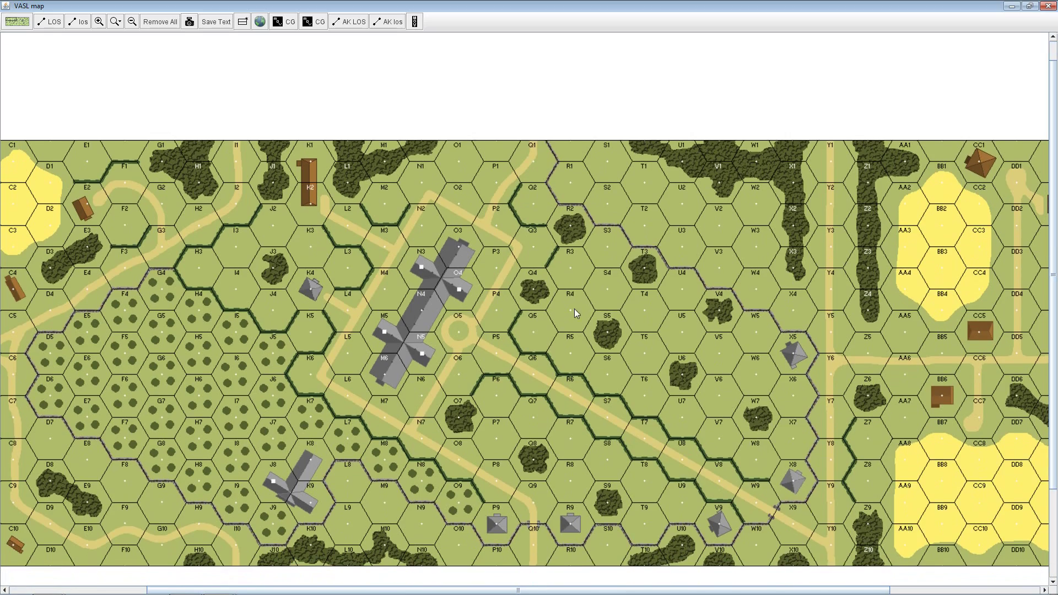
scroll(528, 318, "up", 5)
scroll(511, 329, "down", 5)
scroll(511, 331, "up", 5)
scroll(511, 332, "down", 5)
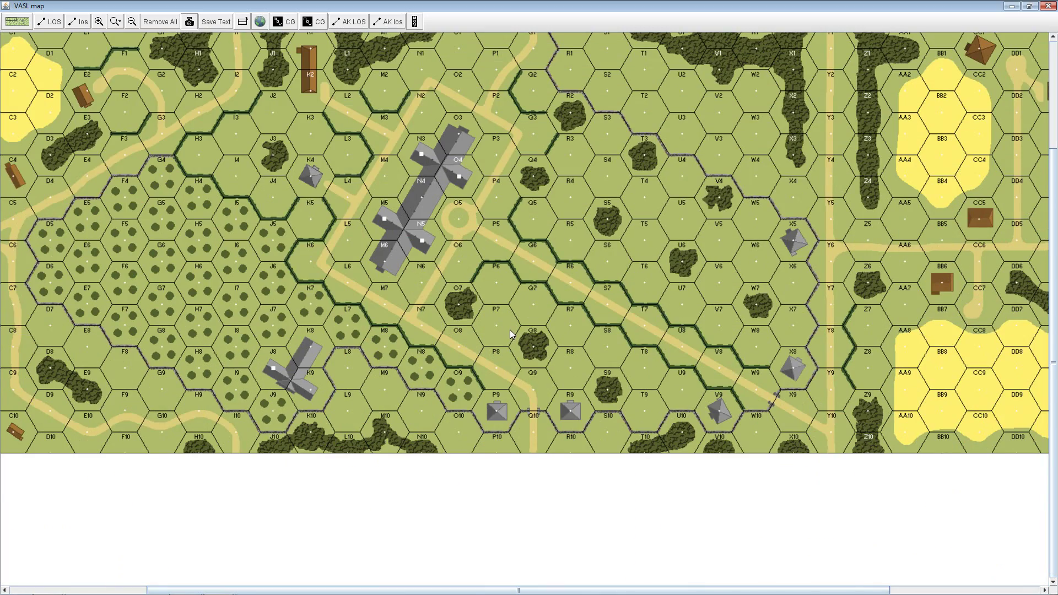
scroll(511, 333, "up", 5)
scroll(406, 333, "left", 2)
scroll(407, 333, "left", 4)
scroll(407, 331, "right", 12)
scroll(409, 336, "down", 4)
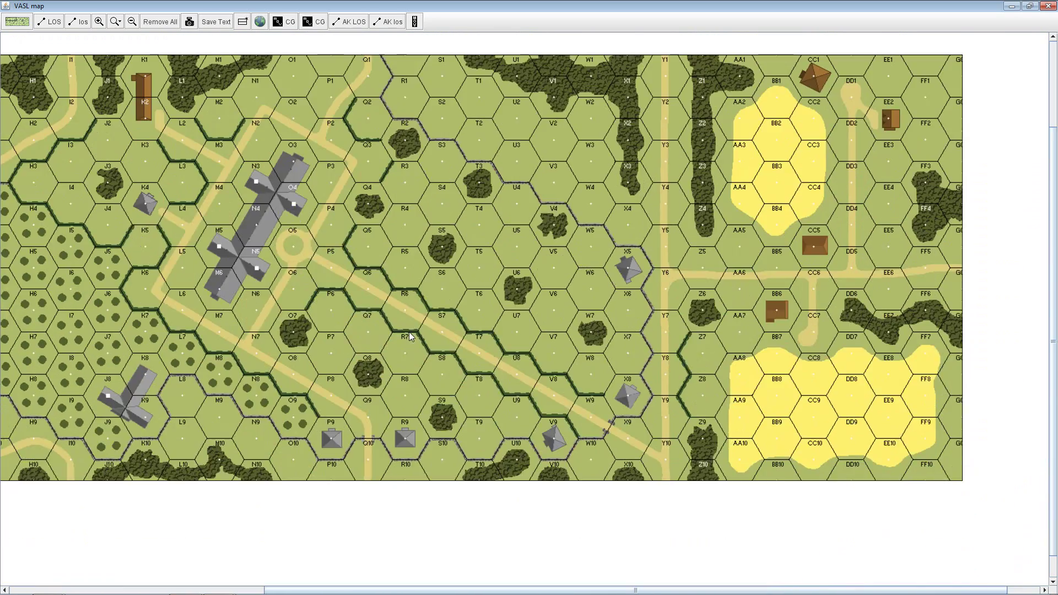
scroll(410, 334, "left", 4)
scroll(411, 332, "up", 2)
scroll(414, 337, "left", 4)
scroll(412, 334, "left", 2)
scroll(412, 335, "right", 4)
scroll(413, 335, "up", 2)
scroll(412, 335, "down", 2)
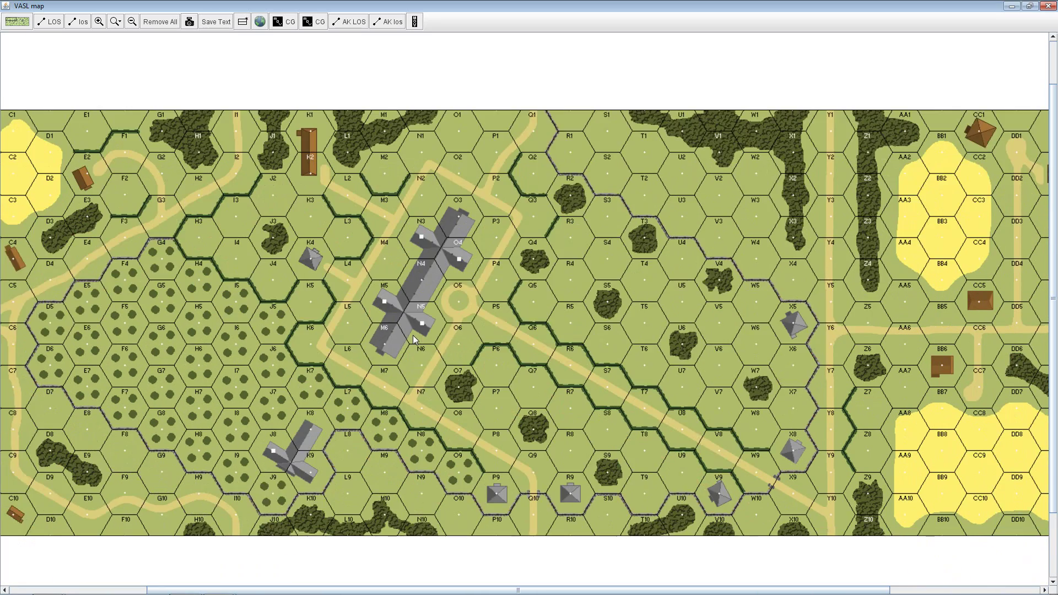
scroll(412, 336, "left", 2)
Step: Restore the map to a smaller window, then open the VASL Counters window and widen it
left_click_drag(471, 14, 518, 128)
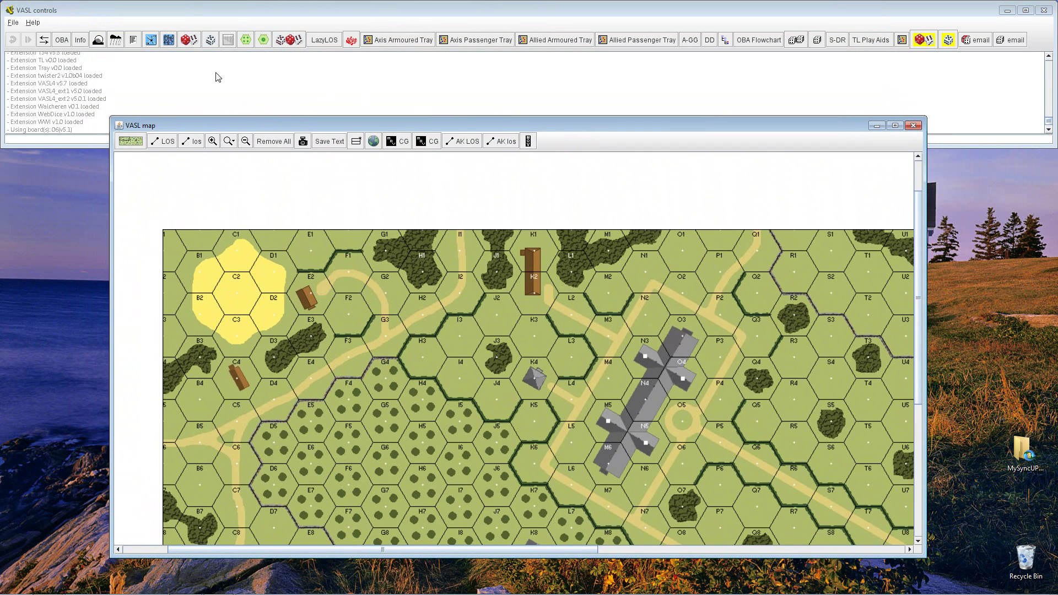
left_click(168, 40)
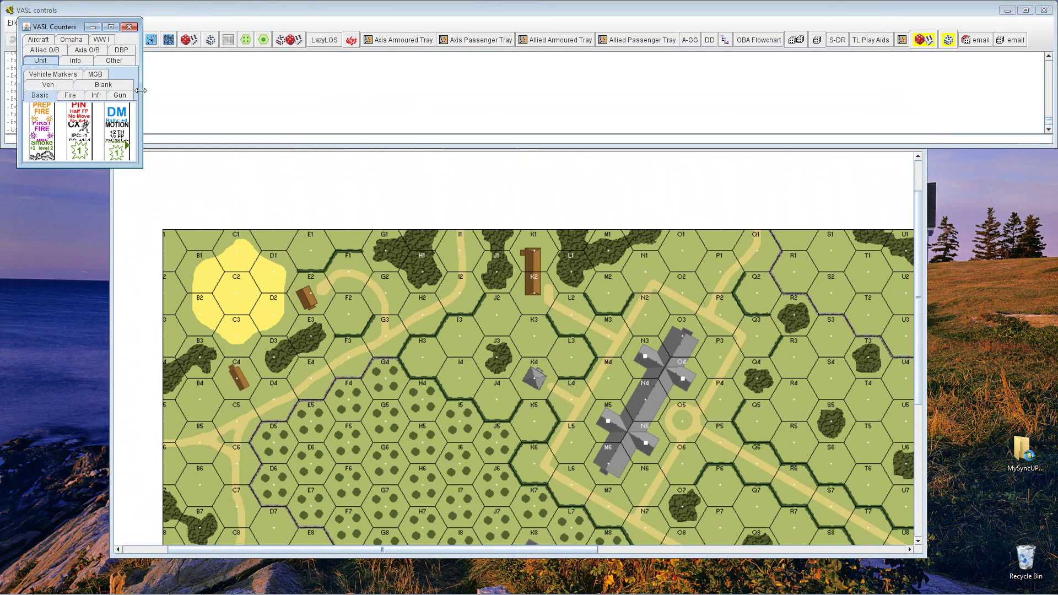
left_click_drag(142, 98, 469, 113)
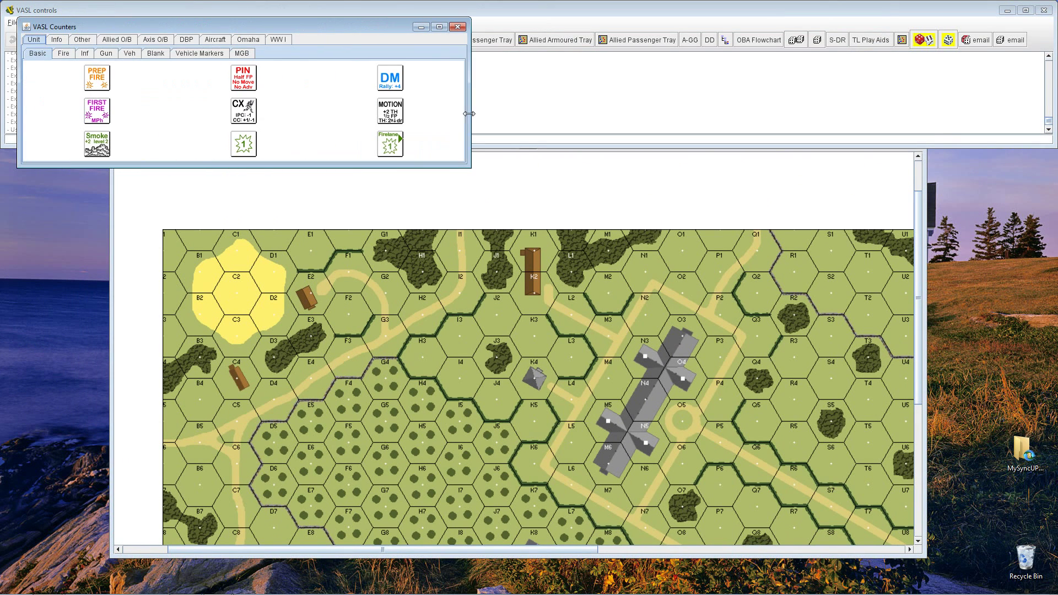
Step: Place a Russian 4-4-7 squad counter from the Allied O/B on hex F2 of the map
left_click(89, 41)
left_click(121, 40)
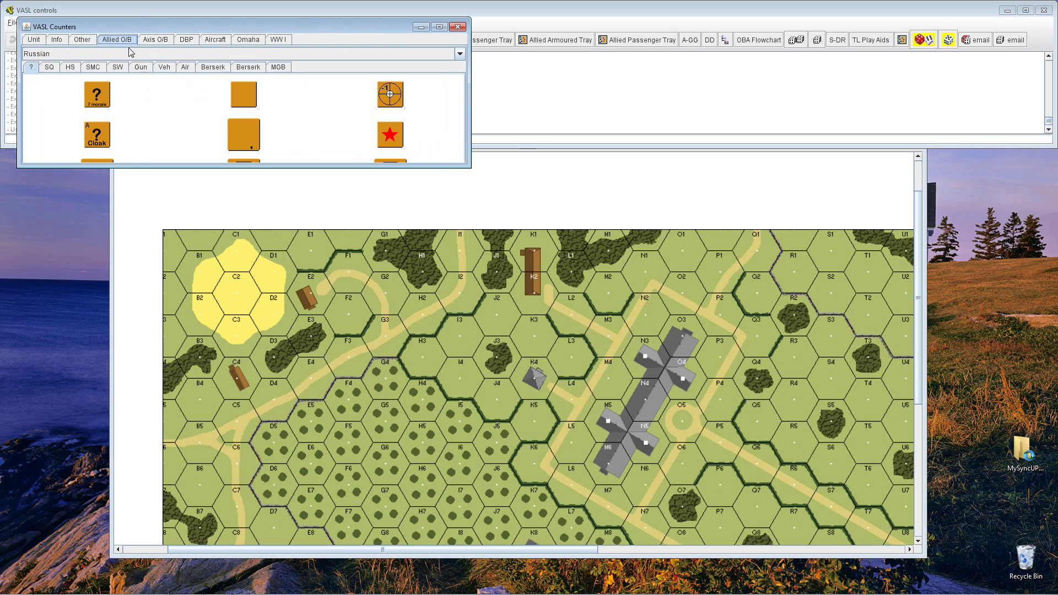
left_click(50, 66)
left_click_drag(240, 116, 352, 318)
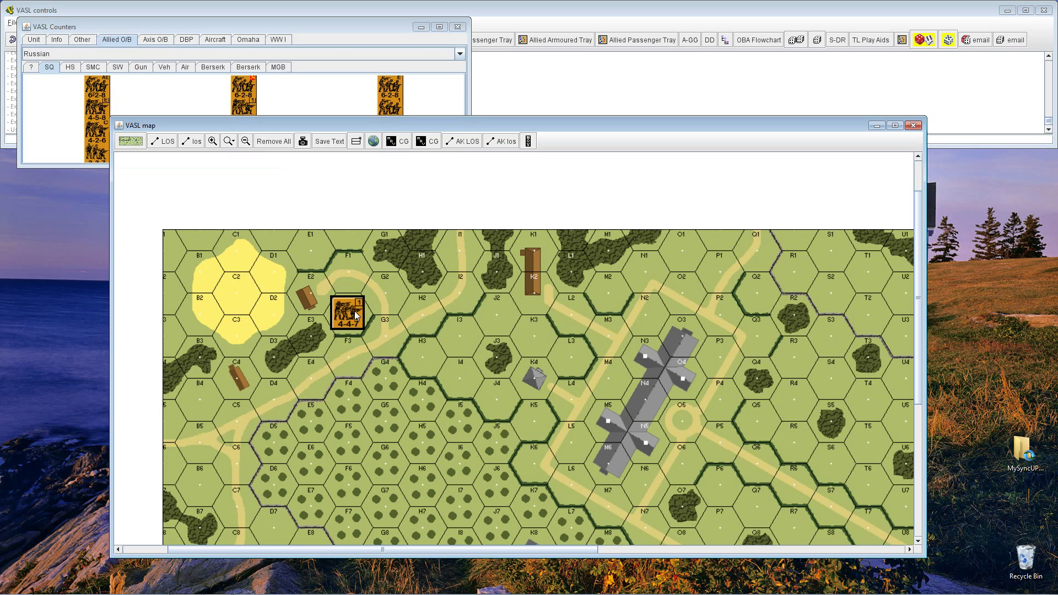
Step: Clone the selected 4-4-7 squad in hex F2 repeatedly until it forms a tall stack of identical counters
key("ctrl+c")
key("ctrl+c")
key("ctrl+c")
key("ctrl+c")
key("ctrl+c")
key("ctrl+c")
key("ctrl+c")
key("ctrl+c")
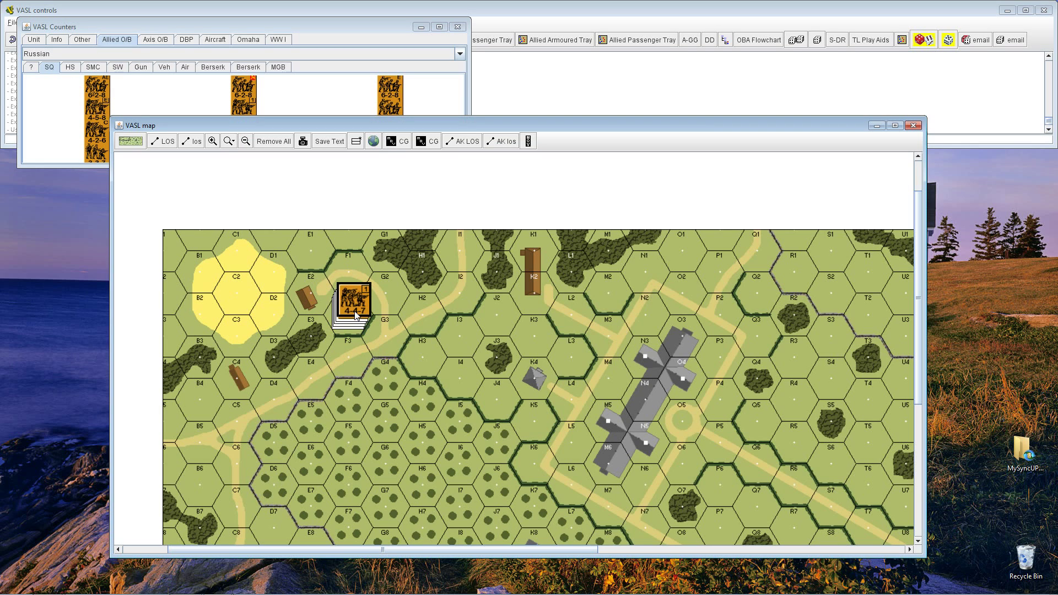
key("ctrl+c")
key("ctrl+c")
key("ctrl+c")
key("ctrl+c")
key("ctrl+c")
key("ctrl+c")
key("ctrl+c")
key("ctrl+c")
key("ctrl+c")
key("ctrl+c")
key("ctrl+c")
key("ctrl+c")
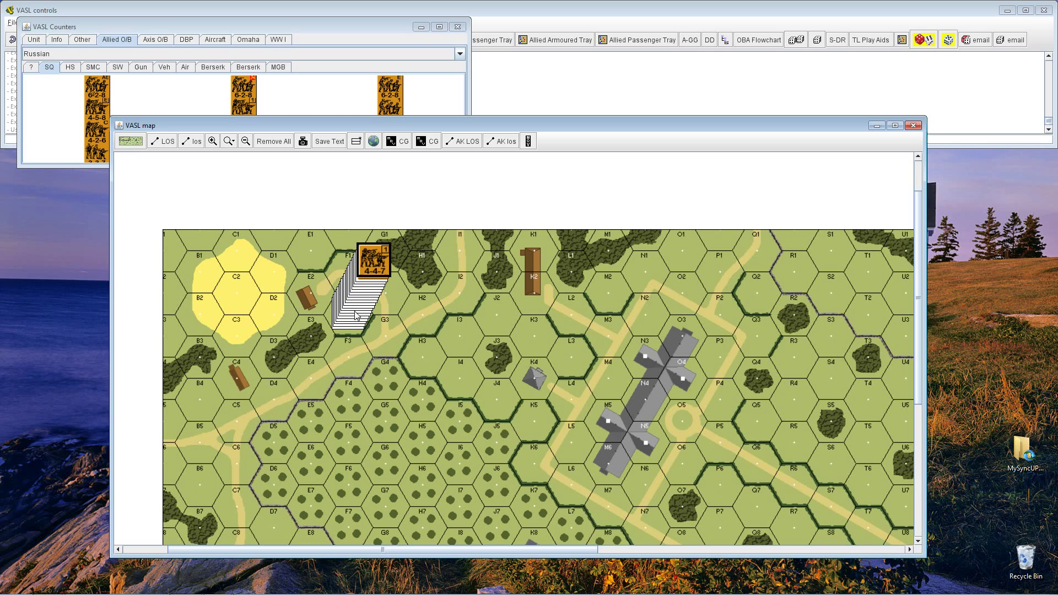
key("ctrl+c")
key("ctrl+c")
key("ctrl+c")
key("ctrl+c")
key("ctrl+c")
key("ctrl+c")
key("ctrl+c")
key("ctrl+c")
key("ctrl+c")
key("ctrl+c")
key("ctrl+c")
key("ctrl+c")
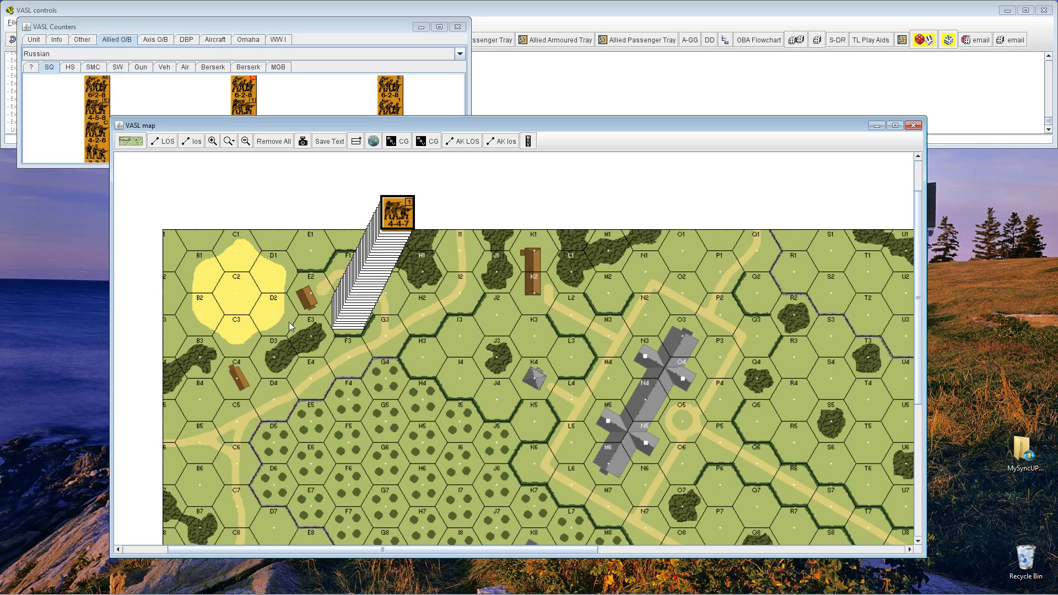
Step: Select every counter in the squad stack and move it hex by hex in several directions, returning it to hex F2
left_click_drag(279, 192, 457, 380)
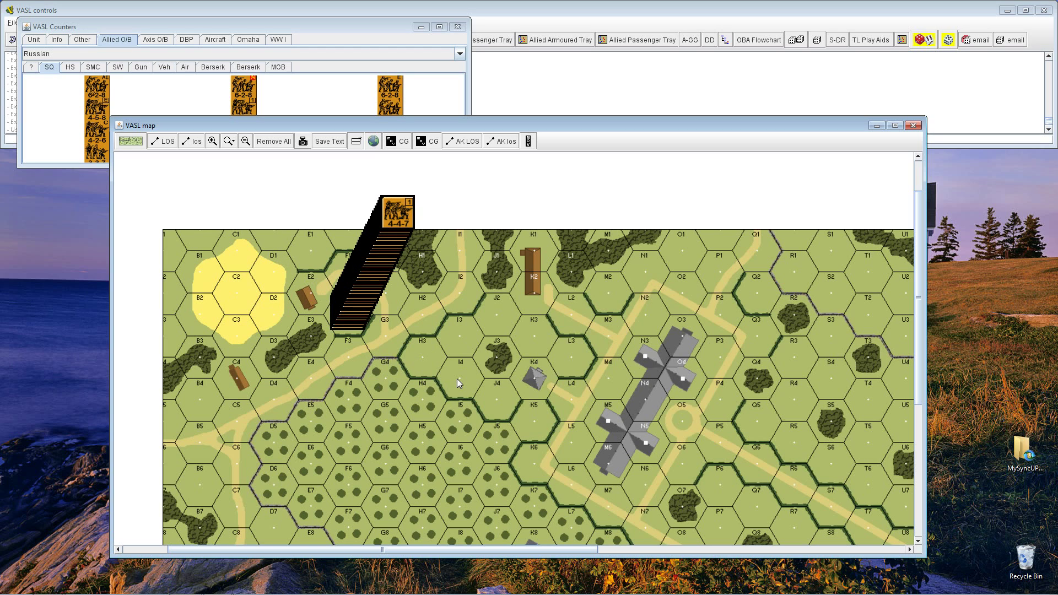
key("KP_3")
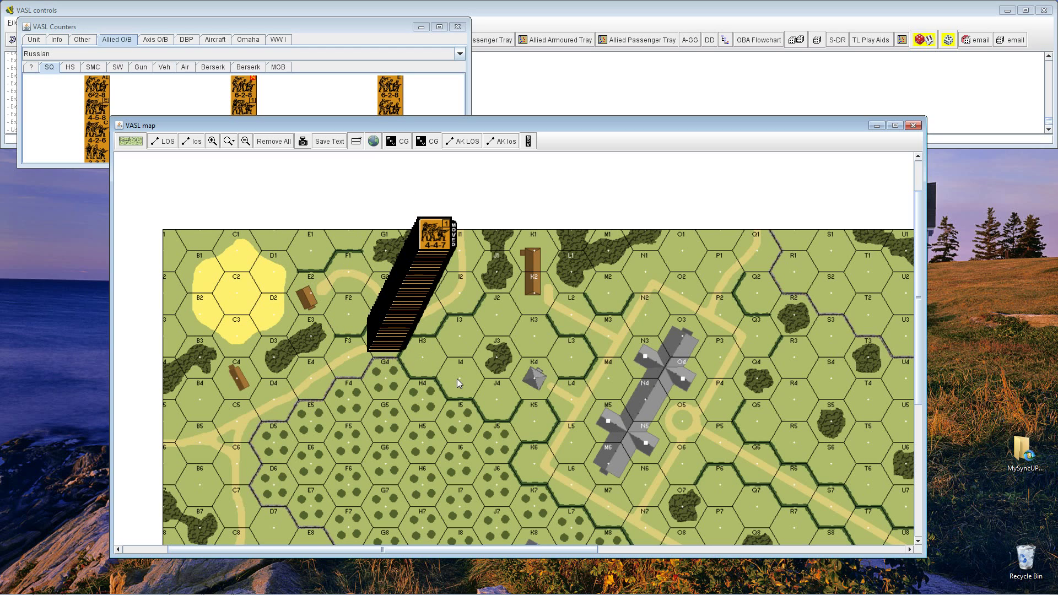
key("KP_1")
key("KP_1")
key("KP_1")
key("KP_1")
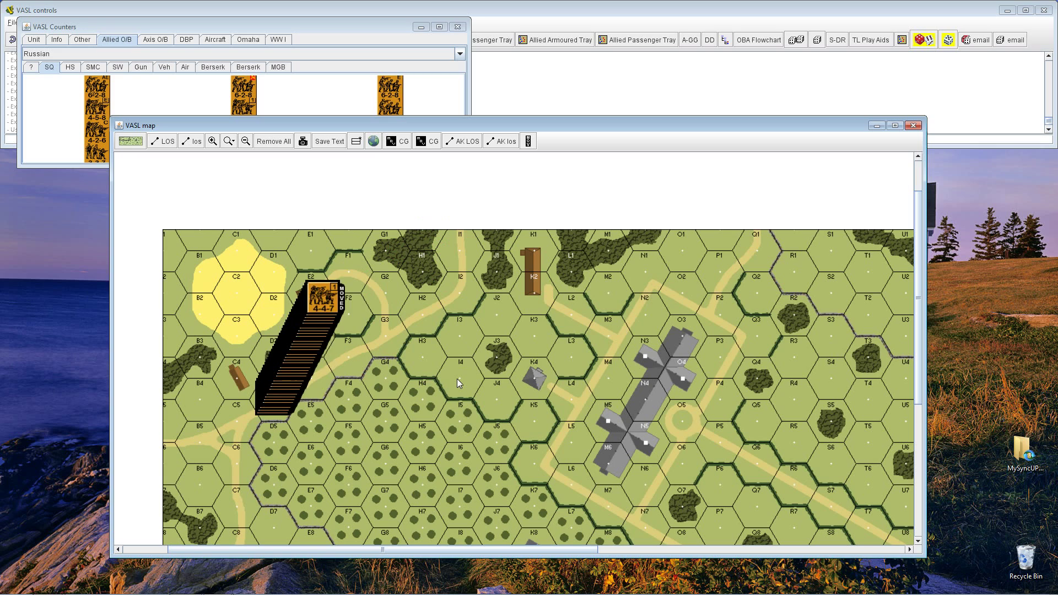
key("KP_2")
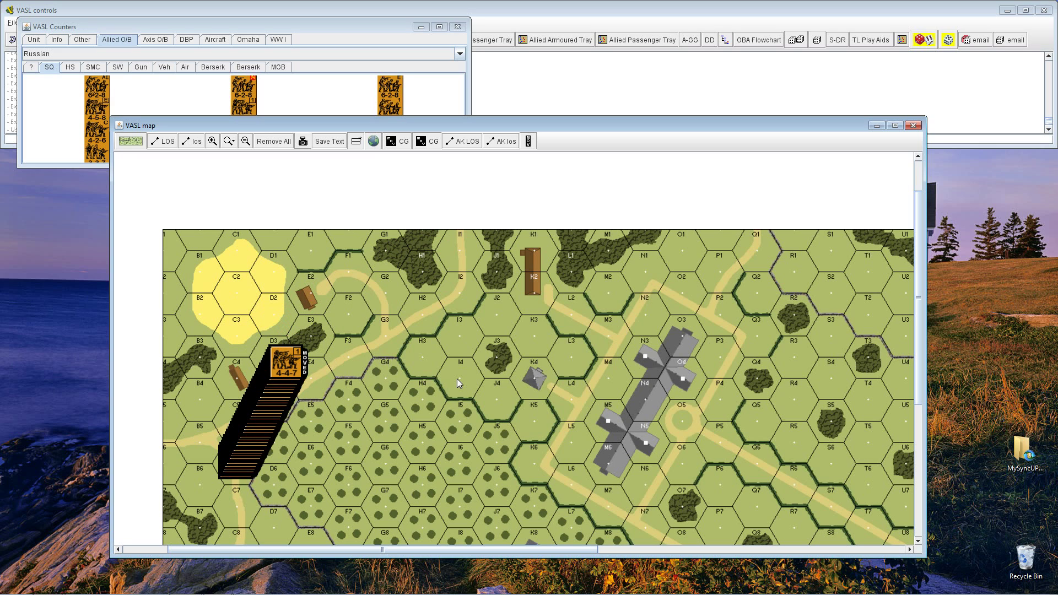
key("KP_8")
key("KP_9")
key("KP_9")
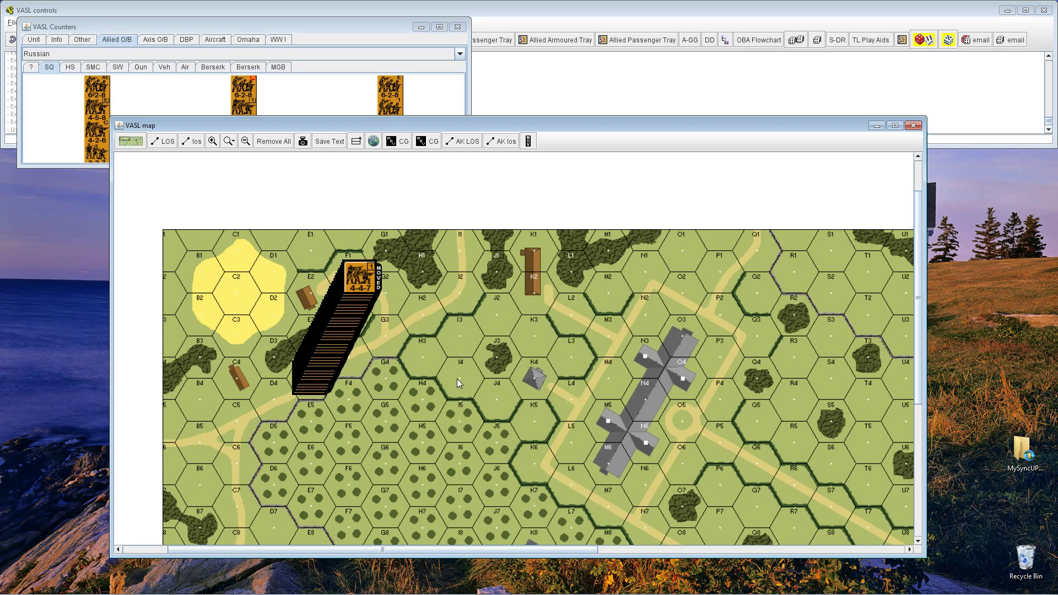
key("KP_3")
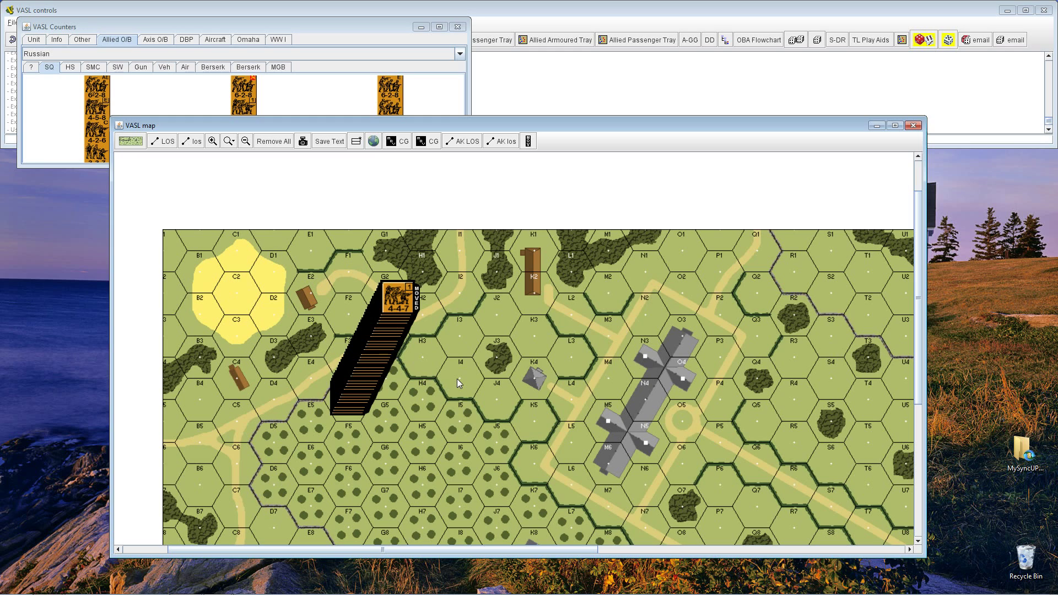
key("KP_9")
key("KP_9")
key("KP_7")
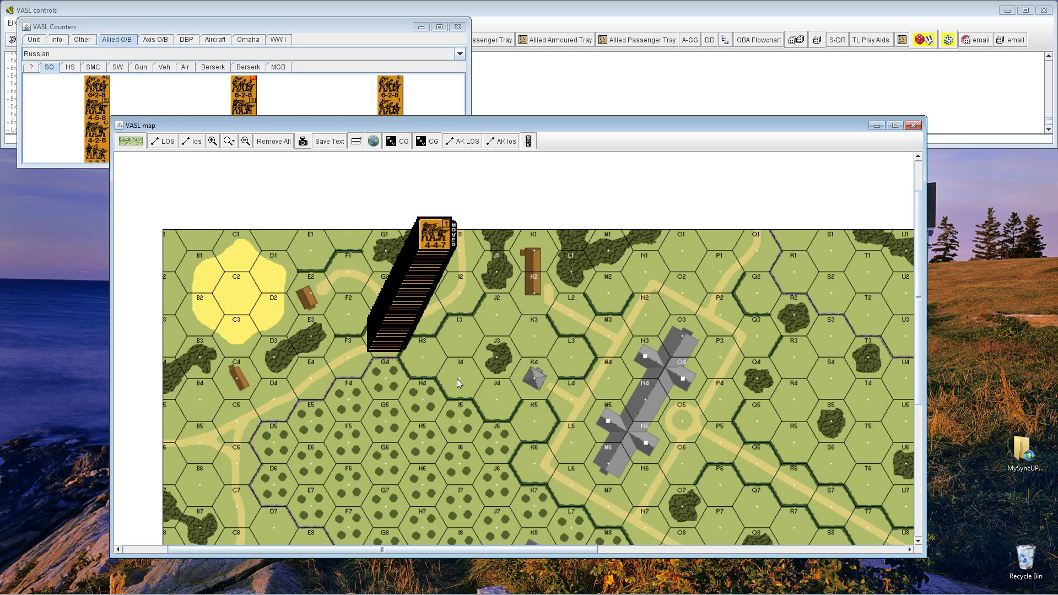
key("KP_7")
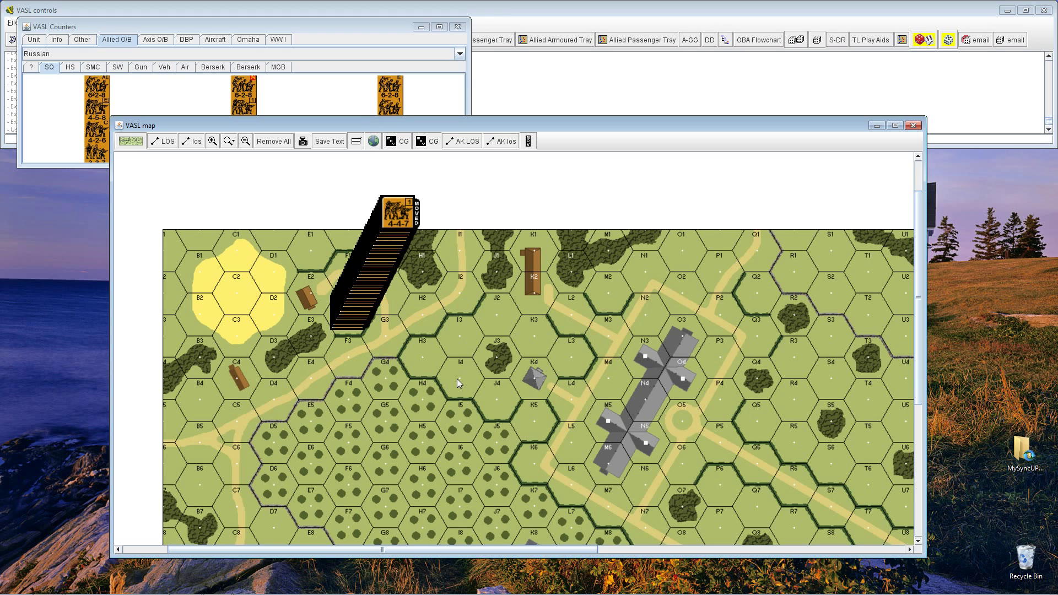
Step: Move the whole squad stack five hexes in direction 3, from F2 to hex K5
key("KP_3")
key("KP_3")
key("KP_3")
key("KP_3")
key("KP_3")
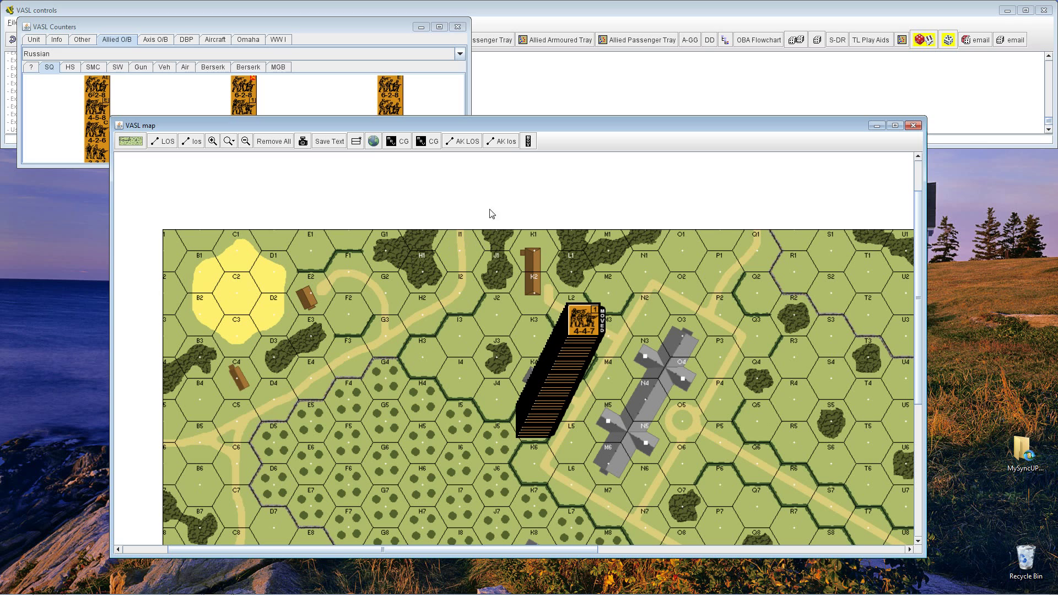
Step: Shift the map window slightly upward, then pull a single 4-4-7 squad off the K5 stack and place it in hex F3
left_click_drag(509, 126, 522, 87)
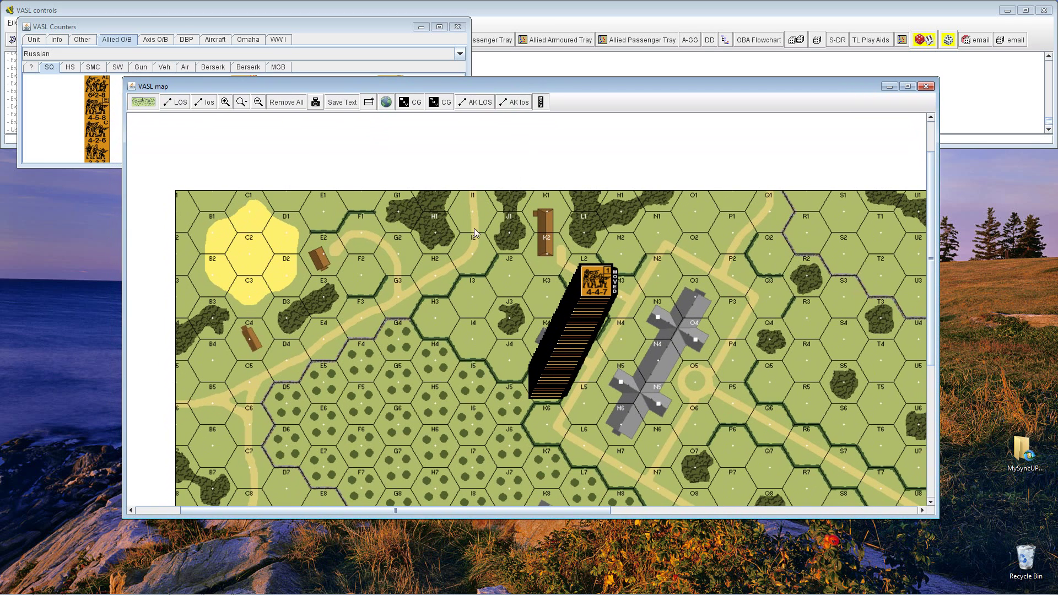
left_click(578, 341)
left_click_drag(578, 319, 366, 322)
left_click(551, 389)
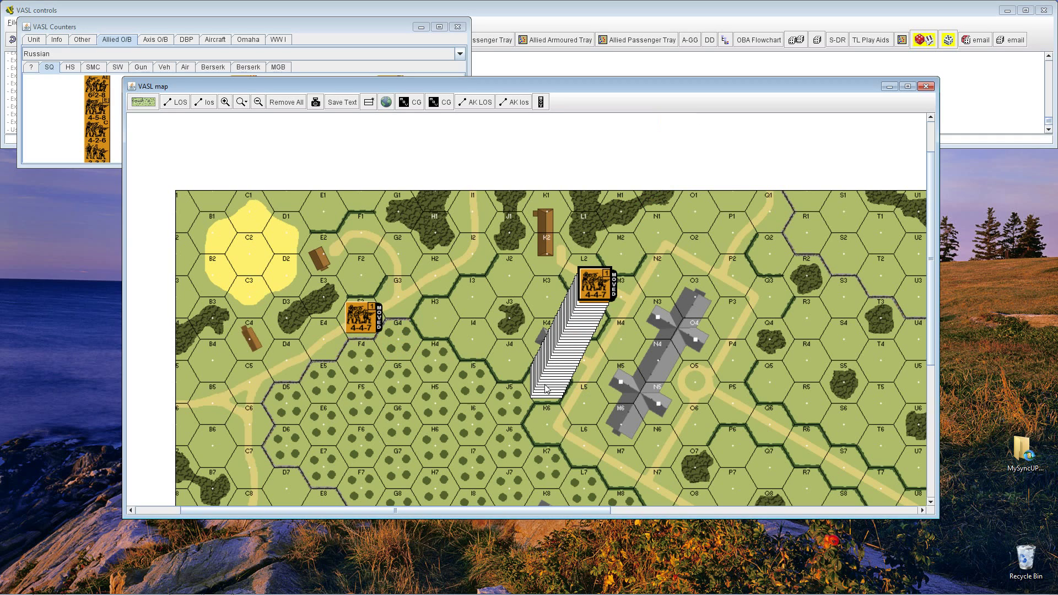
Step: Examine the commands available for the 4-4-7 squad in hex F3, including its Move options, then dismiss them
right_click(365, 317)
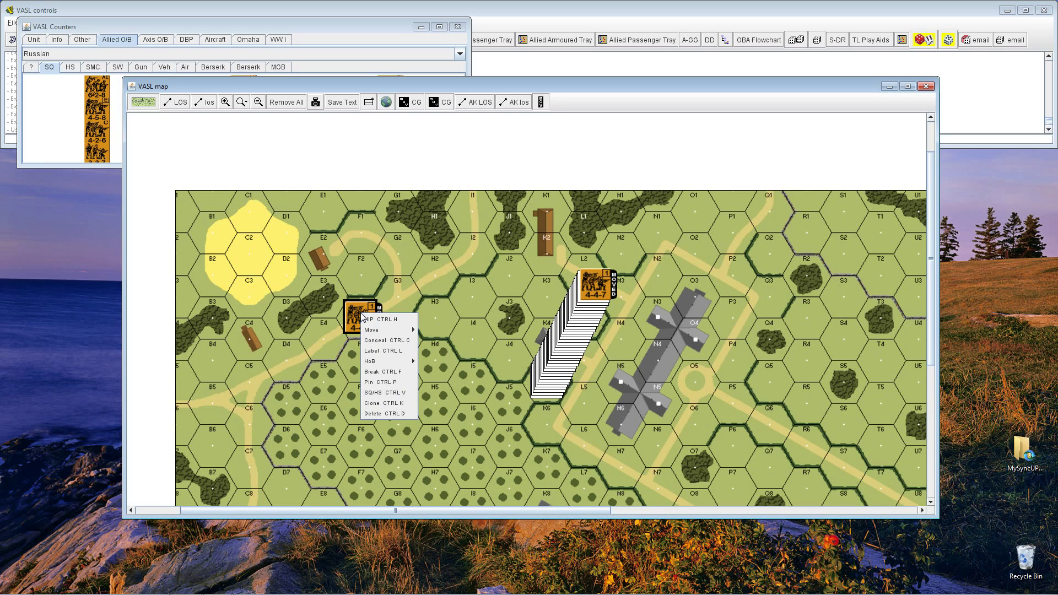
mouse_move(374, 330)
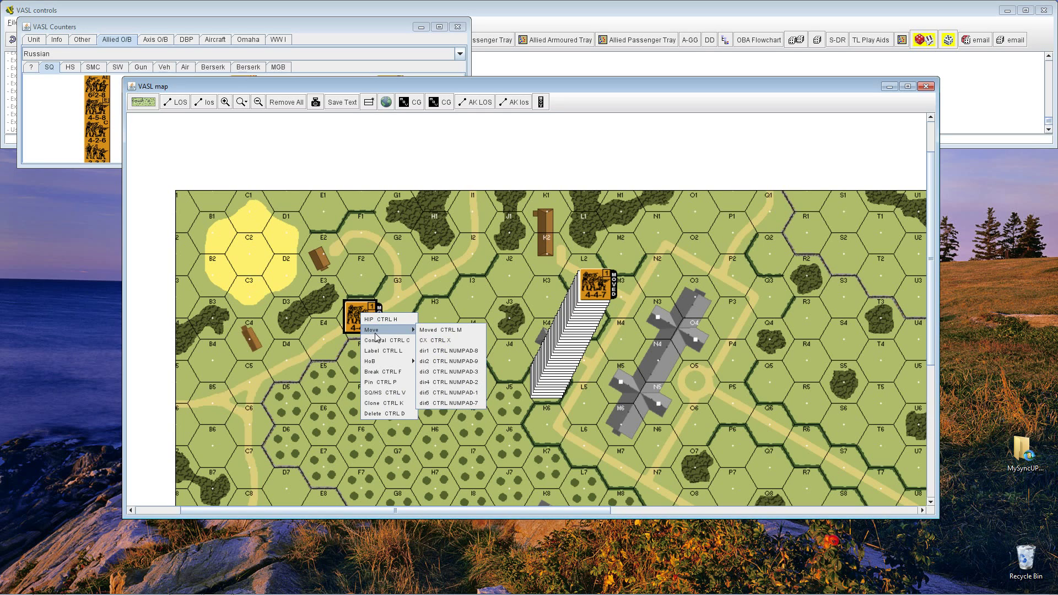
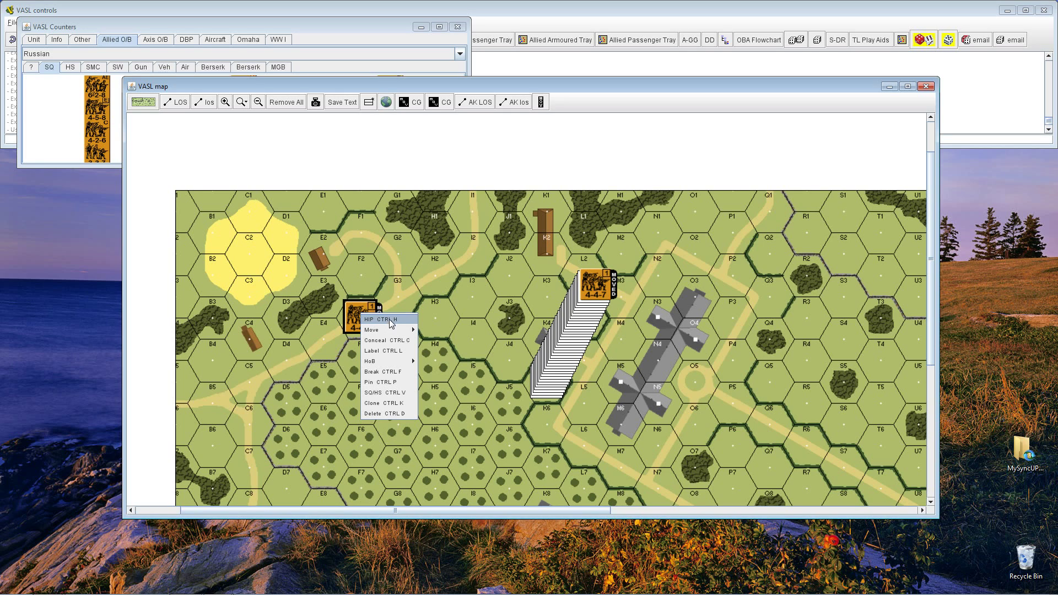
left_click(362, 318)
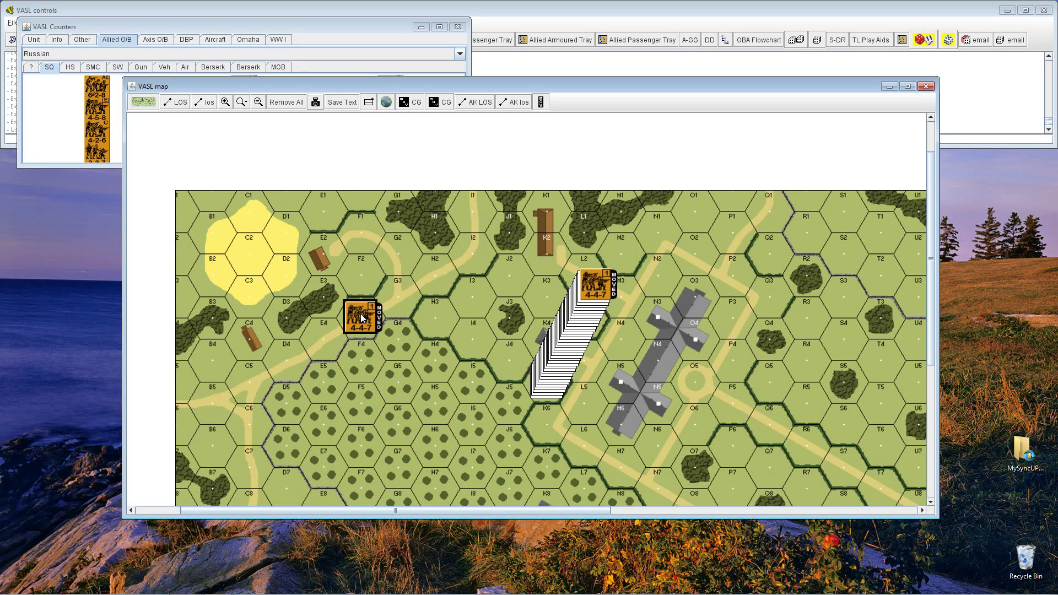
Step: Toggle hidden initial placement (HIP) on and off for the F3 squad, leaving it hidden
right_click(362, 318)
left_click(398, 368)
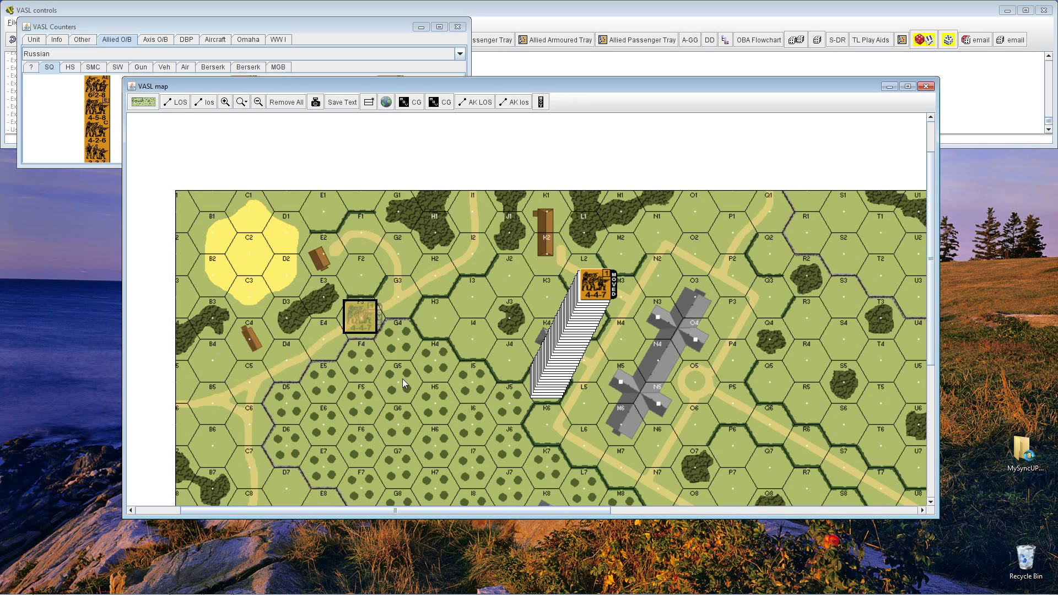
right_click(359, 310)
left_click(367, 318)
right_click(355, 316)
left_click(361, 356)
right_click(358, 319)
left_click(348, 394)
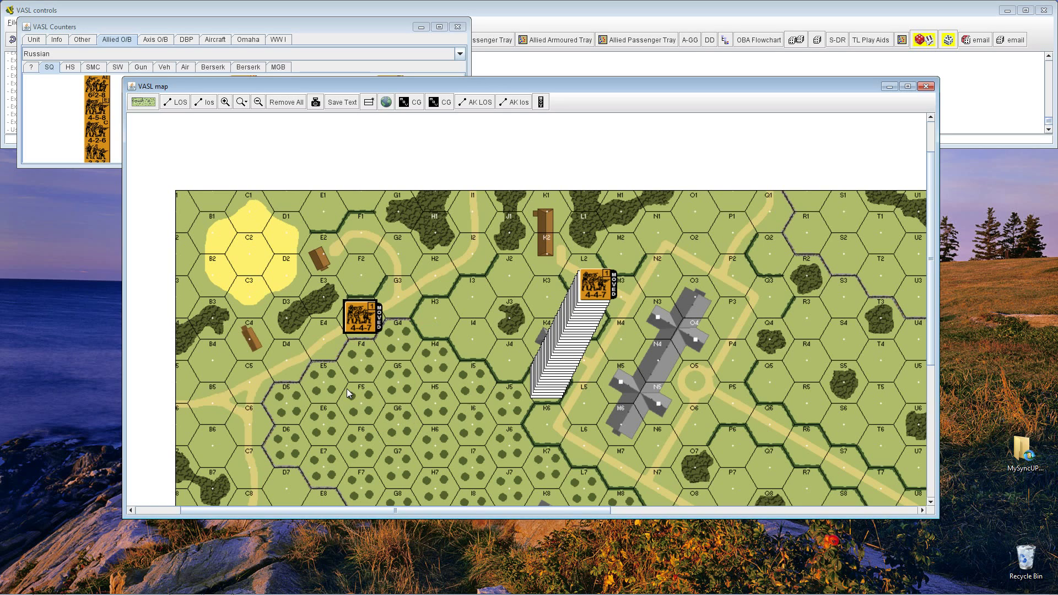
key("ctrl+h")
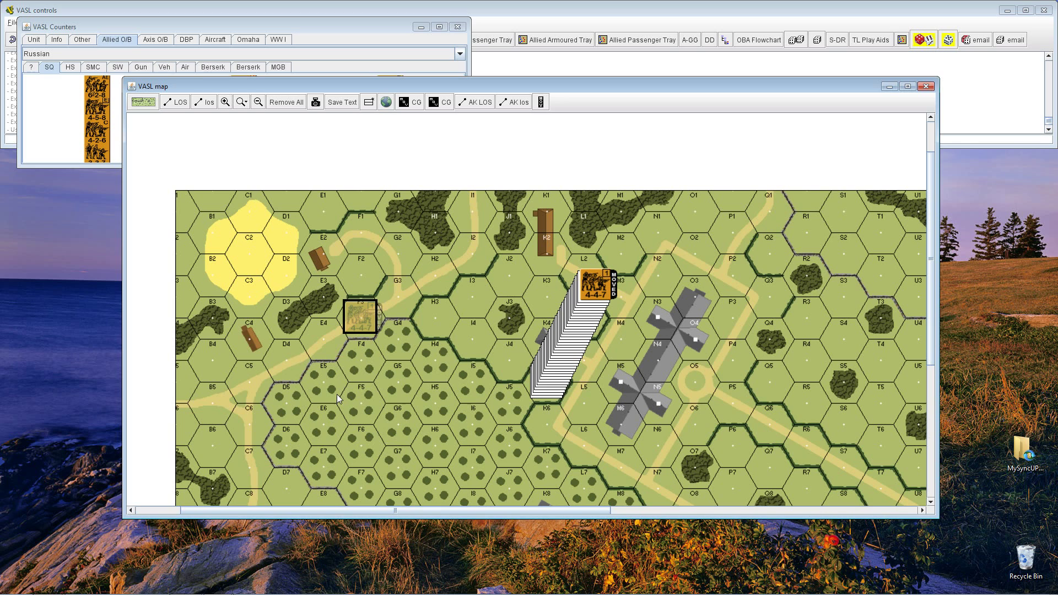
Step: Switch to Internet Explorer, go back from the VASL Extensions page to the VASL page, and open its hotkeys article
left_click(48, 584)
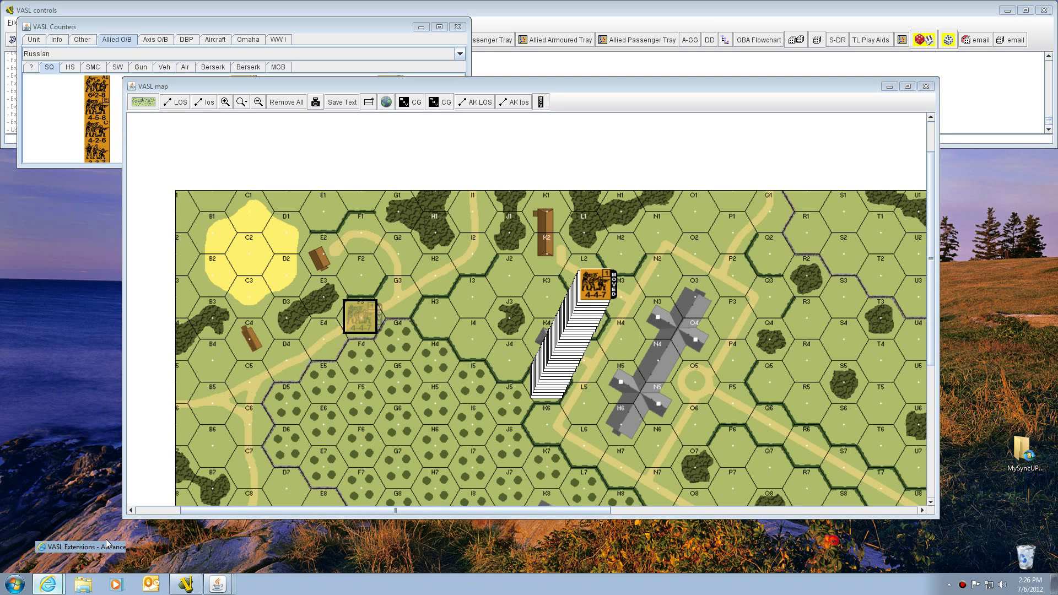
left_click(95, 541)
left_click_drag(1053, 343, 1054, 132)
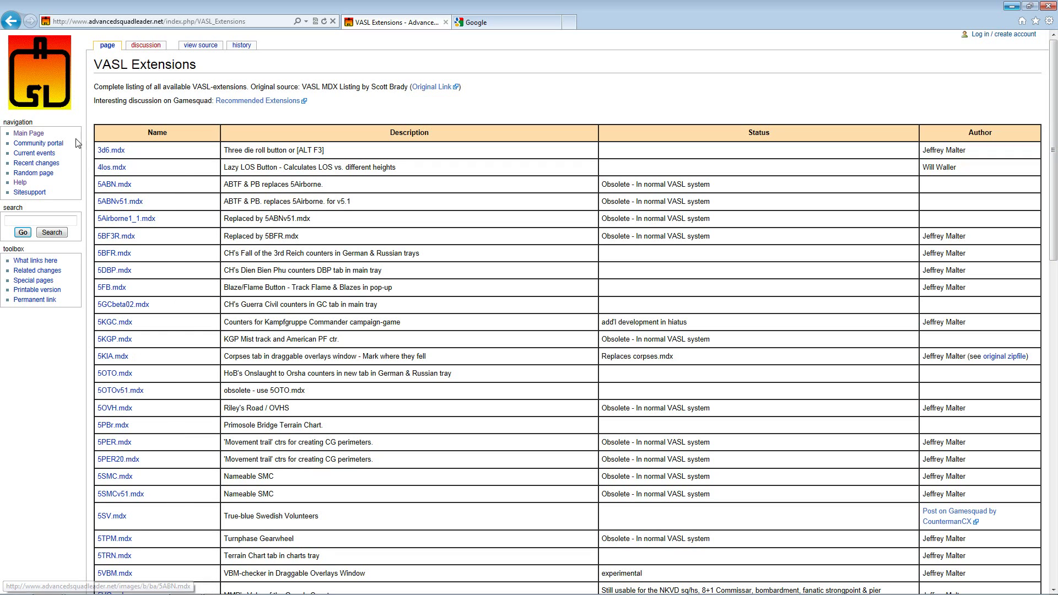
left_click(17, 23)
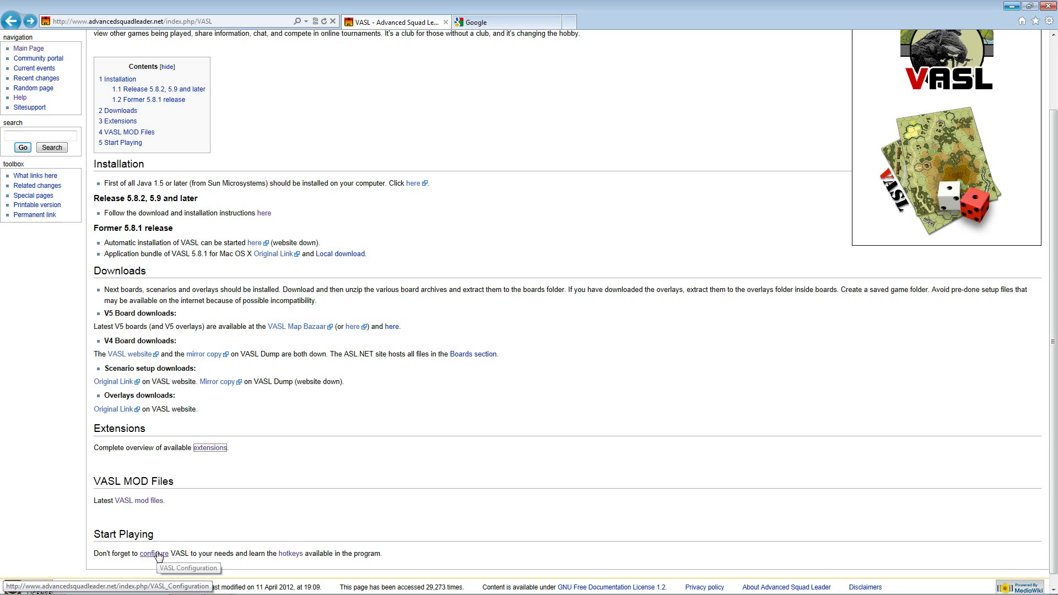
left_click_drag(157, 542, 94, 535)
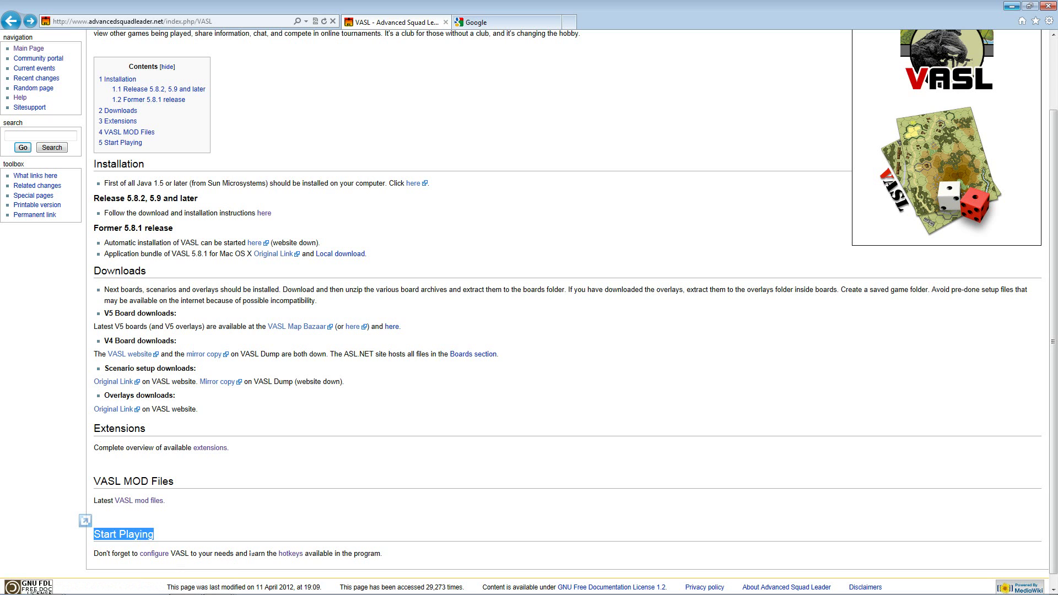
left_click(290, 555)
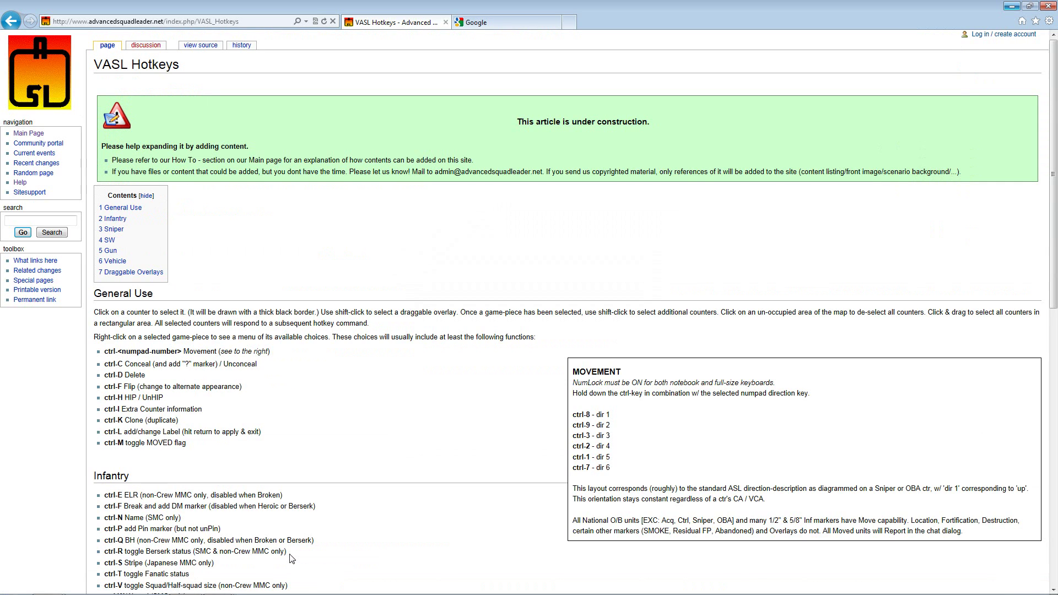
Step: Examine the VASL Hotkeys page's lists for general use, infantry, snipers, support weapons, guns, vehicles and stack handling
scroll(363, 363, "down", 5)
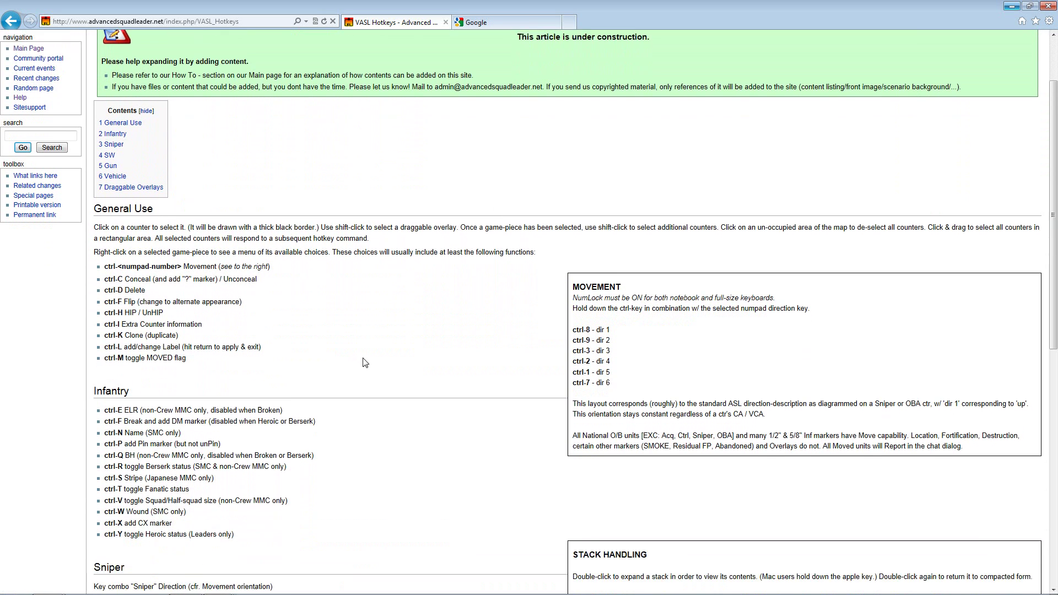
scroll(367, 373, "down", 5)
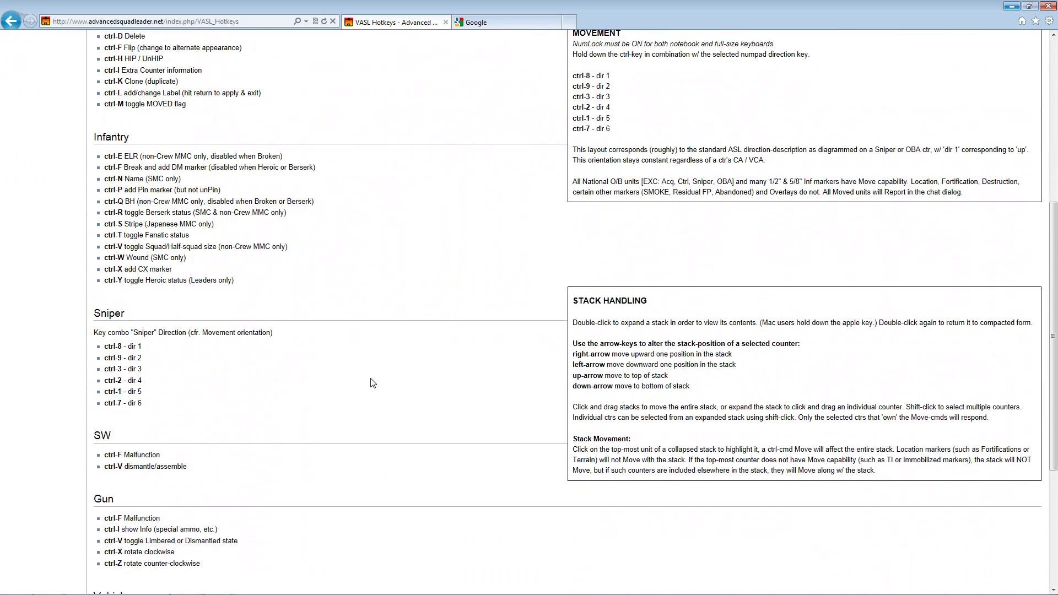
scroll(379, 407, "up", 5)
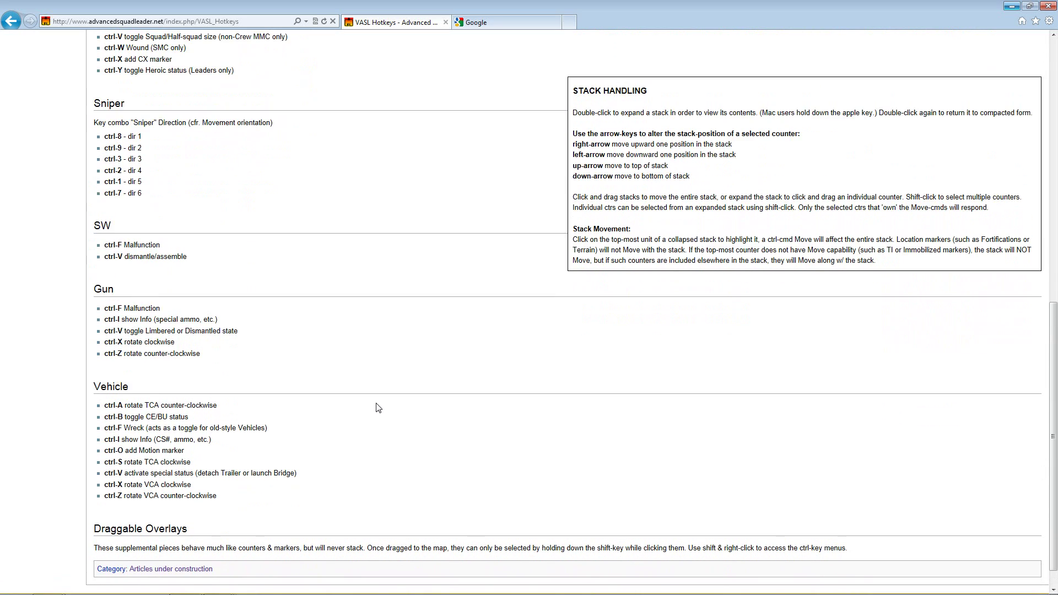
scroll(378, 407, "up", 3)
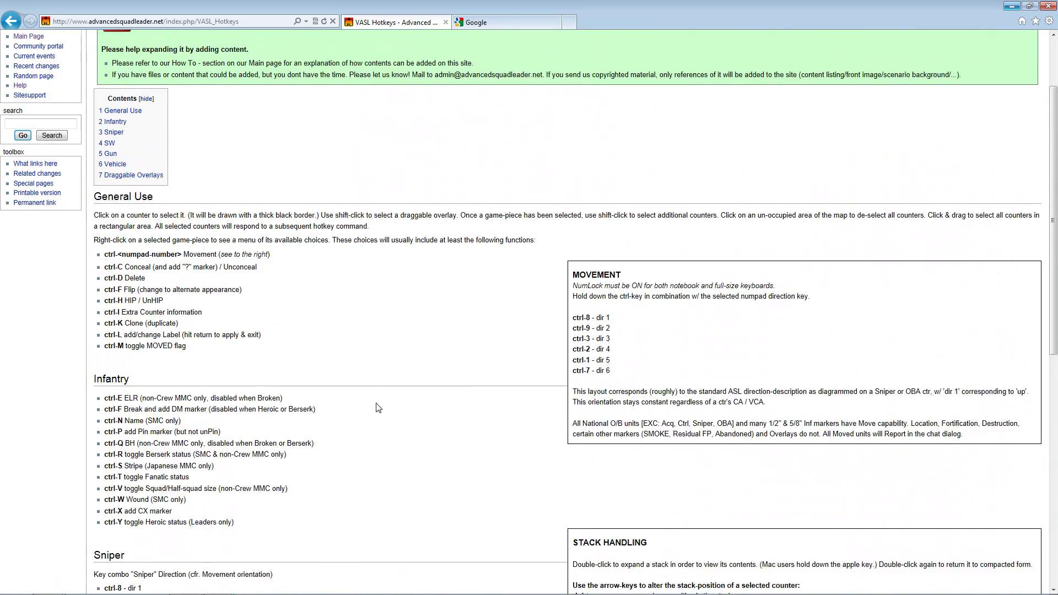
scroll(379, 407, "down", 2)
scroll(379, 408, "down", 2)
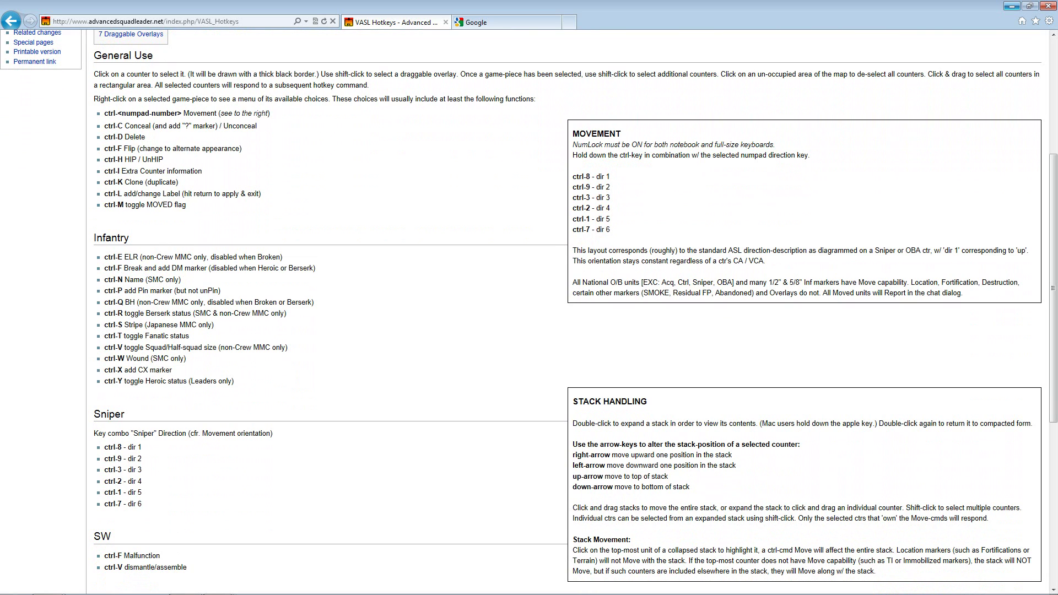
scroll(284, 469, "down", 5)
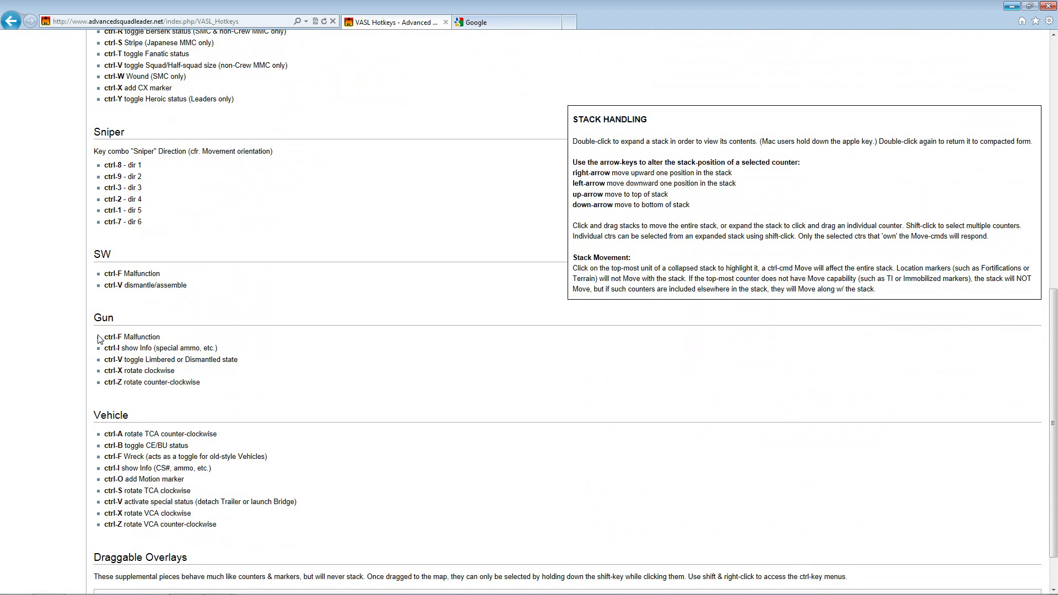
scroll(218, 380, "up", 4)
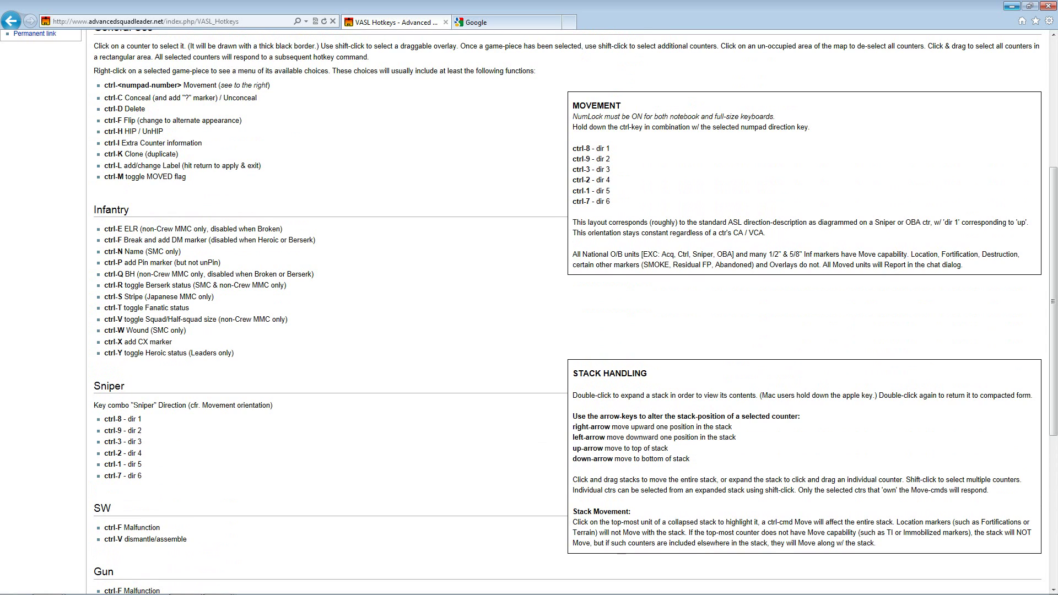
Step: Switch back to the VASL map and turn off HIP for the 4-4-7 squad in hex F3
left_click(218, 584)
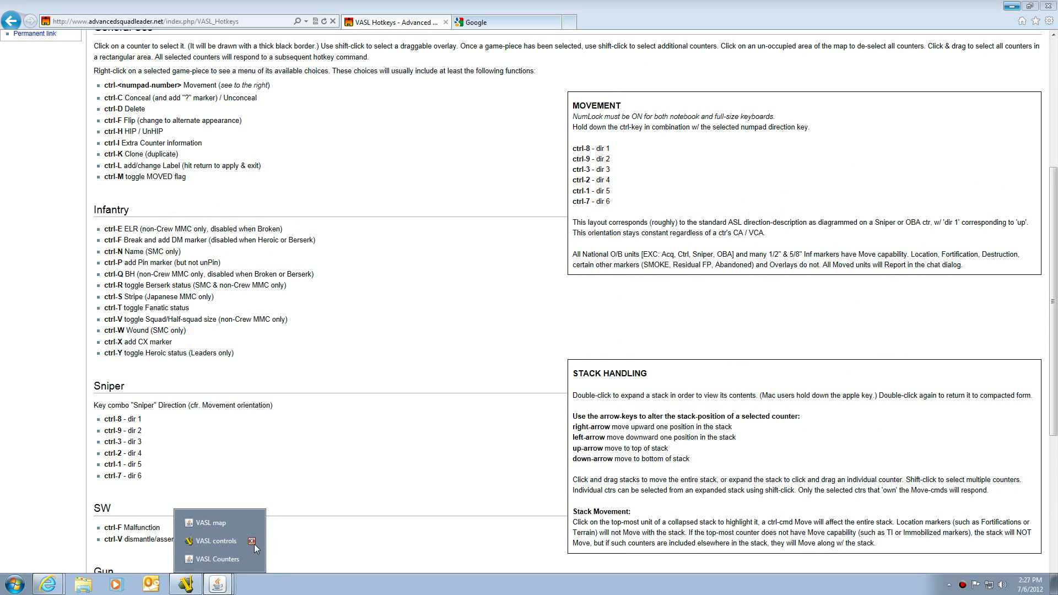
left_click(231, 523)
right_click(363, 315)
left_click(373, 317)
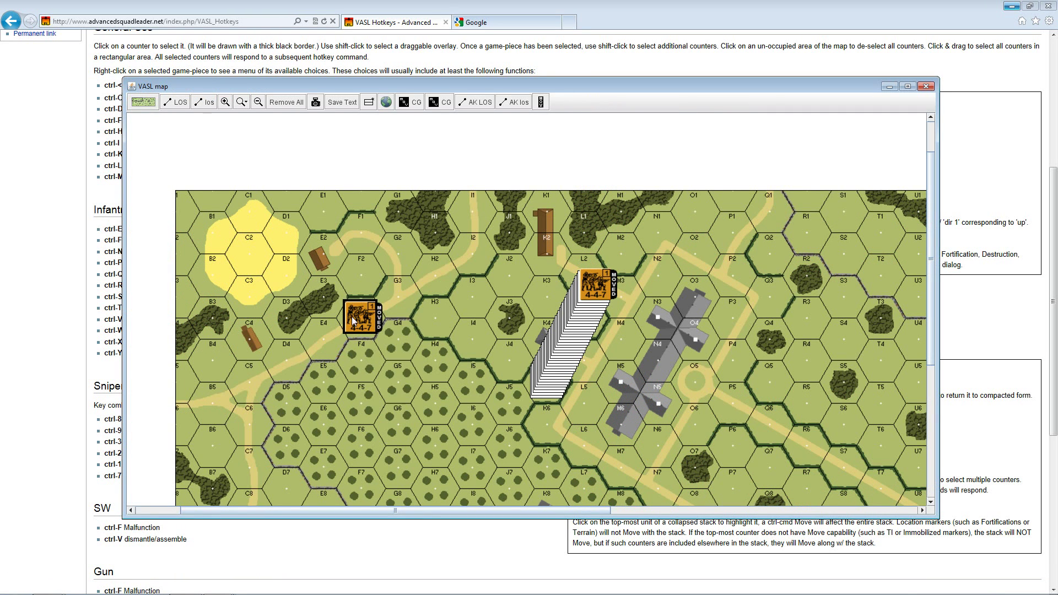
Step: Flip the F3 squad to its 4-2-6 side, and move a few 4-4-7 squads from the expanded K5 stack to hex H3
key("ctrl+f")
left_click(550, 339)
left_click(567, 352)
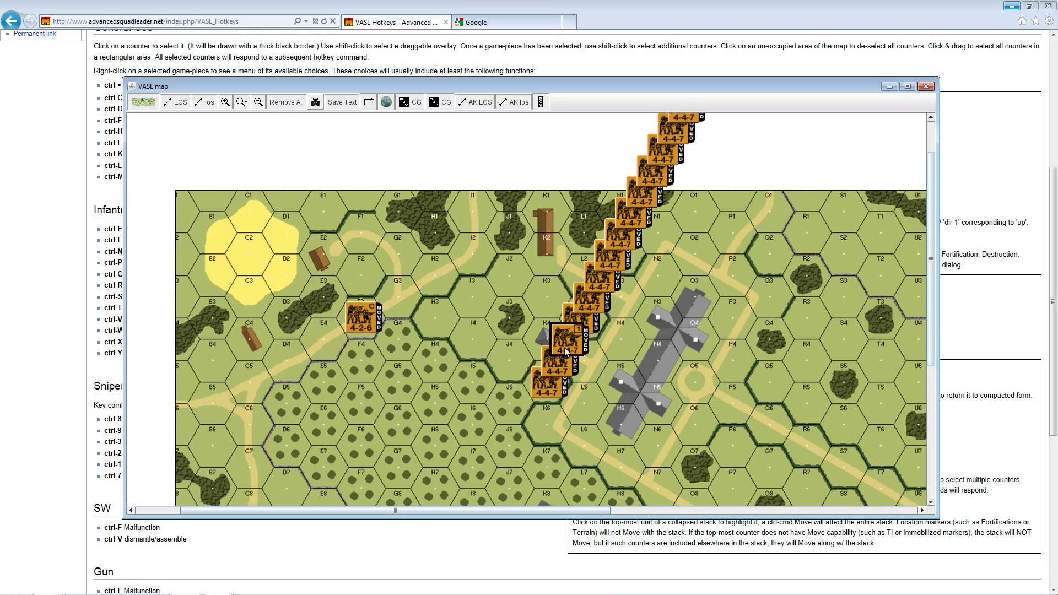
left_click_drag(566, 353, 438, 327)
left_click(464, 376)
left_click(558, 389)
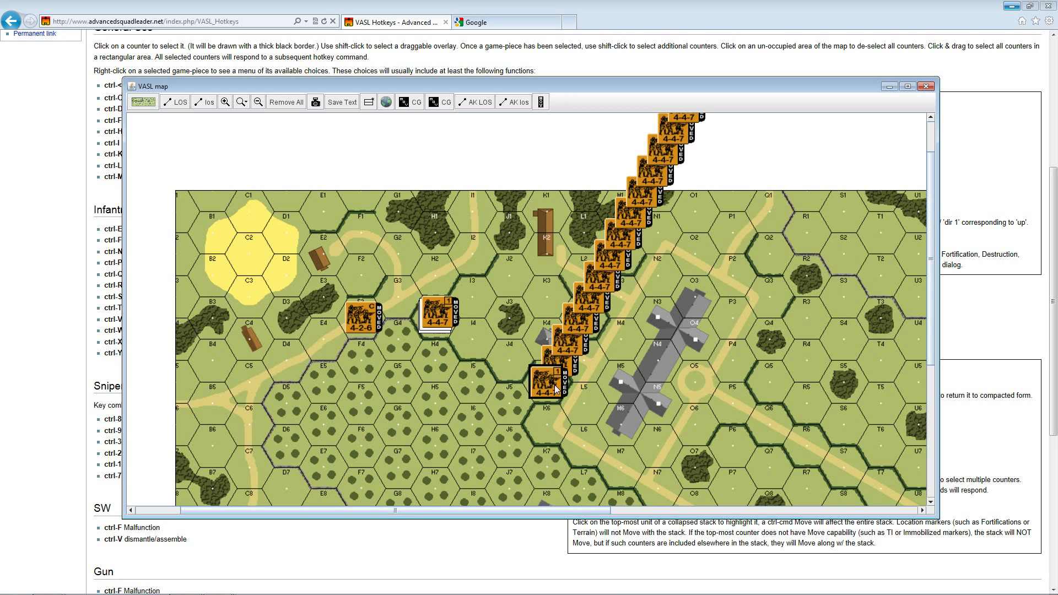
Step: Maximize the map window, box-select all counters on the board together, and clear the selection
double_click(433, 90)
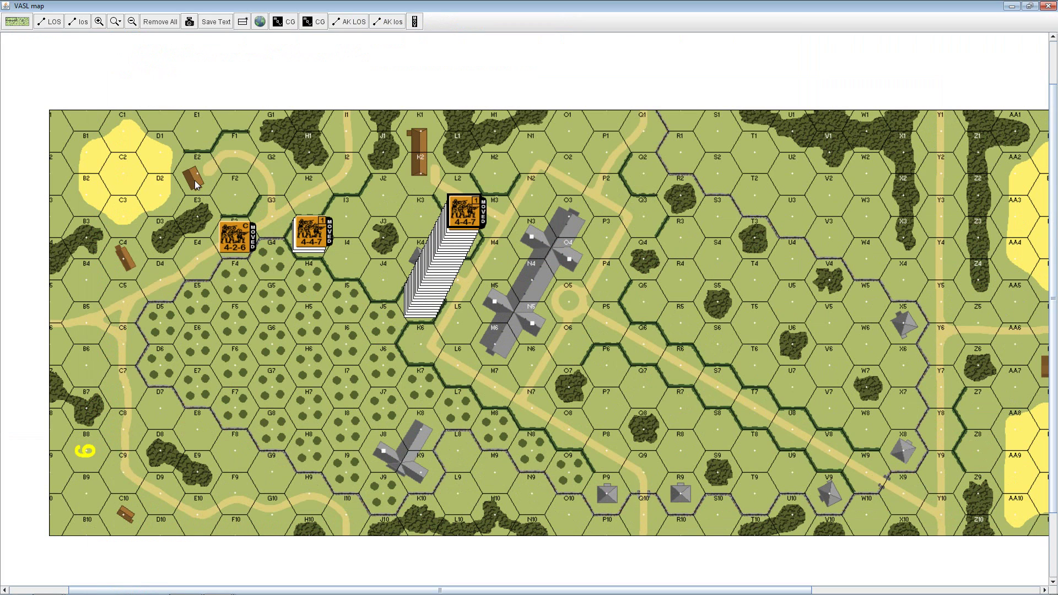
left_click_drag(194, 180, 358, 283)
left_click(148, 187)
left_click_drag(152, 160, 799, 448)
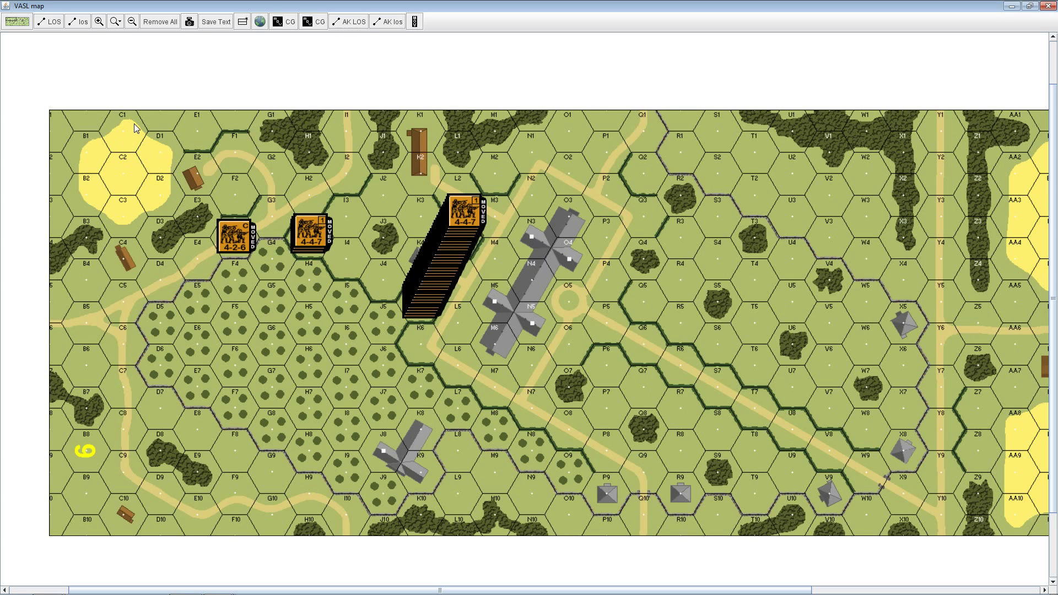
left_click(182, 223)
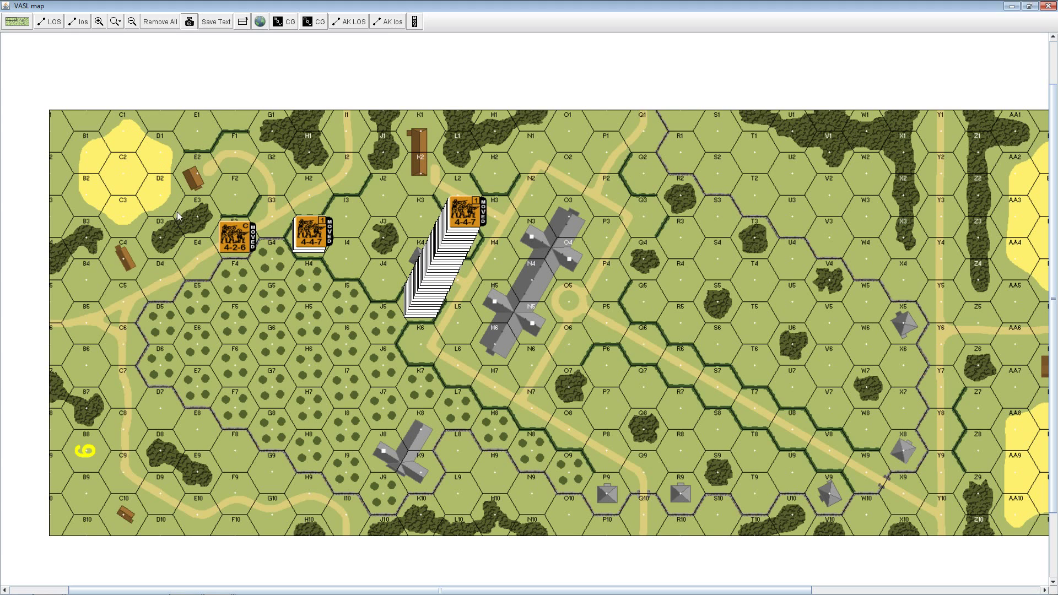
Step: Select the H3 and K5 stacks individually, box-select both together, and box-select the F3 and H3 counters together
left_click_drag(181, 175, 253, 282)
left_click(301, 242)
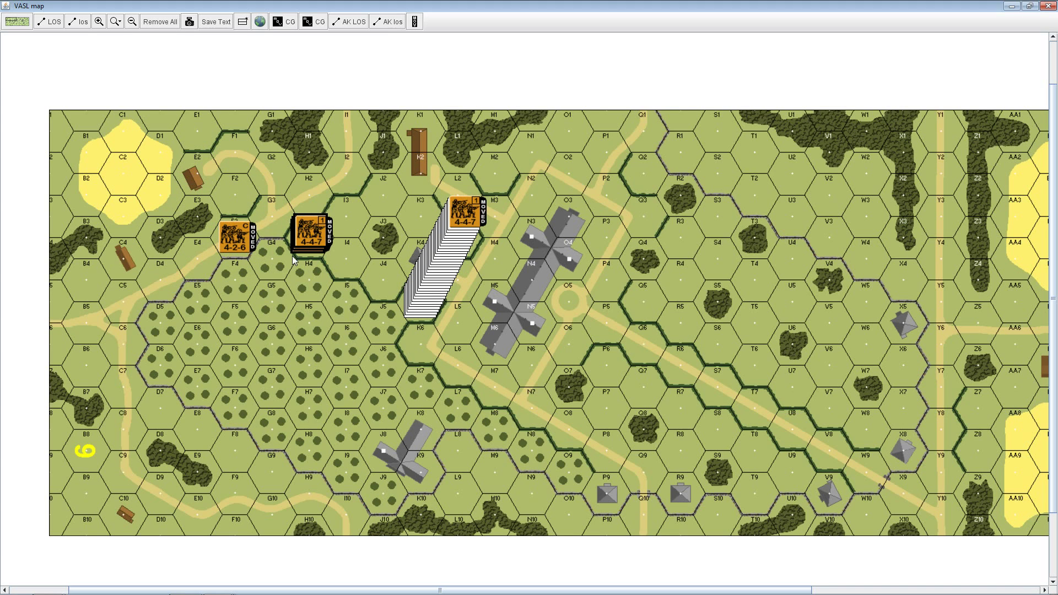
left_click(455, 221)
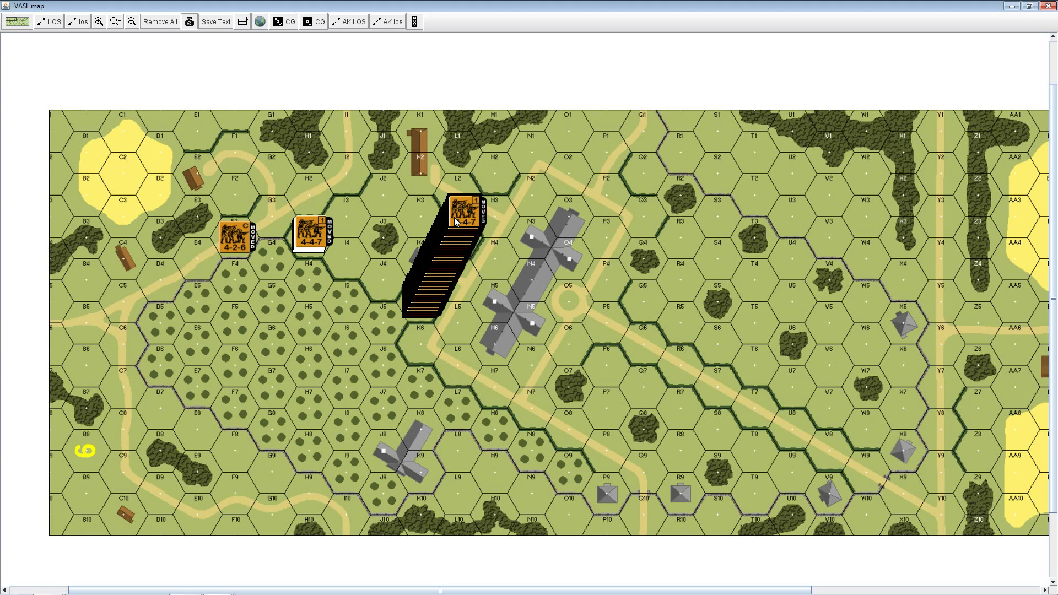
left_click_drag(378, 164, 536, 362)
left_click_drag(375, 167, 520, 381)
mouse_move(276, 156)
left_mouse_down()
mouse_move(331, 299)
mouse_move(496, 344)
left_mouse_up()
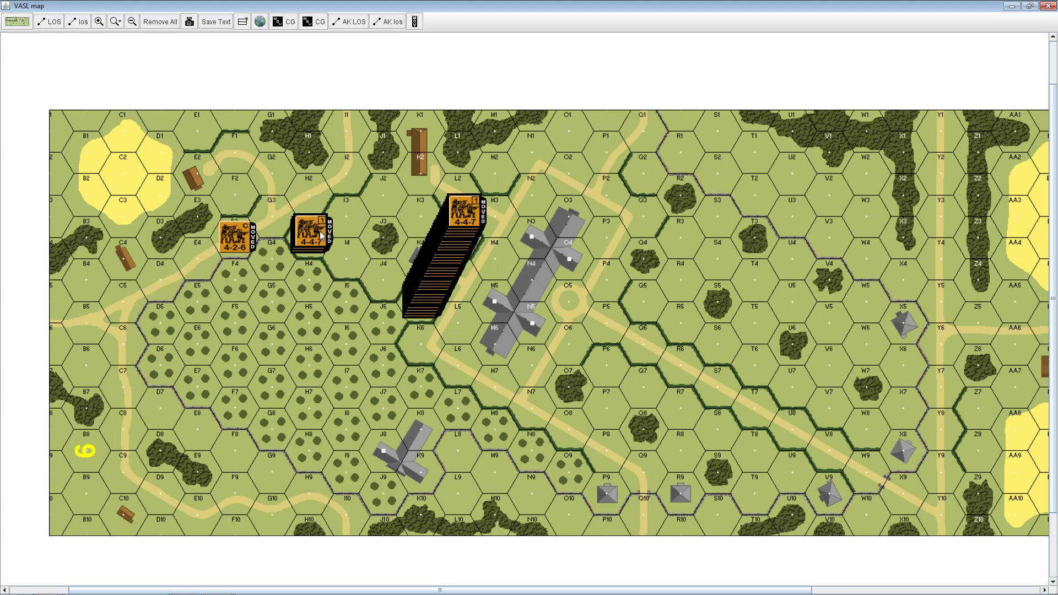
left_click(209, 202)
left_click_drag(190, 177, 357, 309)
left_click_drag(183, 178, 351, 295)
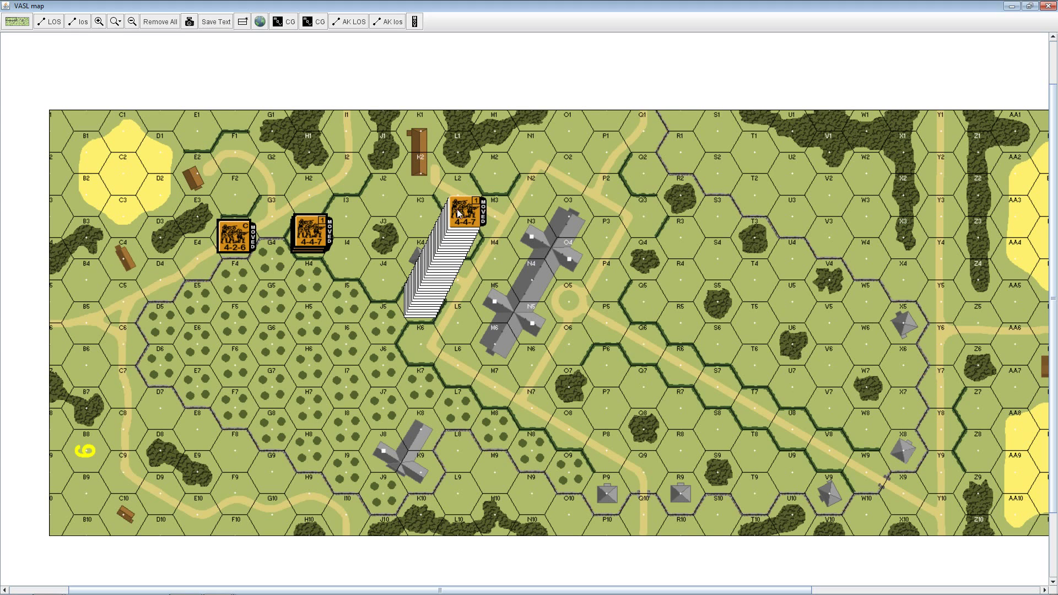
Step: Expand the K5 stack and move two box-selected groups of its 4-4-7 squads to the areas beside hexes O7 and Q5
mouse_move(423, 299)
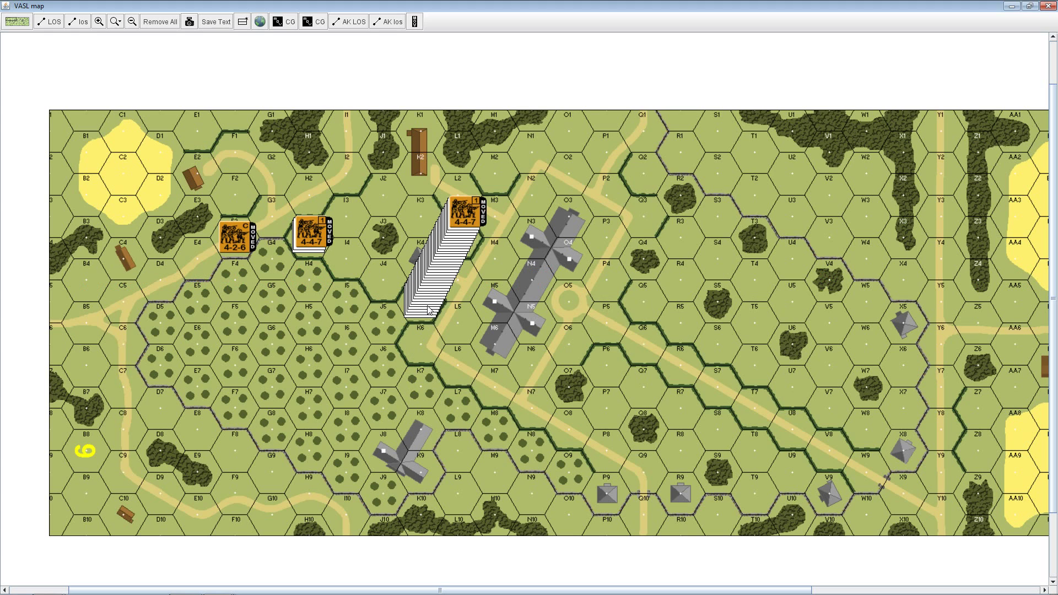
left_click(430, 309)
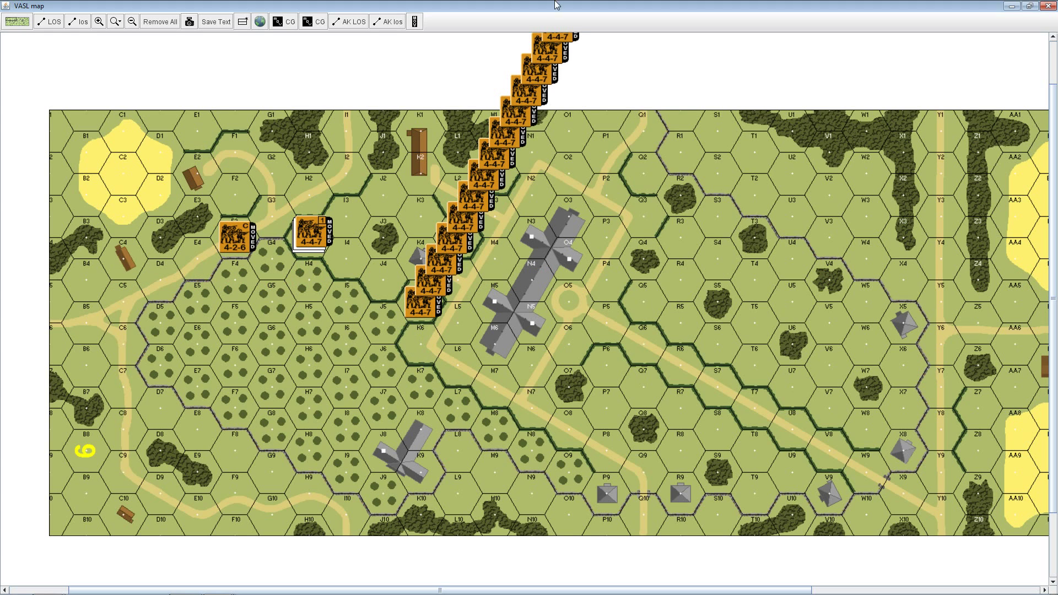
left_click(421, 308)
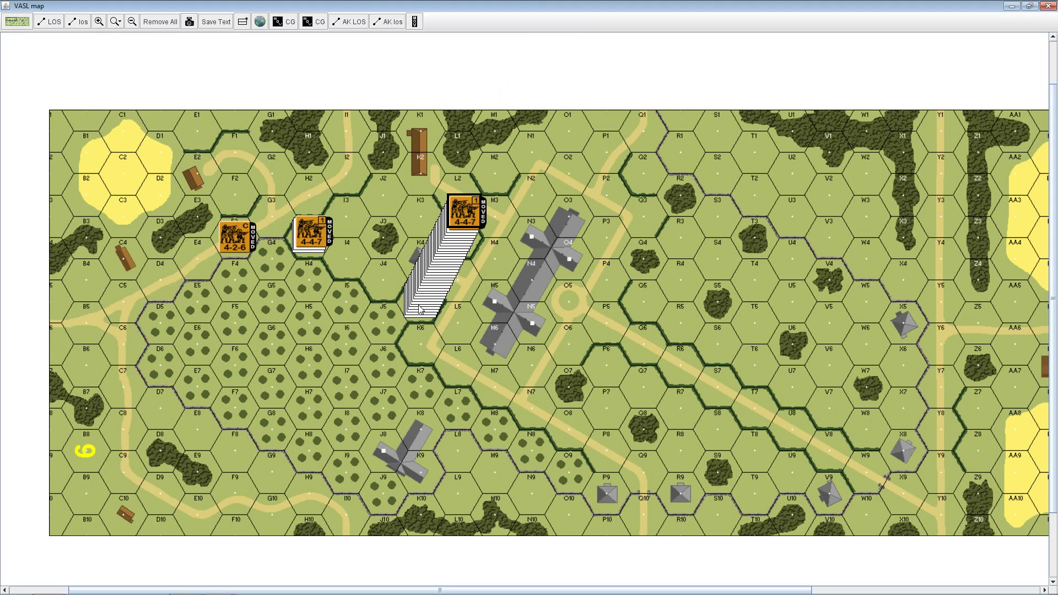
left_click(426, 274)
left_click_drag(385, 205, 488, 298)
left_click_drag(435, 258, 587, 381)
left_click_drag(359, 170, 435, 201)
left_click_drag(450, 246, 637, 260)
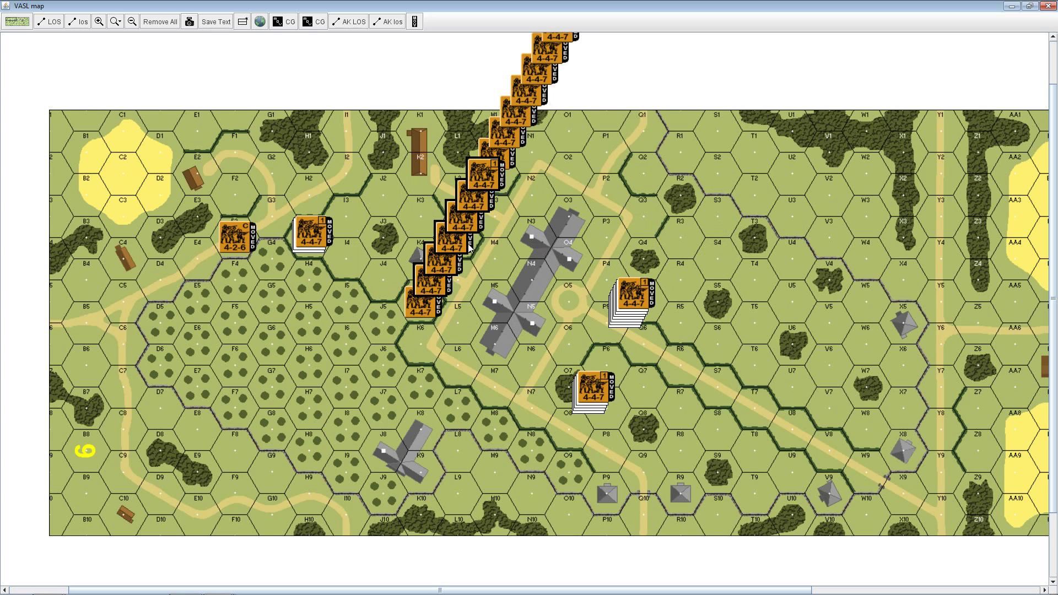
Step: Move further groups of 4-4-7 squads from the K5 stack beside hexes H8, R7 and E7, and collapse the squads left in K5
left_click_drag(457, 227, 329, 427)
left_click_drag(391, 136, 547, 335)
left_click_drag(466, 223, 683, 381)
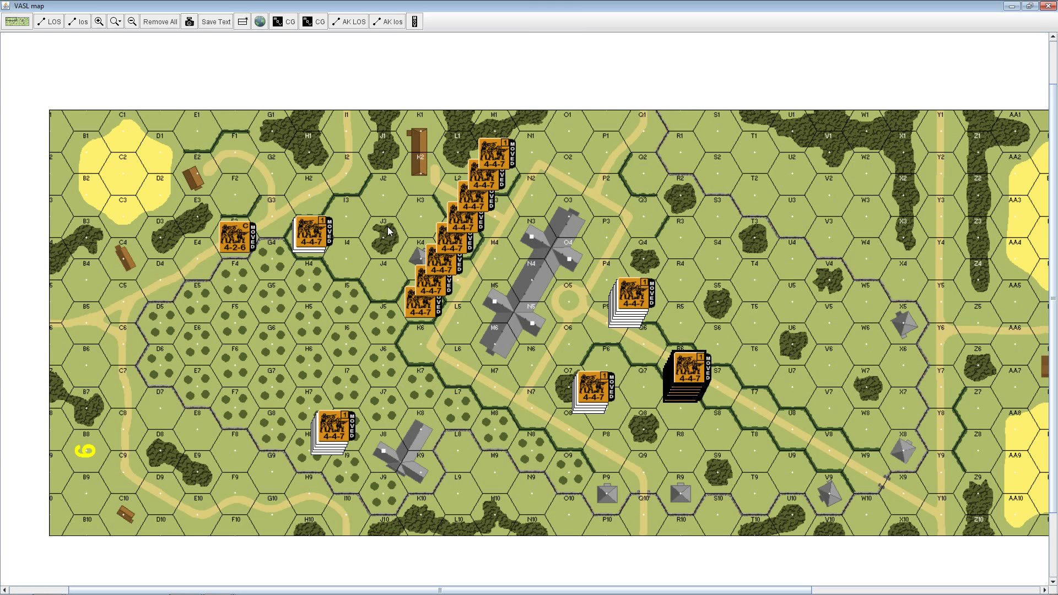
left_click_drag(389, 228, 488, 339)
left_click_drag(446, 268, 232, 378)
left_click_drag(378, 218, 424, 305)
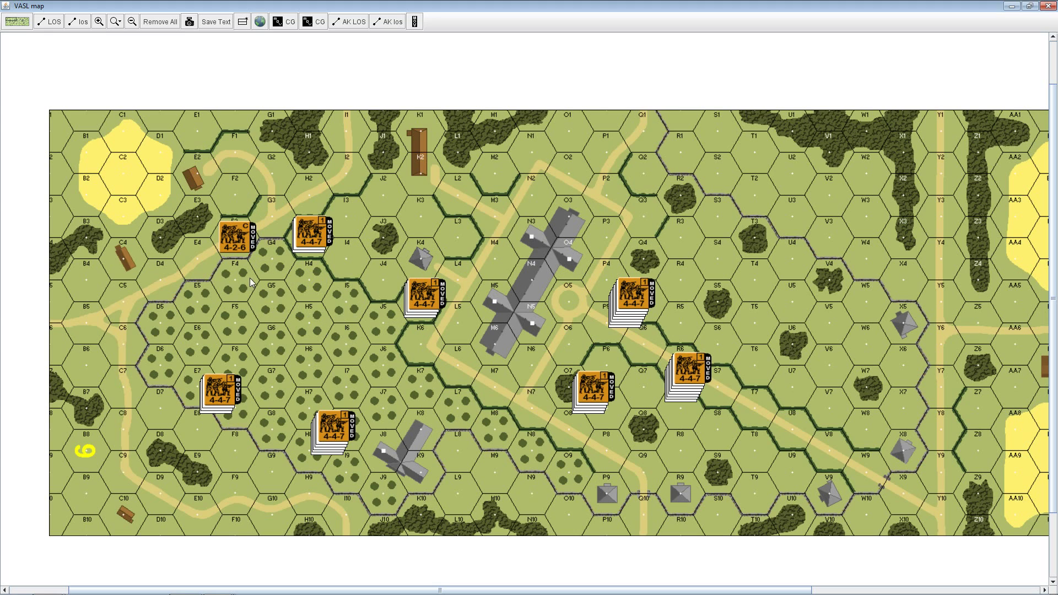
Step: Inspect the stack in hex H3, expand it, and move one of its 4-4-7 squads to the boundary of H4 and H5
left_click(235, 242)
mouse_move(312, 238)
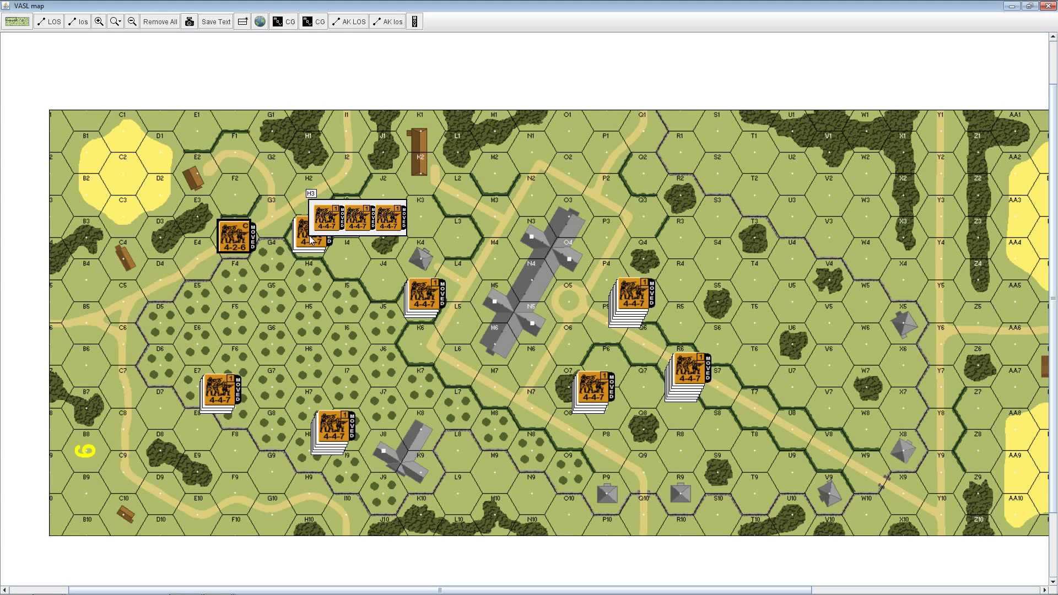
double_click(314, 241)
left_click_drag(315, 228, 282, 312)
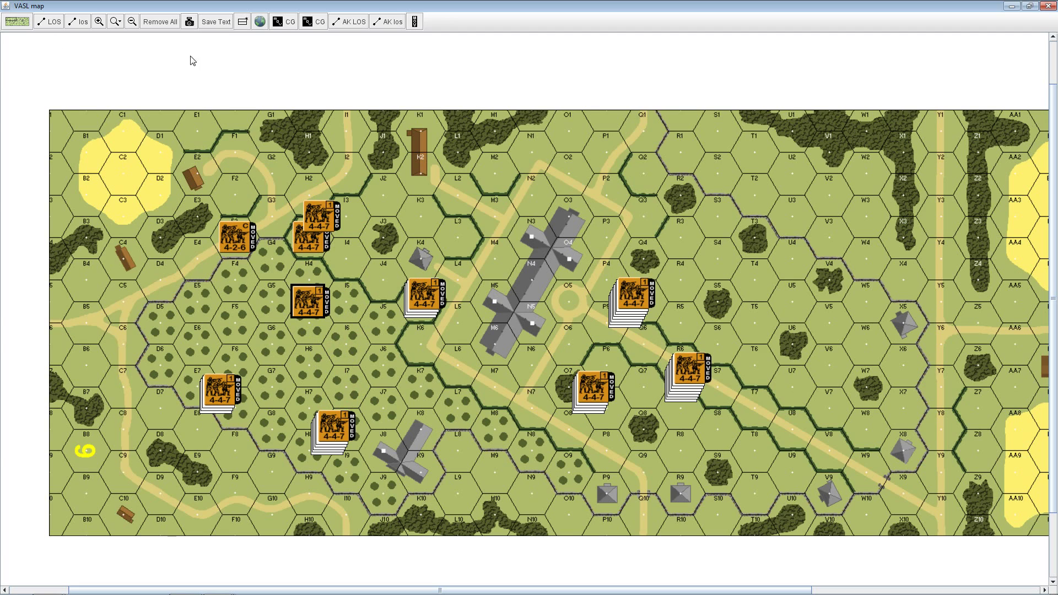
Step: Reduce the map window to reach the counter palette, and stack Russian 4-5-8, 4-2-6 and 6-2-8 squads in hex E4, leaving the map maximized
double_click(313, 6)
left_click(1012, 6)
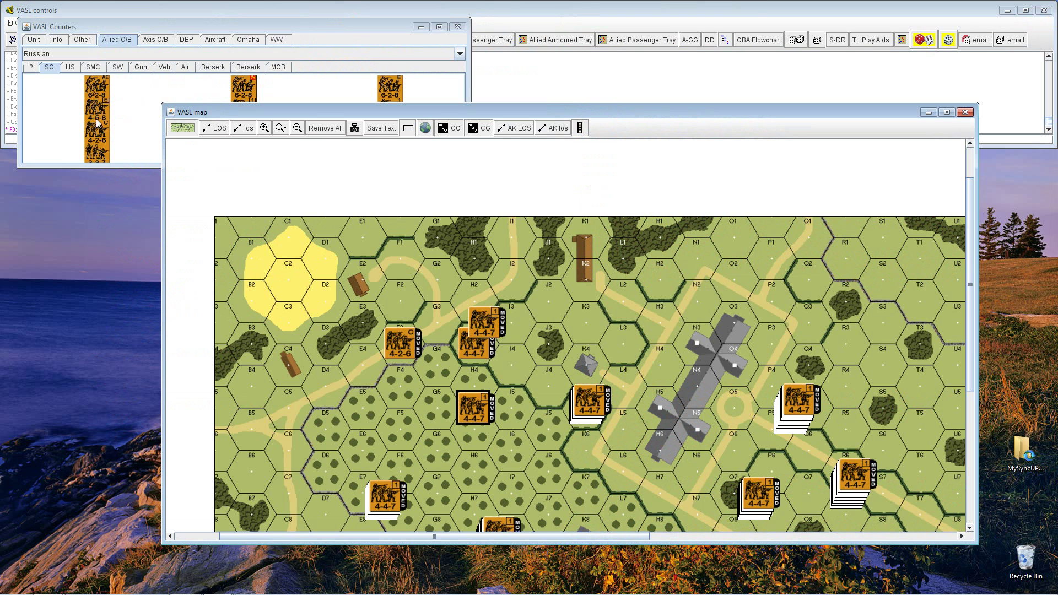
left_click_drag(94, 114, 361, 363)
left_click_drag(97, 137, 362, 369)
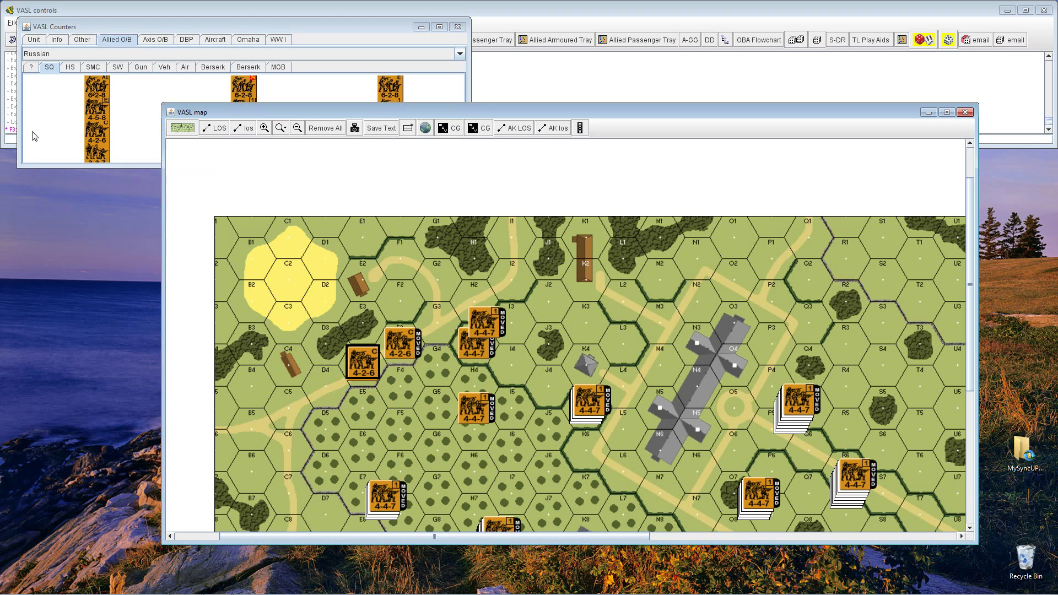
left_click_drag(94, 88, 365, 365)
double_click(418, 115)
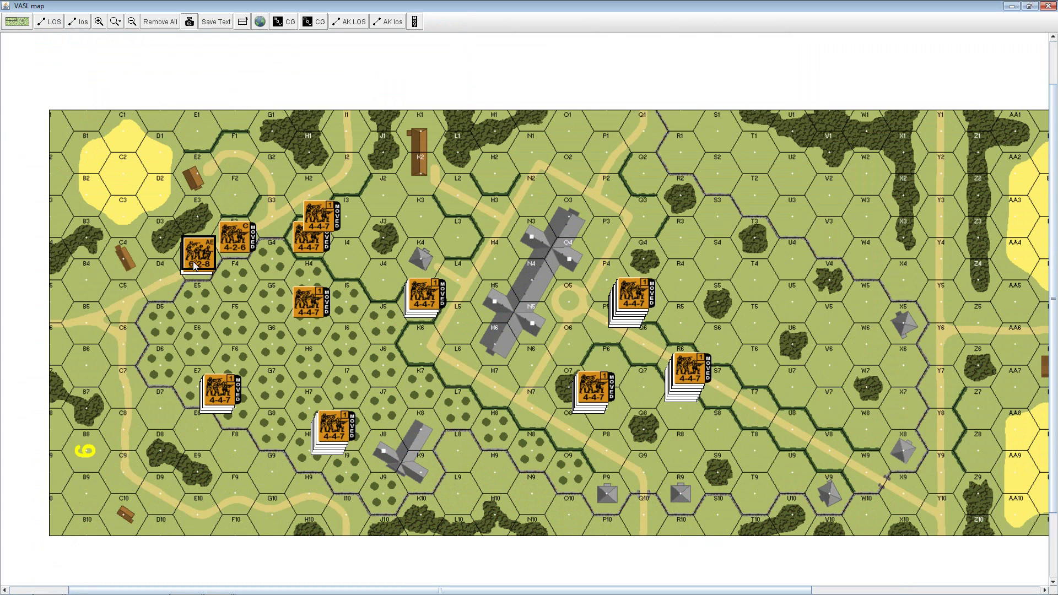
Step: Expand the E4 stack, and move its 4-2-6 squad out to hex D4 and back onto the top of the stack
mouse_move(198, 256)
double_click(199, 262)
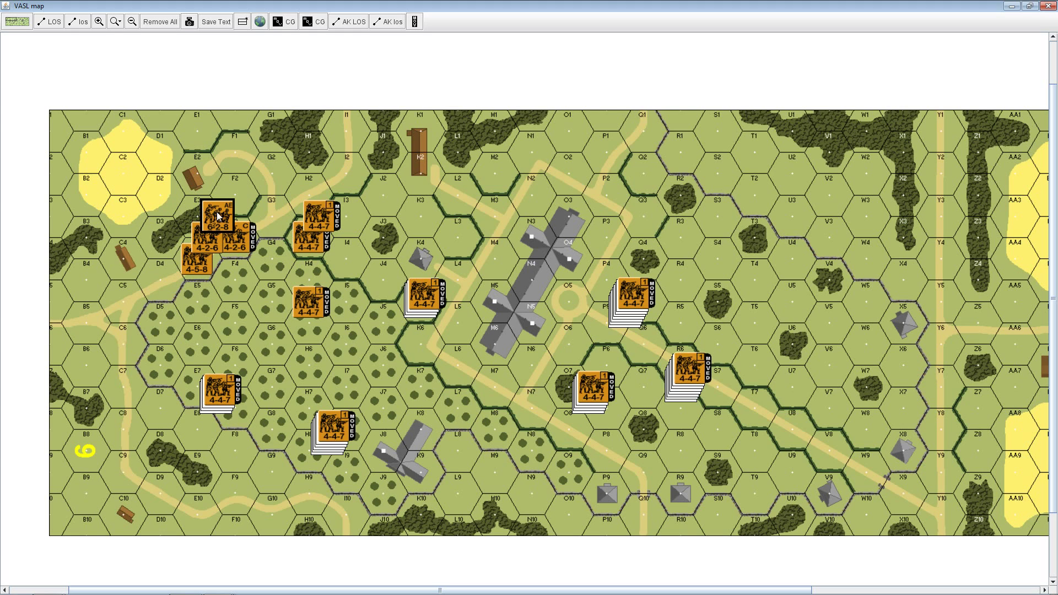
left_click(203, 247)
mouse_move(205, 246)
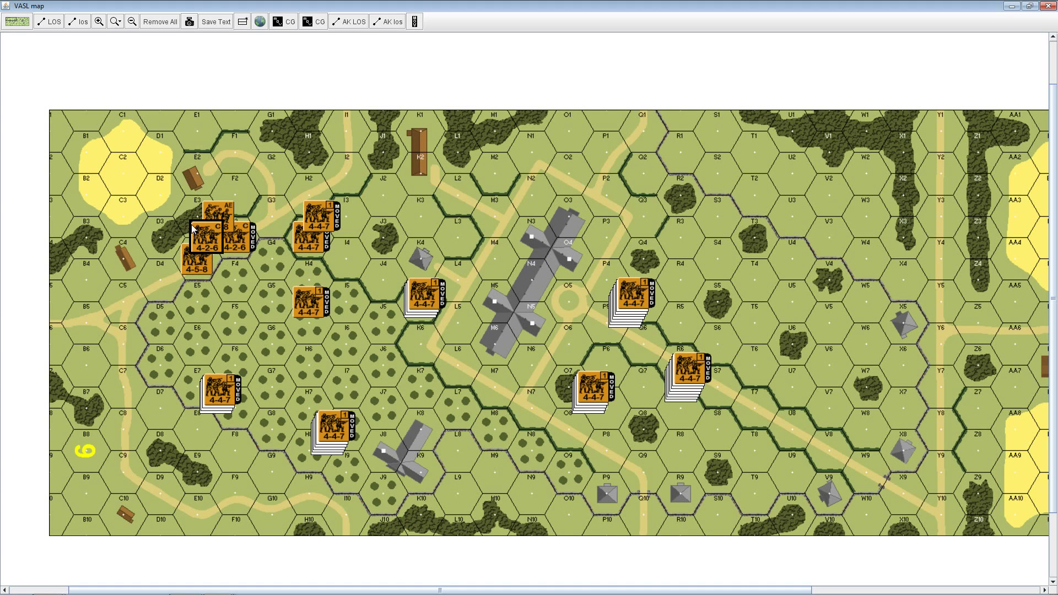
left_click_drag(205, 238, 161, 285)
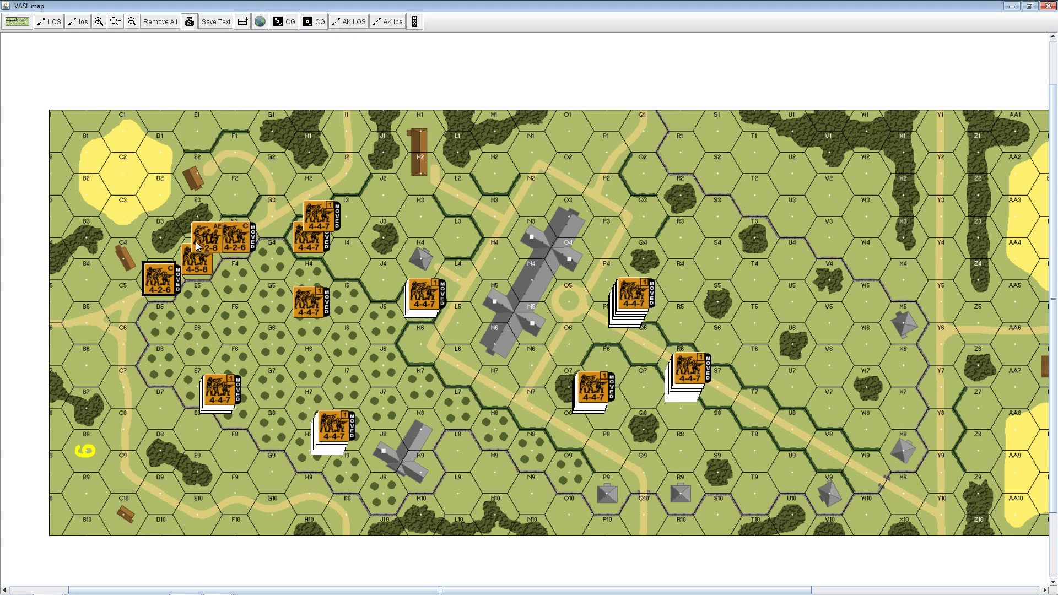
left_click_drag(158, 280, 219, 217)
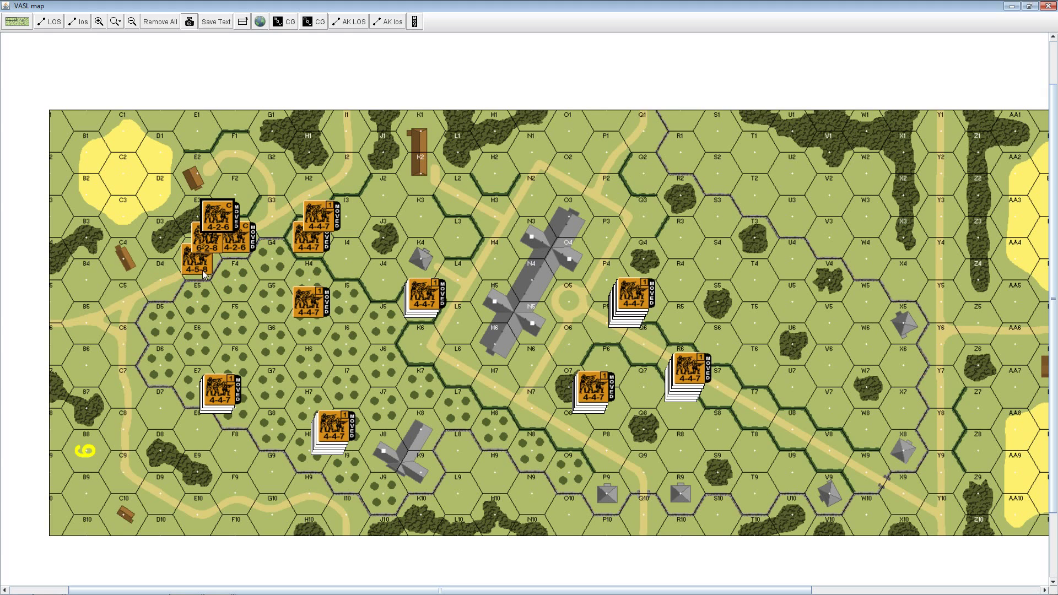
Step: Send the 4-5-8 squad to the top of the expanded E4 stack and return it to the bottom, trying this repeatedly
left_click(196, 269)
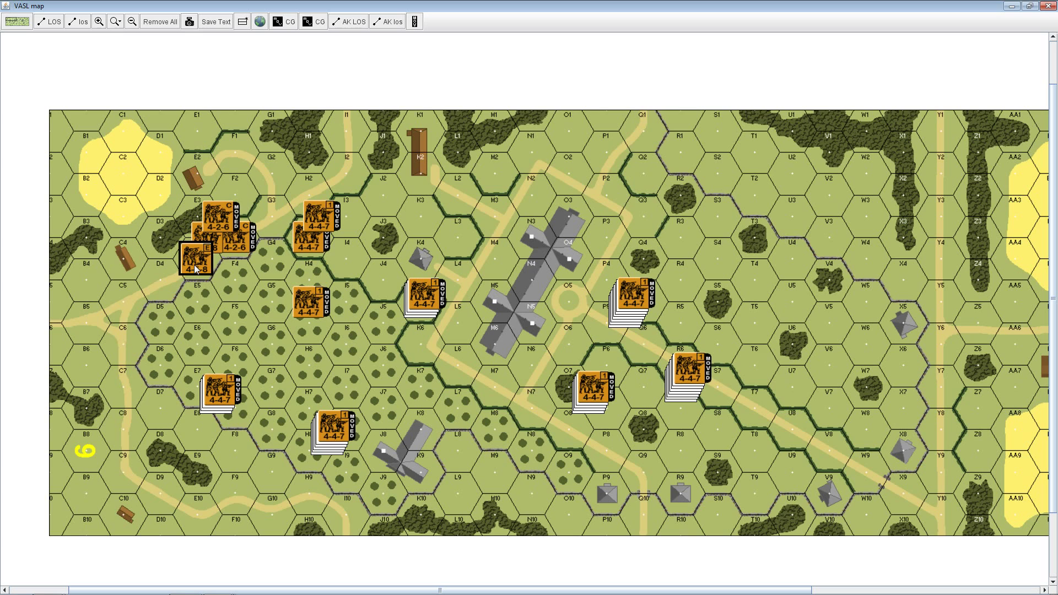
left_click_drag(197, 269, 218, 216)
key("ctrl+z")
left_click_drag(196, 269, 218, 216)
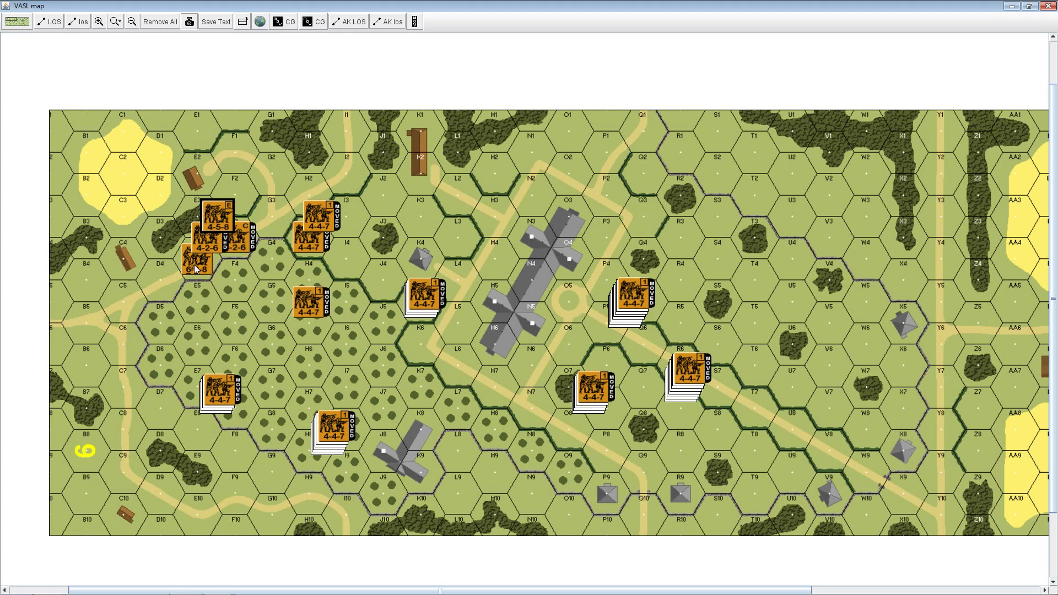
key("ctrl+z")
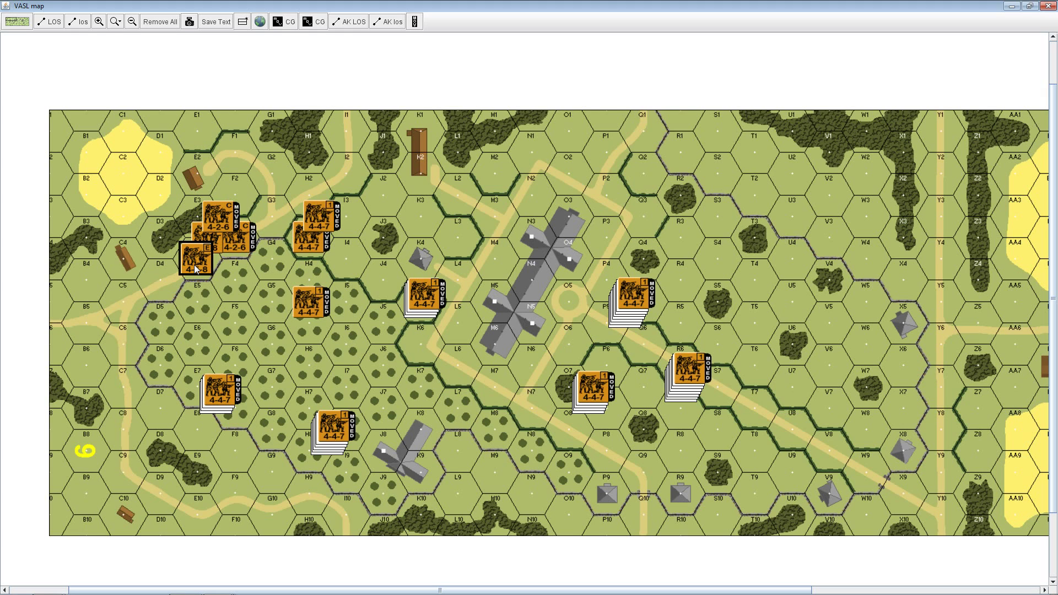
key("ctrl+y")
key("ctrl+z")
Step: Move the K5 stack of 4-4-7 squads onto the top of the E4 stack, and select the 4-5-8 squad at the bottom
left_click(420, 302)
left_click_drag(435, 288, 222, 204)
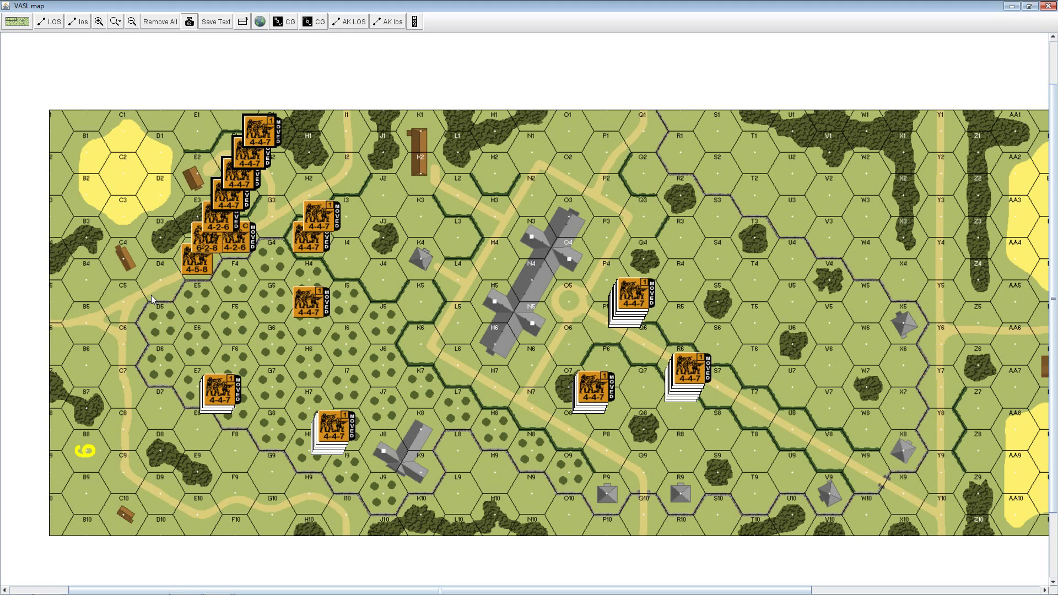
left_click(196, 258)
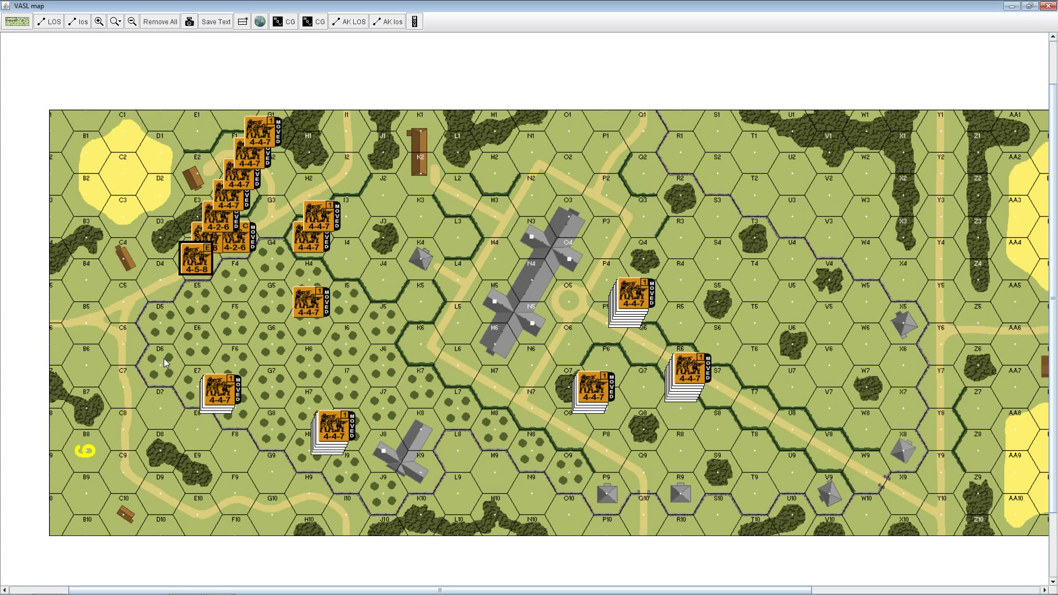
Step: Place basic unit markers on the map: Prep Fire atop the E4 stack, PIN and CX within it, and First Fire near hex B2
double_click(156, 7)
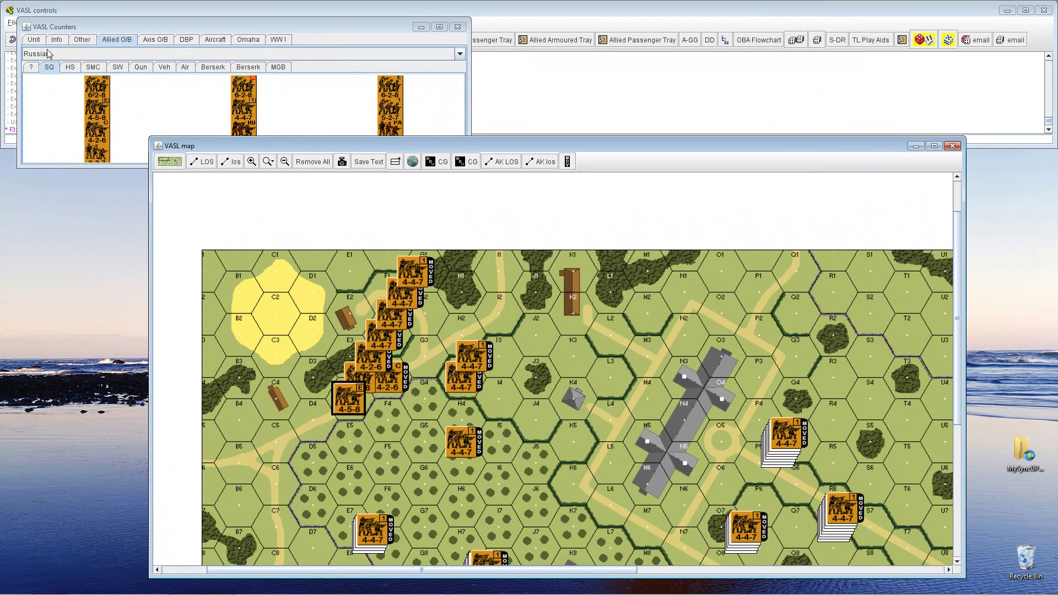
left_click(33, 39)
left_click_drag(90, 81, 417, 276)
left_click_drag(98, 116, 223, 314)
left_click_drag(236, 77, 385, 312)
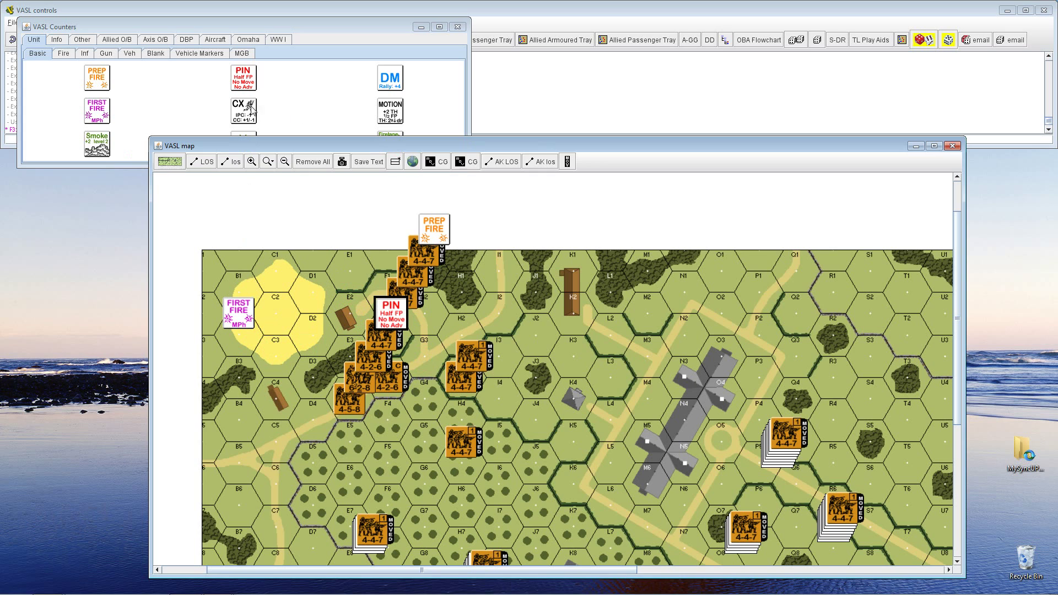
left_click_drag(243, 110, 356, 386)
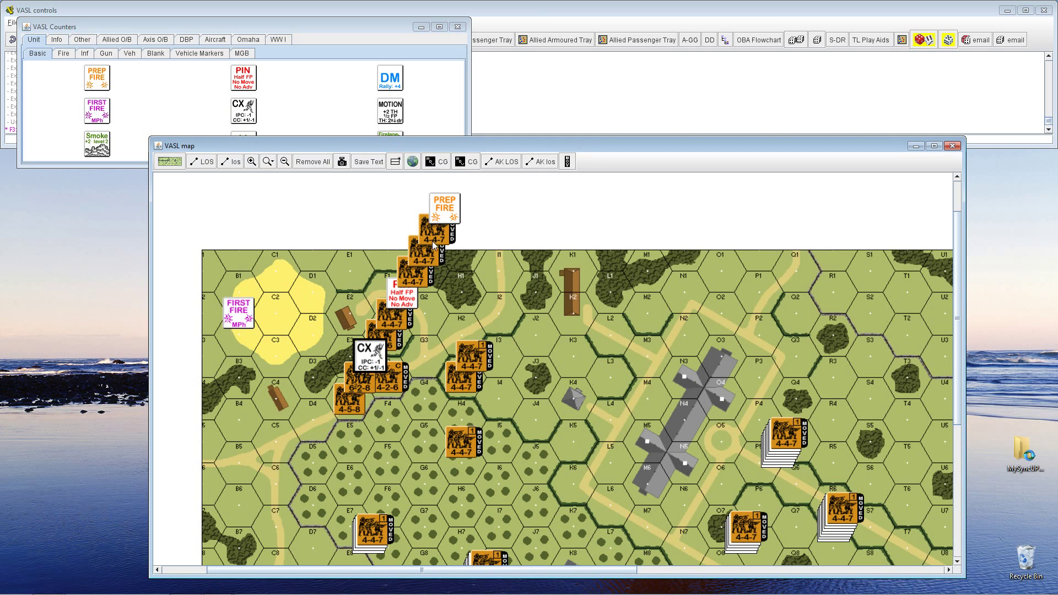
Step: Move the PIN marker down the expanded E4 stack to directly above the 4-5-8 squad
left_click(400, 303)
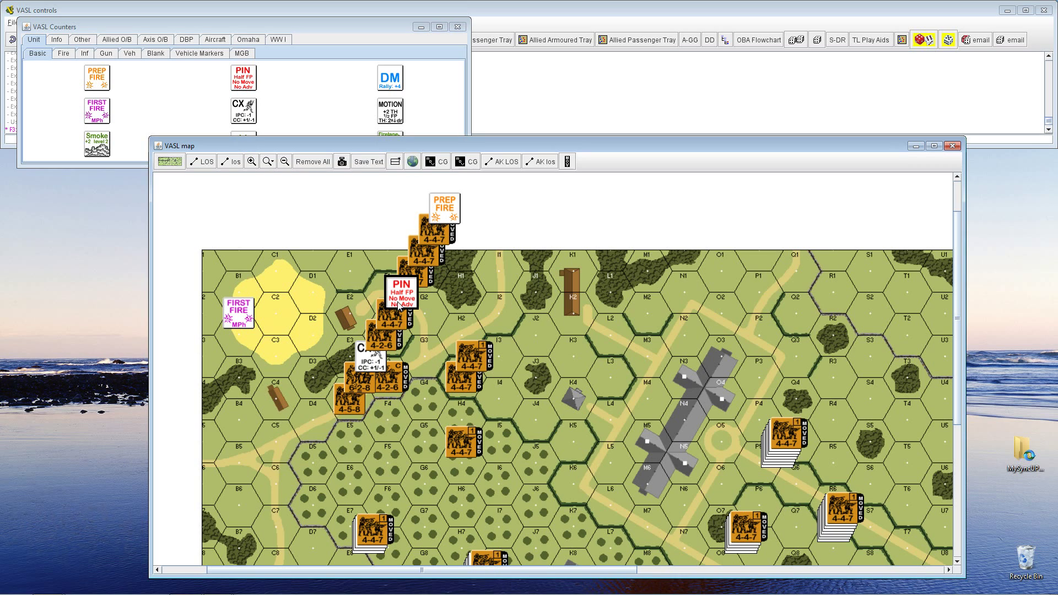
mouse_move(399, 304)
left_click_drag(401, 294, 360, 379)
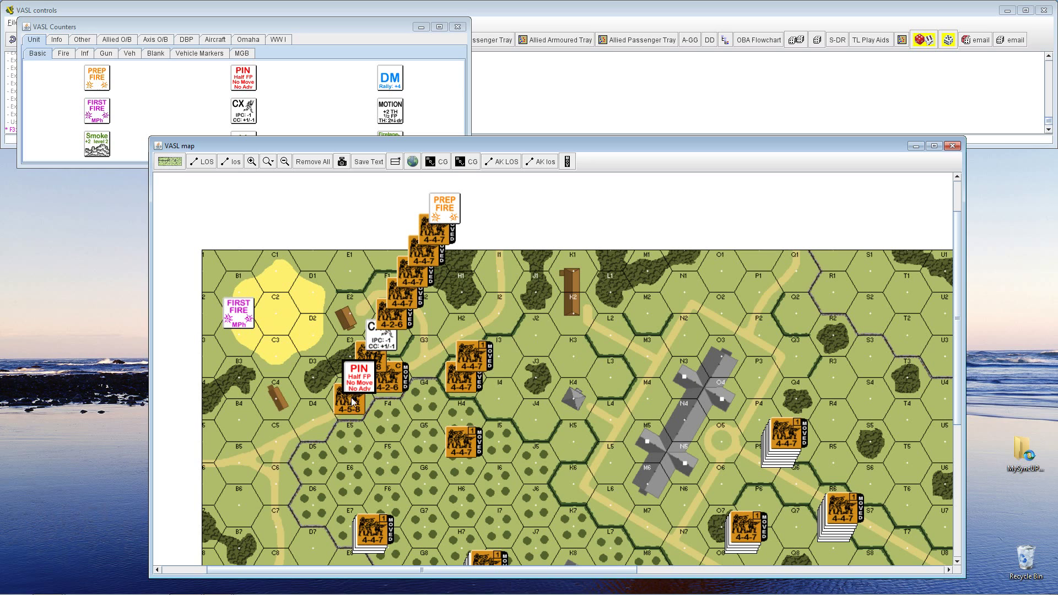
key("ctrl+b")
double_click(358, 388)
double_click(358, 380)
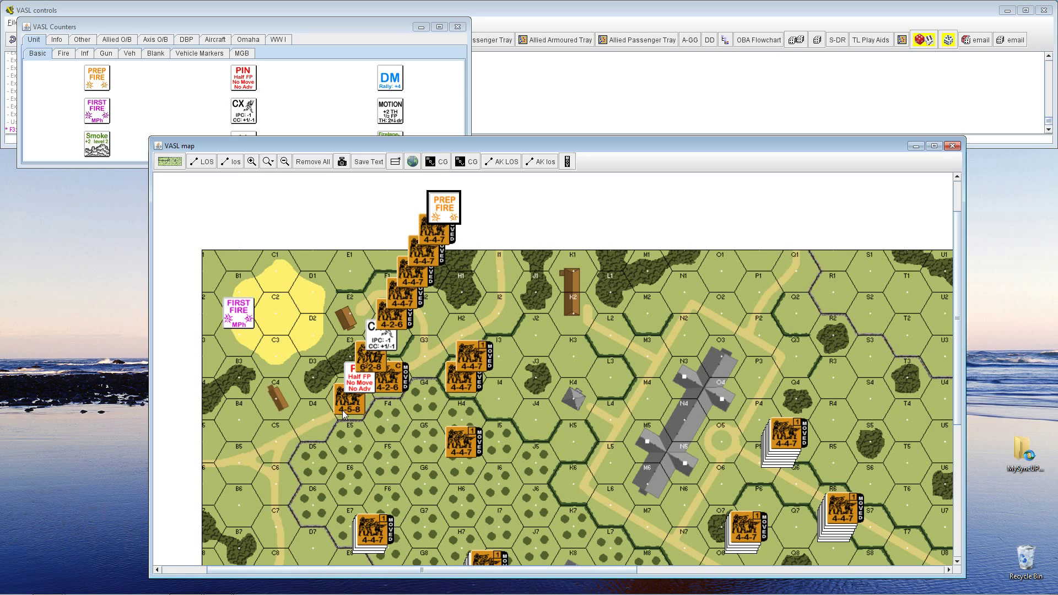
Step: Send a 4-4-7 squad from the middle of the expanded E4 stack to the bottom, trying the move twice
left_click(405, 303)
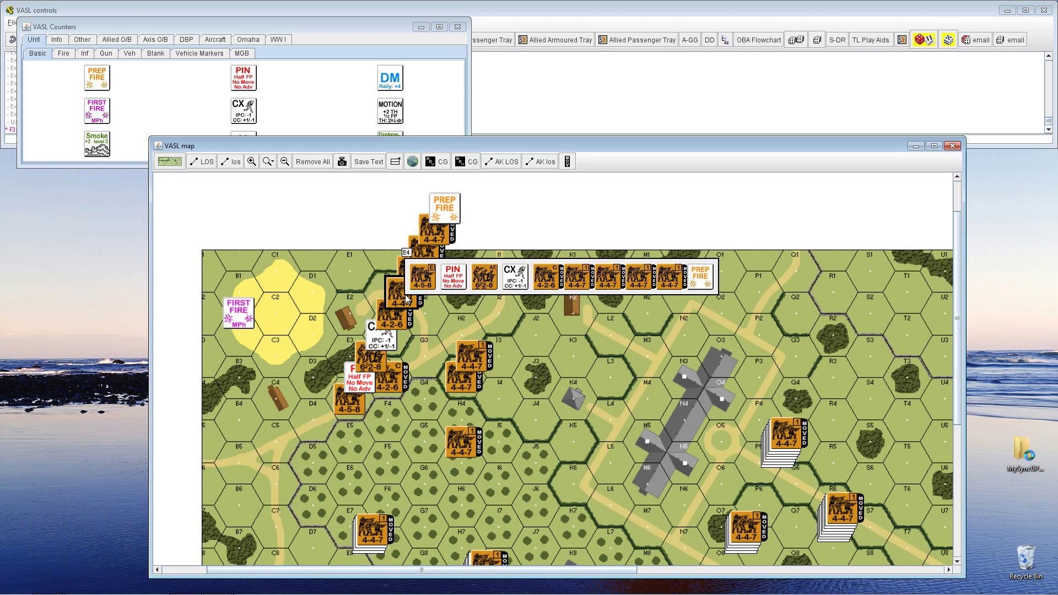
mouse_move(405, 300)
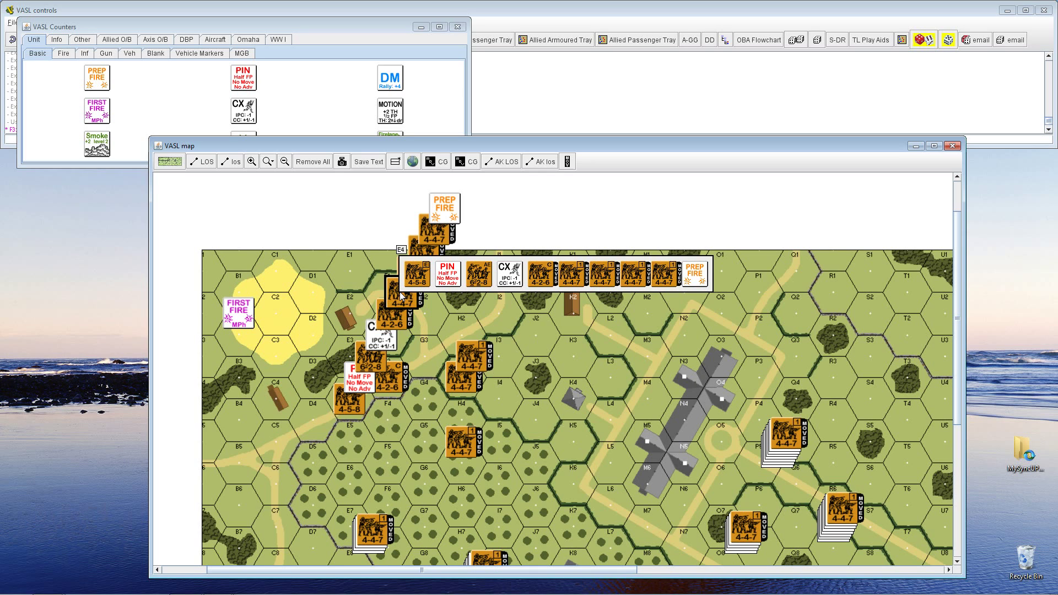
key("ctrl+Down")
key("ctrl+Down")
key("ctrl+Down")
key("ctrl+Down")
key("ctrl+Down")
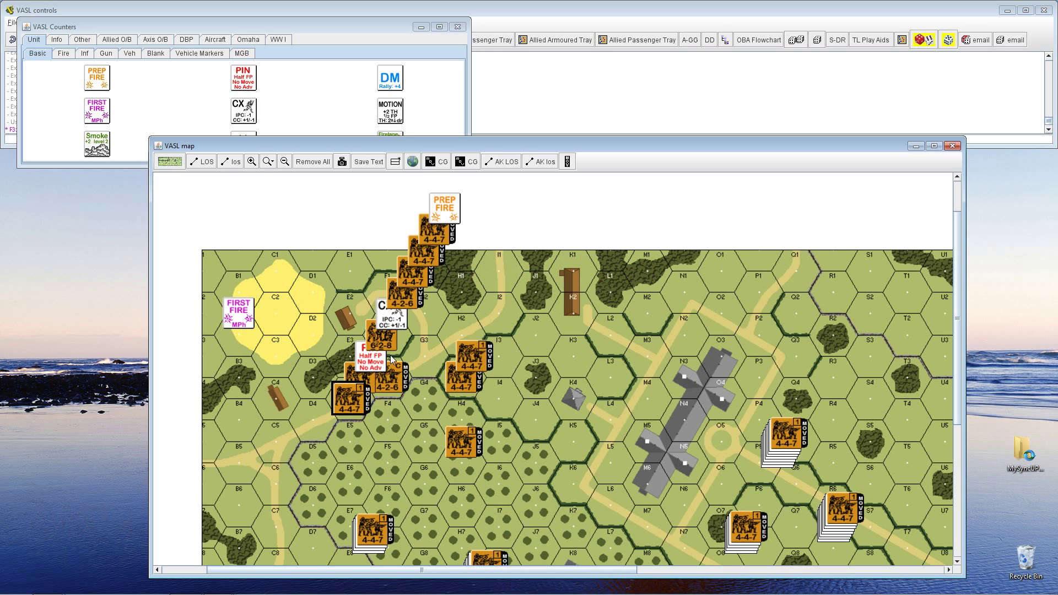
left_click(402, 313)
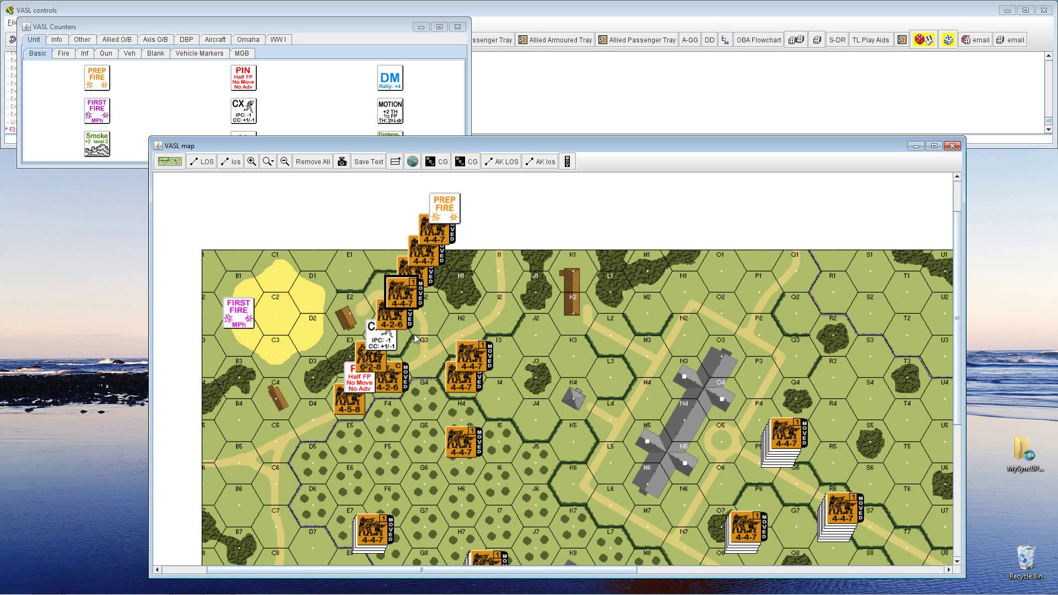
key("ctrl+b")
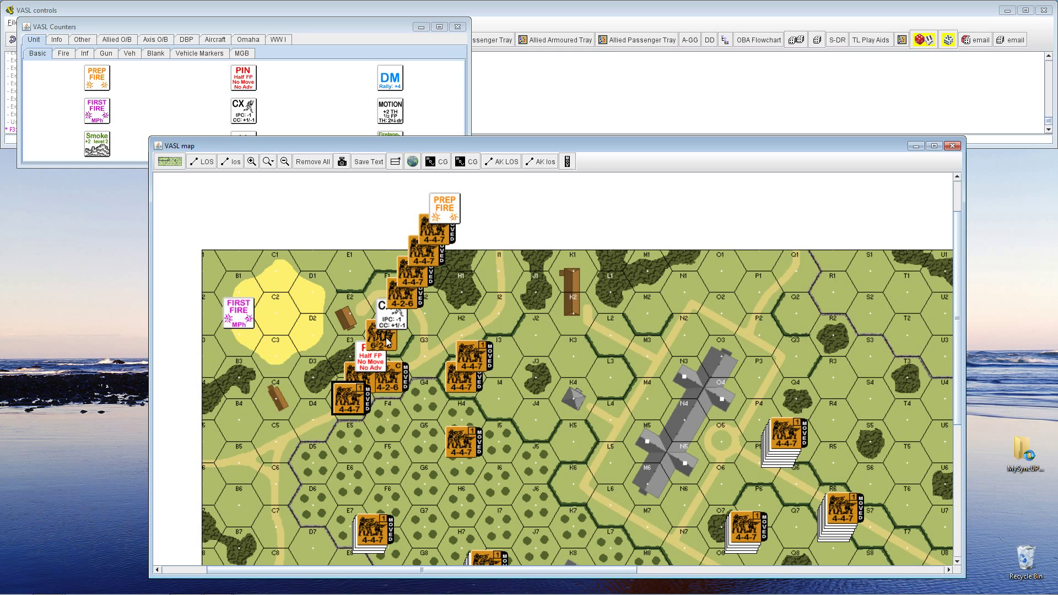
Step: Lower the Prep Fire marker in the E4 stack to just below the top three 4-4-7 squads and collapse the stack
mouse_move(431, 255)
left_click(444, 216)
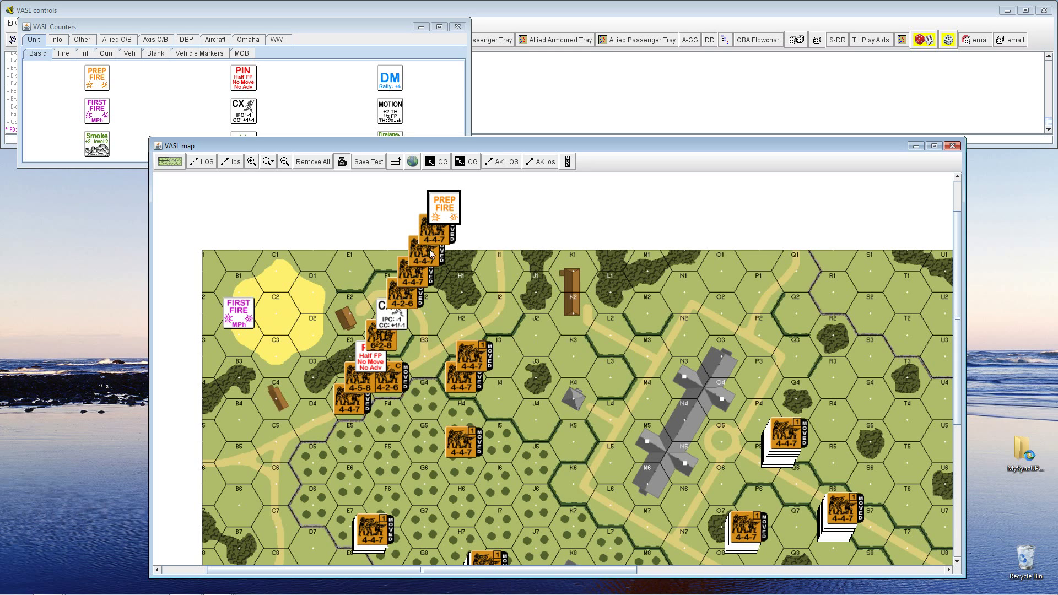
key("Left")
key("Left")
key("Left")
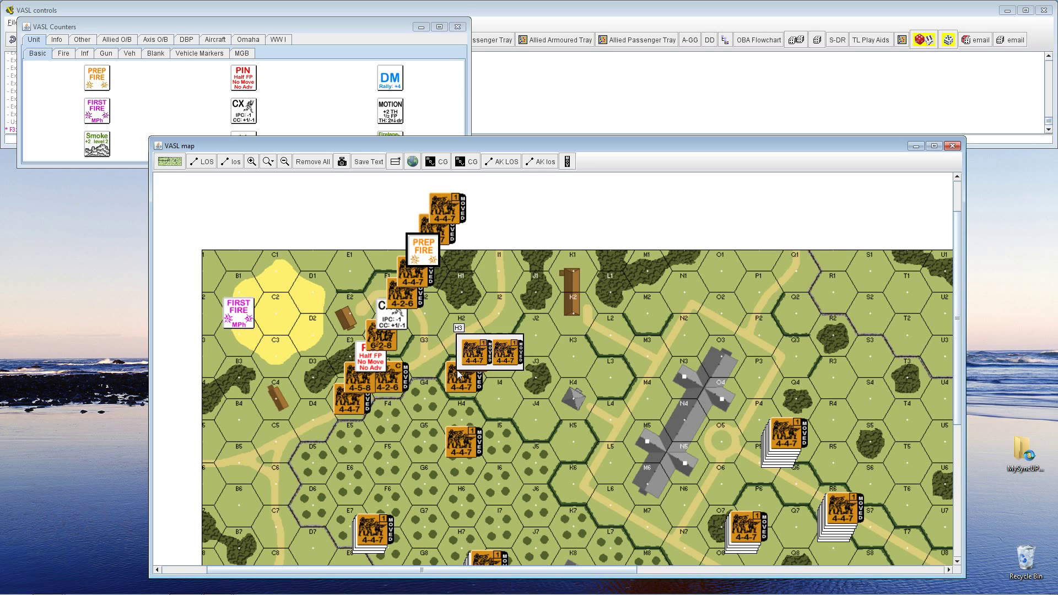
double_click(451, 212)
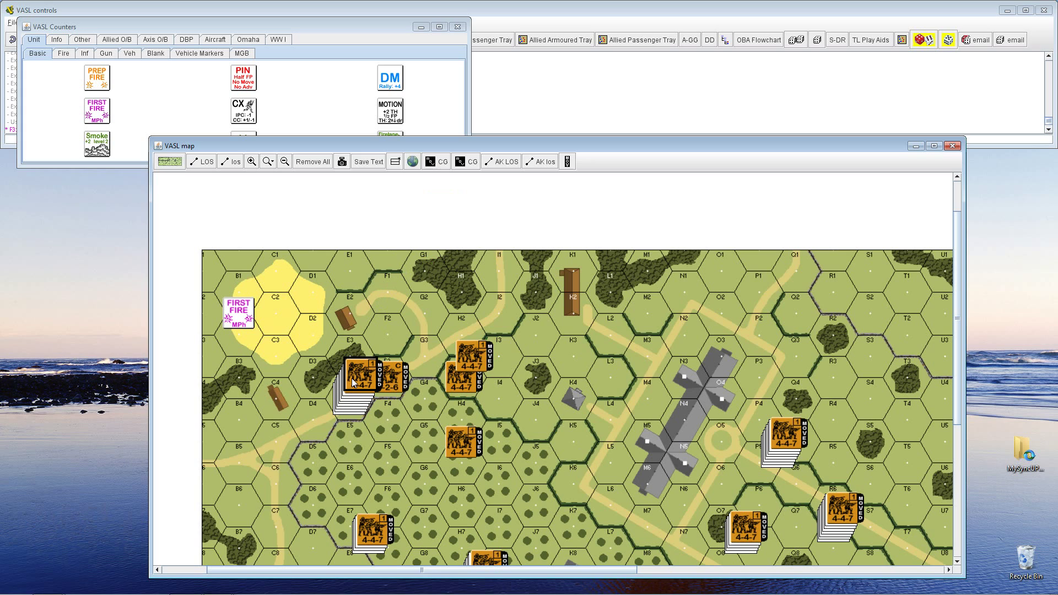
Step: Select the upper and lower 4-4-7 squads of the expanded H3 stack in turn
mouse_move(353, 382)
left_click(464, 365)
left_click(463, 380)
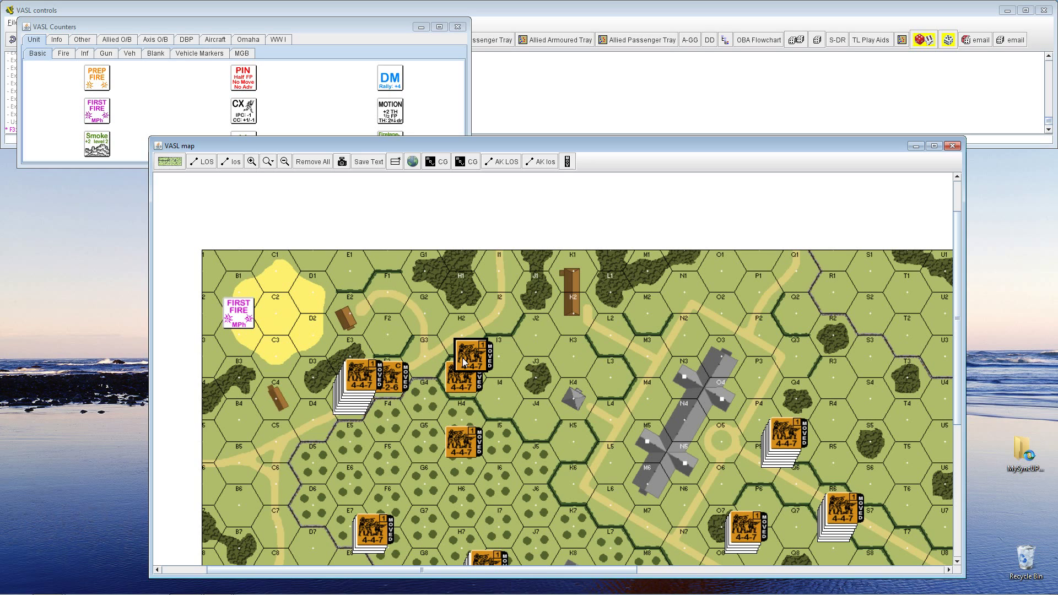
left_click(464, 365)
left_click(466, 384)
Step: Select the four 4-4-7 squads in the expanded E4 stack, move them together to hex D4, and collapse the remaining E4 stack
left_click(356, 388)
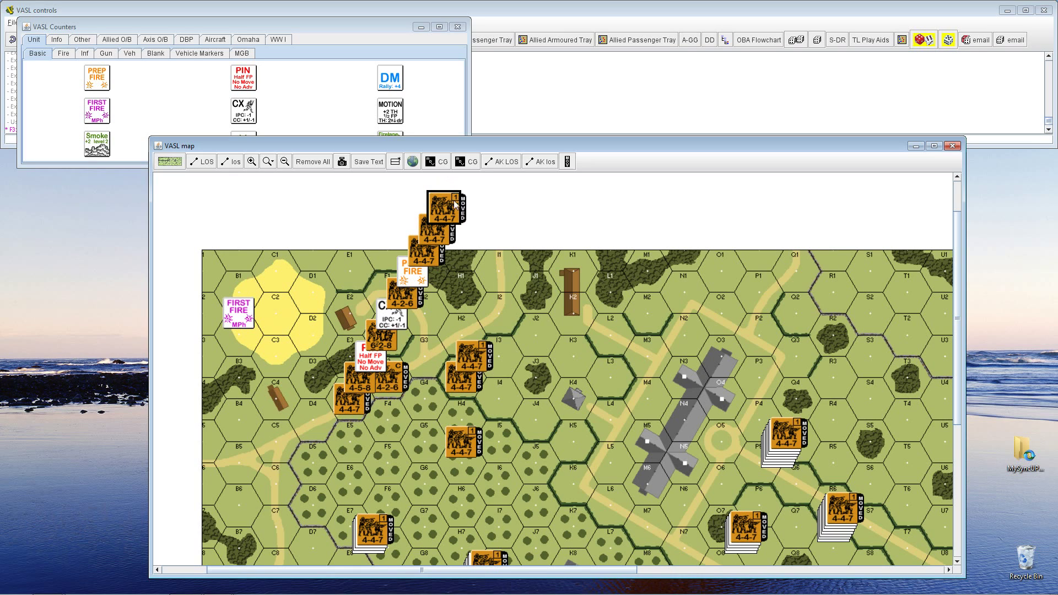
left_click(352, 408)
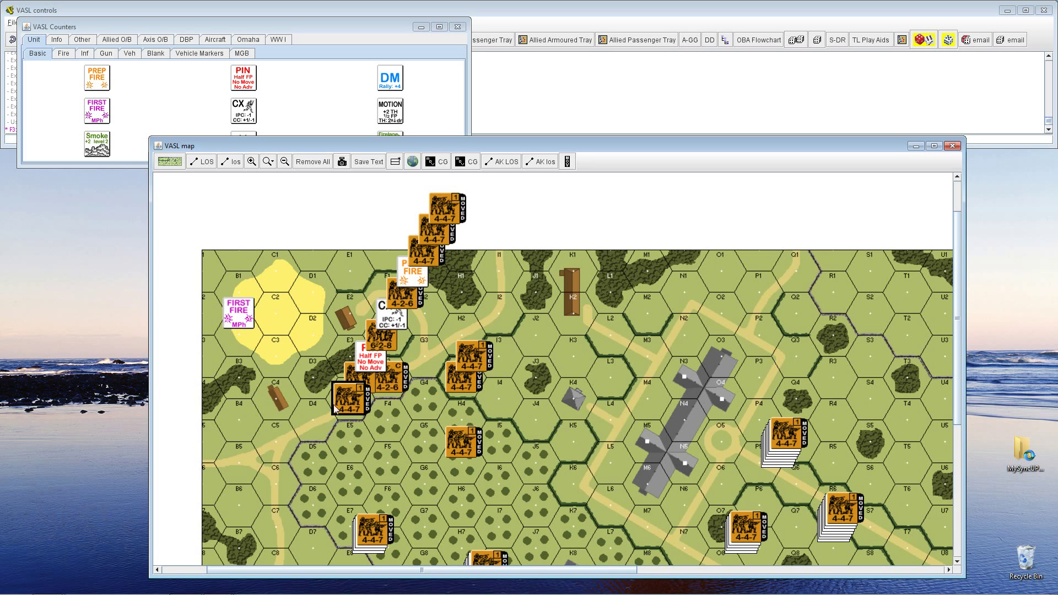
mouse_move(391, 296)
left_click(428, 237)
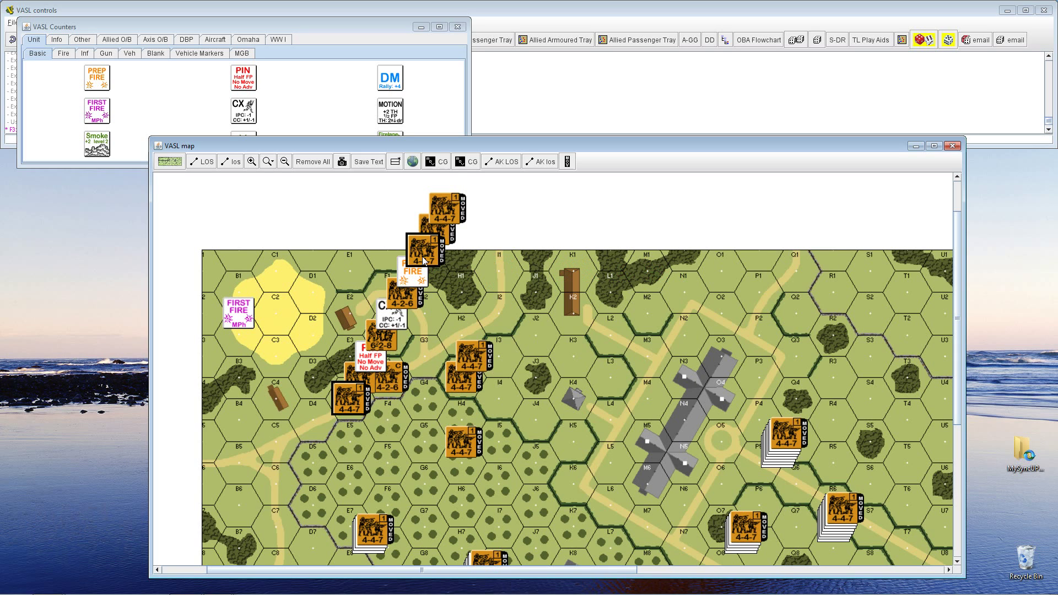
left_click(434, 224, "ctrl")
left_click(449, 208)
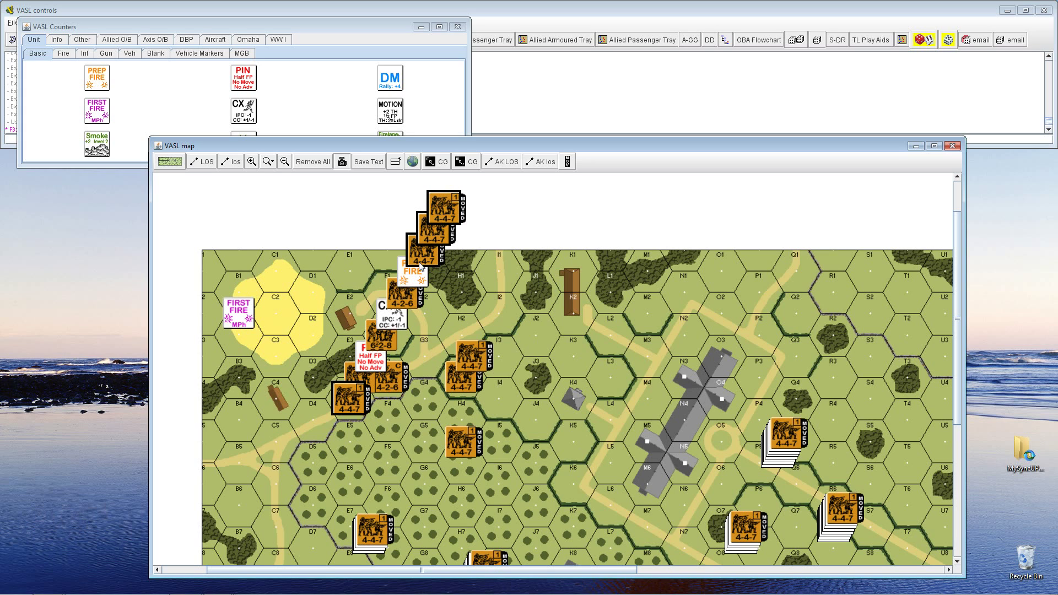
mouse_move(355, 408)
left_click_drag(351, 404, 314, 422)
mouse_move(318, 411)
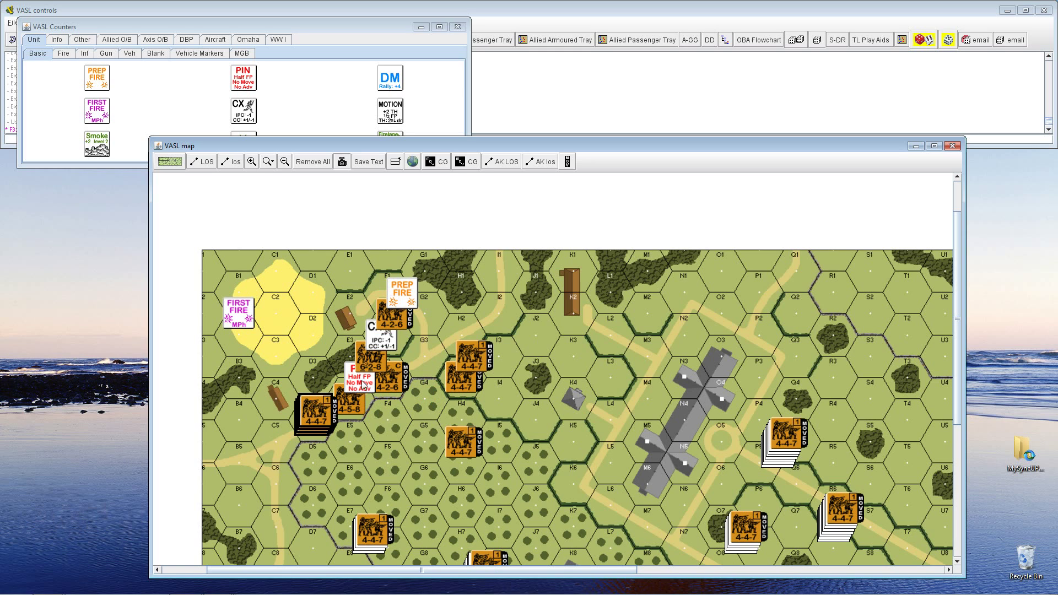
left_click(352, 403)
double_click(353, 402)
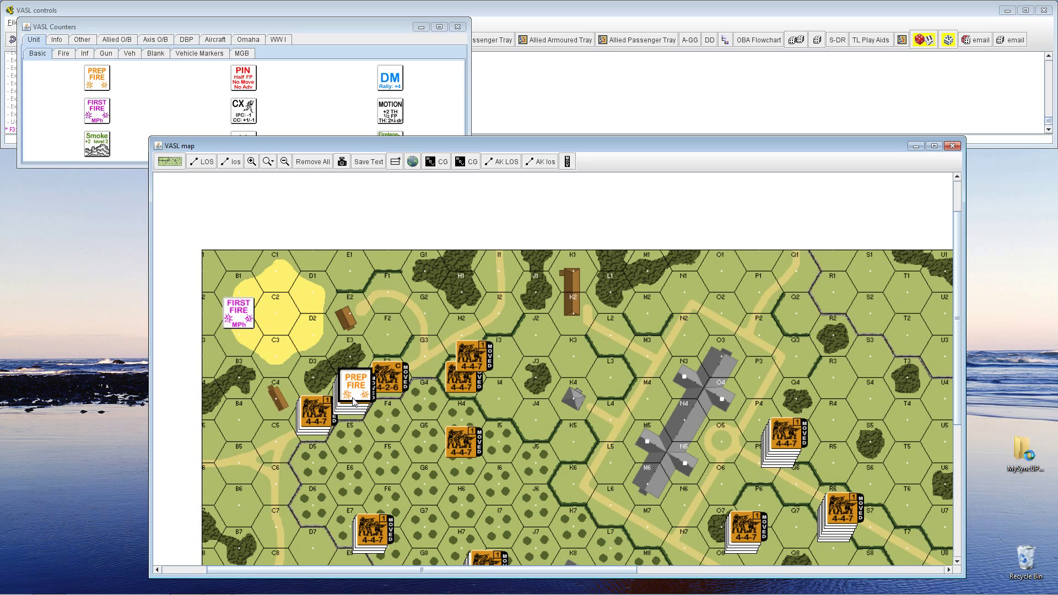
mouse_move(354, 402)
Step: Place a Russian T-34 M40 medium tank on top of the 4-4-7 squads in hex D4
left_click(154, 42)
left_click(124, 41)
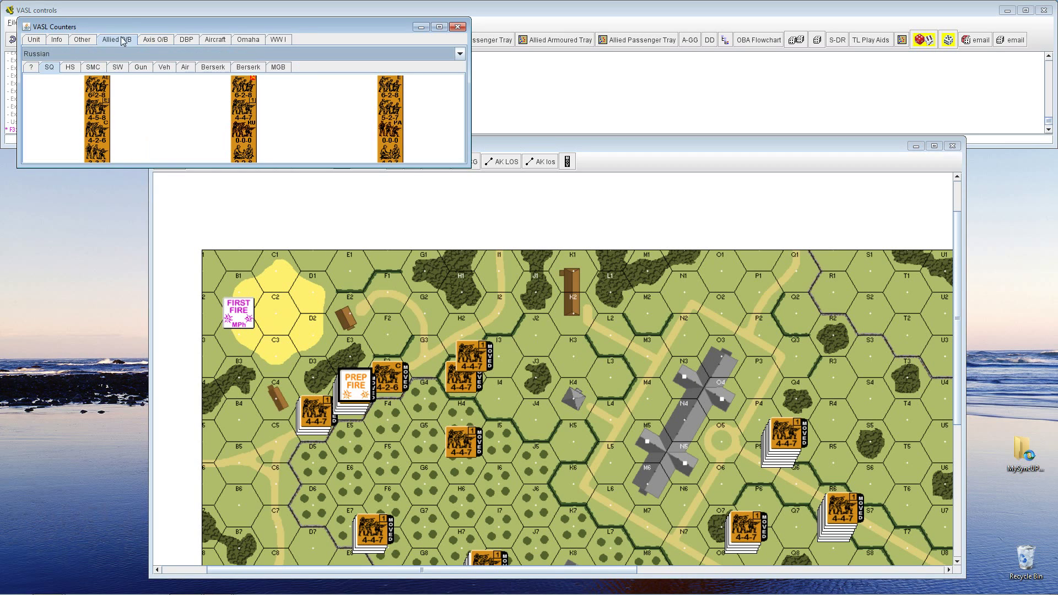
left_click(163, 70)
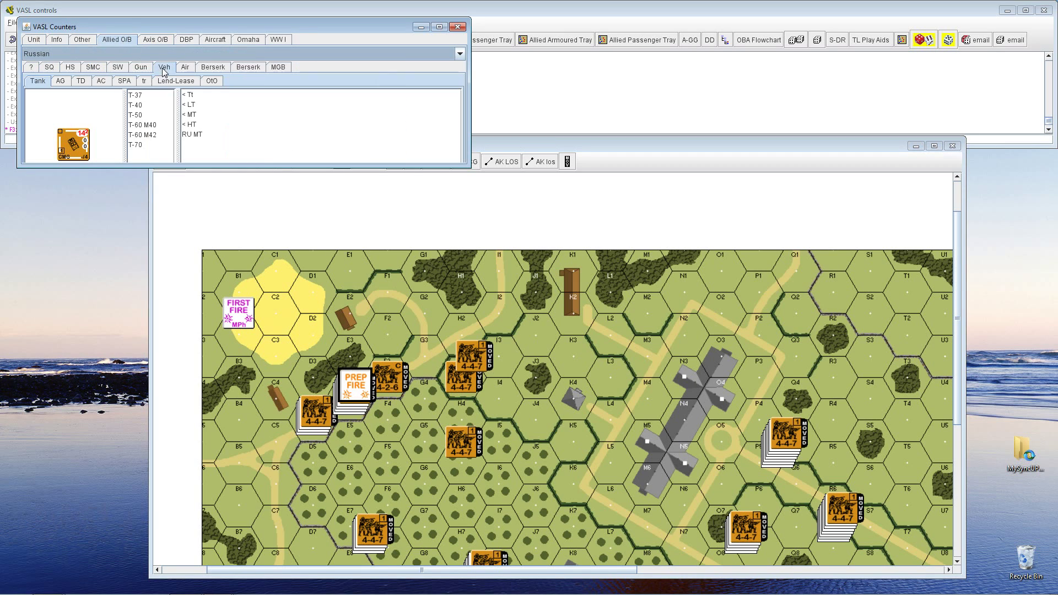
left_click(190, 114)
left_click(141, 115)
left_click_drag(87, 142, 314, 409)
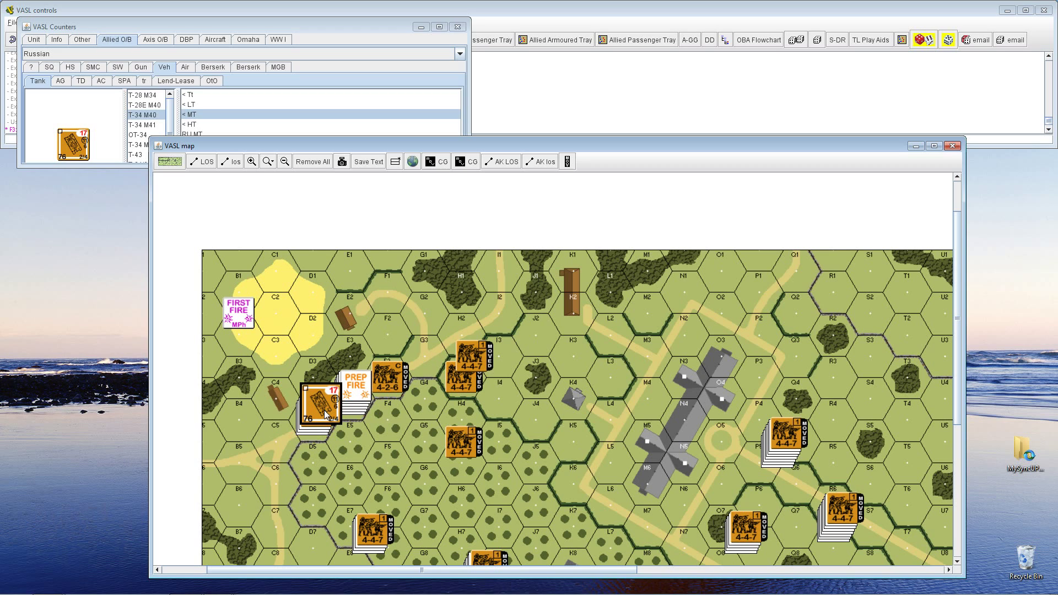
mouse_move(326, 416)
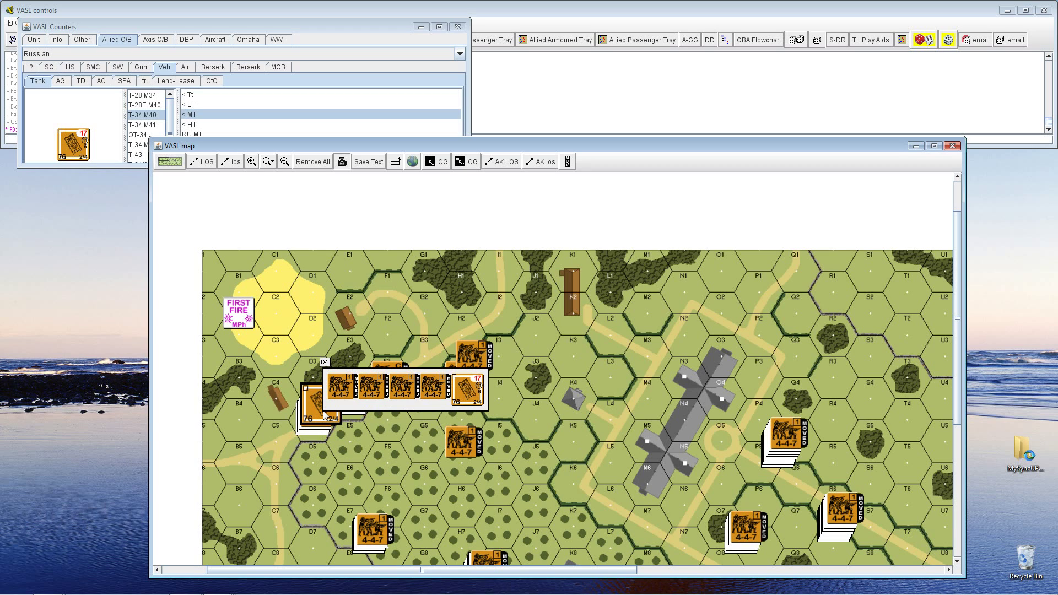
Step: Expand and collapse the D4 stack repeatedly, selecting 4-4-7 squads beneath the tank singly and in groups
double_click(319, 410)
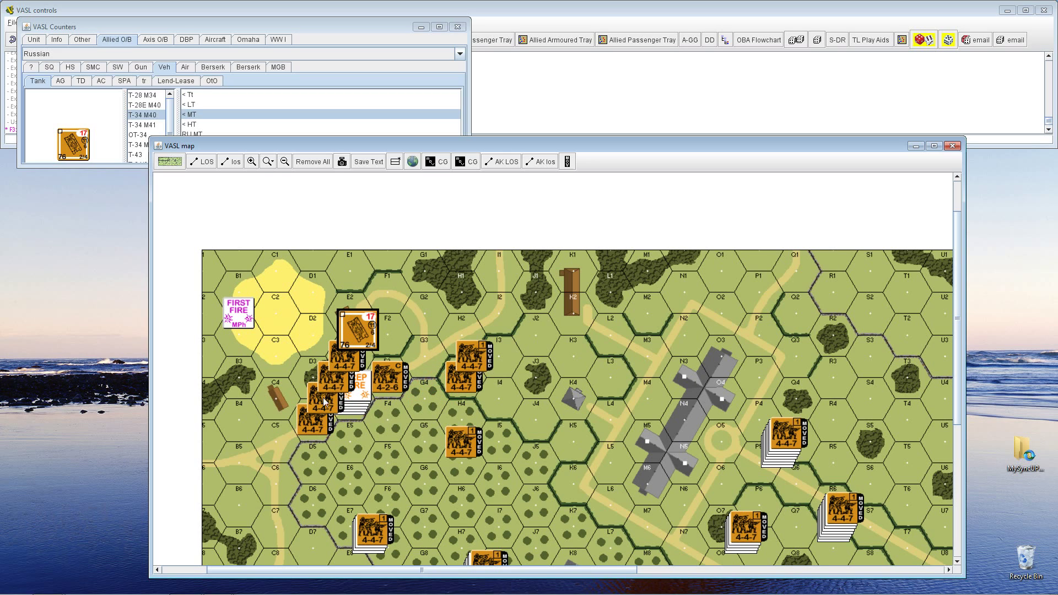
left_click_drag(357, 331, 317, 406)
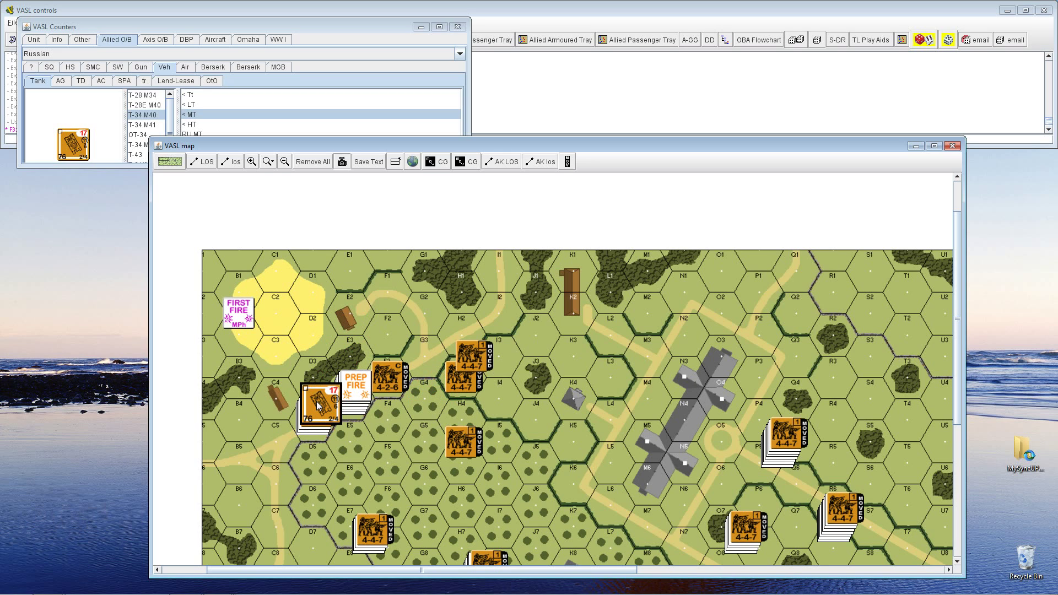
double_click(319, 405)
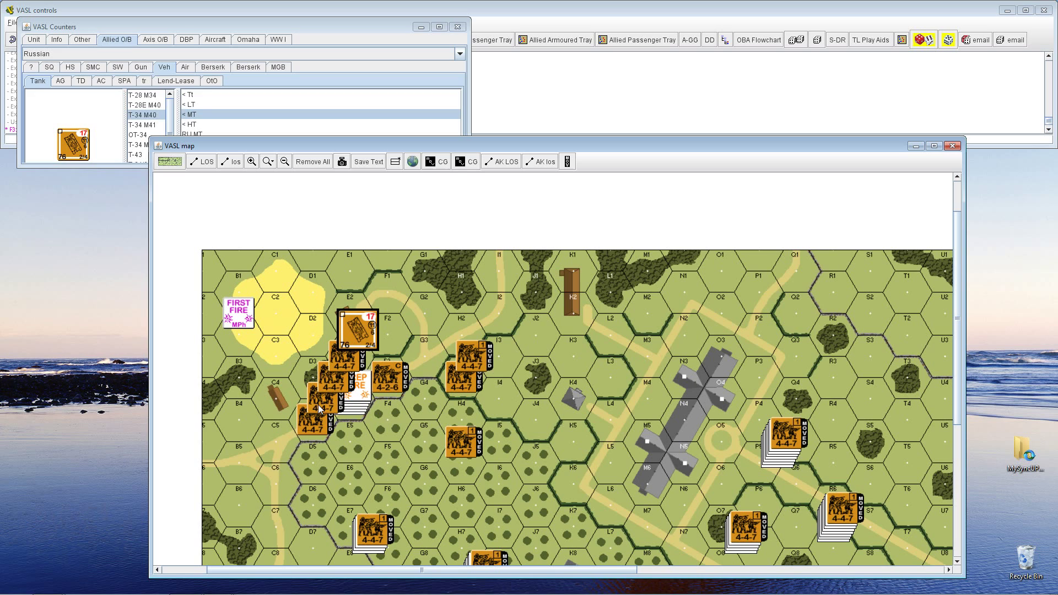
left_click(329, 384)
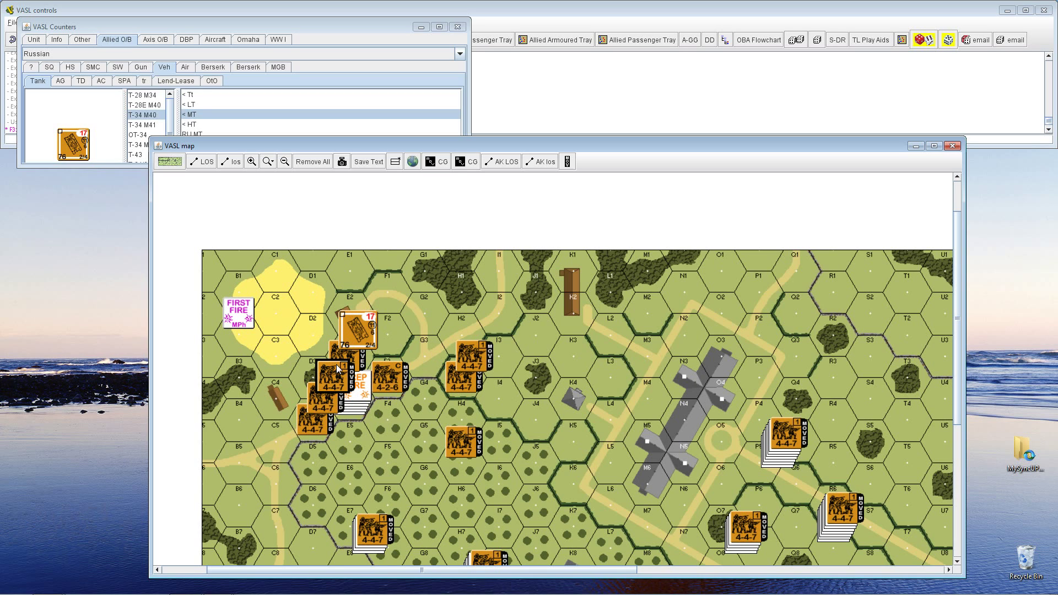
left_click(312, 423)
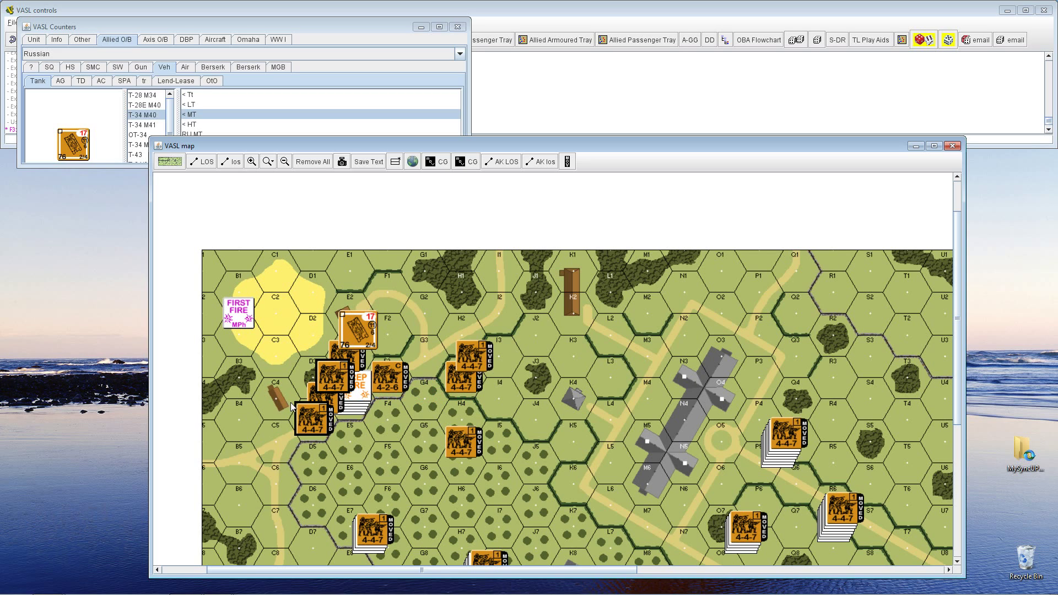
left_click_drag(295, 431, 316, 417)
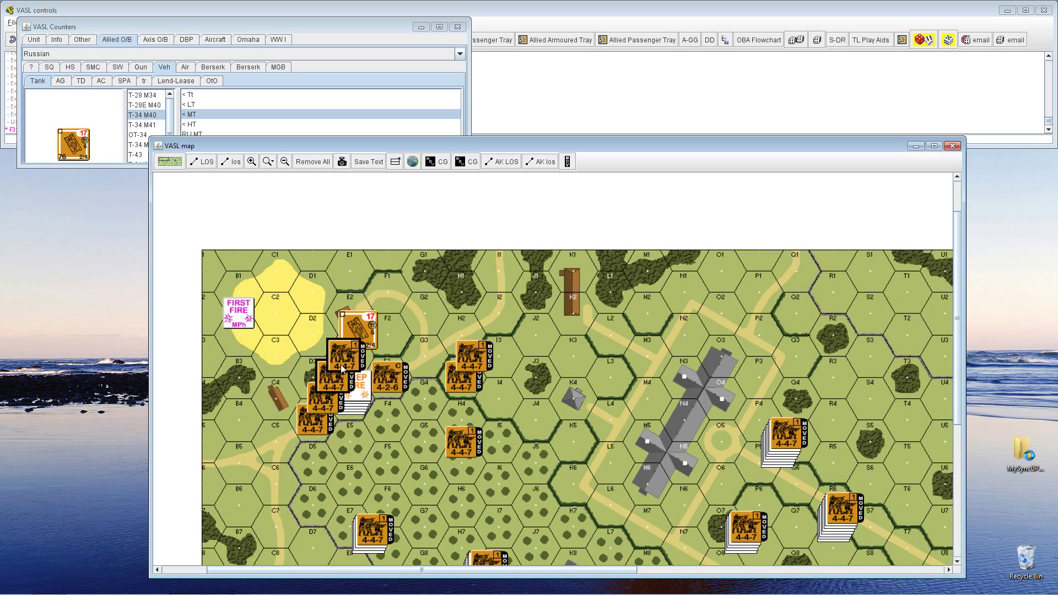
left_click_drag(348, 356, 342, 416)
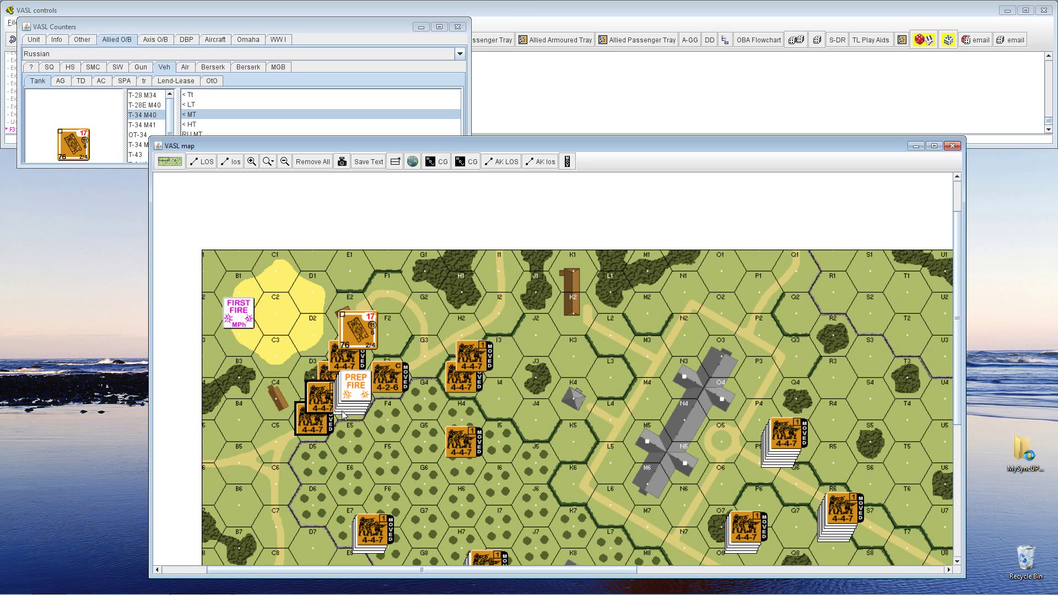
left_click_drag(347, 337, 326, 408)
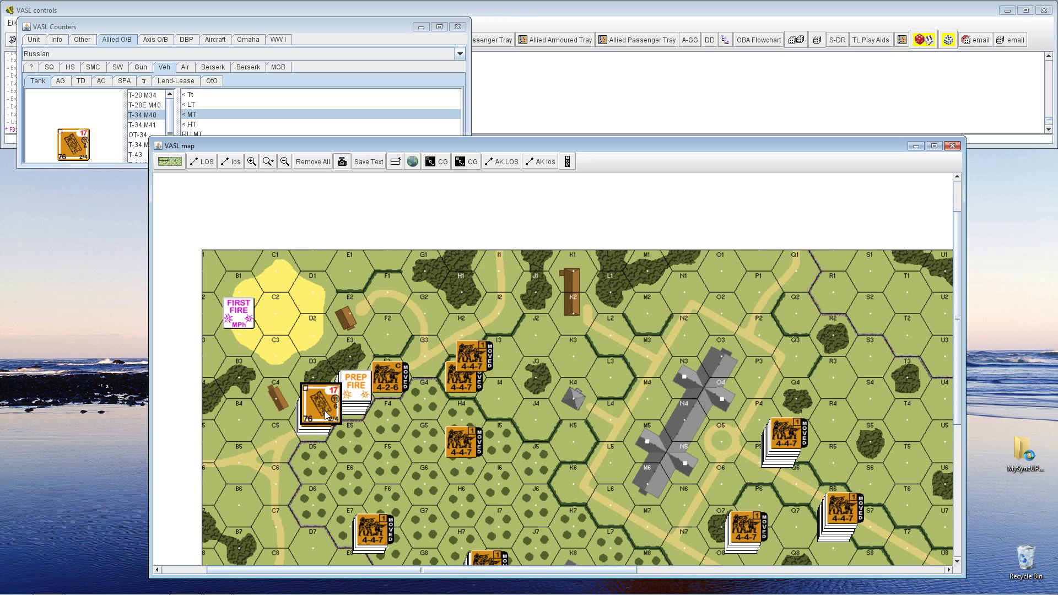
Step: Collapse the H3 stack of 4-4-7 squads and clear the MOVED flags from all counters on the map
mouse_move(322, 412)
left_click_drag(473, 368, 464, 392)
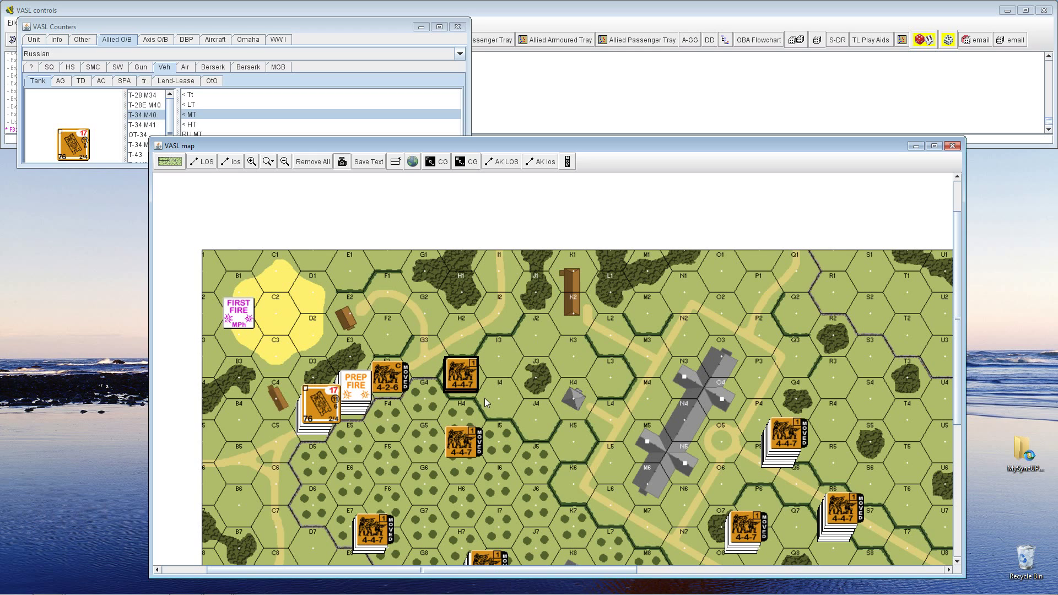
left_click(568, 162)
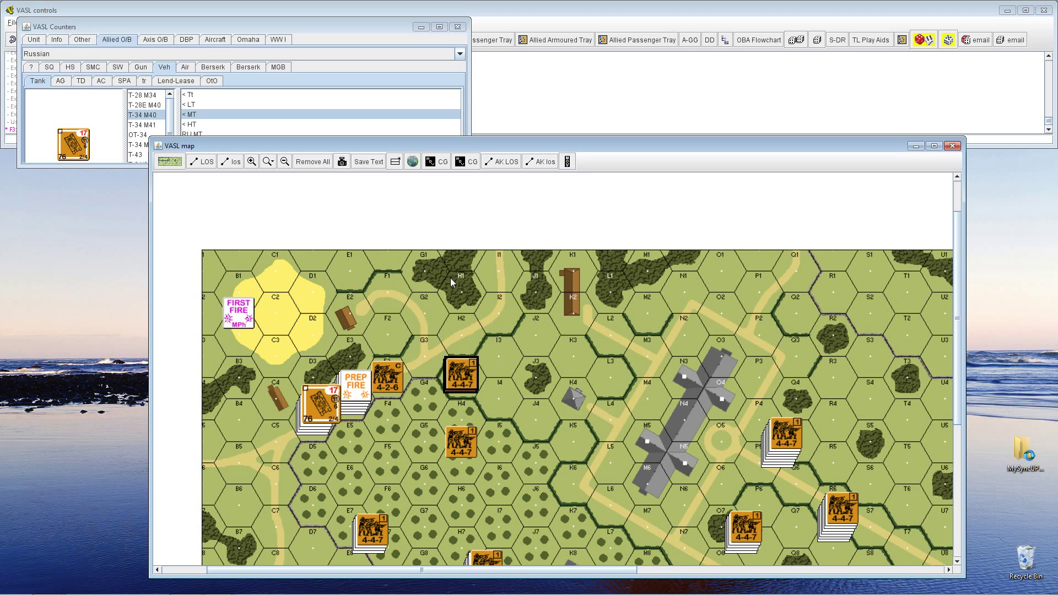
Step: Enlarge the map window and shift the lone 4-4-7 squad near H5 slightly toward H6, adding a PIN marker to it
left_click_drag(444, 149, 415, 72)
left_click_drag(440, 501, 449, 591)
left_click(430, 316)
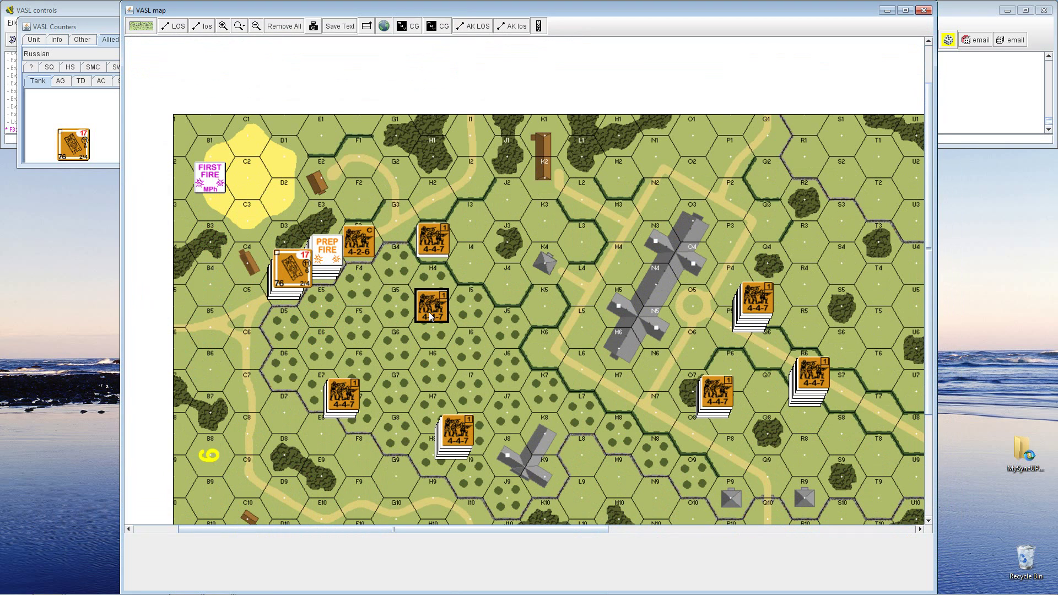
left_click_drag(397, 272, 475, 368)
mouse_move(443, 314)
left_mouse_down()
mouse_move(484, 372)
mouse_move(441, 336)
left_mouse_up()
key("ctrl+p")
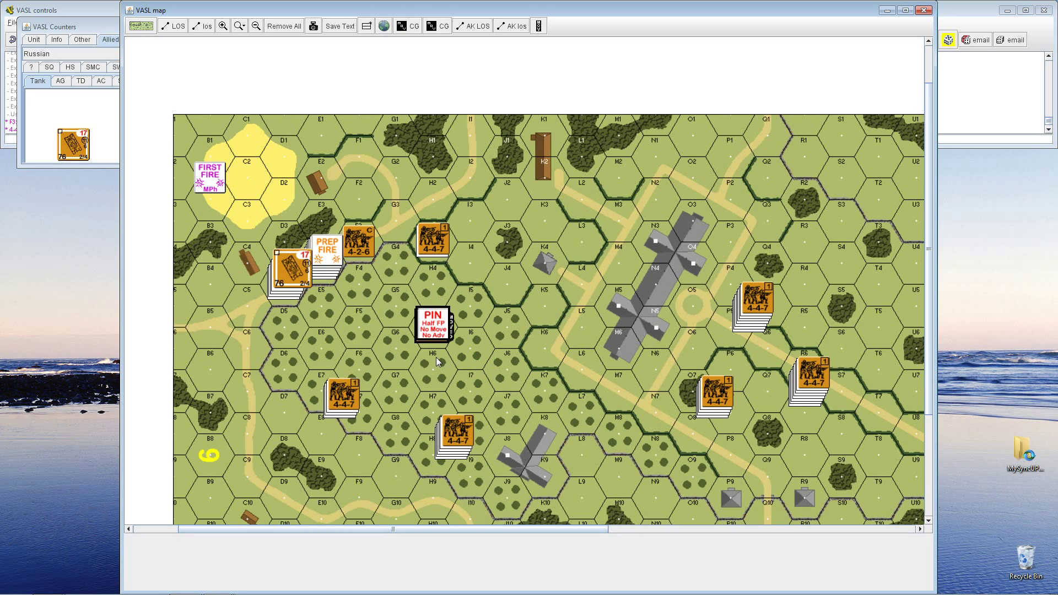
mouse_move(432, 333)
Step: Switch to the VASL Hotkeys page in Internet Explorer and consult its command lists and Stack Handling section
mouse_move(66, 588)
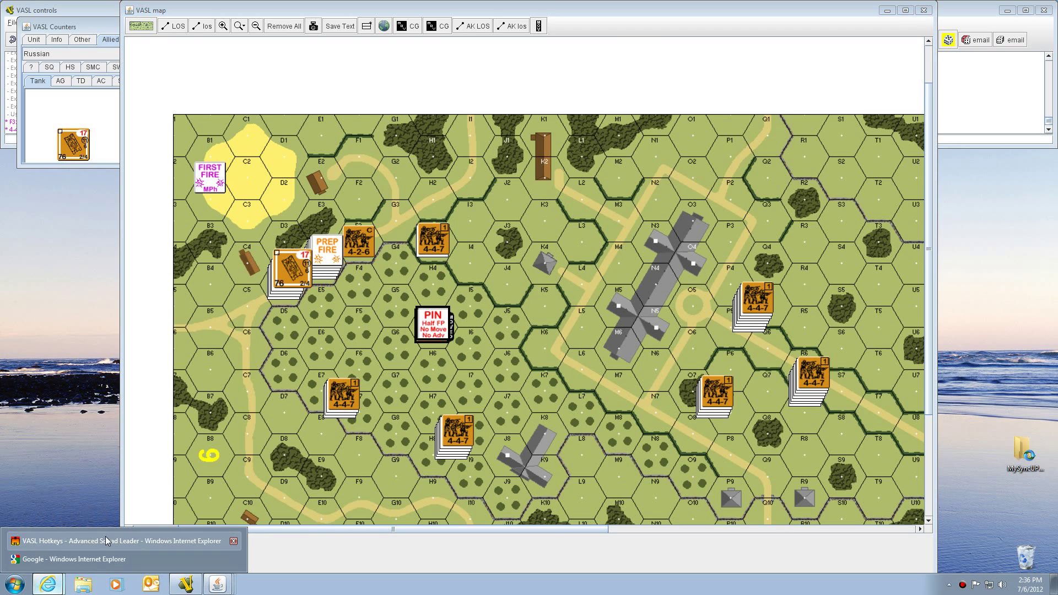
left_click(112, 539)
scroll(228, 336, "up", 1)
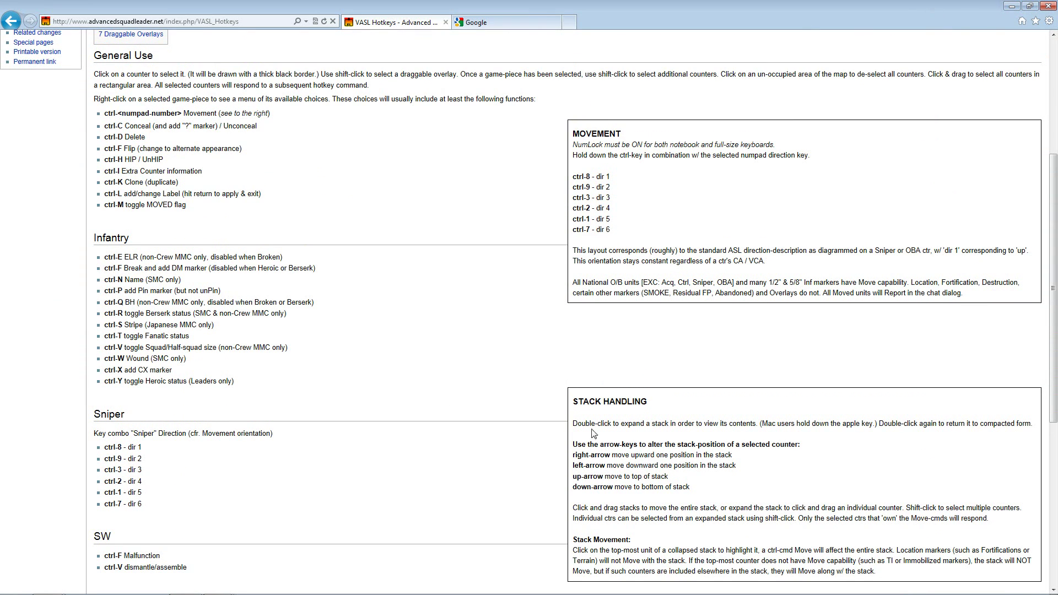
Step: Open the "asl shortcut keys" document in Microsoft Word, view it, close it and return to the VASL map
mouse_move(20, 594)
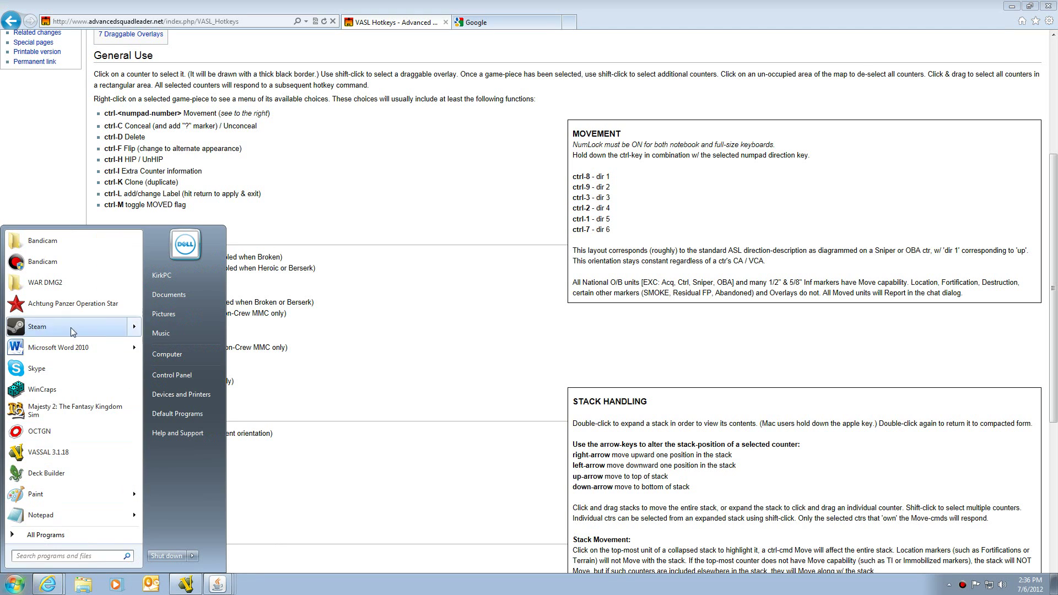
left_click(58, 348)
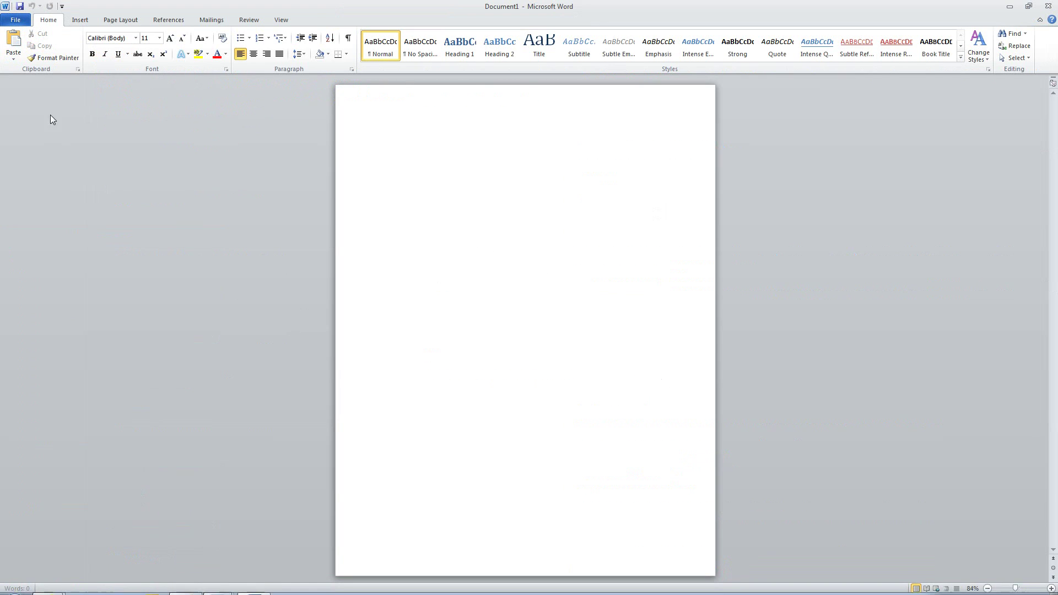
left_click(16, 20)
left_click(135, 65)
left_click_drag(1050, 124, 1023, 80)
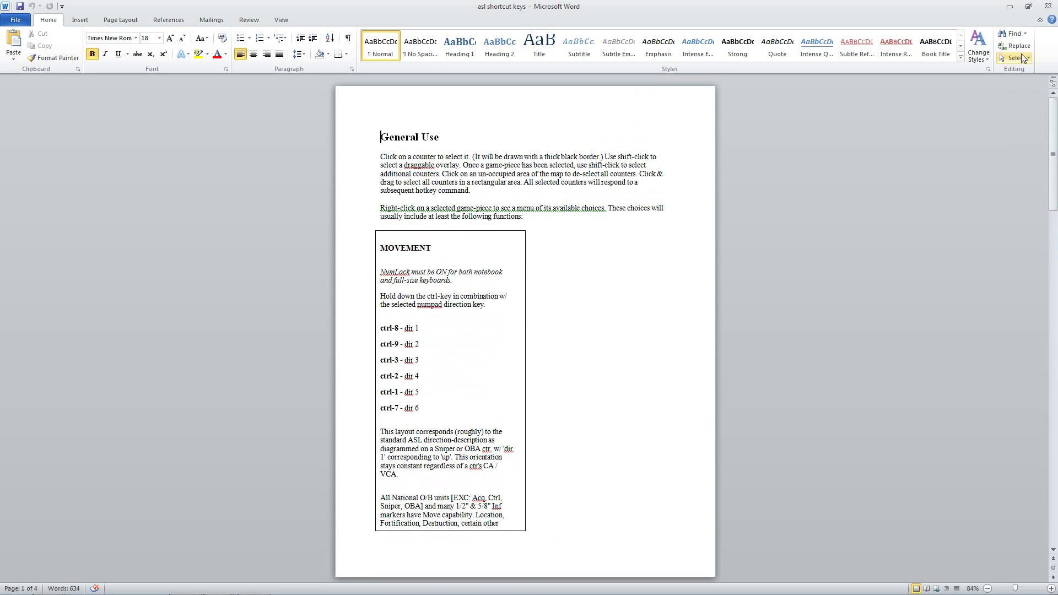
left_click(1049, 6)
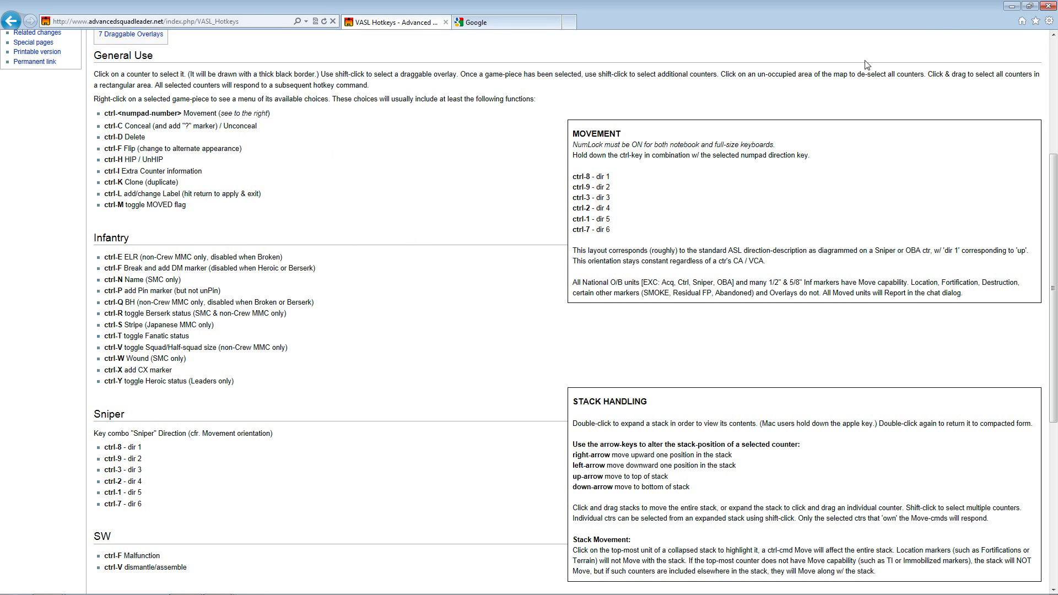
left_click(1012, 6)
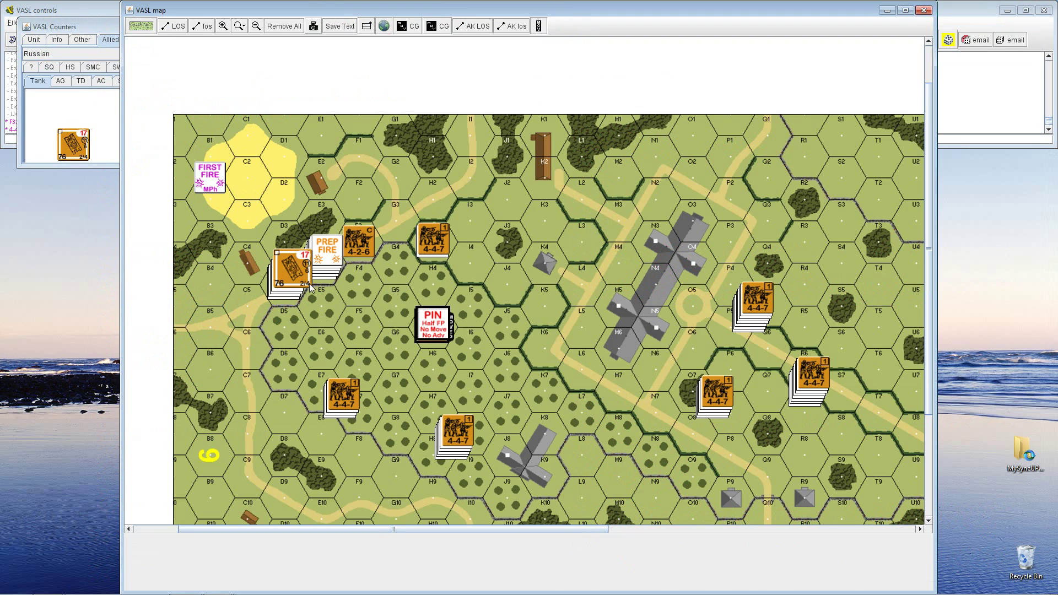
Step: Examine the available commands of the 4-2-6 counter at F3 and the 4-4-7 stack at H3
right_click(361, 246)
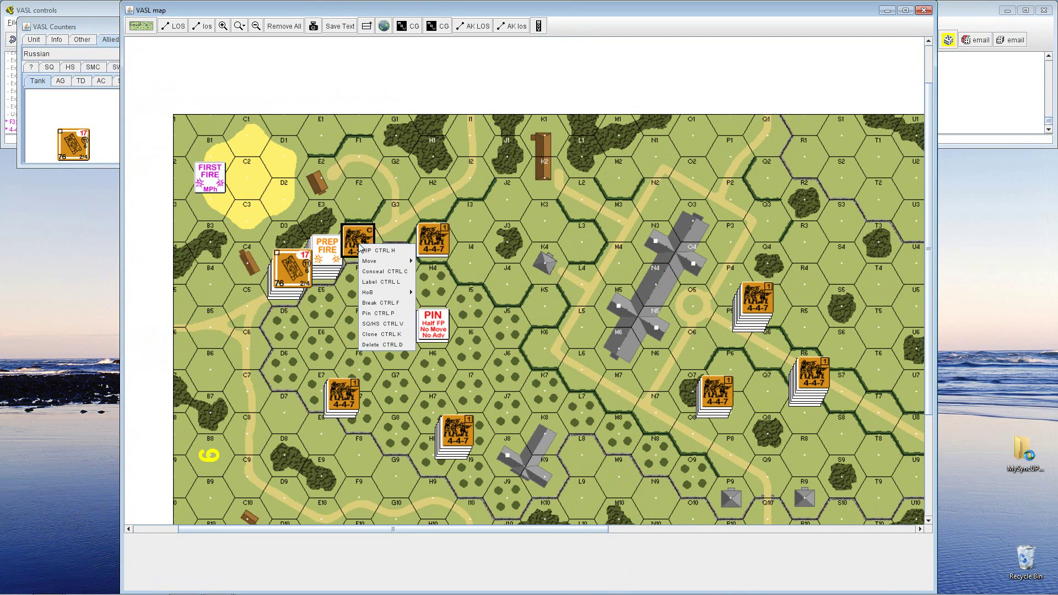
left_click(384, 313)
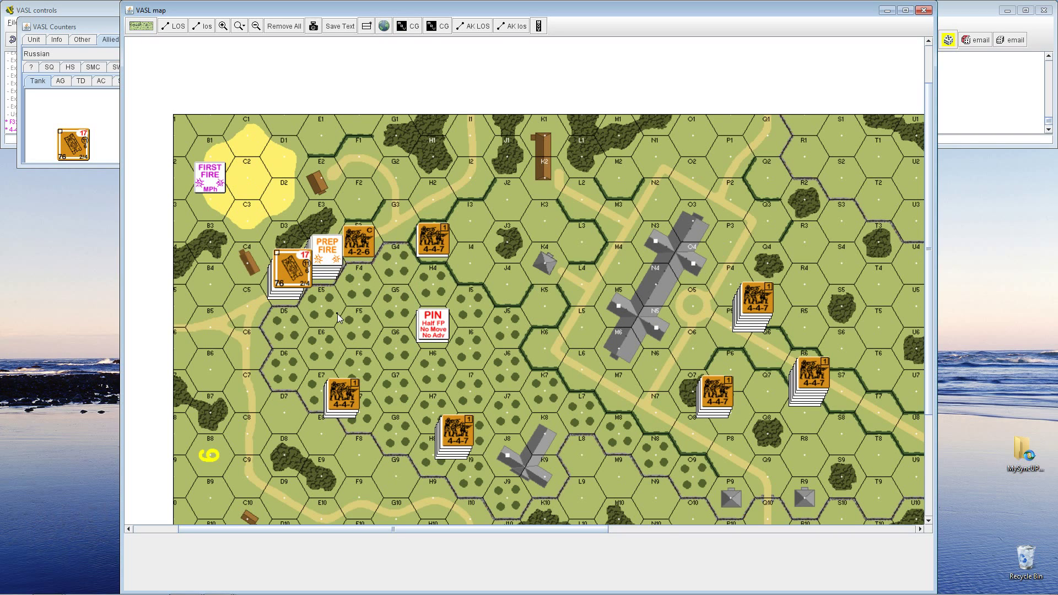
right_click(437, 240)
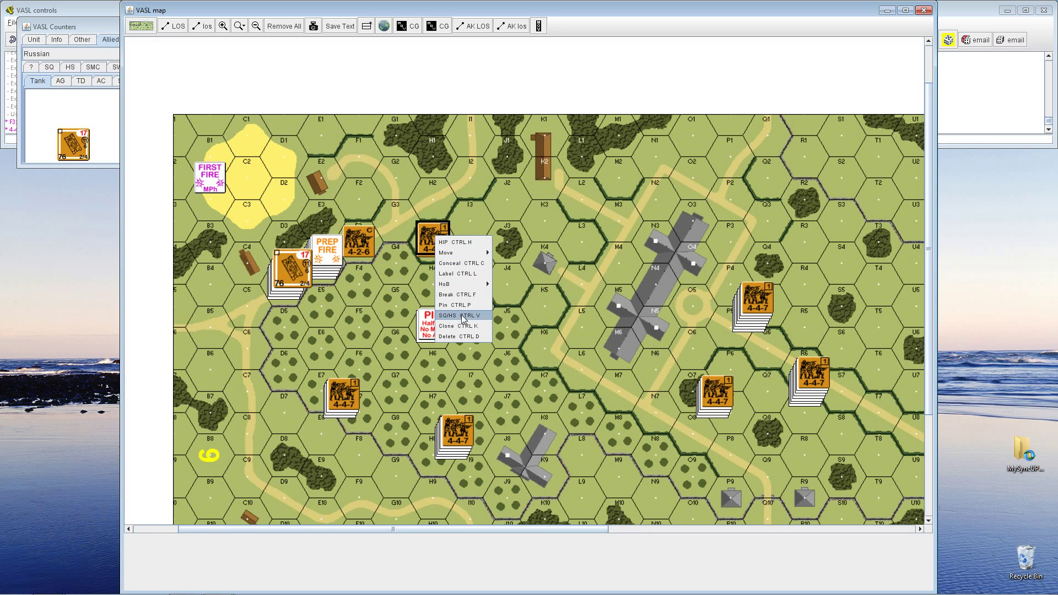
left_click(427, 272)
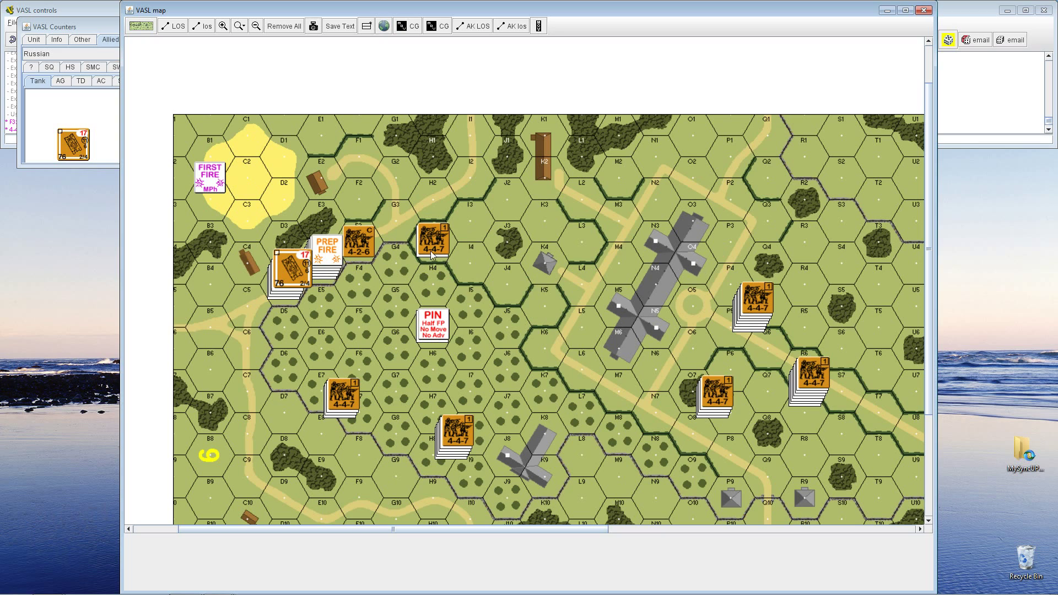
Step: Break the bottom 4-4-7 squad in the H3 stack and place its DM marker beneath the top squad
left_click(434, 249)
double_click(435, 247)
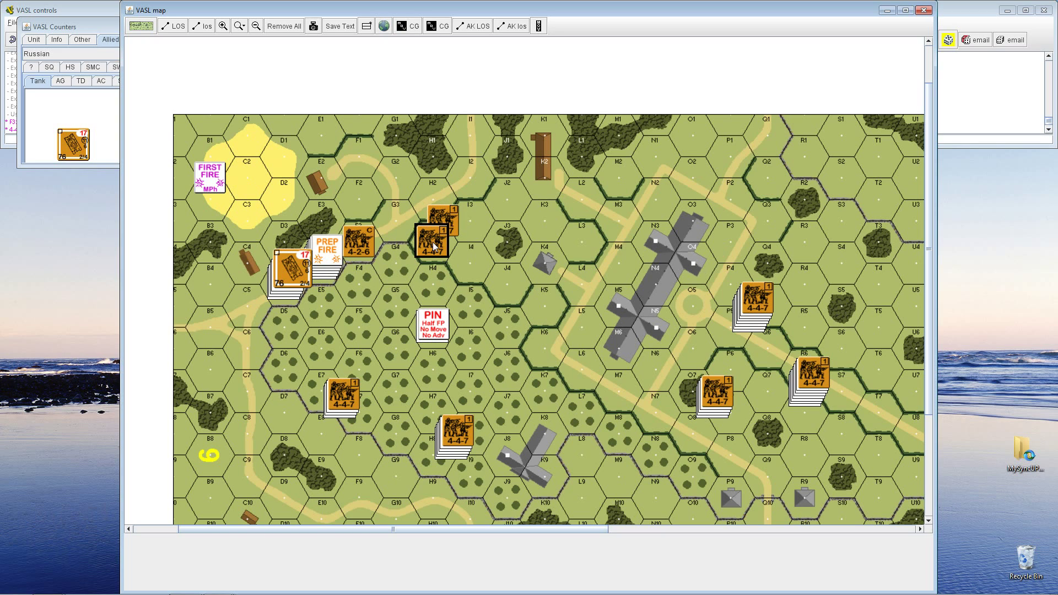
key("ctrl+f")
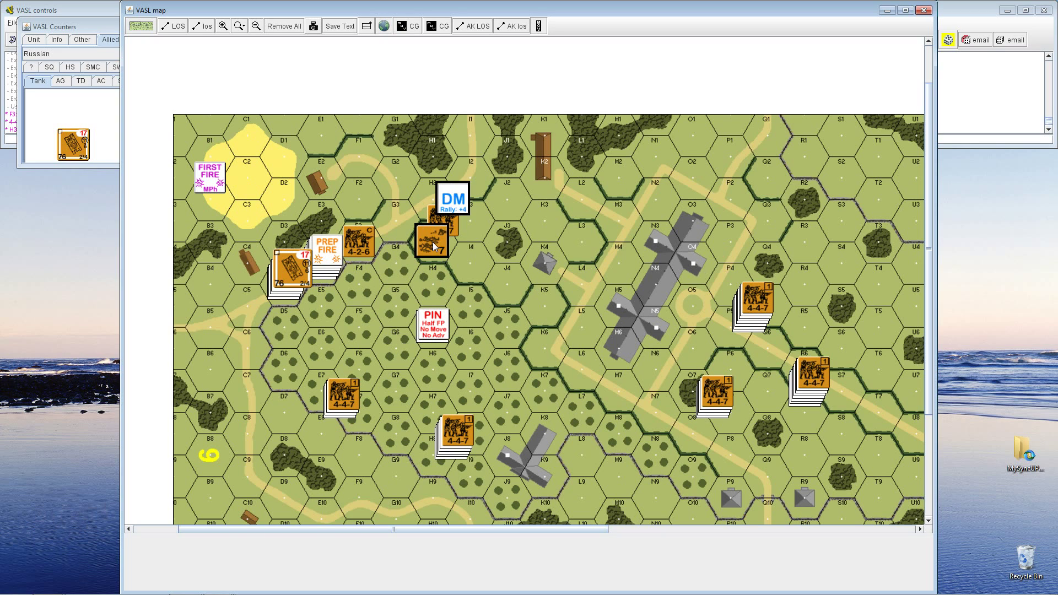
left_click(448, 214)
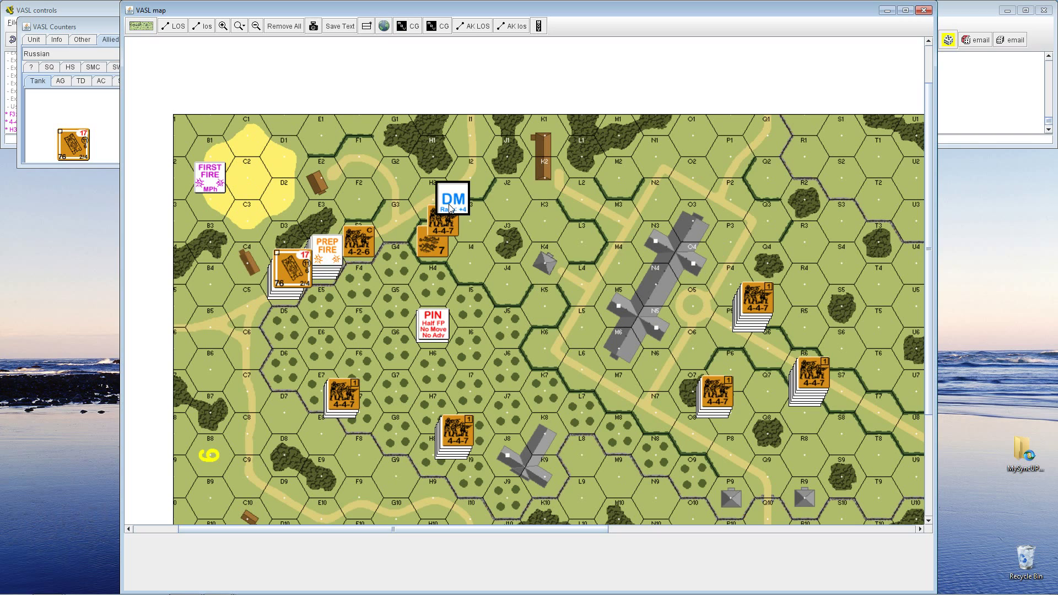
mouse_move(450, 208)
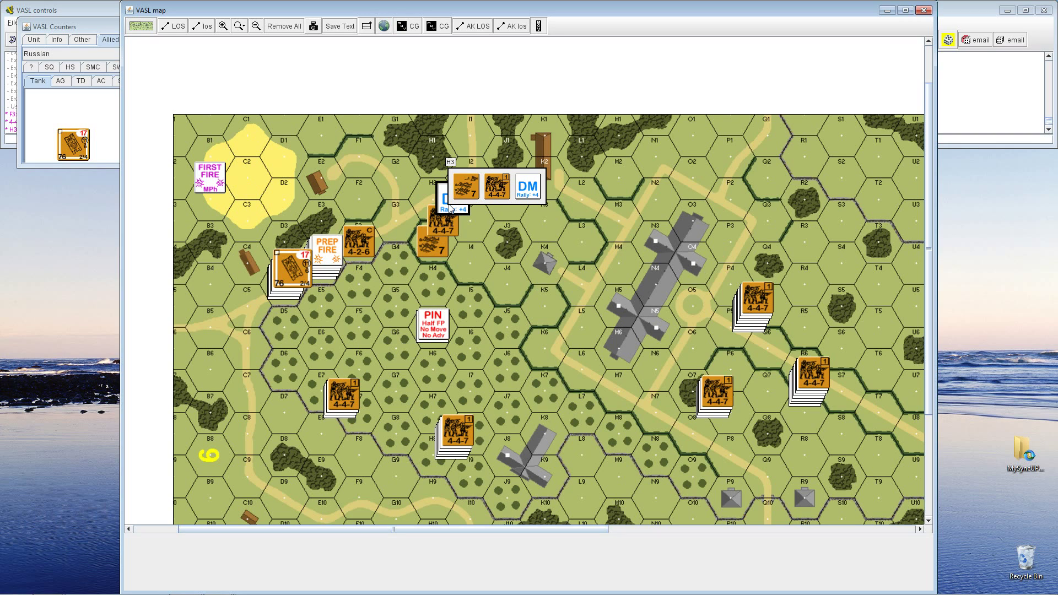
left_click_drag(451, 208, 441, 235)
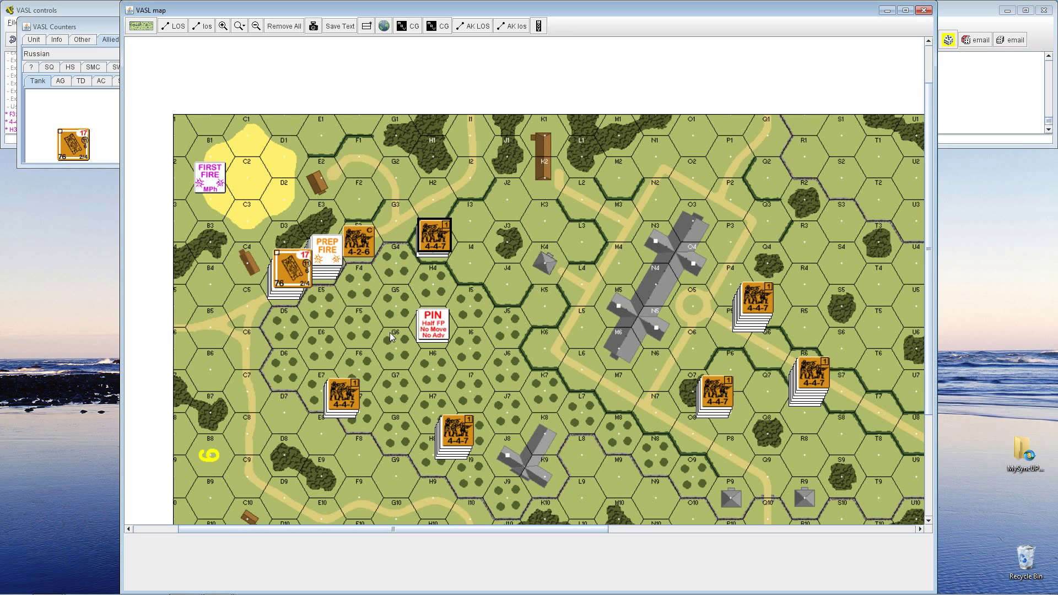
Step: Move the stack of 4-4-7 squads near E7 to hex F6 and expand it
left_click(354, 403)
left_click_drag(348, 399, 361, 372)
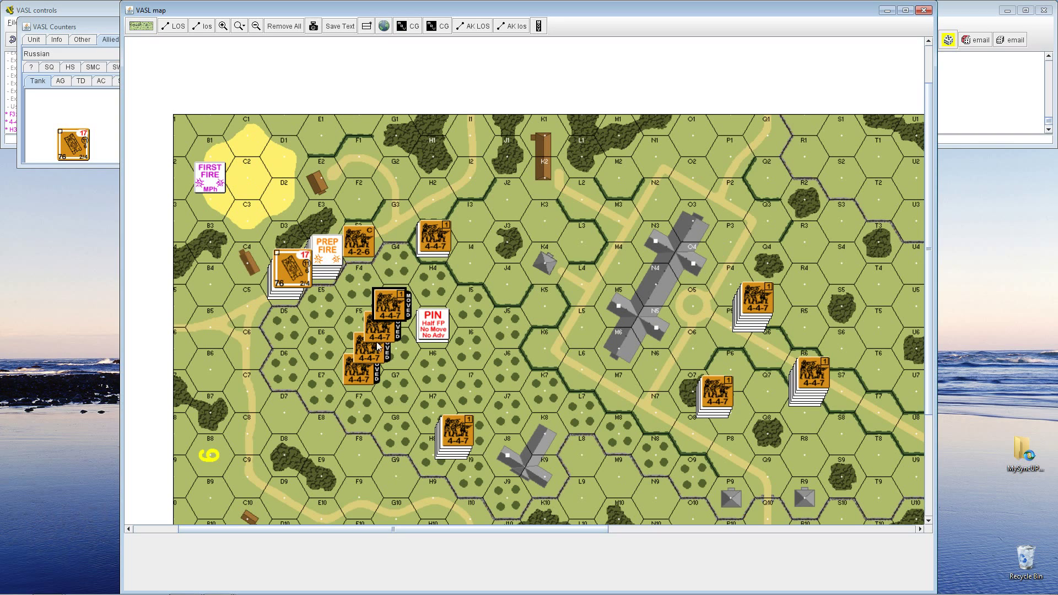
left_click(390, 316)
double_click(384, 318)
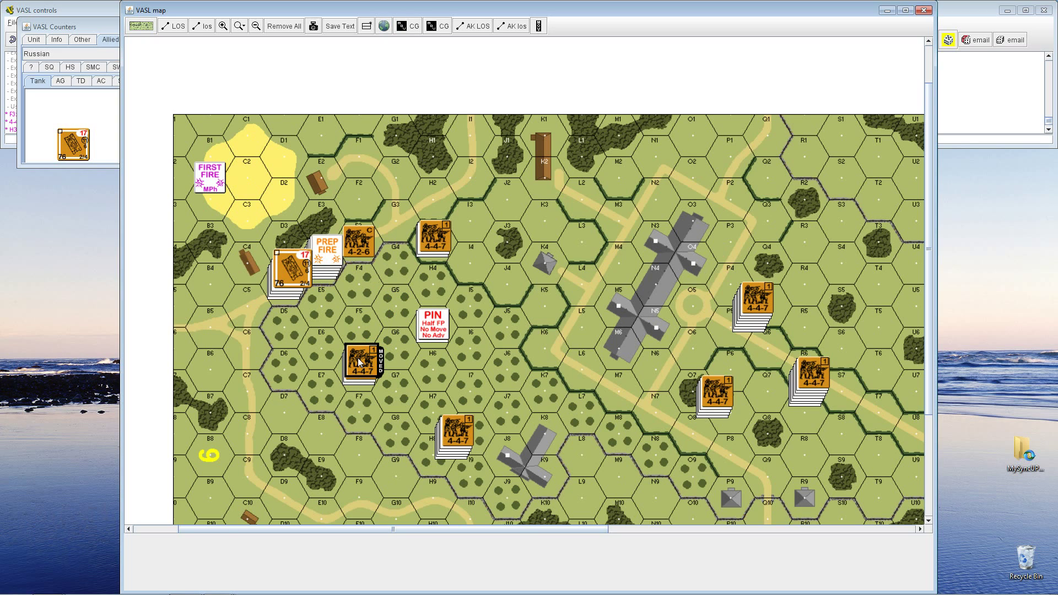
double_click(365, 360)
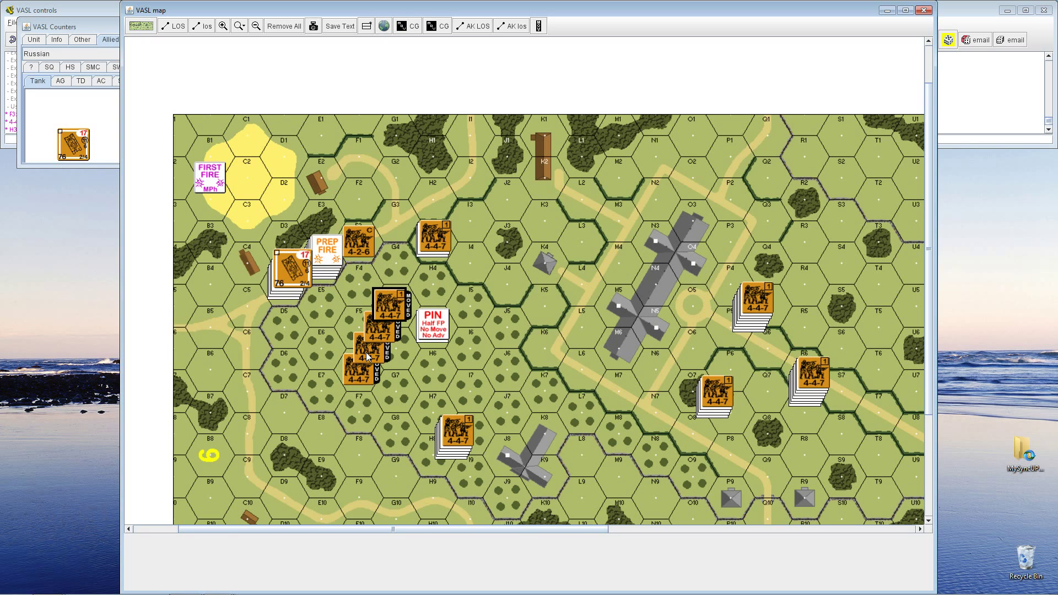
Step: Move two 4-4-7 squads from the expanded F6 stack to G7 and collapse the squads left in F6
left_click(367, 357)
left_click(390, 308, "ctrl")
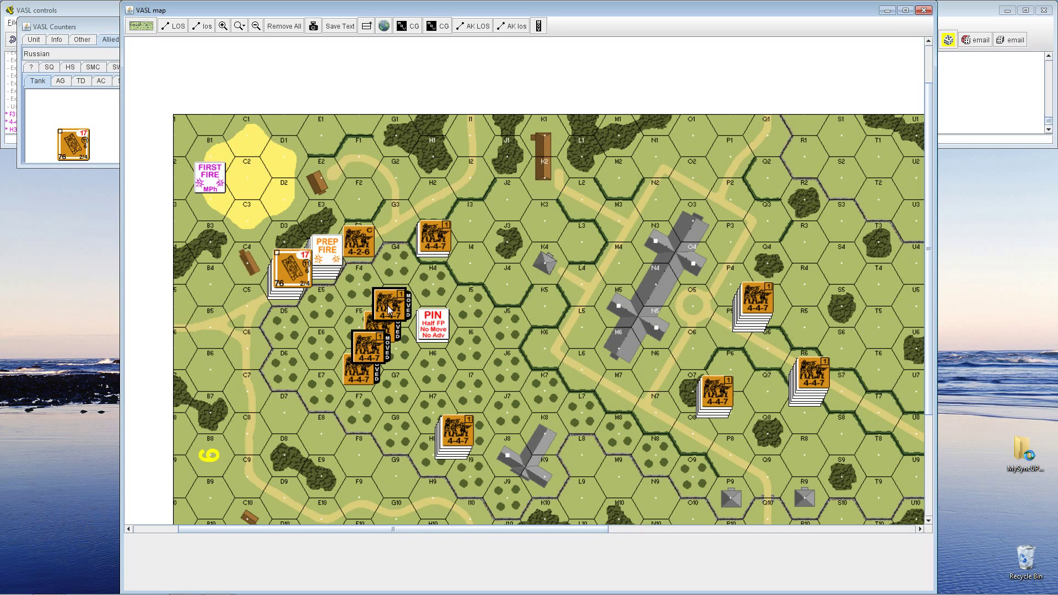
left_click_drag(372, 349, 401, 395)
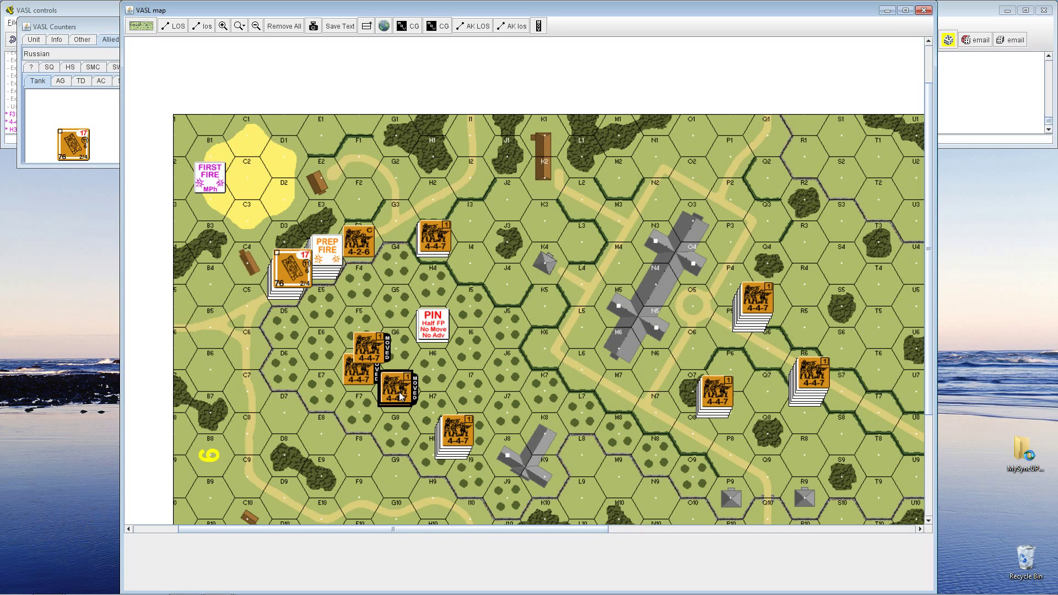
left_click(375, 352)
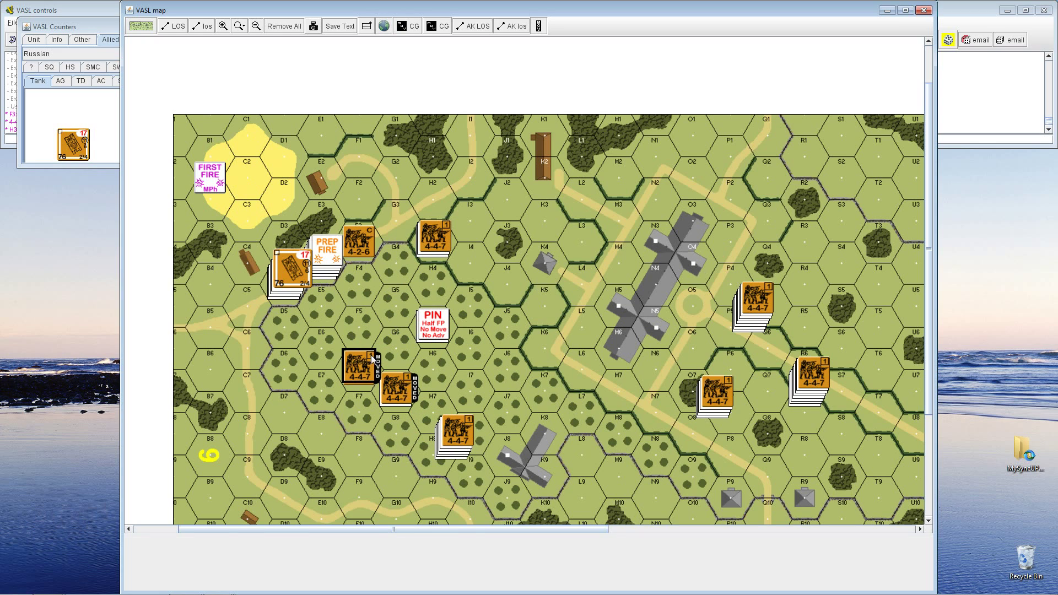
Step: Gather the 4-2-6 counter from F3 and the G7 squads into the F6 stack, raising the 4-2-6 to the top
left_click_drag(358, 243, 363, 374)
double_click(363, 355)
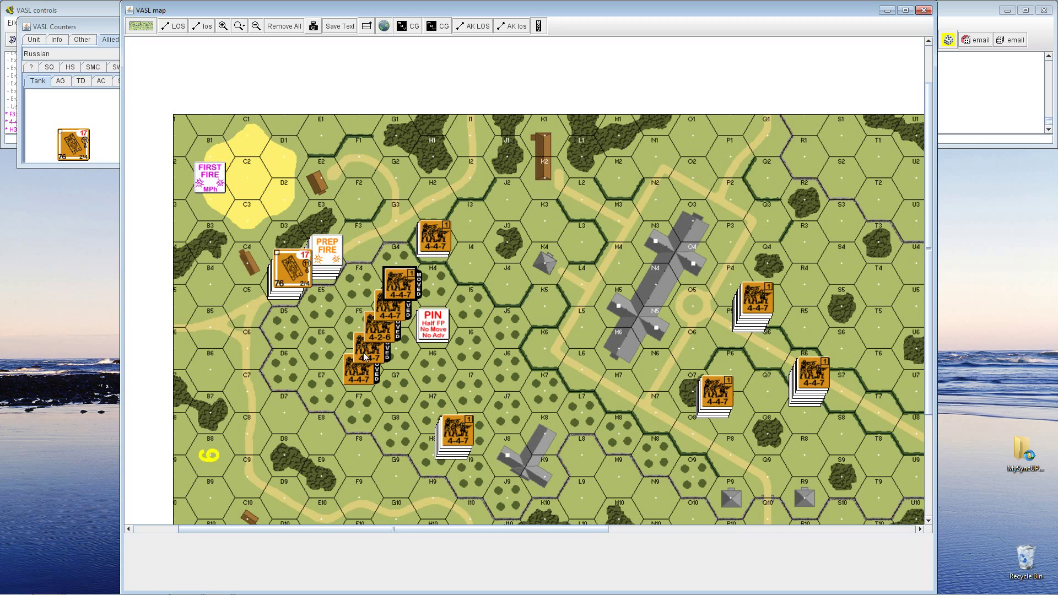
left_click(373, 337)
scroll(373, 337, "right", 3)
double_click(304, 380)
double_click(307, 366)
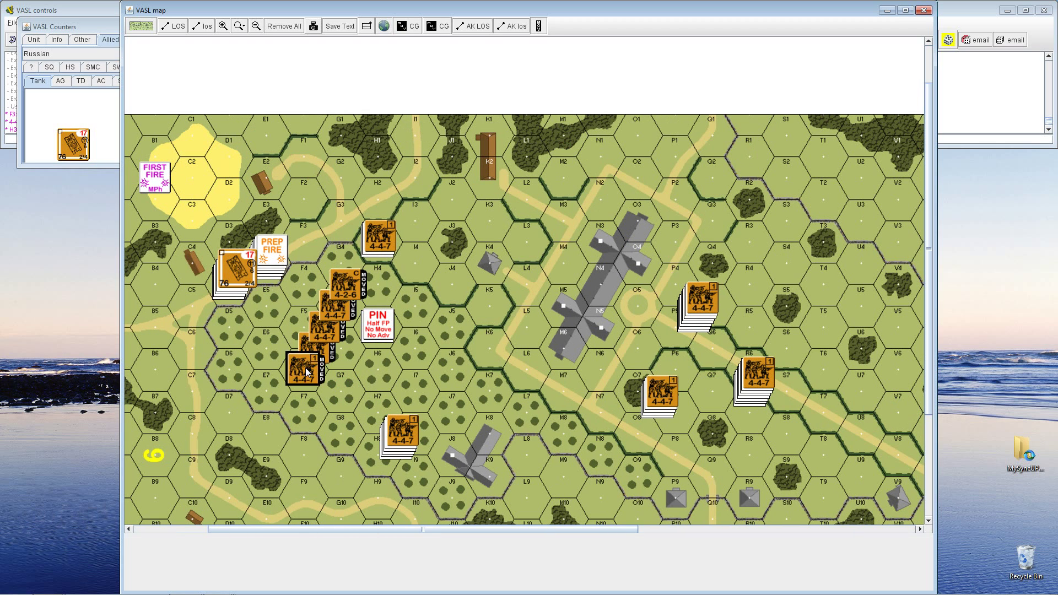
double_click(311, 380)
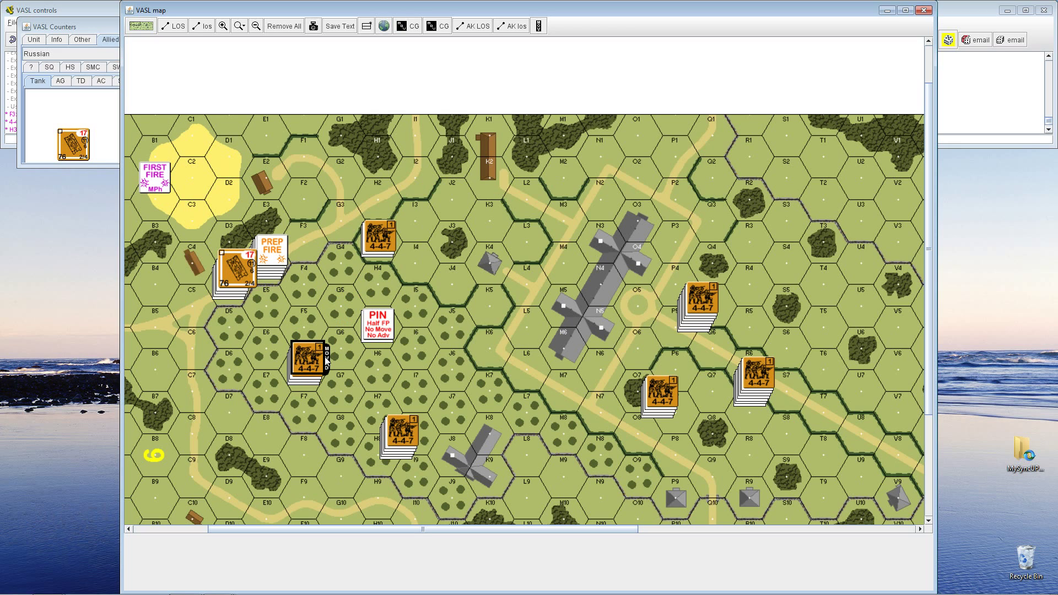
Step: Expand the F6 stack and move two of its 4-4-7 squads to hex F7
double_click(310, 366)
left_click(319, 340)
left_click_drag(320, 355, 305, 415)
double_click(323, 322)
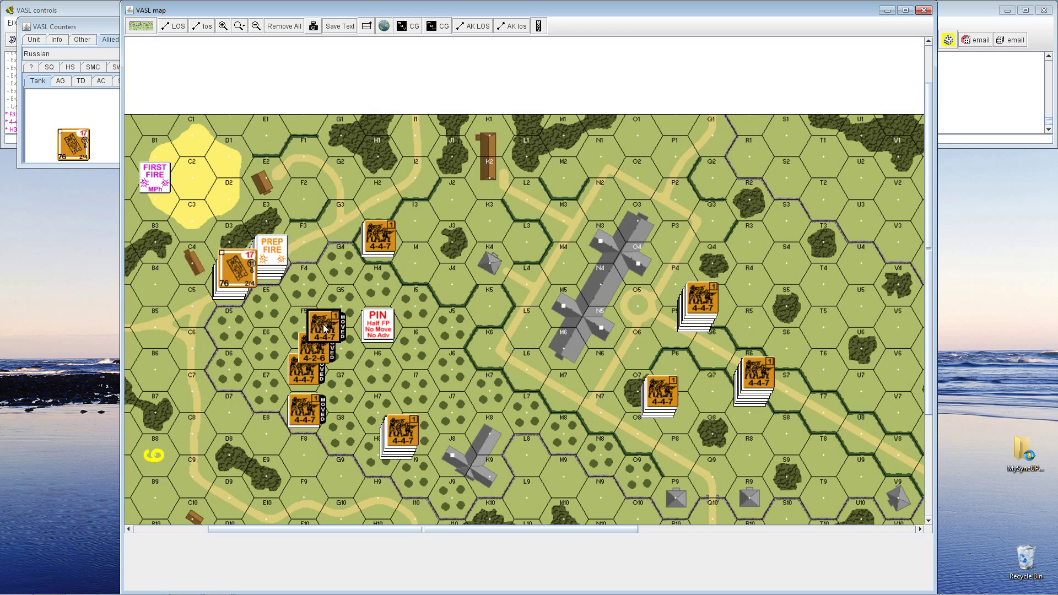
Step: Select the whole H3 stack and move it two hexes in direction 3 to J4 with the movement hotkey
left_click_drag(337, 11, 359, 11)
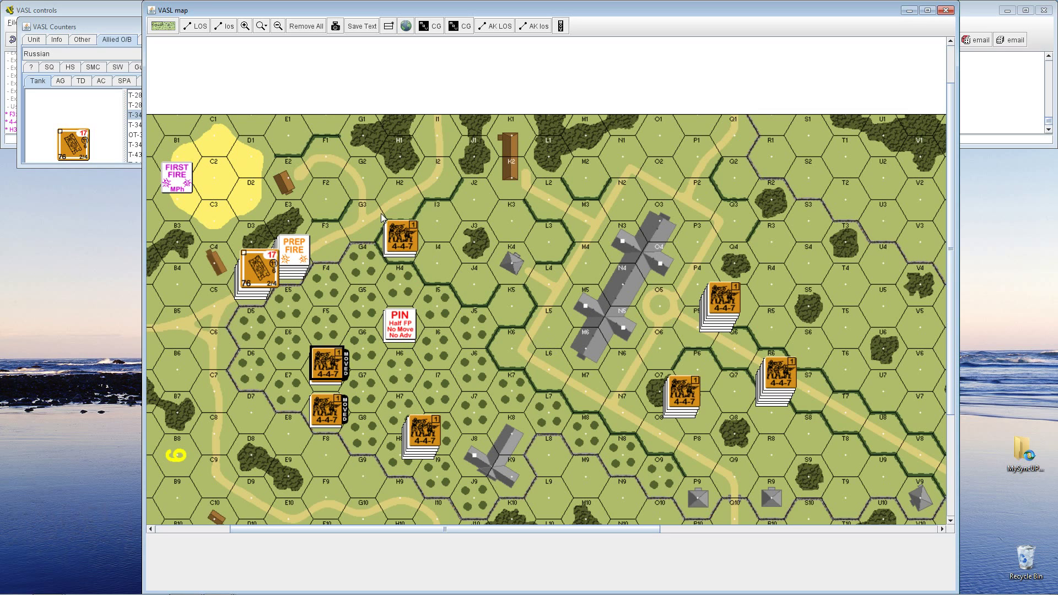
left_click(398, 236)
mouse_move(408, 249)
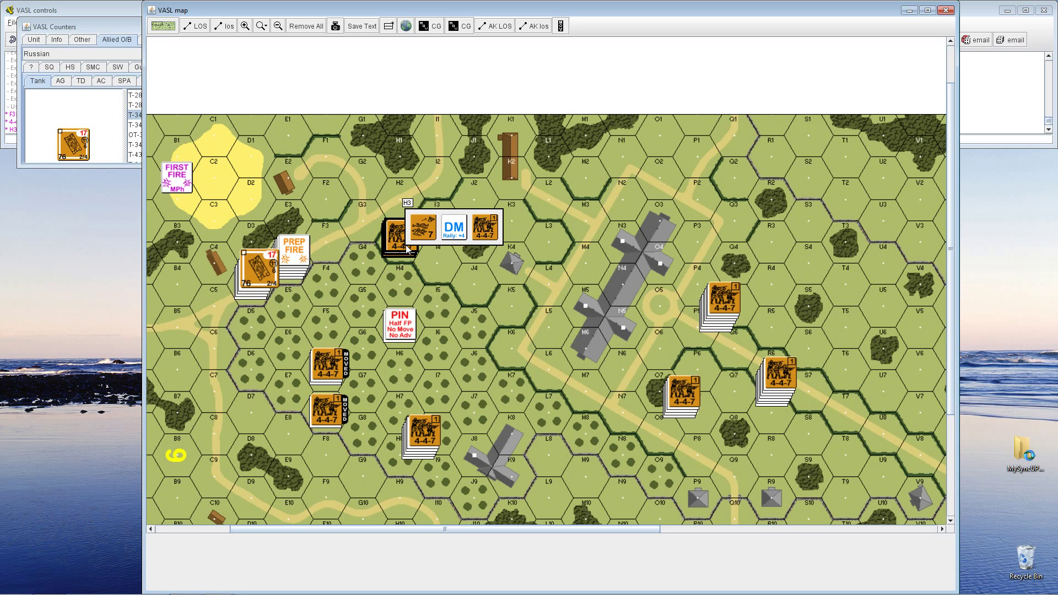
key("KP_3")
key("KP_3")
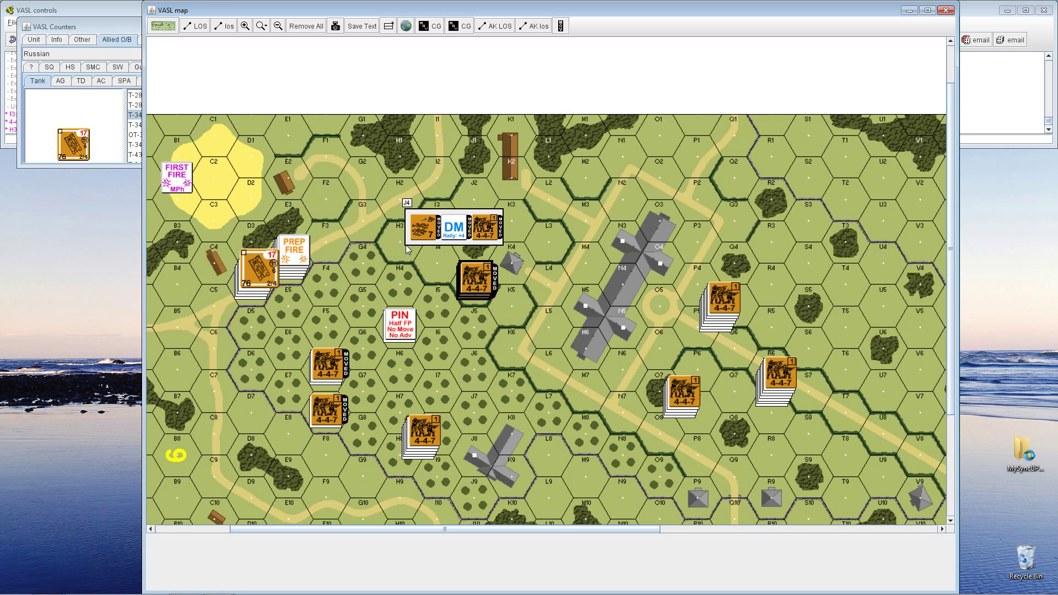
Step: Place the J4 stack on the J4/K4 hexside beside the building and return it to the centre of J4
mouse_move(480, 278)
left_mouse_down()
mouse_move(476, 332)
mouse_move(477, 287)
left_mouse_up()
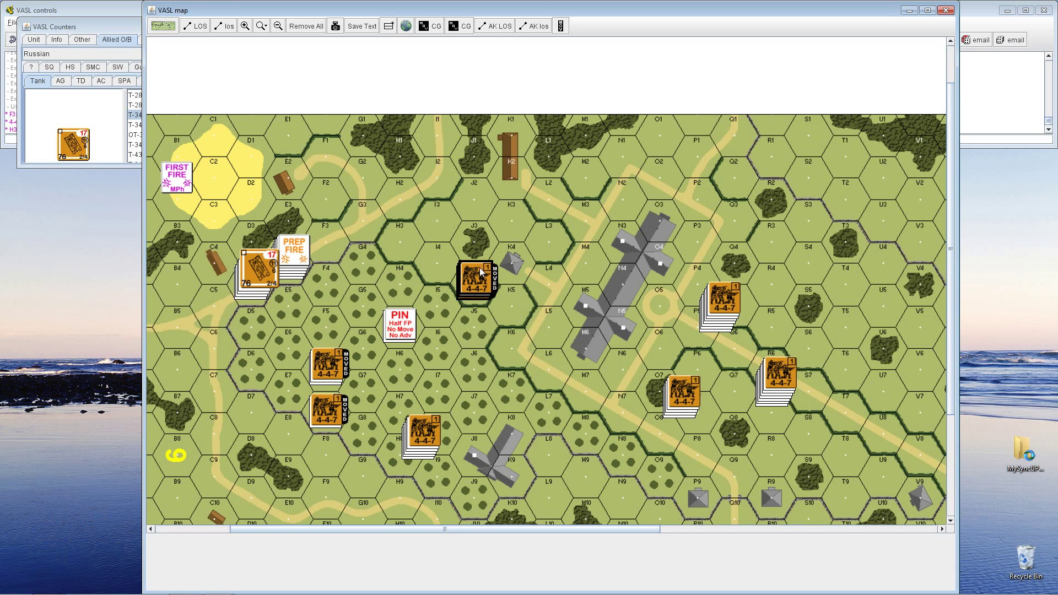
mouse_move(488, 277)
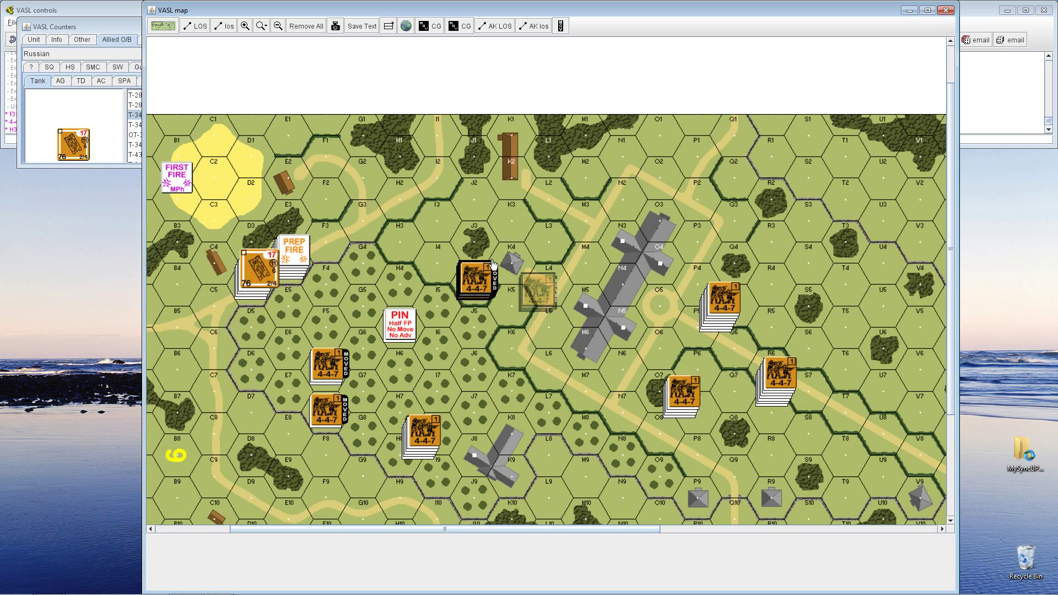
left_click_drag(491, 268, 493, 269)
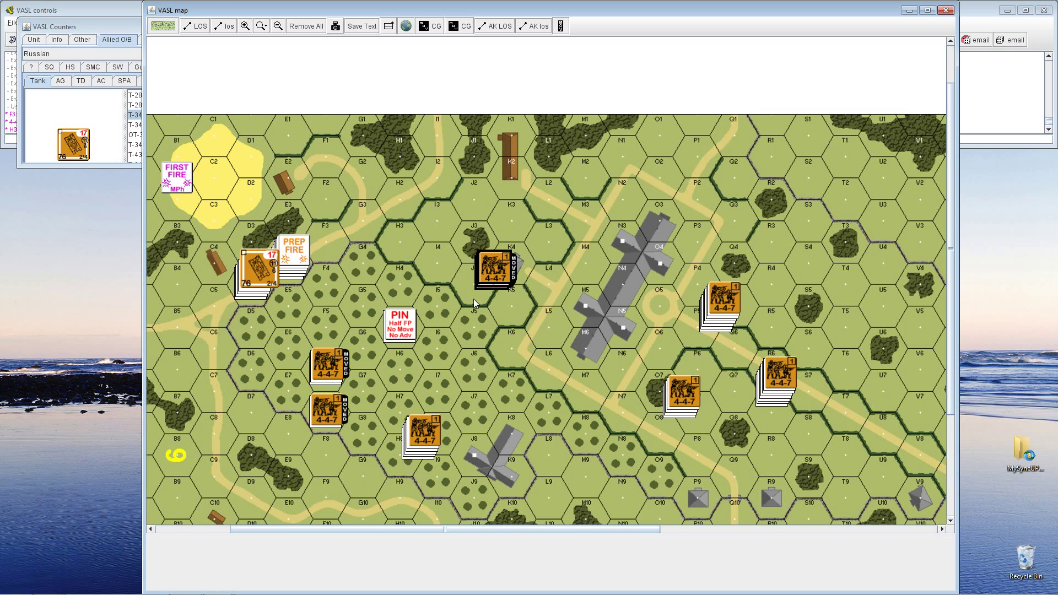
mouse_move(476, 286)
left_mouse_down()
mouse_move(520, 343)
mouse_move(501, 342)
mouse_move(477, 289)
left_mouse_up()
mouse_move(487, 280)
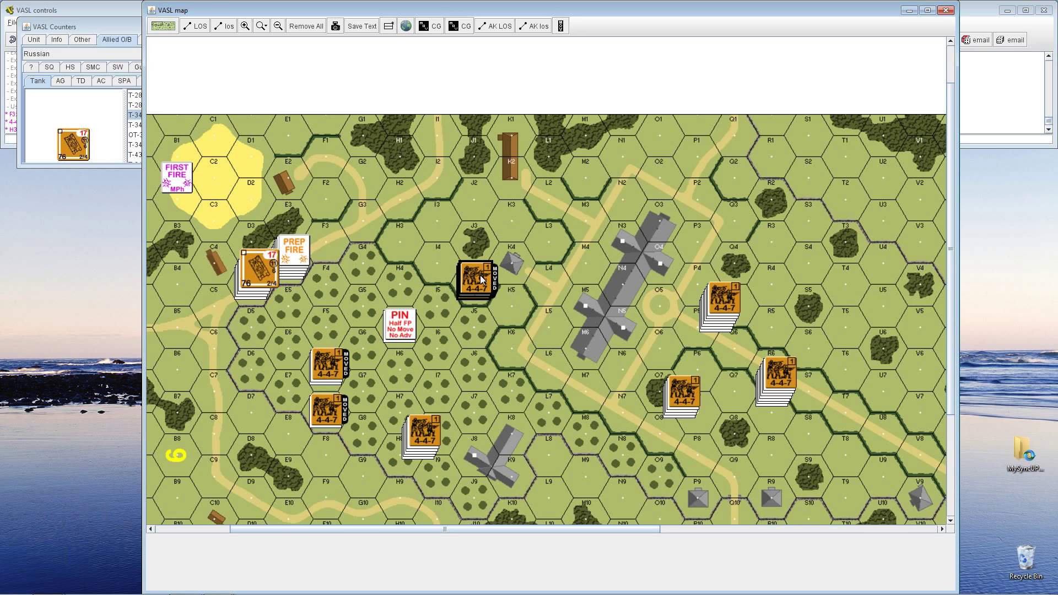
Step: Move the J4 stack around the K4 building, placing it on the J3/K4 hexside and from there on the K3/K4 hexside
left_click_drag(481, 279, 501, 248)
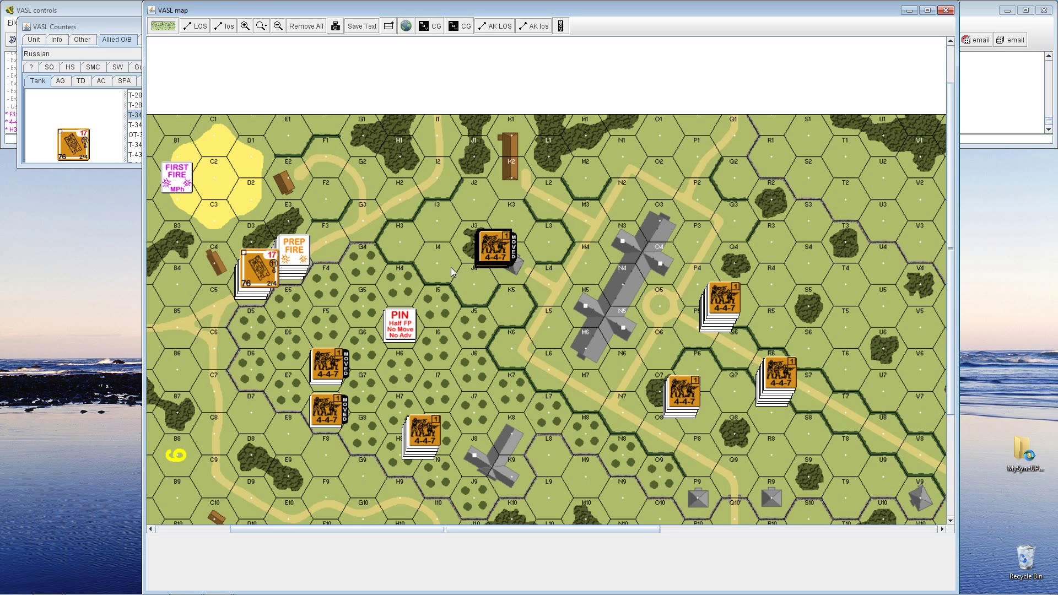
left_click(245, 26)
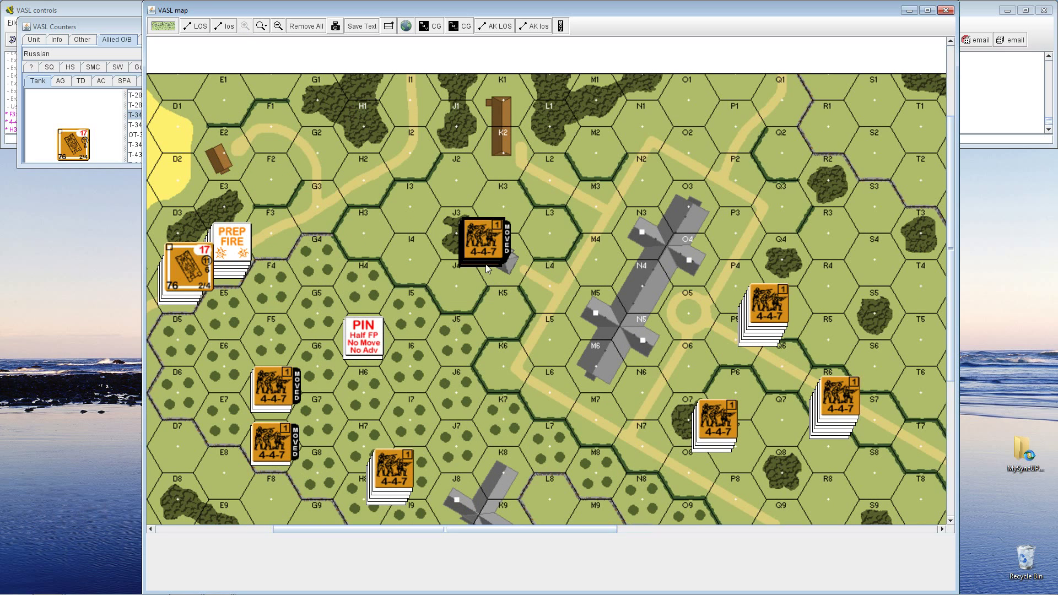
left_click_drag(484, 262, 519, 238)
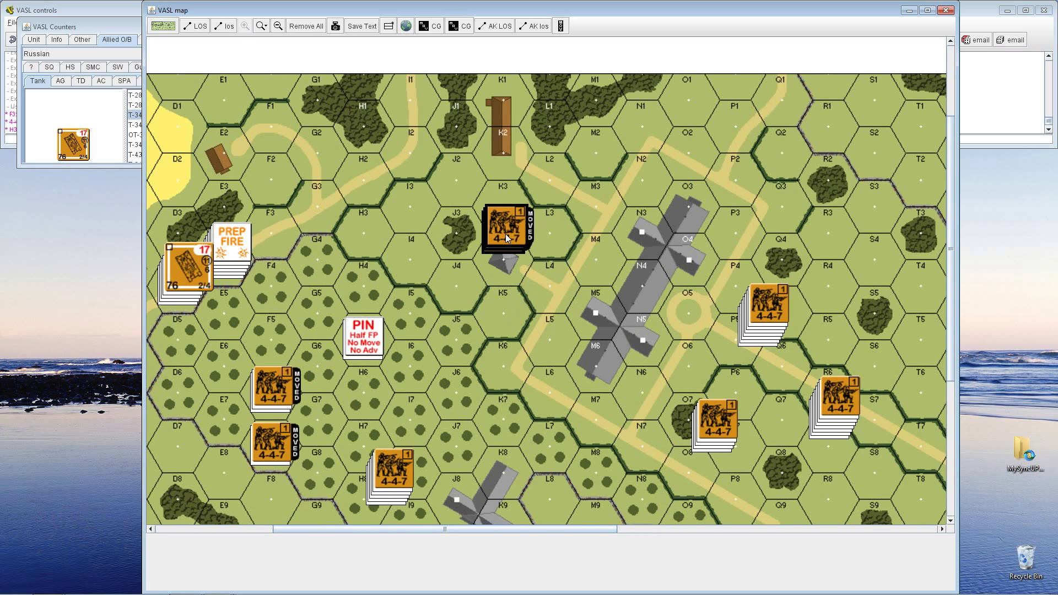
left_click(278, 25)
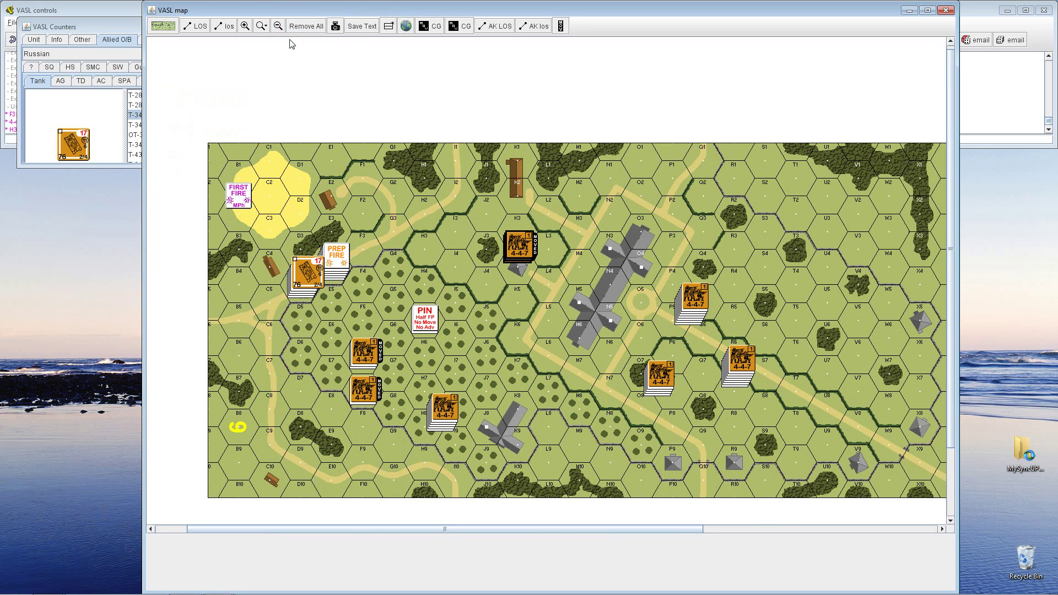
Step: Enlarge the map view slightly with a custom zoom ratio and maximize the map window
left_click(261, 26)
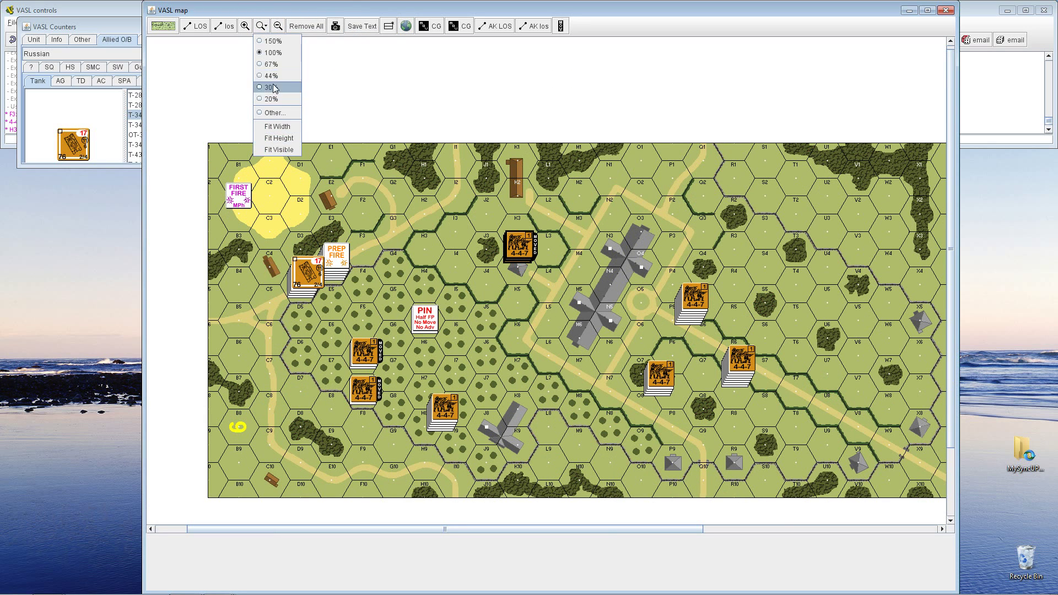
left_click(274, 113)
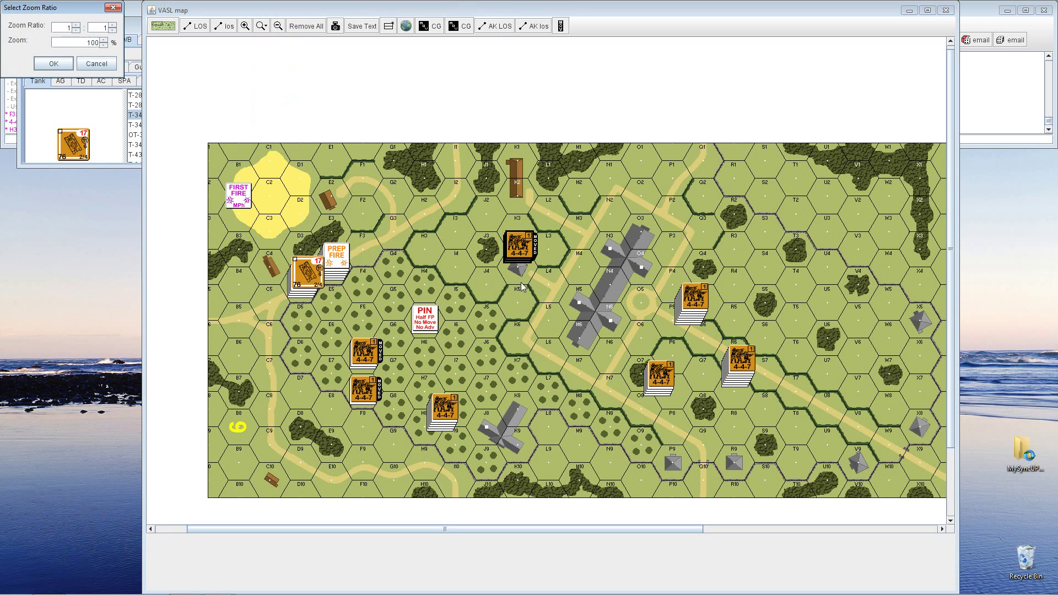
left_click(245, 29)
left_click(54, 65)
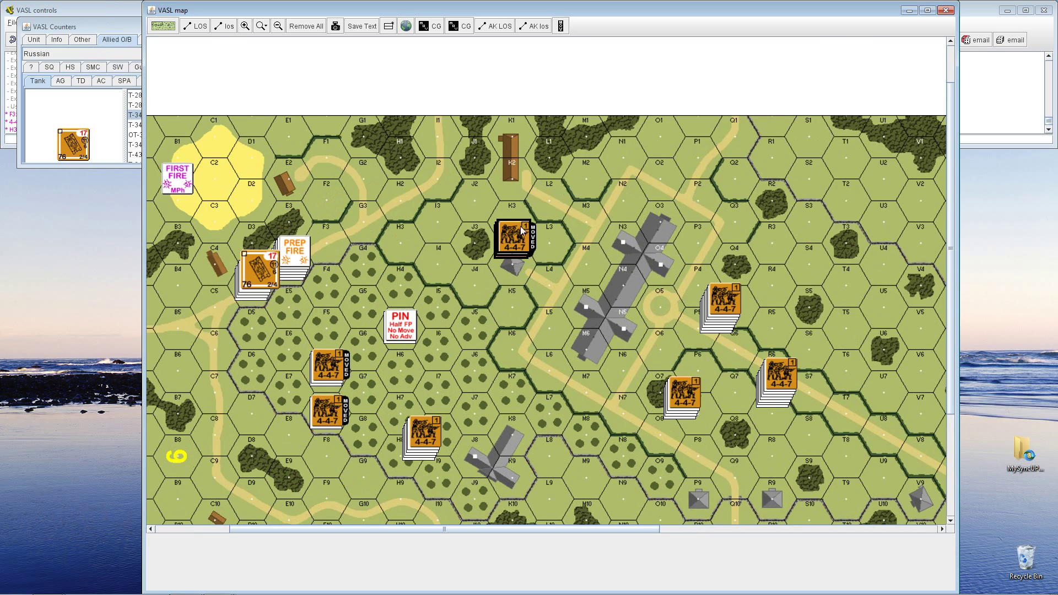
double_click(493, 9)
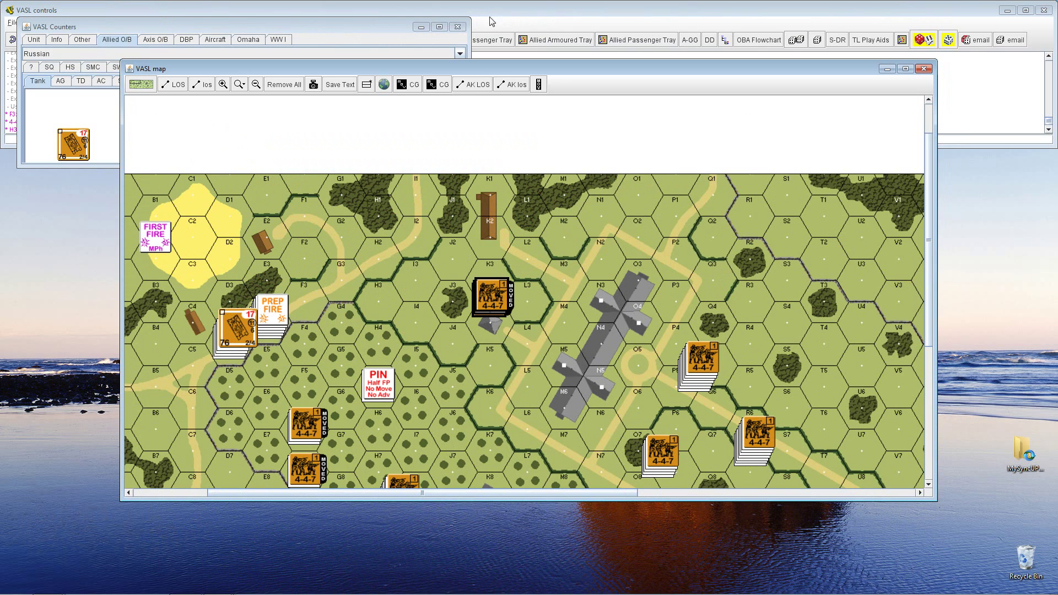
double_click(511, 72)
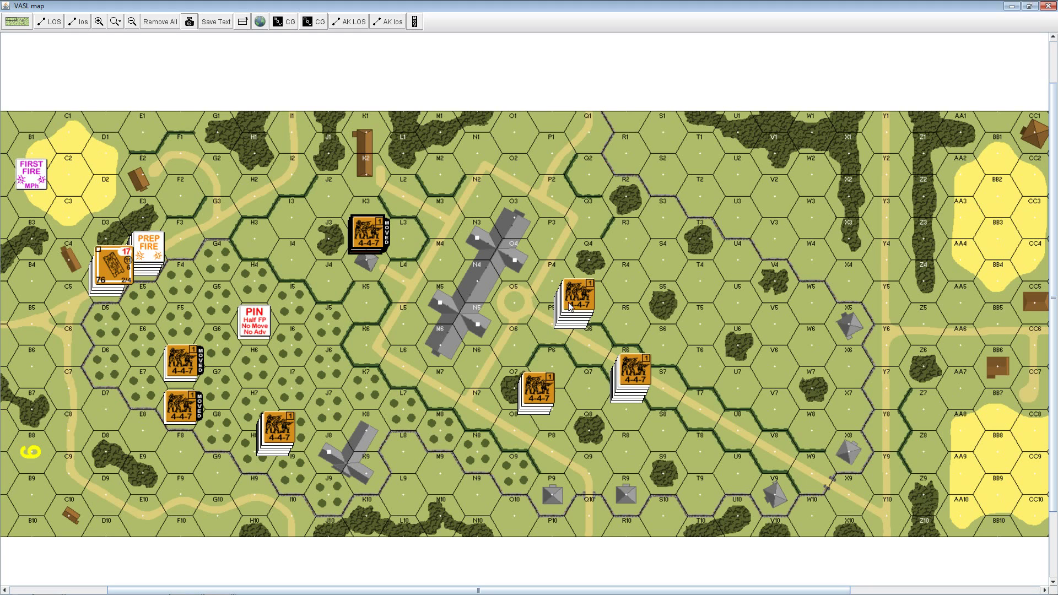
Step: Move the 4-4-7 stack from the P5/Q5 hexside into P5, and from there through Q5 to P3 with the movement hotkeys
mouse_move(554, 300)
left_mouse_down()
mouse_move(575, 320)
mouse_move(553, 329)
left_mouse_up()
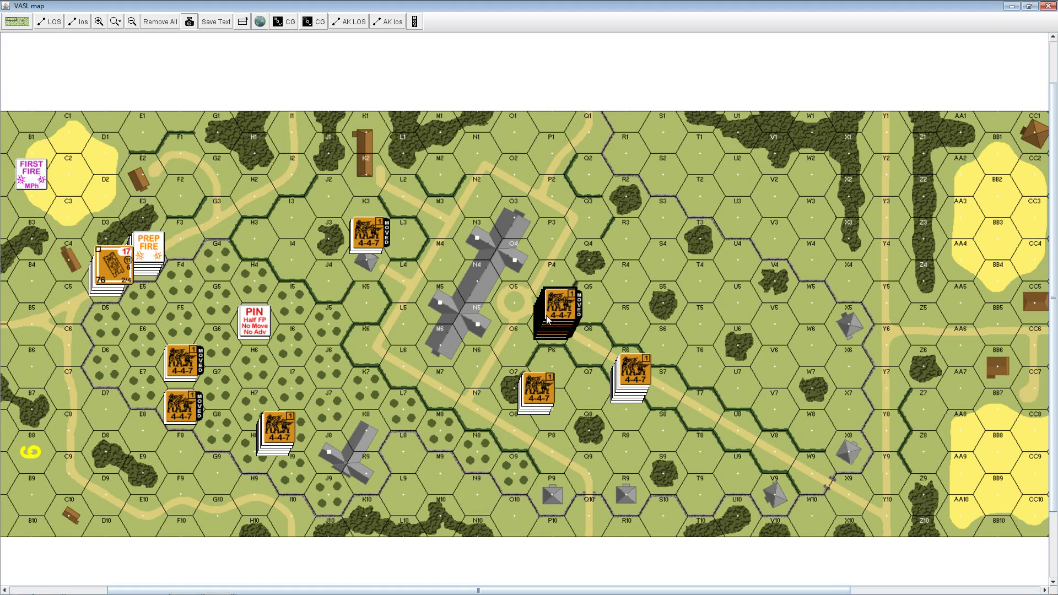
mouse_move(551, 320)
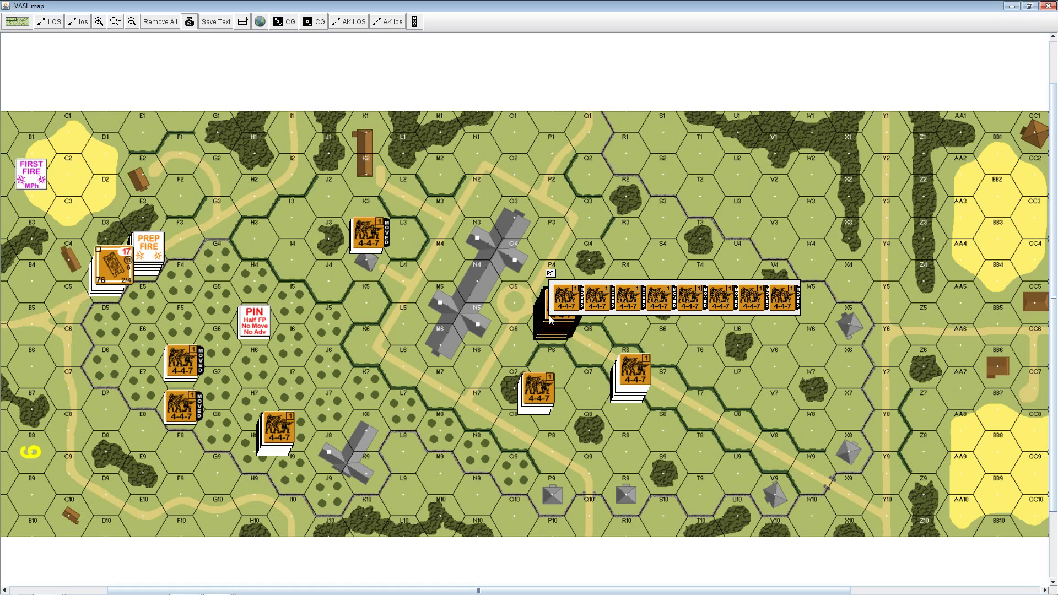
key("KP_9")
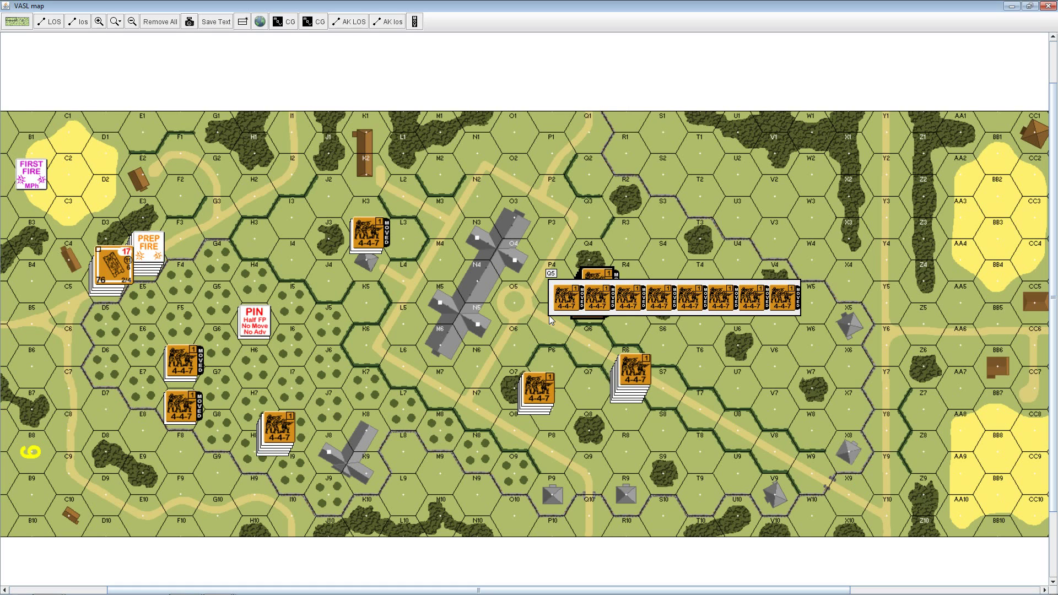
key("KP_7")
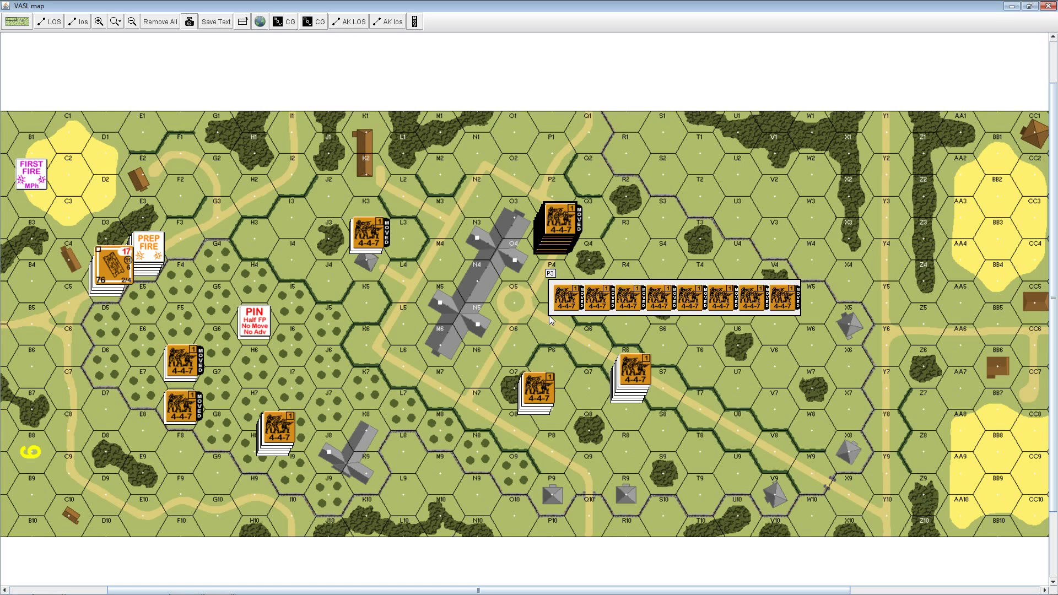
Step: Move the P3 stack through R3 to R4 with the movement hotkeys and place it on the S4/S5 hexside
key("KP_9")
key("KP_3")
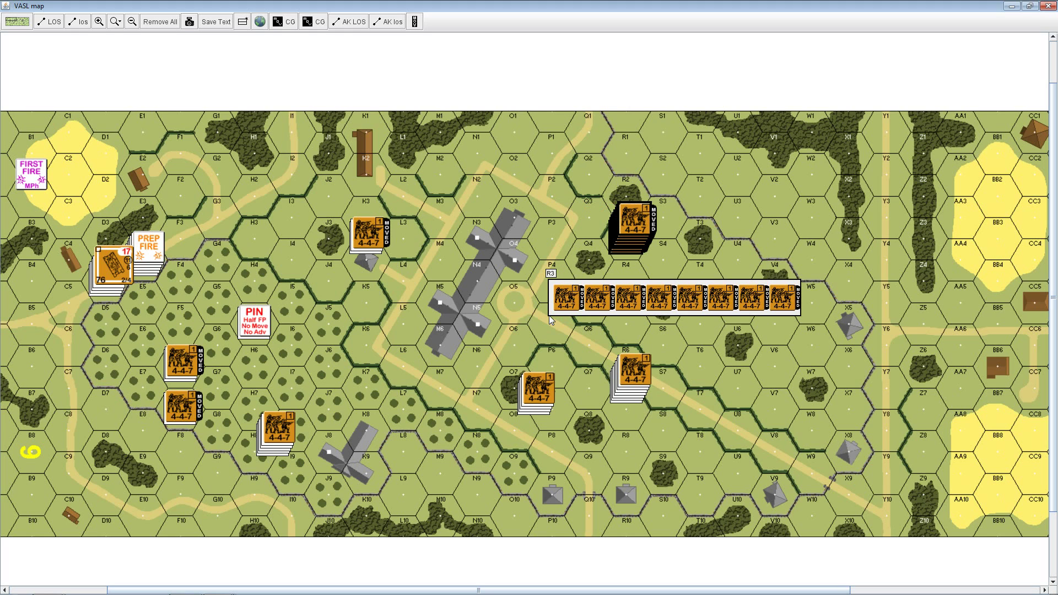
key("KP_2")
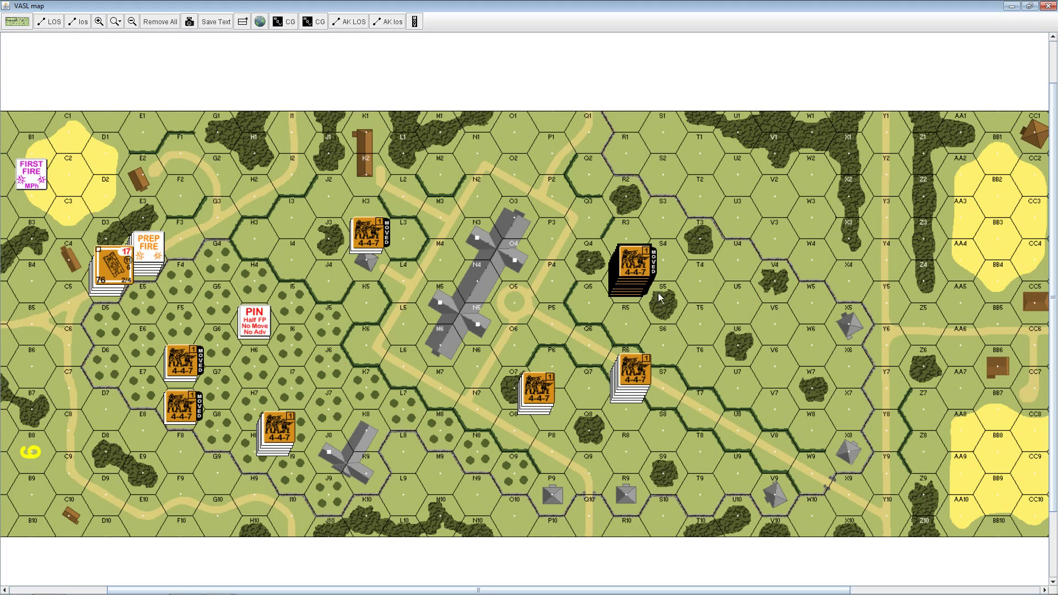
left_click_drag(636, 285, 676, 284)
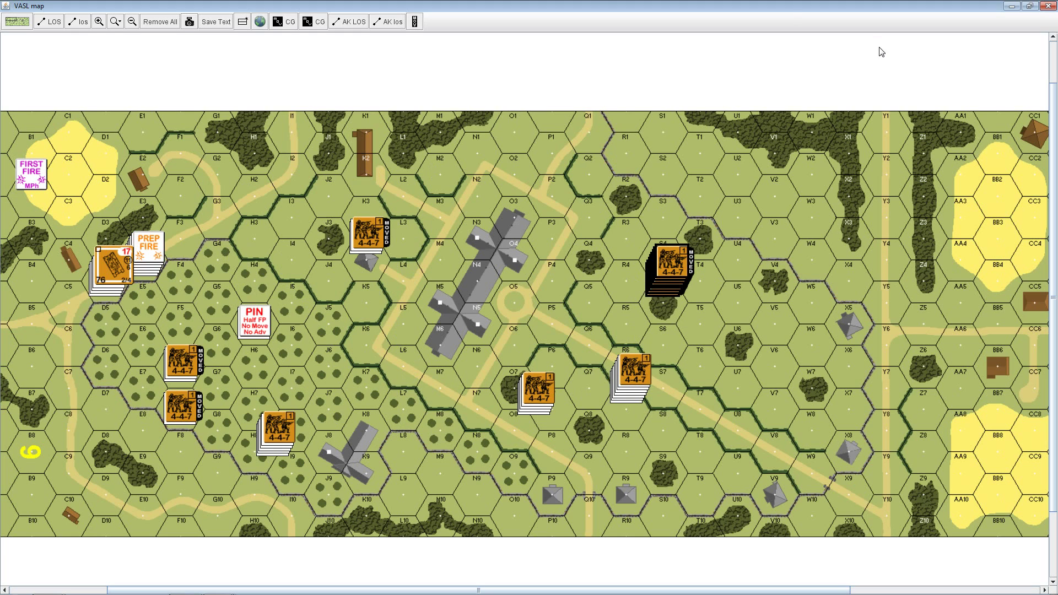
Step: Restore the map window from full screen, reposition it and extend its height to show all of board 06's rows
double_click(766, 9)
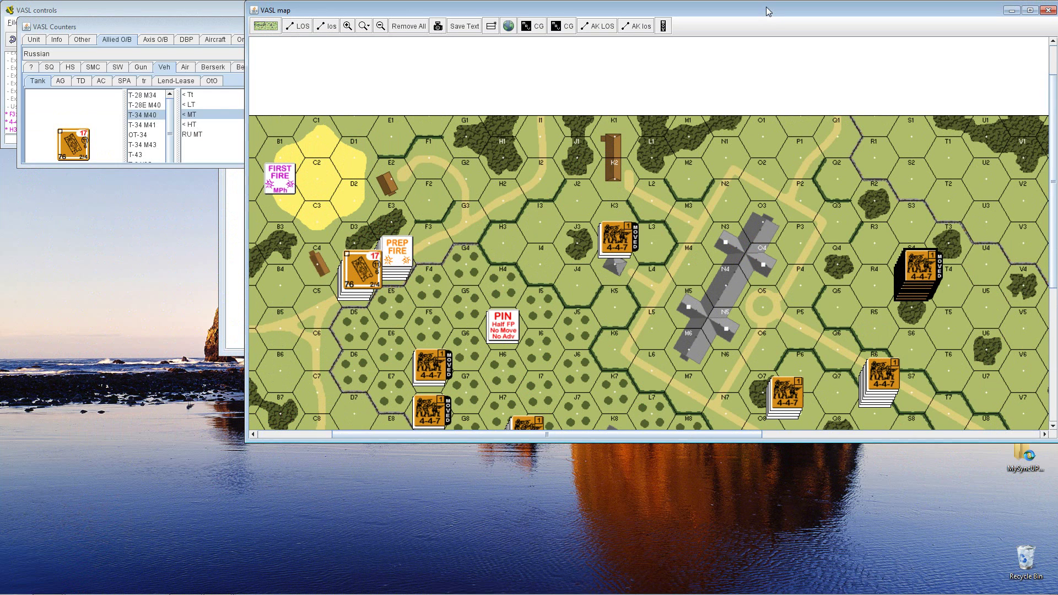
left_click_drag(825, 15, 689, 30)
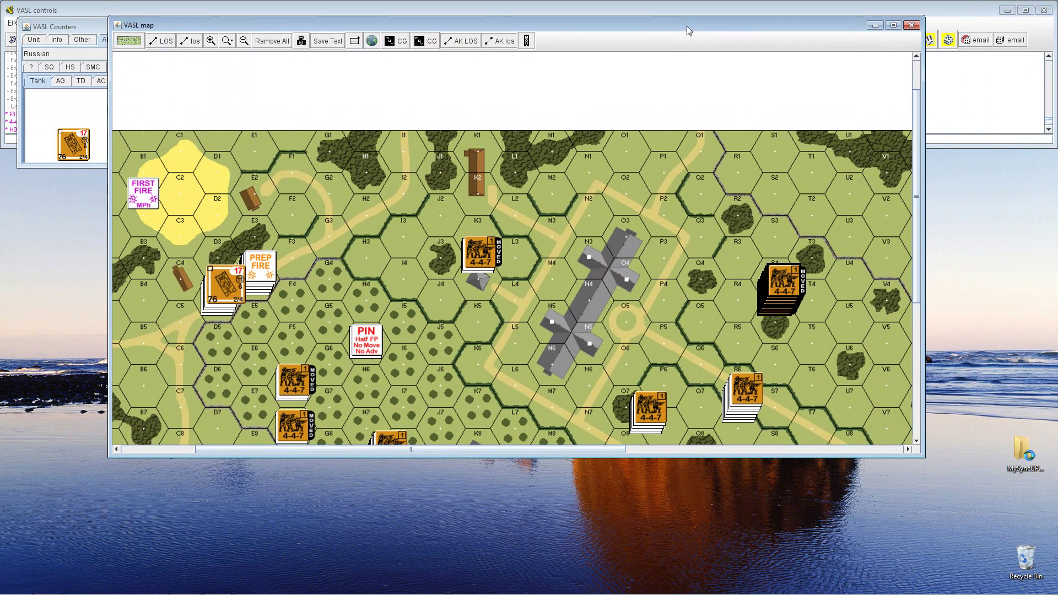
left_click_drag(726, 456, 754, 564)
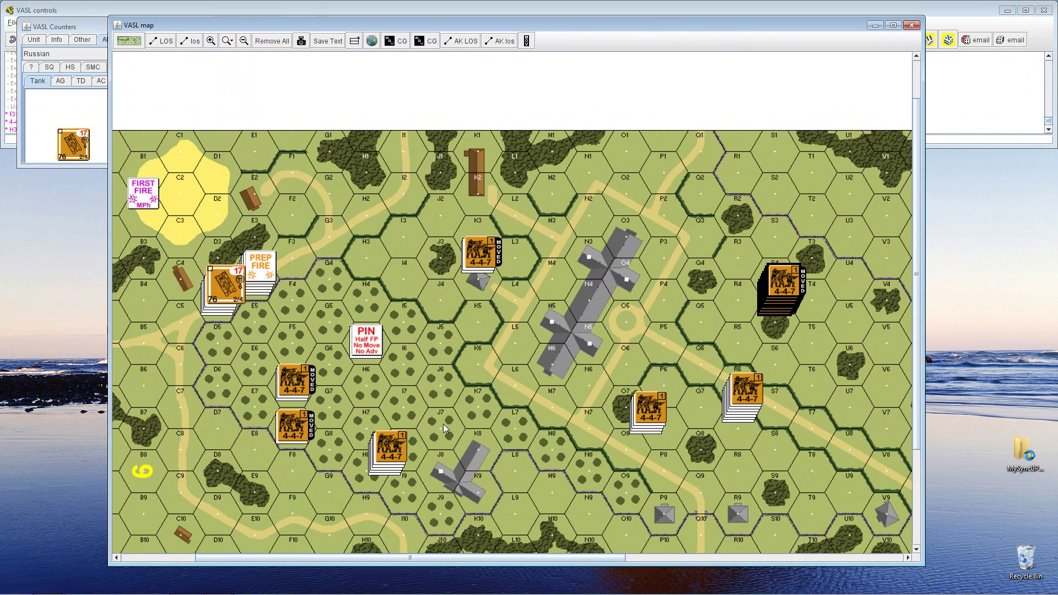
Step: Expand the D4 stack and move the T-34 M40 tank out of it to hex H3
left_click(232, 292)
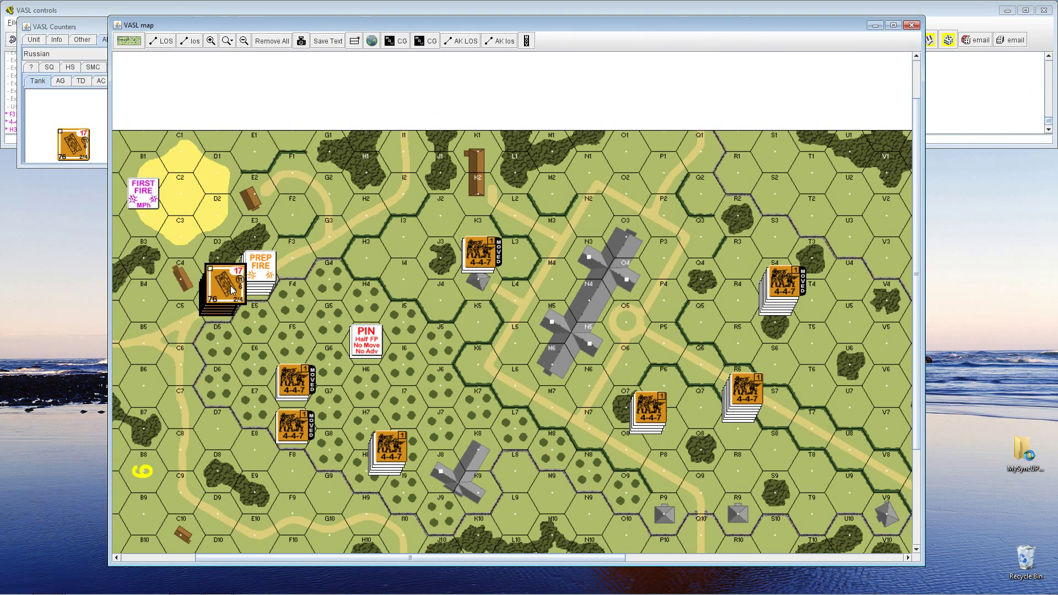
left_click(232, 292)
left_click_drag(257, 208, 369, 265)
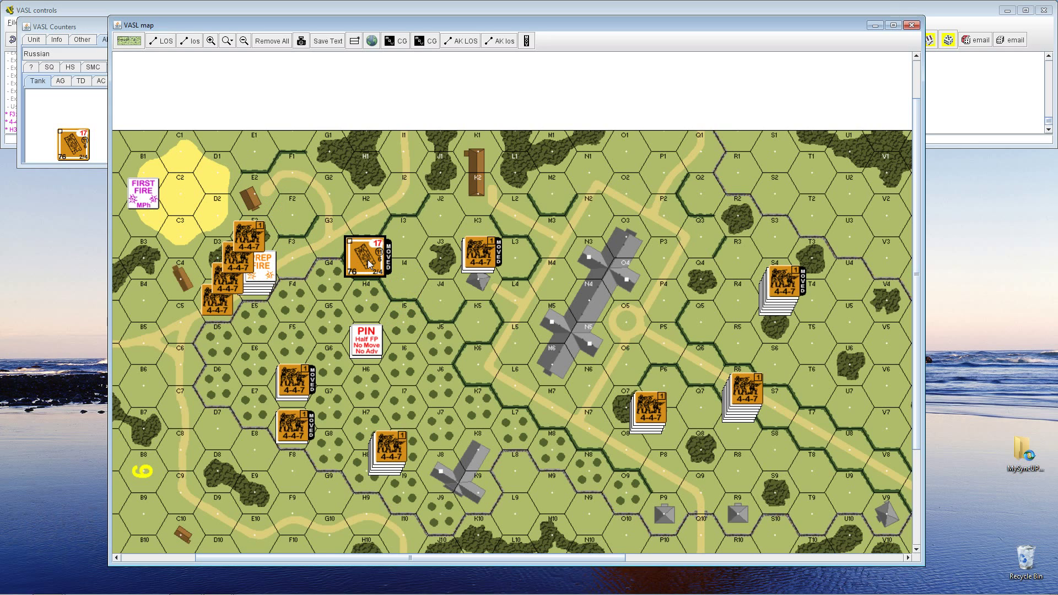
Step: Rotate the T-34 in H3 counterclockwise through its facings with the rotation hotkey
key("ctrl+Left")
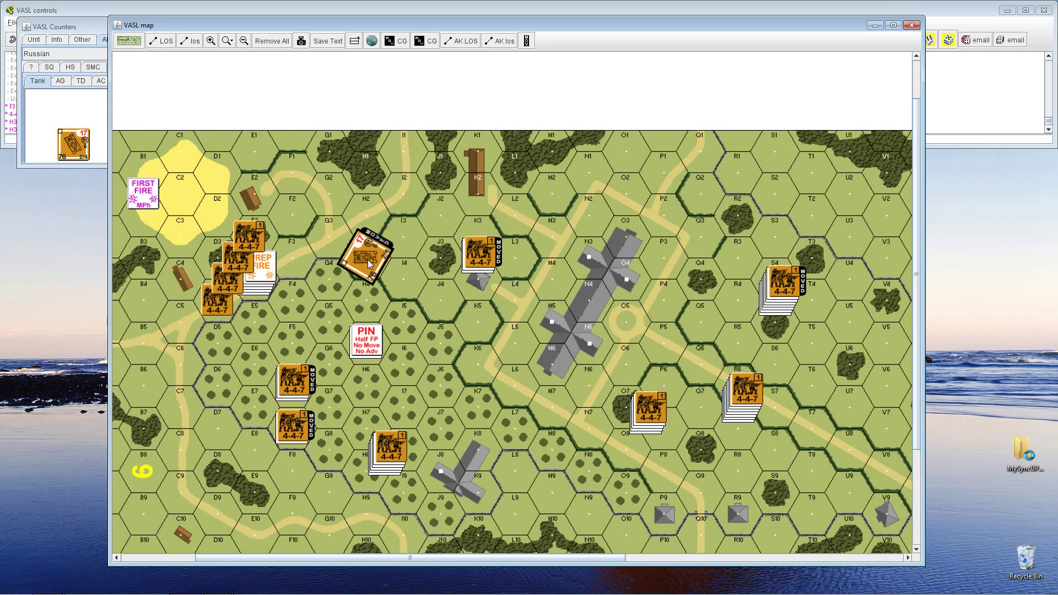
key("ctrl+Right")
key("ctrl+Left")
key("ctrl+Left")
key("ctrl+Left")
key("ctrl+Left")
key("ctrl+Left")
key("ctrl+Left")
key("ctrl+Left")
key("ctrl+Left")
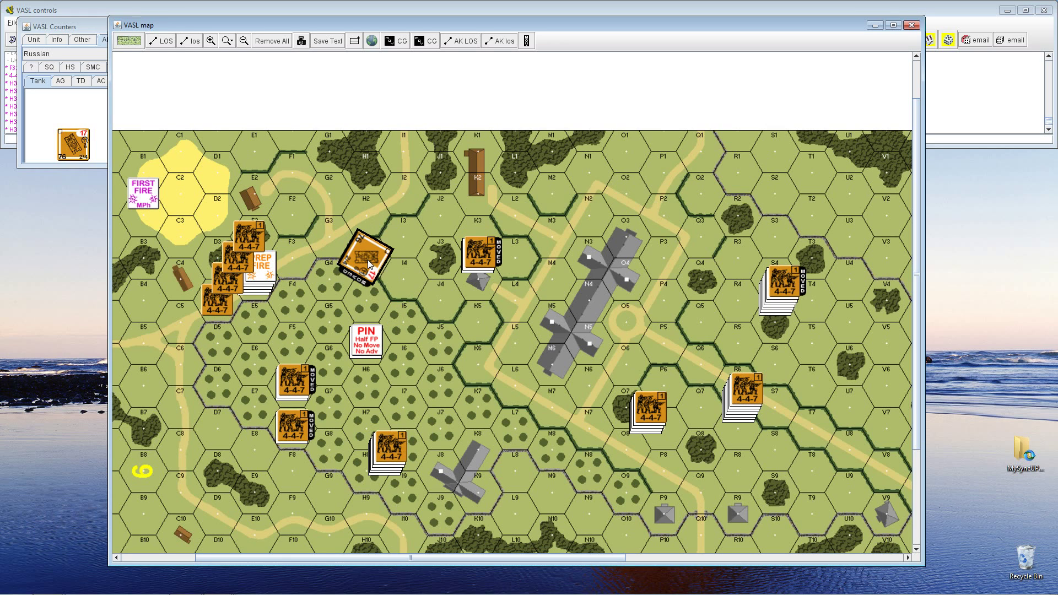
key("ctrl+Left")
key("ctrl+Left")
key("ctrl+Left")
key("ctrl+Left")
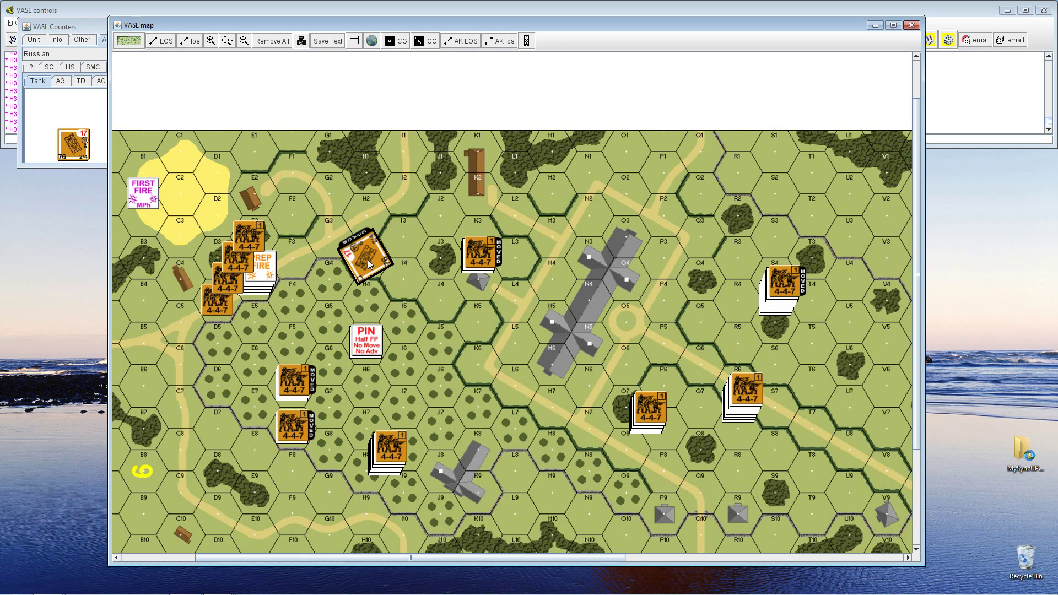
key("ctrl+Left")
Step: Turn the T-34 in H3 clockwise three times with the CA cw command
right_click(368, 258)
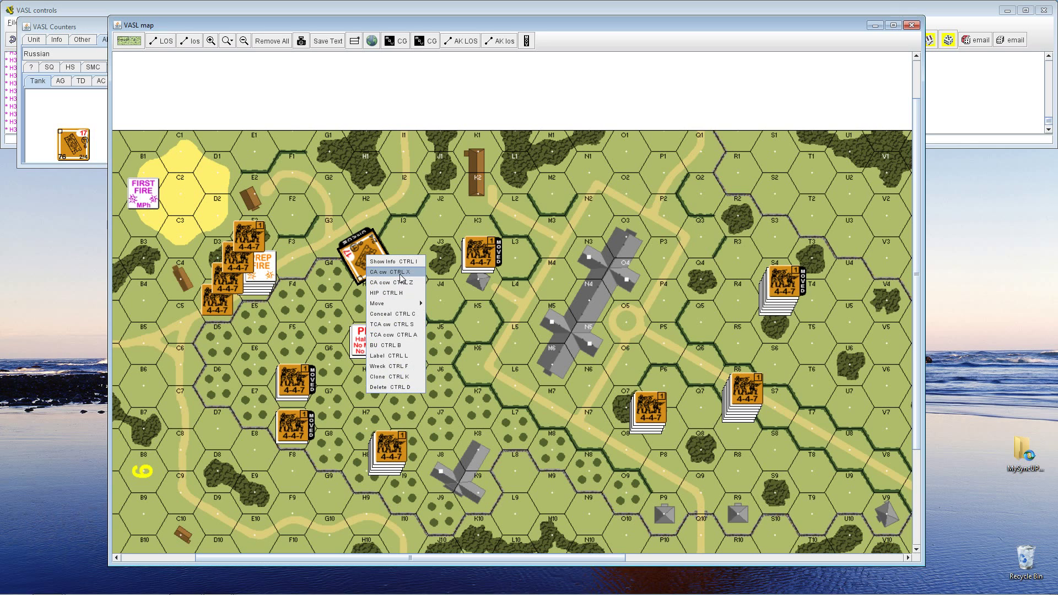
left_click(401, 276)
right_click(370, 254)
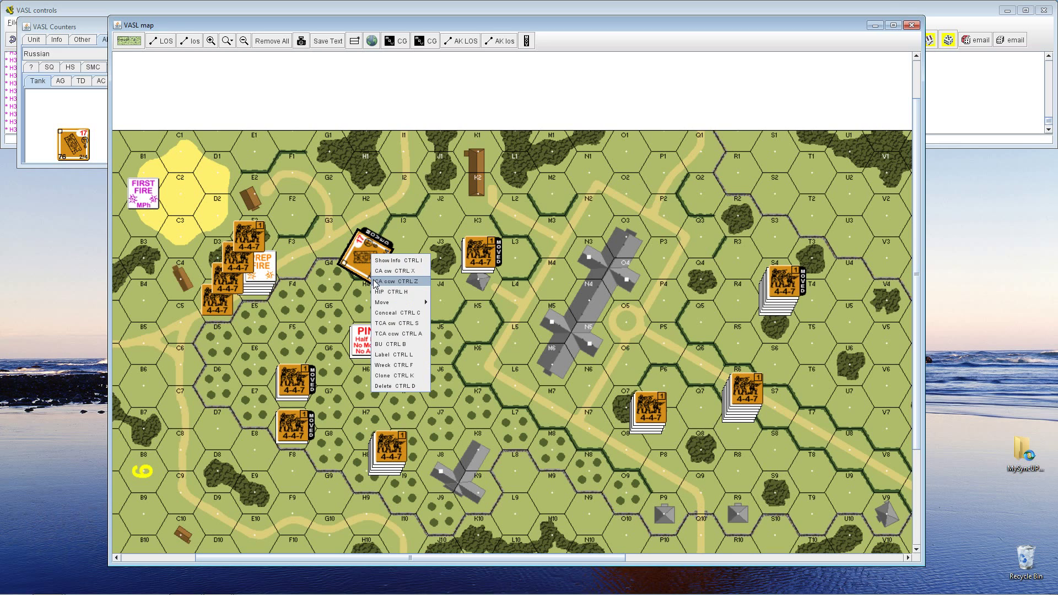
left_click(380, 277)
right_click(366, 258)
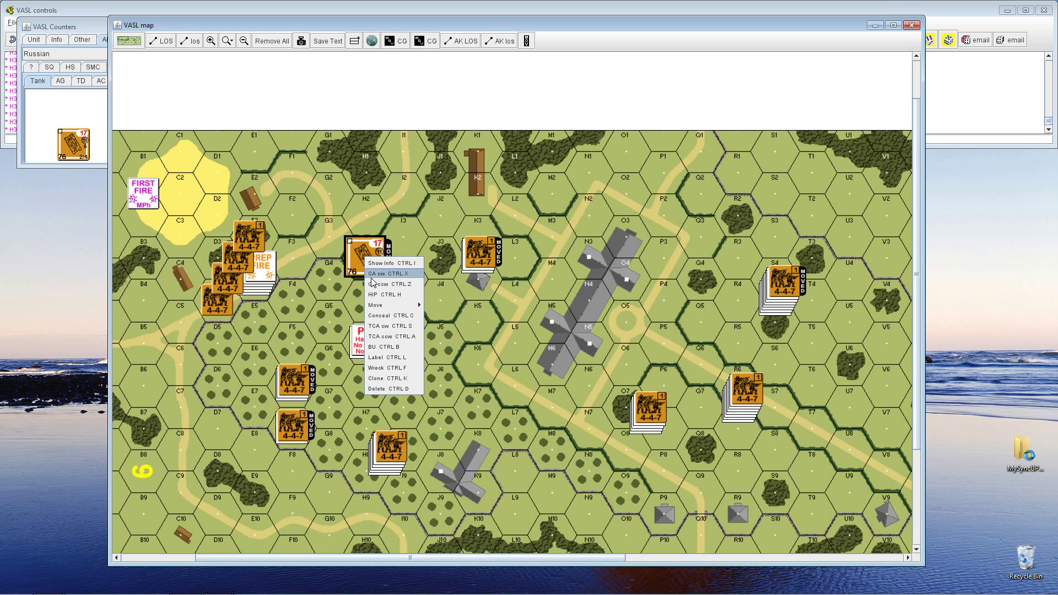
left_click(366, 272)
Step: Rotate the T-34 in H3 clockwise through its facings with the rotation hotkey, finishing at vca6 tca6
key("ctrl+Right")
key("ctrl+Right")
key("ctrl+Right")
key("ctrl+Right")
key("ctrl+Right")
key("ctrl+Right")
key("ctrl+Right")
key("ctrl+Right")
key("ctrl+Right")
key("ctrl+Right")
key("ctrl+Right")
key("ctrl+Right")
key("ctrl+Right")
key("ctrl+Right")
key("ctrl+Right")
key("ctrl+Right")
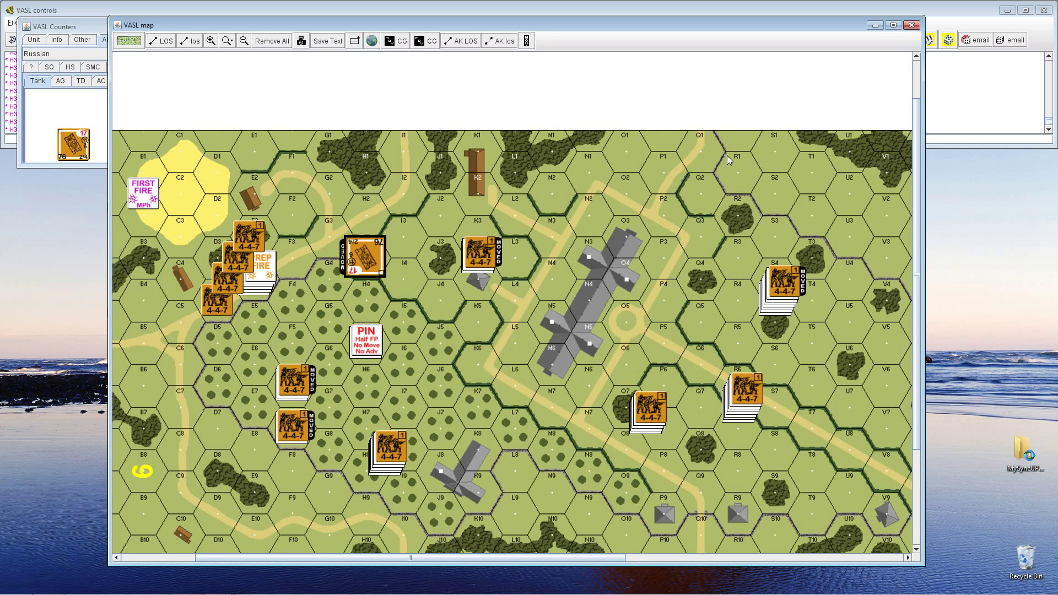
Step: Collapse the expanded 4-4-7 squads in D4 back into a compact stack
left_click_drag(916, 119, 923, 152)
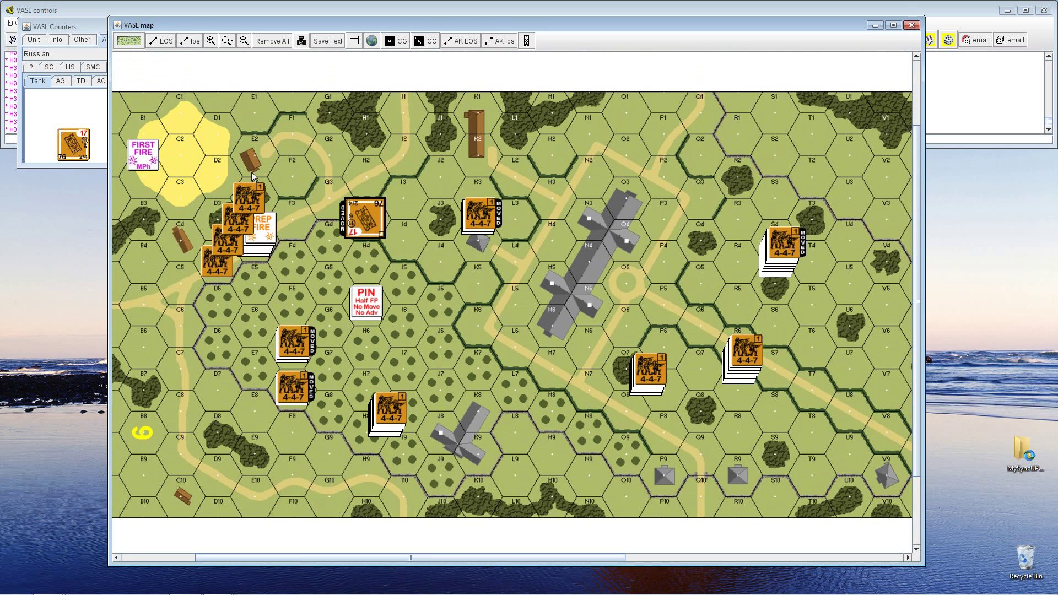
left_click(216, 268)
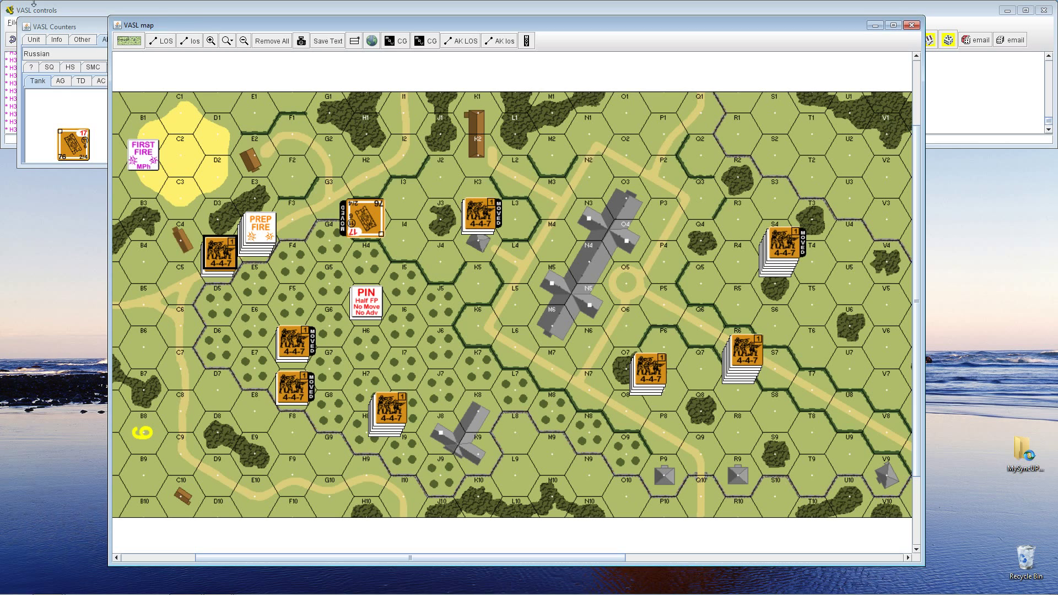
Step: Close the VASL map, counters and controls windows and exit the VASSAL module library
left_click(911, 26)
left_click(531, 93)
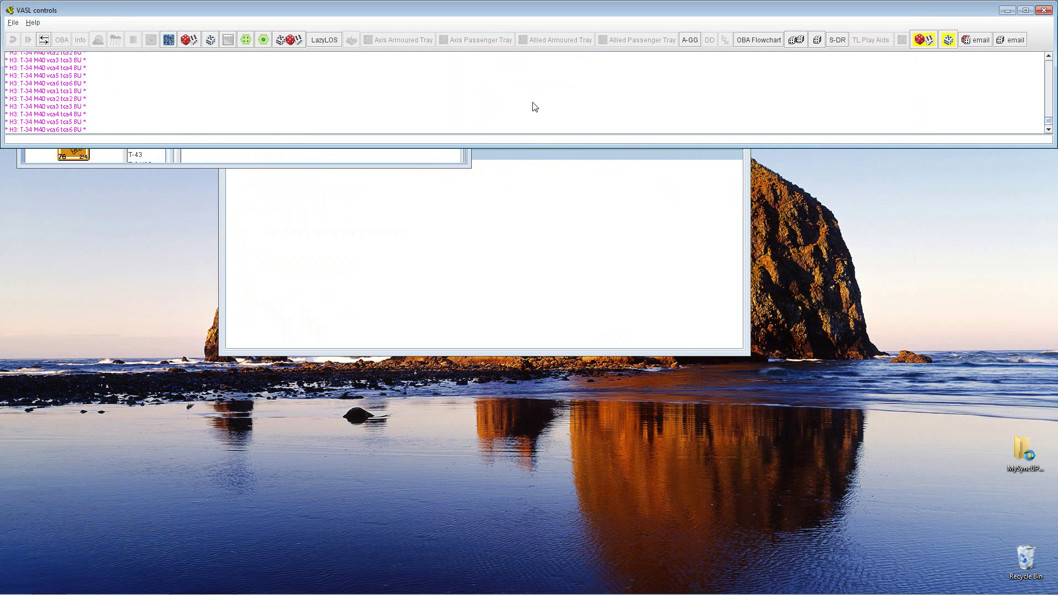
left_click(441, 167)
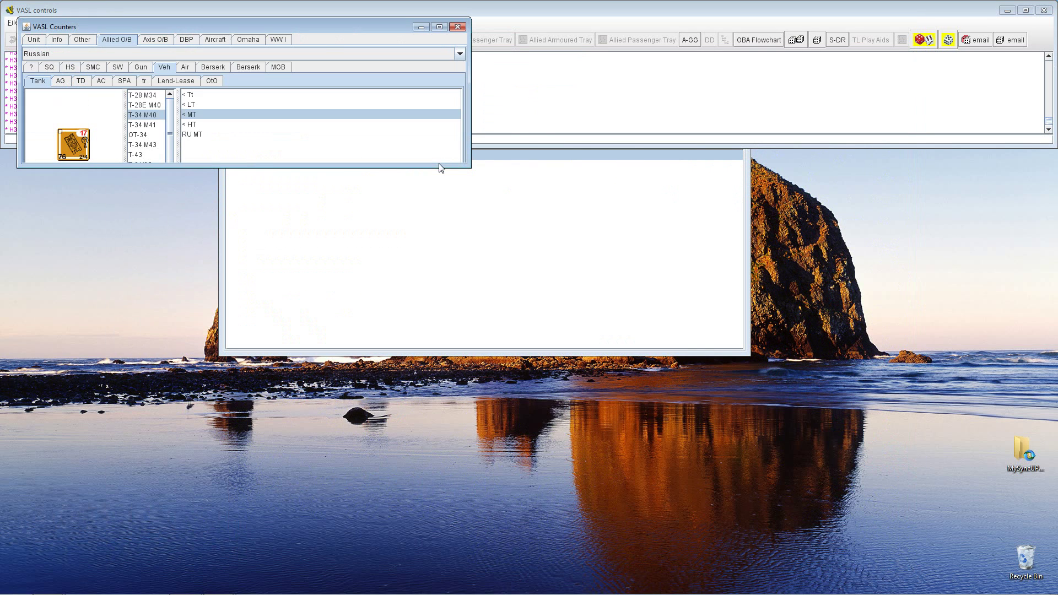
left_click(458, 27)
left_click(493, 232)
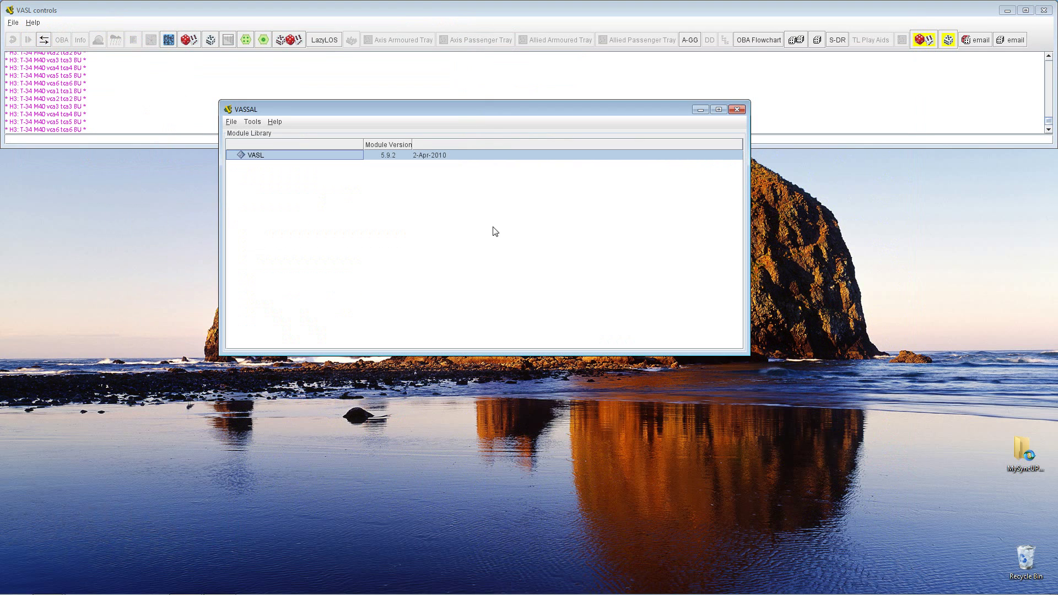
left_click(578, 77)
left_click(1044, 11)
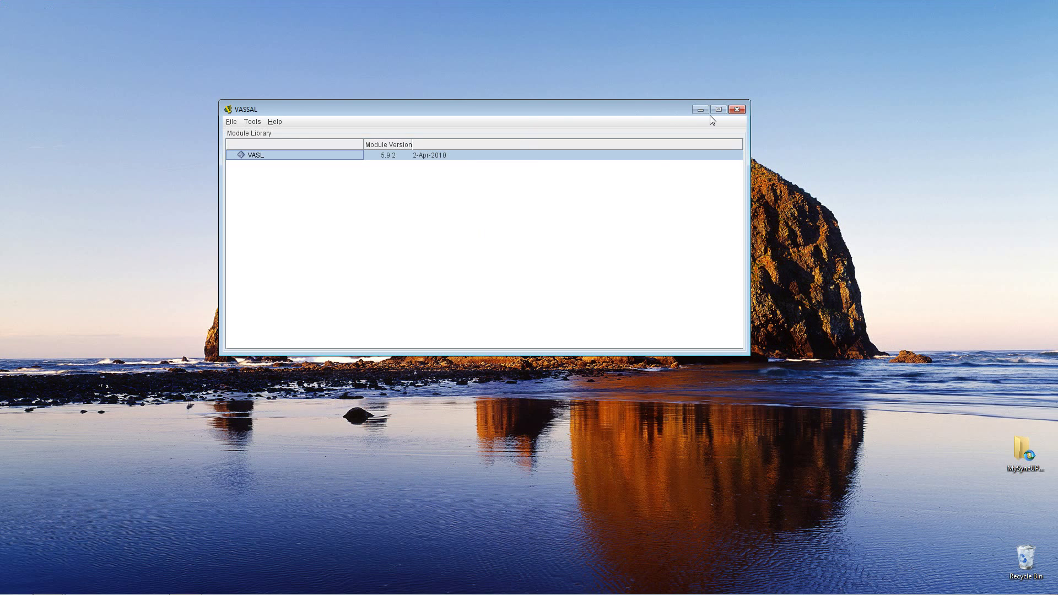
left_click(737, 110)
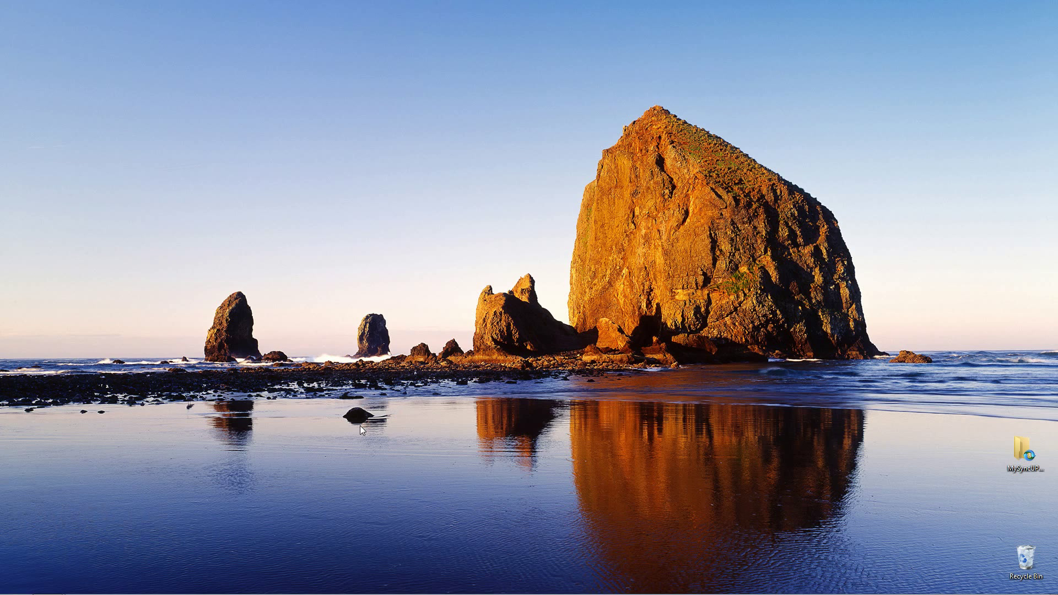